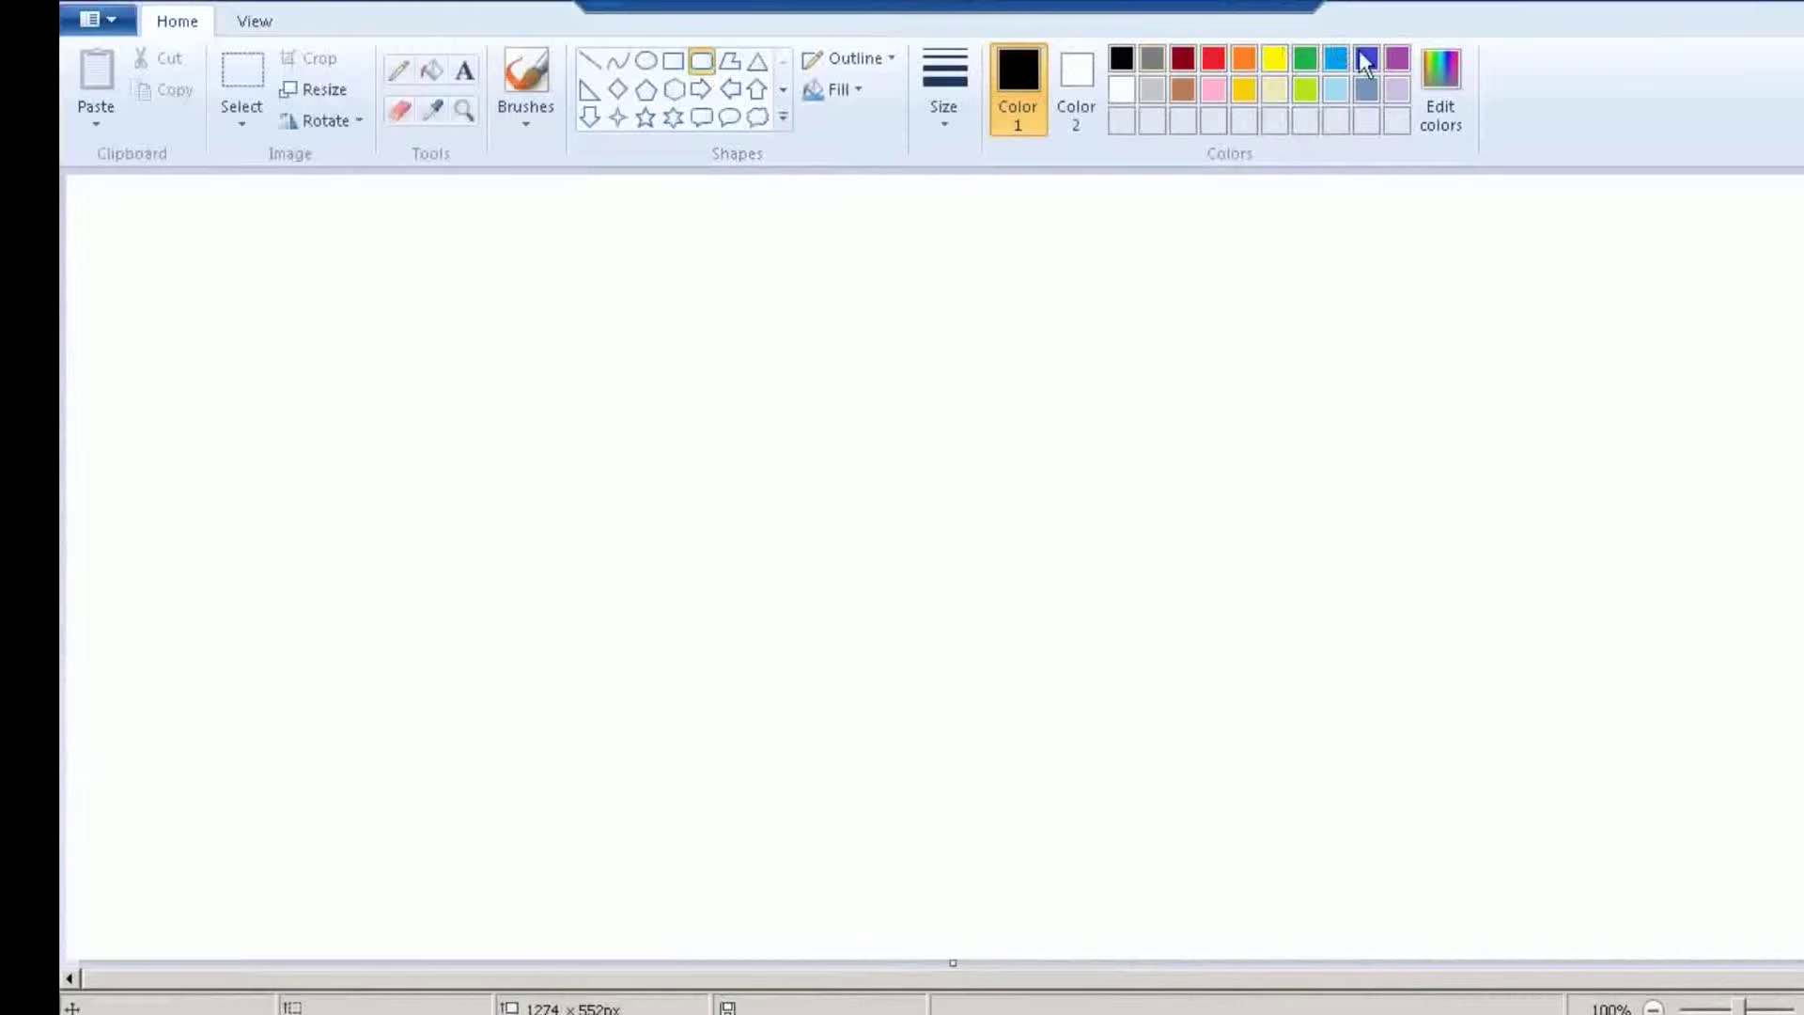
Draw a blue rounded rectangle about 224 × 205 px in the canvas's left part and label it SAP above.
{"action": "left_click", "coordinate": [1366, 60]}
{"action": "left_click_drag", "start_coordinate": [215, 399], "coordinate": [525, 688]}
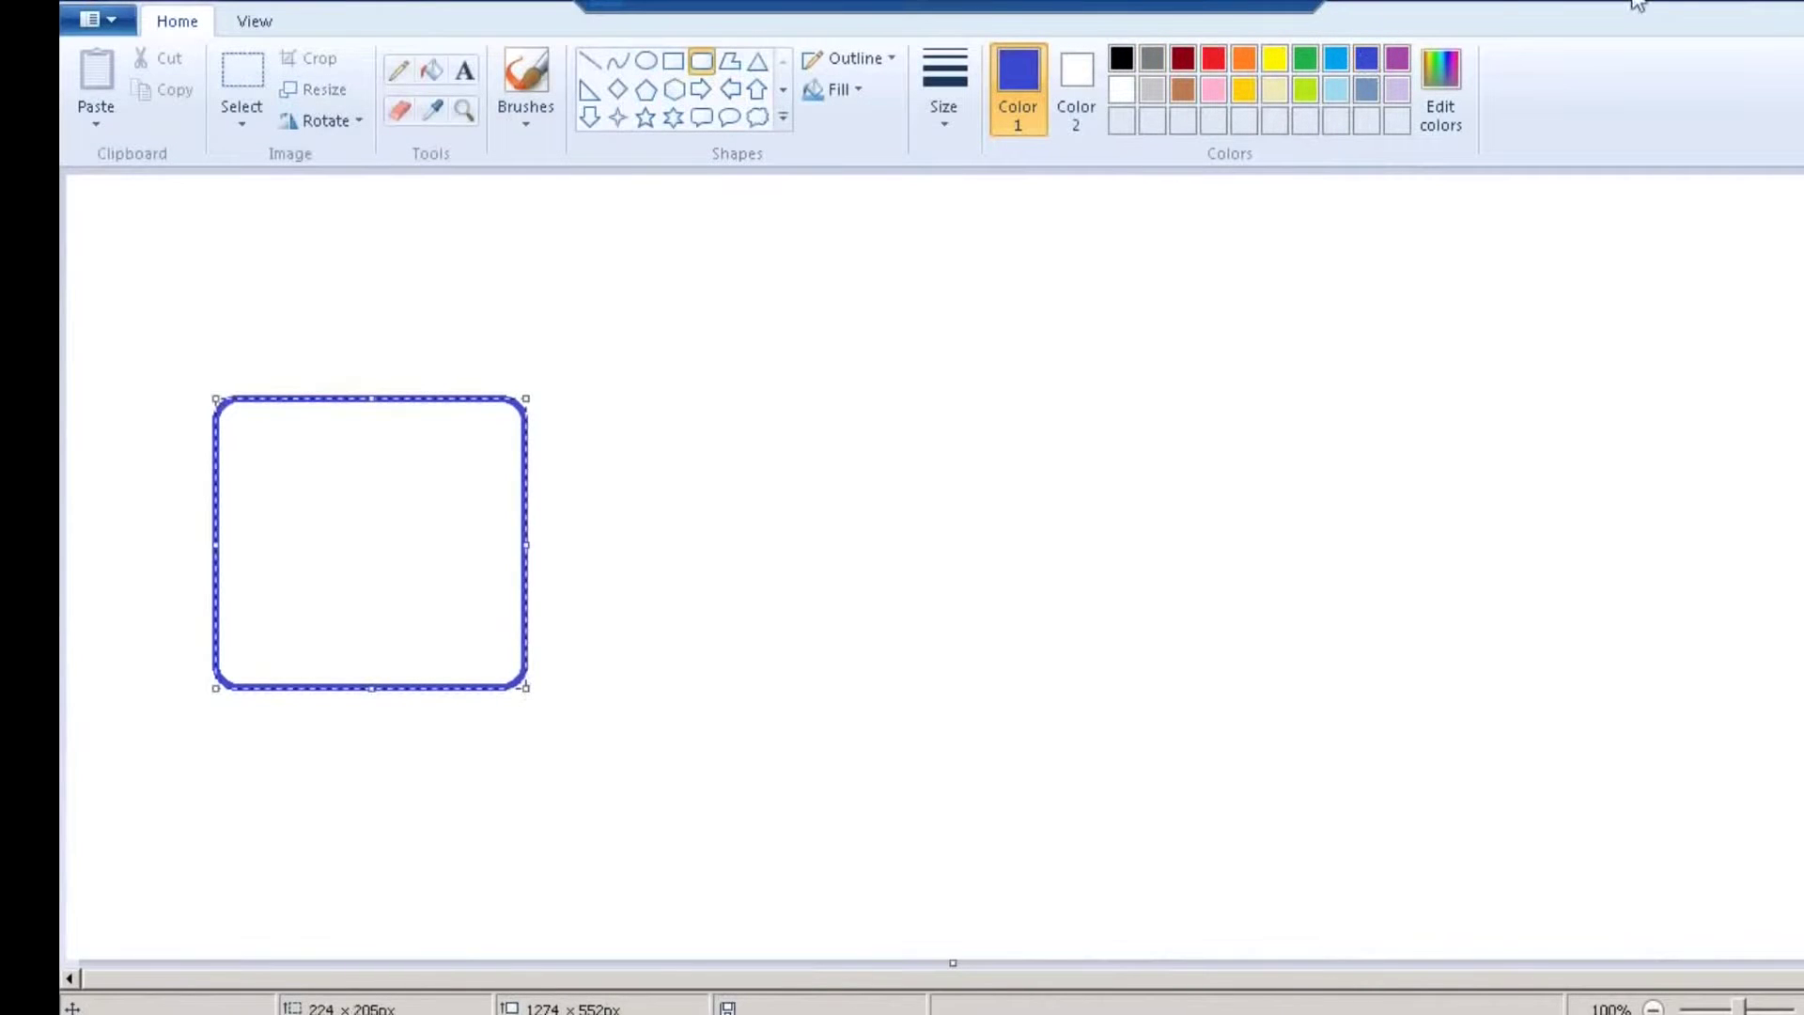
{"action": "left_click", "coordinate": [464, 70]}
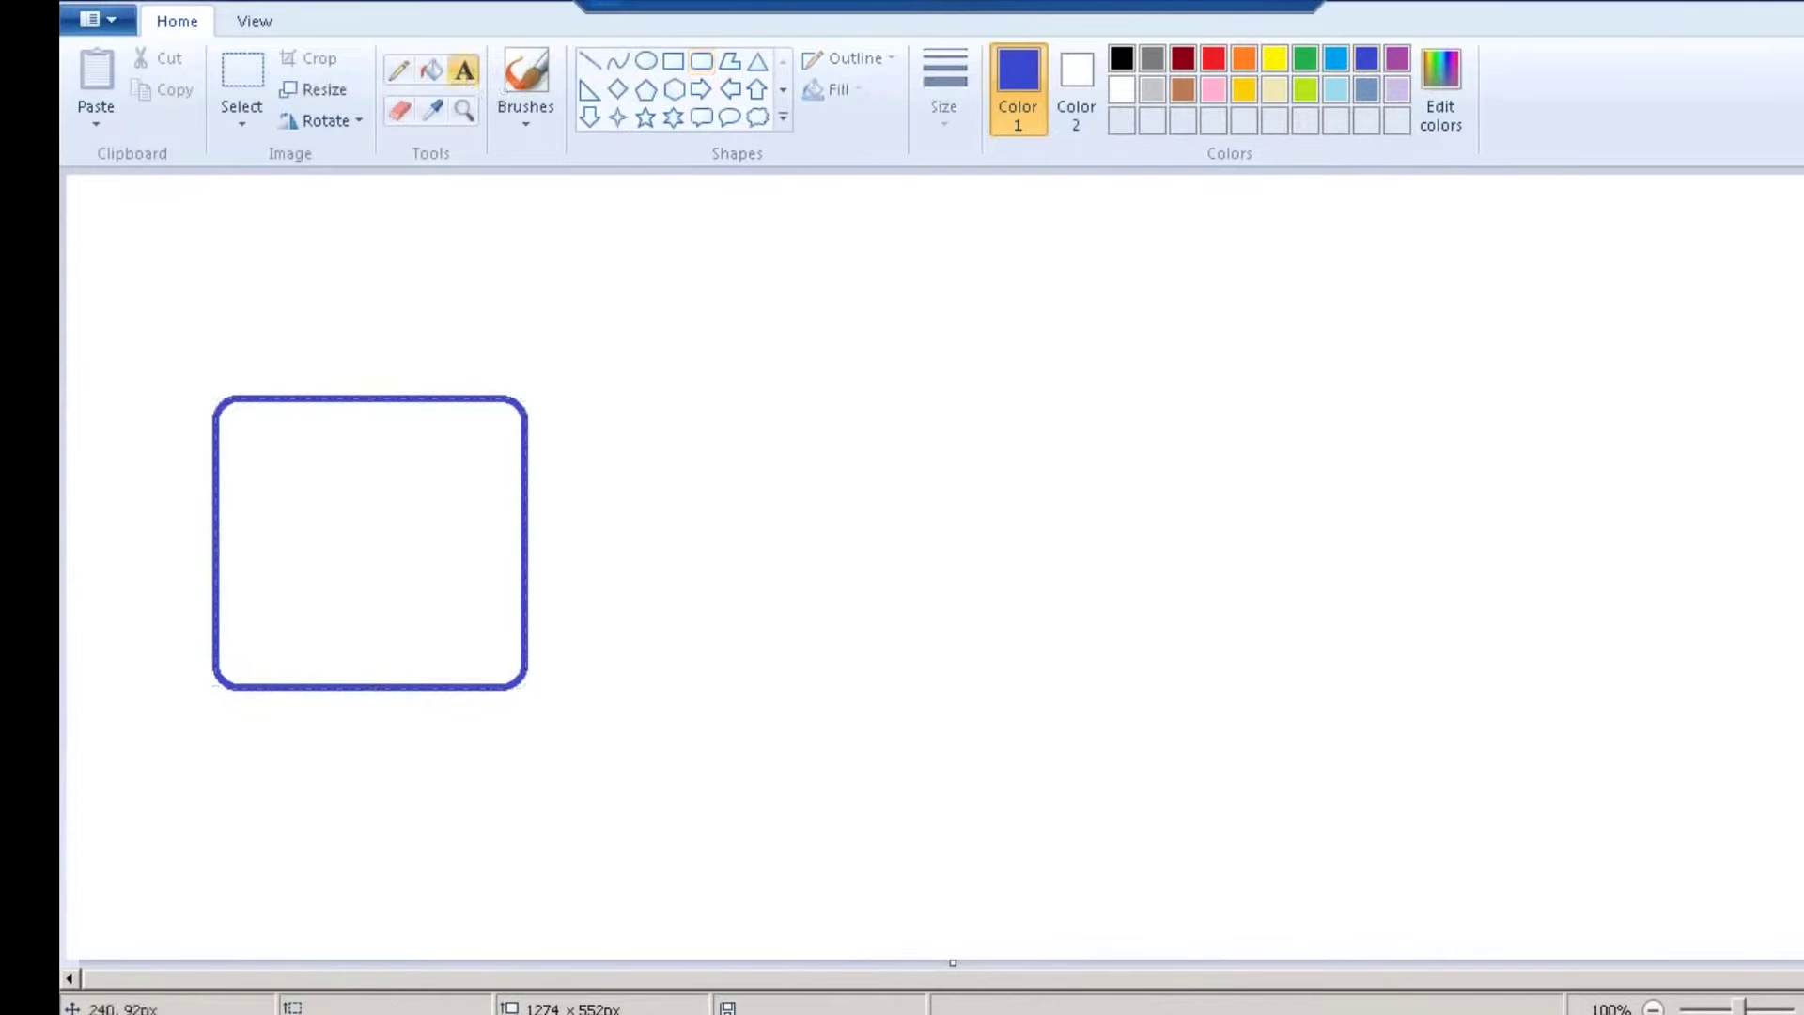
{"action": "left_click", "coordinate": [338, 343]}
{"action": "type", "text": "SAP"}
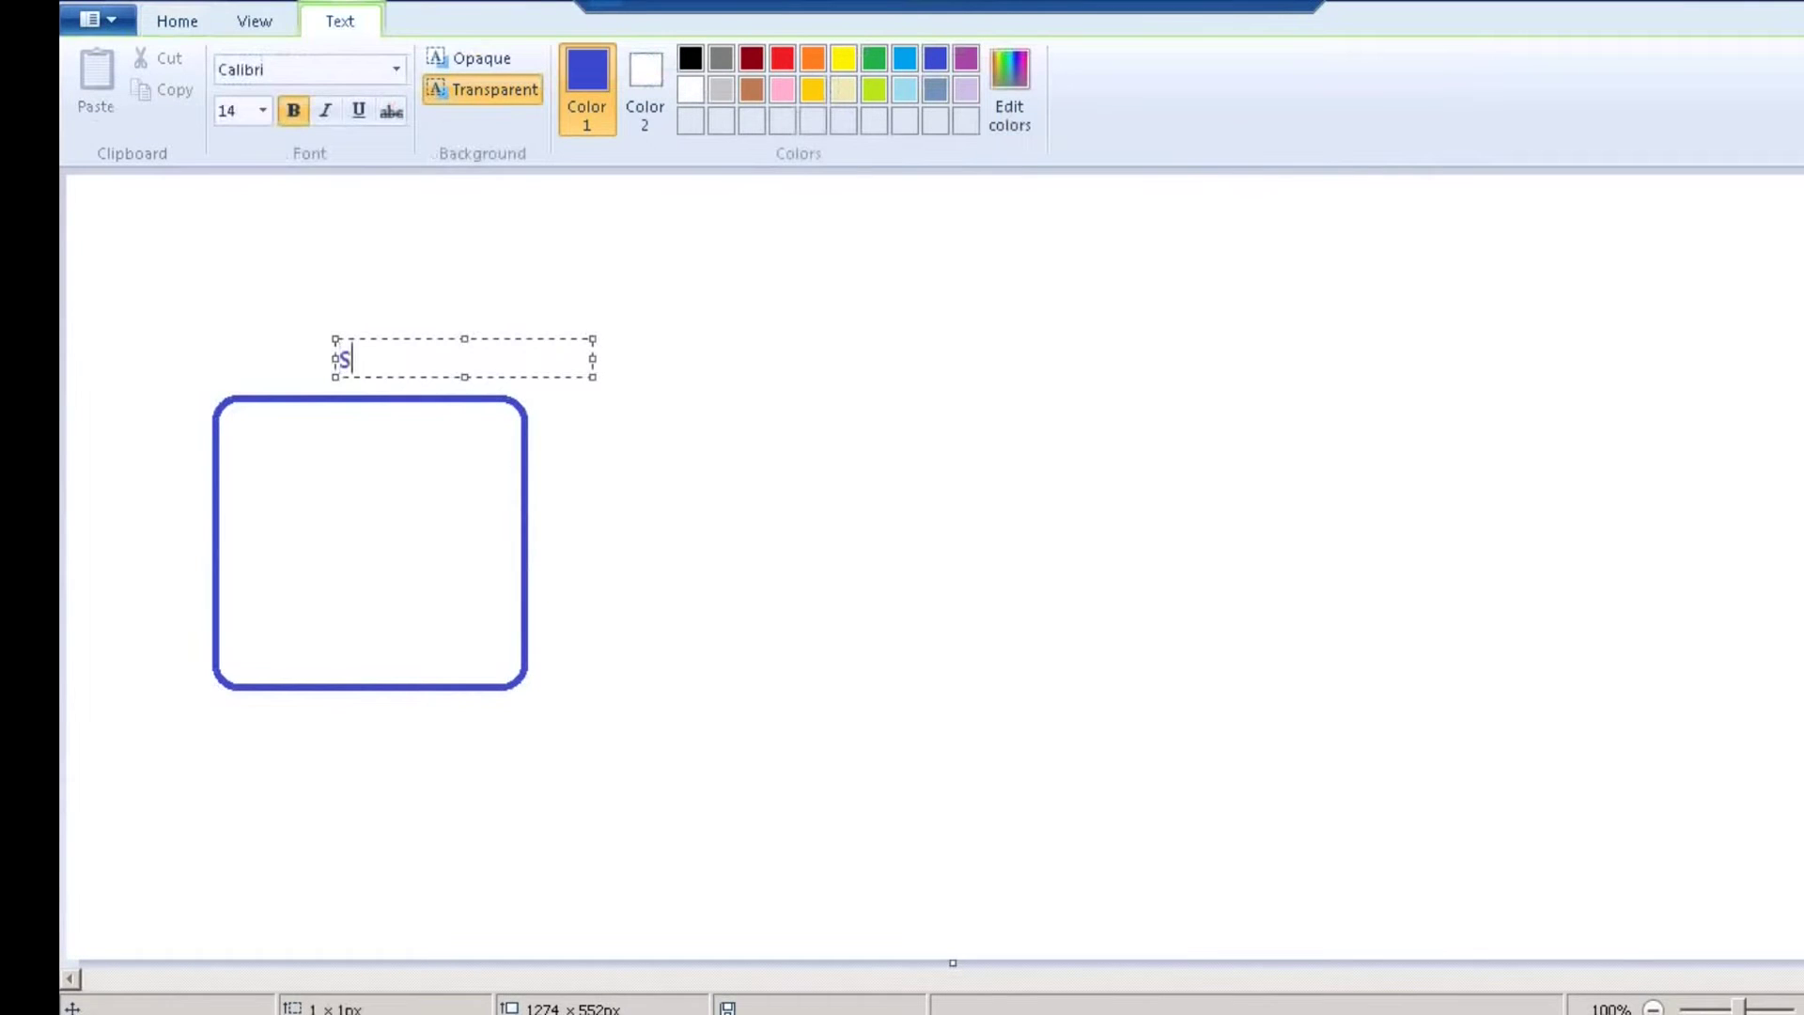
{"action": "left_click", "coordinate": [724, 391]}
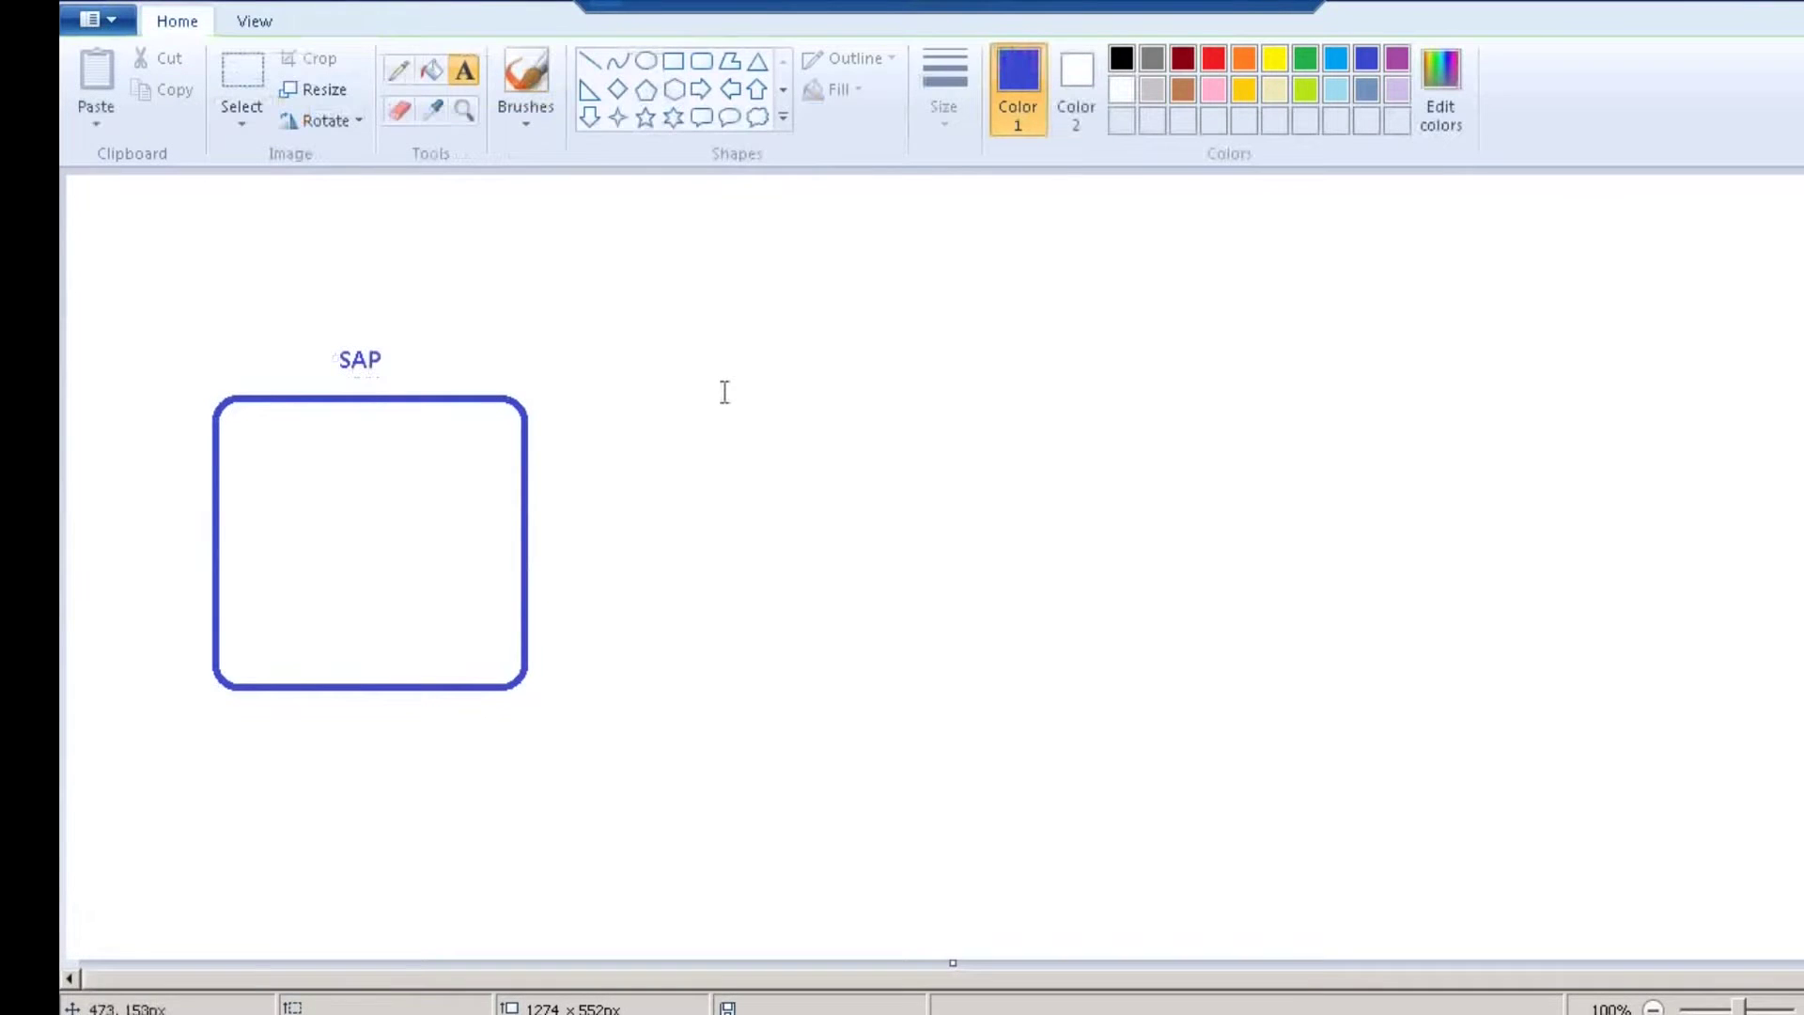
Draw a second, flatter blue rounded rectangle far to the right of the SAP box and label it HANA/S4 above.
{"action": "left_click", "coordinate": [710, 60]}
{"action": "mouse_move", "coordinate": [1270, 513]}
{"action": "left_mouse_down"}
{"action": "mouse_move", "coordinate": [1361, 527]}
{"action": "mouse_move", "coordinate": [1565, 664]}
{"action": "left_mouse_up"}
{"action": "left_click", "coordinate": [464, 71]}
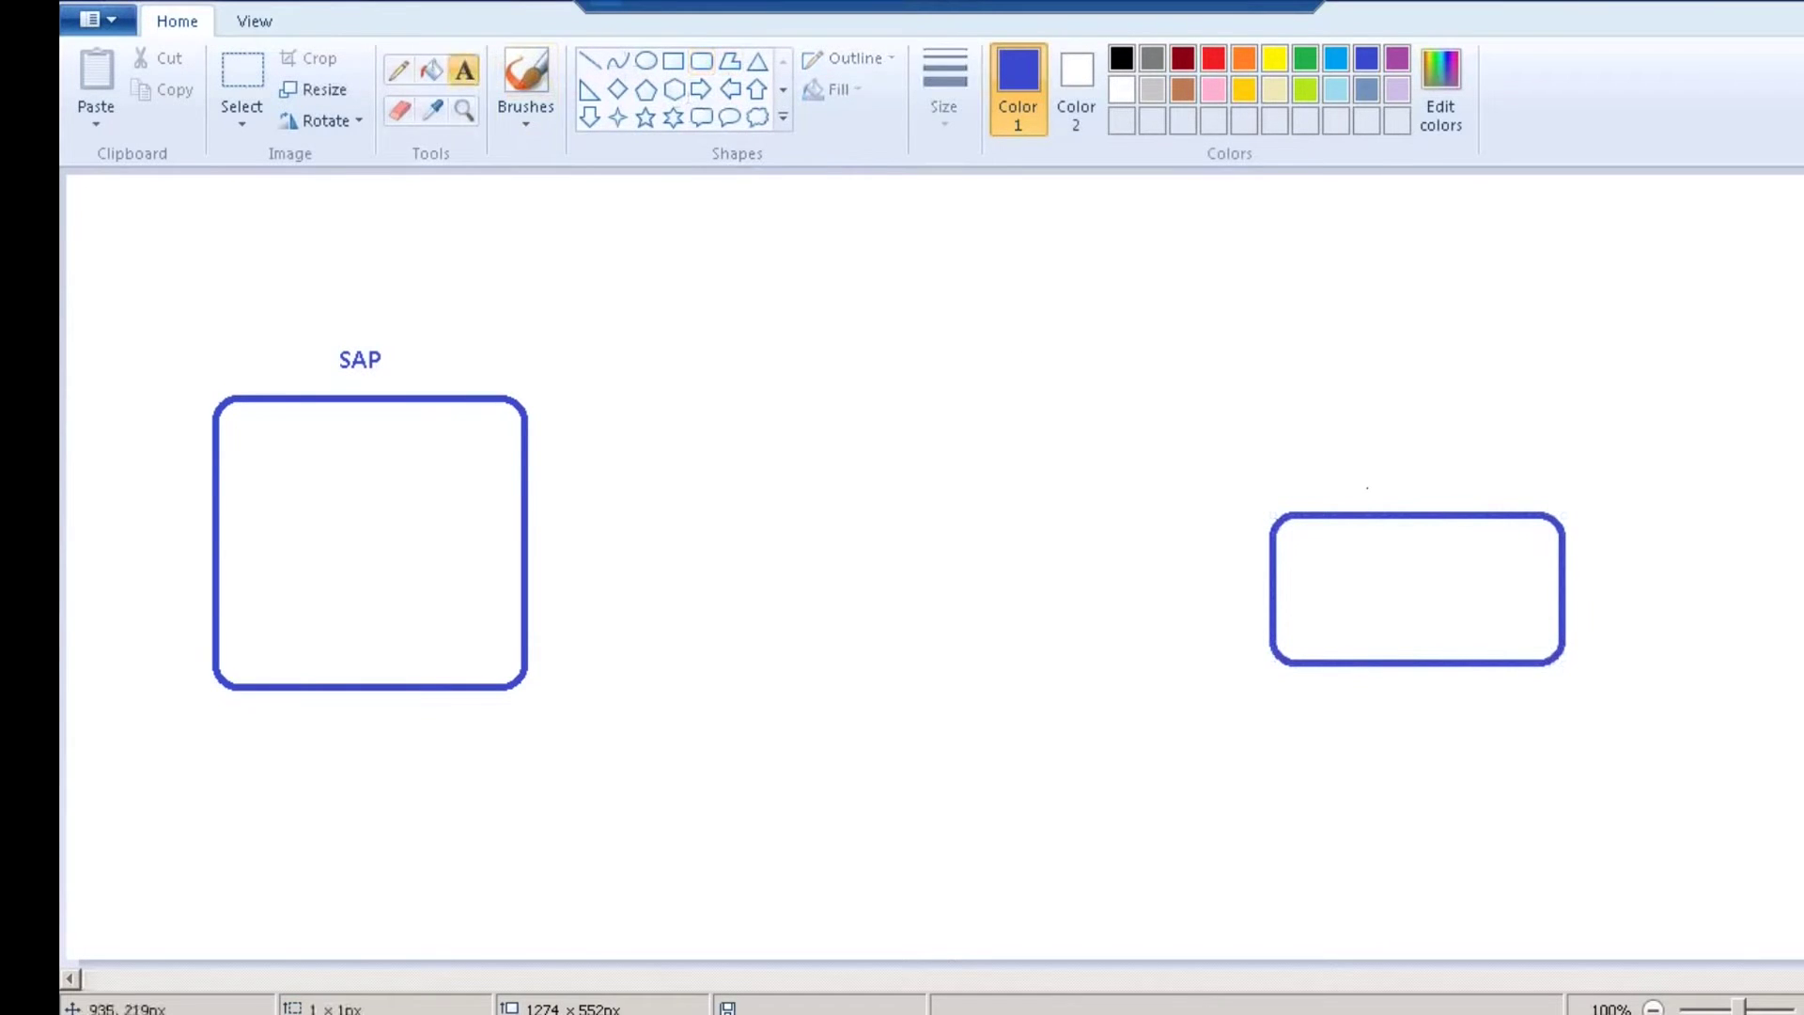
{"action": "left_click", "coordinate": [1364, 466]}
{"action": "type", "text": "HANA/S4"}
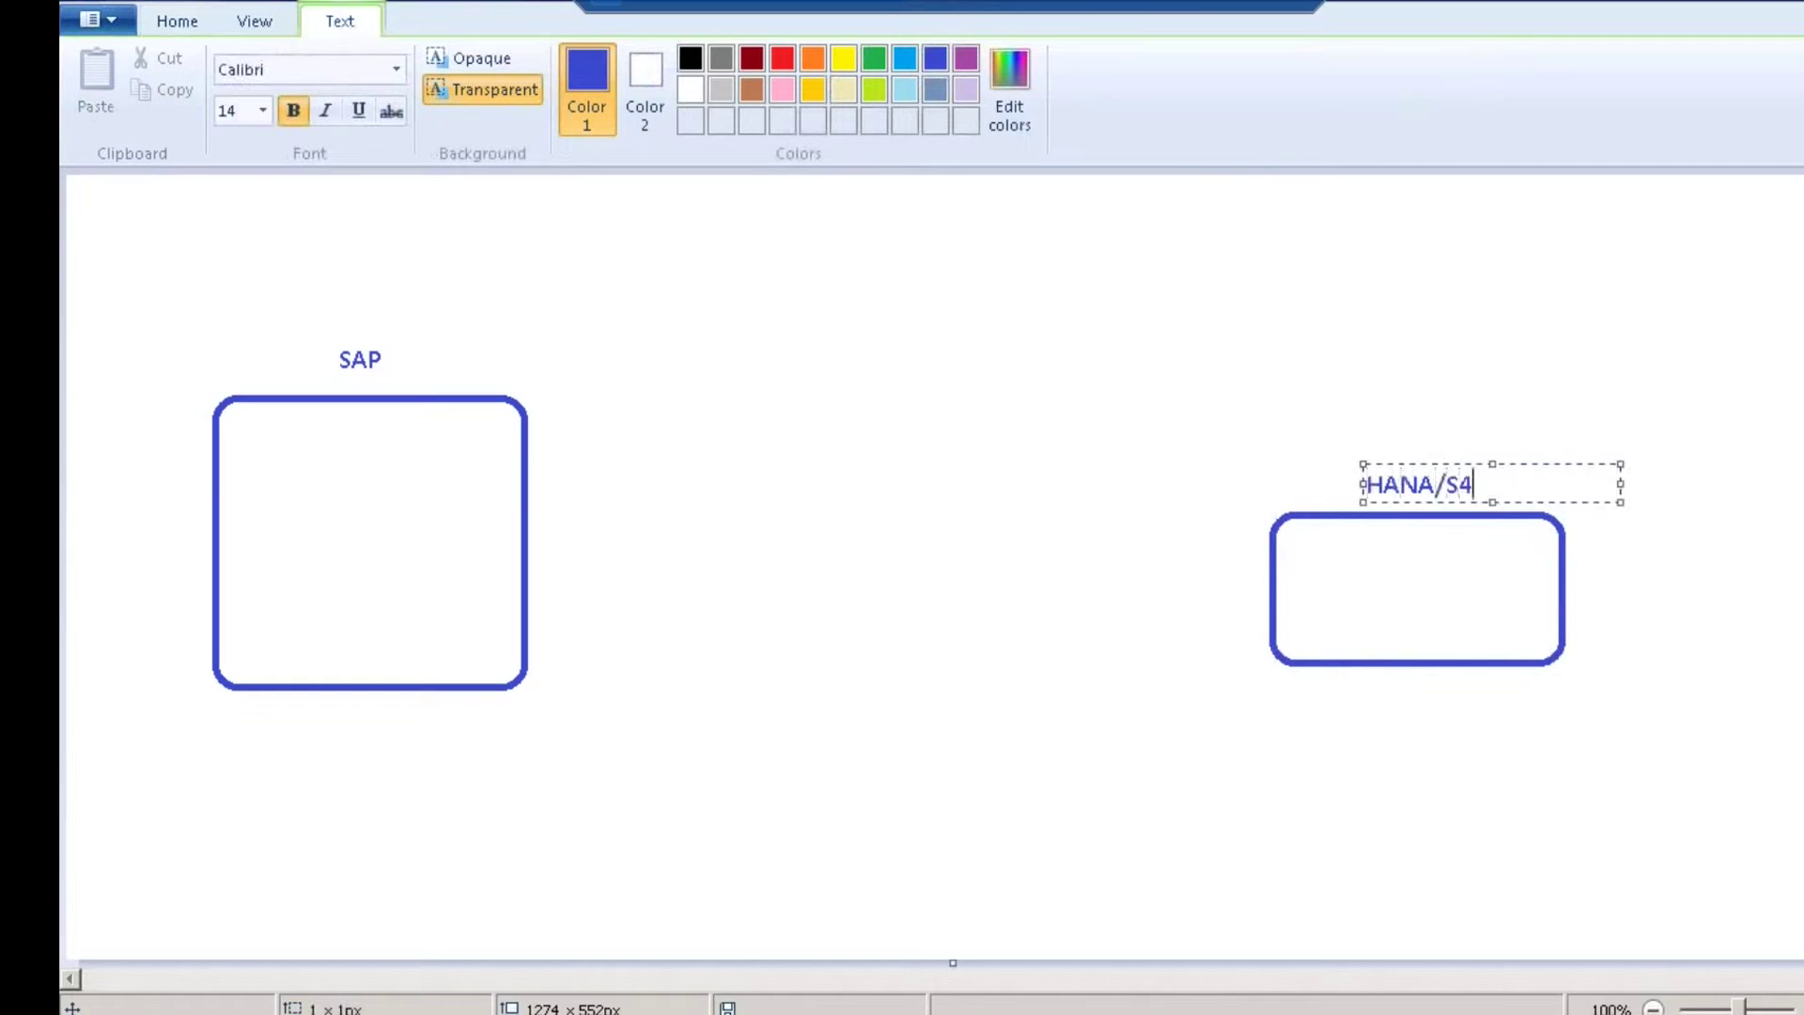
{"action": "left_click", "coordinate": [1103, 423]}
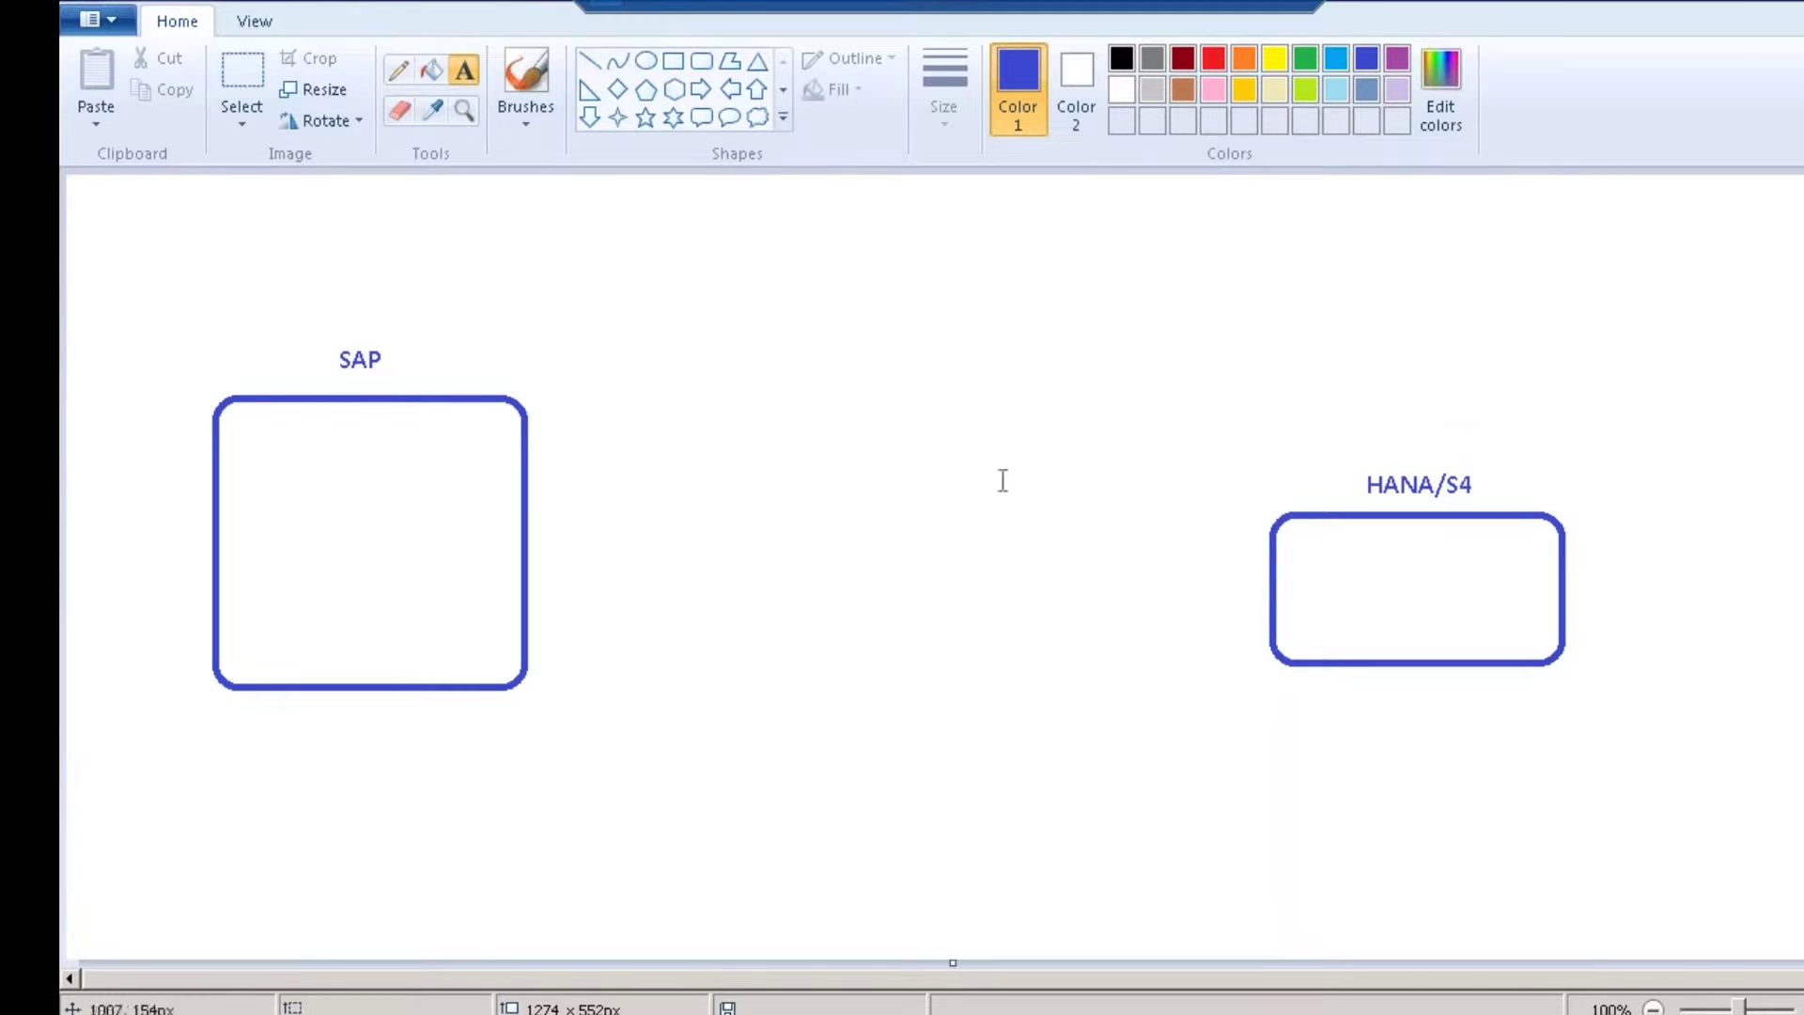
Draw a smaller rounded rectangle midway between the SAP and HANA/S4 boxes and label it SLT above.
{"action": "left_click", "coordinate": [702, 62]}
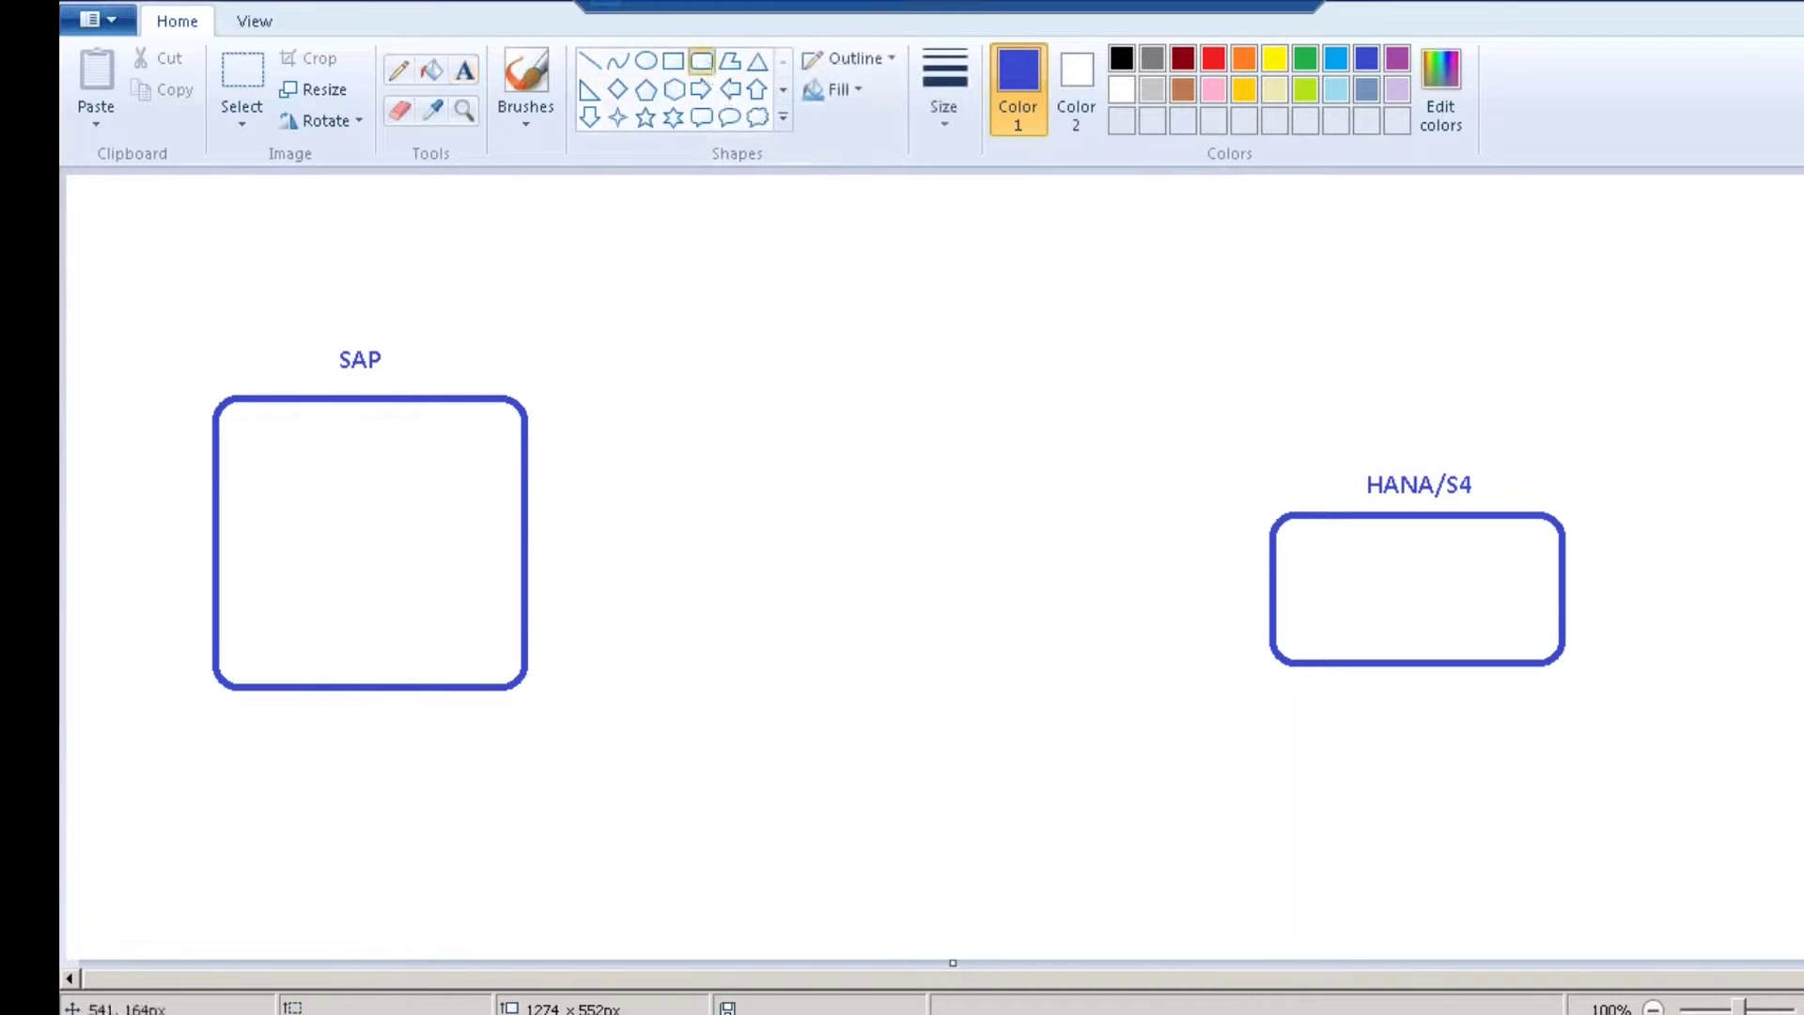
{"action": "left_click_drag", "start_coordinate": [811, 508], "coordinate": [998, 629]}
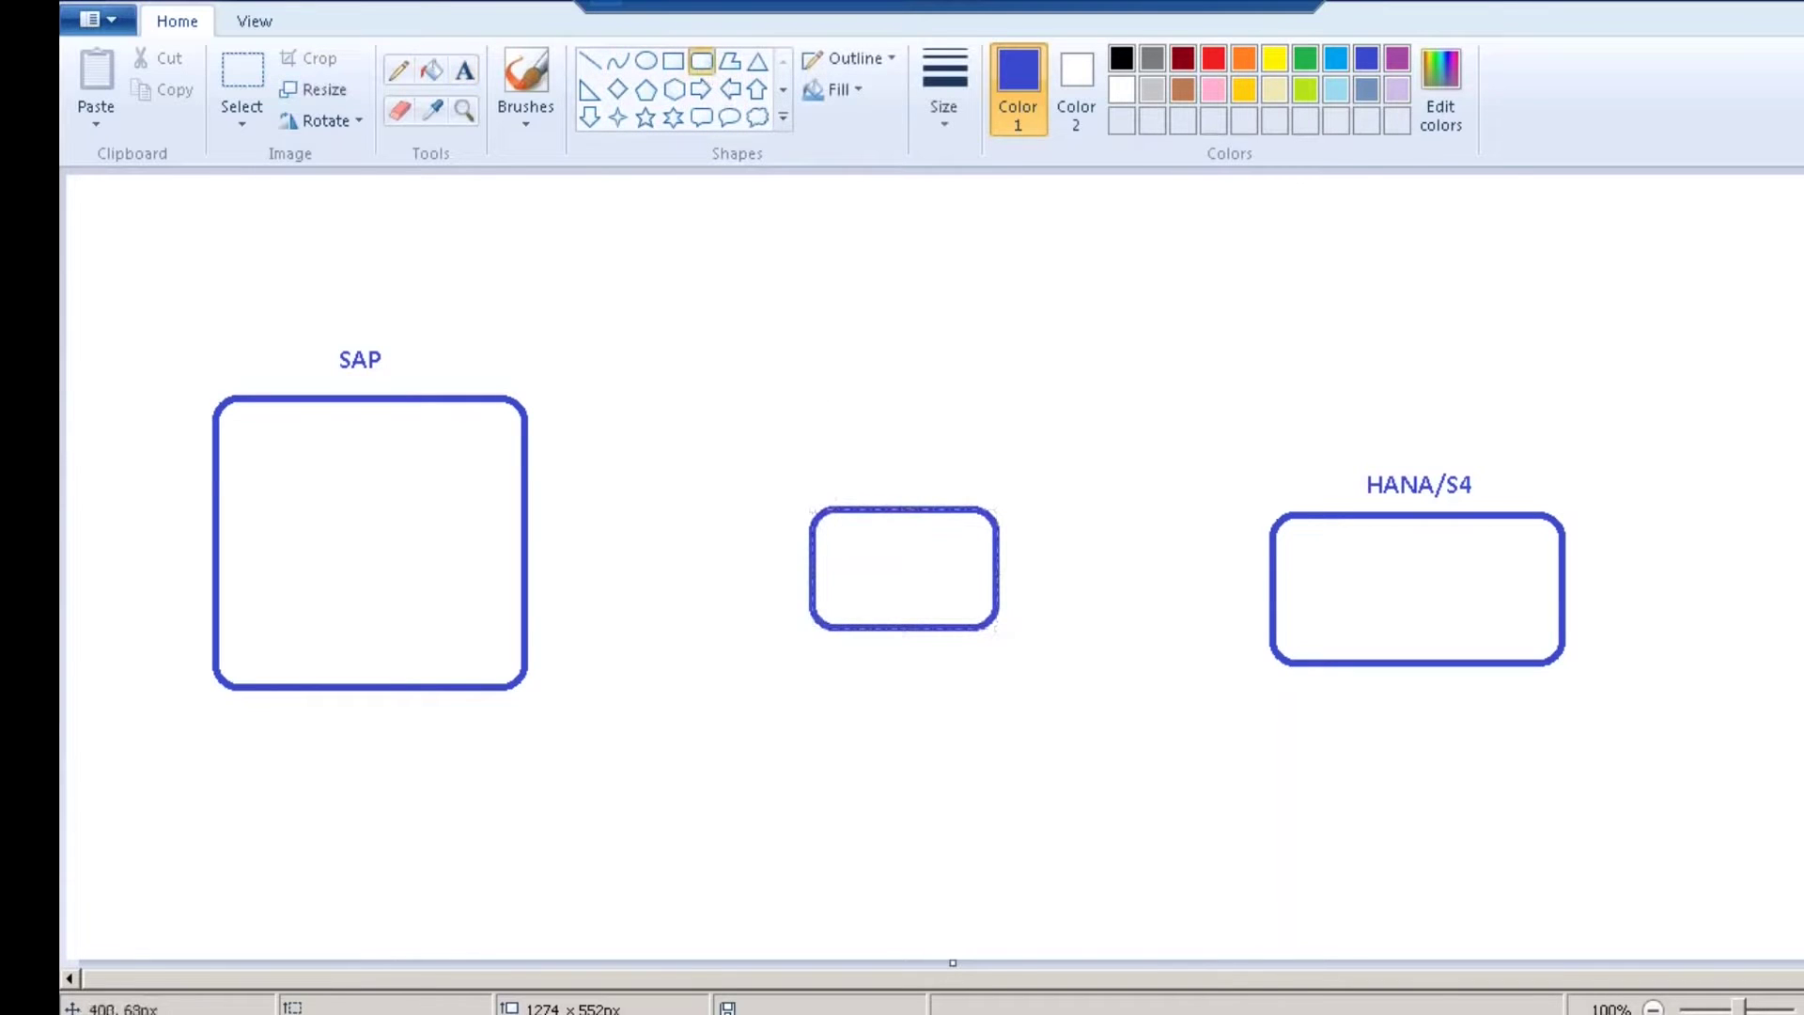
{"action": "left_click", "coordinate": [465, 70]}
{"action": "left_click", "coordinate": [874, 474]}
{"action": "type", "text": "SLT"}
{"action": "left_click", "coordinate": [989, 371]}
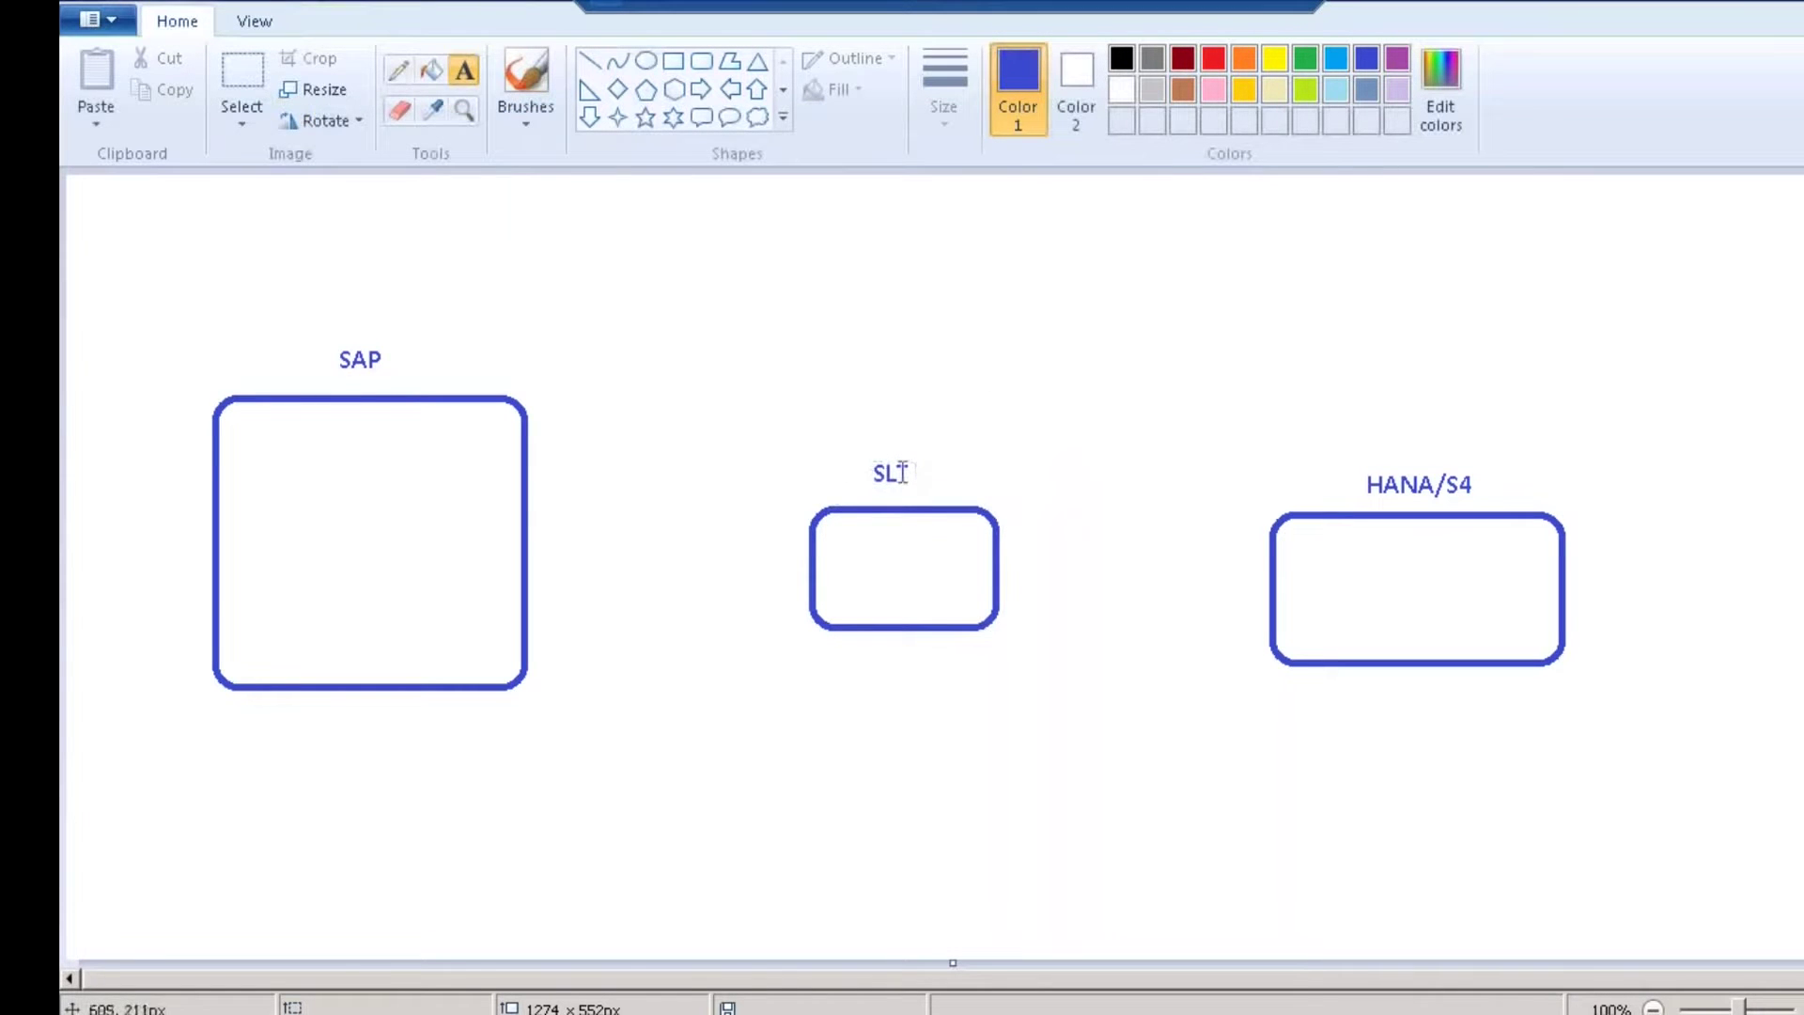
Connect the SAP box to the SLT box and the SLT box to the HANA/S4 box with straight lines.
{"action": "left_click", "coordinate": [590, 58]}
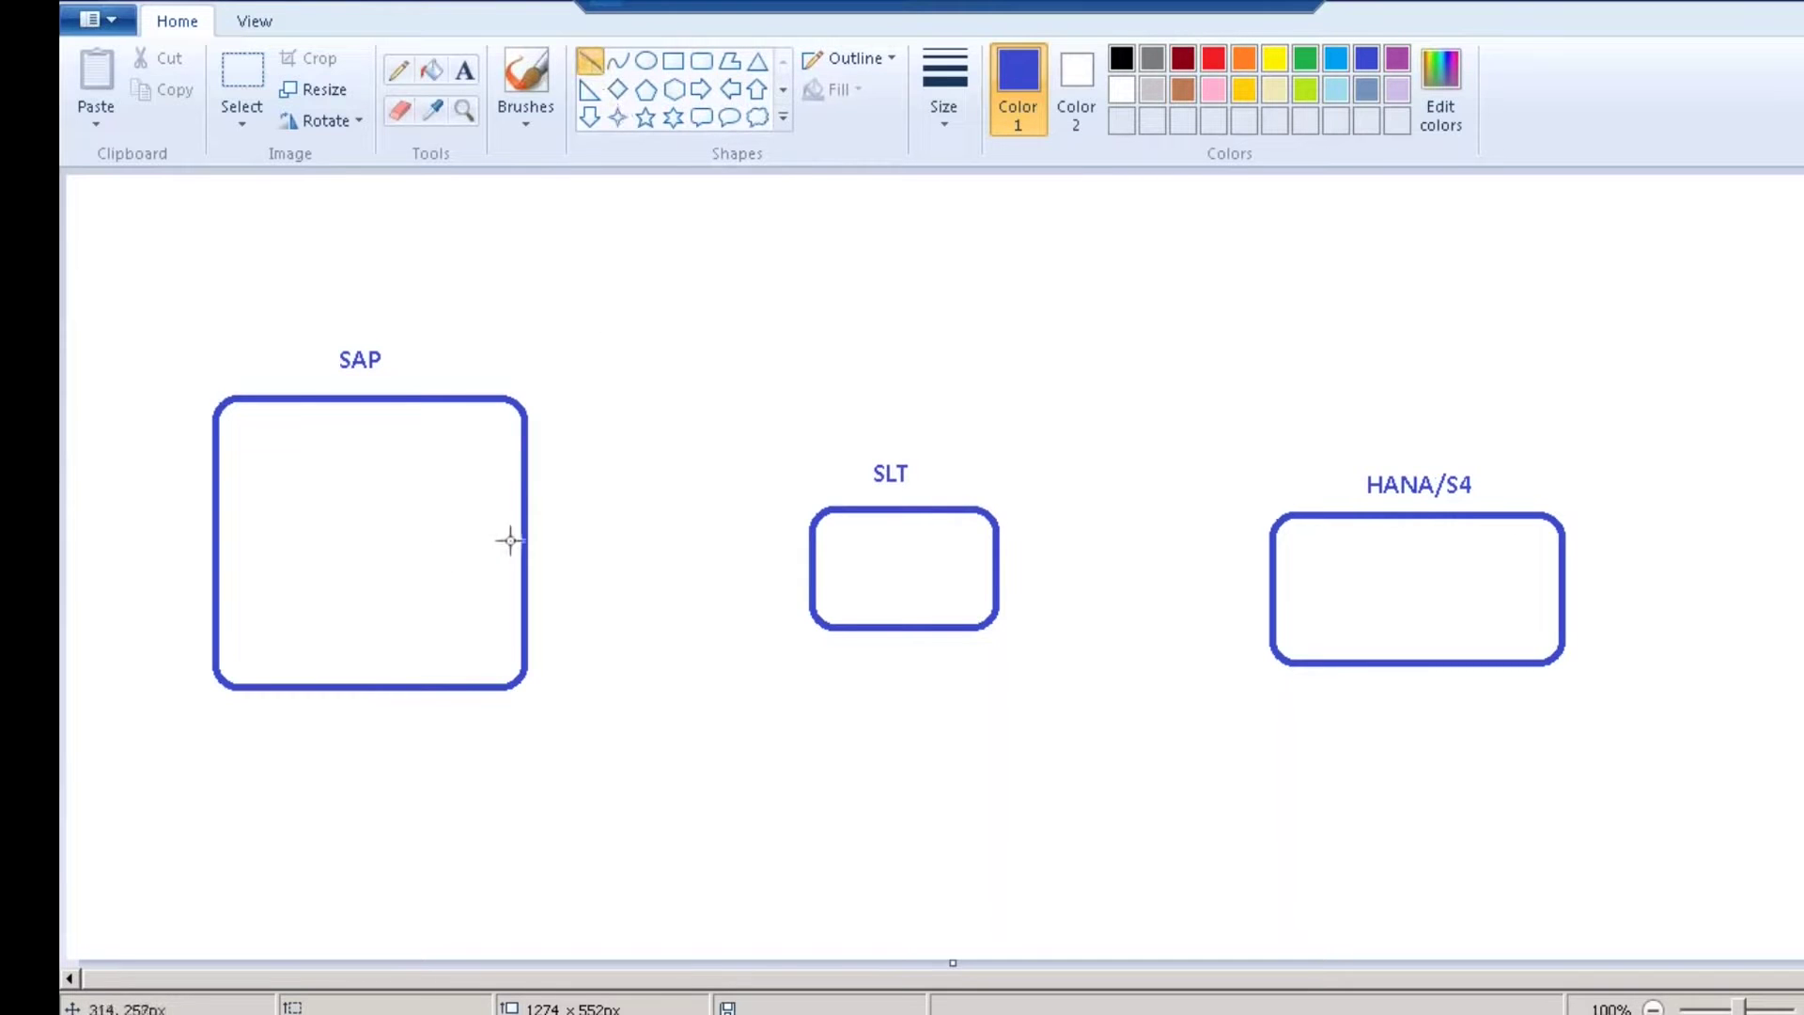
{"action": "left_click_drag", "start_coordinate": [516, 541], "coordinate": [809, 547]}
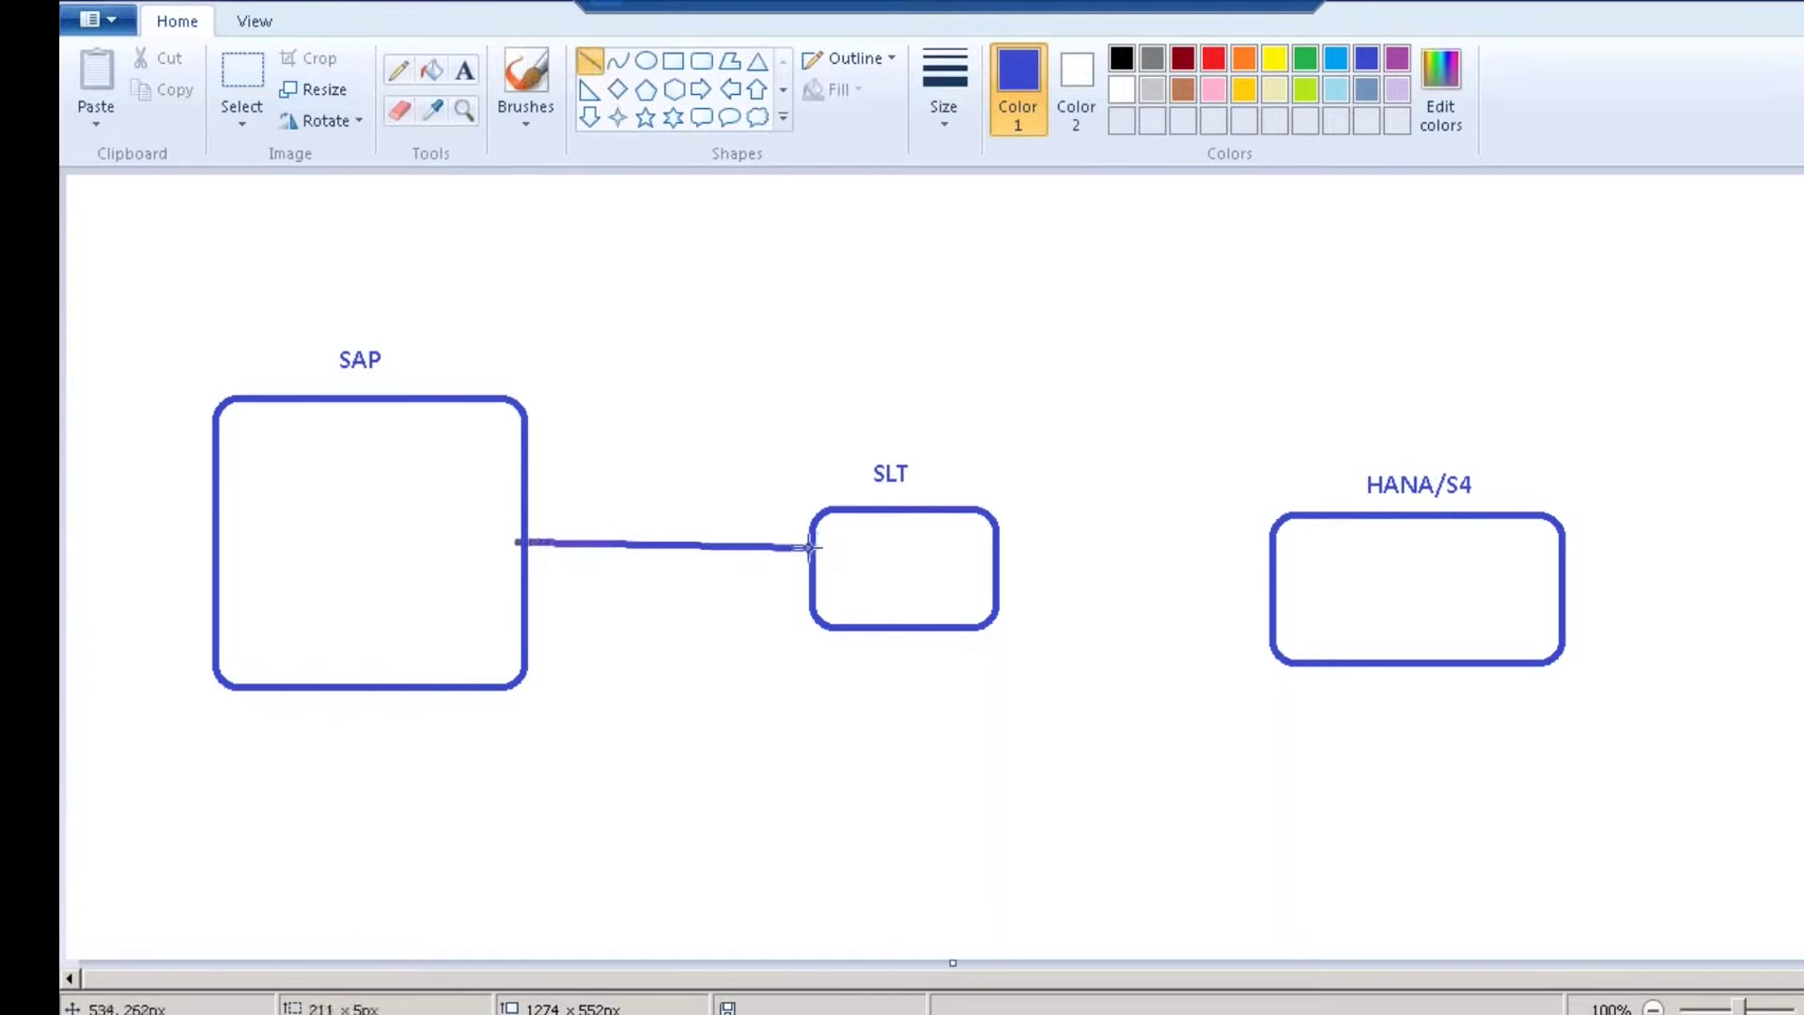
{"action": "left_click_drag", "start_coordinate": [999, 560], "coordinate": [1272, 558]}
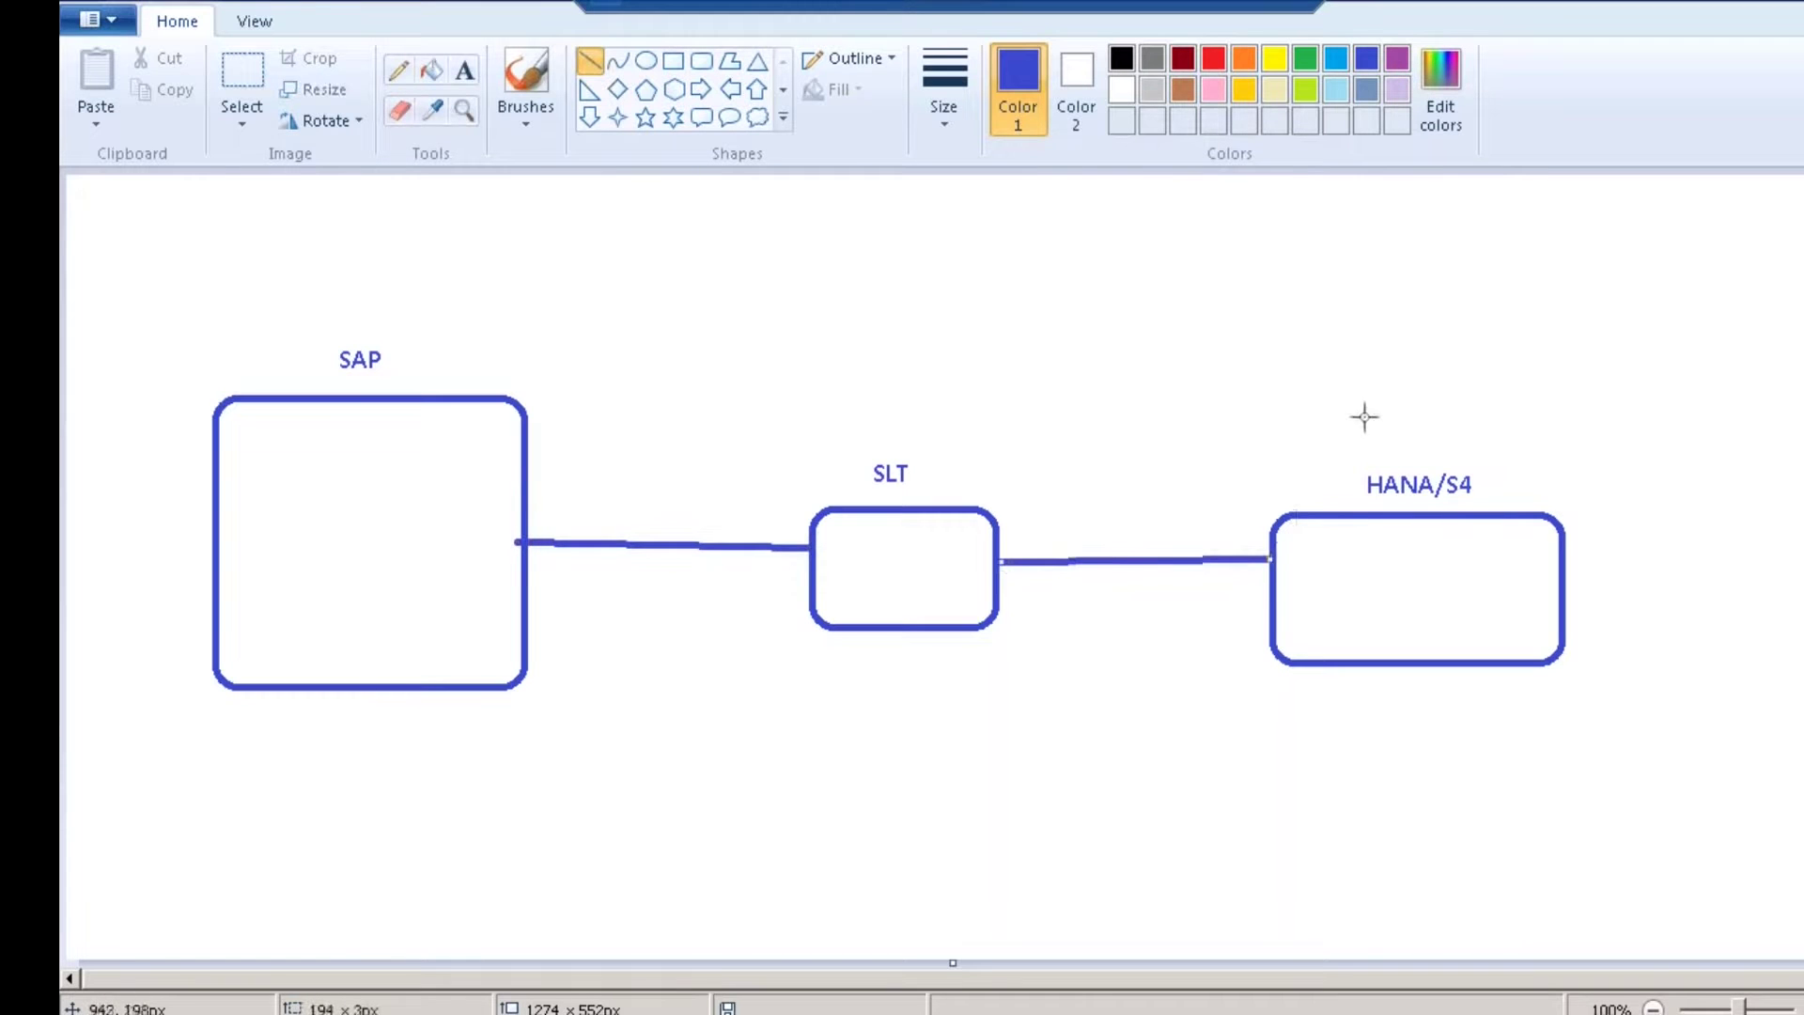
Cut out a horizontal strip about 577 × 21 px running from the SAP box through SLT into the HANA/S4 box.
{"action": "left_click", "coordinate": [246, 72]}
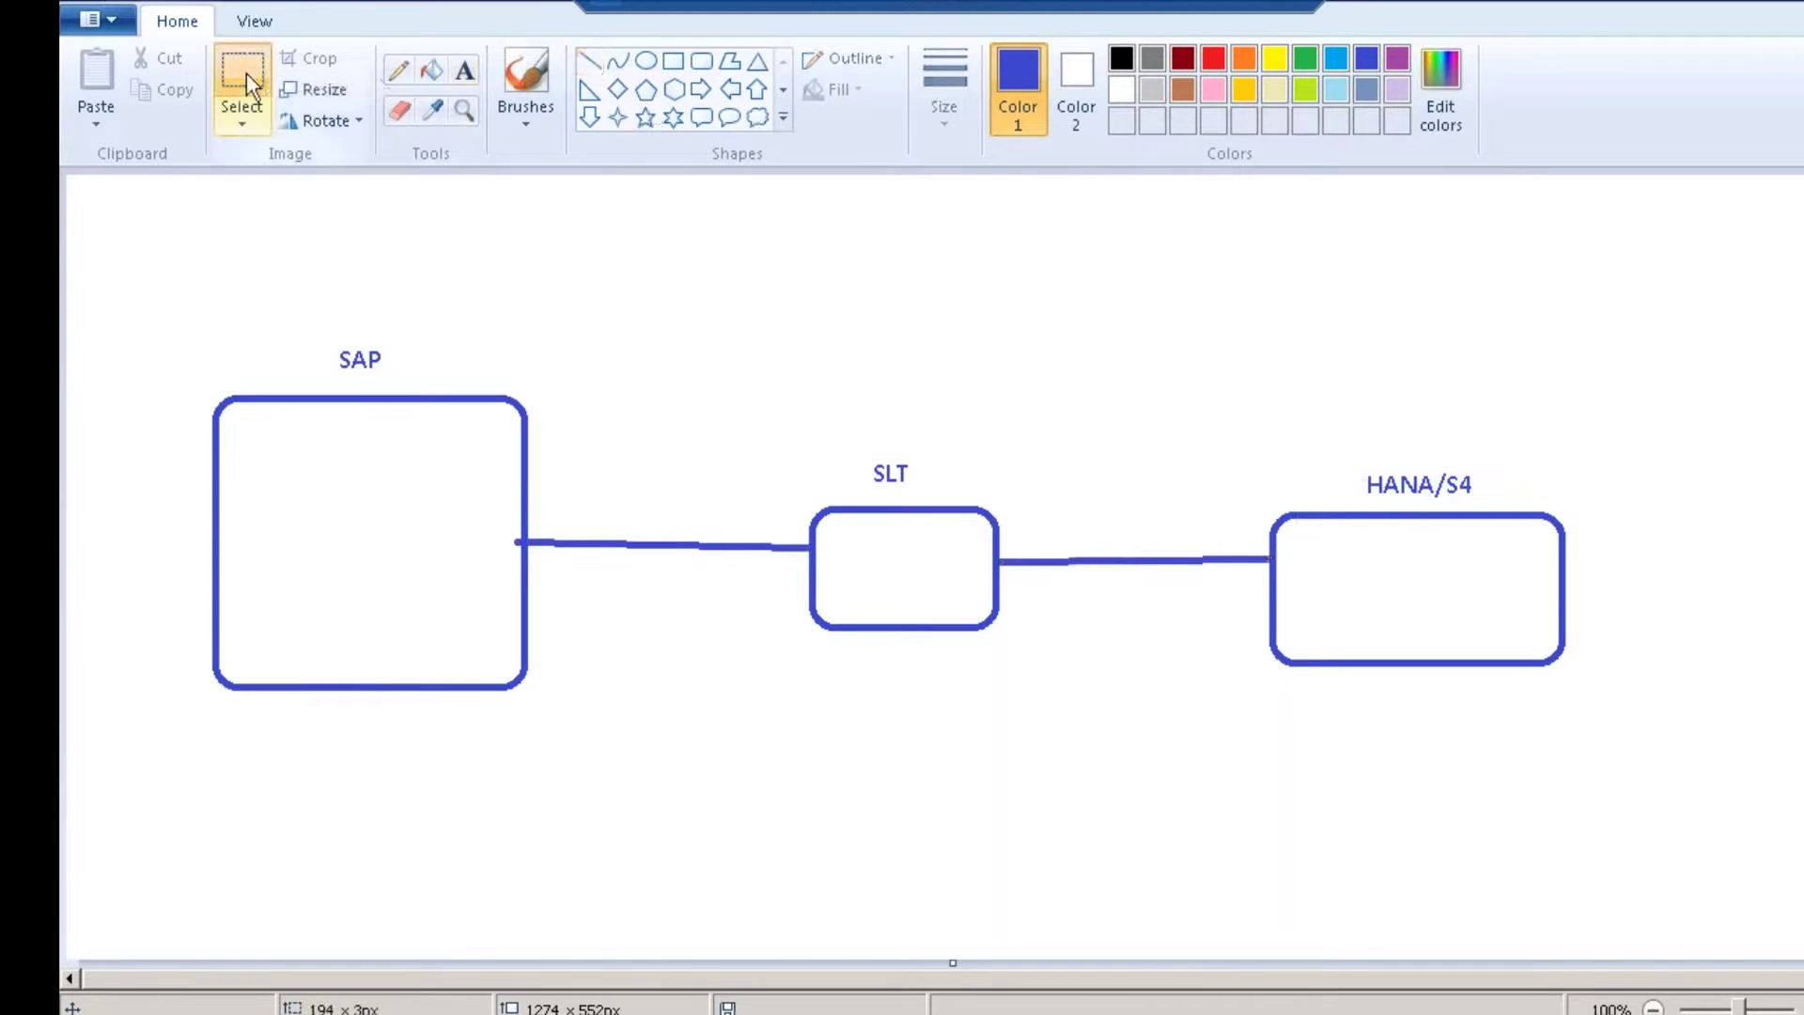
{"action": "left_click_drag", "start_coordinate": [487, 562], "coordinate": [1289, 590]}
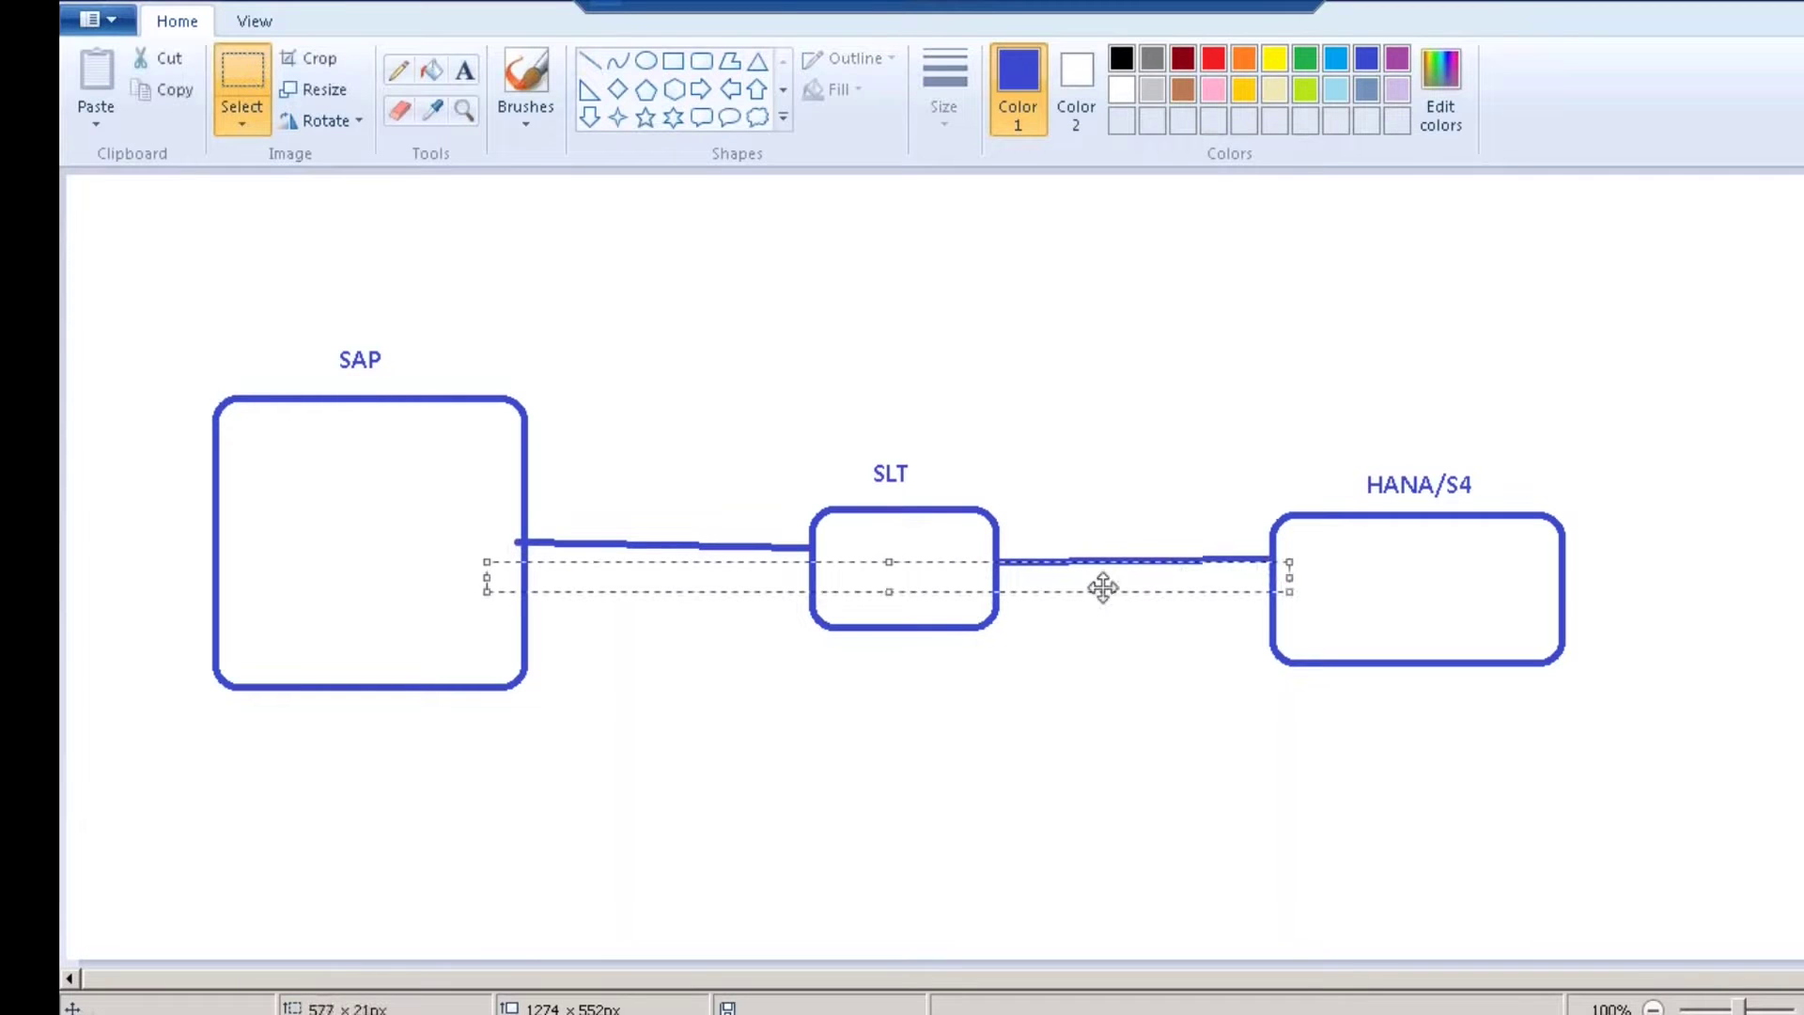
{"action": "right_click", "coordinate": [1098, 585]}
{"action": "left_click", "coordinate": [1138, 600]}
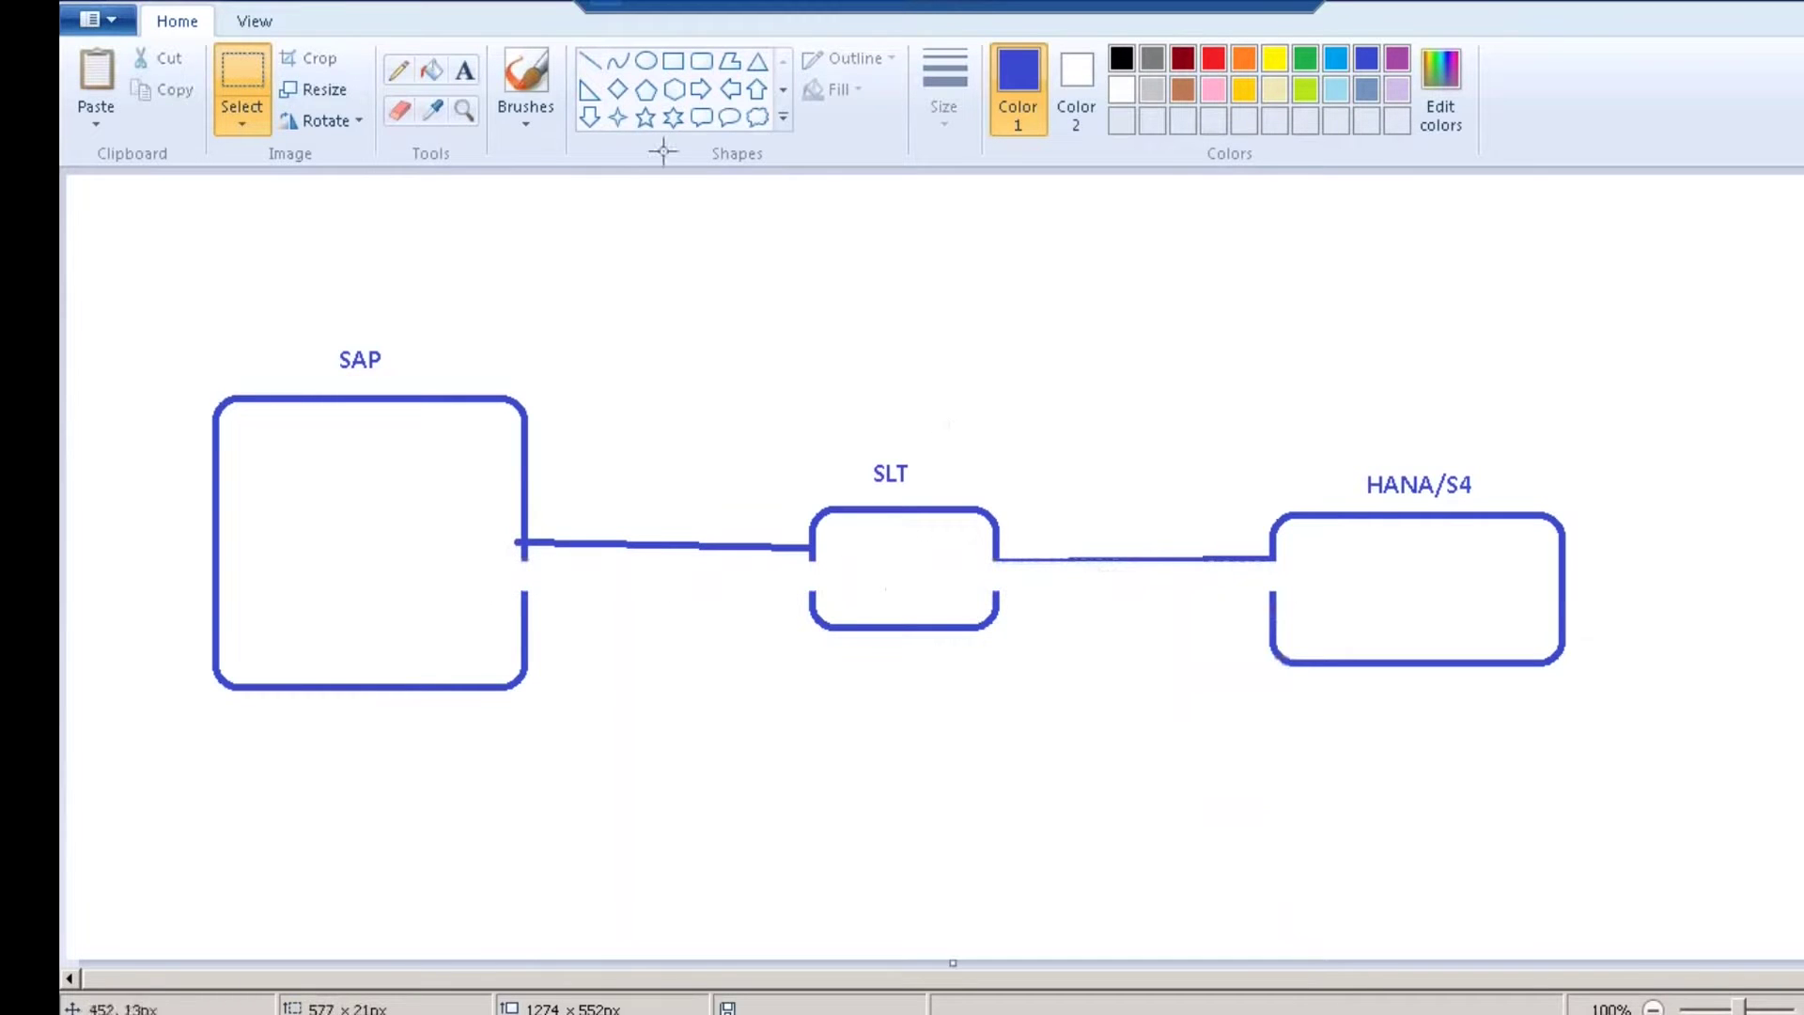
Draw two parallel horizontal lines along the cut-out strip's edges, from the SAP box through SLT to the HANA/S4 box.
{"action": "left_click", "coordinate": [590, 63]}
{"action": "left_click_drag", "start_coordinate": [523, 554], "coordinate": [1284, 557]}
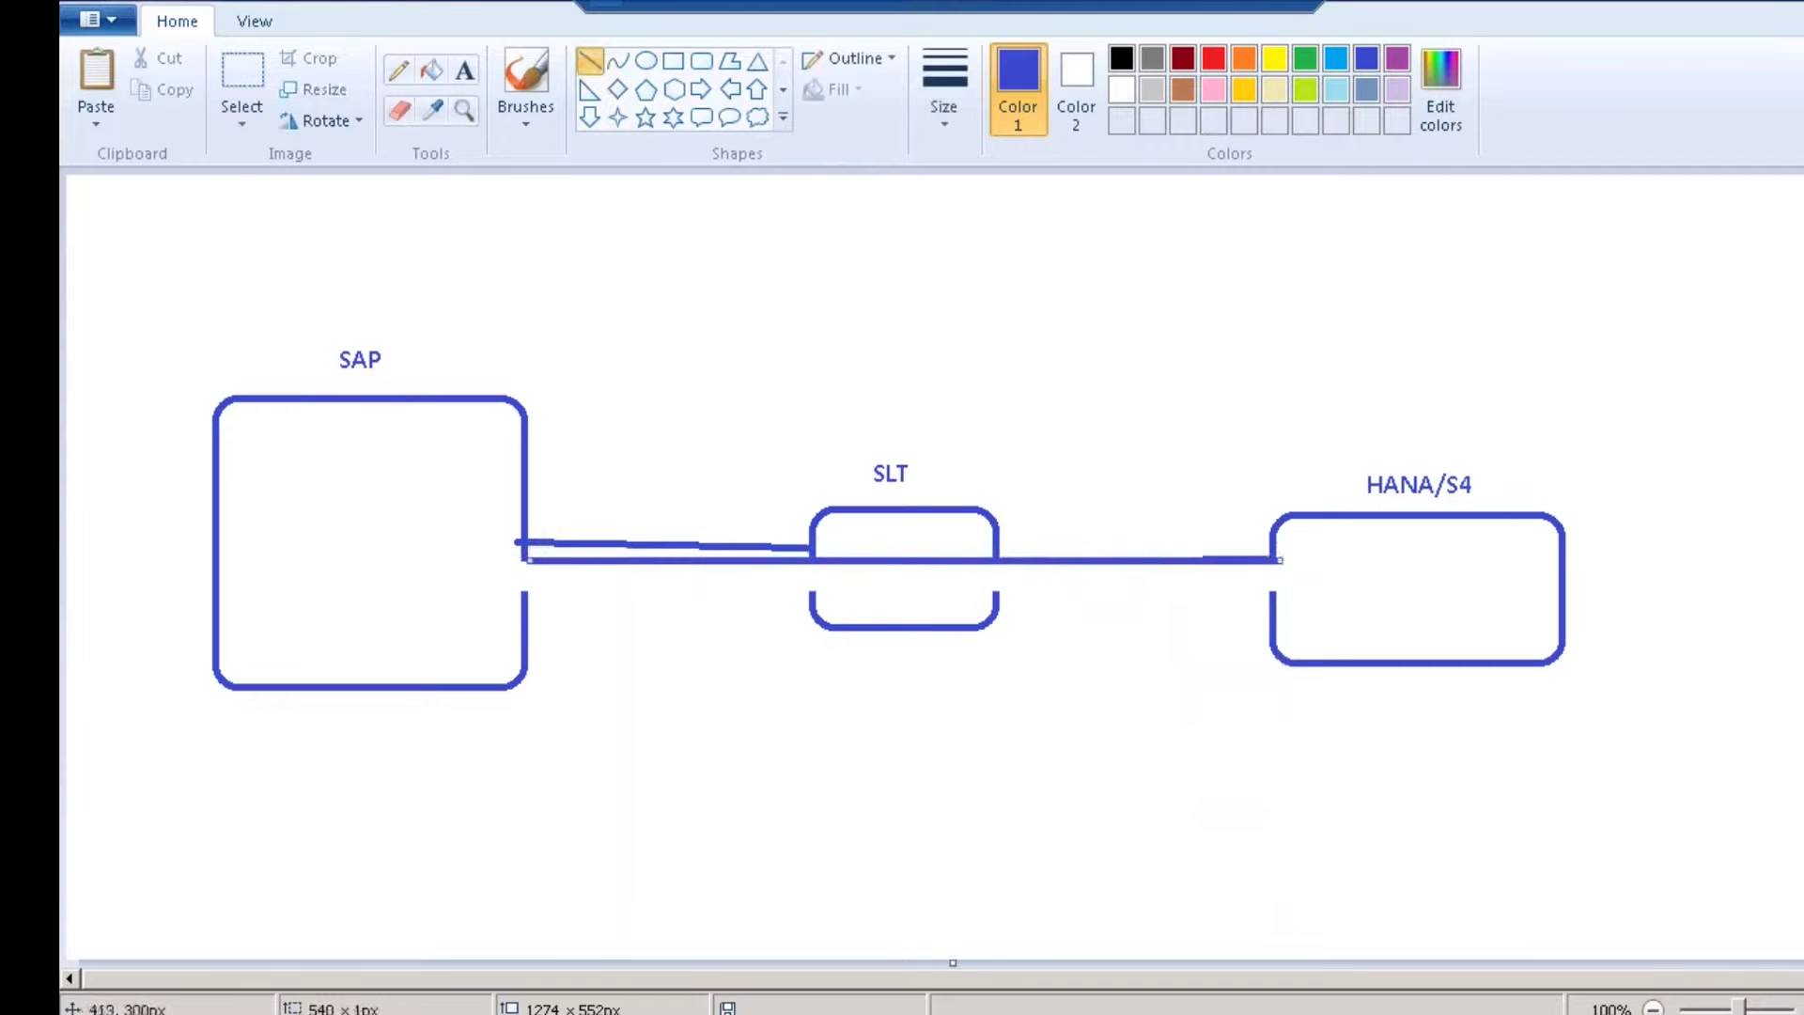
{"action": "left_click_drag", "start_coordinate": [521, 590], "coordinate": [1274, 591]}
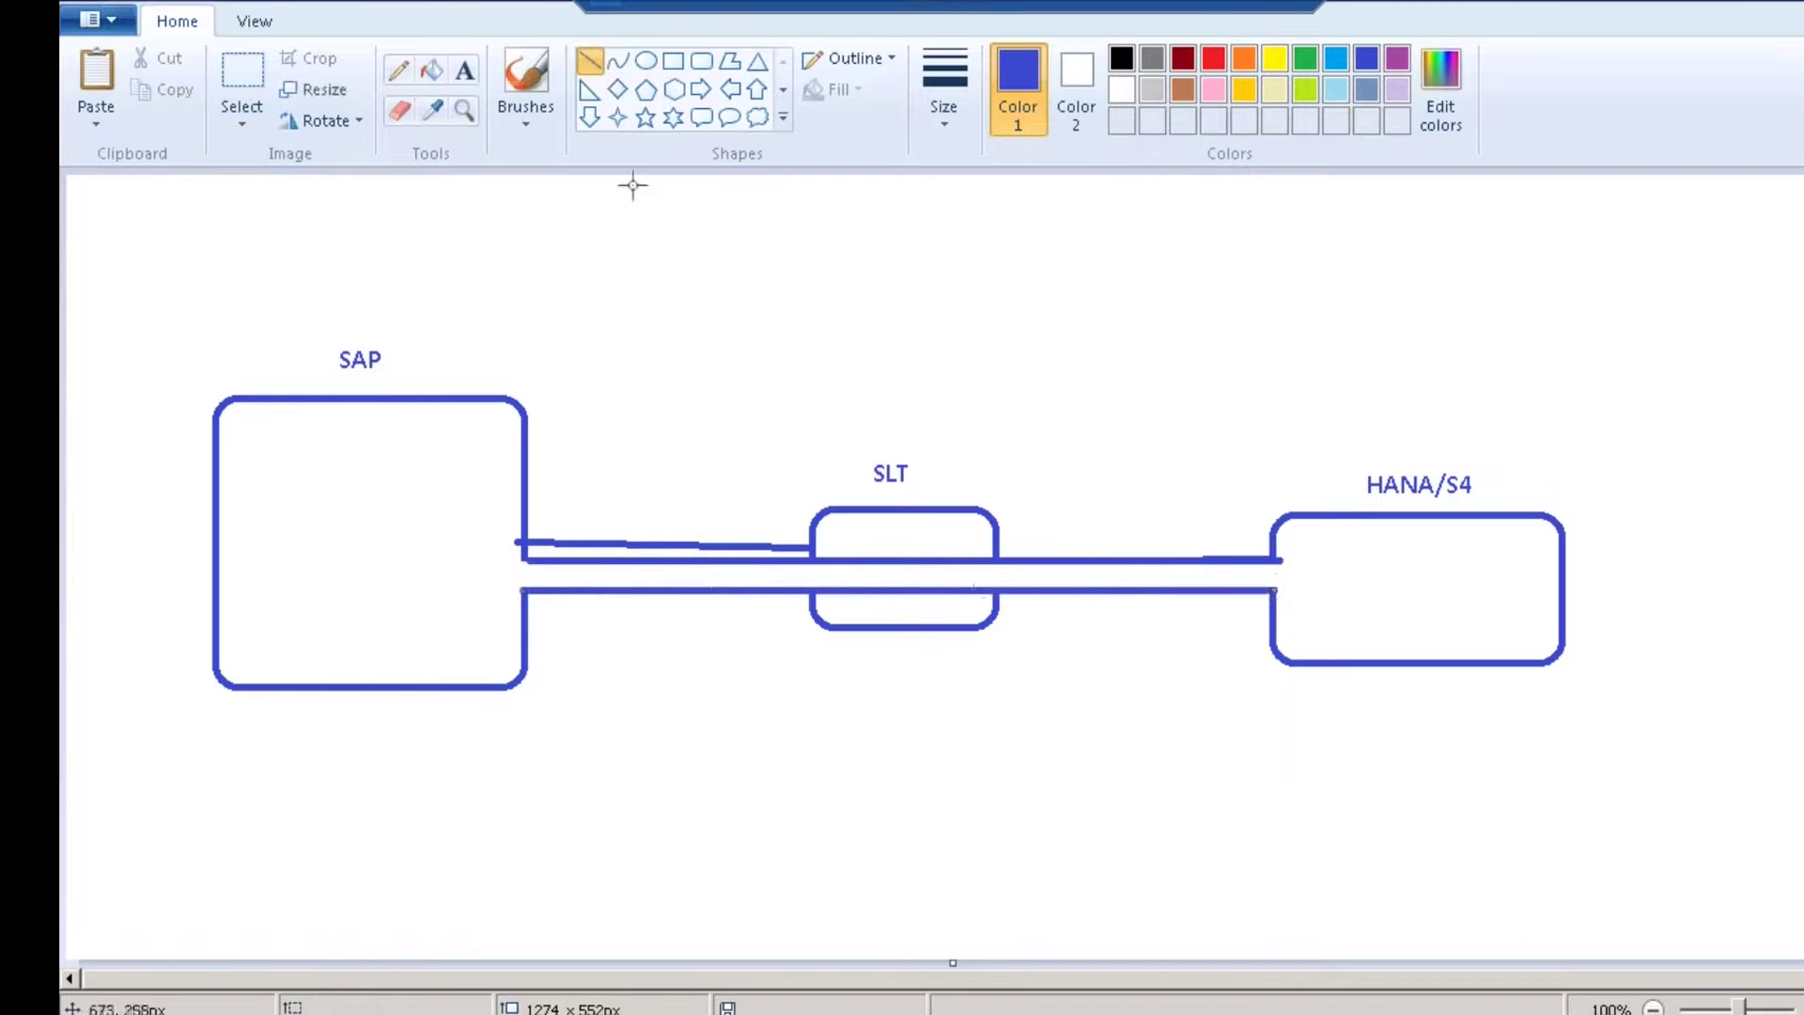
Draw a vertical line up from the channel between SLT and HANA/S4 and add the label CONFIG at its upper end.
{"action": "left_click_drag", "start_coordinate": [1068, 563], "coordinate": [1069, 415]}
{"action": "left_click", "coordinate": [441, 72]}
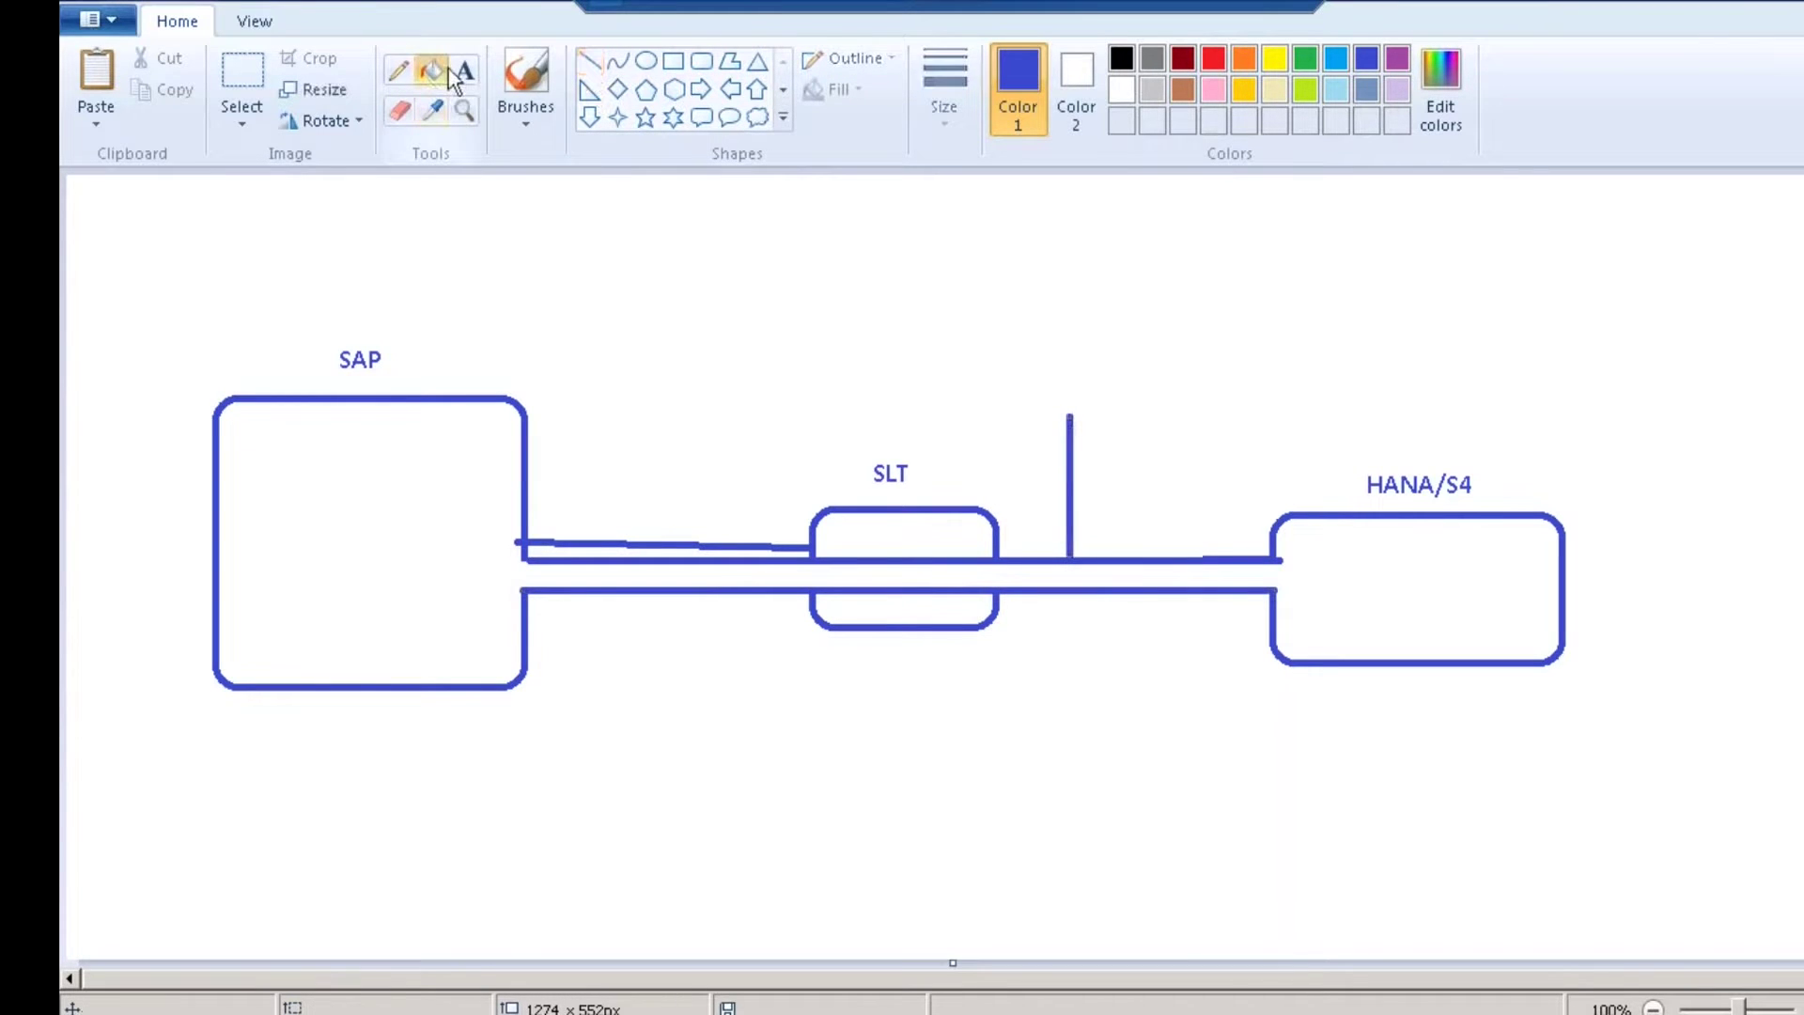
{"action": "left_click", "coordinate": [464, 71]}
{"action": "left_click", "coordinate": [1047, 376]}
{"action": "type", "text": "CONFIG"}
{"action": "left_click", "coordinate": [1224, 313]}
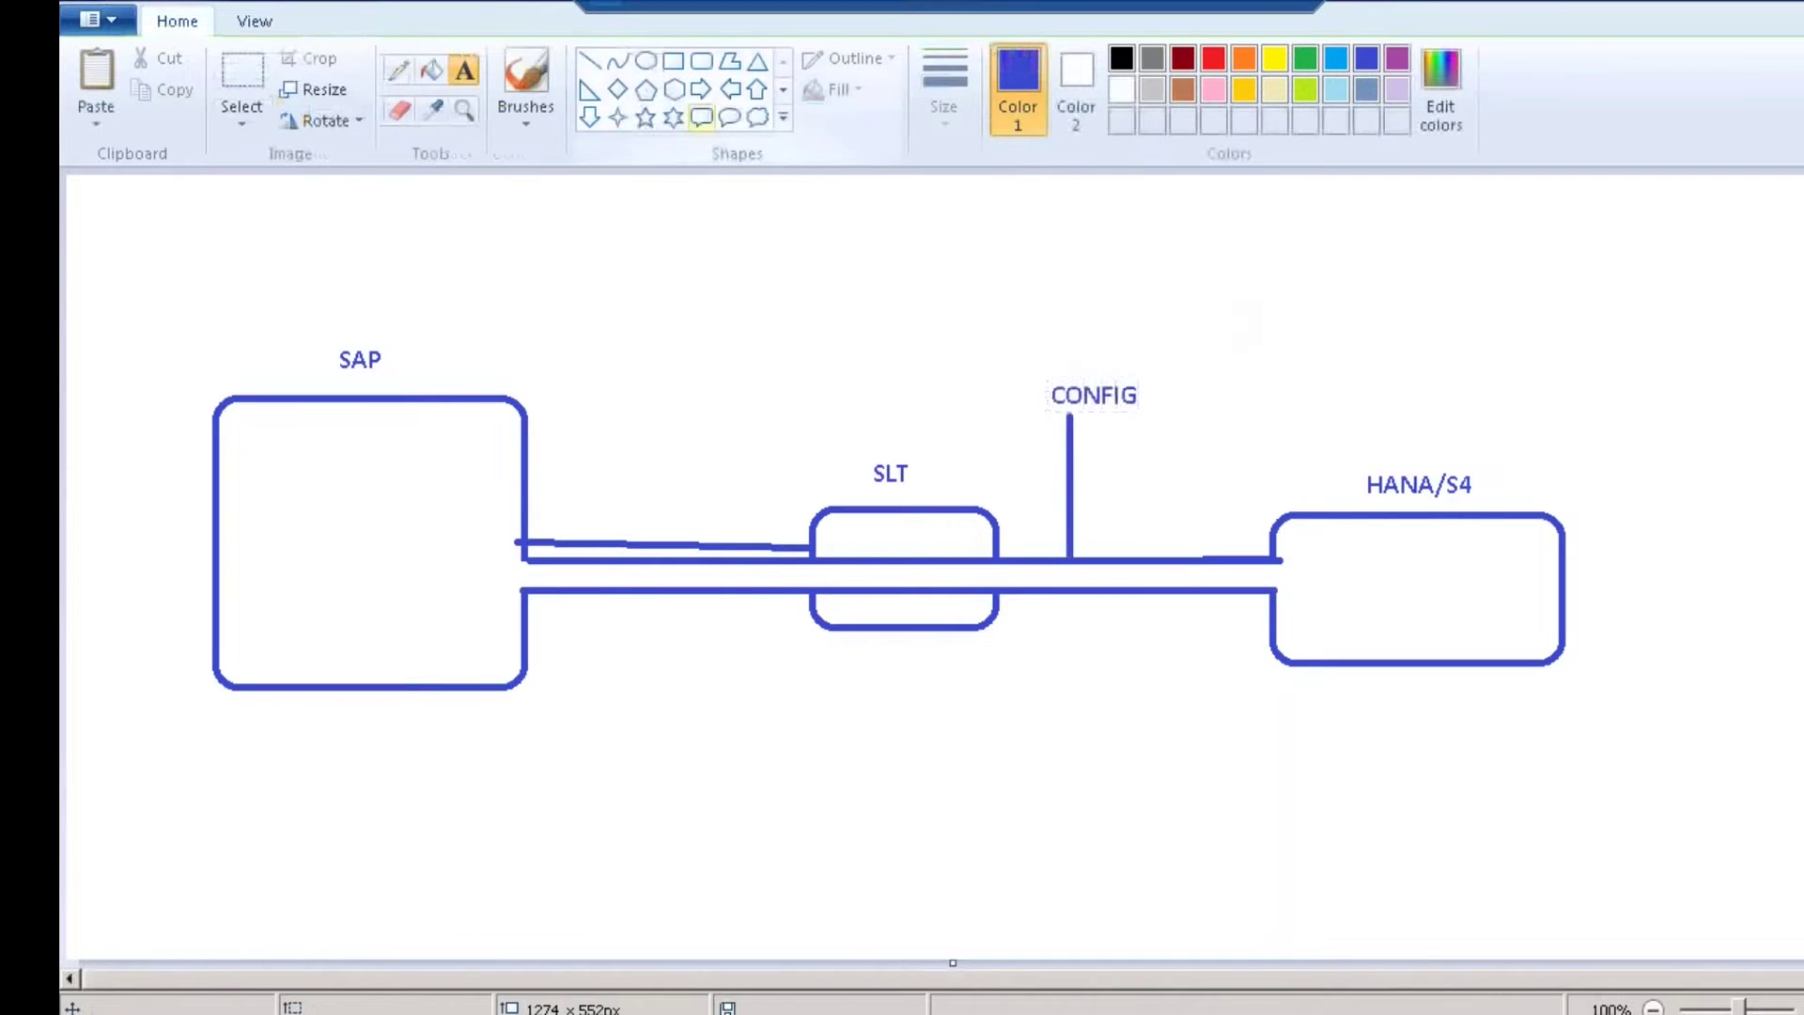
Enclose the CONFIG label in a rounded rectangle.
{"action": "left_click", "coordinate": [701, 61]}
{"action": "left_click_drag", "start_coordinate": [1027, 367], "coordinate": [1190, 419]}
{"action": "left_click", "coordinate": [1389, 401]}
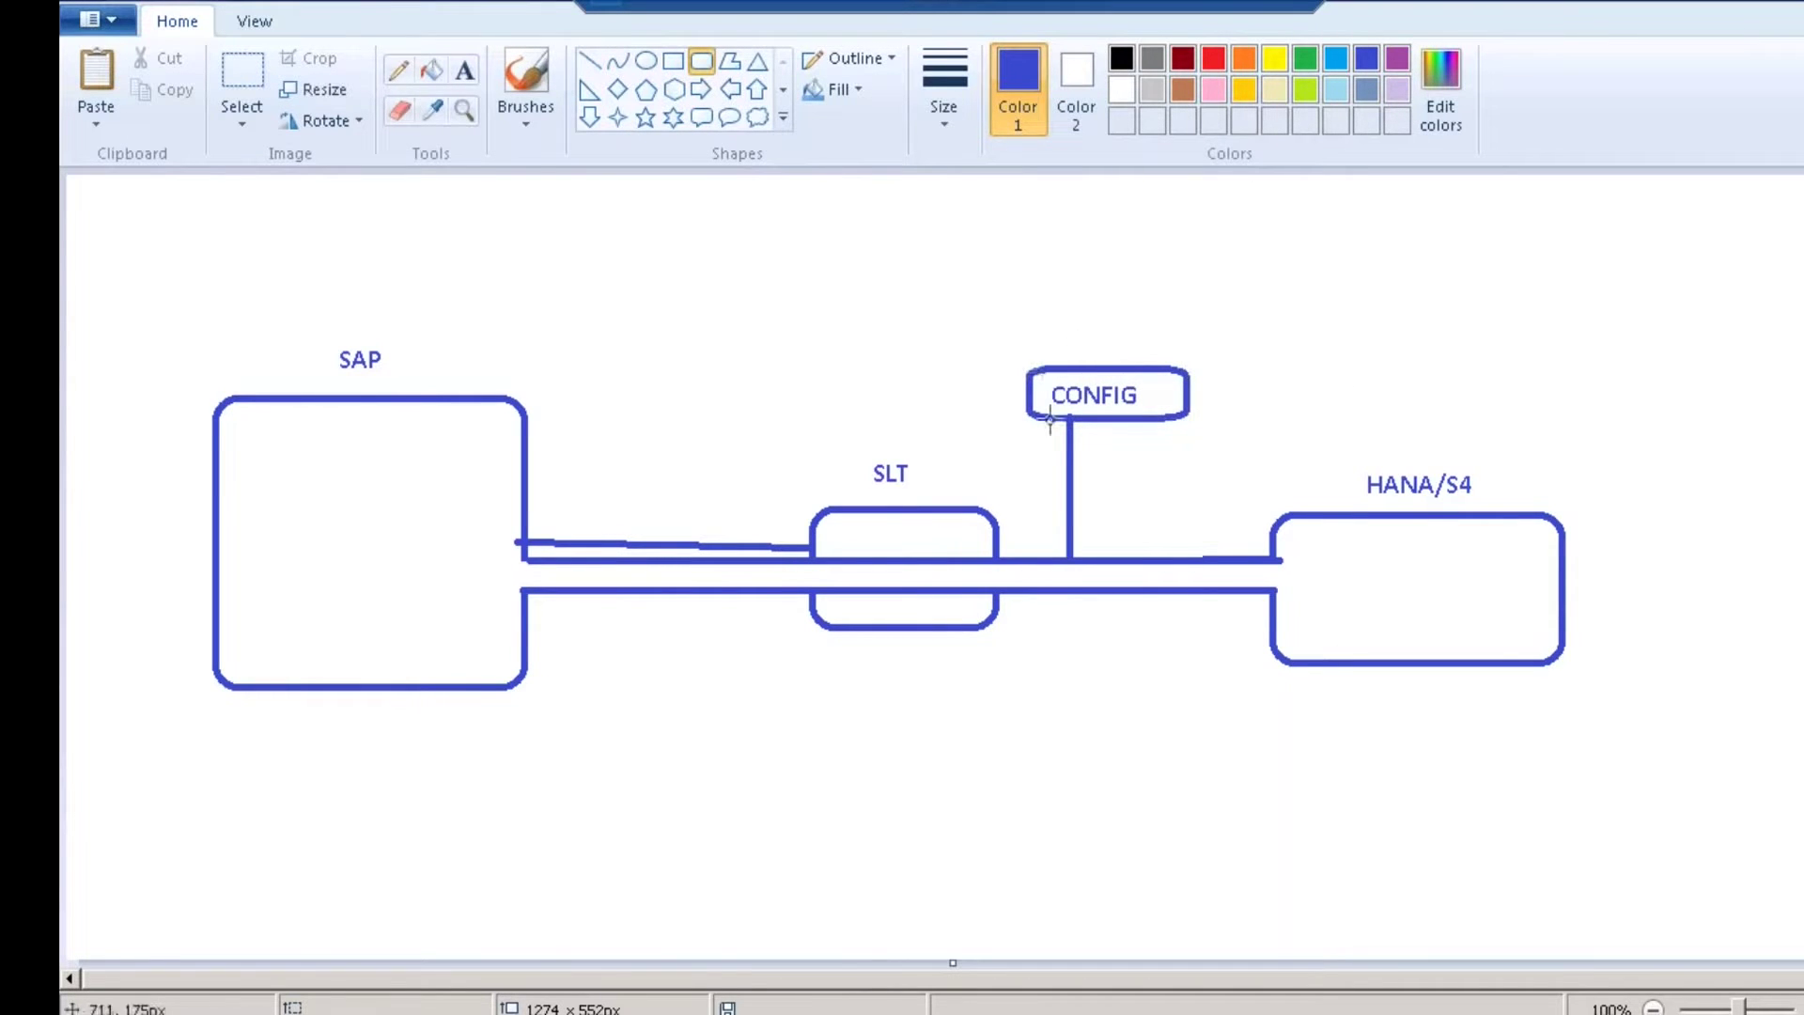
Add the label LTRC above the CONFIG box and enclose it in a small rounded rectangle.
{"action": "left_click", "coordinate": [464, 72]}
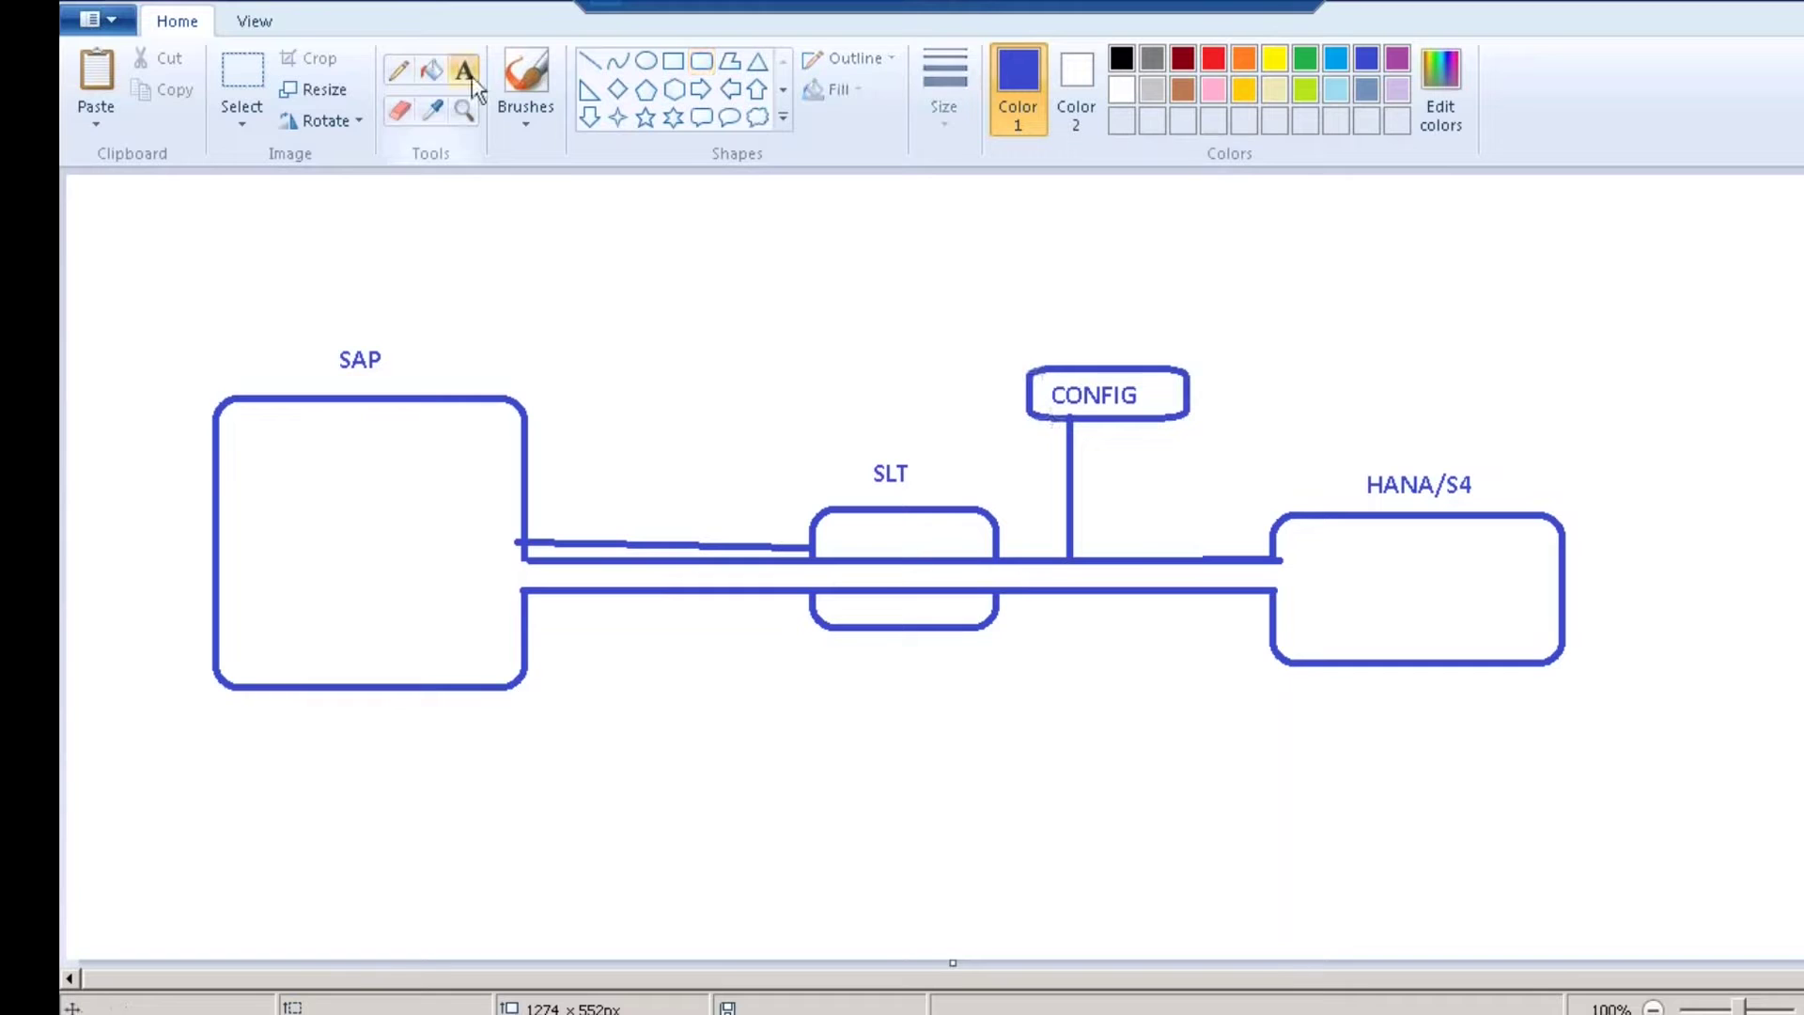
{"action": "left_click", "coordinate": [1086, 340]}
{"action": "type", "text": "LTRC"}
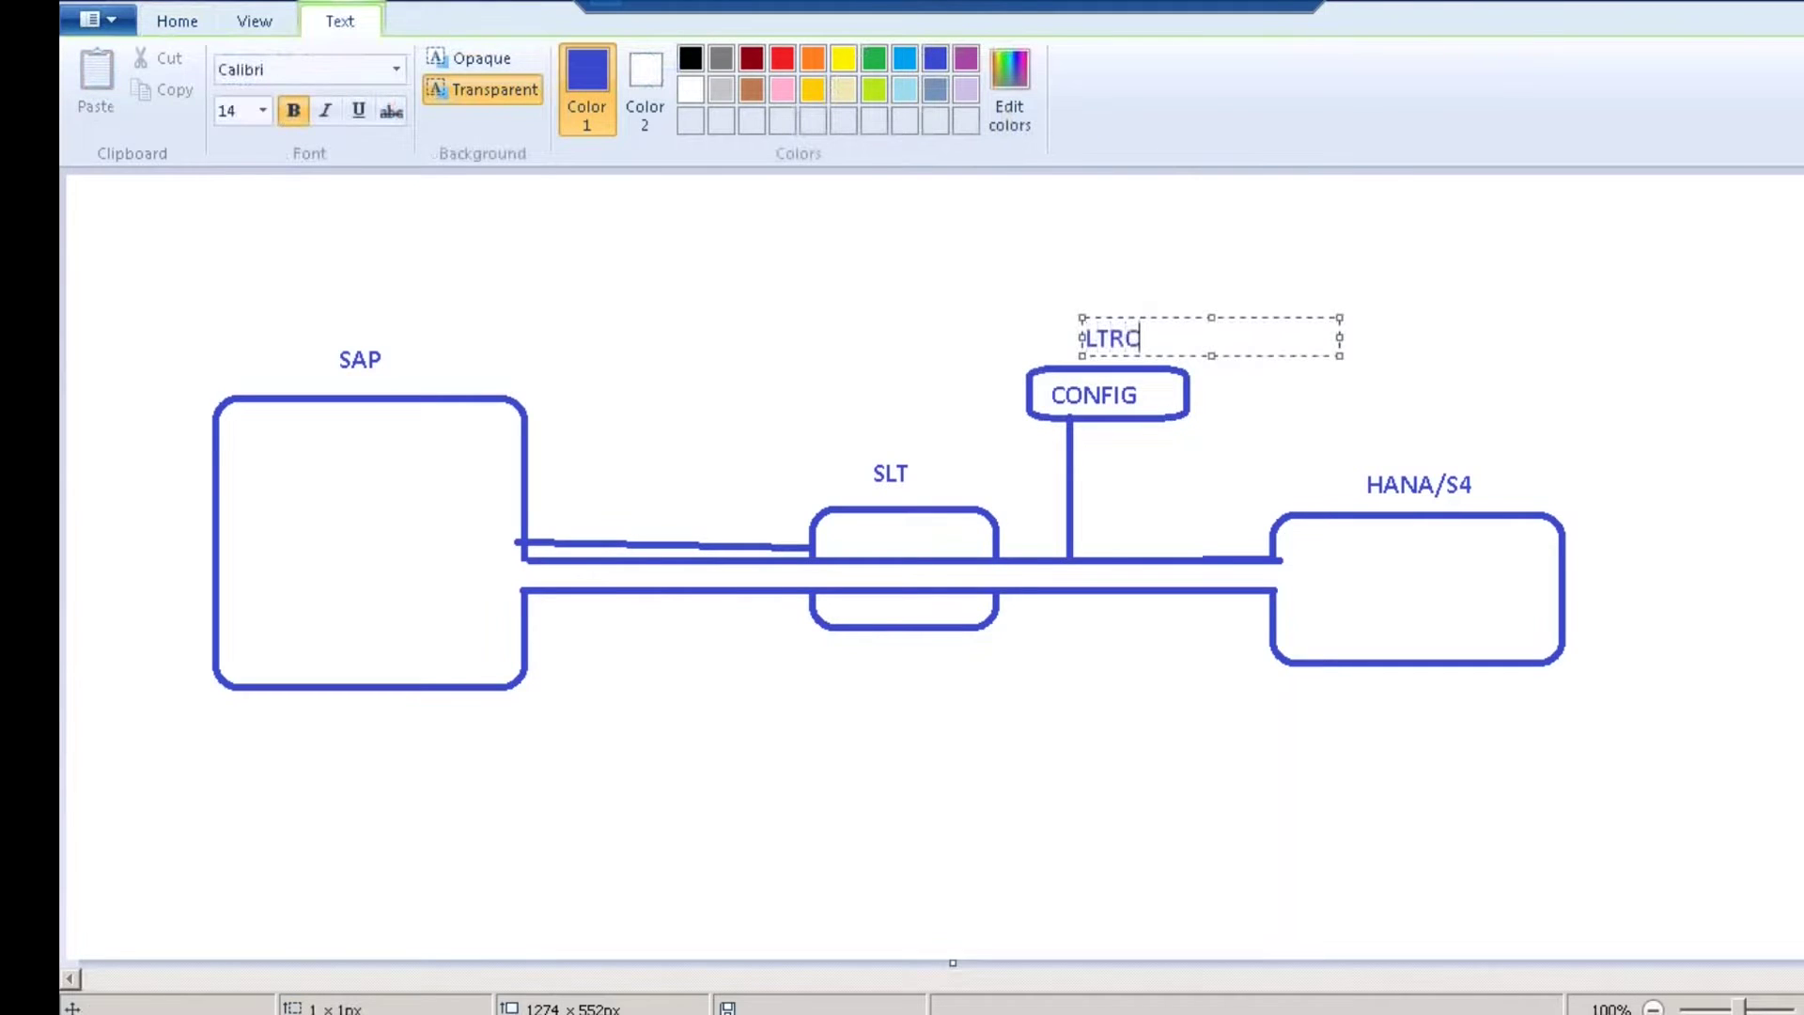
{"action": "key", "text": "Escape"}
{"action": "left_click", "coordinate": [706, 67]}
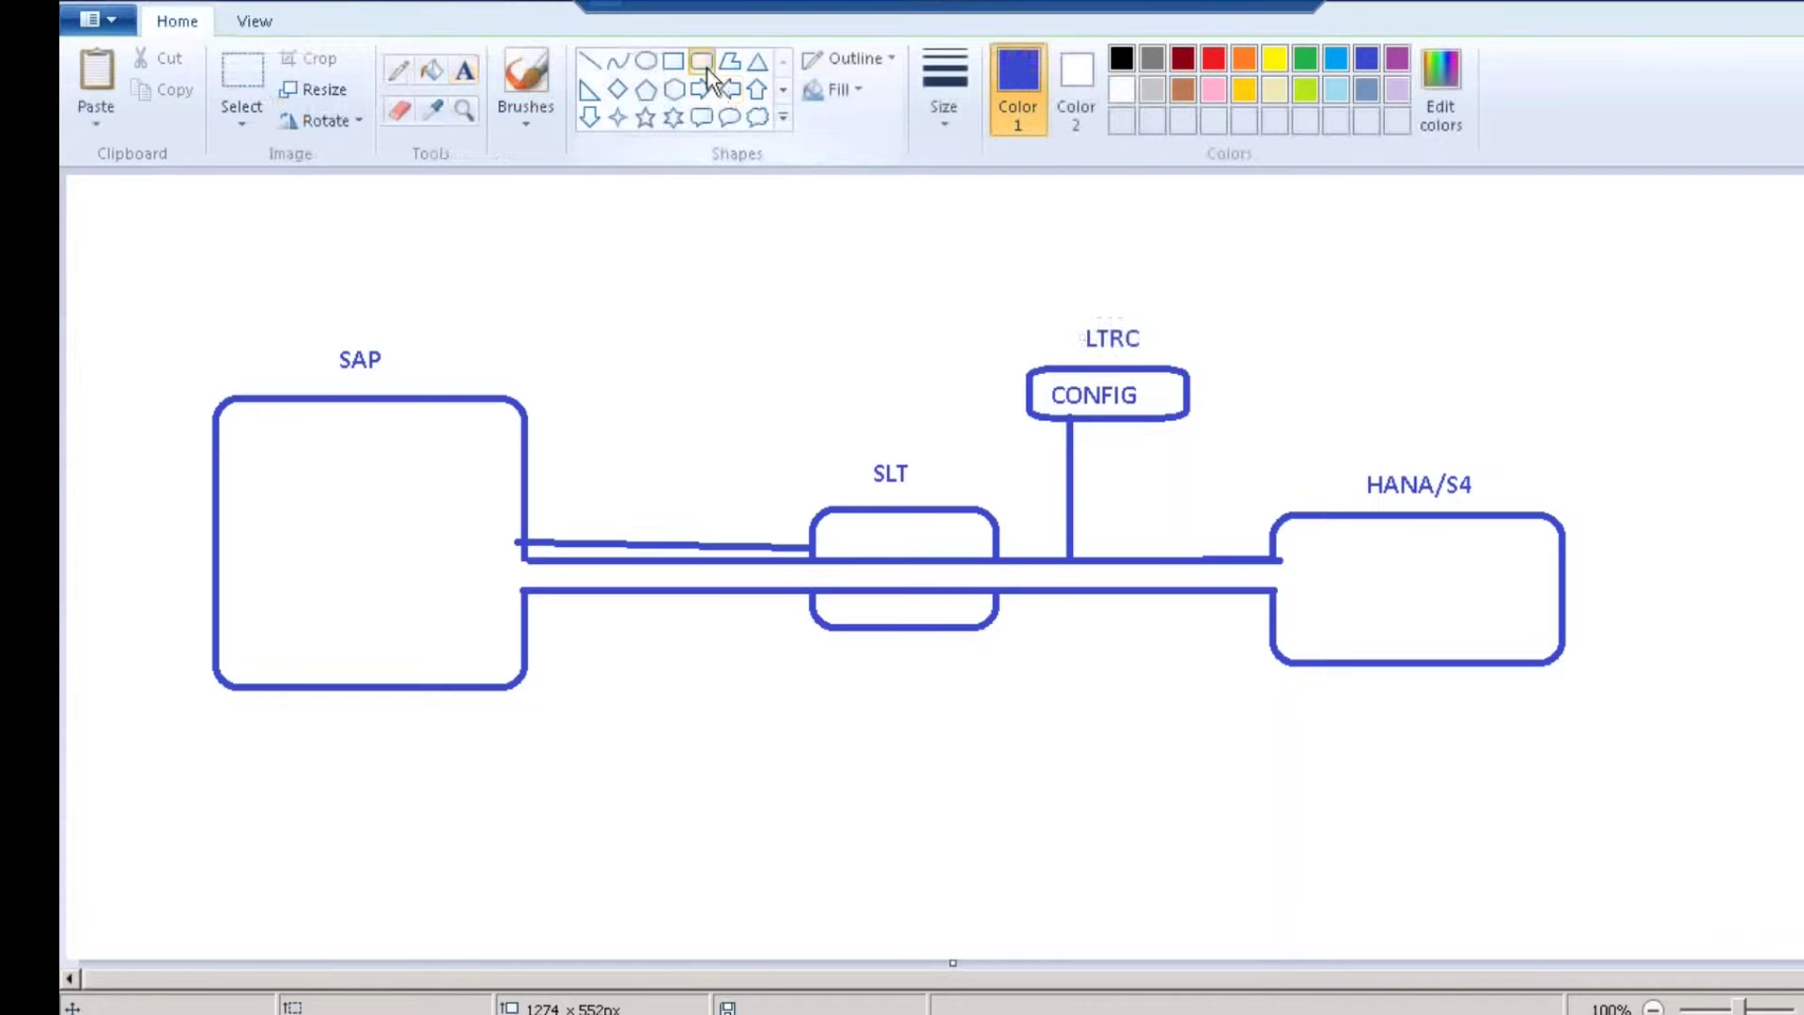
{"action": "left_click_drag", "start_coordinate": [1068, 312], "coordinate": [1166, 356]}
{"action": "left_click", "coordinate": [1109, 281]}
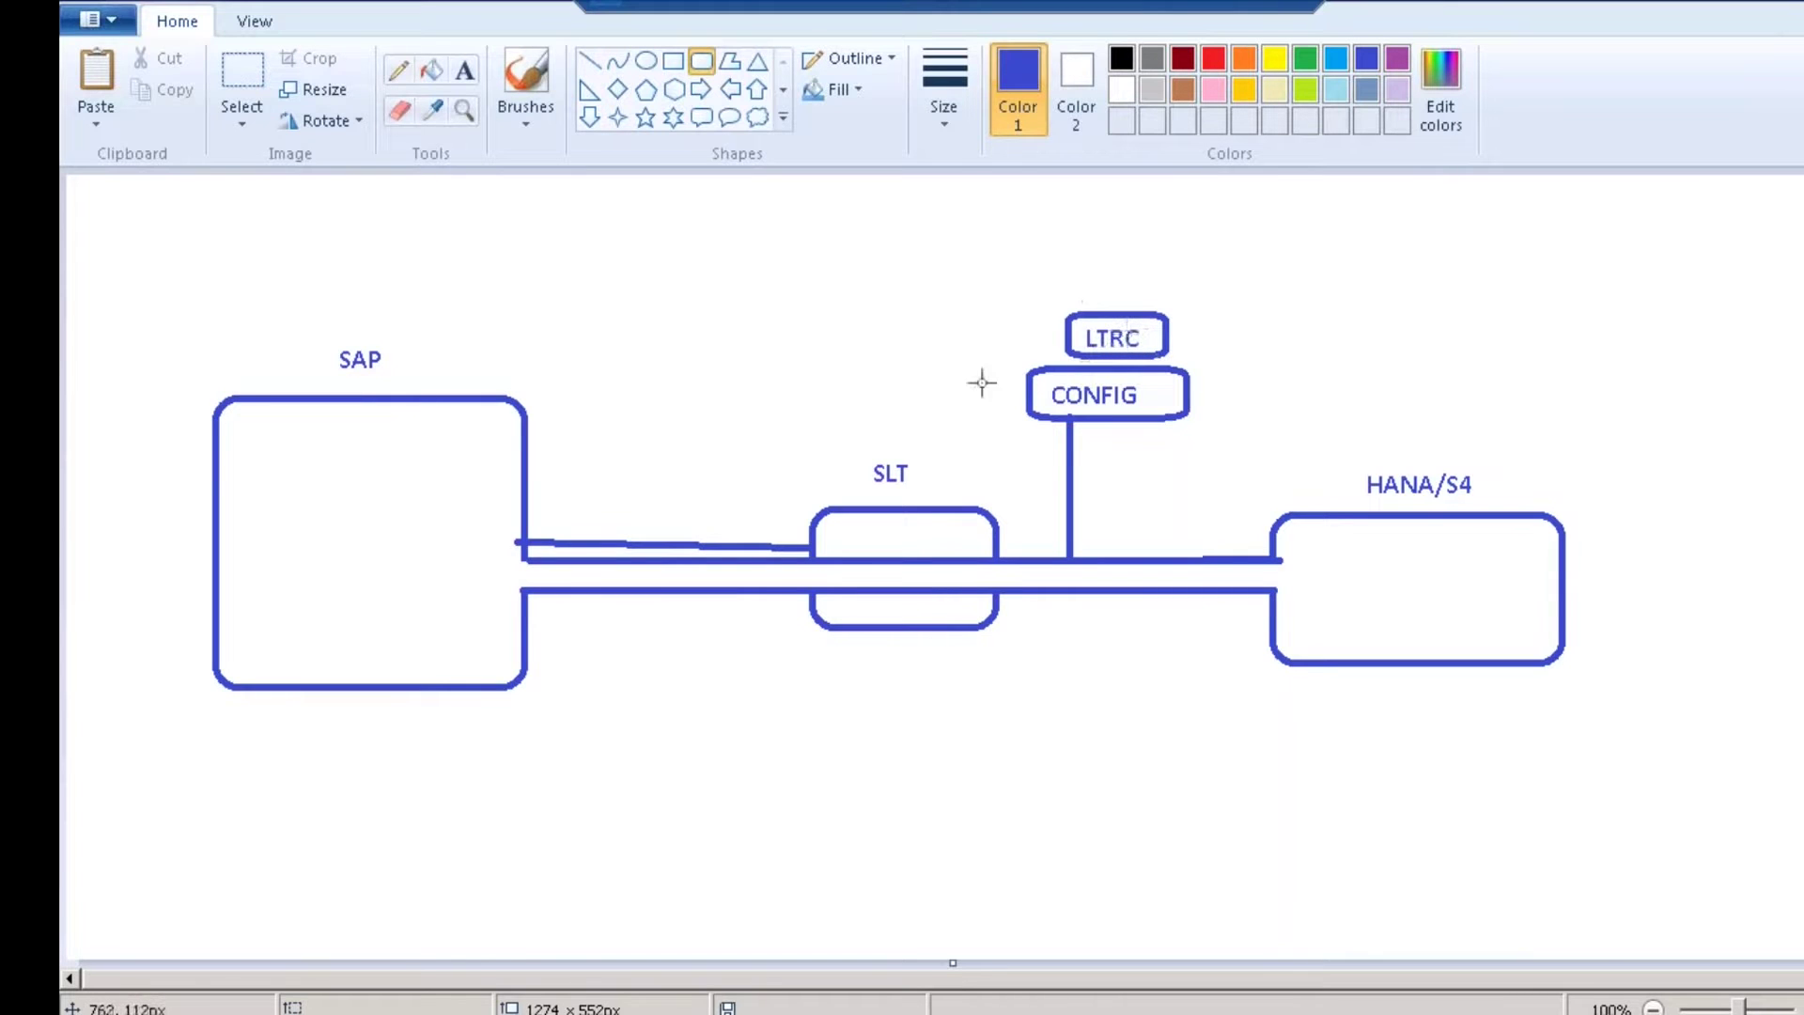
Switch to SAP Logon from the desktop and open the SLT connection.
{"action": "key", "text": "super+d"}
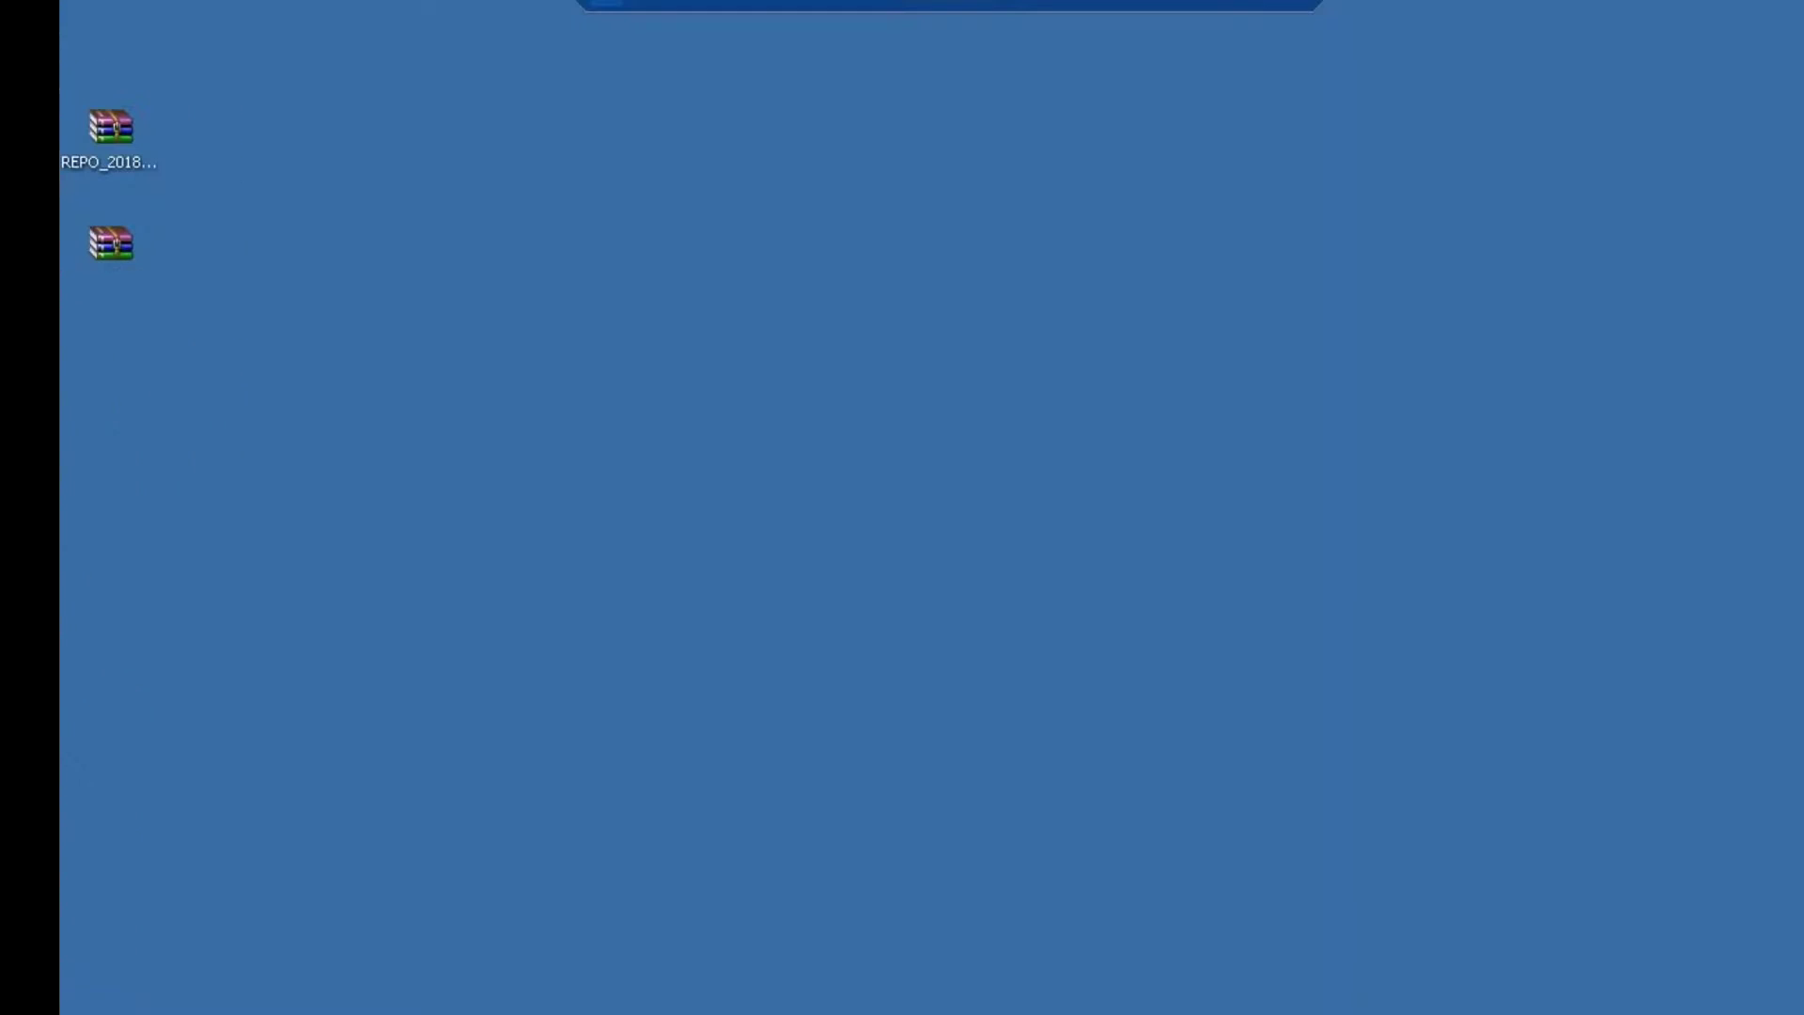
{"action": "left_click", "coordinate": [209, 287]}
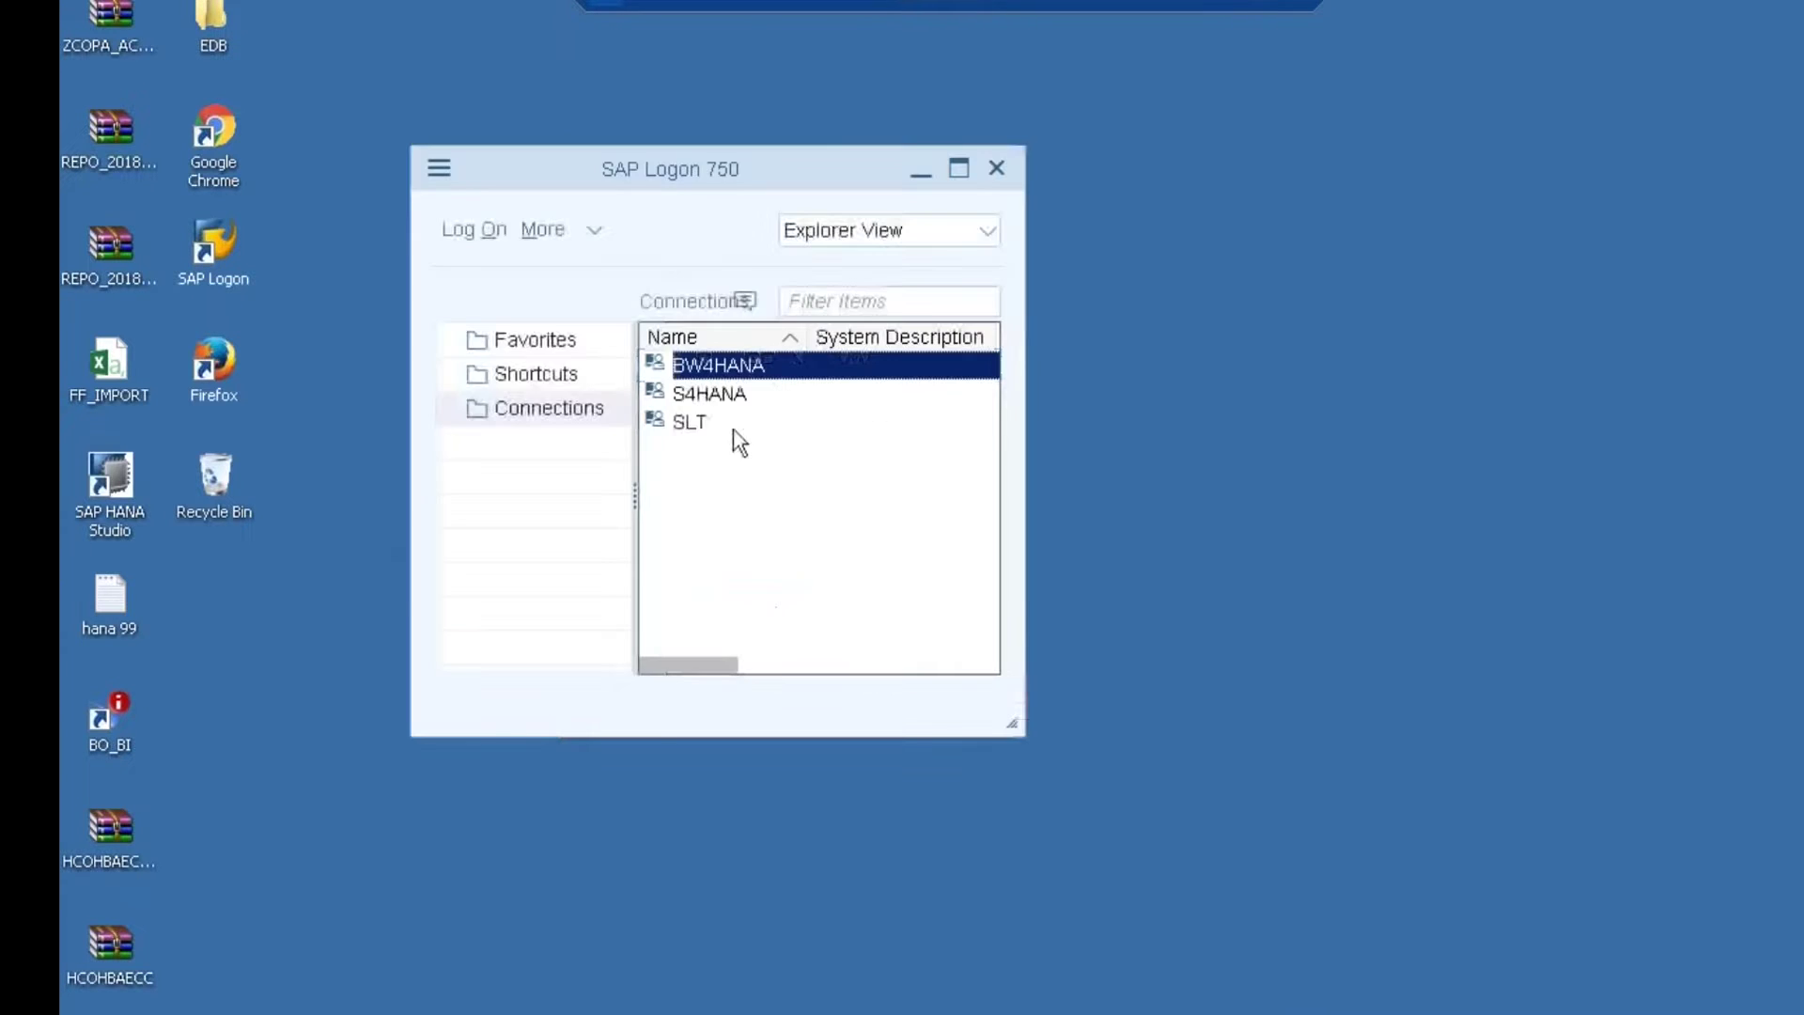
{"action": "left_click", "coordinate": [703, 425]}
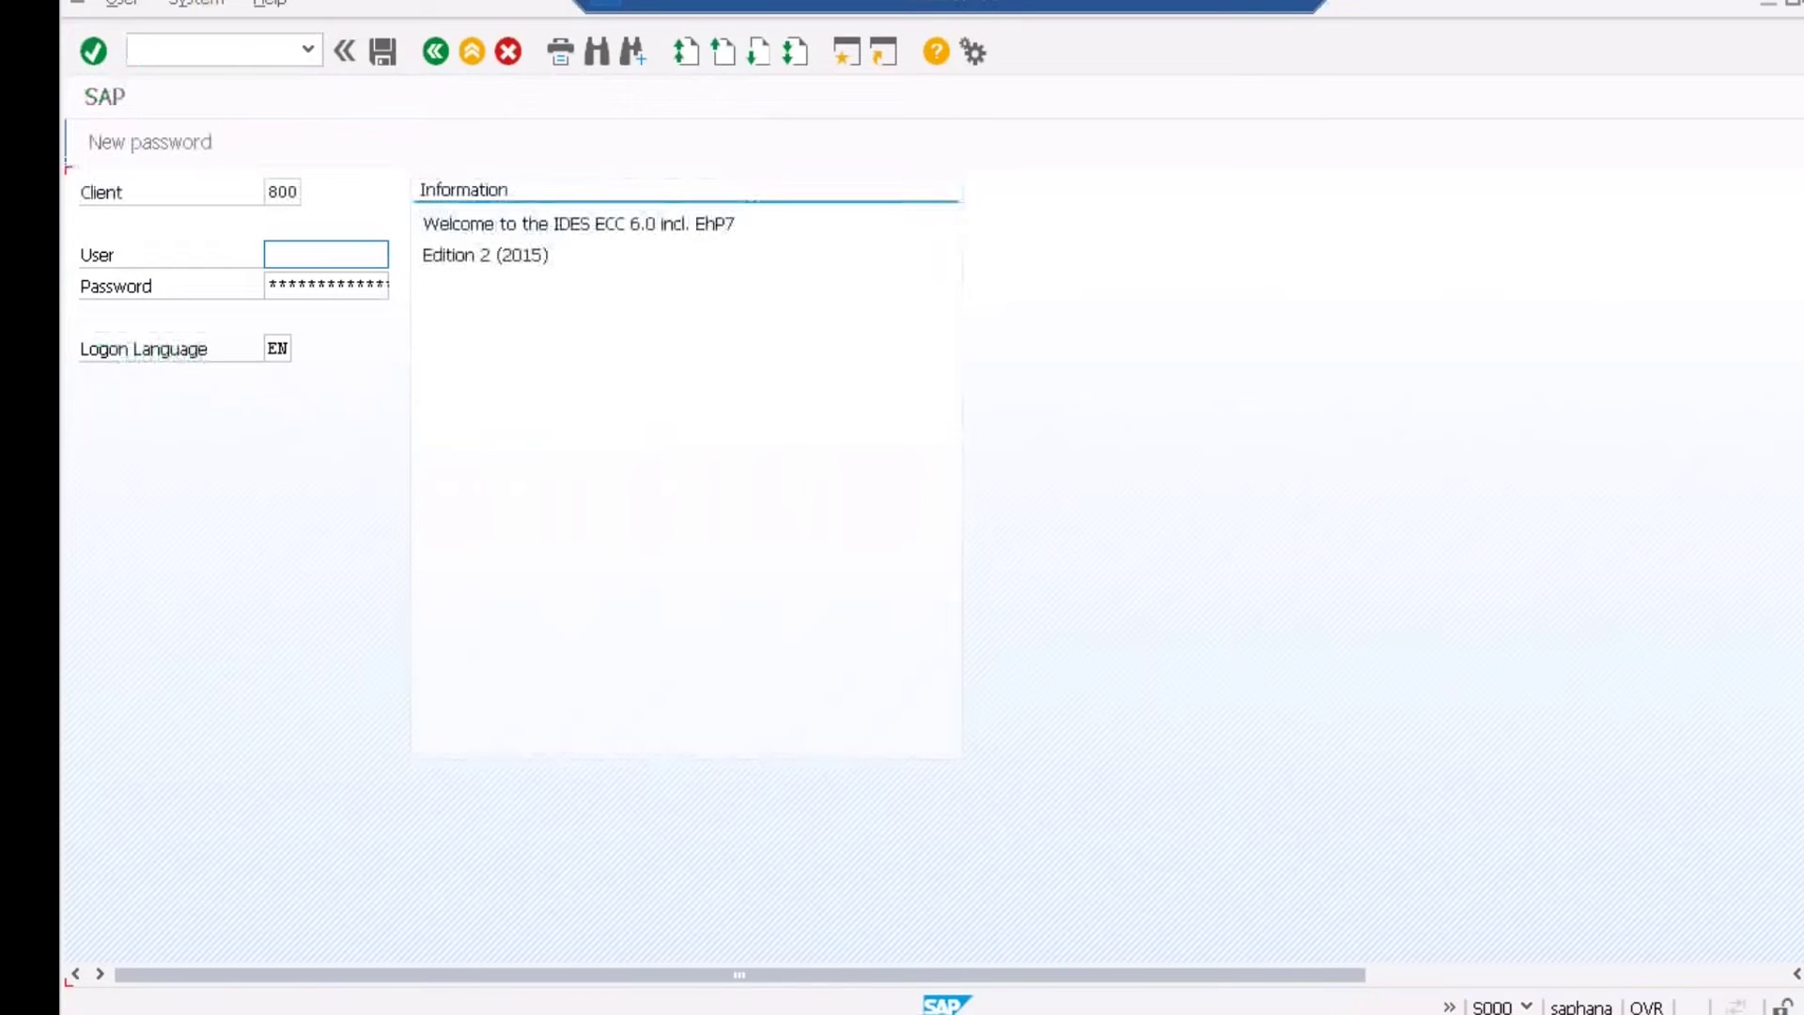
Log on to client 800 with the user ID and account password, continuing without ending any other logons in the system.
{"action": "type", "text": "BEST"}
{"action": "key", "text": "Tab"}
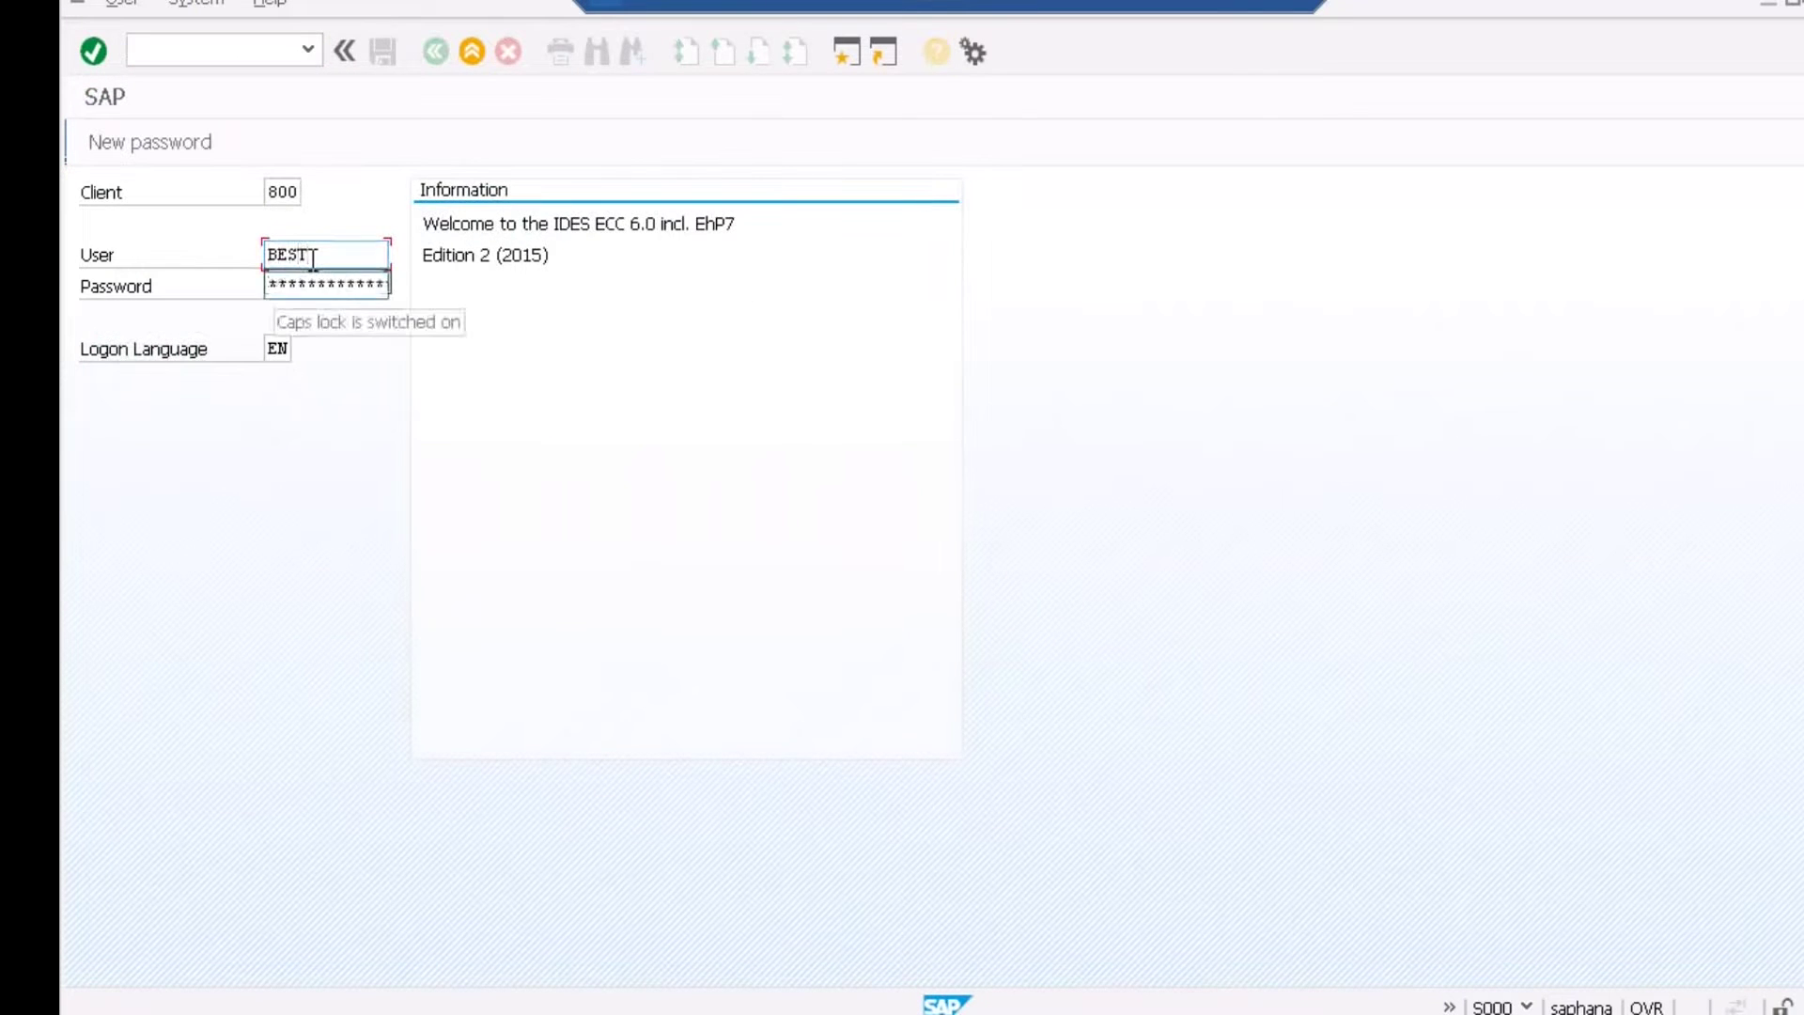
{"action": "type", "text": "*******"}
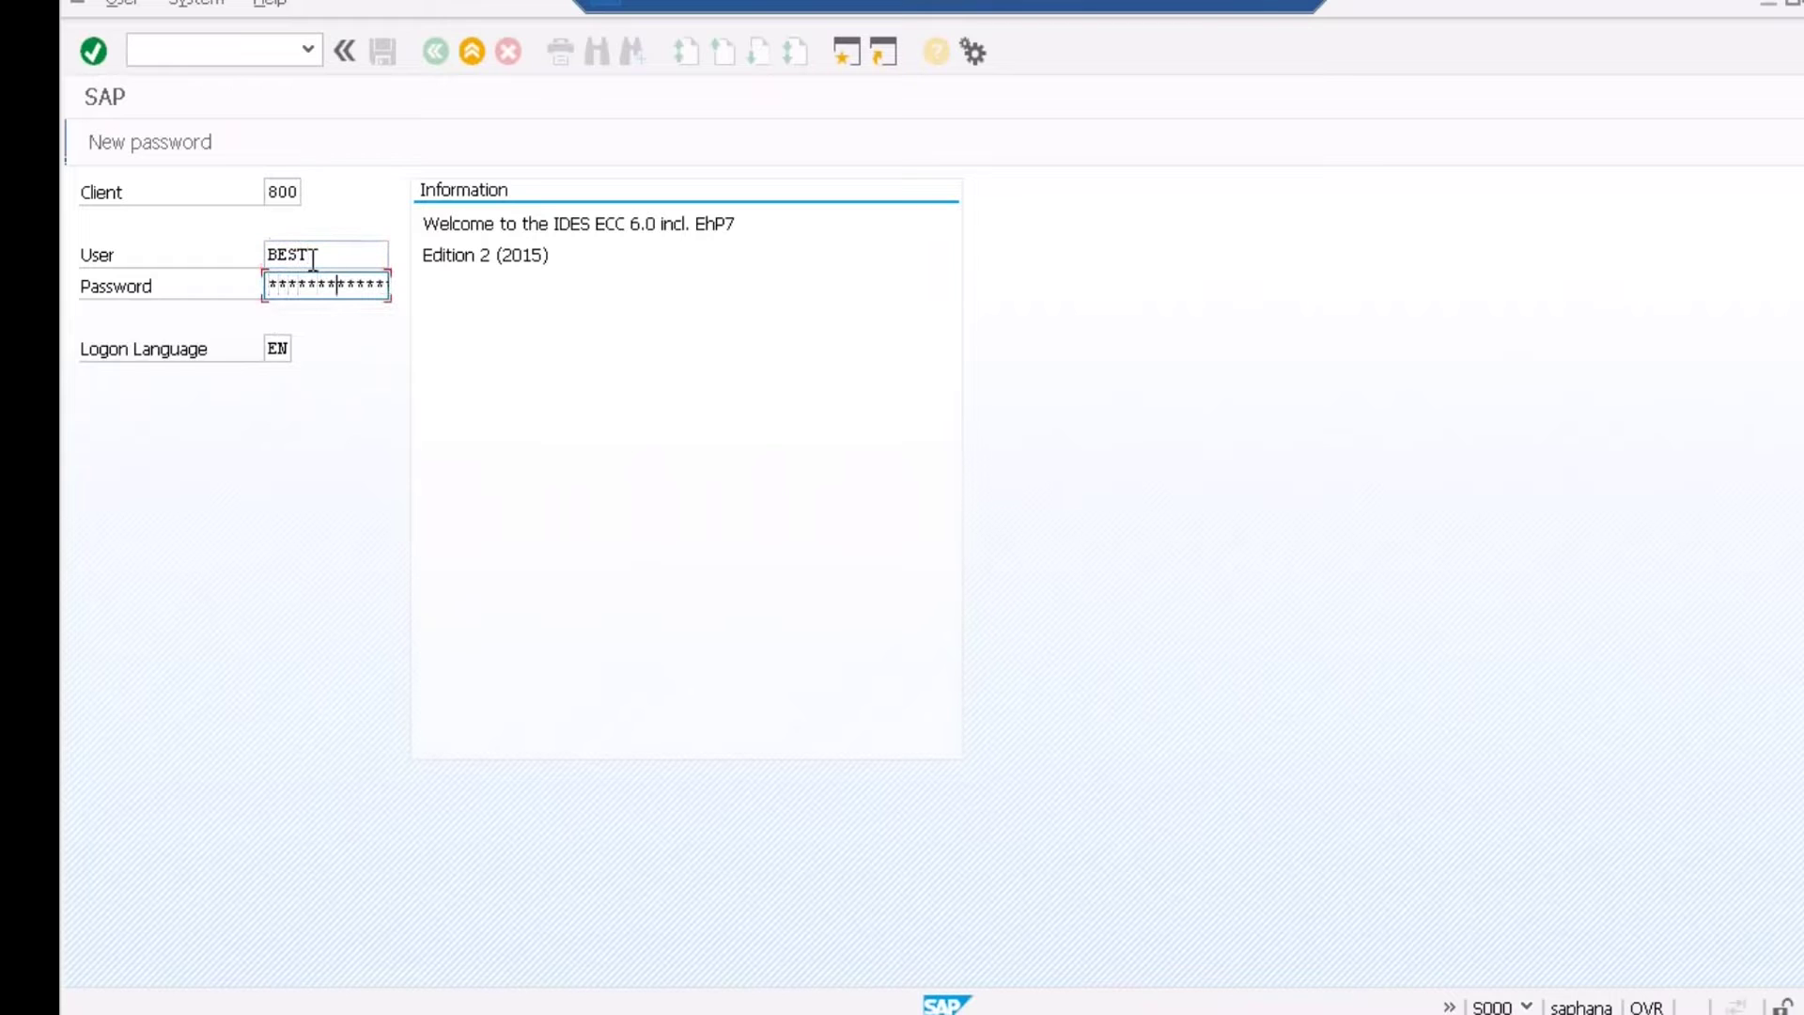
{"action": "type", "text": "*"}
{"action": "key", "text": "Return"}
{"action": "left_click", "coordinate": [296, 577]}
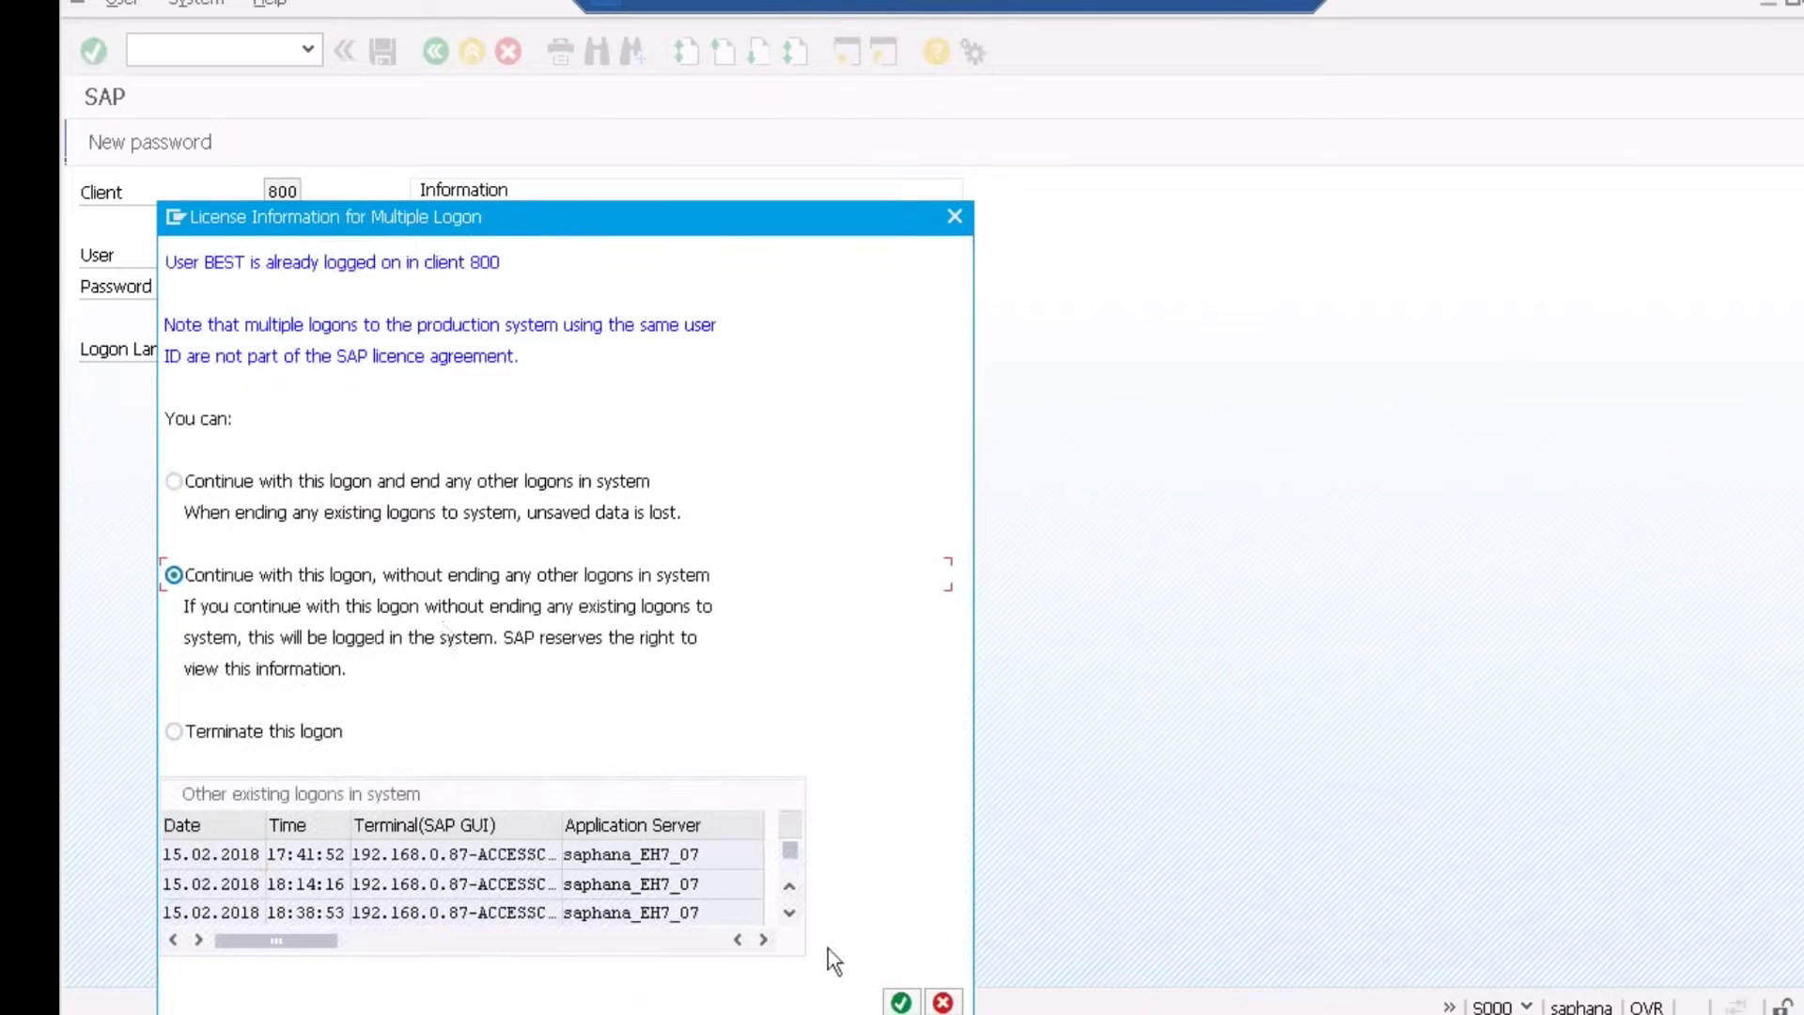
{"action": "left_click", "coordinate": [900, 1001]}
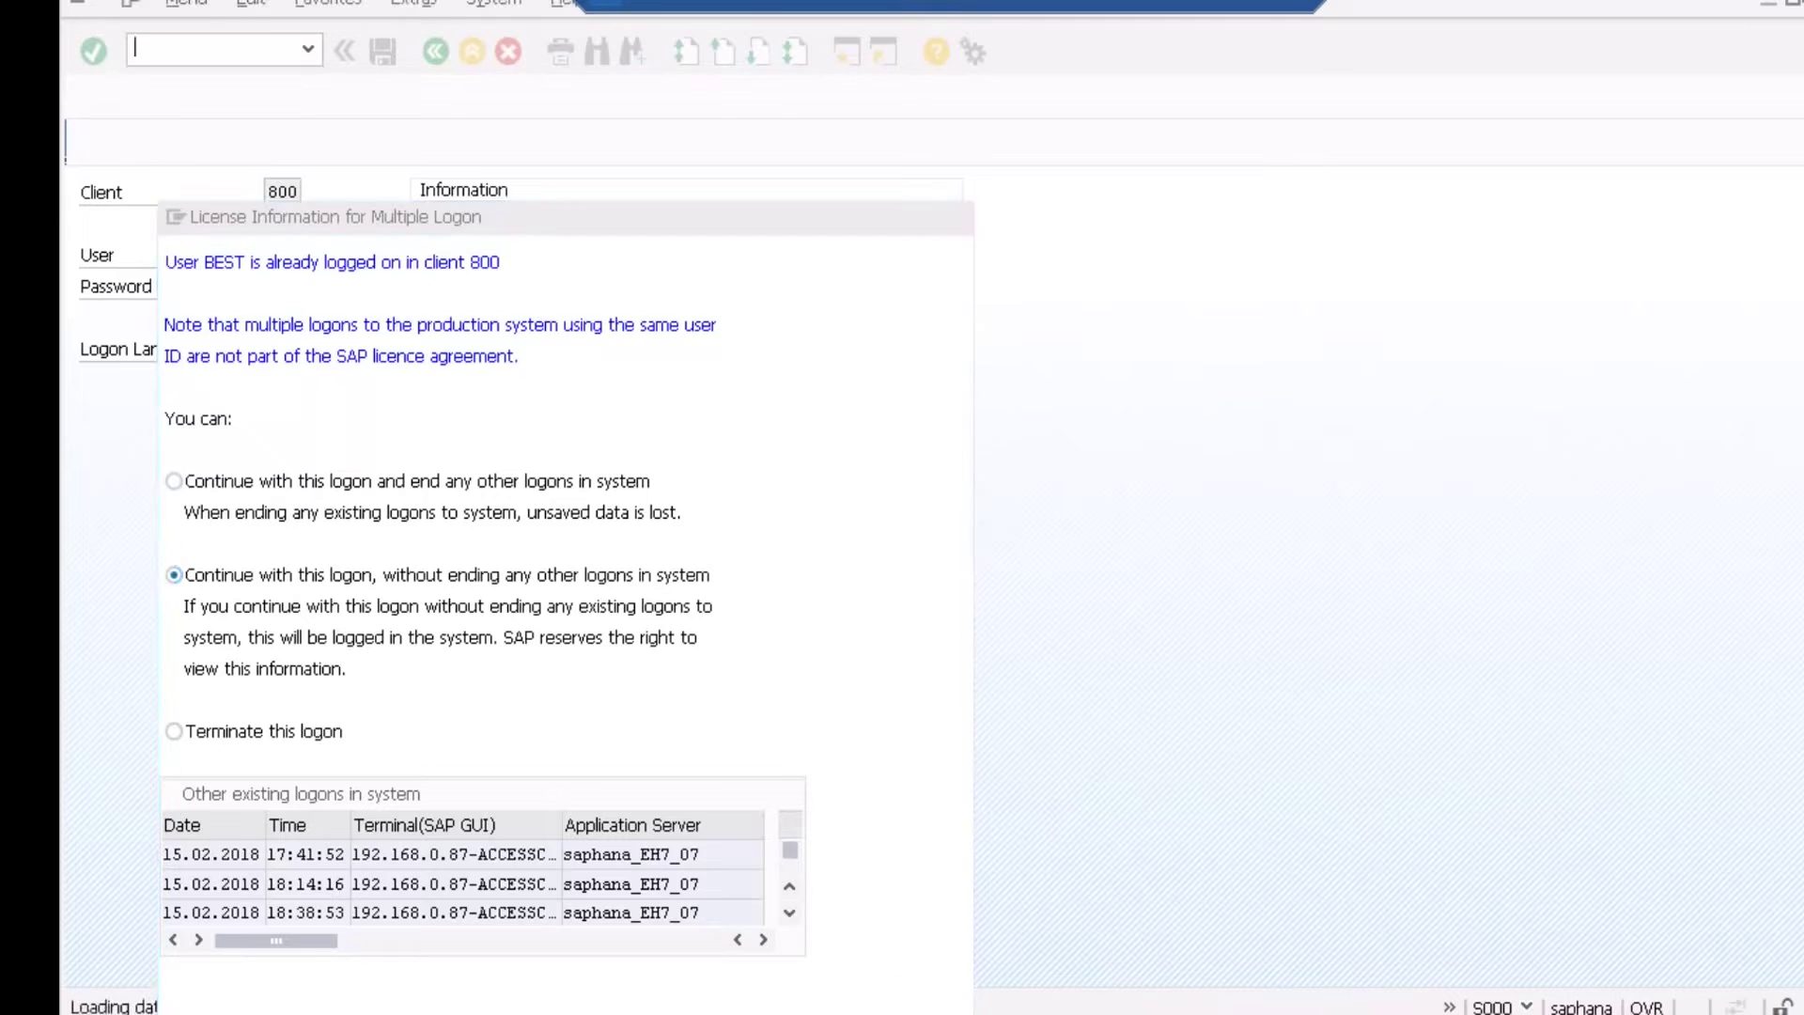
Run transaction LTRC and select the LTRS_SAP_HANA configuration in the replication cockpit overview.
{"action": "type", "text": "LTC"}
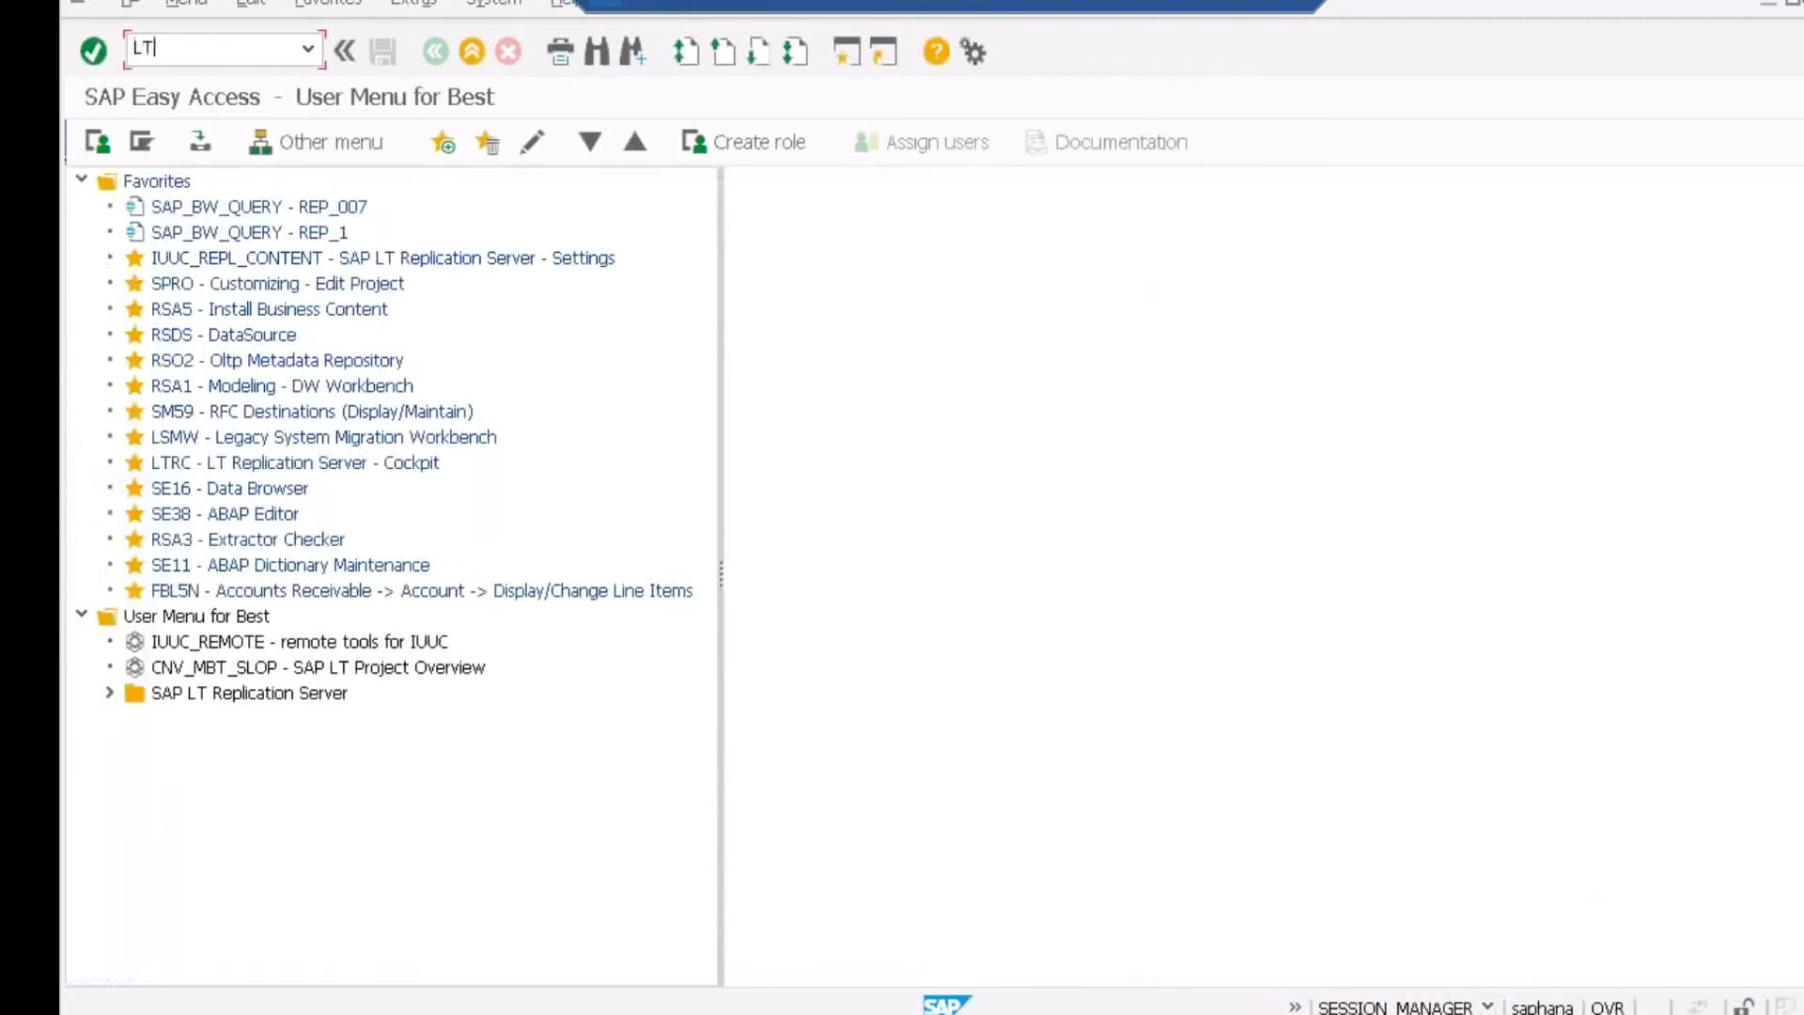
{"action": "key", "text": "BackSpace"}
{"action": "key", "text": "BackSpace"}
{"action": "key", "text": "BackSpace"}
{"action": "type", "text": "LTRC"}
{"action": "key", "text": "Return"}
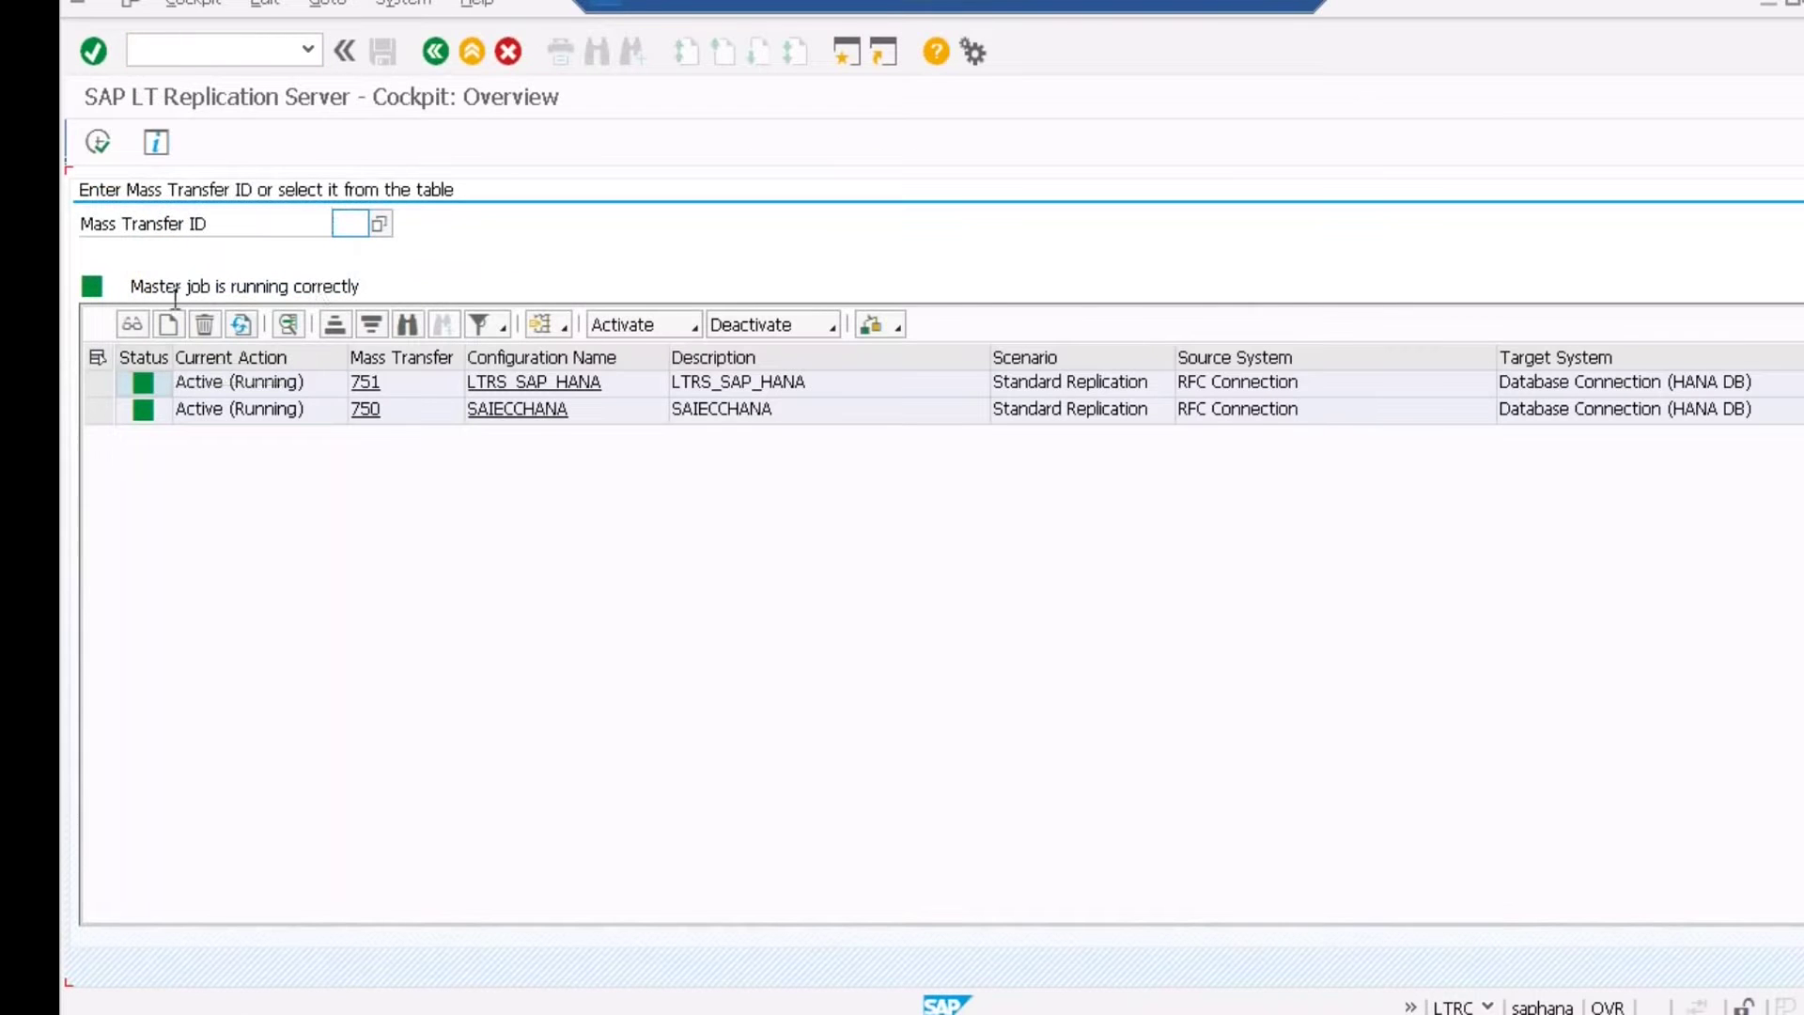
{"action": "left_click", "coordinate": [105, 386]}
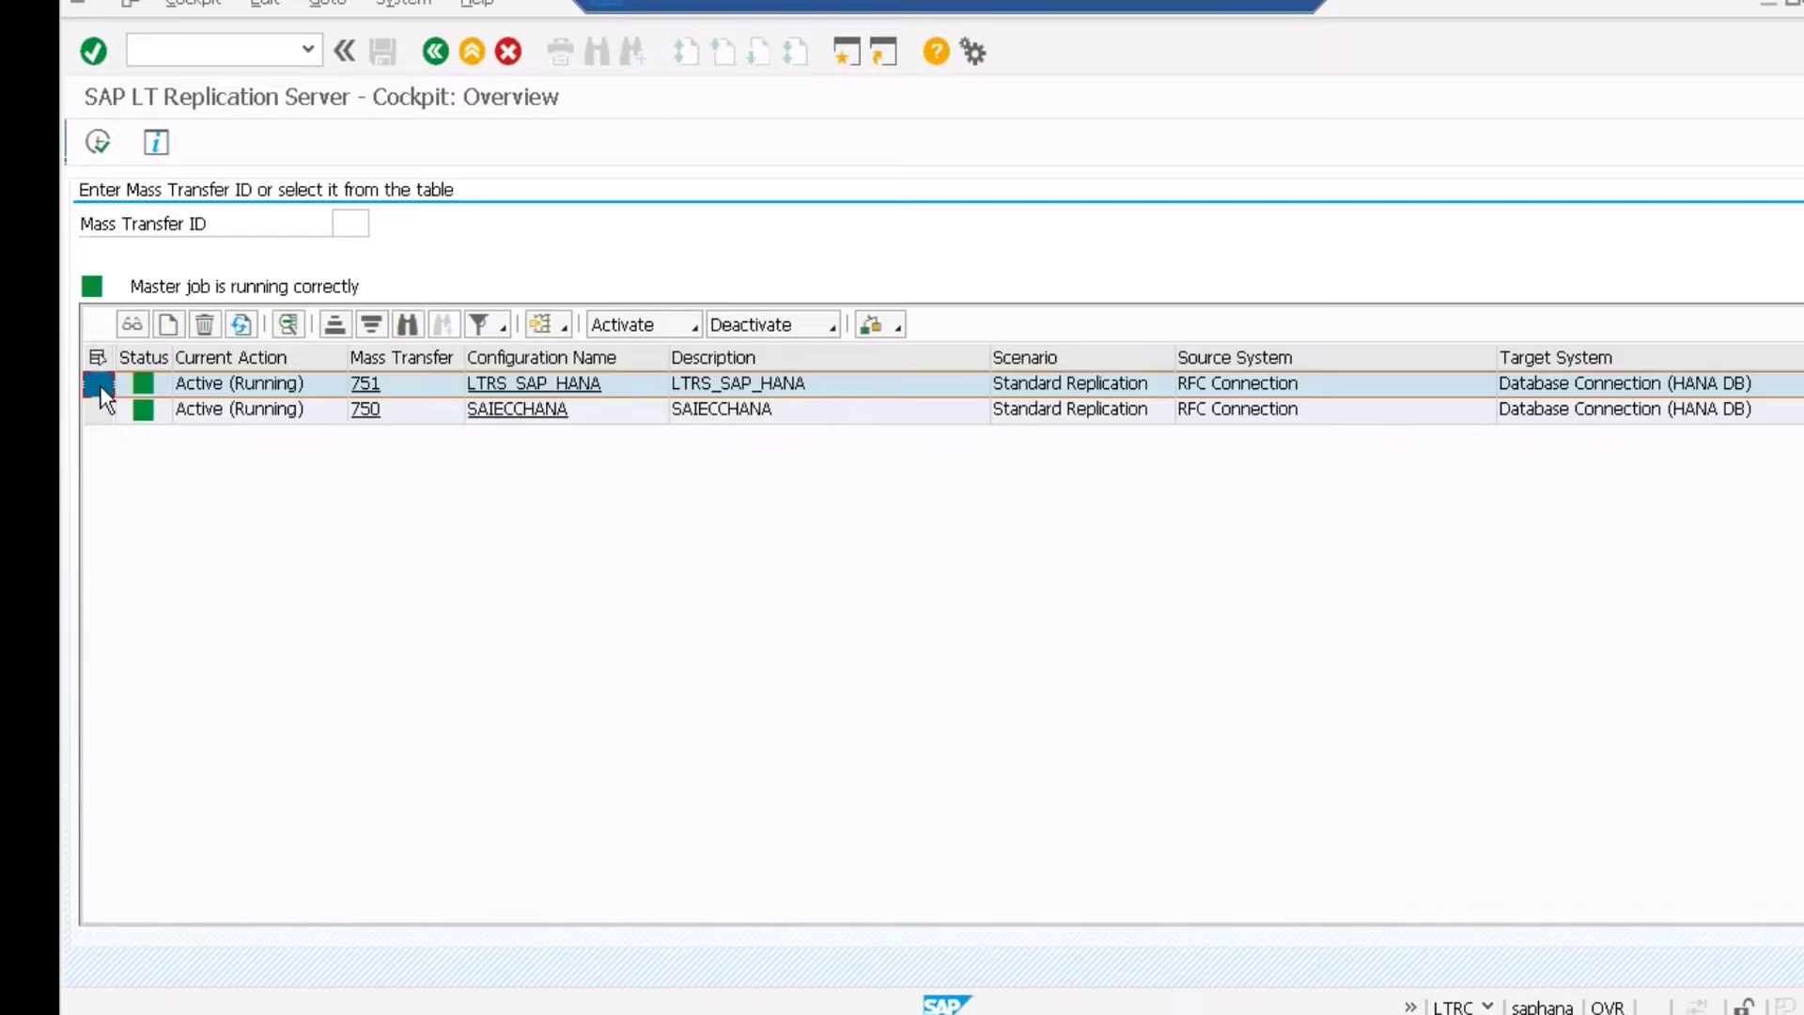
Display the LTRS_SAP_HANA configuration data and examine its transfer settings and replication options.
{"action": "left_click", "coordinate": [287, 325]}
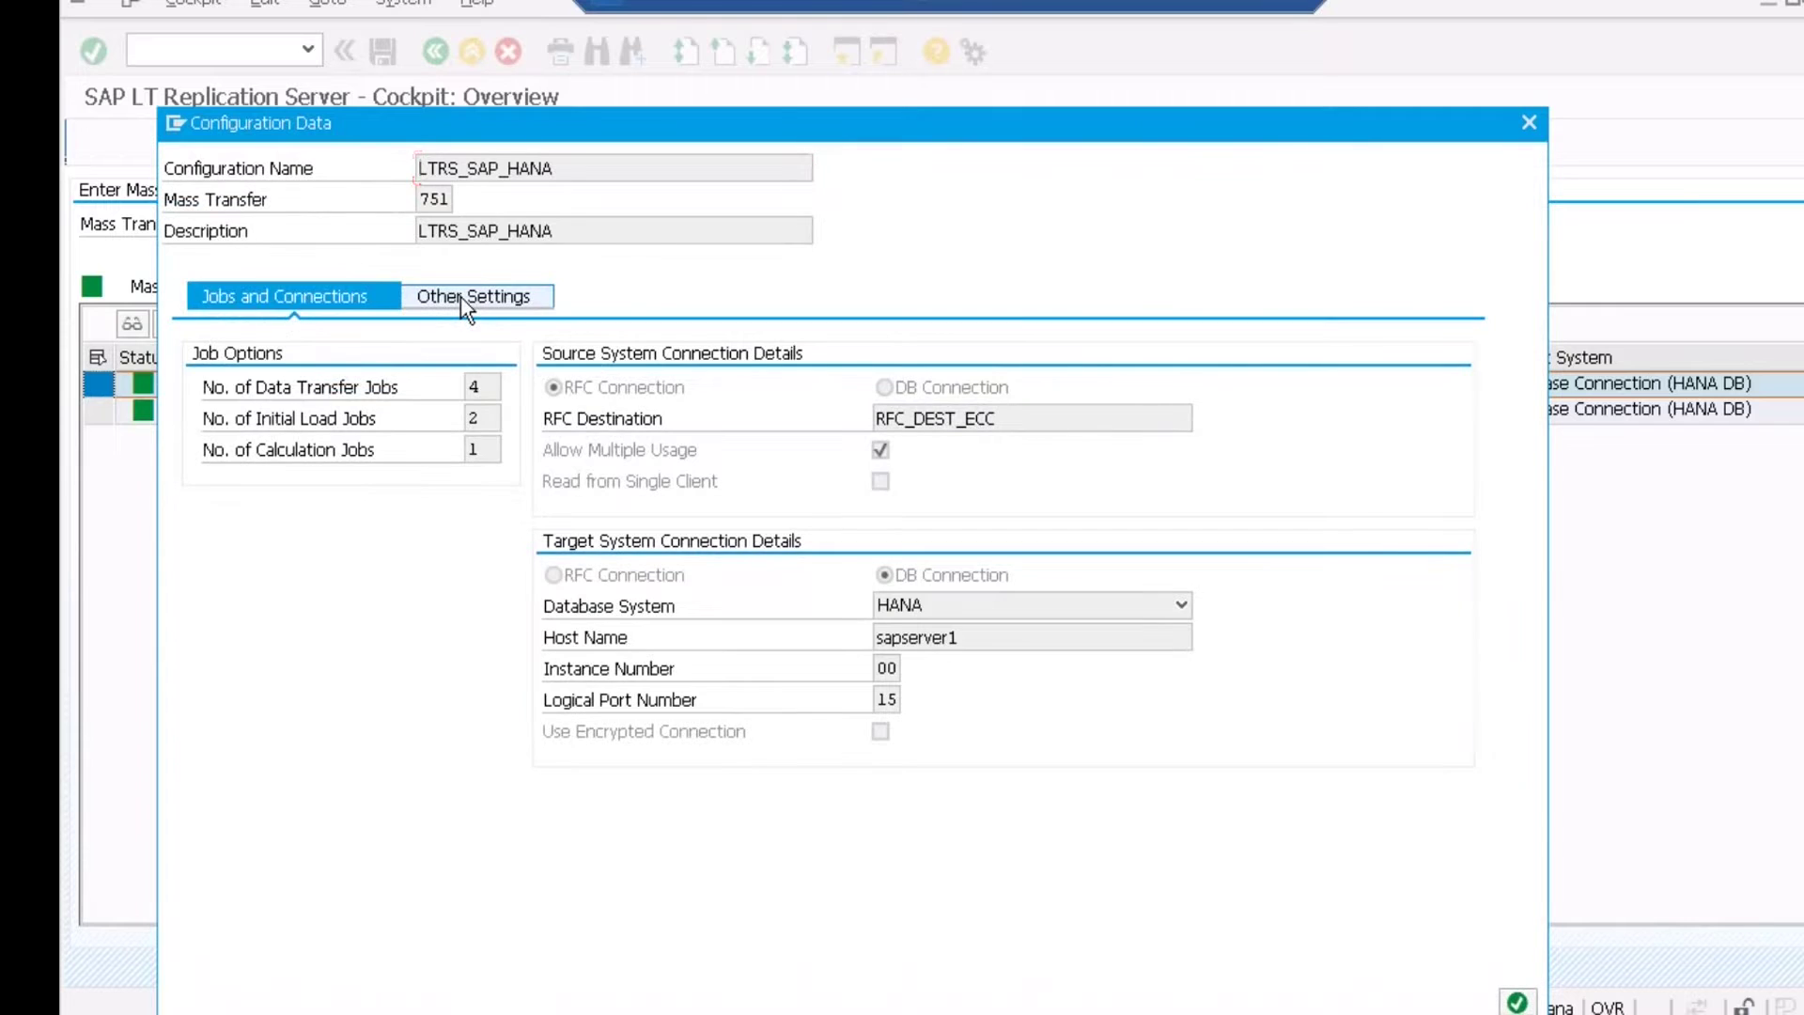
{"action": "left_click", "coordinate": [463, 297]}
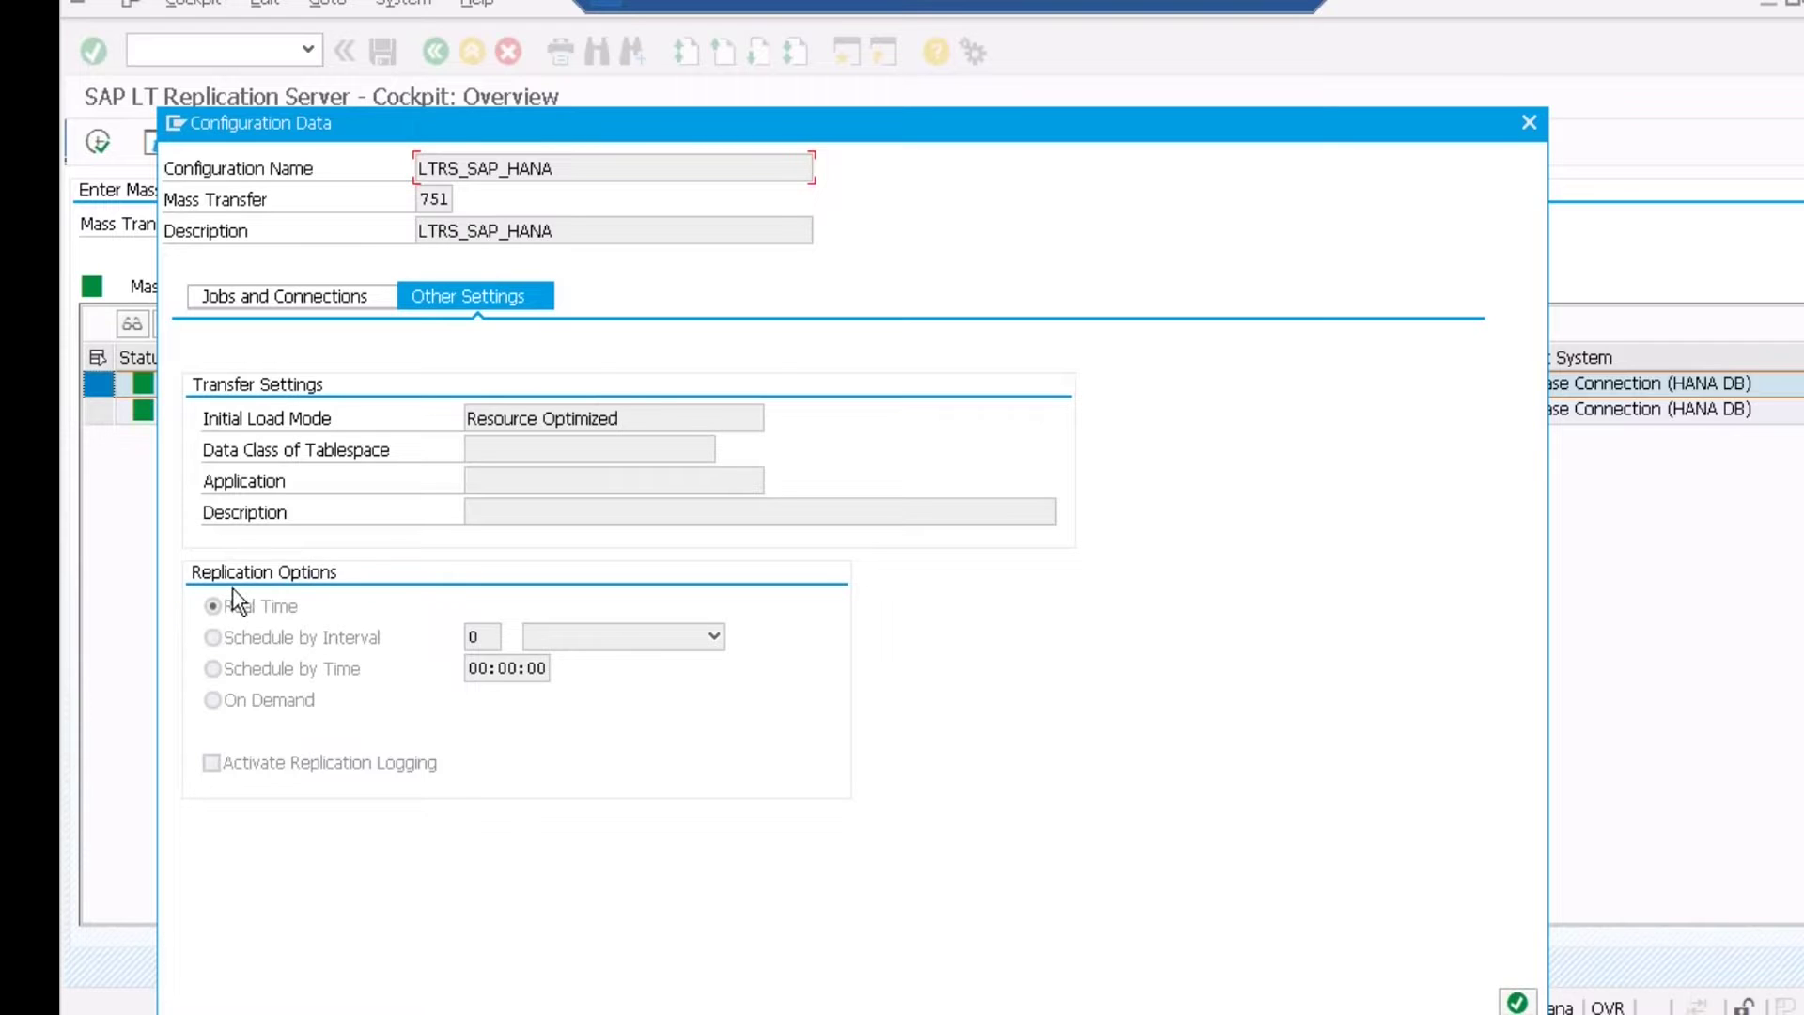
Switch to the Paint diagram and enclose the SAP label in a small rounded rectangle.
{"action": "key", "text": "alt+Tab"}
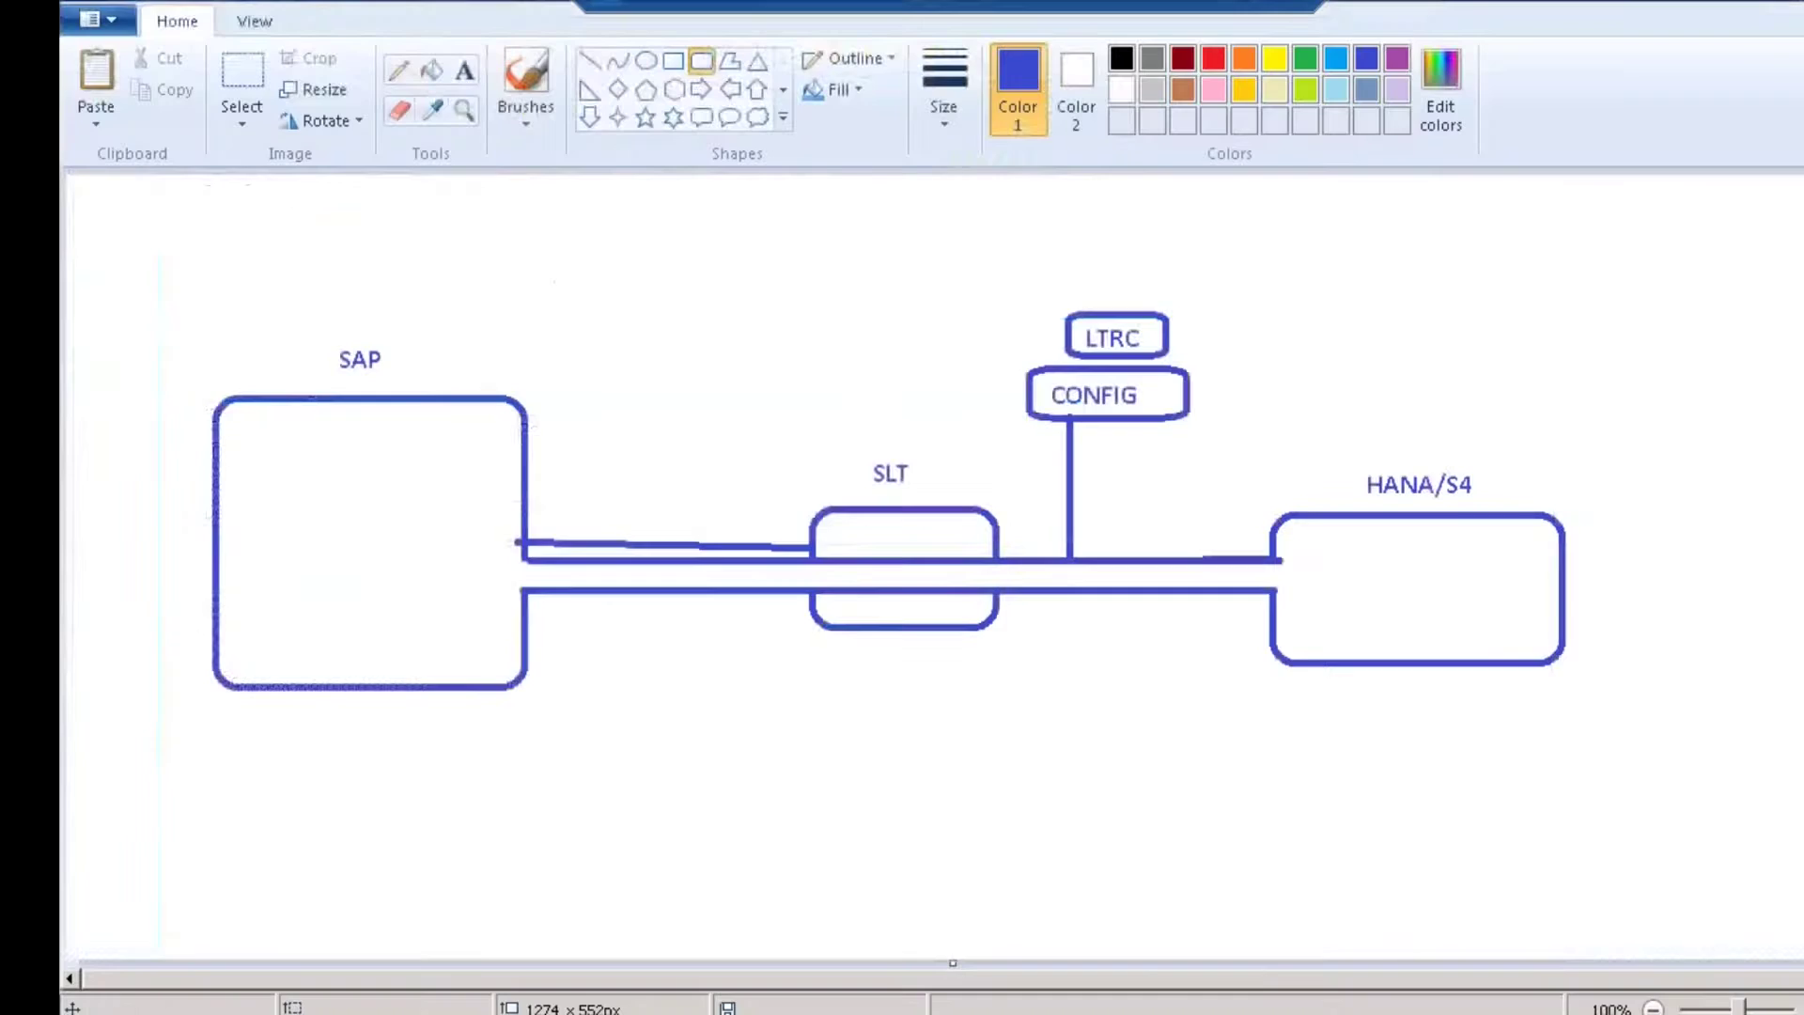
{"action": "left_click", "coordinate": [697, 64]}
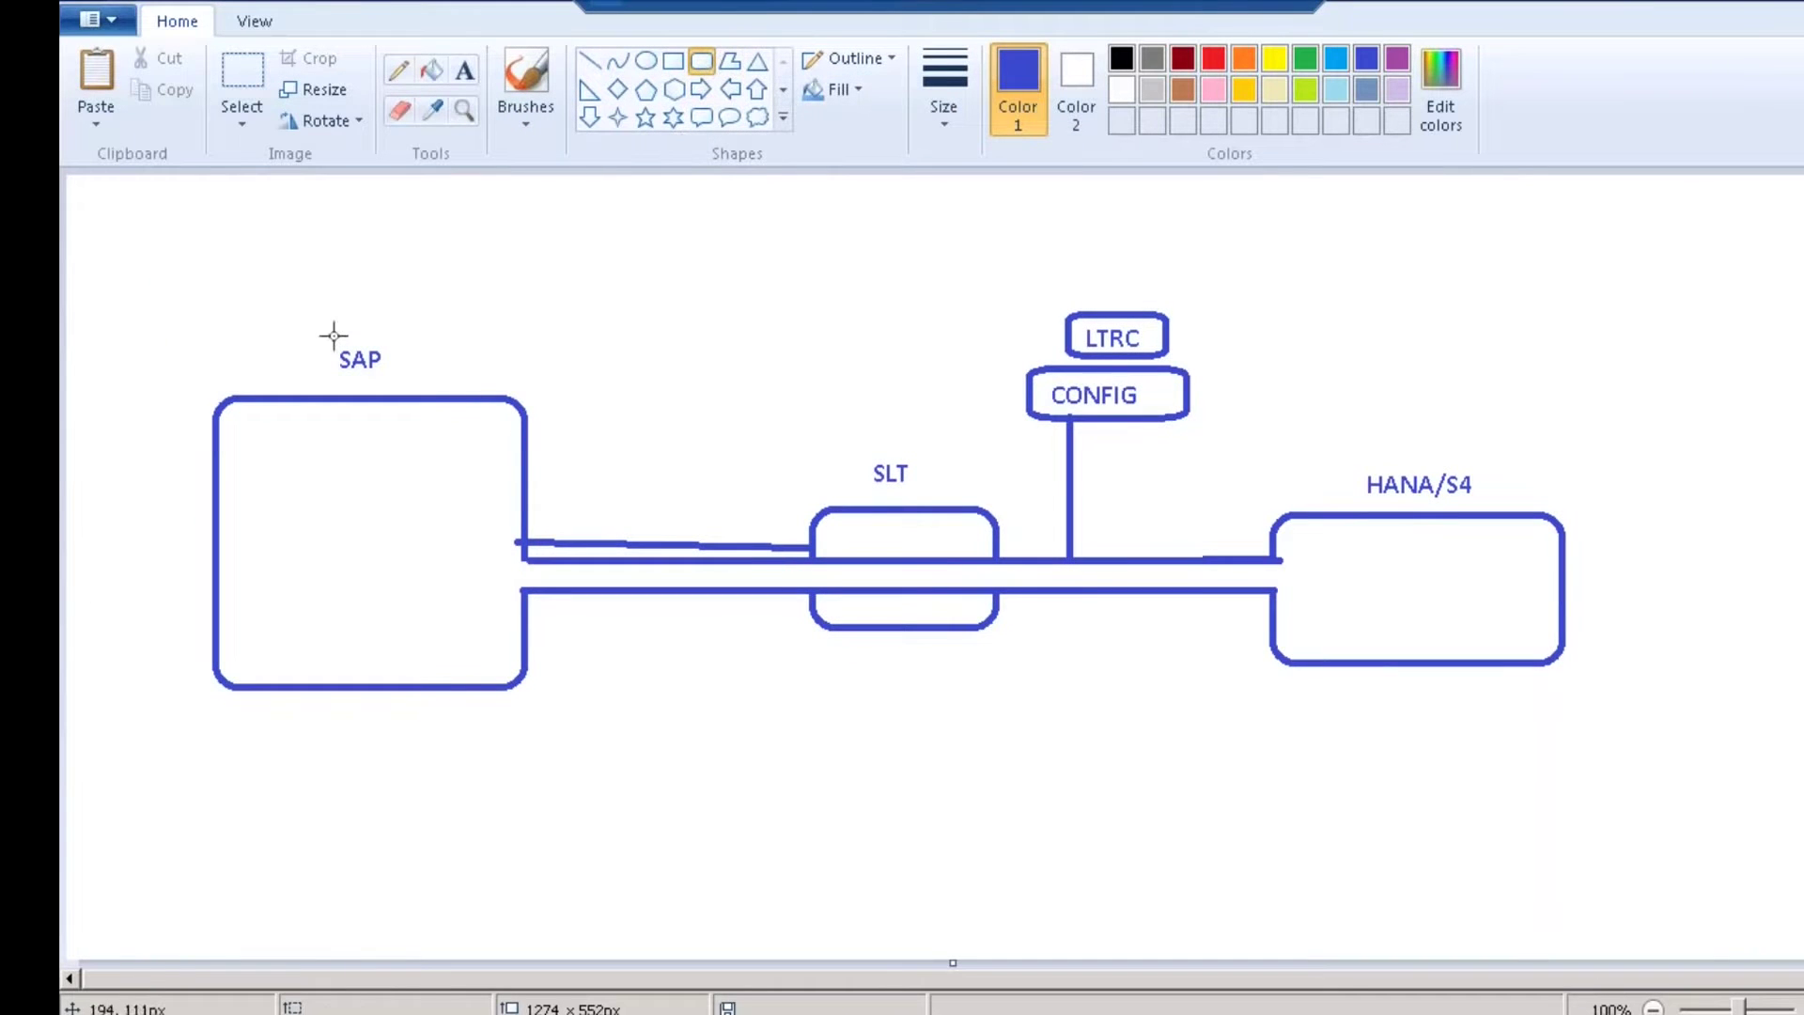
{"action": "left_click_drag", "start_coordinate": [320, 337], "coordinate": [421, 381]}
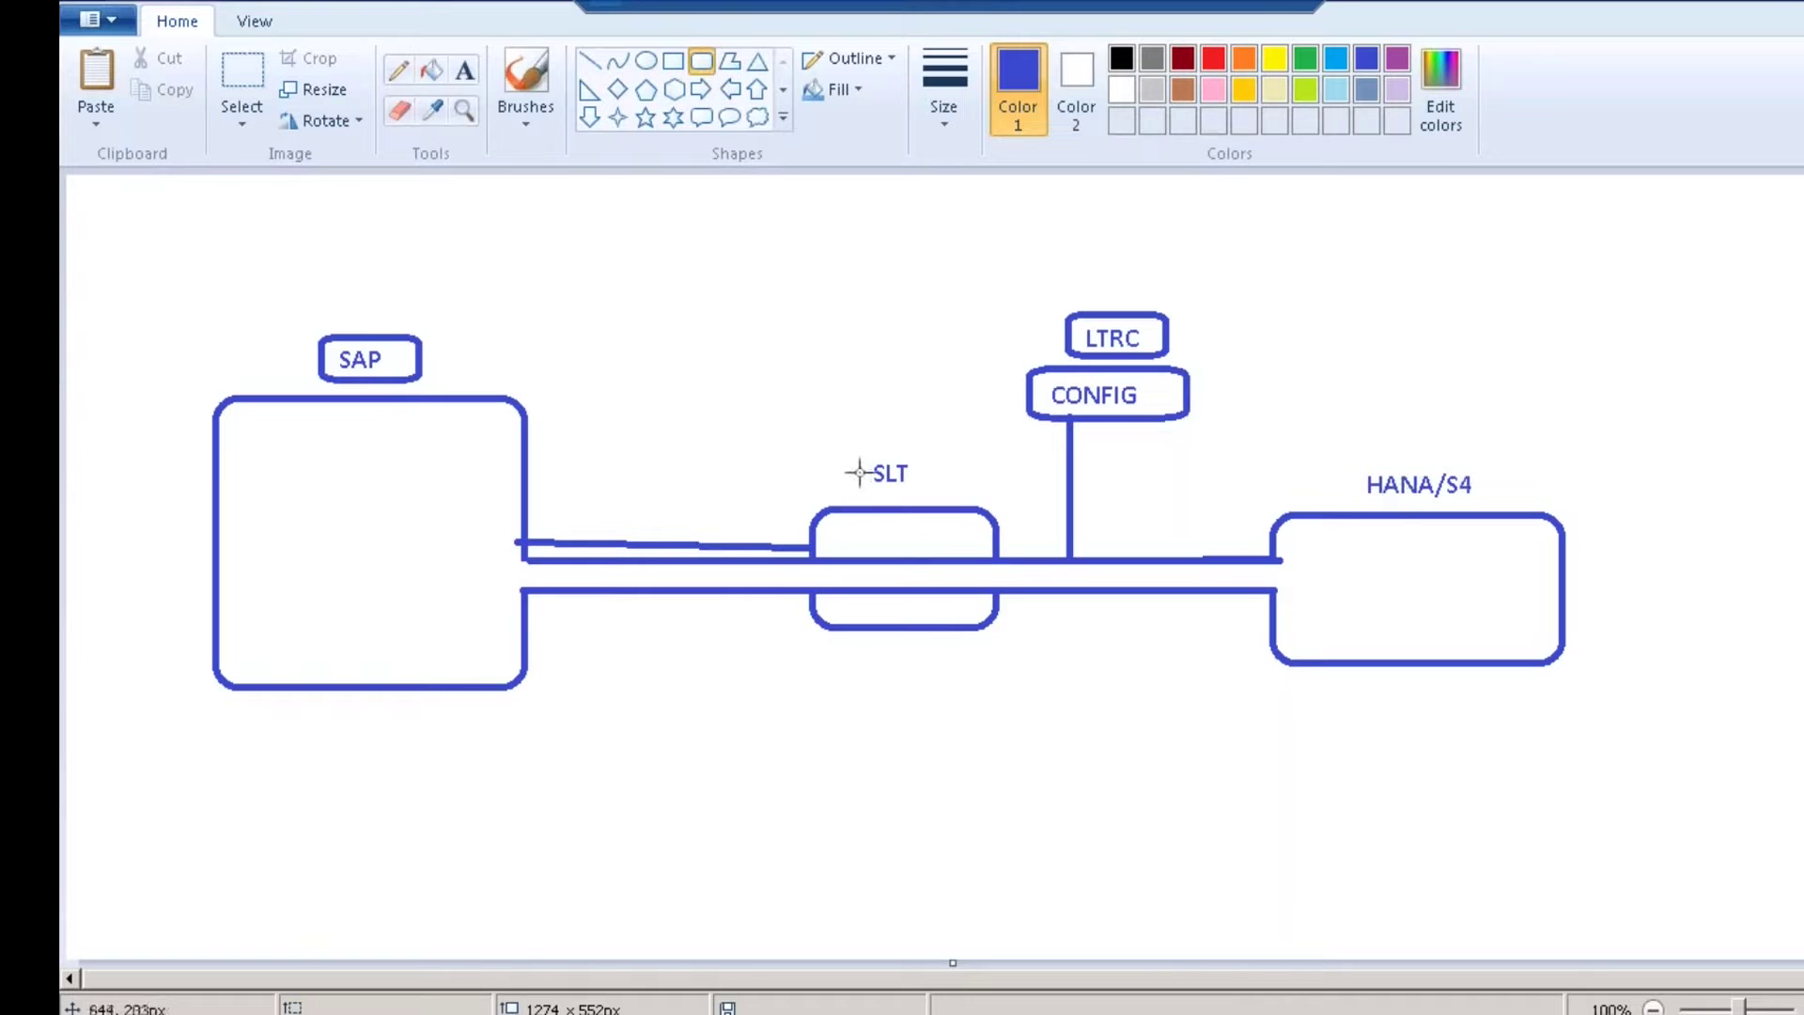
Add the label REAL TIME above SLT in the diagram and enclose it in a rounded rectangle.
{"action": "left_click", "coordinate": [465, 66]}
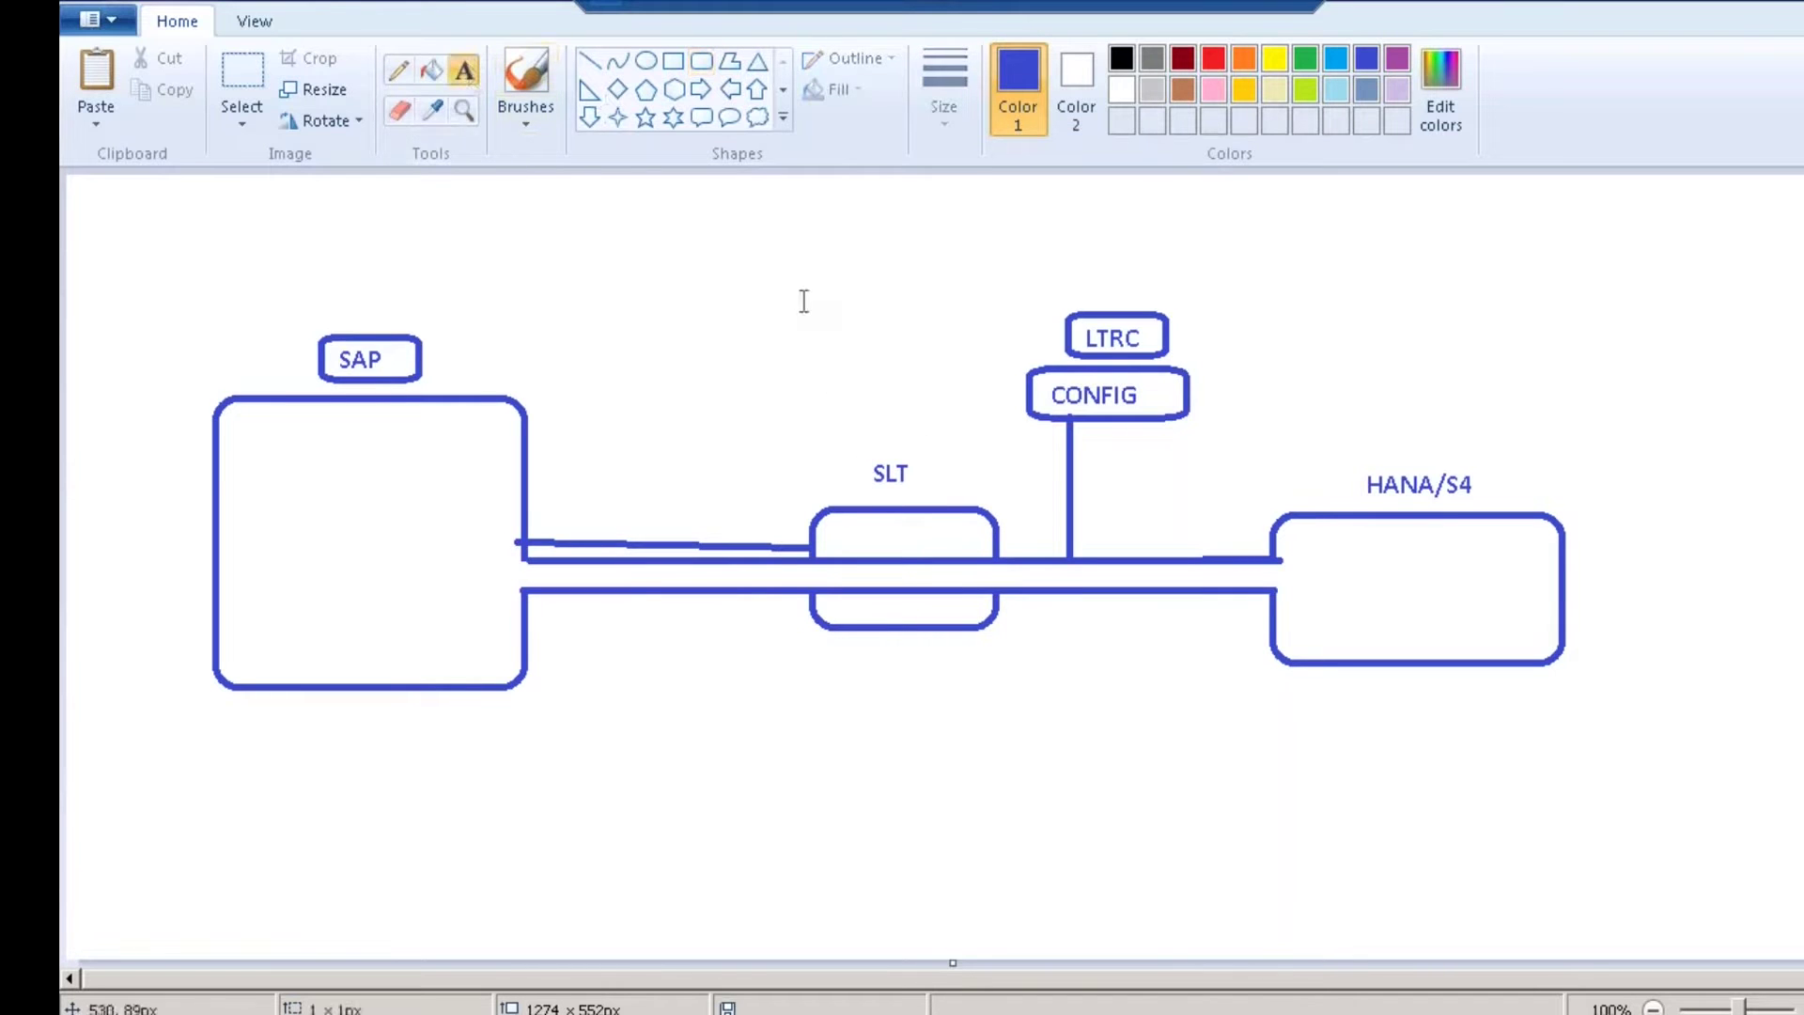
{"action": "left_click", "coordinate": [800, 282]}
{"action": "type", "text": "REL TIME"}
{"action": "key", "text": "BackSpace"}
{"action": "key", "text": "BackSpace"}
{"action": "key", "text": "BackSpace"}
{"action": "key", "text": "BackSpace"}
{"action": "key", "text": "BackSpace"}
{"action": "key", "text": "BackSpace"}
{"action": "key", "text": "BackSpace"}
{"action": "key", "text": "BackSpace"}
{"action": "type", "text": "REAL TIME"}
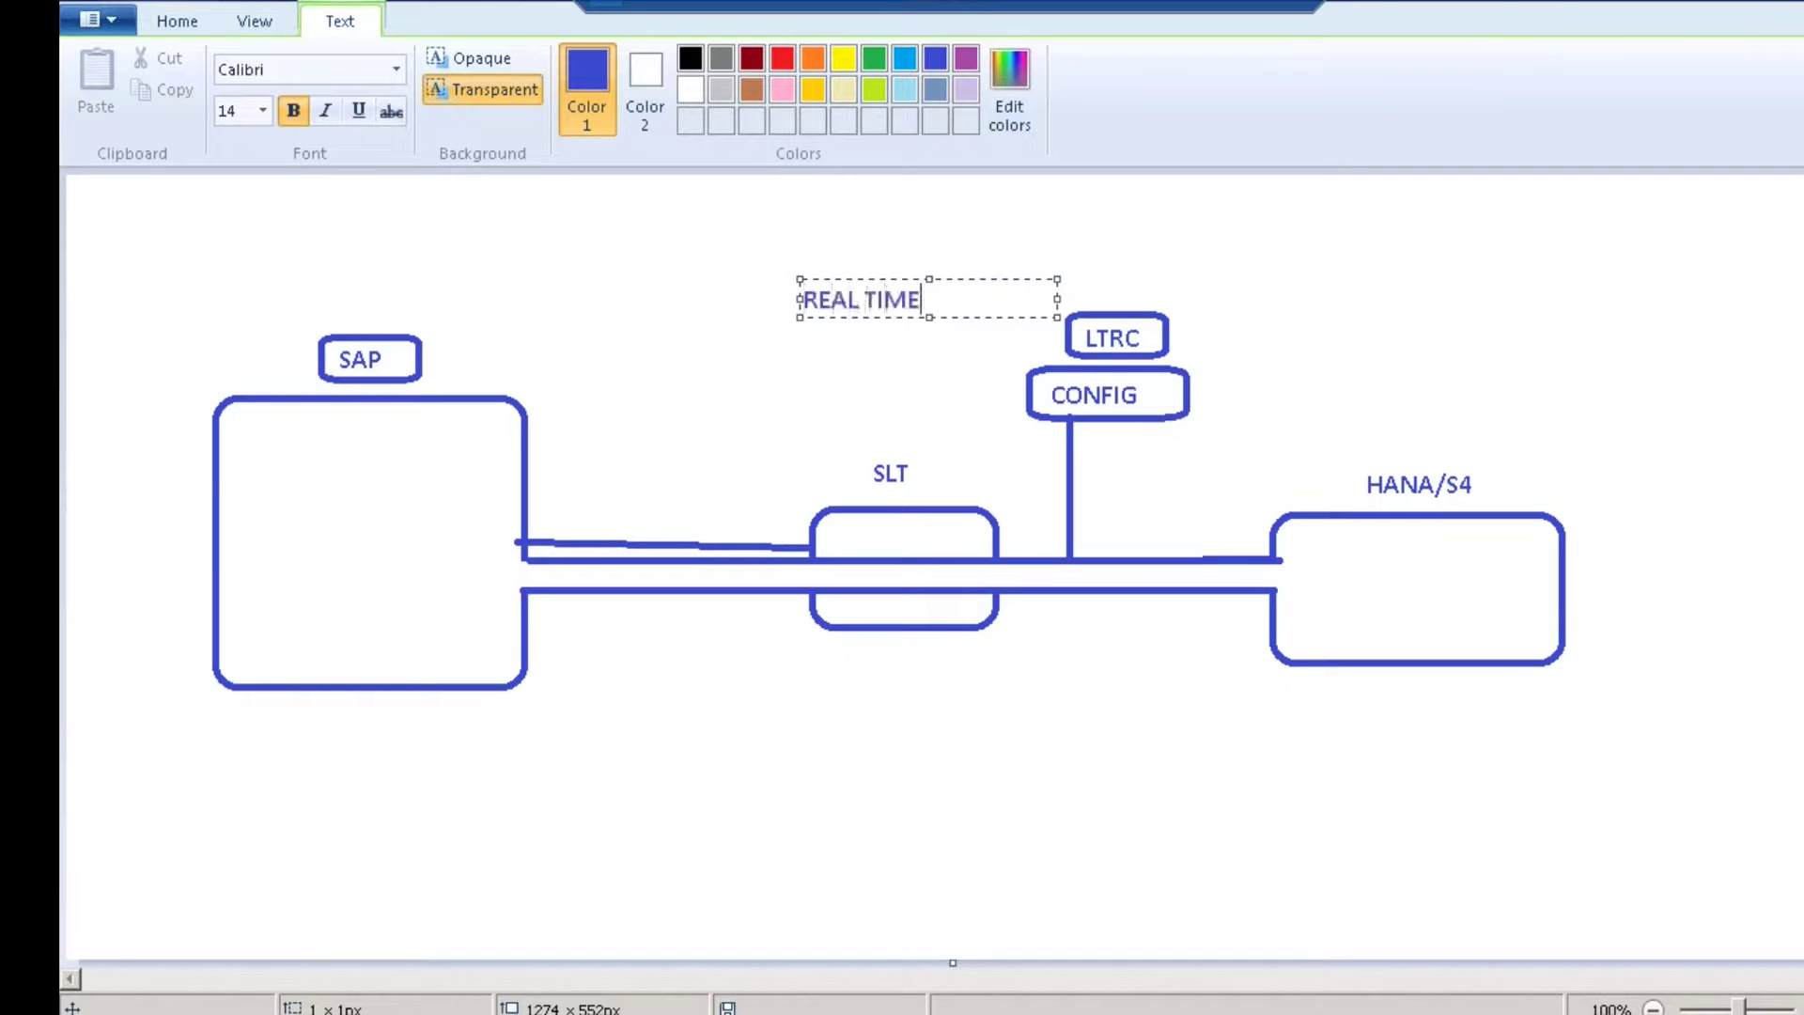
{"action": "left_click", "coordinate": [880, 374]}
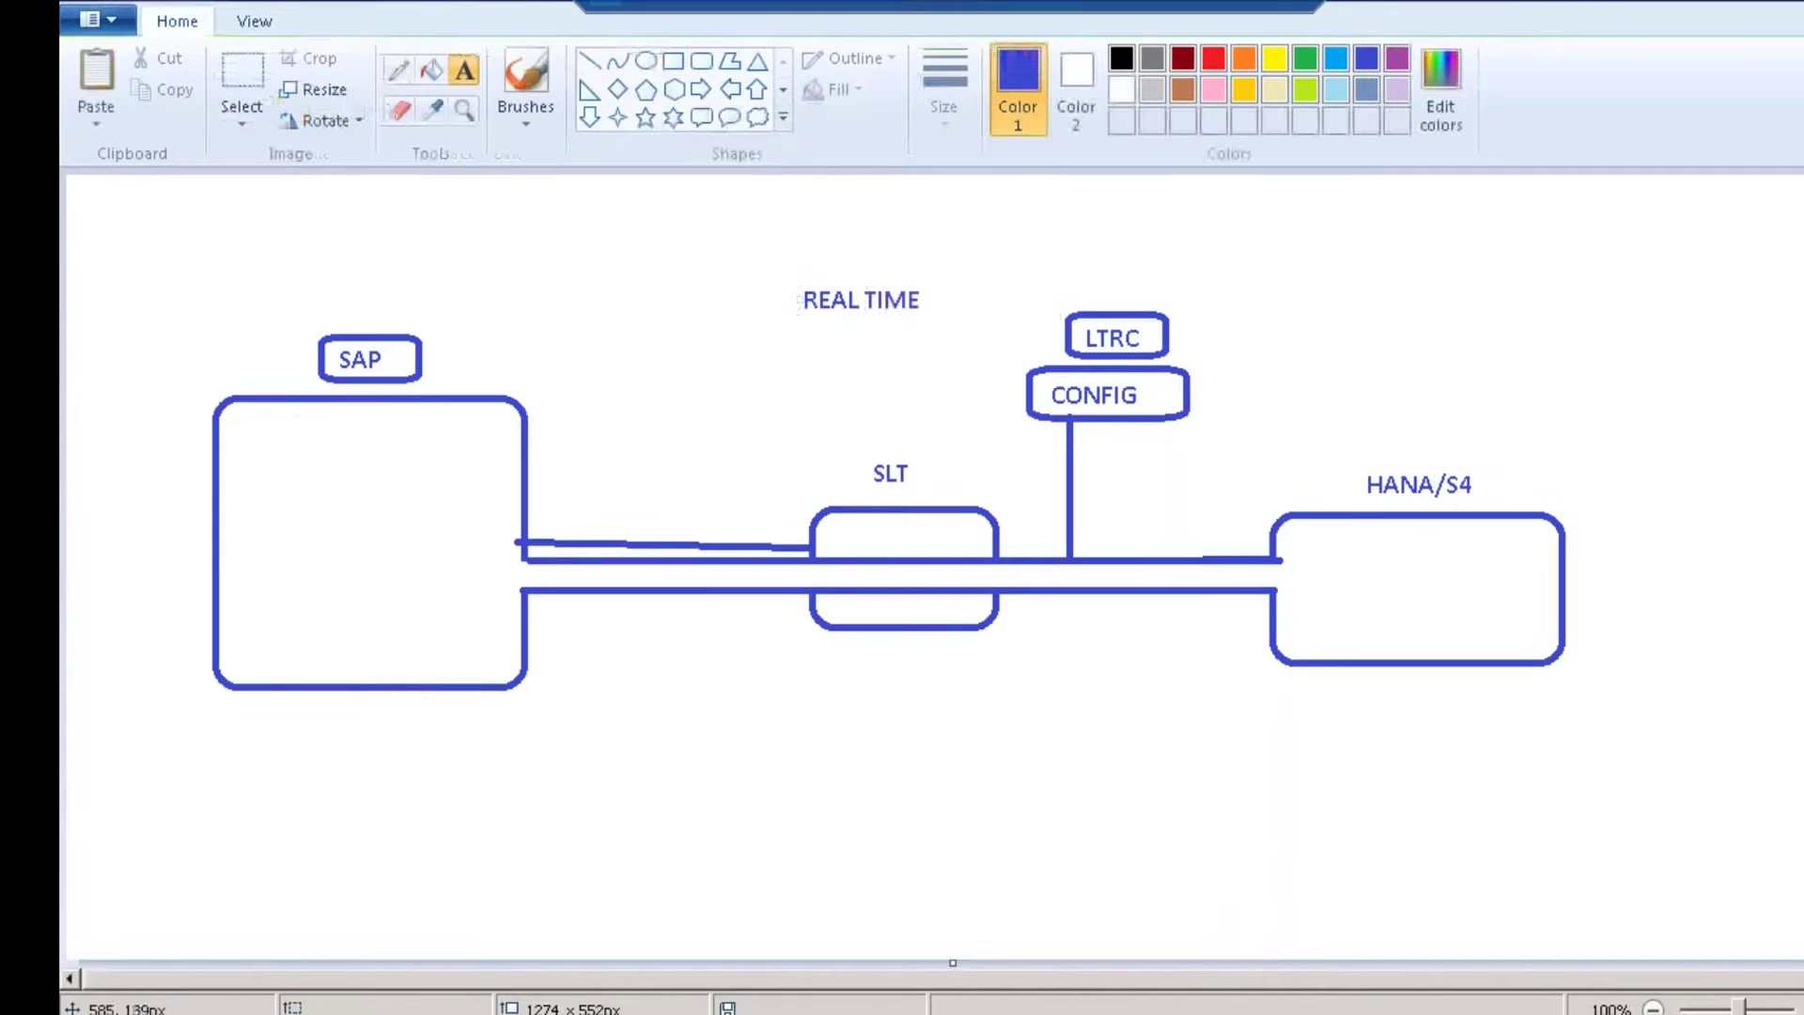
{"action": "left_click", "coordinate": [700, 61]}
{"action": "left_click_drag", "start_coordinate": [787, 271], "coordinate": [935, 324]}
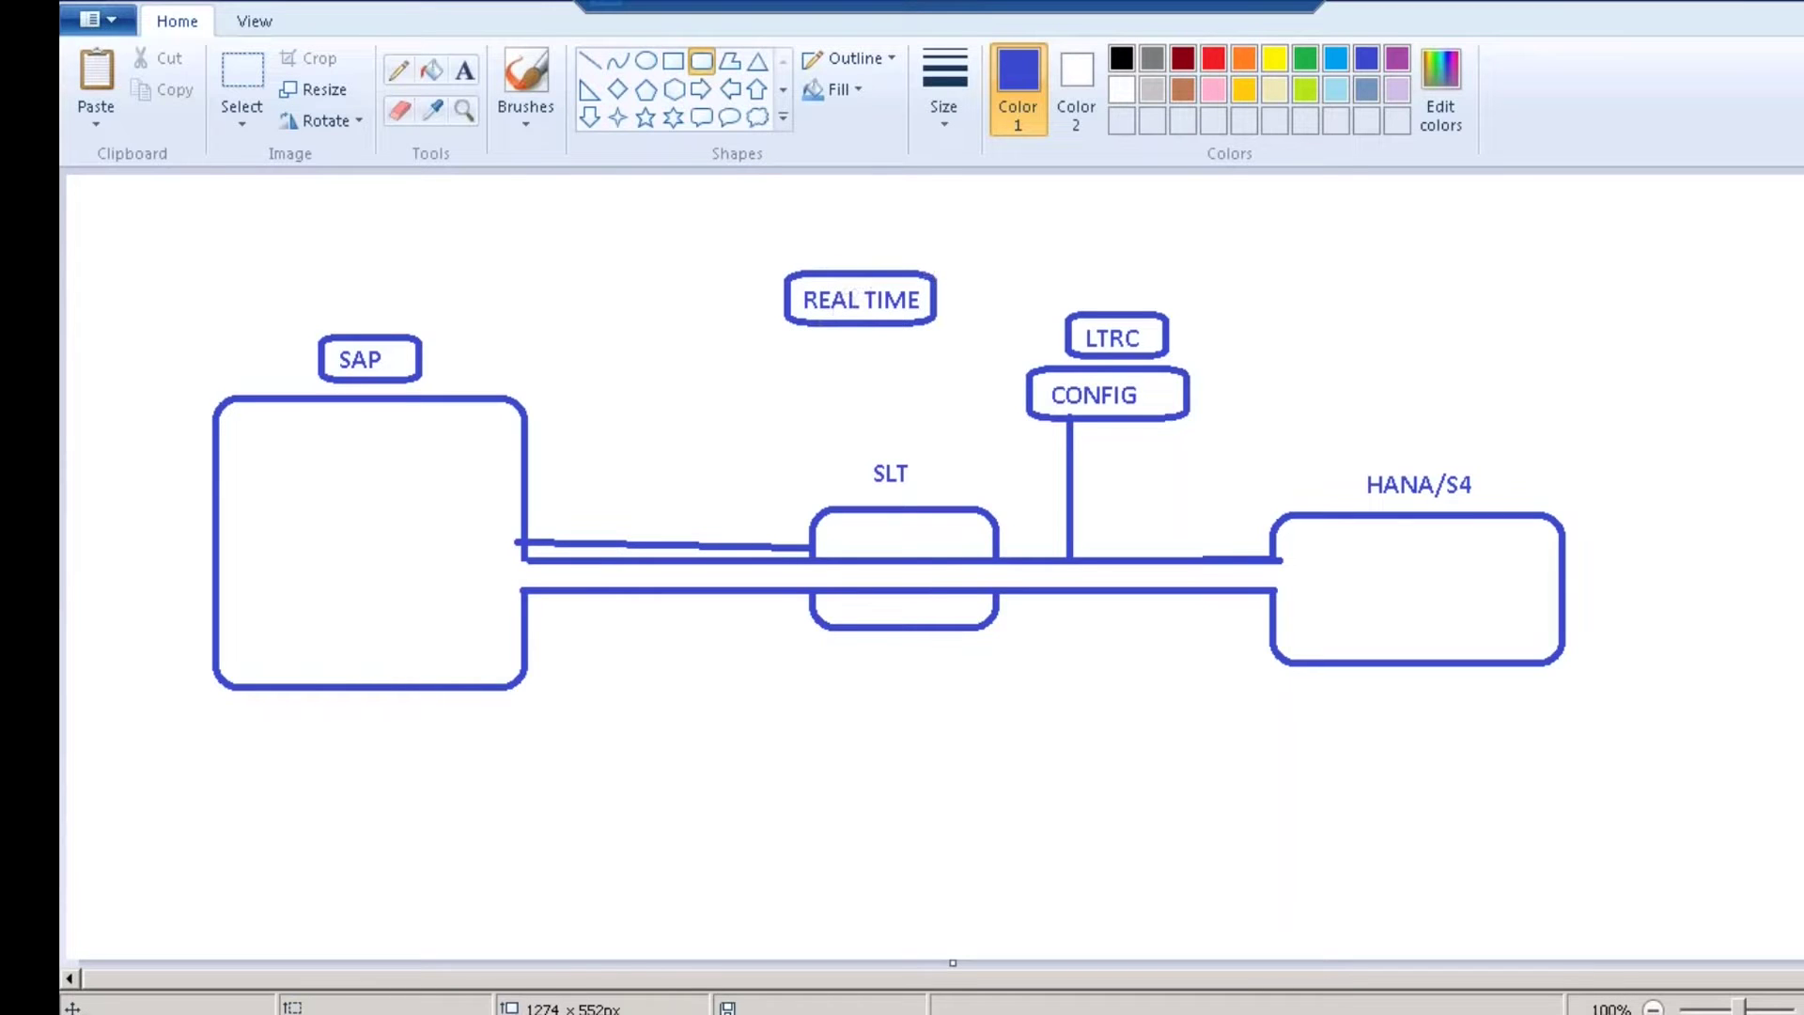
Switch to SAP HANA Studio and reset the SAP HANA Modeler perspective to its defaults.
{"action": "mouse_move", "coordinate": [362, 1013]}
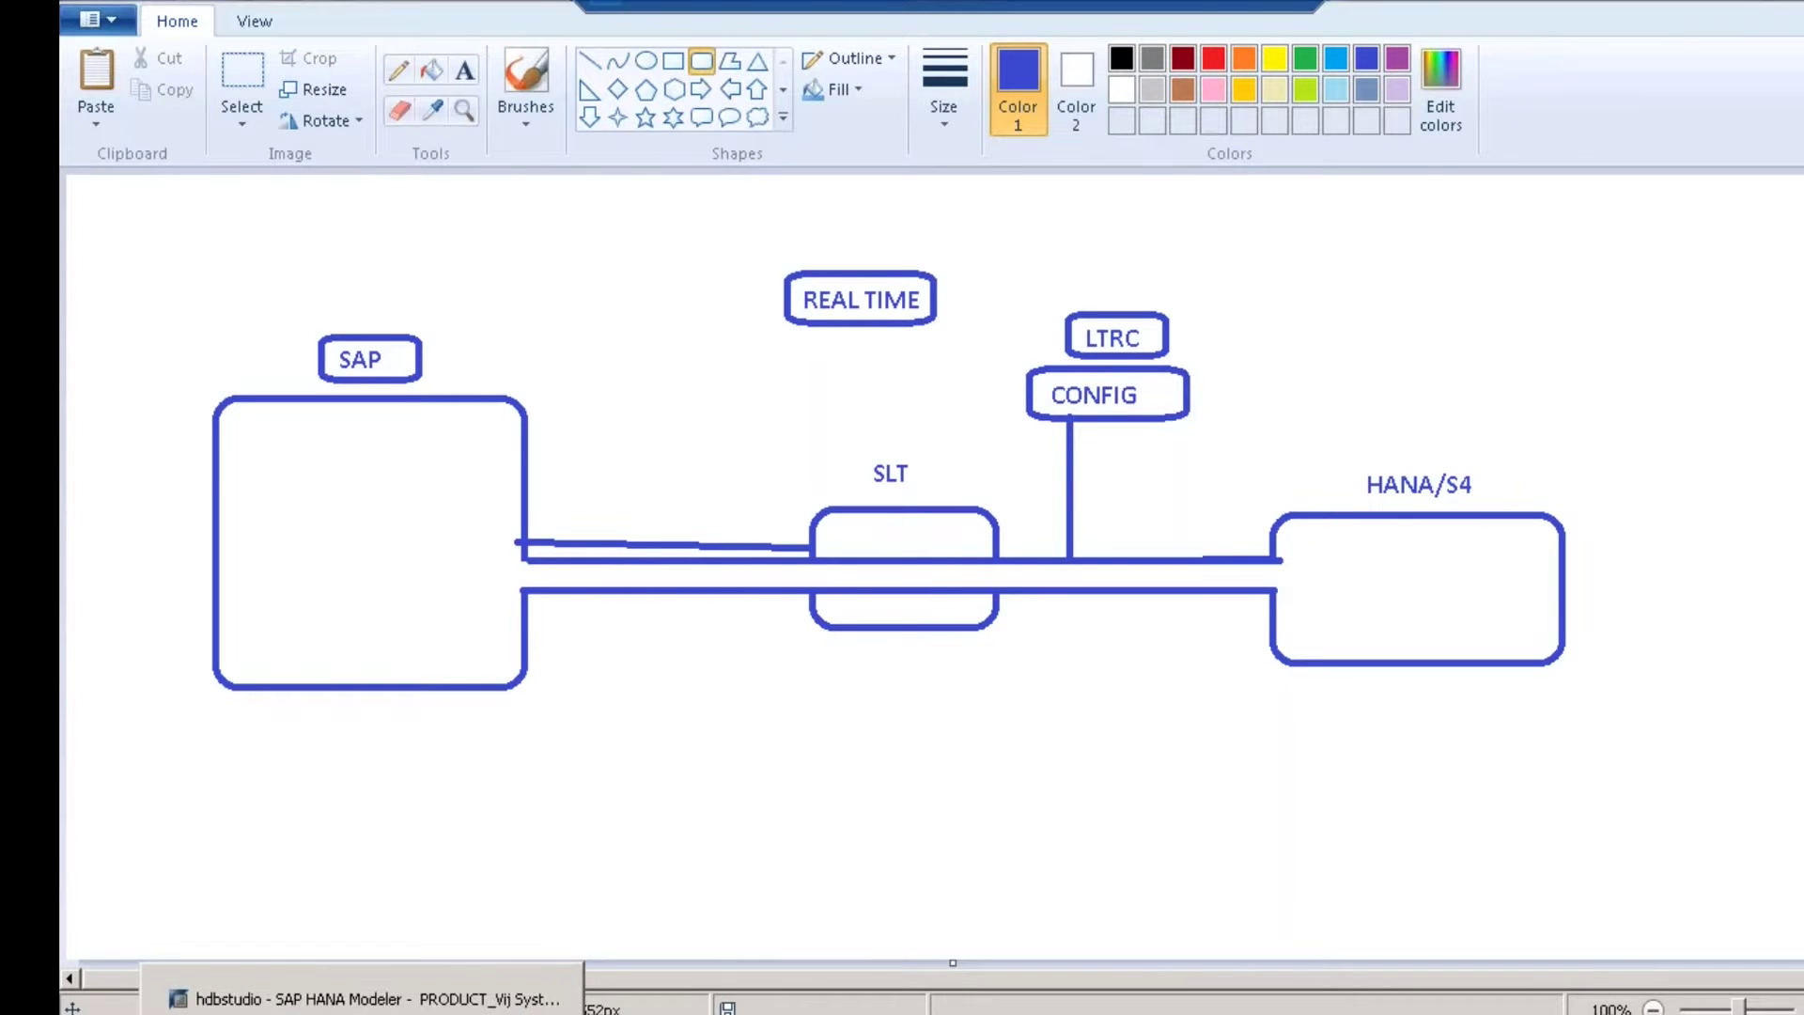
{"action": "left_click", "coordinate": [361, 998]}
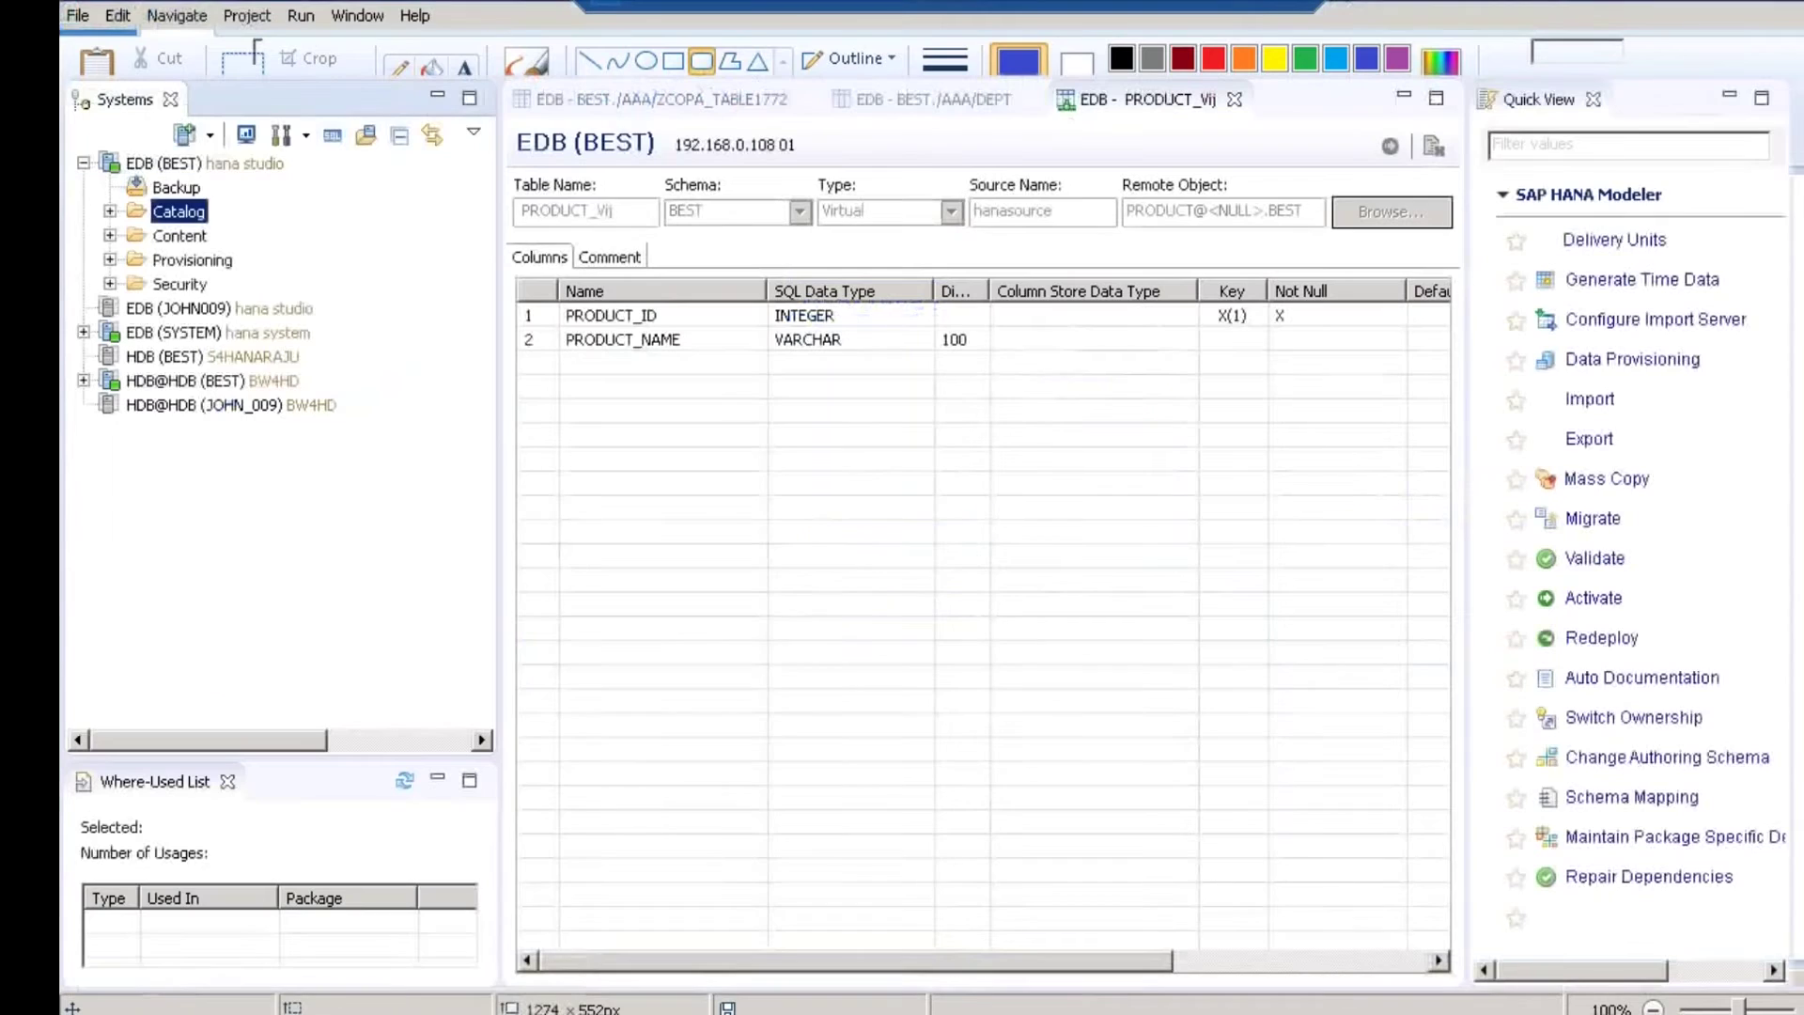
{"action": "left_click", "coordinate": [362, 21]}
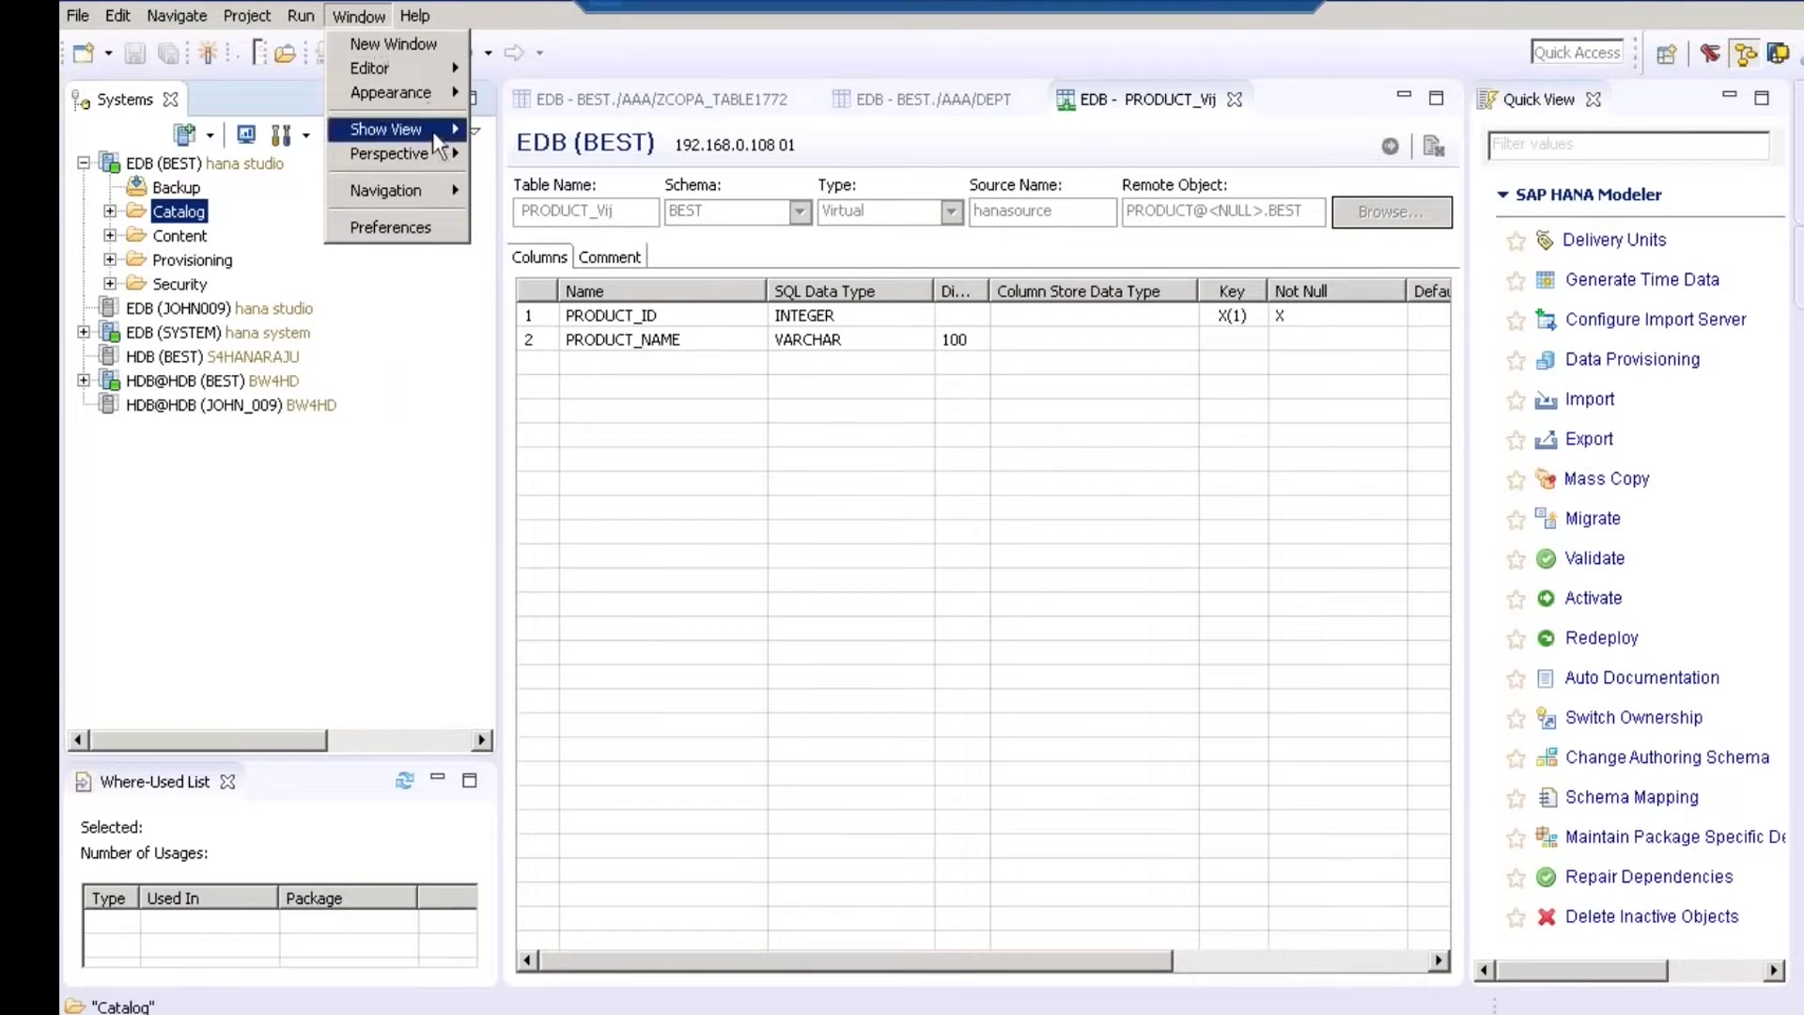
{"action": "mouse_move", "coordinate": [445, 159]}
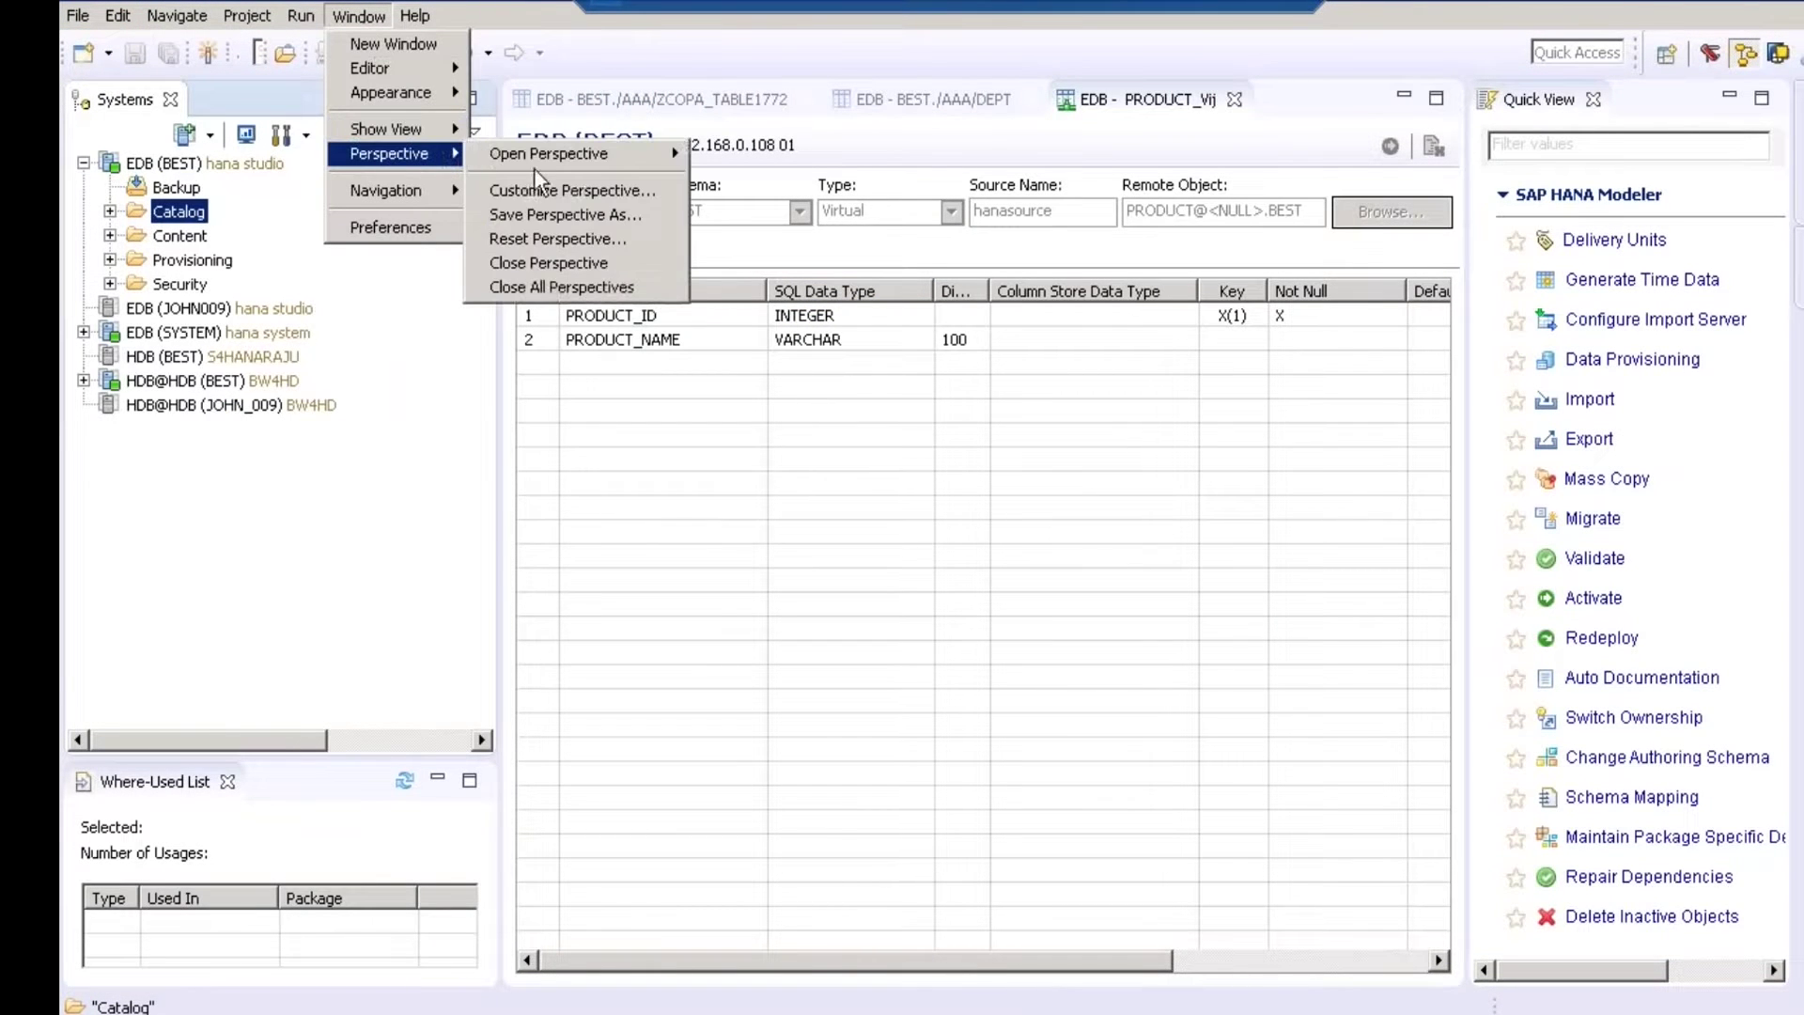
{"action": "left_click", "coordinate": [533, 241]}
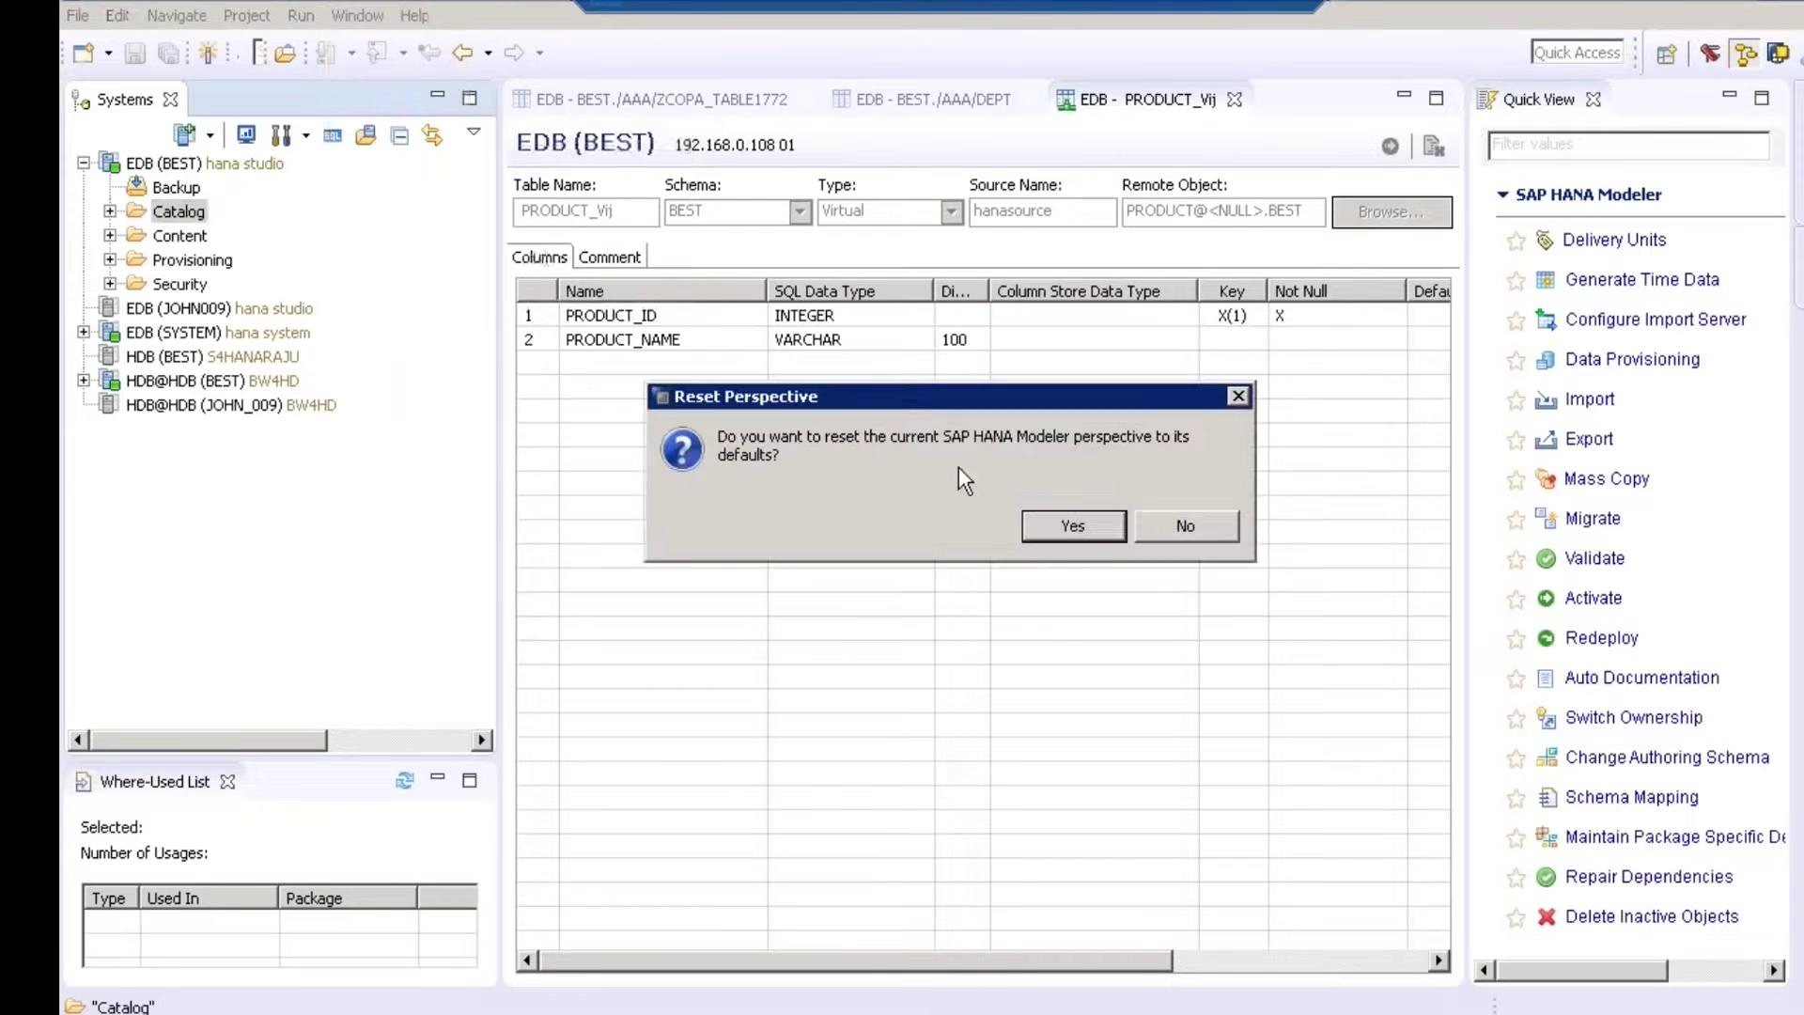
{"action": "left_click", "coordinate": [1052, 532]}
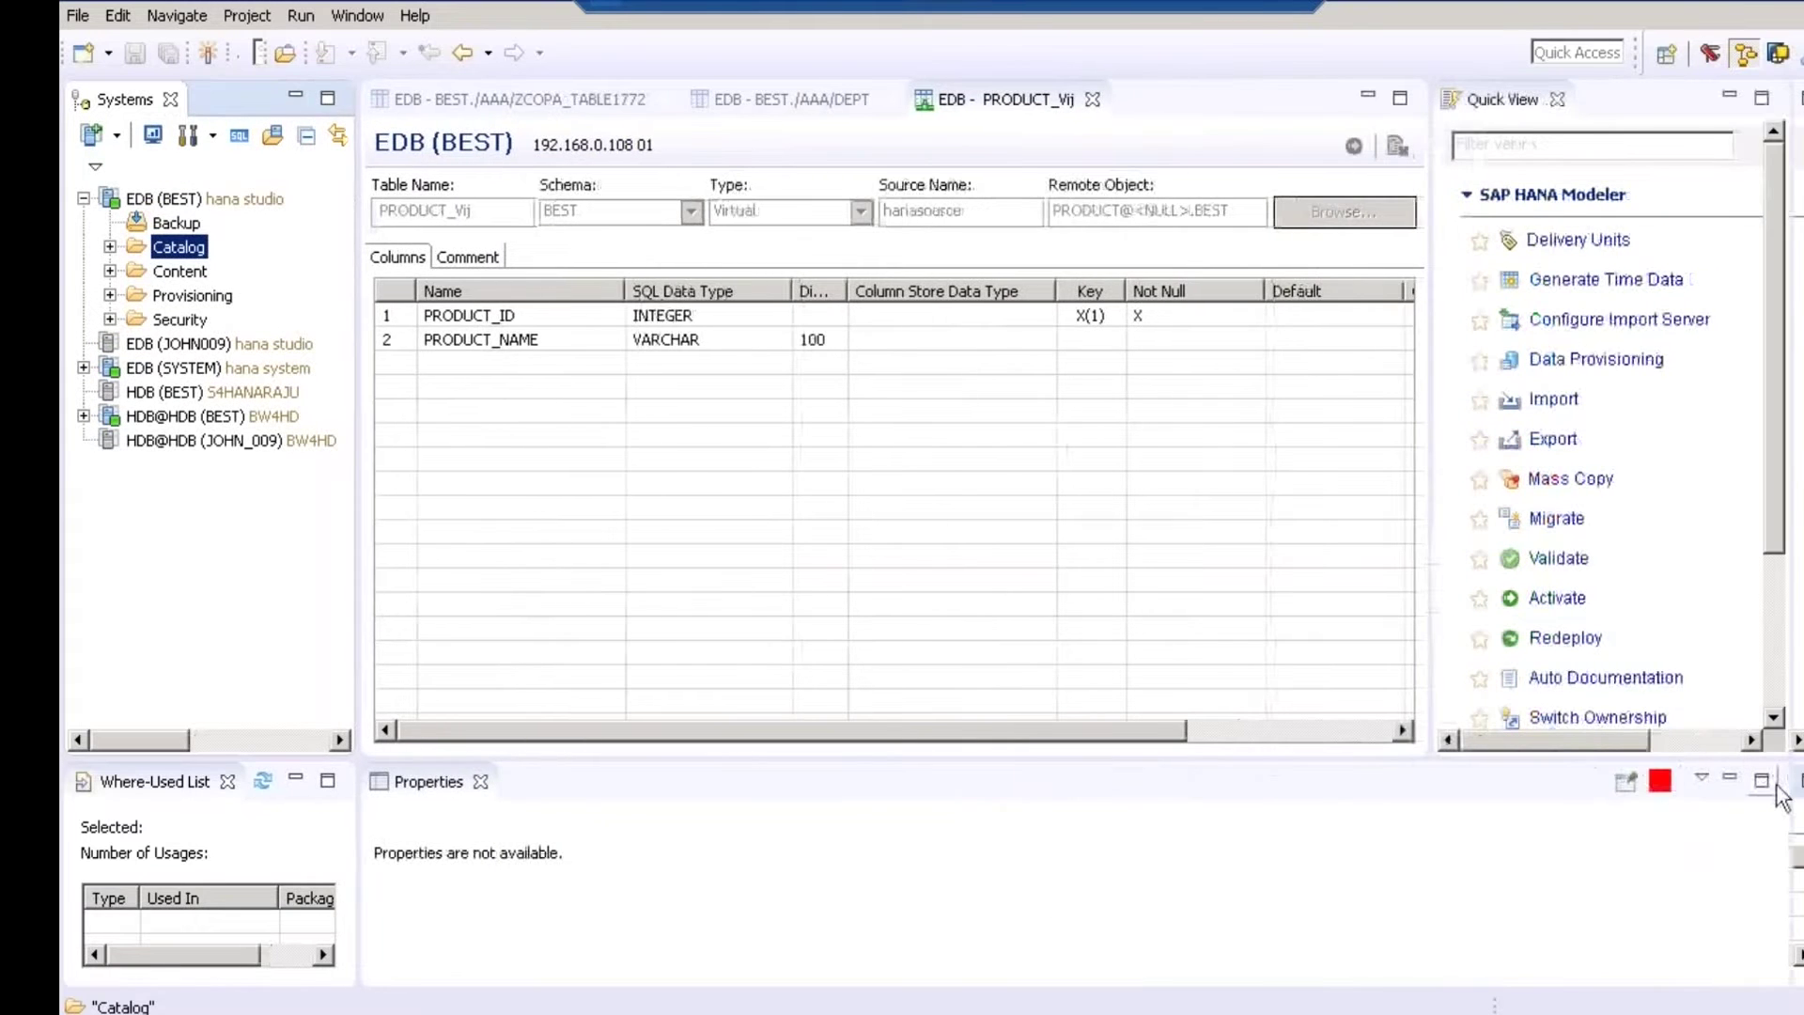
Open Data Provisioning for the EDB (BEST) hana studio system and widen the editor area by narrowing the Quick View.
{"action": "left_click_drag", "start_coordinate": [1429, 624], "coordinate": [1016, 592]}
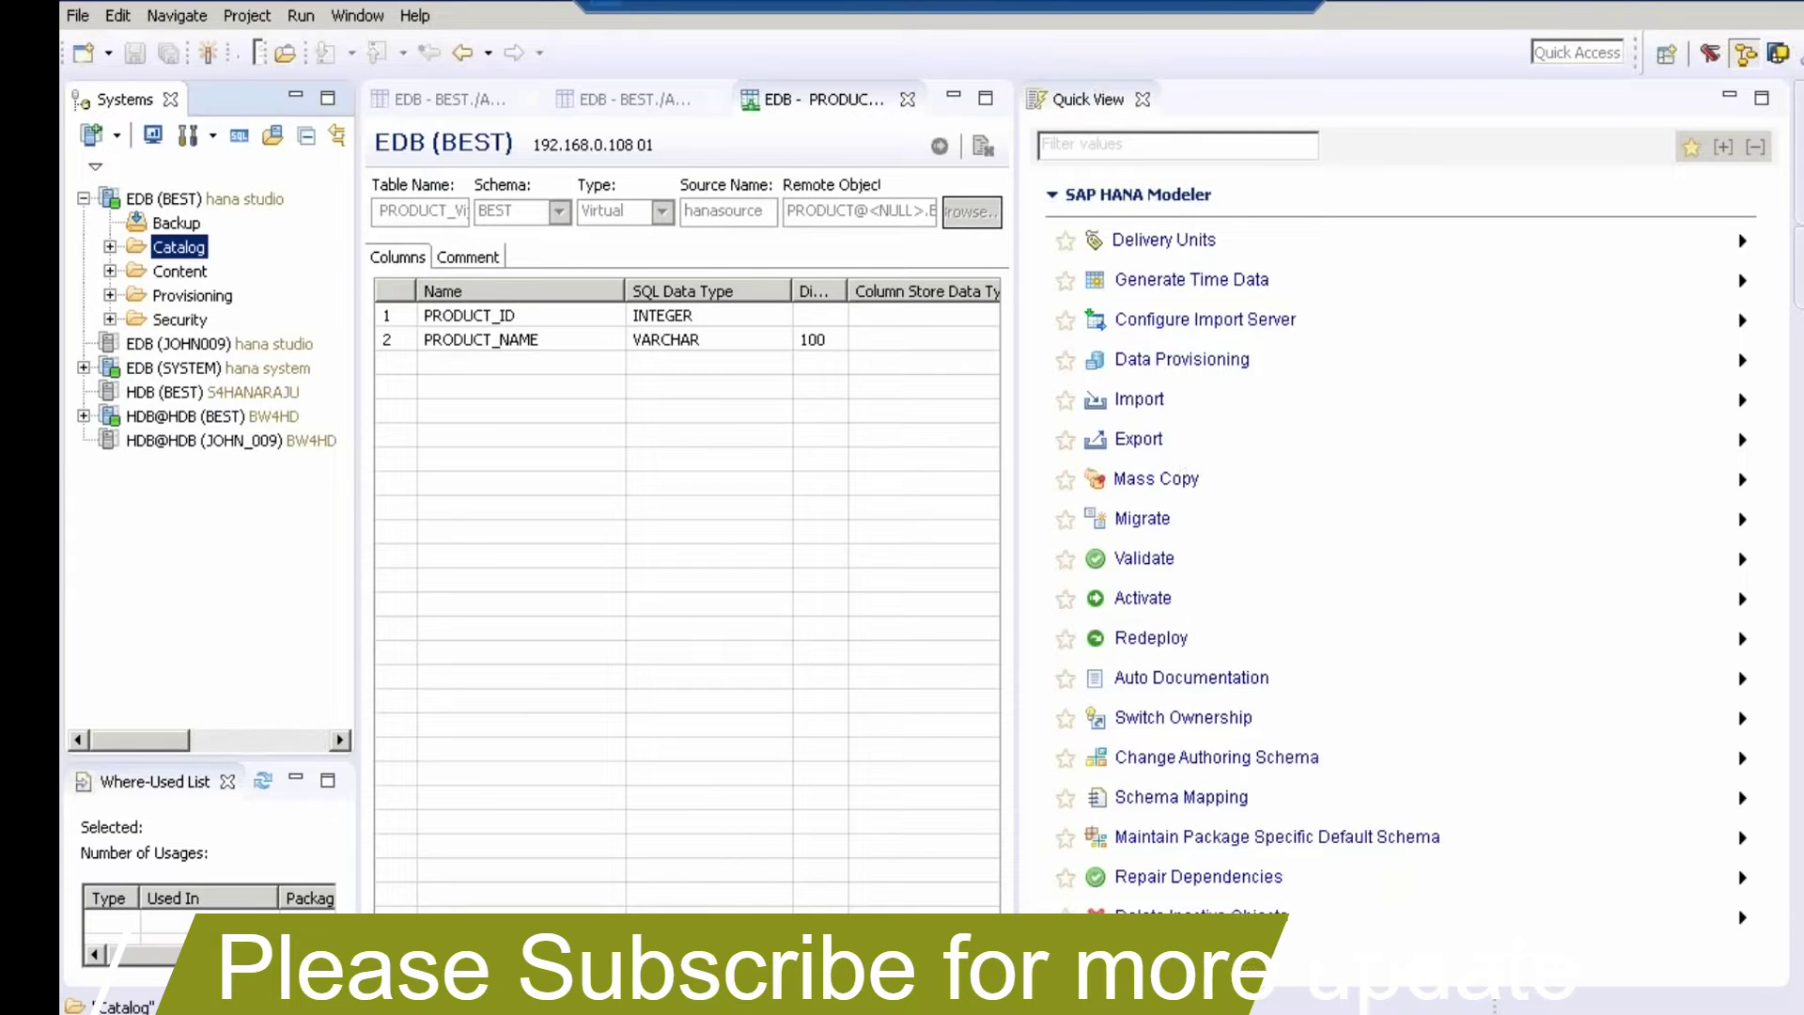
{"action": "left_click", "coordinate": [1168, 366]}
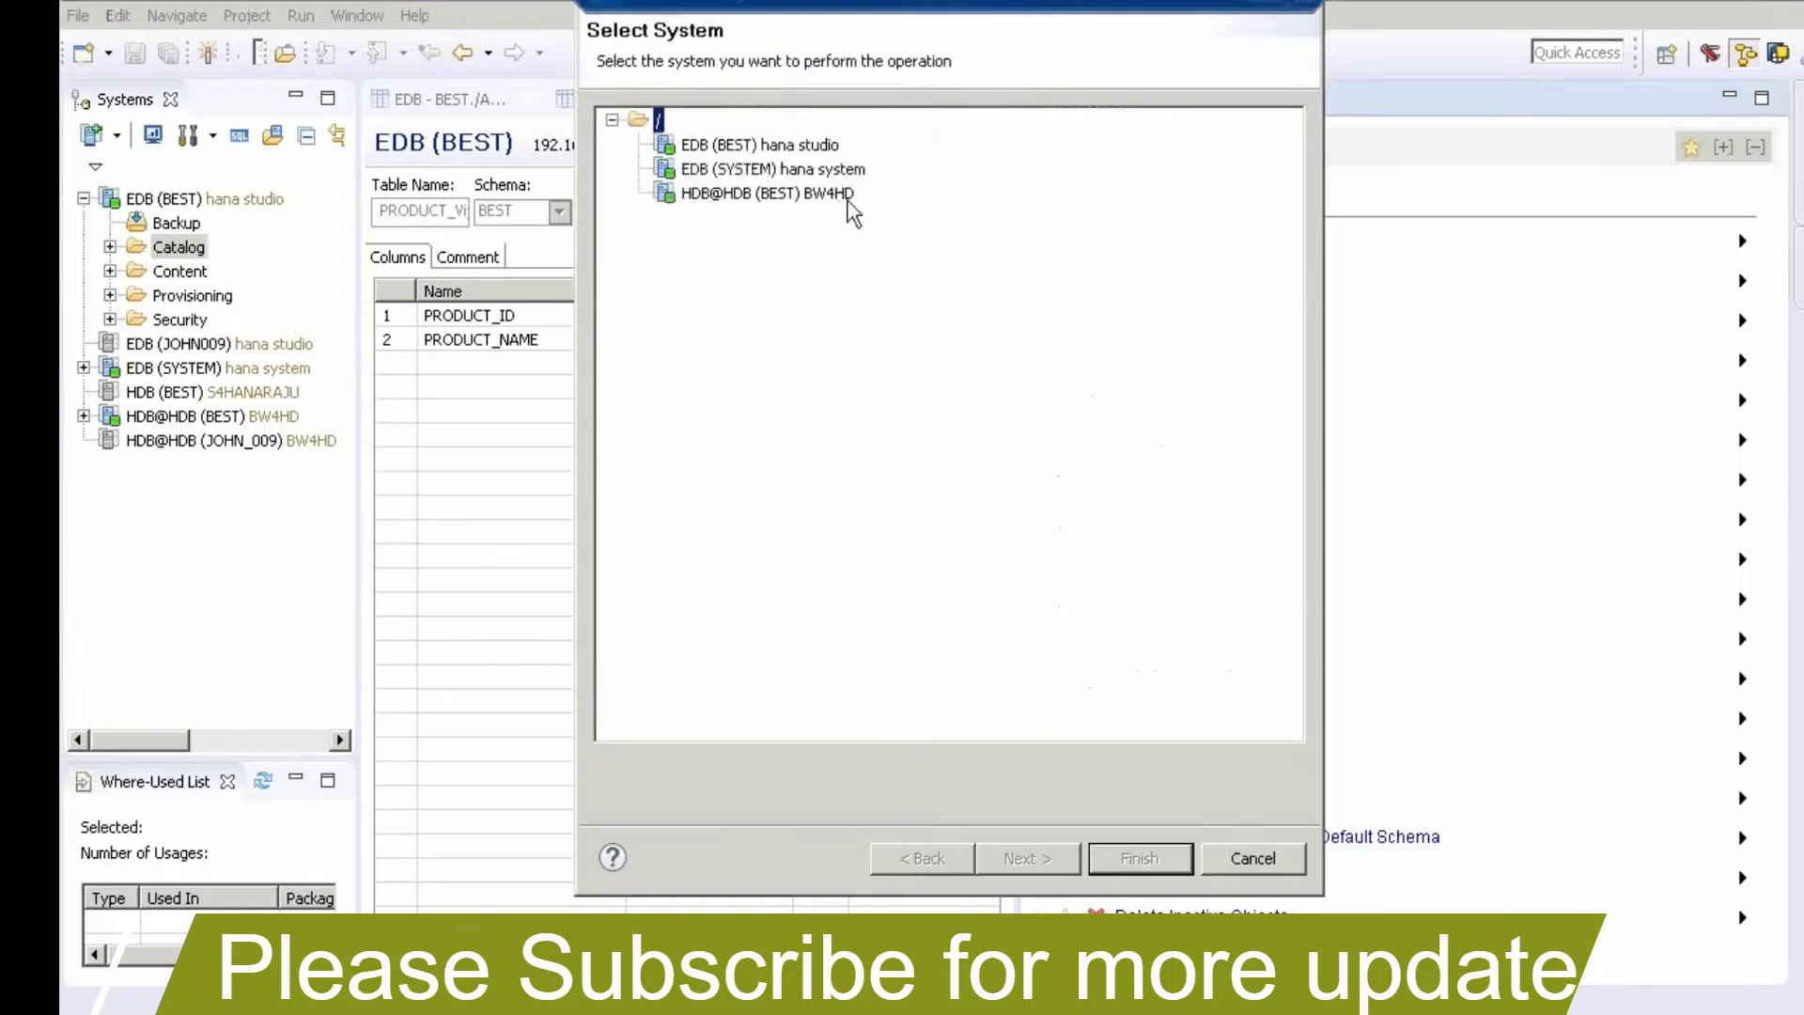
{"action": "left_click", "coordinate": [761, 148]}
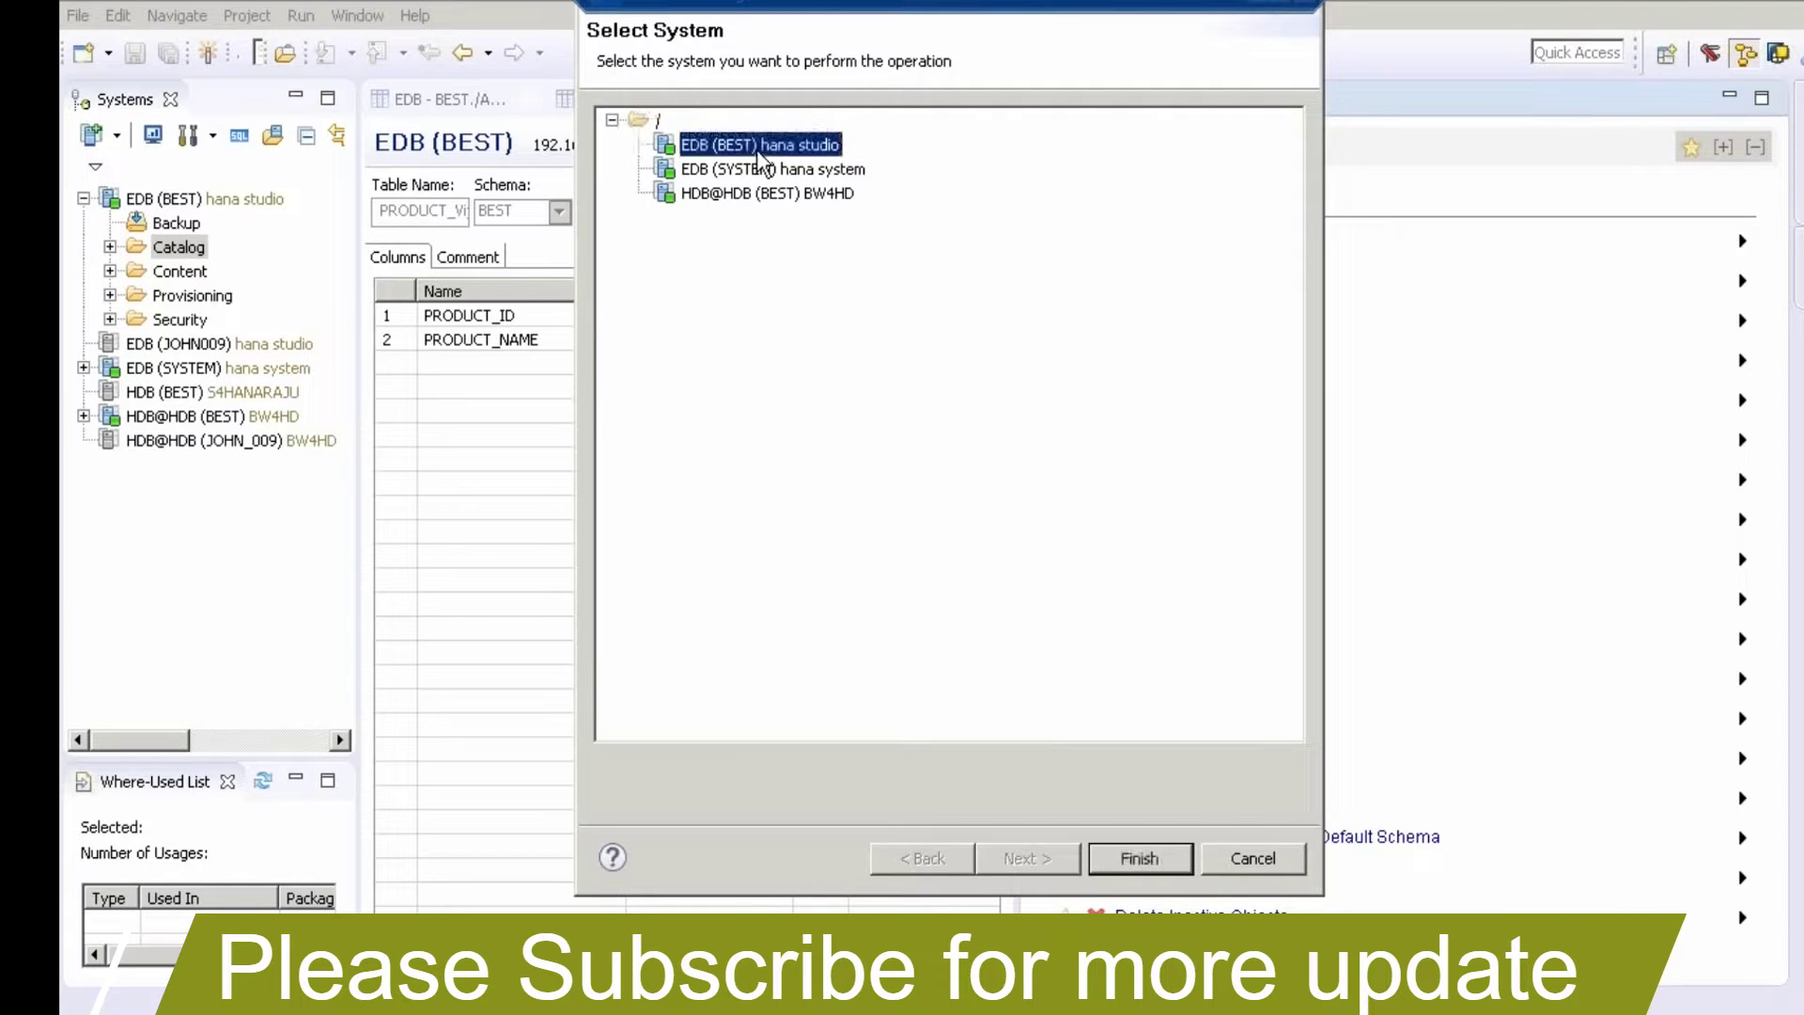
{"action": "left_click", "coordinate": [1147, 861]}
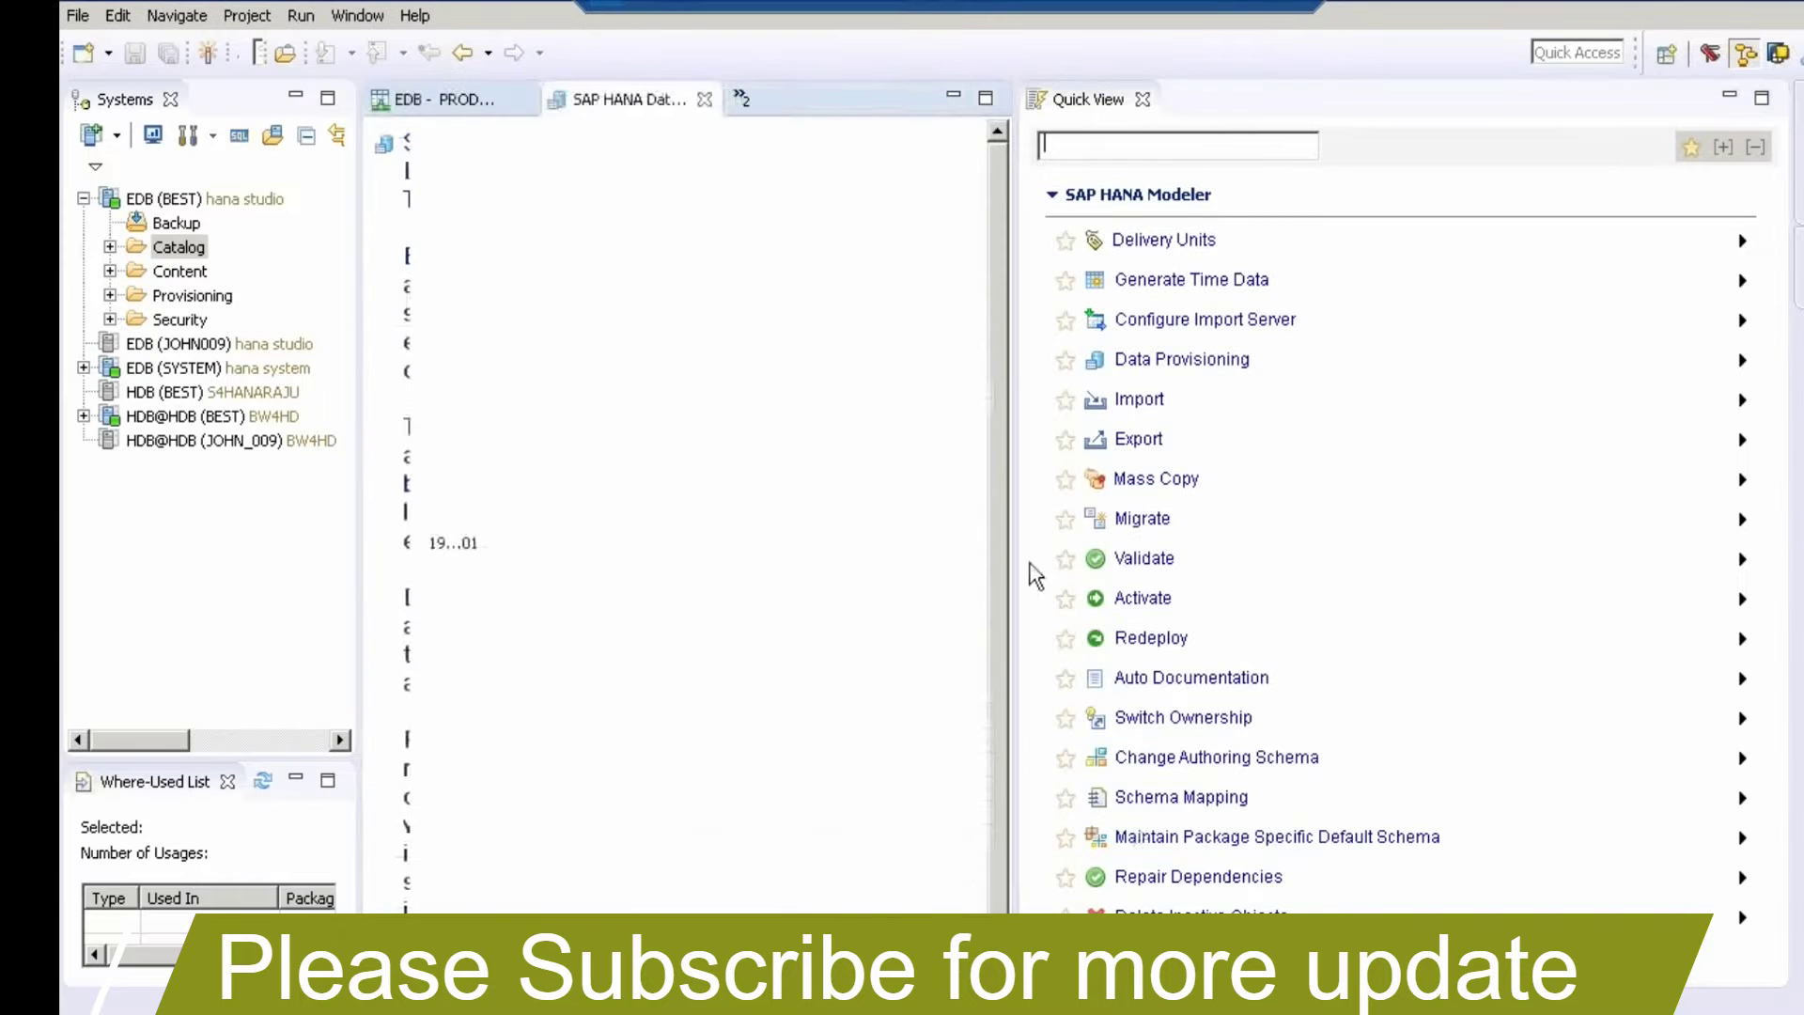
{"action": "left_click_drag", "start_coordinate": [1024, 559], "coordinate": [1644, 581]}
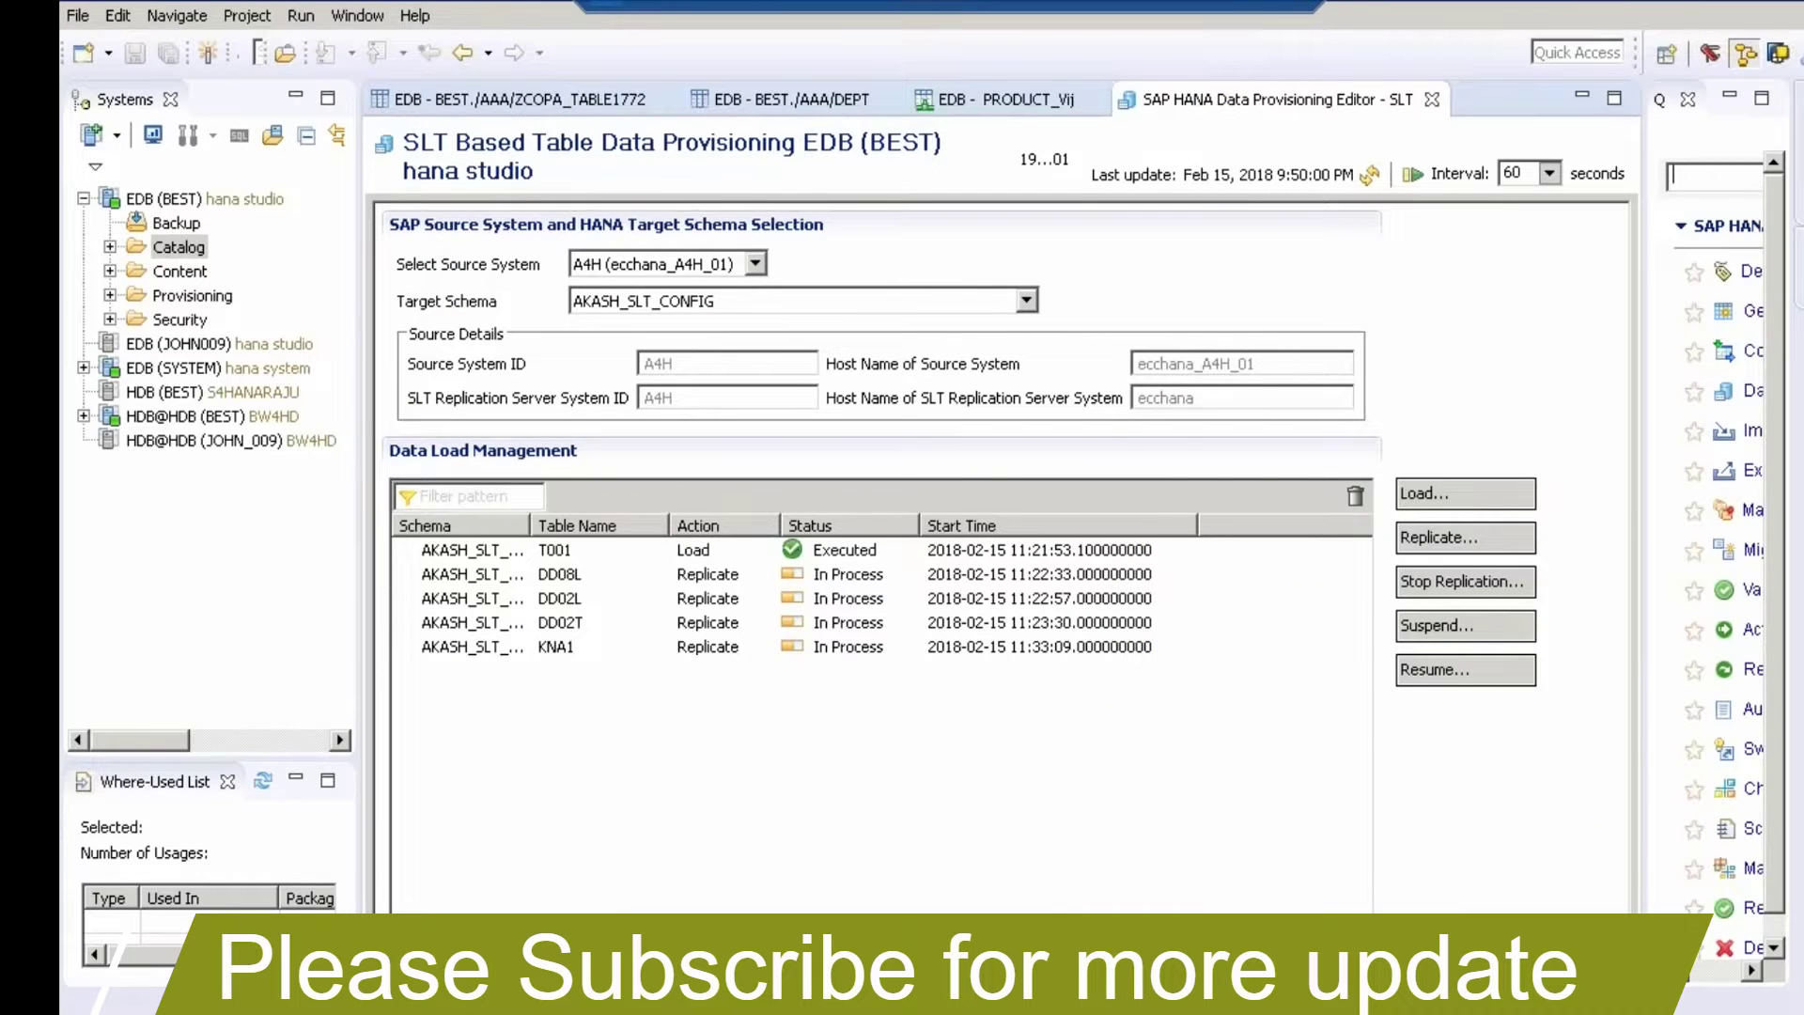
Switch to the SAP LT Replication Server cockpit and close the LTRS_SAP_HANA configuration data window.
{"action": "left_click", "coordinate": [432, 1012]}
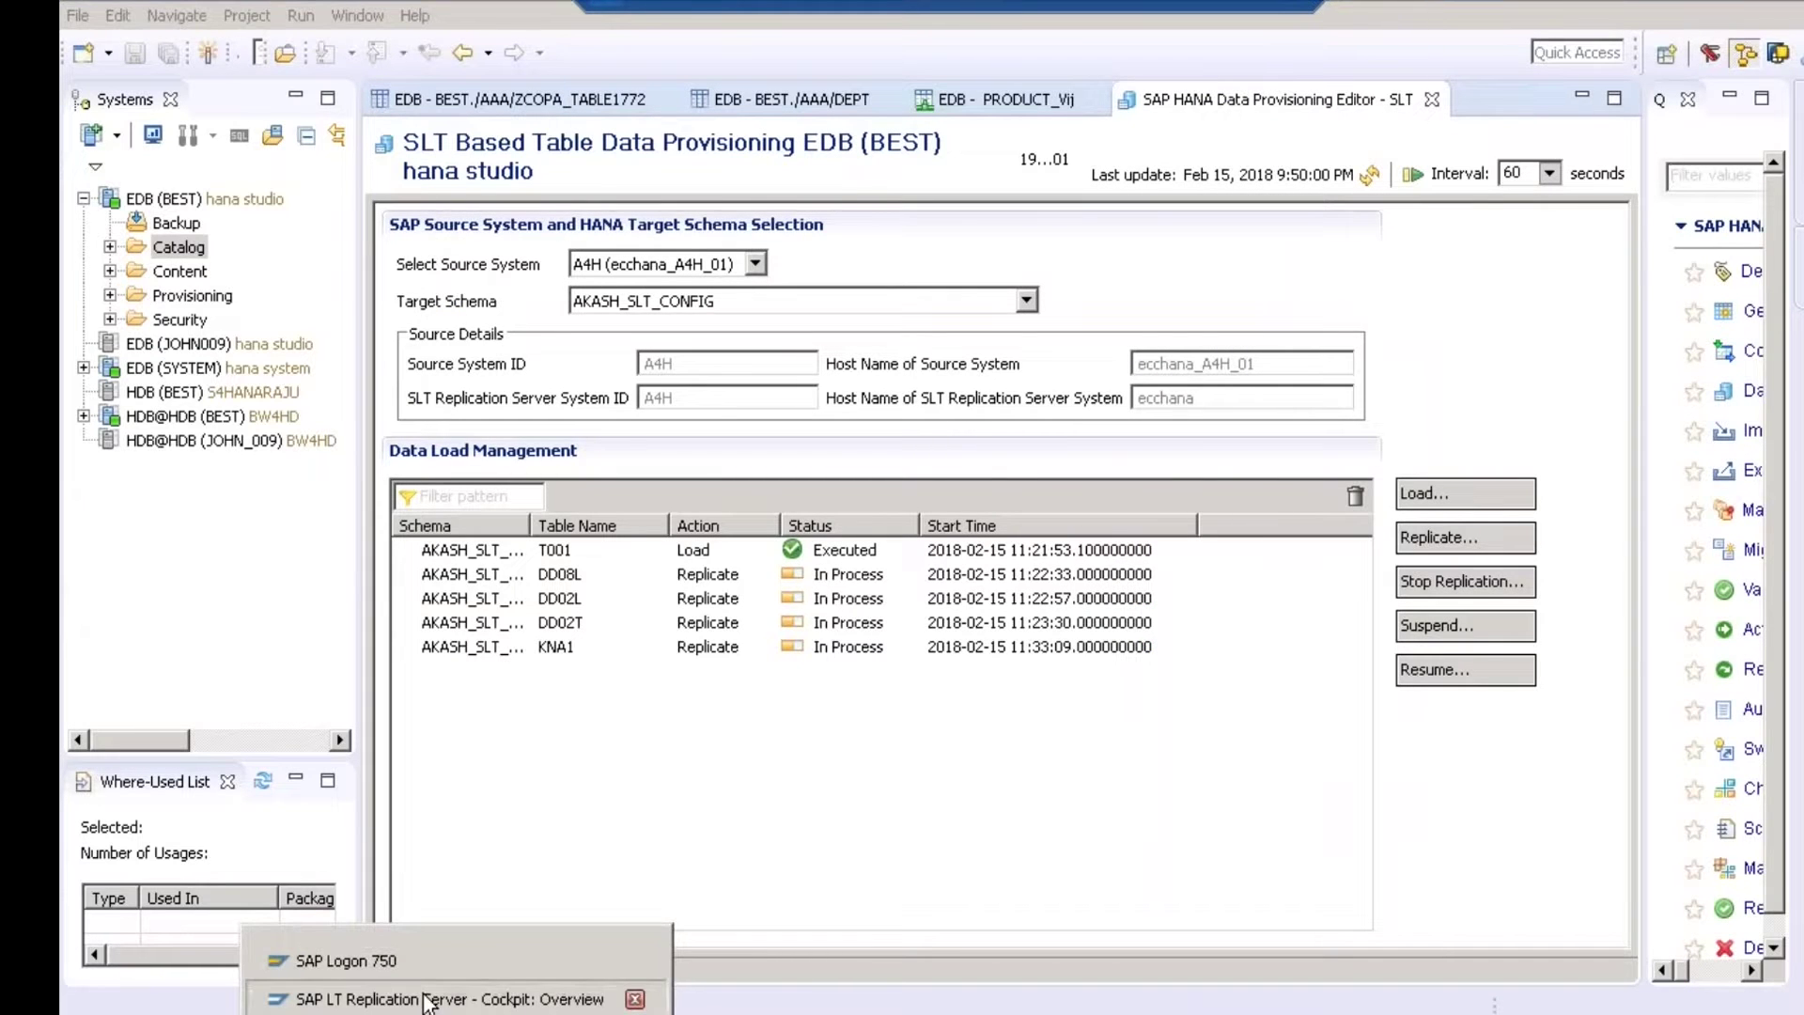
{"action": "left_click", "coordinate": [424, 998]}
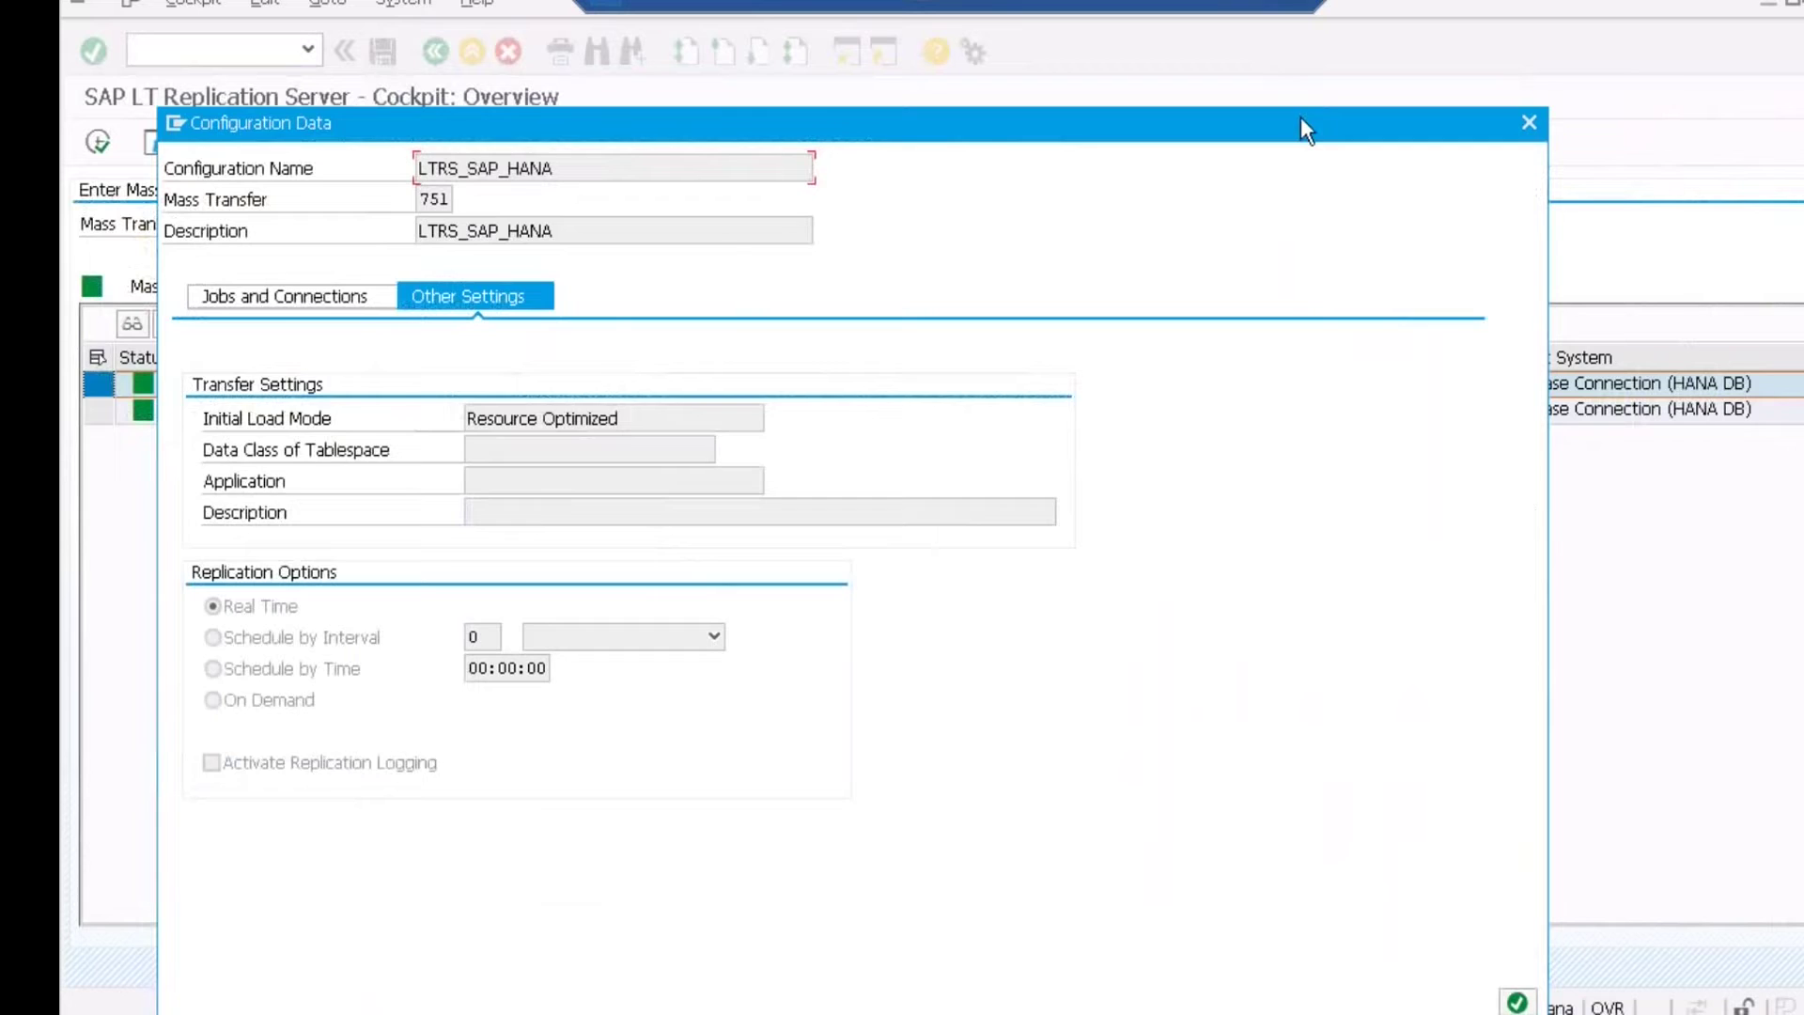
{"action": "left_click_drag", "start_coordinate": [1300, 116], "coordinate": [1051, 230]}
{"action": "left_click", "coordinate": [1276, 231]}
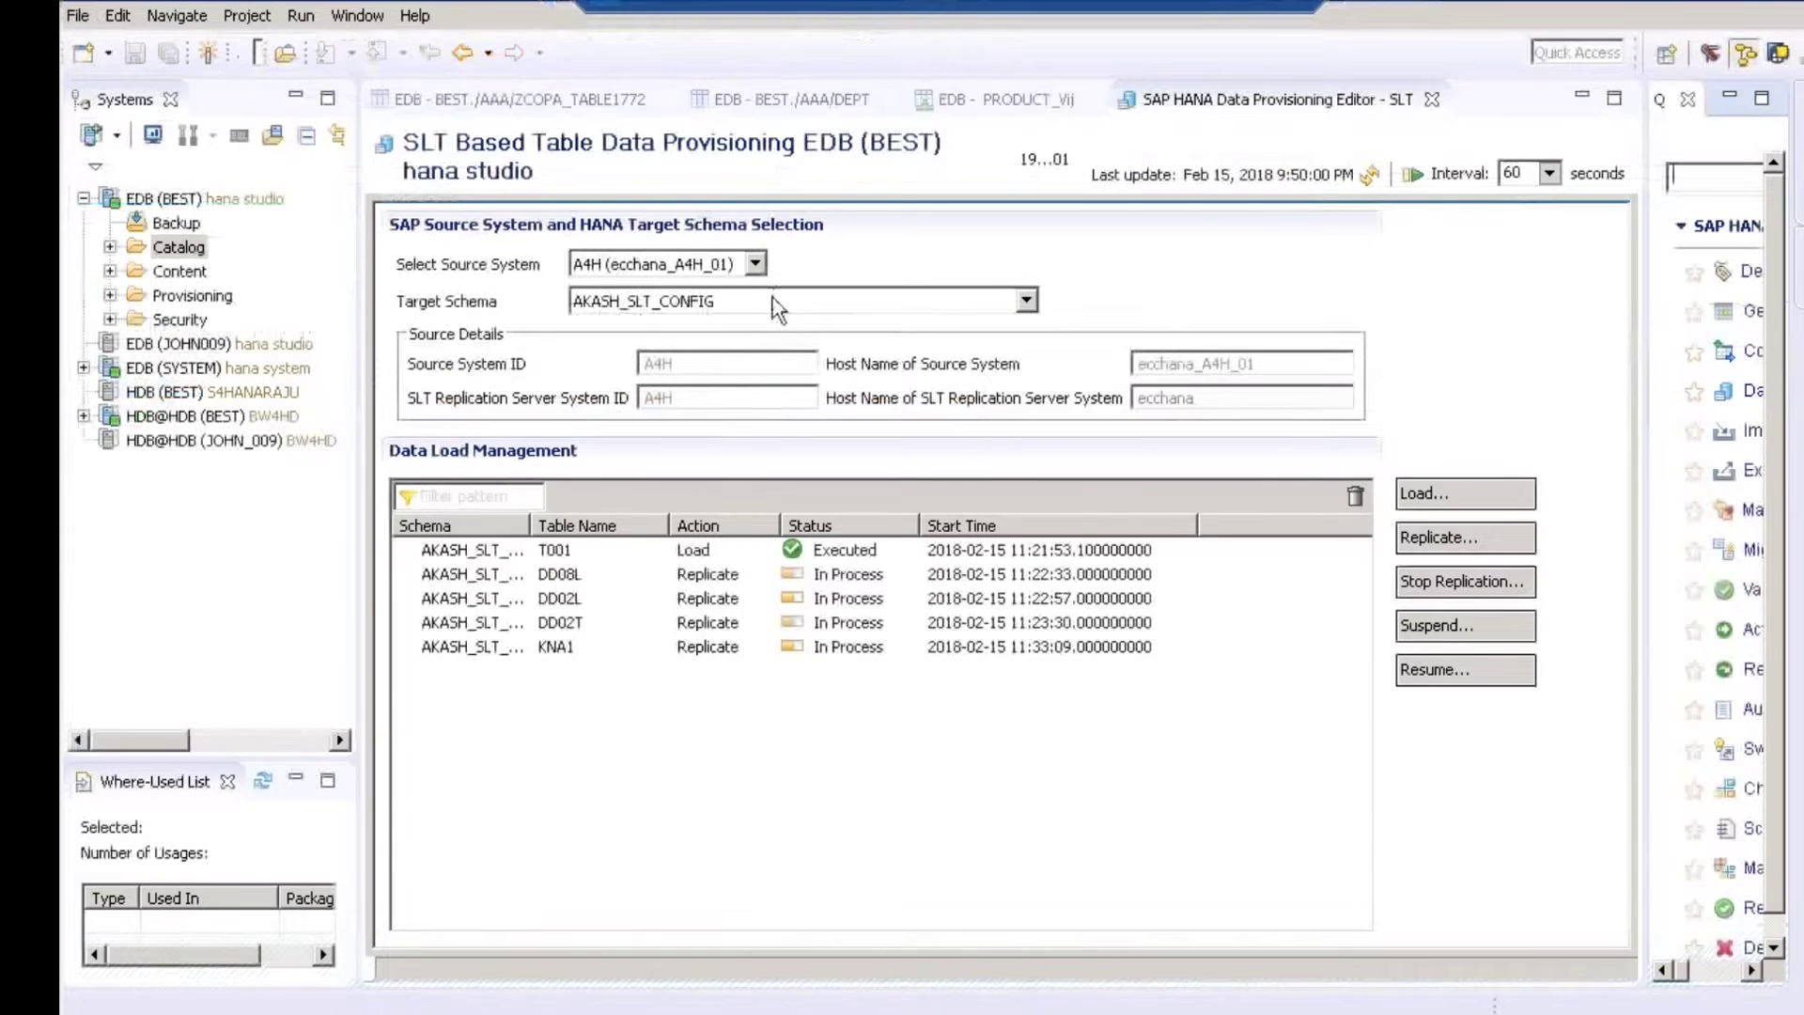
Back in the HANA Studio data provisioning editor, check the target schema choice and widen the editor and the Schema column.
{"action": "left_click", "coordinate": [776, 302]}
{"action": "left_click", "coordinate": [772, 299]}
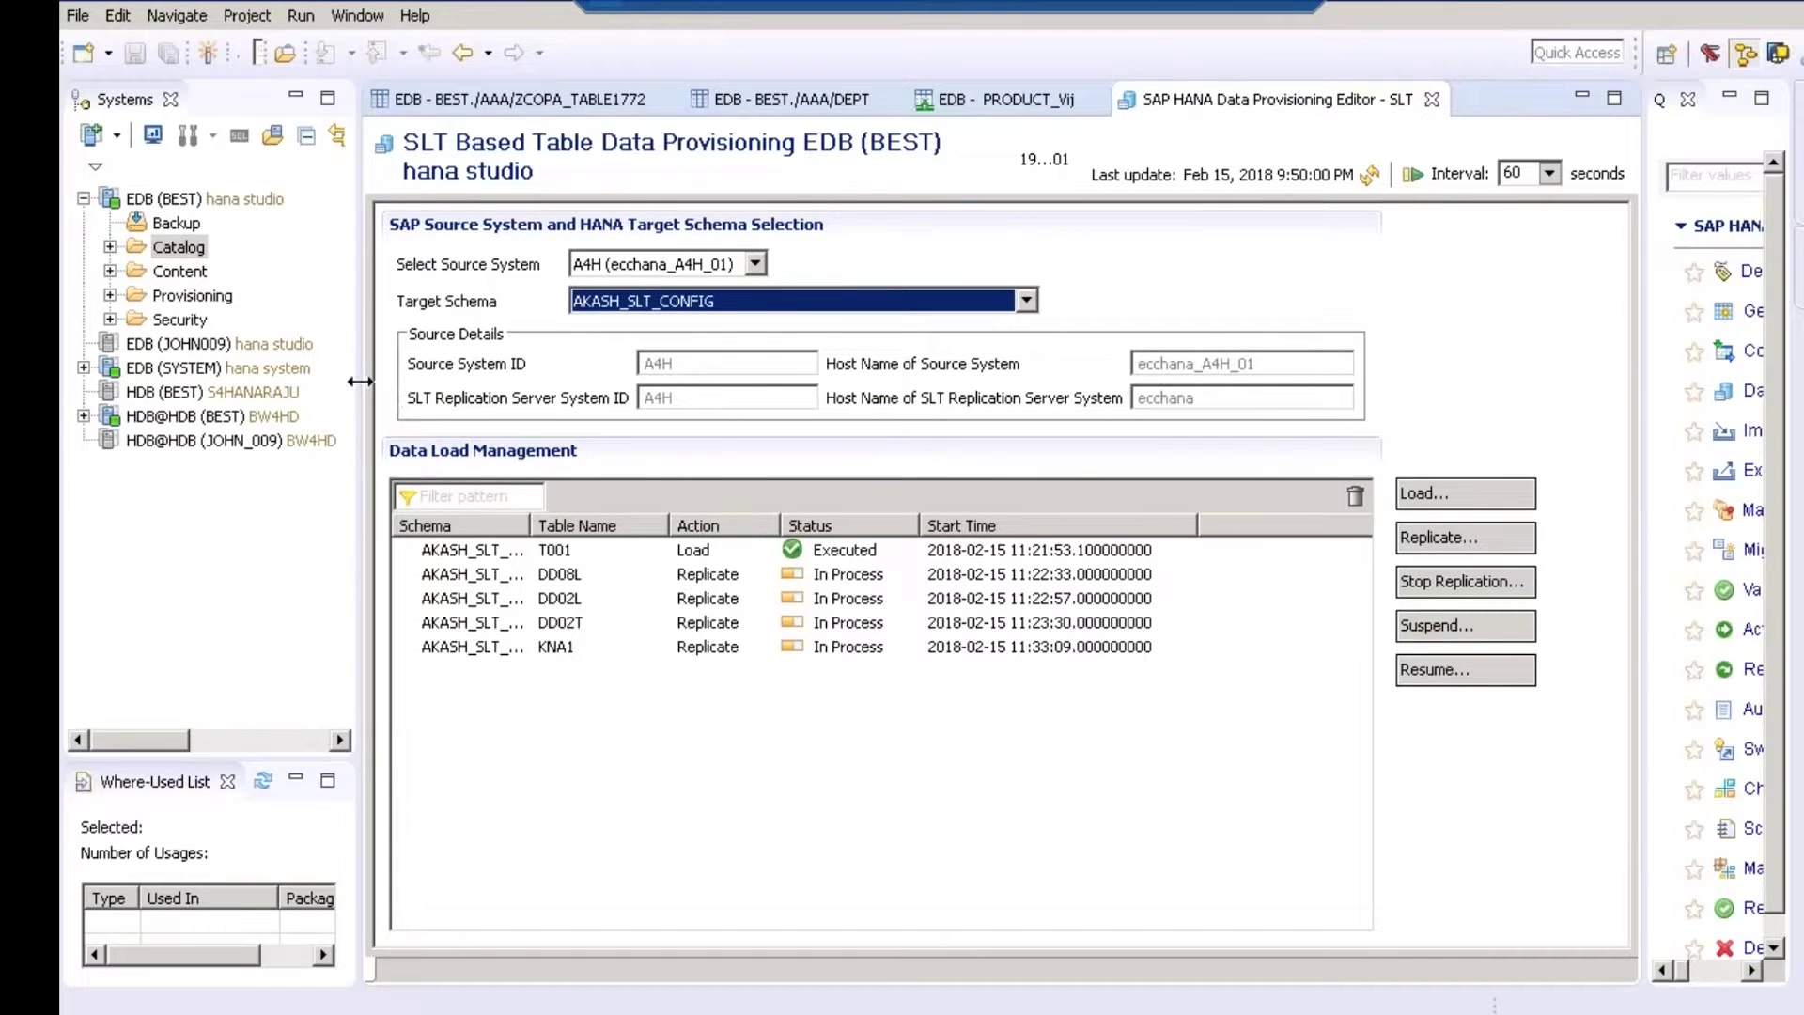
{"action": "left_click_drag", "start_coordinate": [359, 381], "coordinate": [244, 375]}
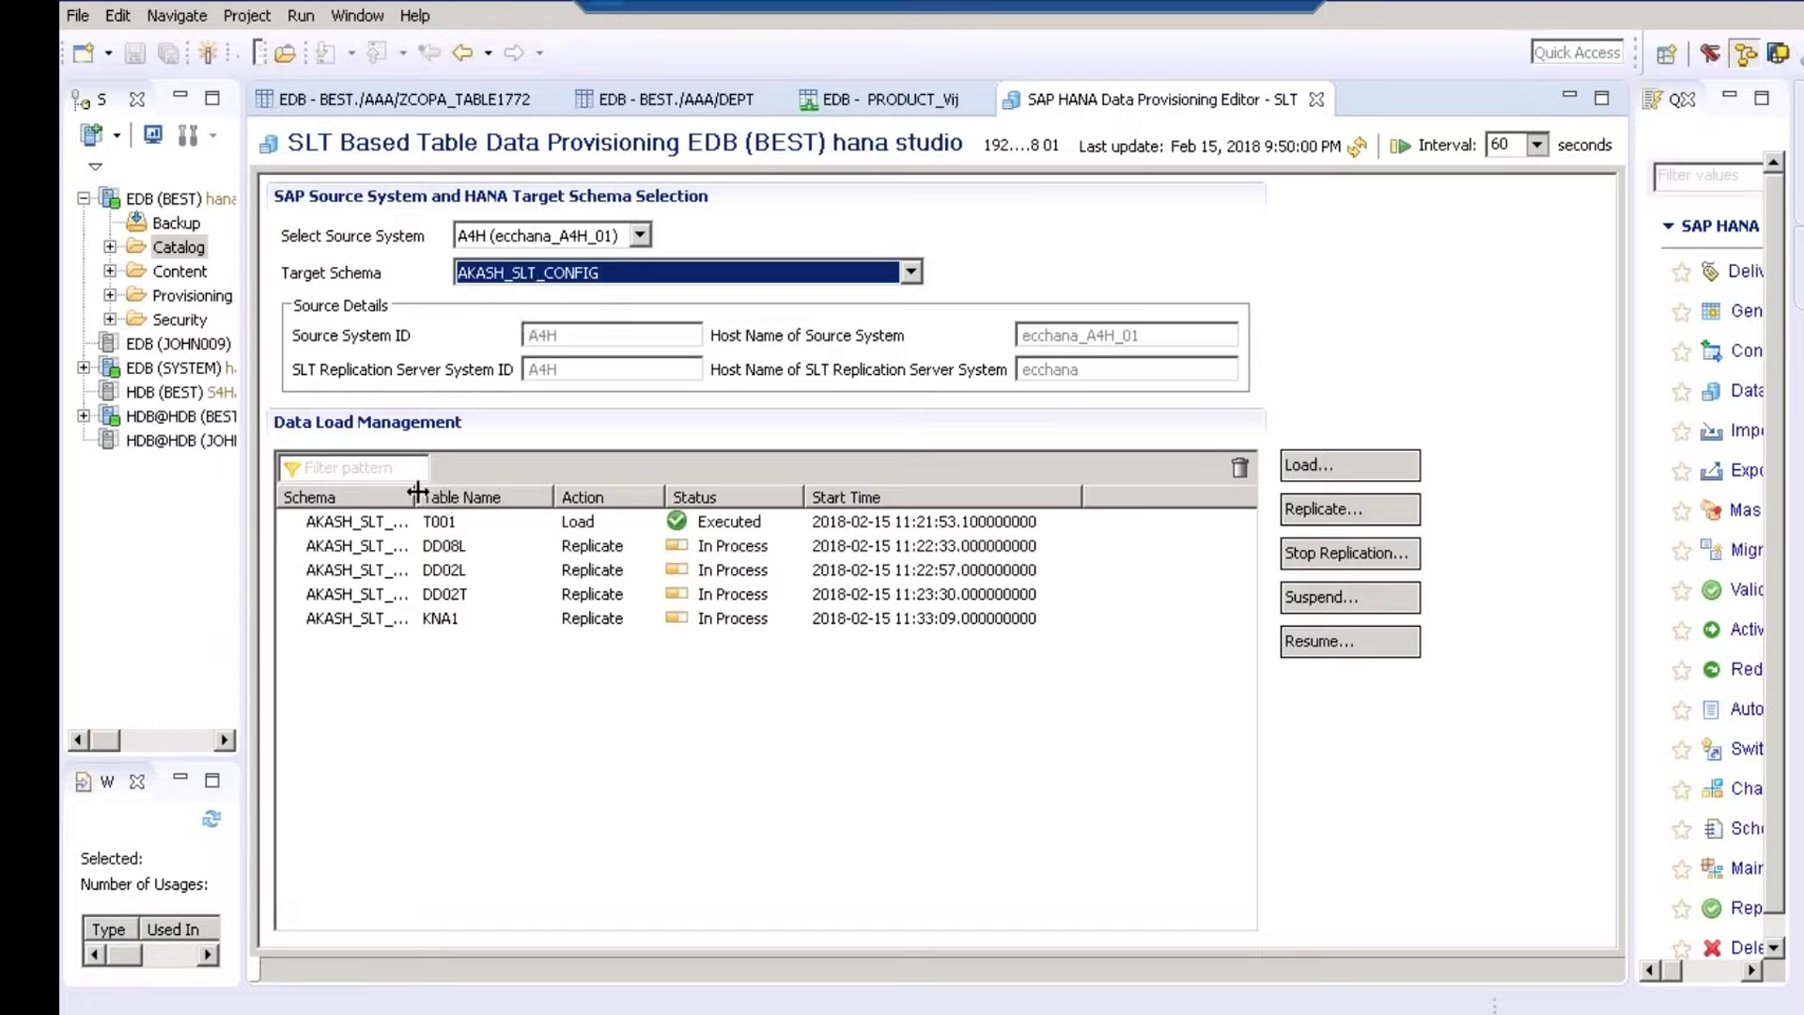
{"action": "left_click_drag", "start_coordinate": [417, 492], "coordinate": [451, 494]}
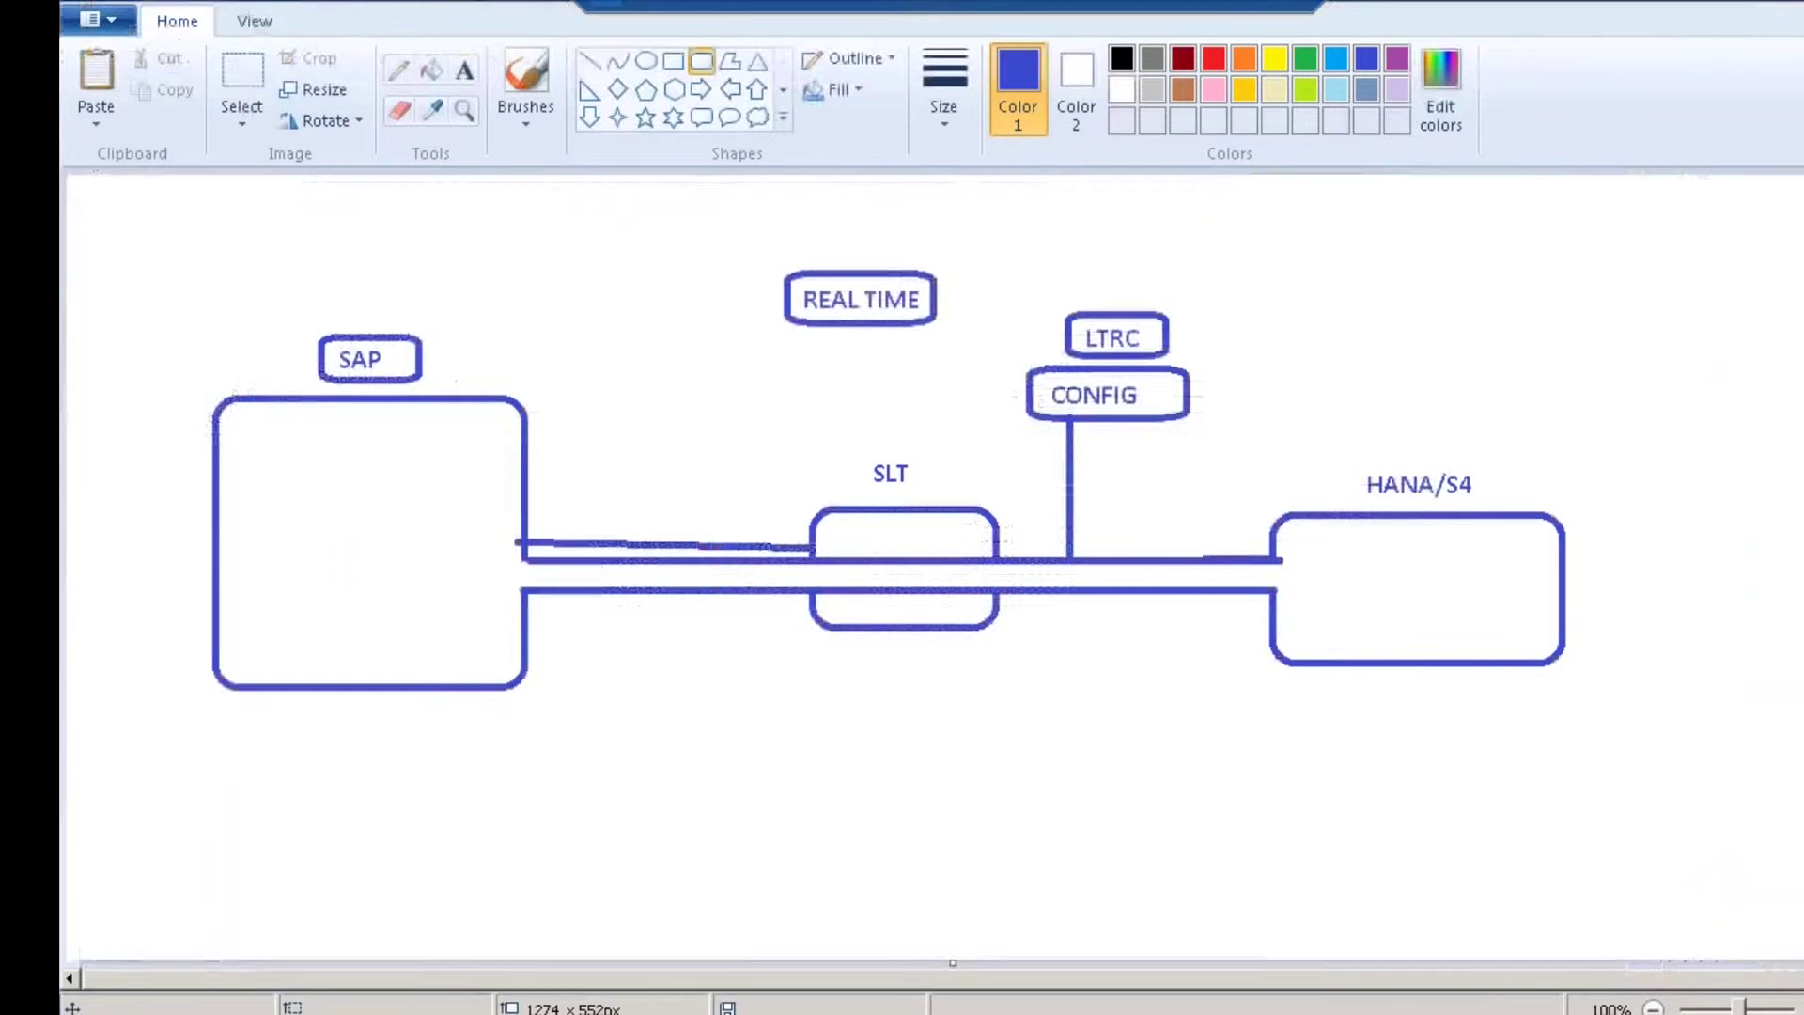
Find MSPAINT among the installed programs and launch a new blank Paint window.
{"action": "key", "text": "super"}
{"action": "type", "text": "sSPAINT"}
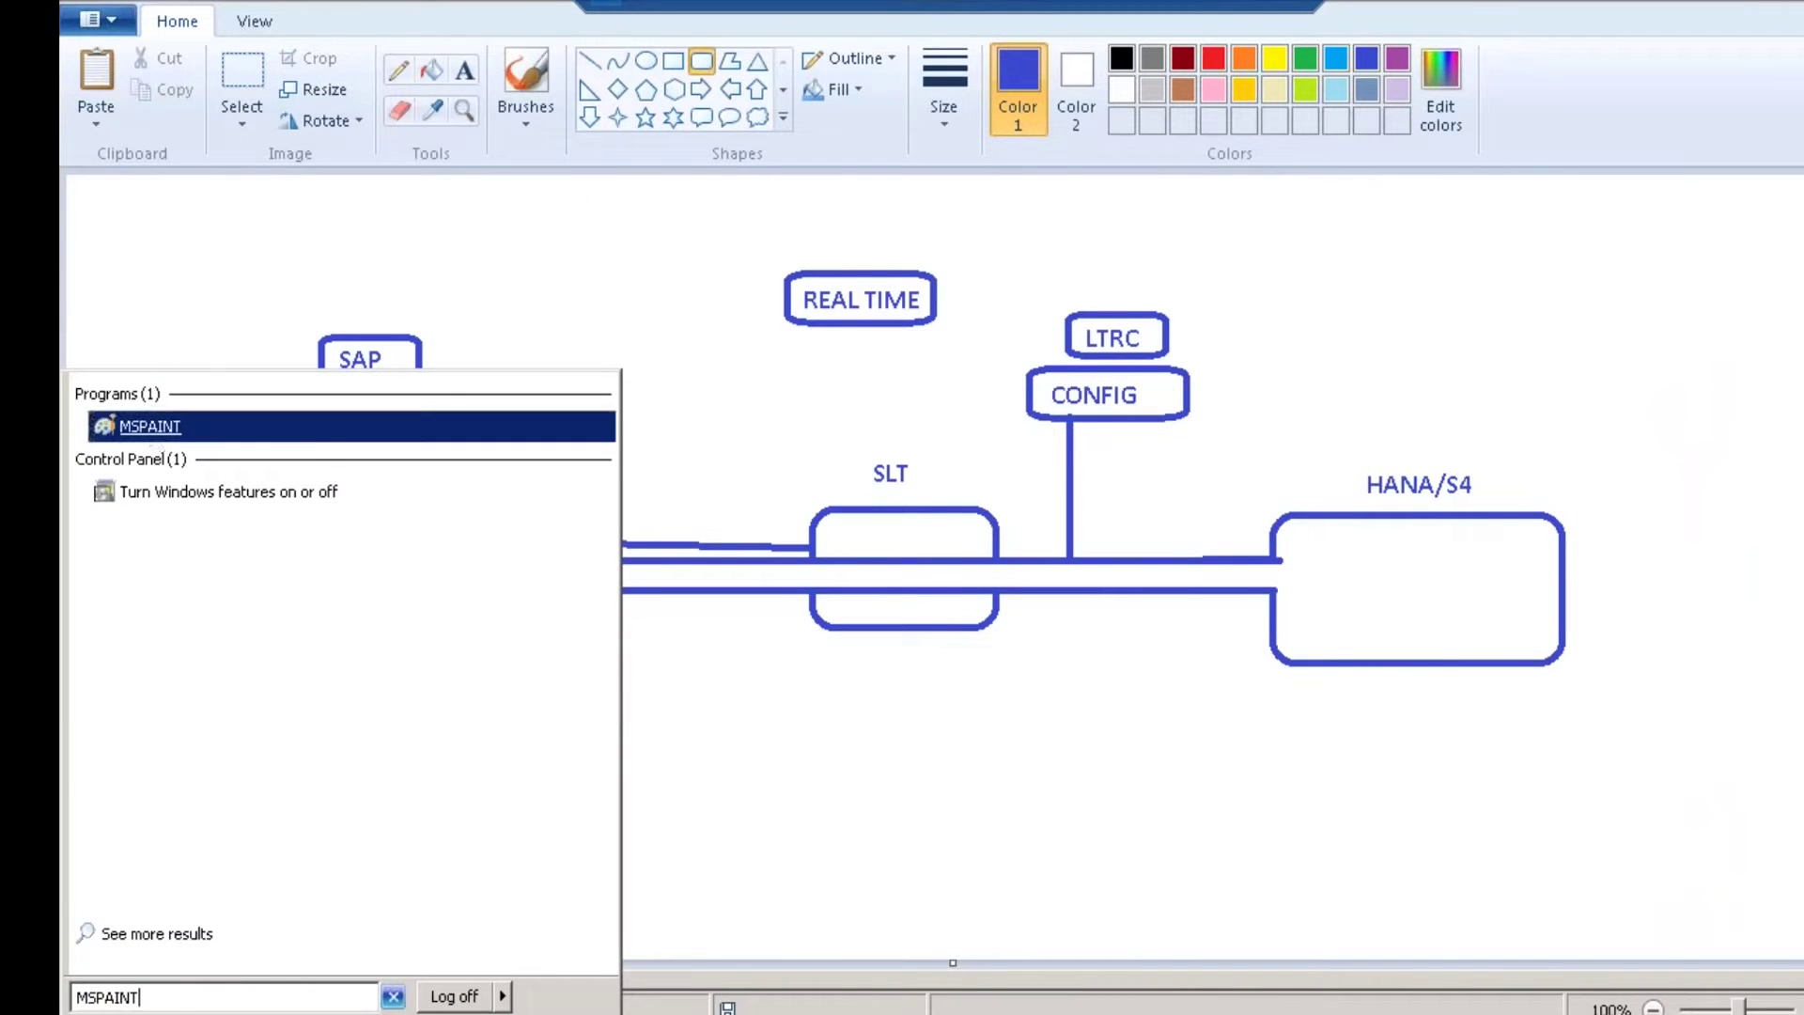
{"action": "left_click", "coordinate": [150, 425]}
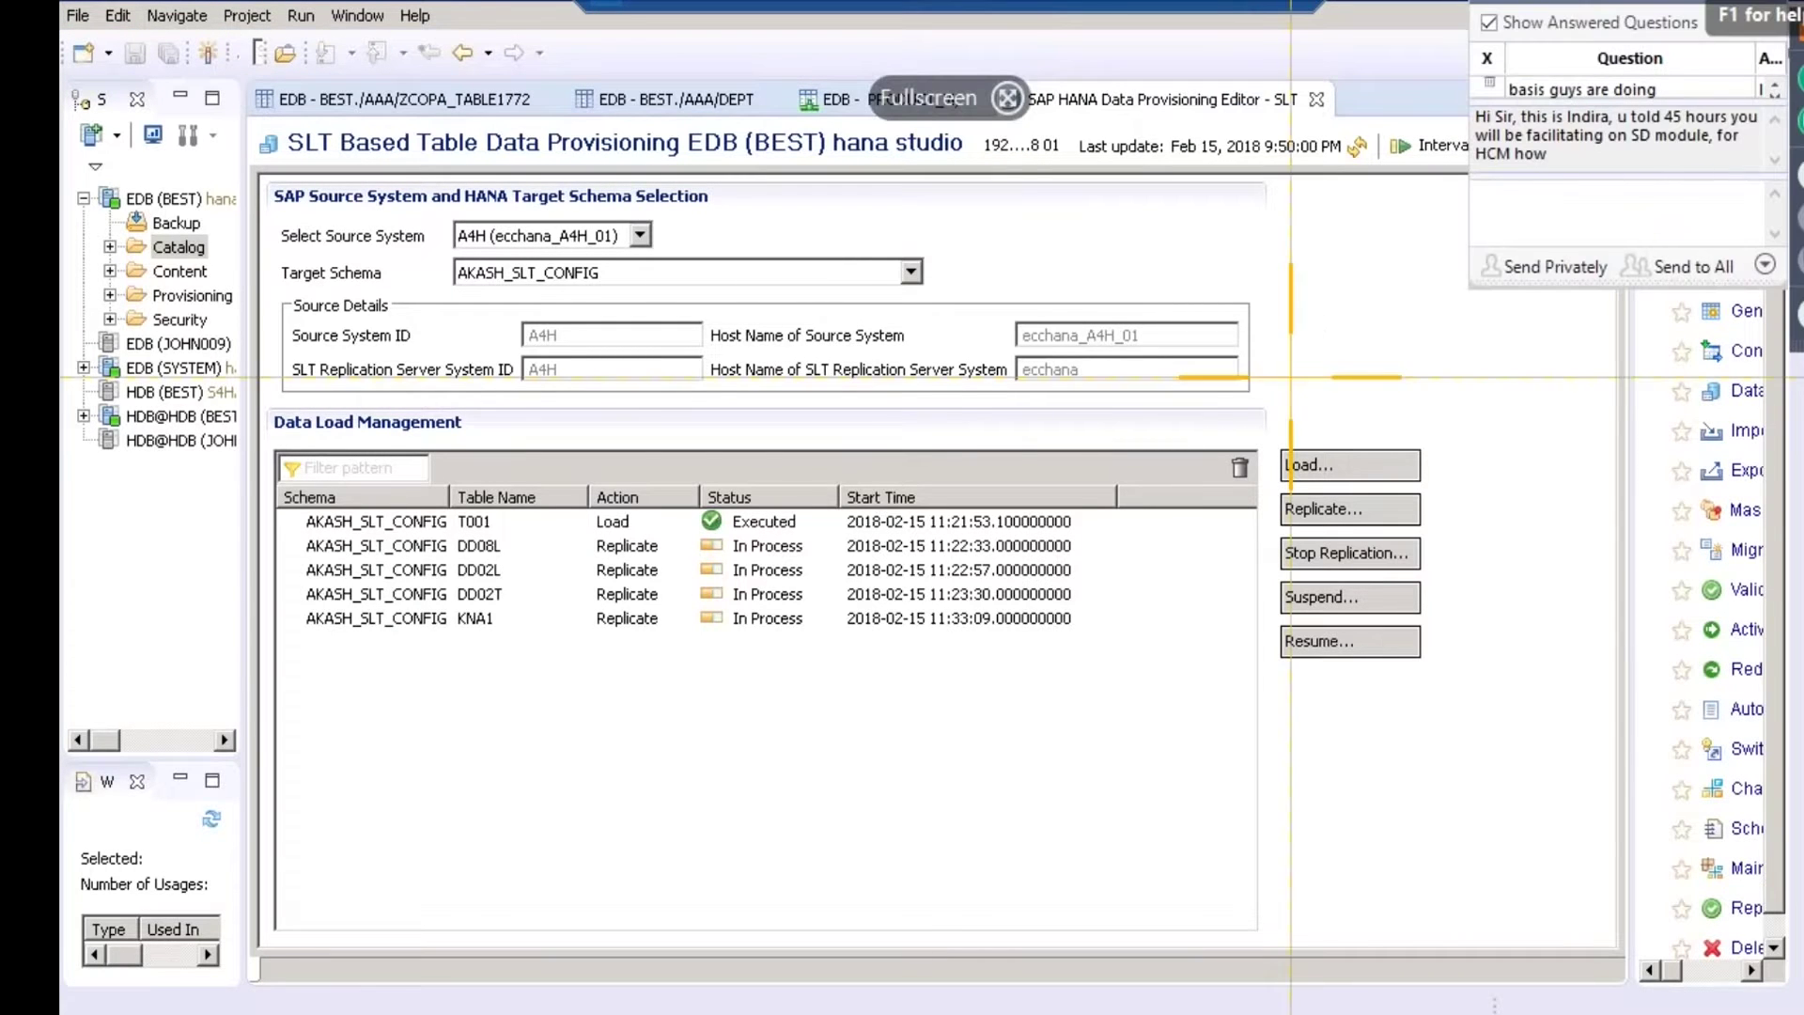
Capture the block of data load buttons from Load to Resume in HANA Studio and copy it to the clipboard.
{"action": "key", "text": "Print"}
{"action": "left_click_drag", "start_coordinate": [1261, 408], "coordinate": [1490, 684]}
{"action": "right_click", "coordinate": [912, 327]}
{"action": "left_click", "coordinate": [950, 339]}
{"action": "left_click", "coordinate": [571, 836]}
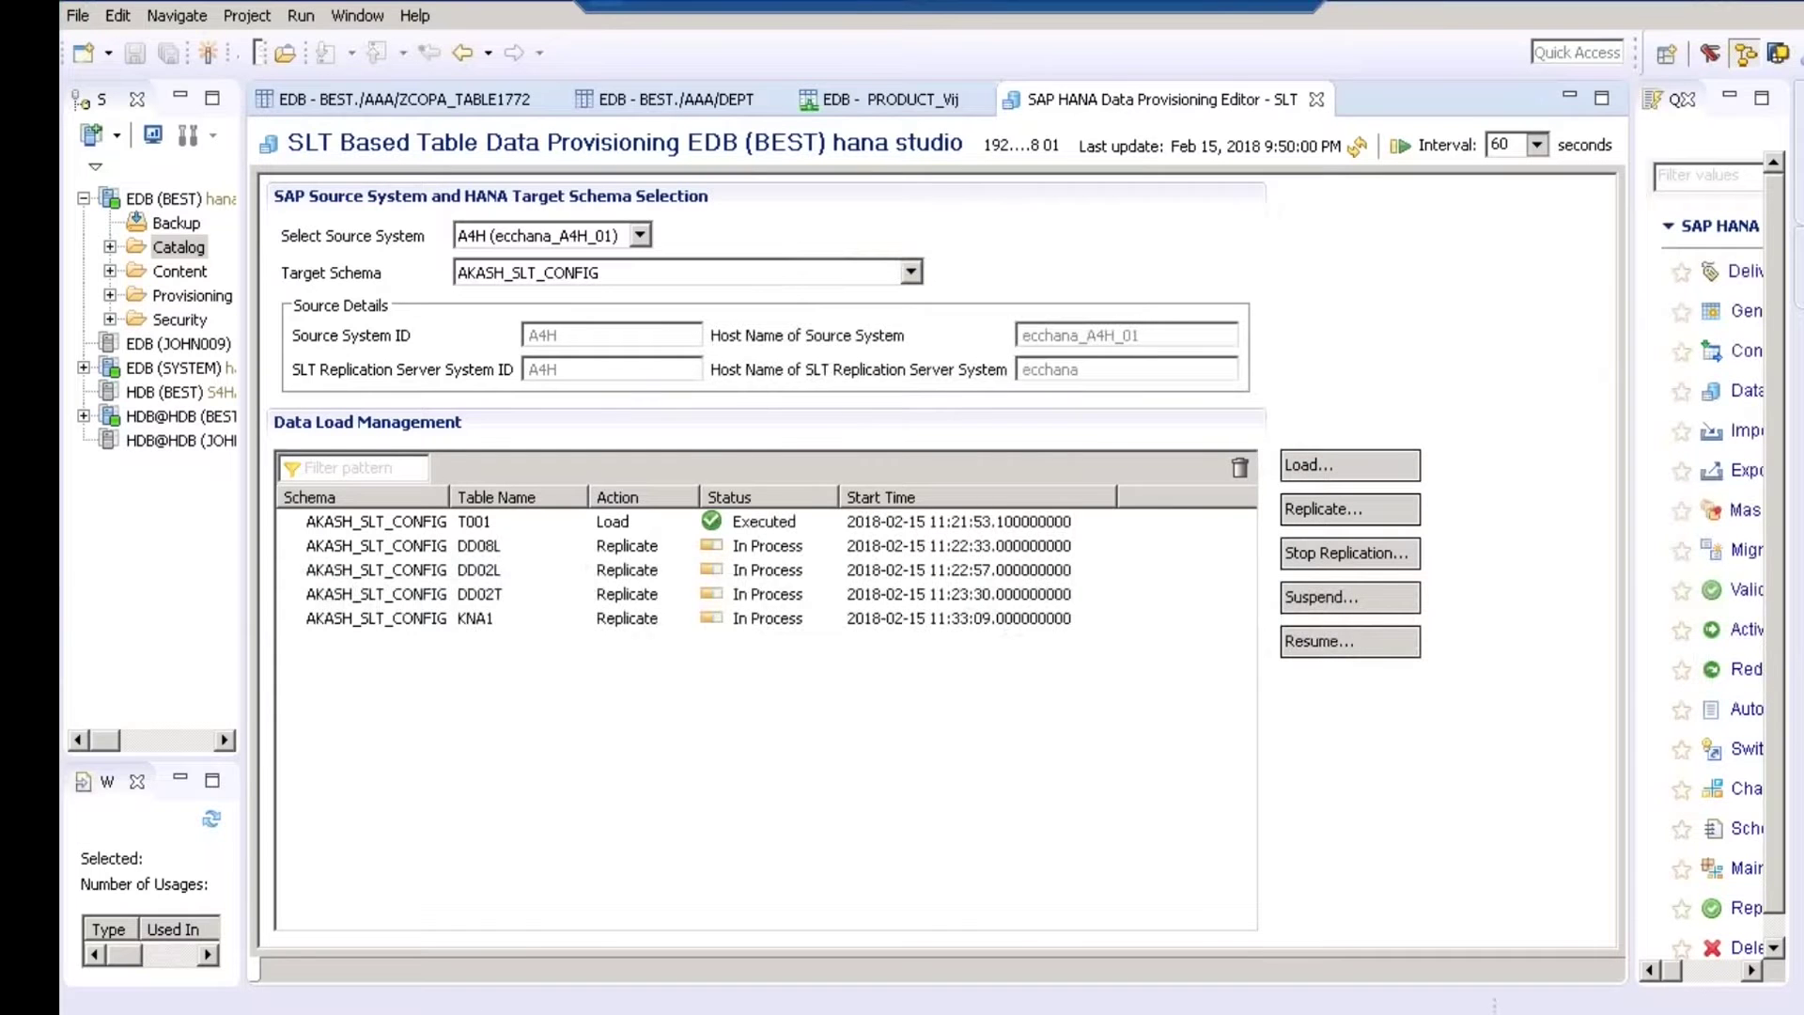
Paste the captured buttons into the blank Paint canvas and move them toward its middle.
{"action": "left_click", "coordinate": [404, 994]}
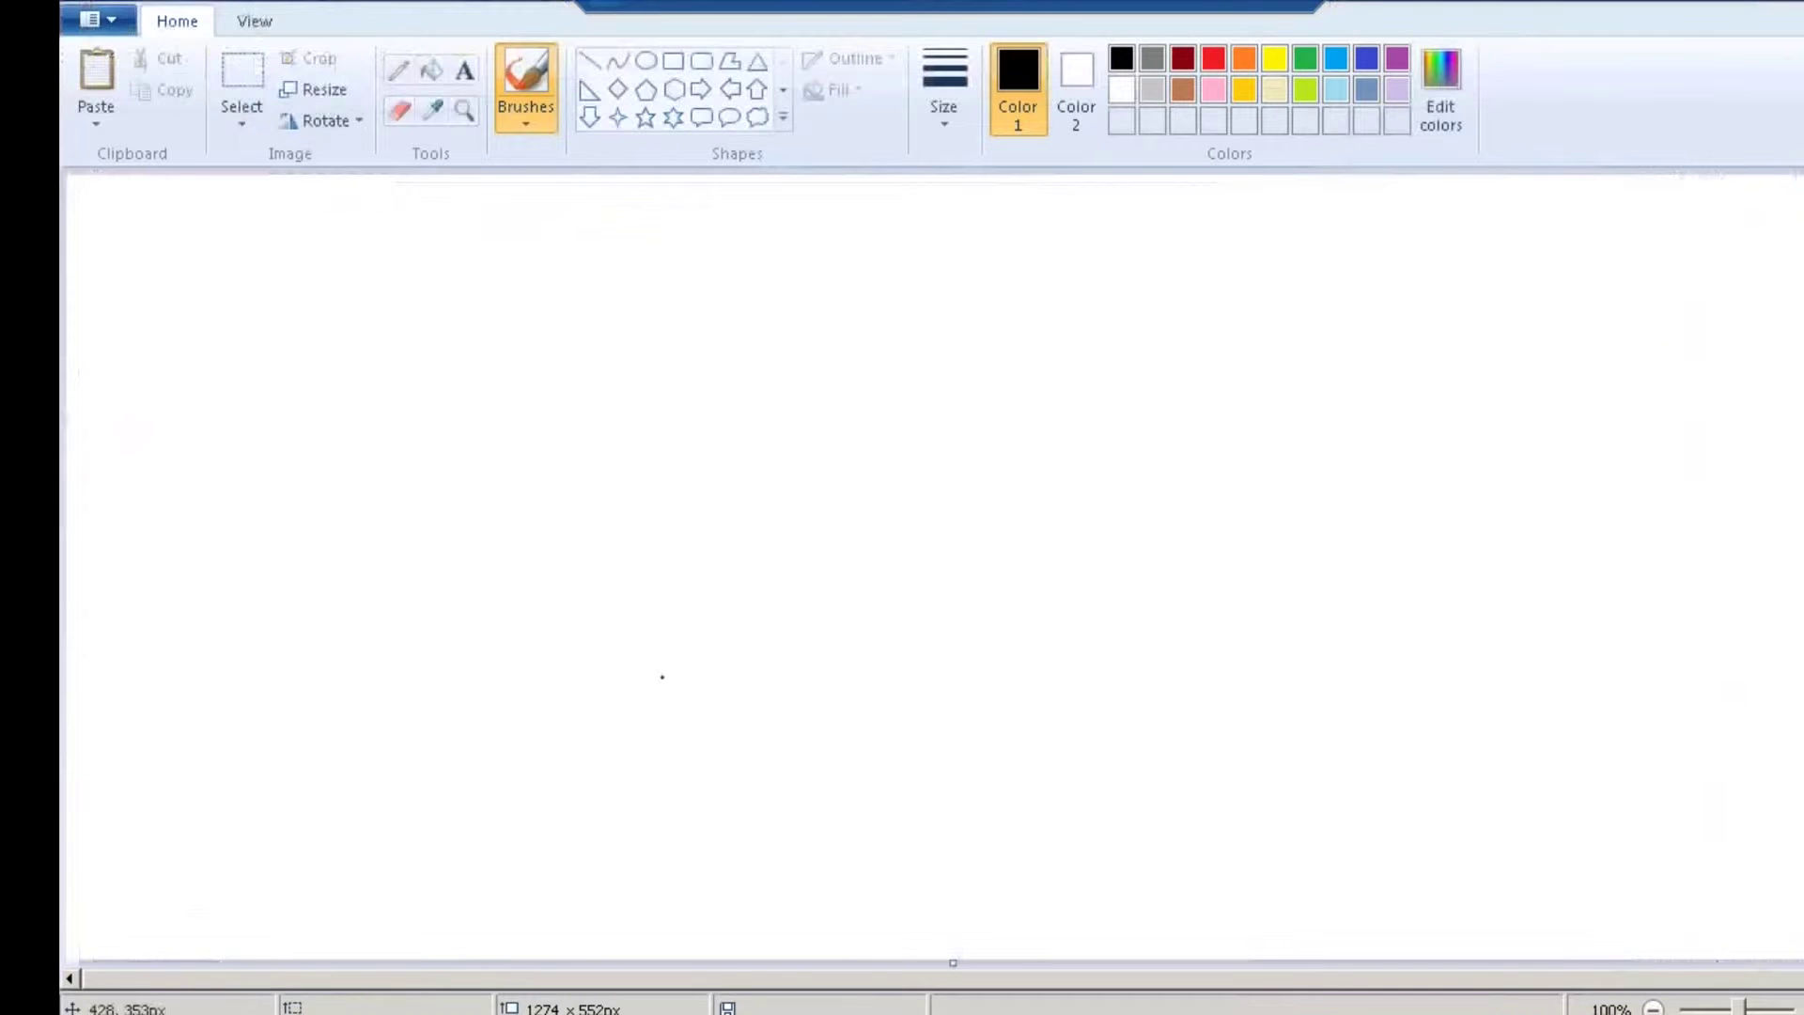
{"action": "key", "text": "ctrl+v"}
{"action": "left_click_drag", "start_coordinate": [104, 250], "coordinate": [751, 461]}
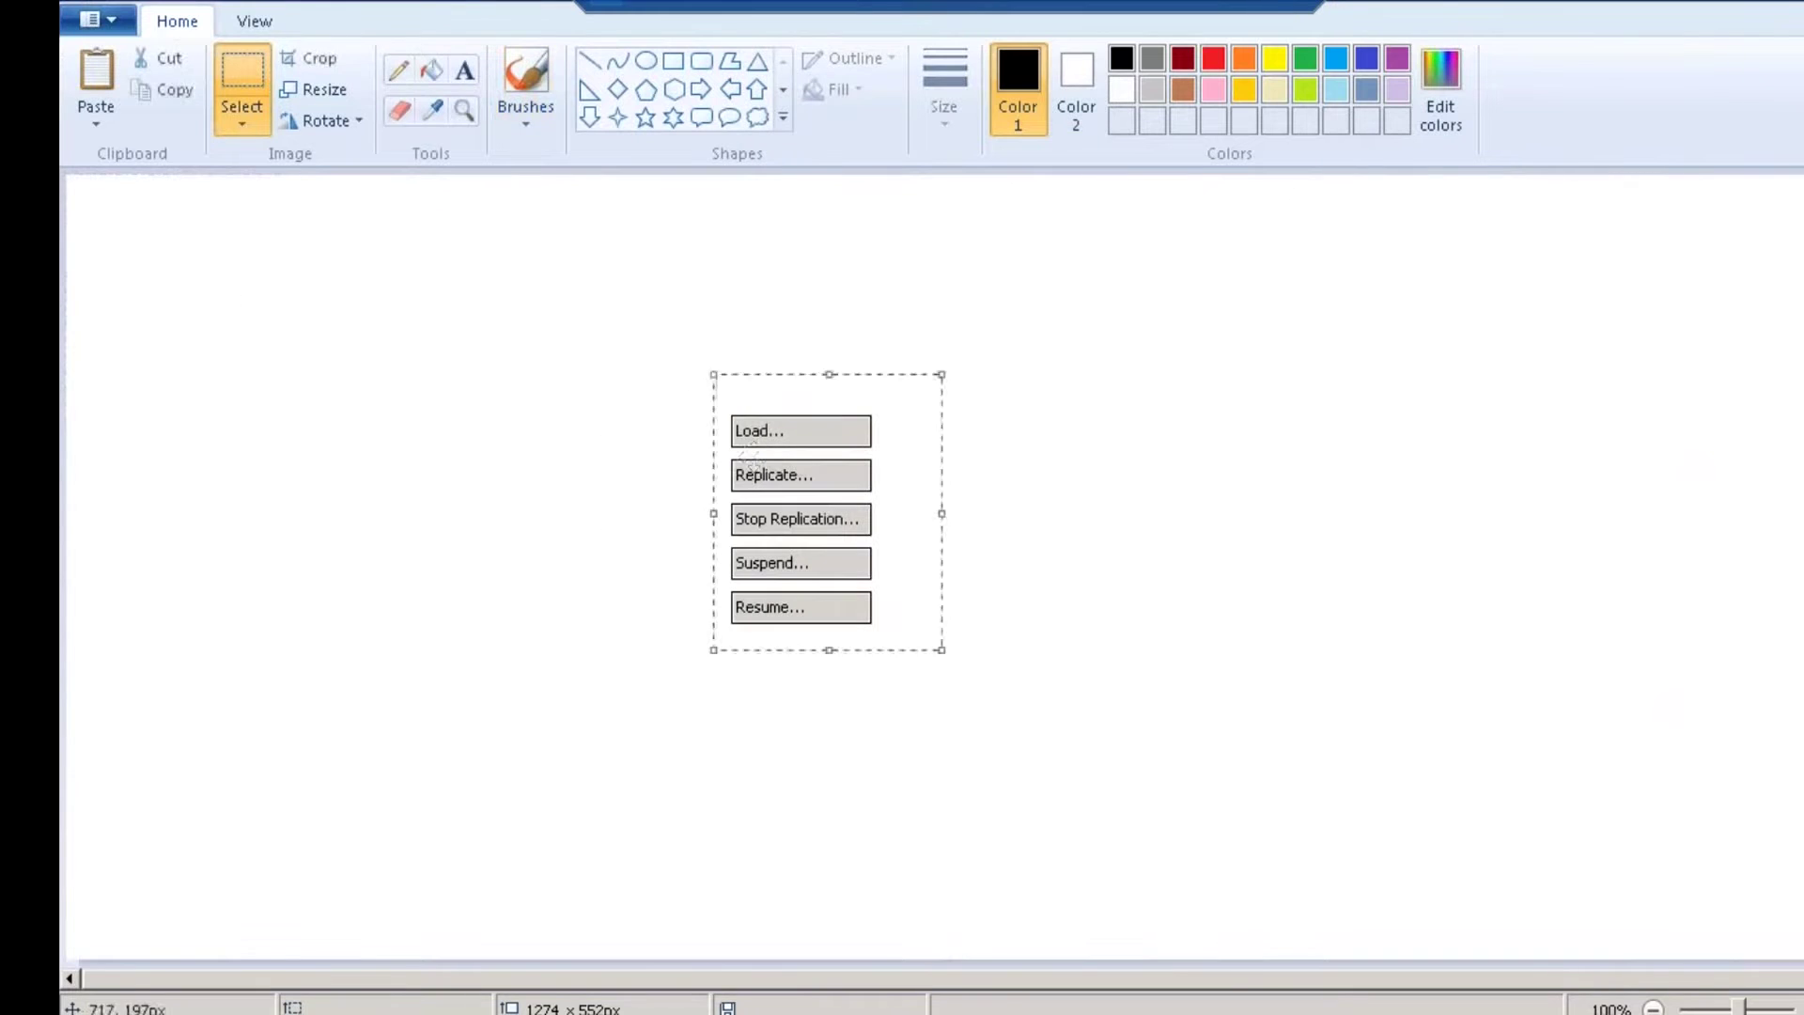
Frame the pasted buttons with a blue rectangle, undoing the black one drawn first.
{"action": "left_click", "coordinate": [673, 61]}
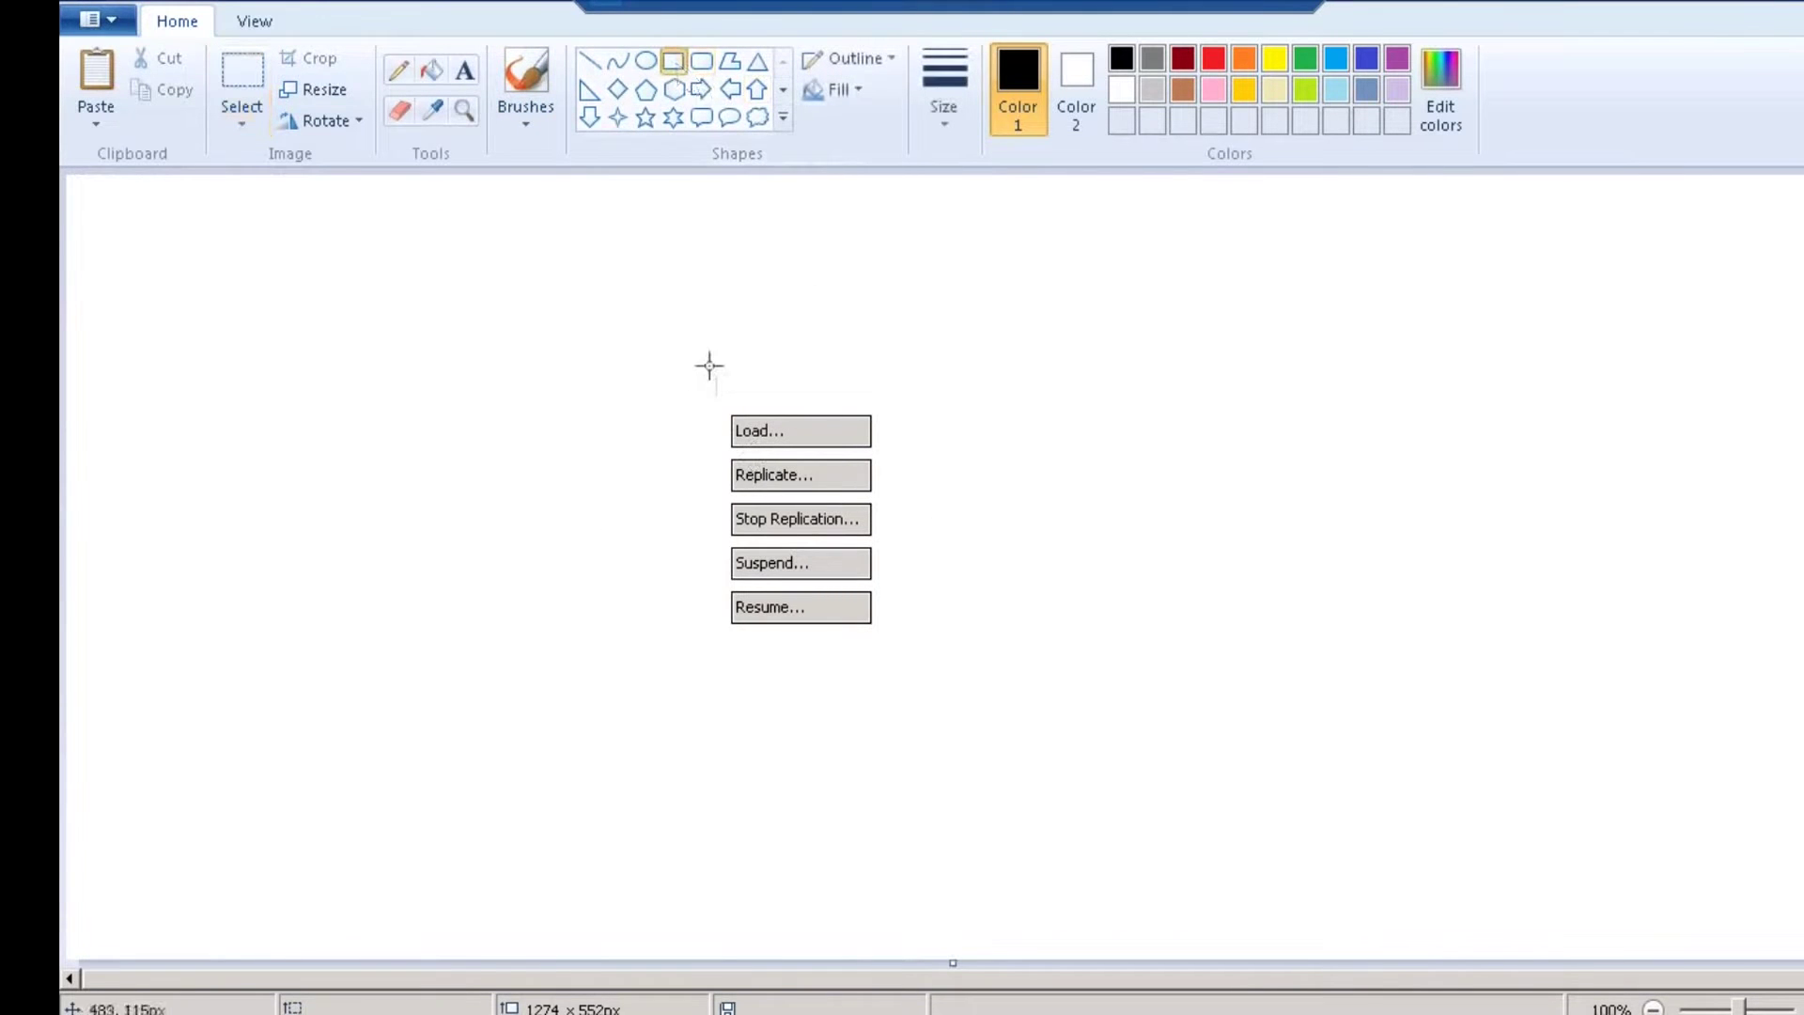
{"action": "mouse_move", "coordinate": [686, 367]}
{"action": "left_mouse_down"}
{"action": "mouse_move", "coordinate": [930, 624]}
{"action": "mouse_move", "coordinate": [929, 668]}
{"action": "left_mouse_up"}
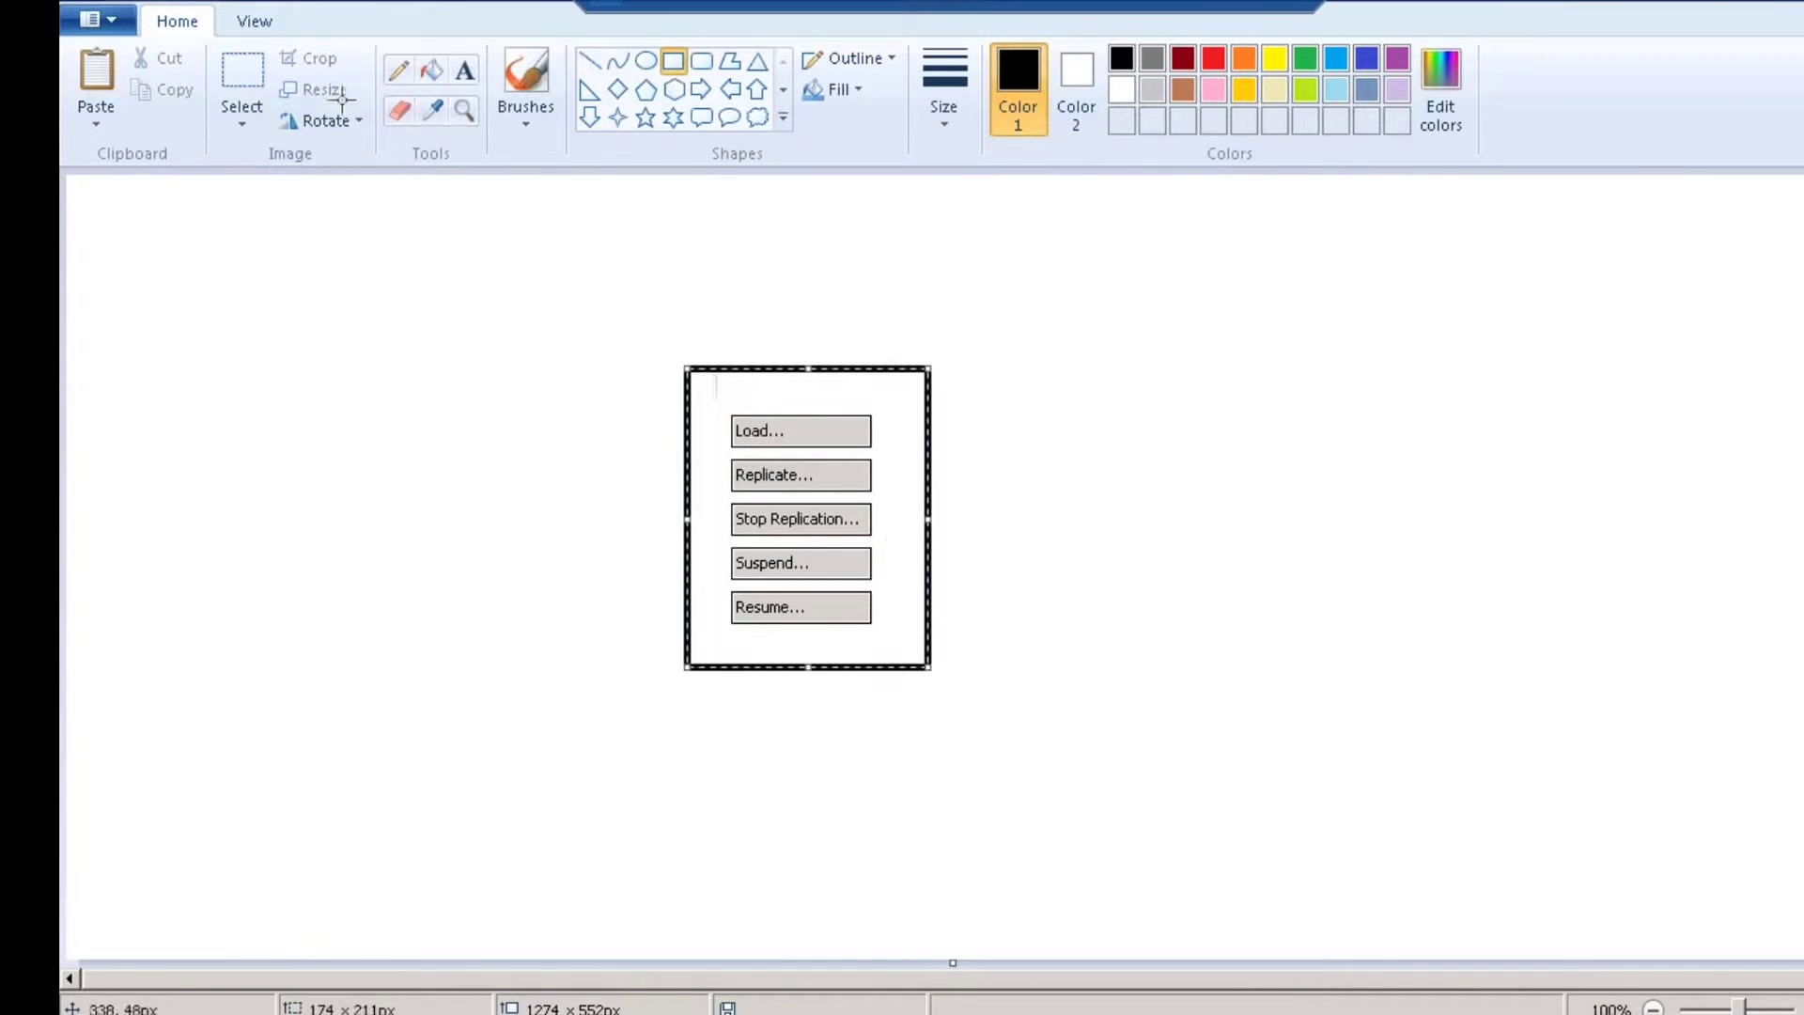
{"action": "key", "text": "ctrl+z"}
{"action": "left_click", "coordinate": [1367, 60]}
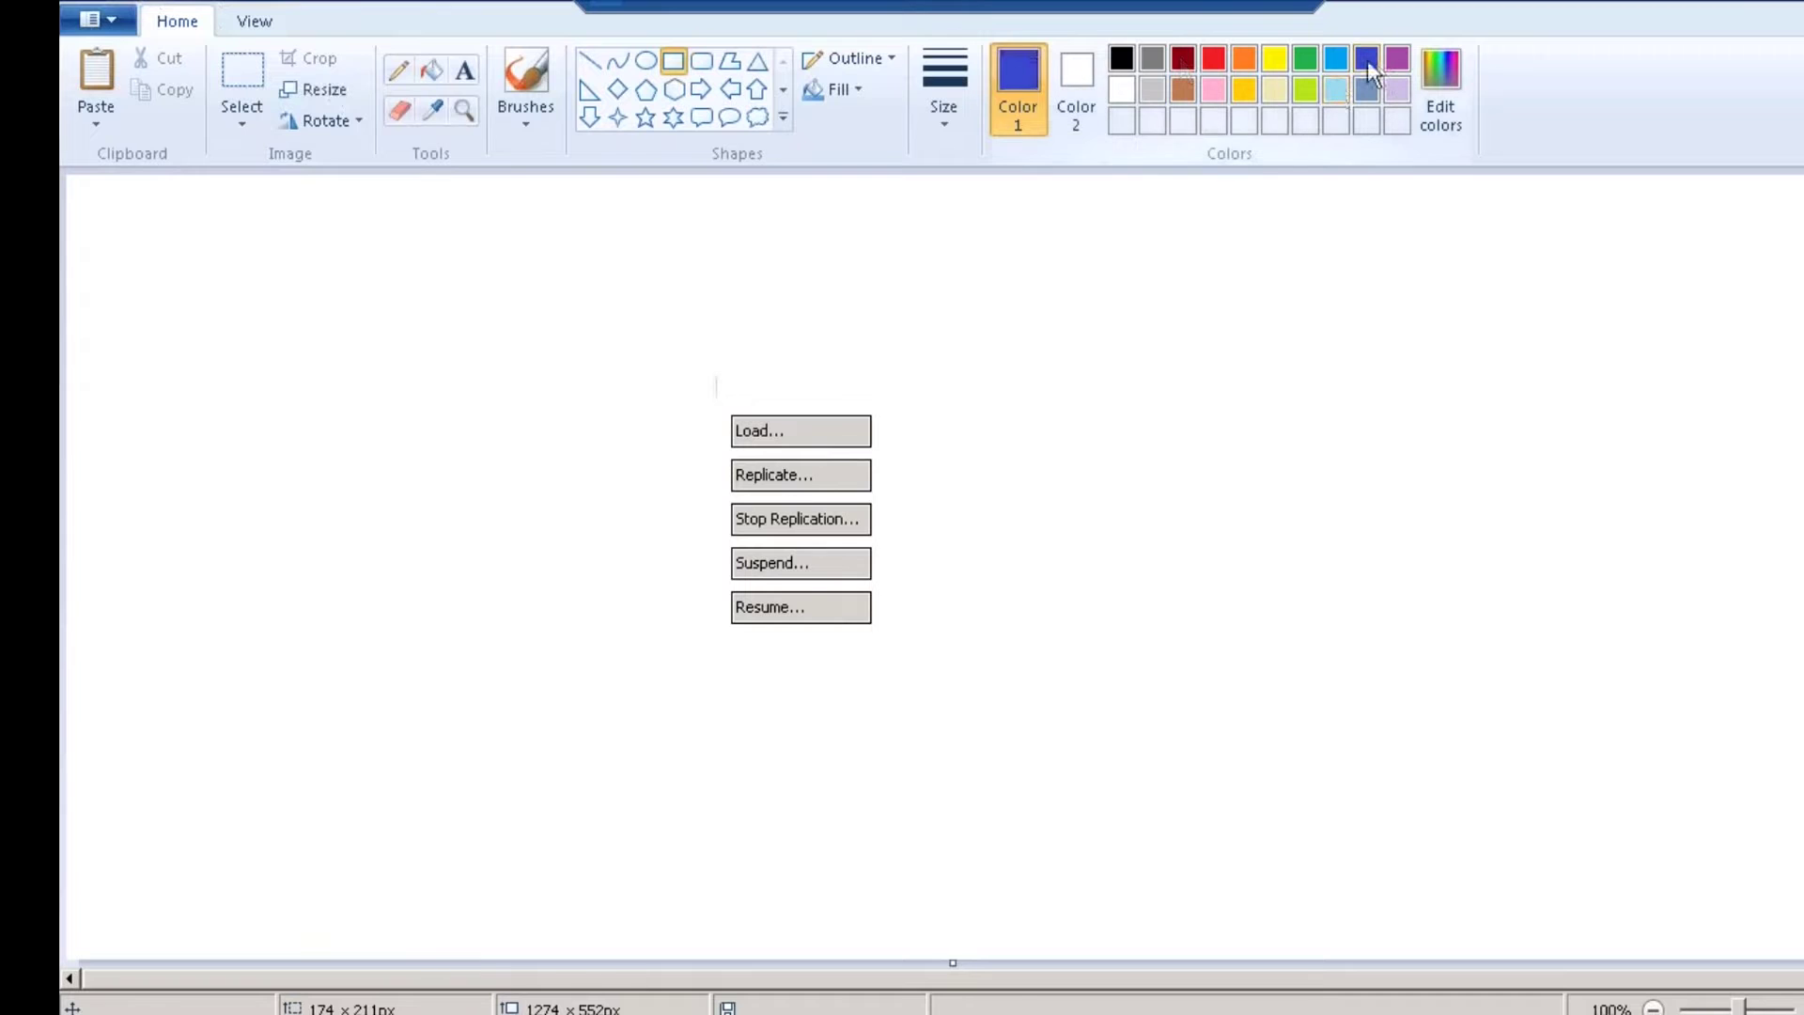
{"action": "left_click_drag", "start_coordinate": [667, 385], "coordinate": [934, 658]}
Move the blue-framed button group to the upper-left corner of the canvas.
{"action": "left_click", "coordinate": [241, 73]}
{"action": "left_click_drag", "start_coordinate": [638, 360], "coordinate": [958, 657]}
{"action": "left_click_drag", "start_coordinate": [798, 475], "coordinate": [247, 291]}
{"action": "left_click", "coordinate": [449, 271]}
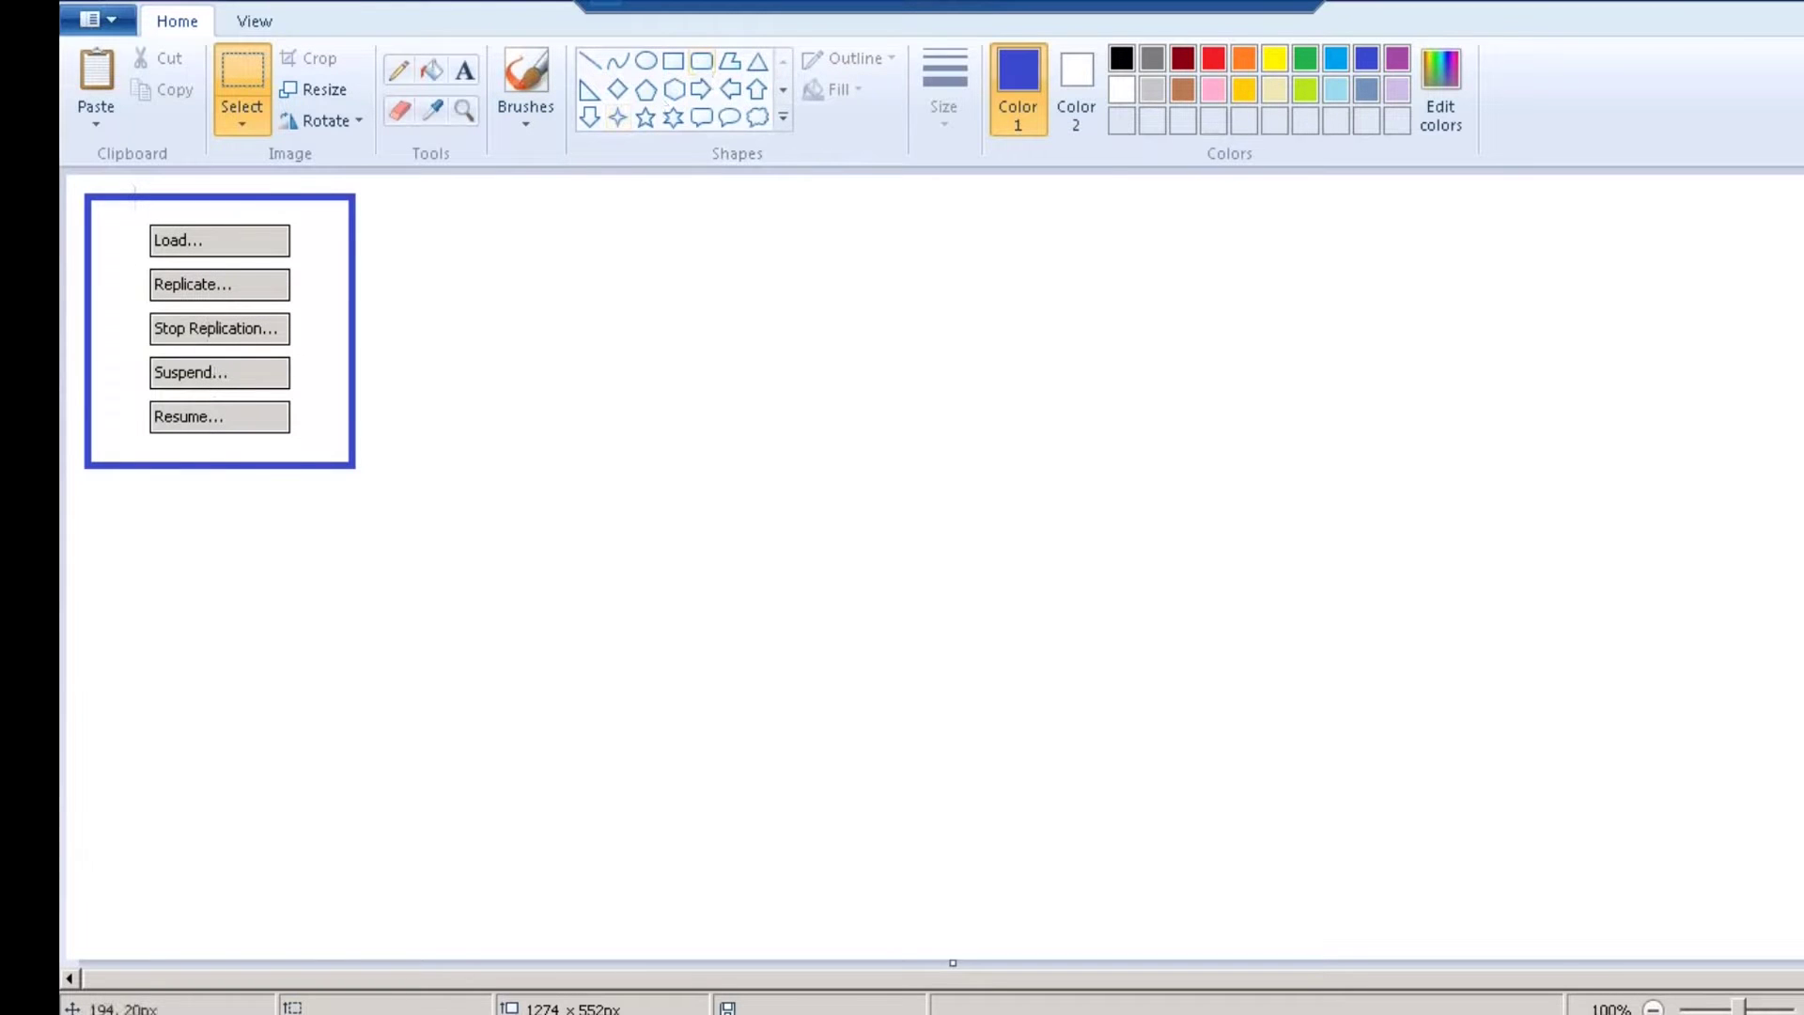
Outline the Load button with a blue rounded rectangle and place a copy of it at the canvas's upper middle.
{"action": "left_click", "coordinate": [701, 61]}
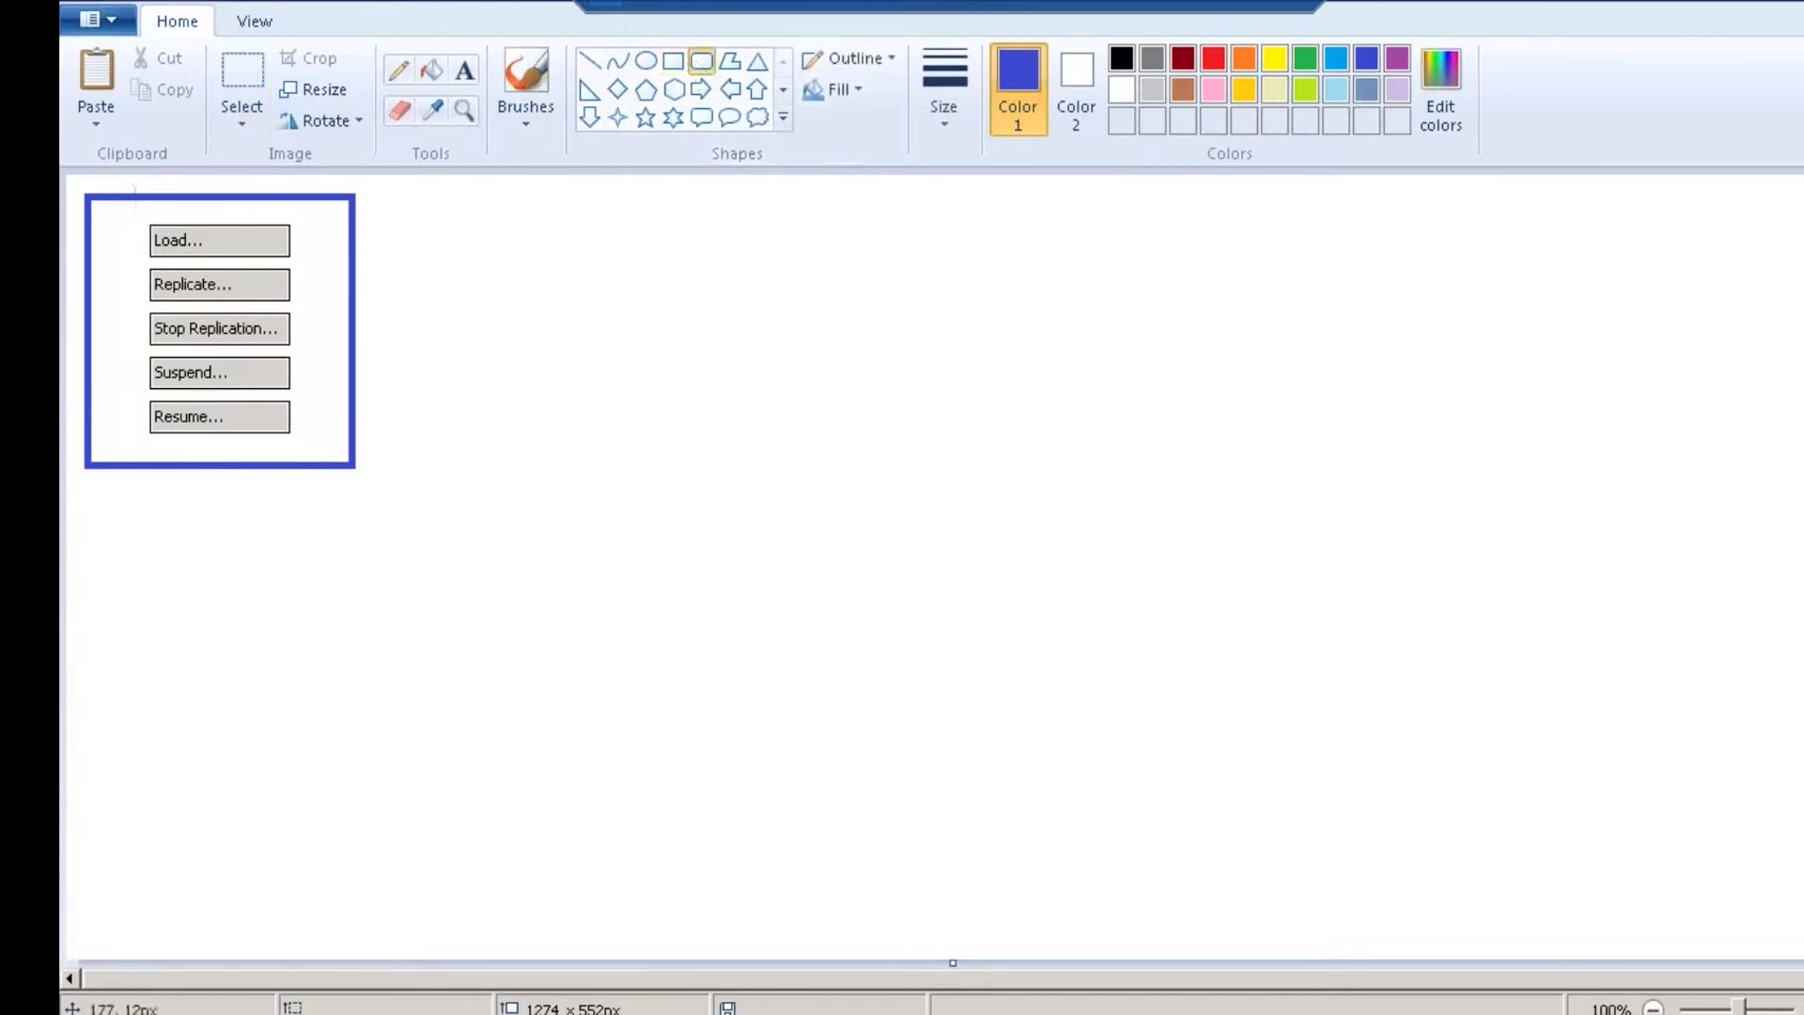
{"action": "left_click_drag", "start_coordinate": [136, 222], "coordinate": [305, 259]}
{"action": "left_click", "coordinate": [250, 73]}
{"action": "left_click_drag", "start_coordinate": [125, 205], "coordinate": [313, 267]}
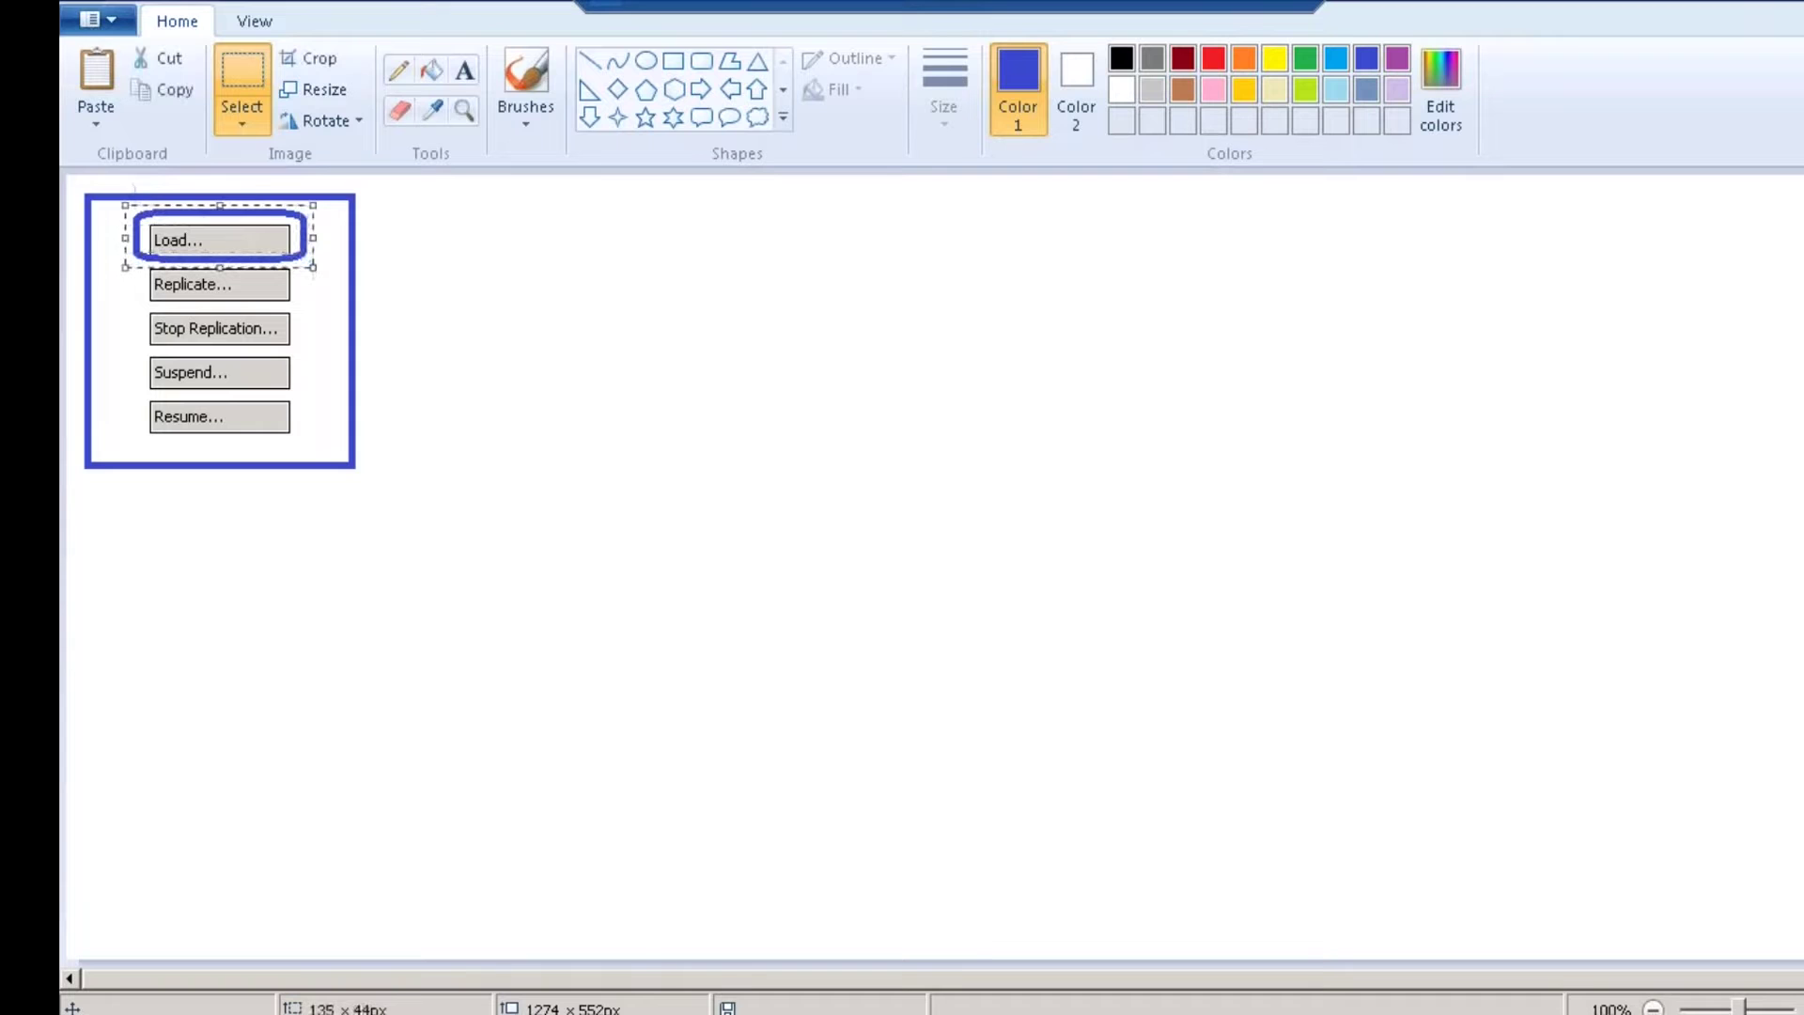
{"action": "key", "text": "ctrl+c"}
{"action": "key", "text": "ctrl+v"}
{"action": "left_click_drag", "start_coordinate": [132, 193], "coordinate": [779, 237]}
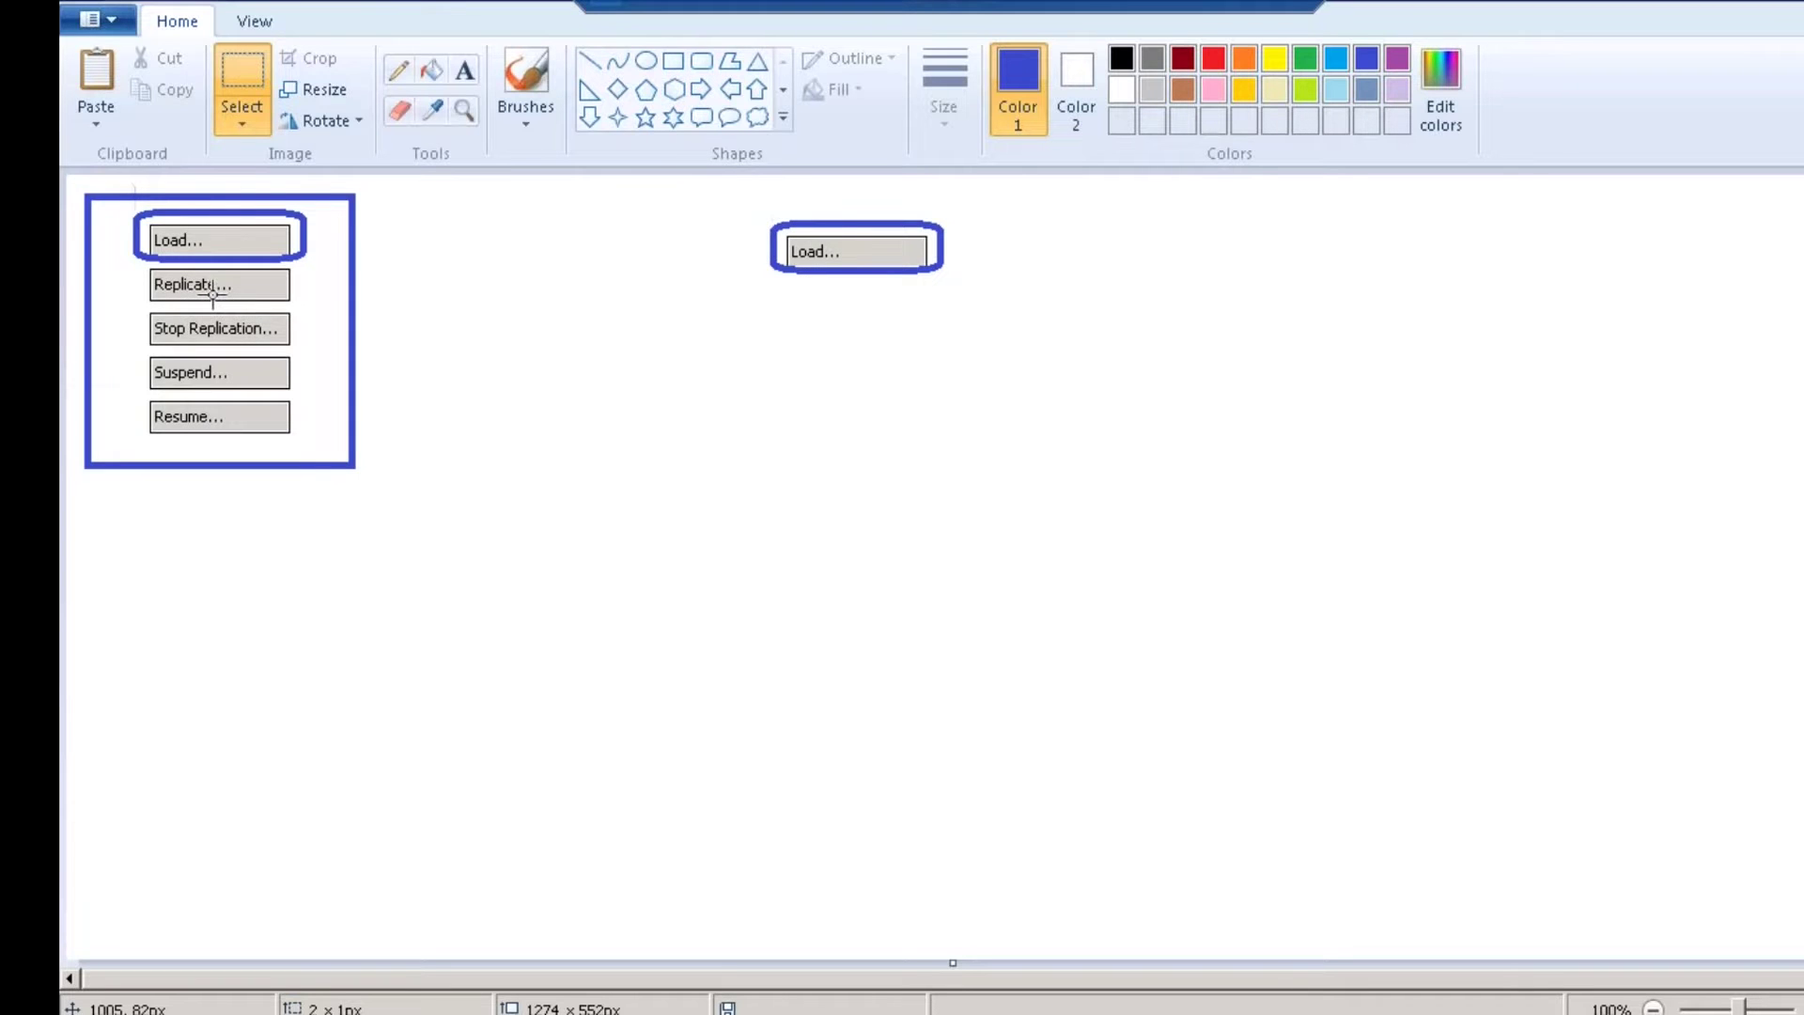
Draw a rounded rectangle about 136 by 156 px below and beside the button group, and label it SAP above.
{"action": "left_click", "coordinate": [699, 63]}
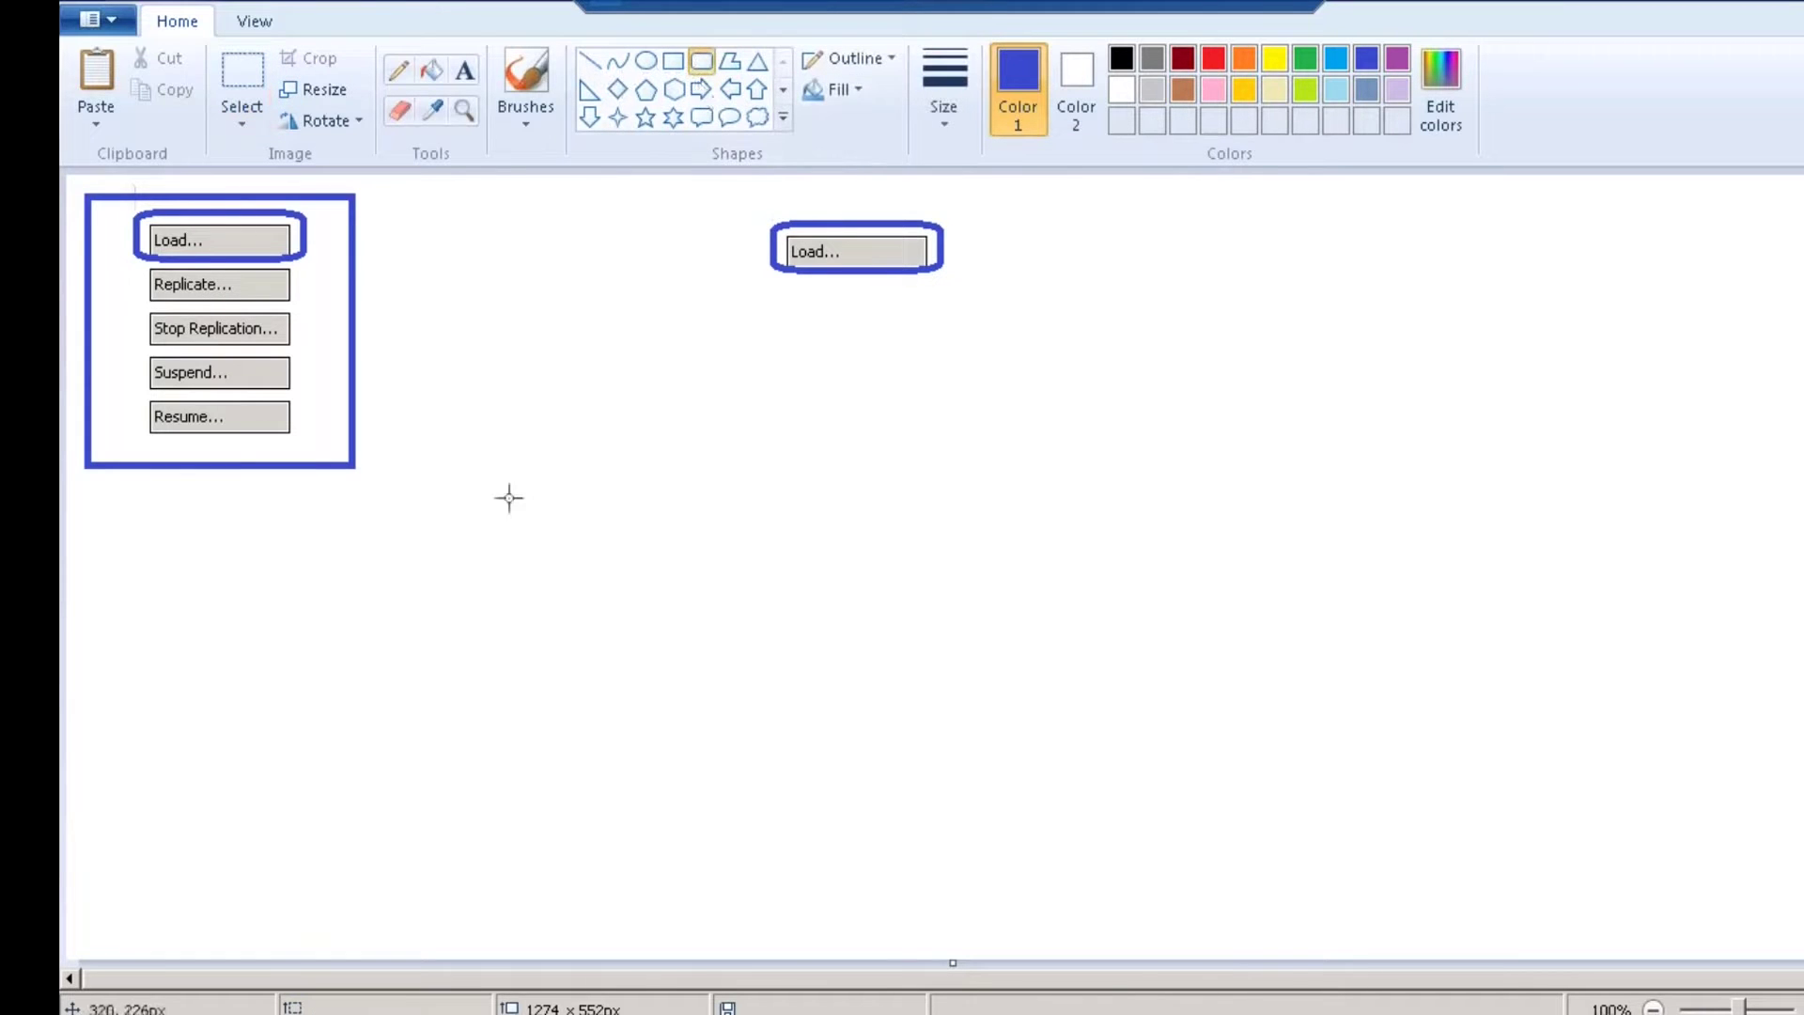
{"action": "left_click_drag", "start_coordinate": [509, 496], "coordinate": [697, 716]}
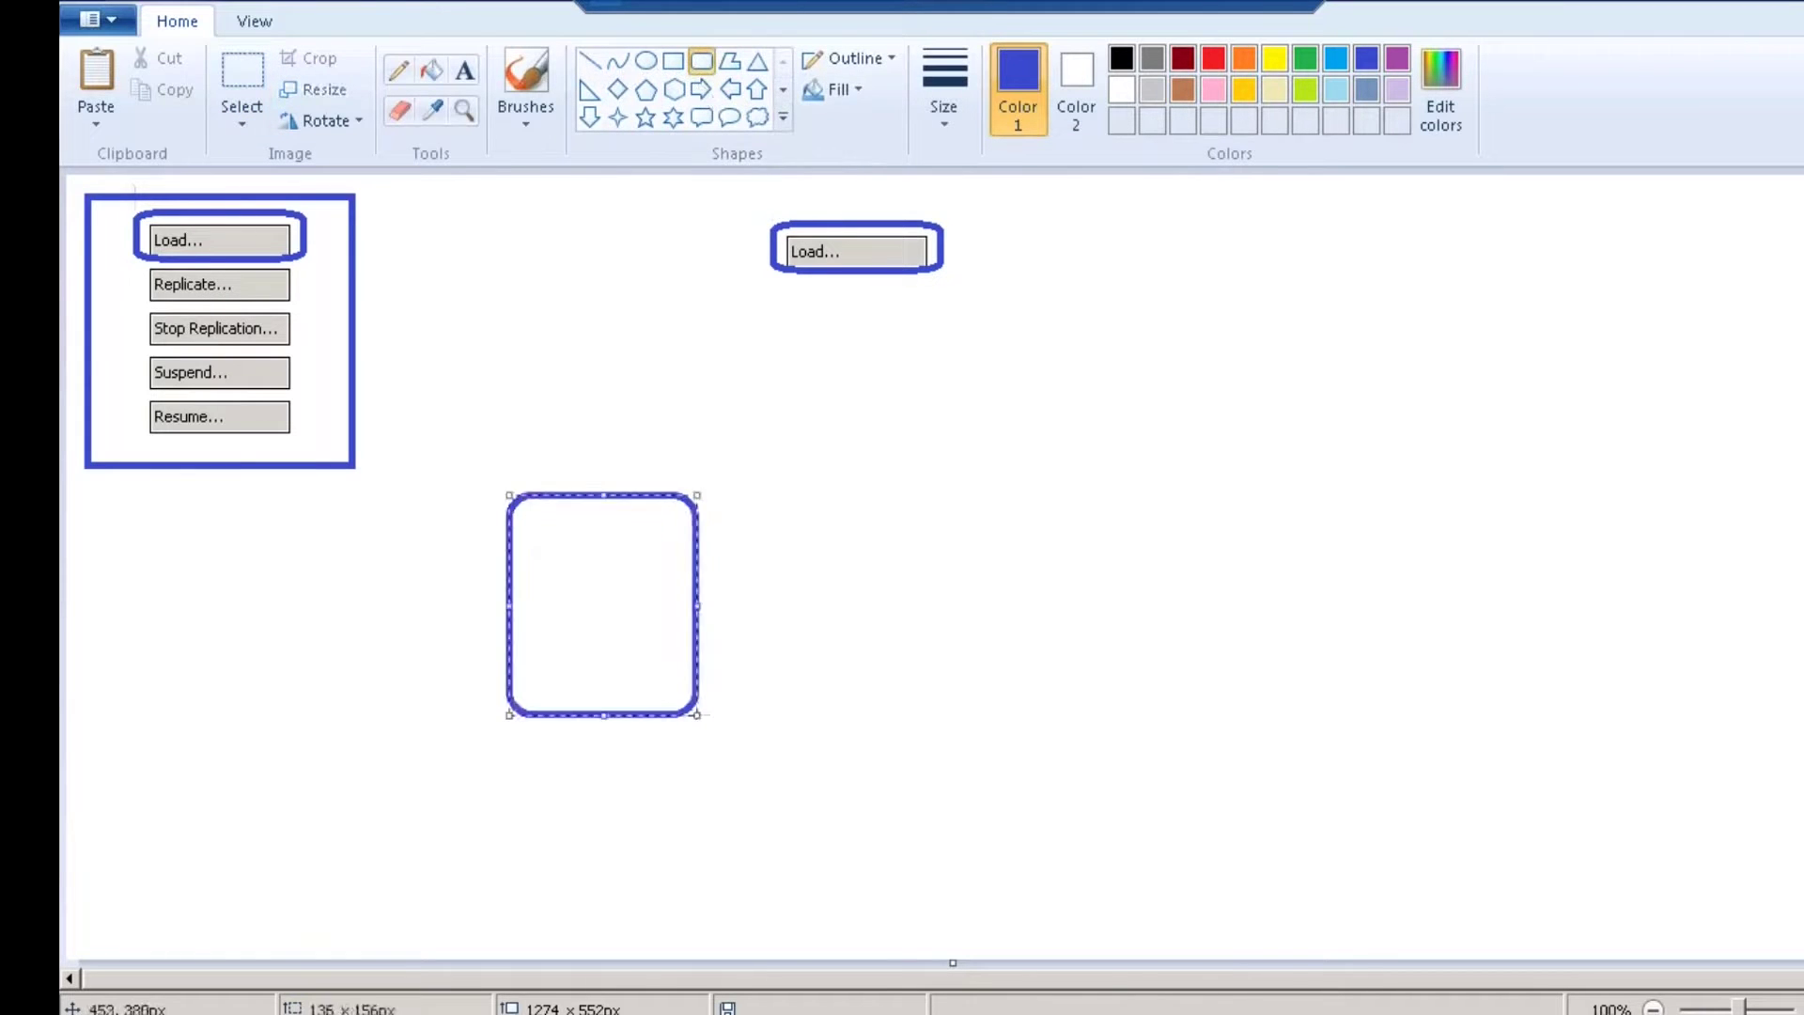
{"action": "left_click", "coordinate": [464, 75]}
{"action": "left_click", "coordinate": [587, 445]}
{"action": "type", "text": "SAP"}
{"action": "left_click", "coordinate": [652, 193]}
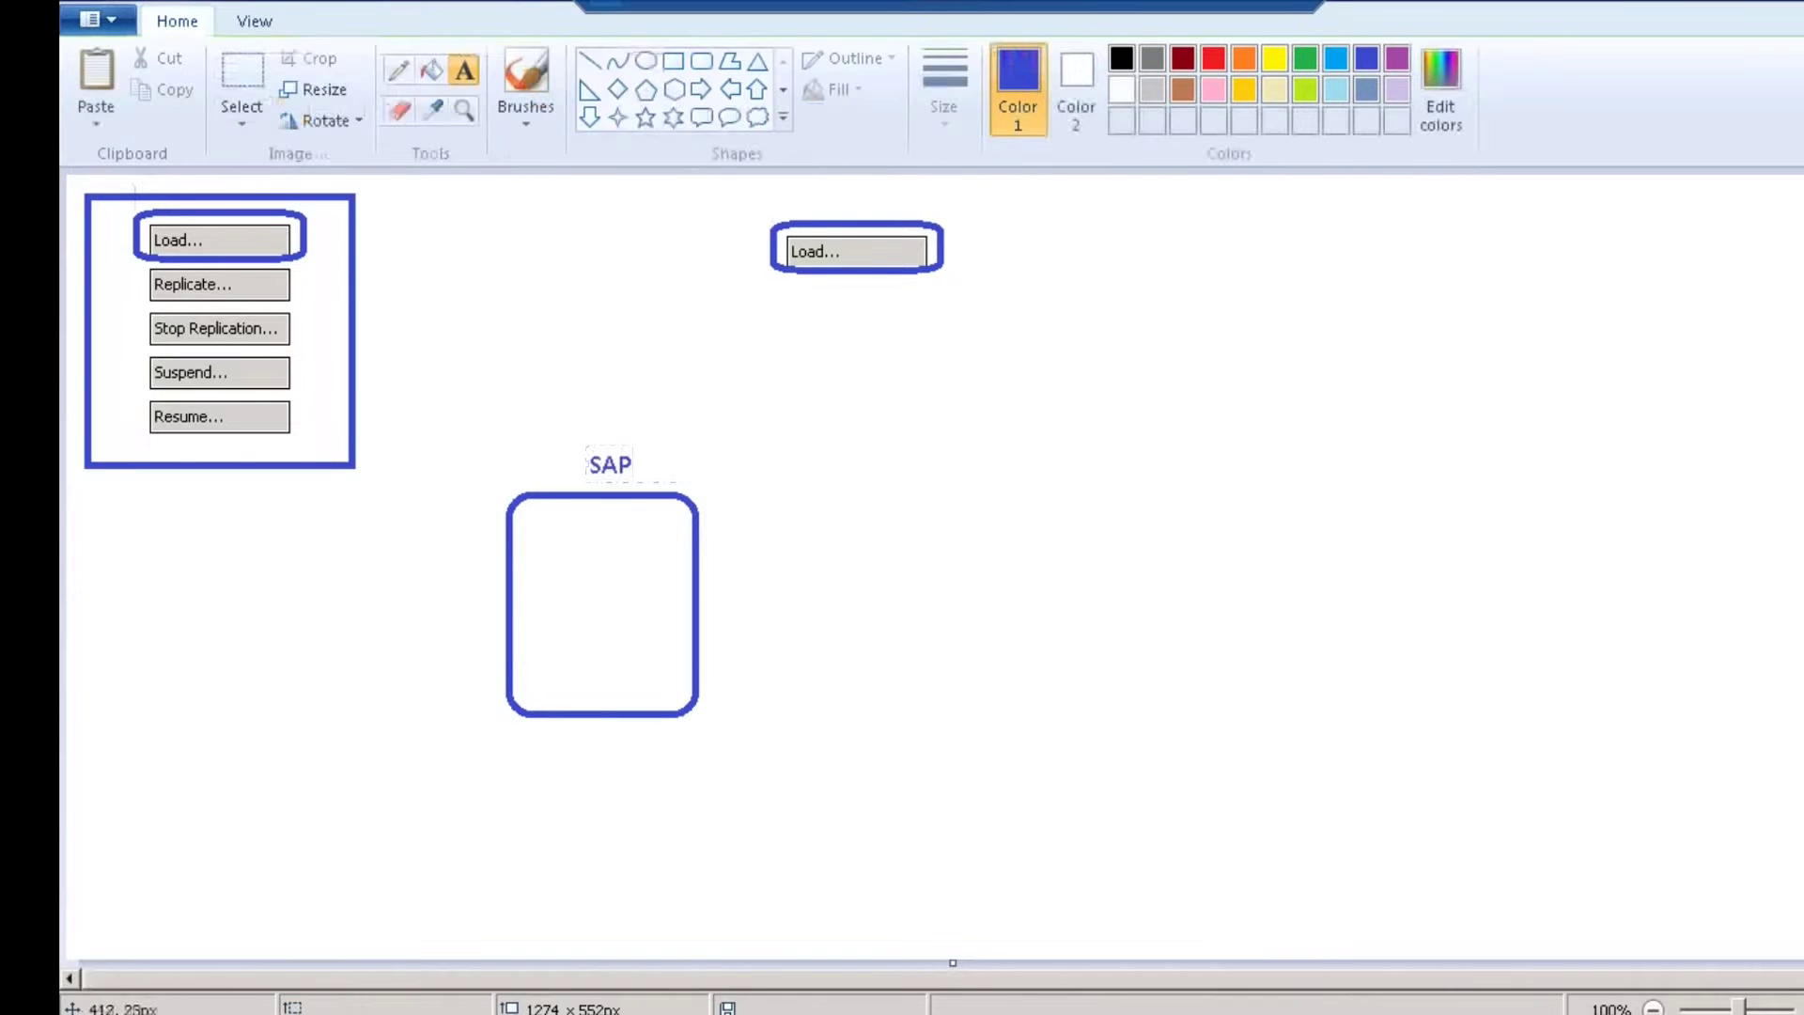
Draw a second, shorter rounded rectangle well to the right of the SAP box and label it HANA/S4 above.
{"action": "left_click", "coordinate": [703, 64]}
{"action": "left_click_drag", "start_coordinate": [1130, 559], "coordinate": [1302, 689]}
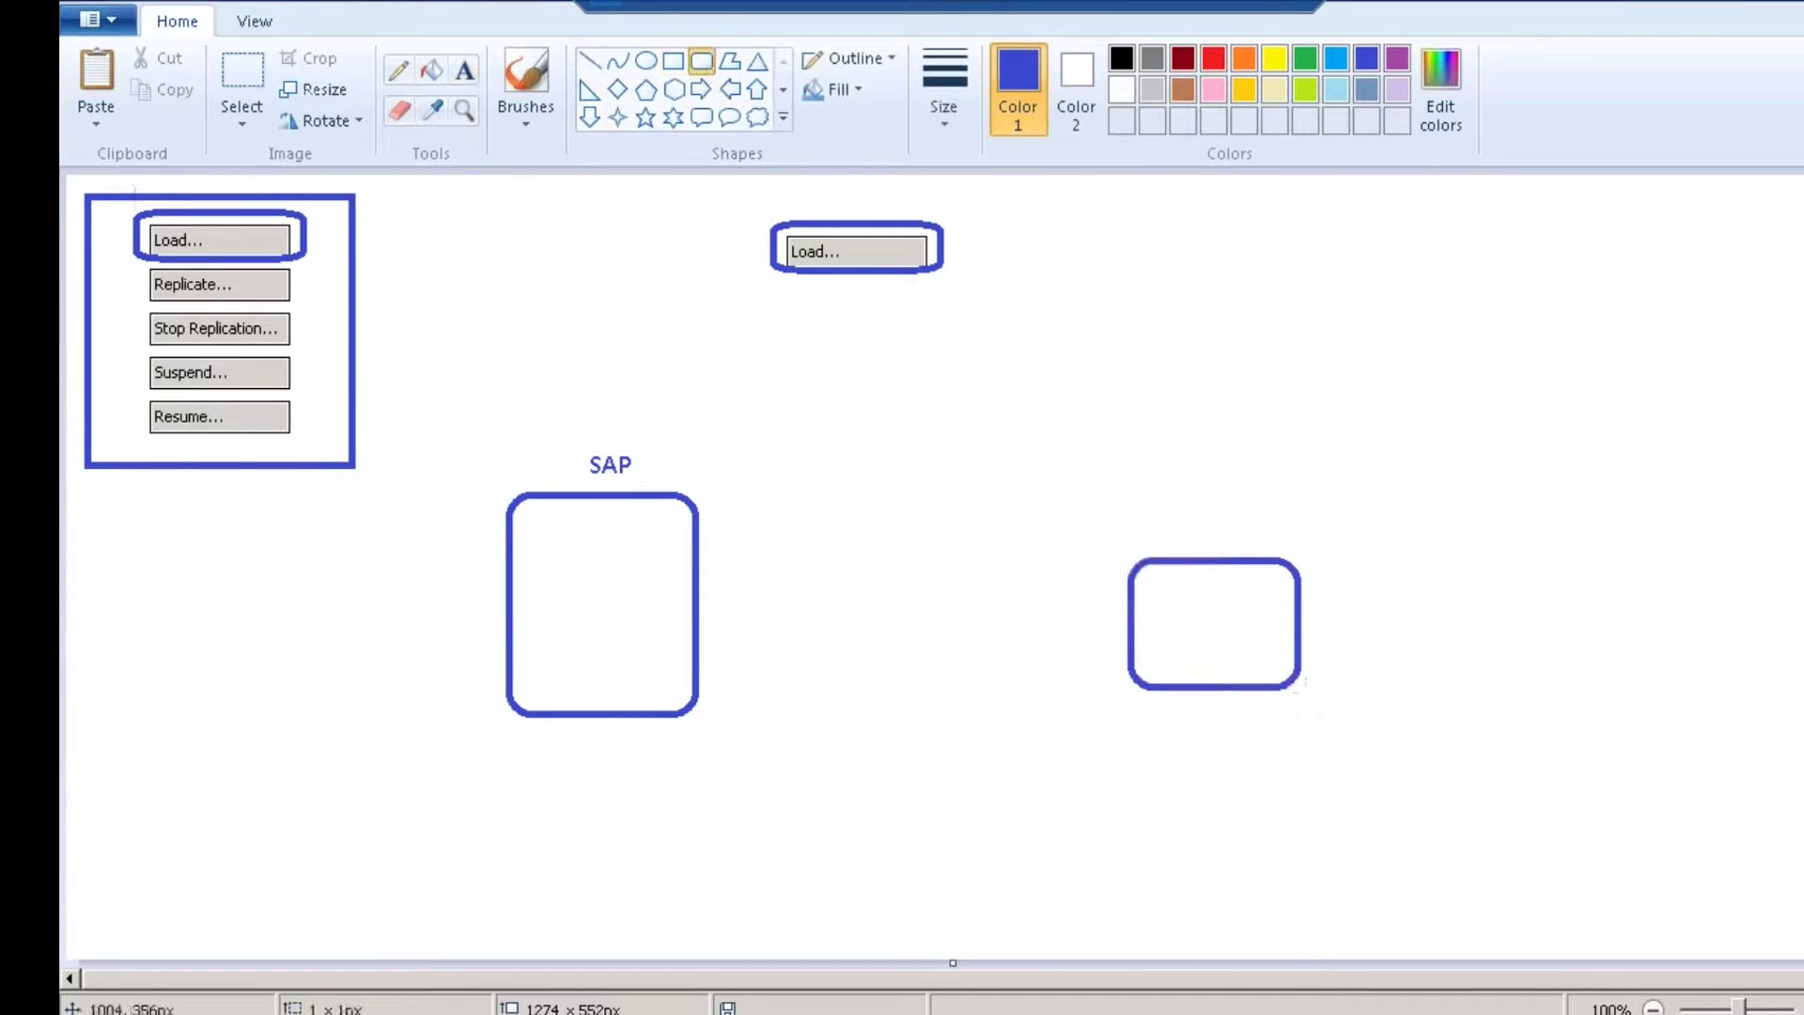
{"action": "left_click", "coordinate": [464, 71]}
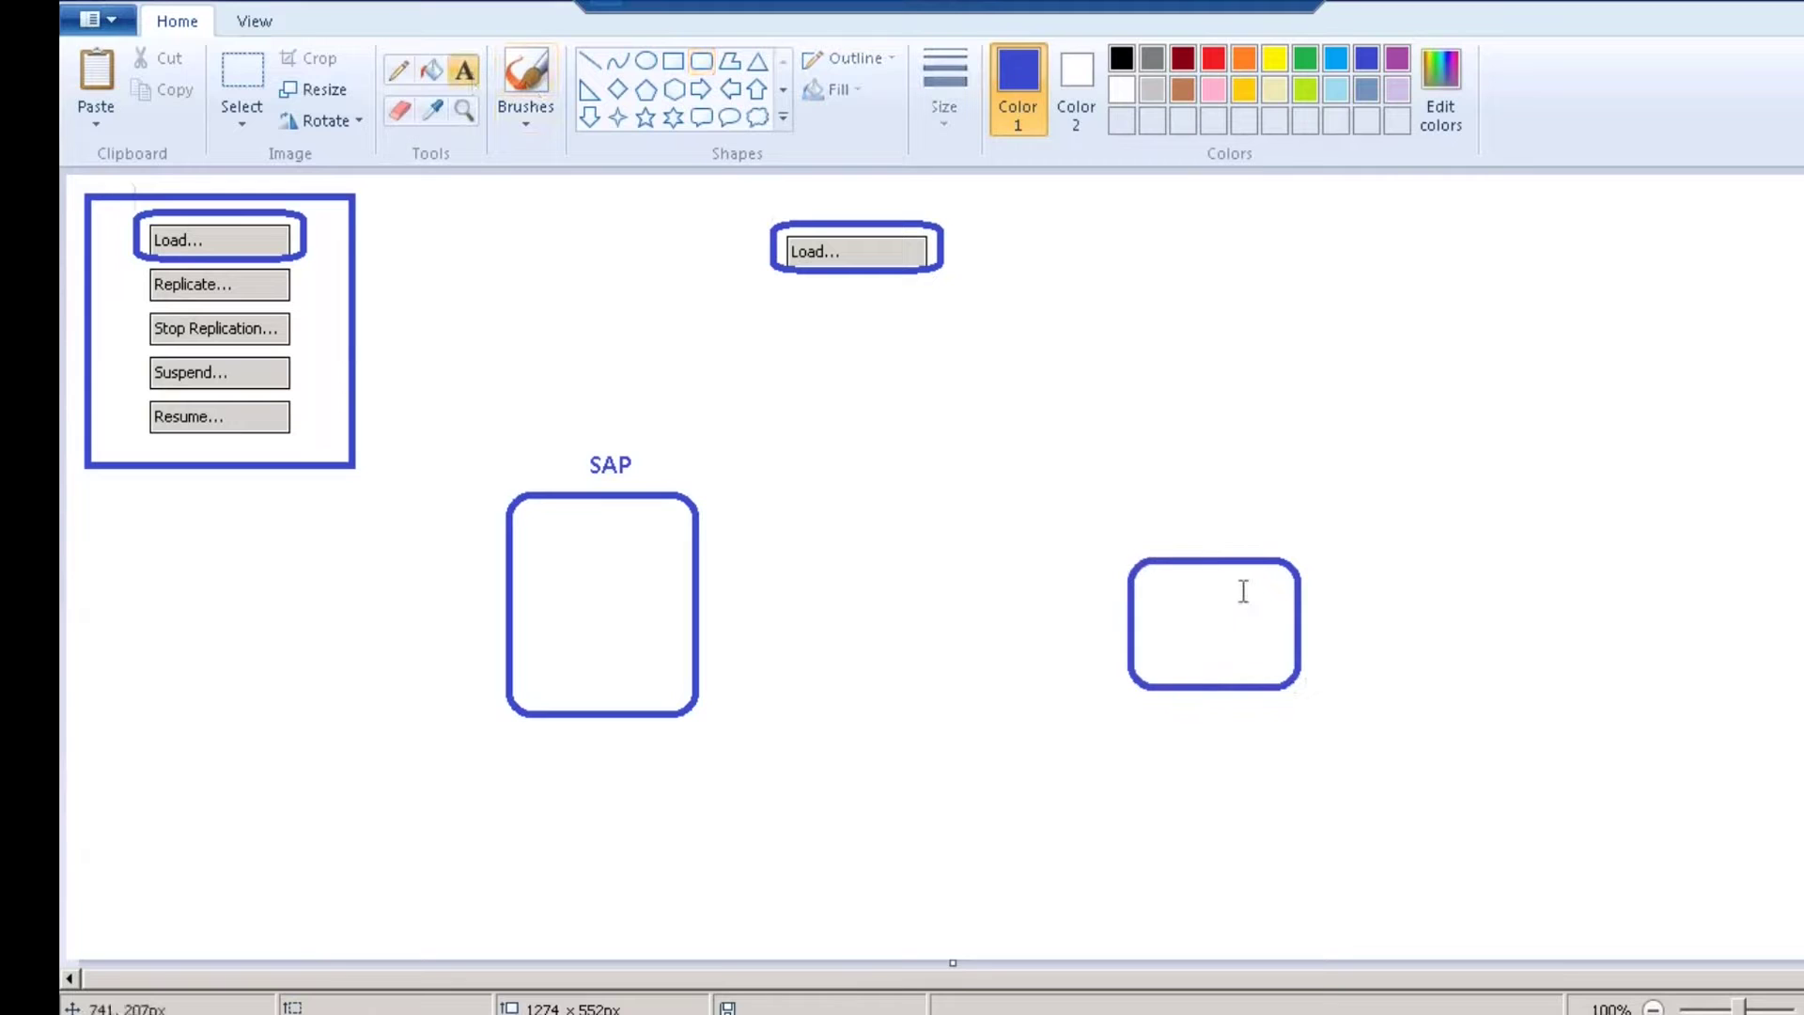
{"action": "left_click", "coordinate": [1191, 519]}
{"action": "type", "text": "HANA/S4"}
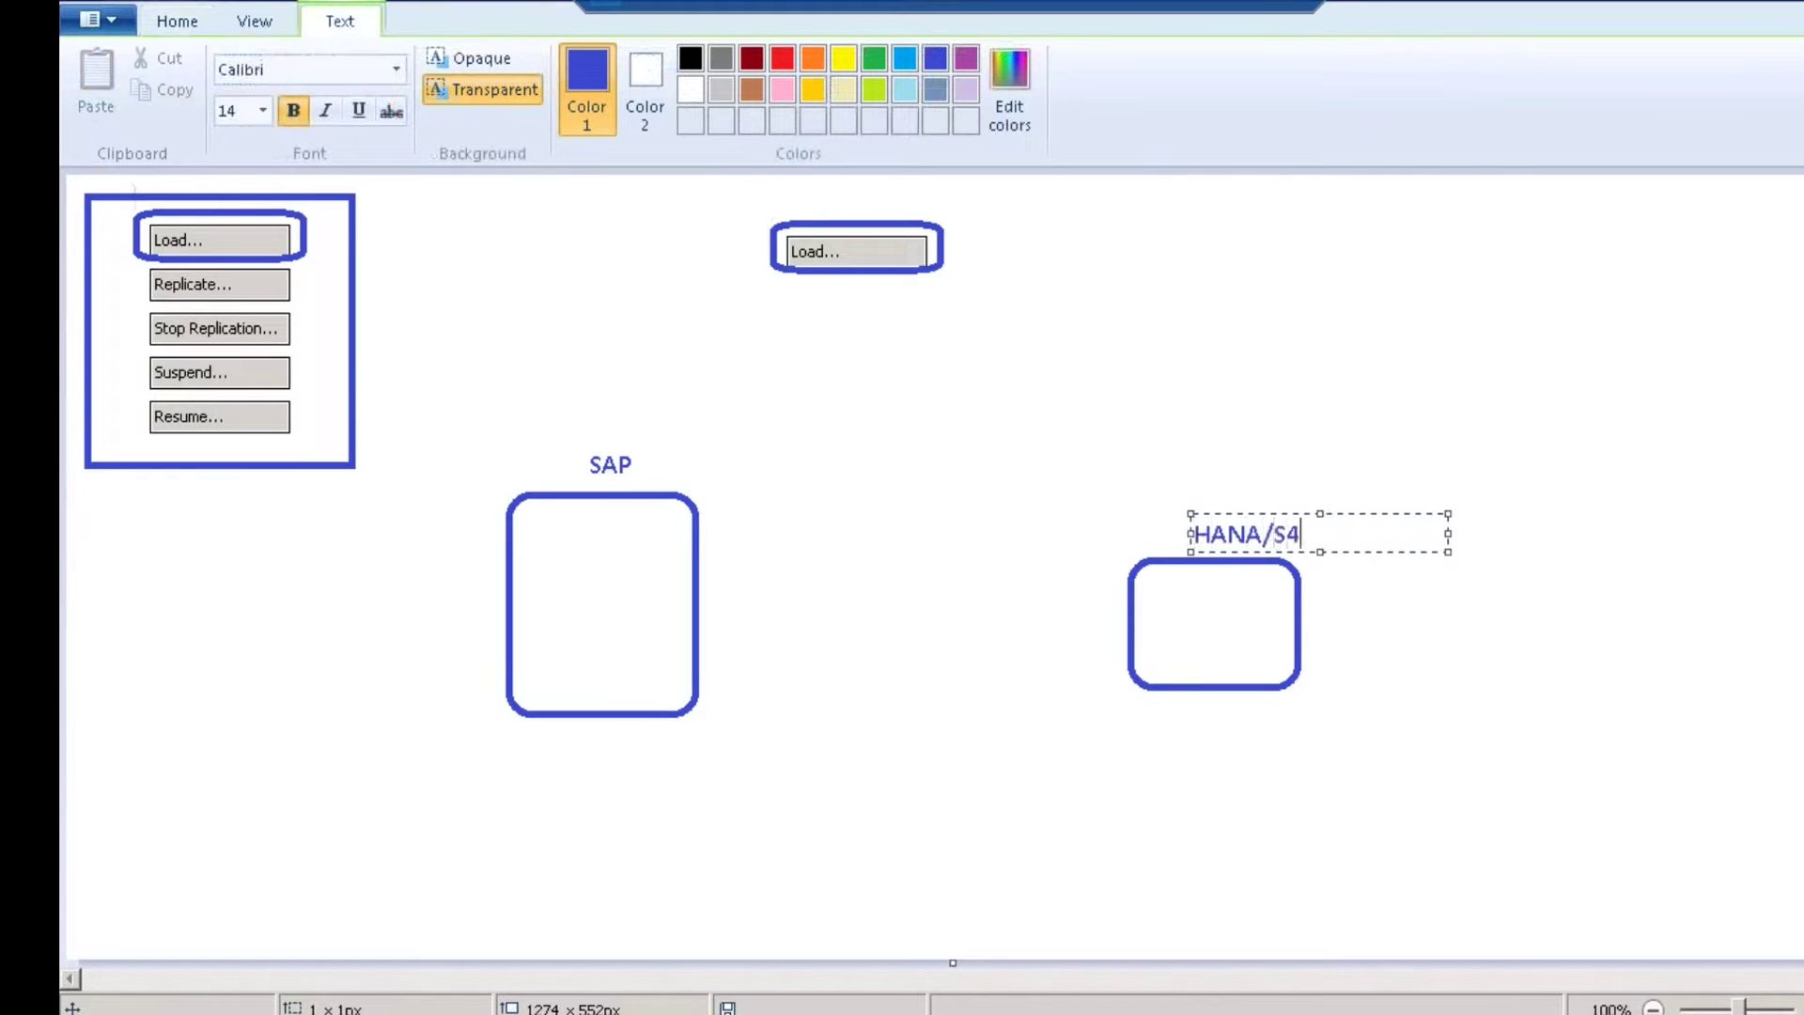
{"action": "left_click", "coordinate": [1184, 470]}
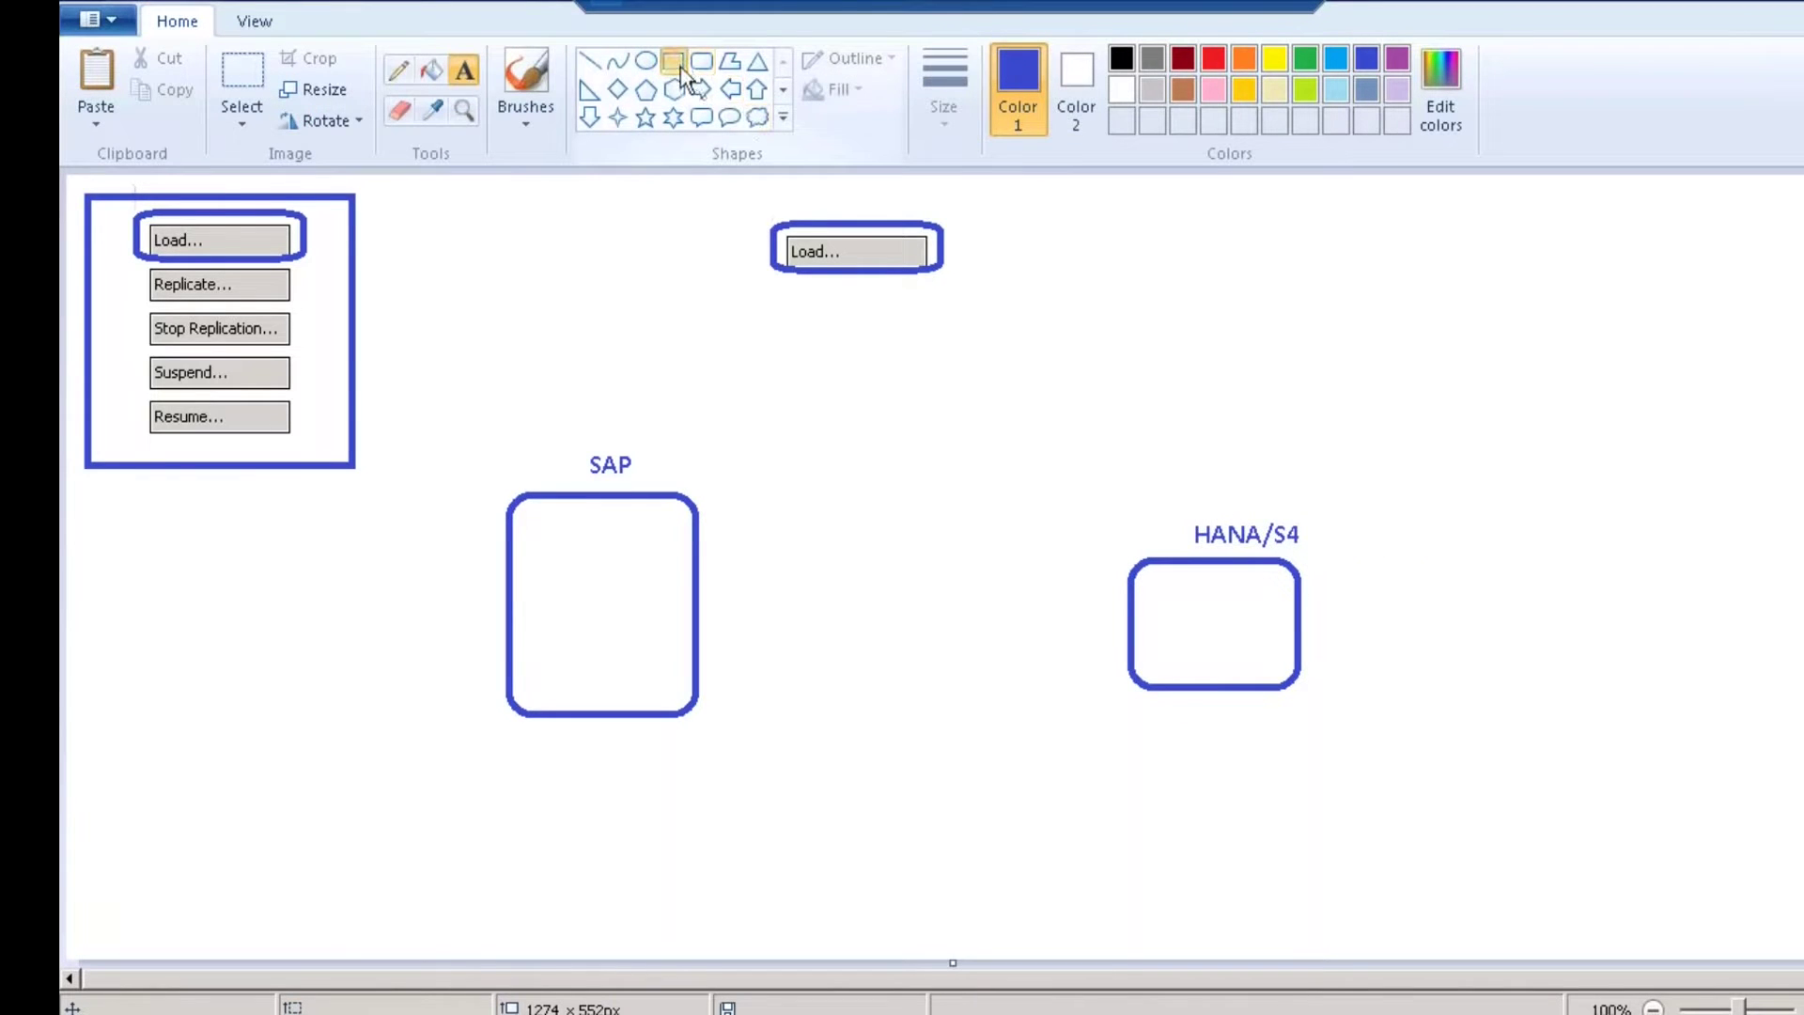
Draw a small rounded square inside the SAP box and write 1M in it.
{"action": "left_click", "coordinate": [701, 62]}
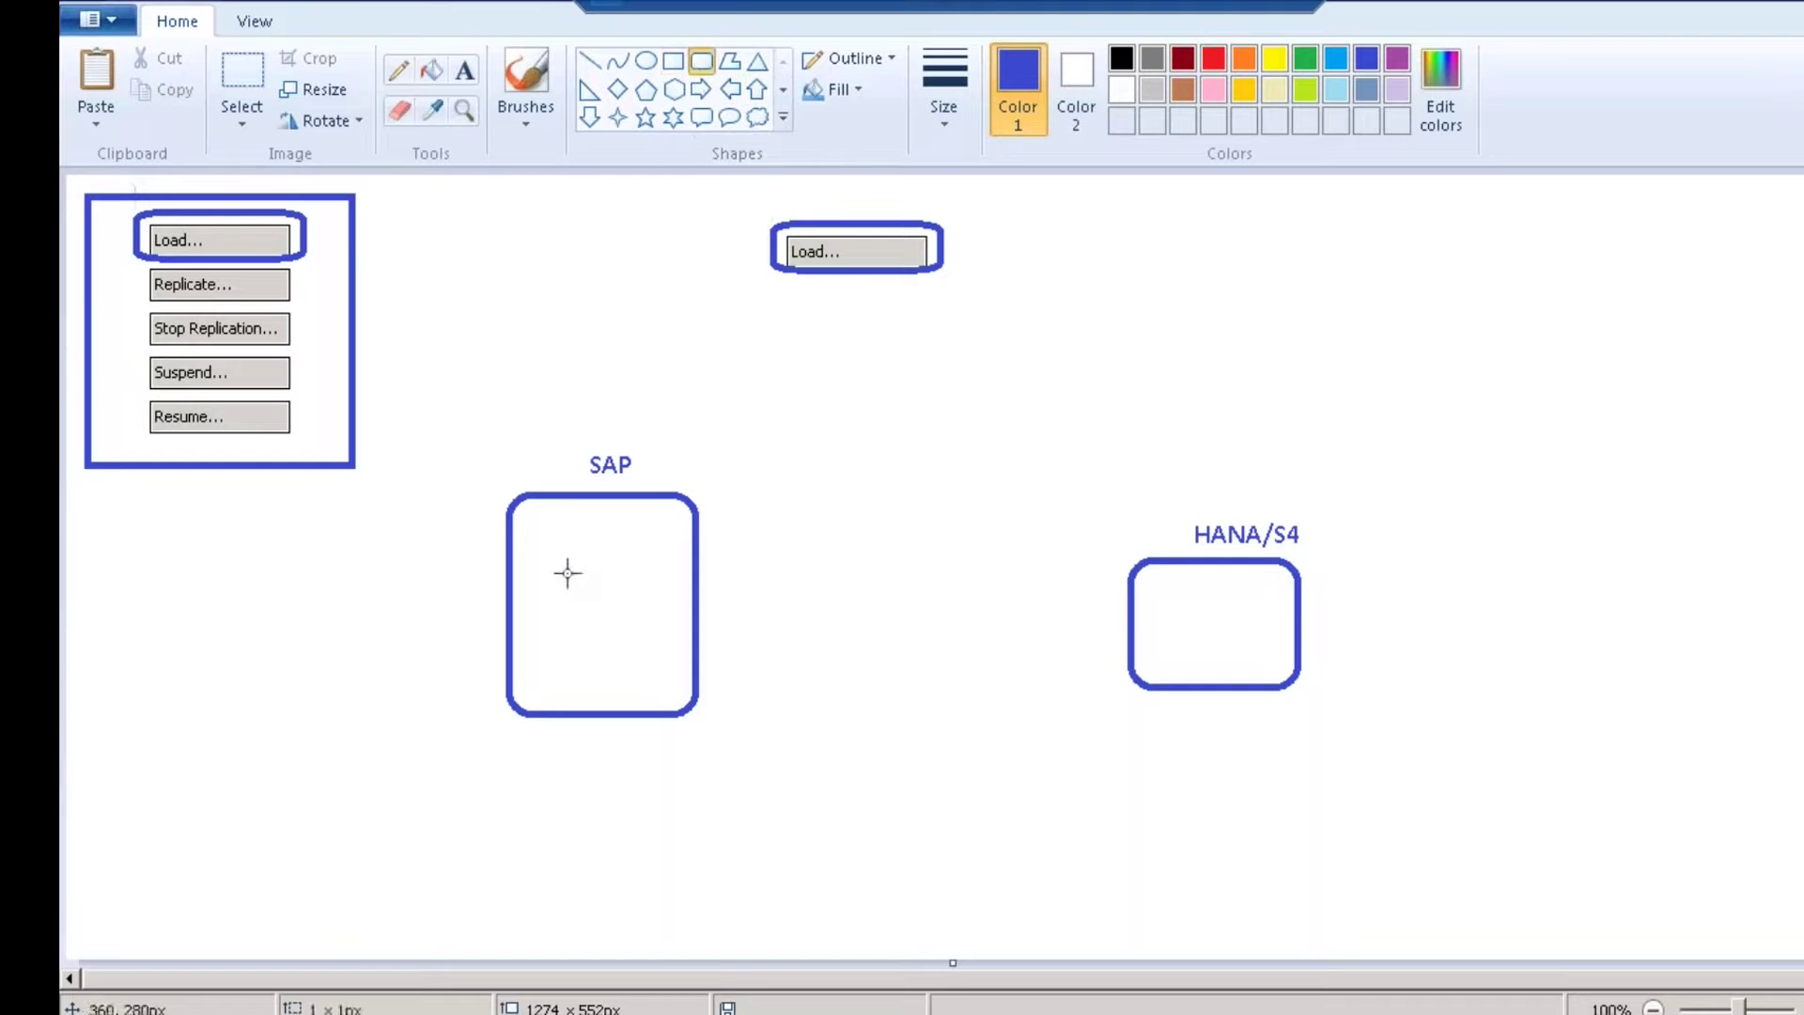
{"action": "left_click_drag", "start_coordinate": [568, 573], "coordinate": [635, 640]}
{"action": "left_click", "coordinate": [464, 71]}
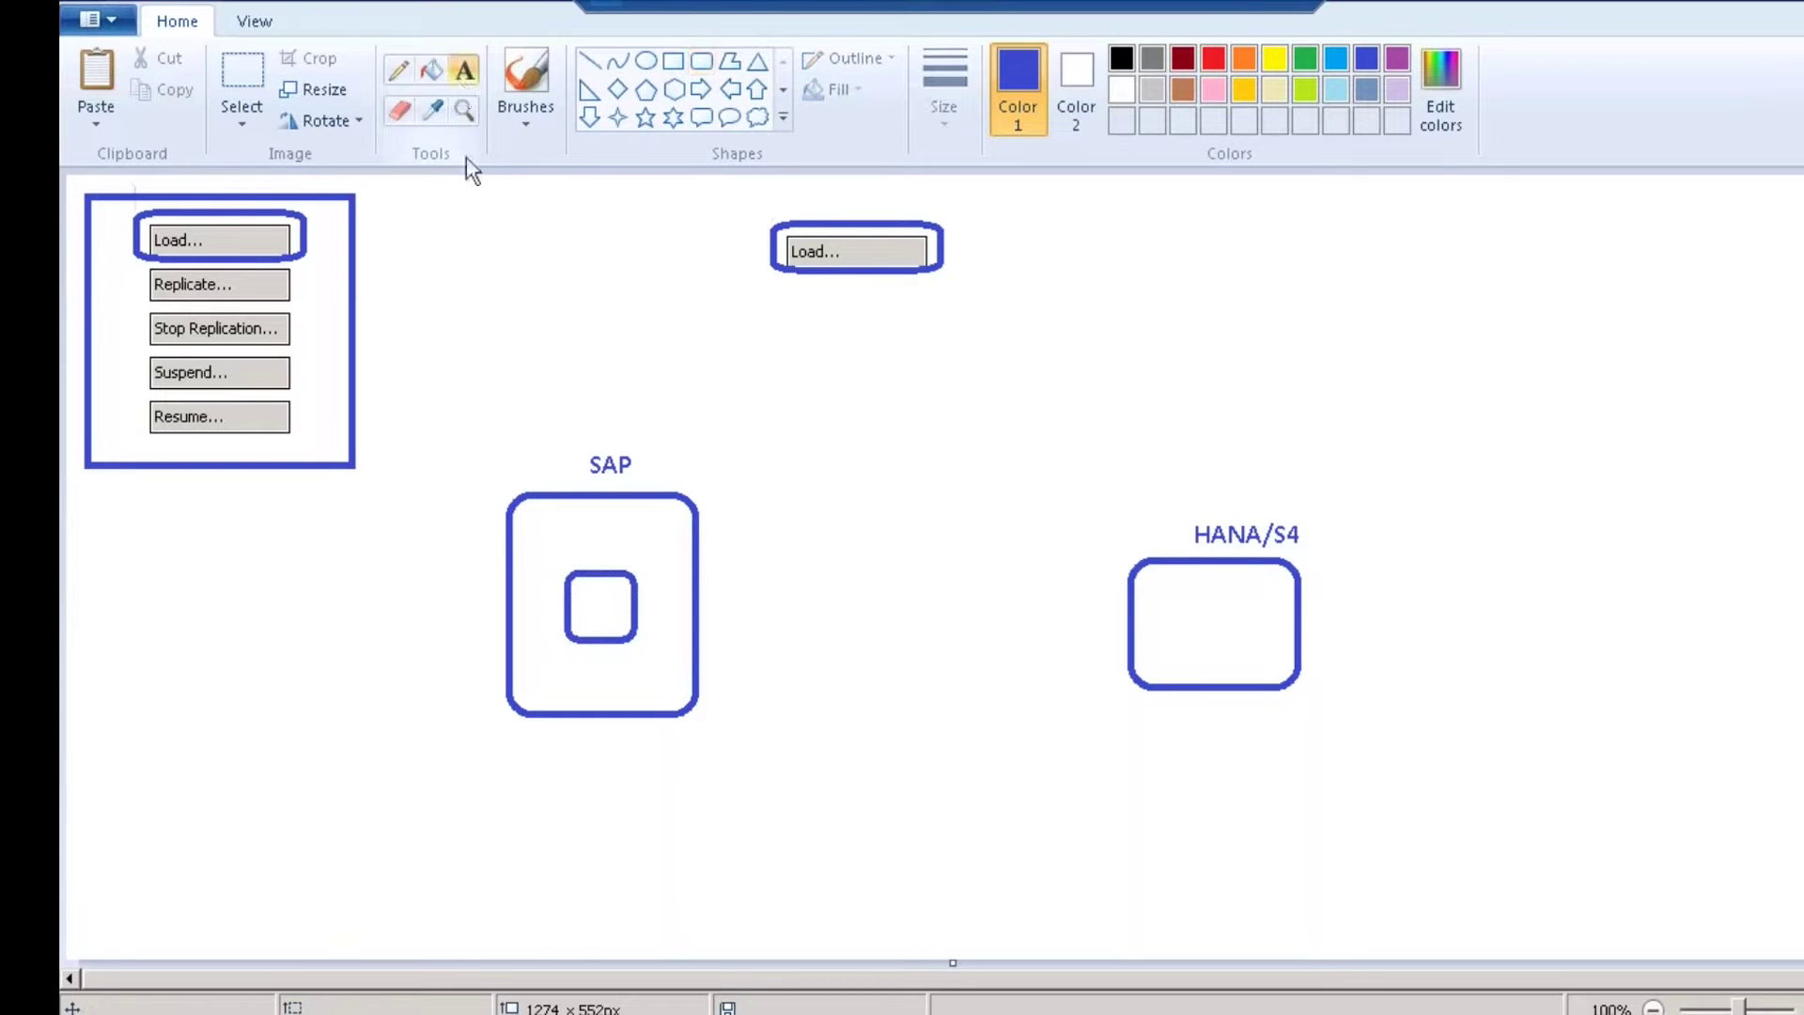
{"action": "left_click", "coordinate": [580, 598]}
{"action": "type", "text": "A"}
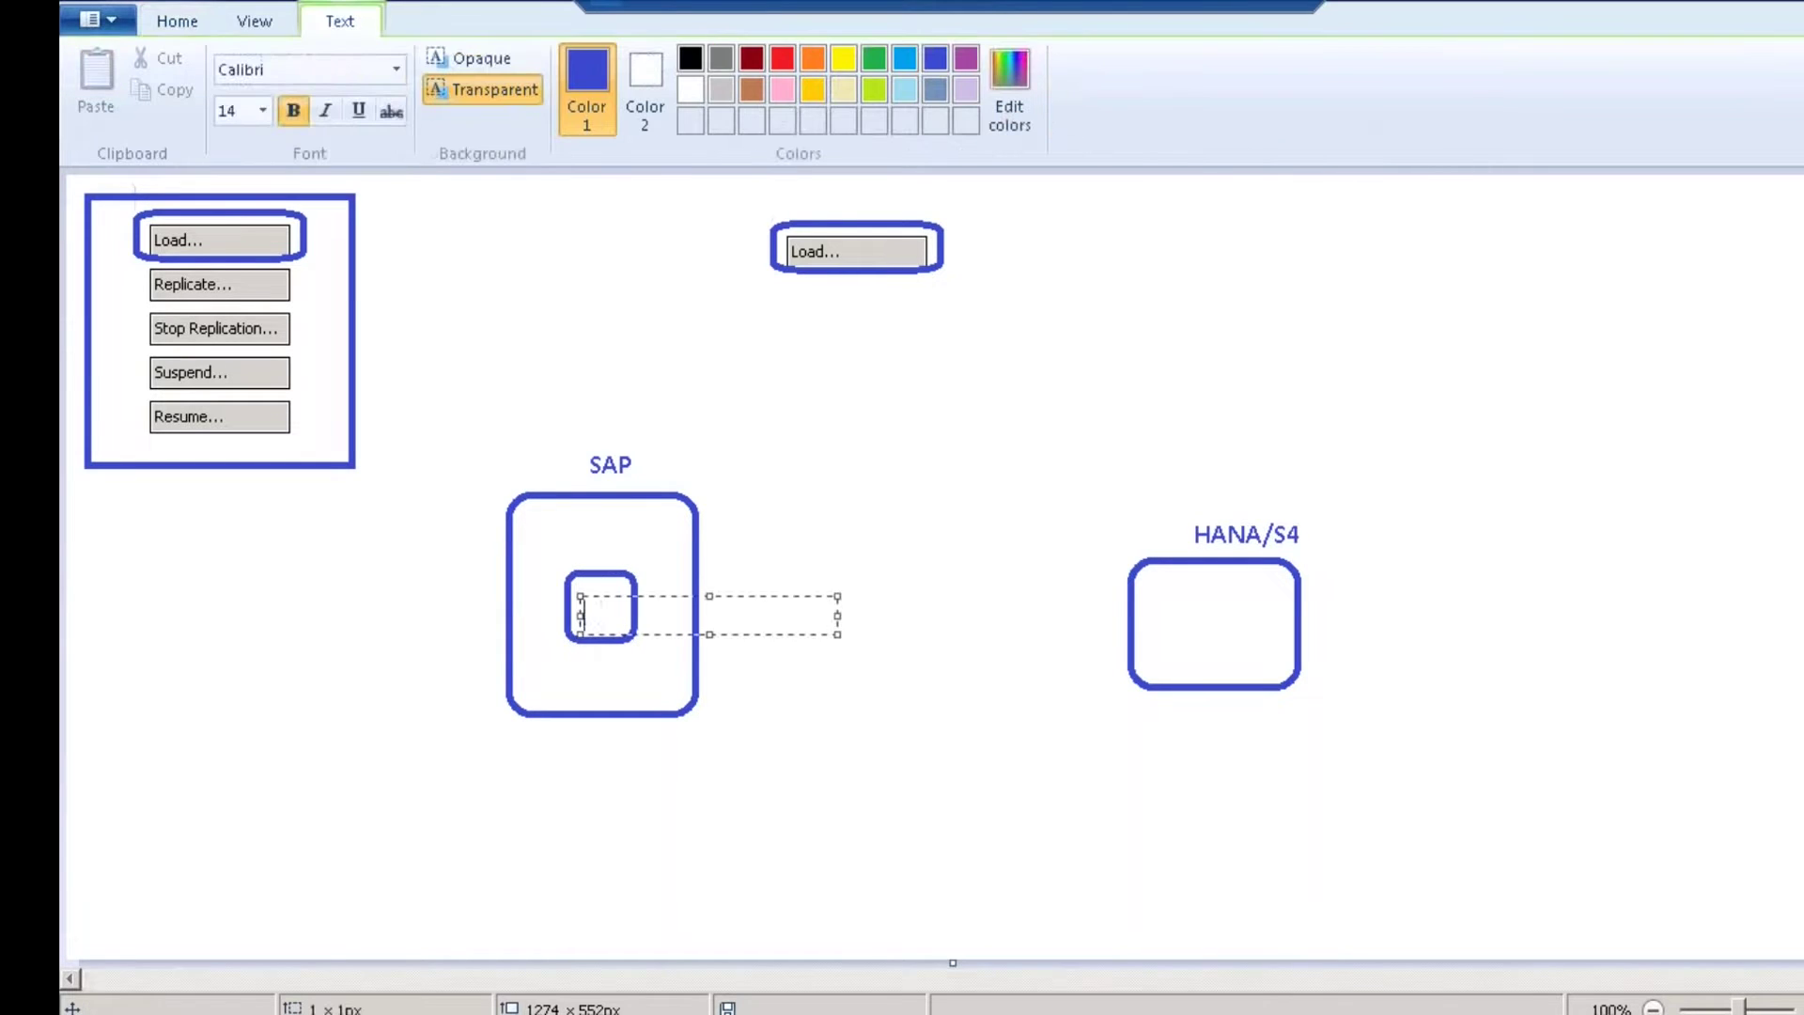
{"action": "type", "text": "1M"}
{"action": "left_click", "coordinate": [930, 437]}
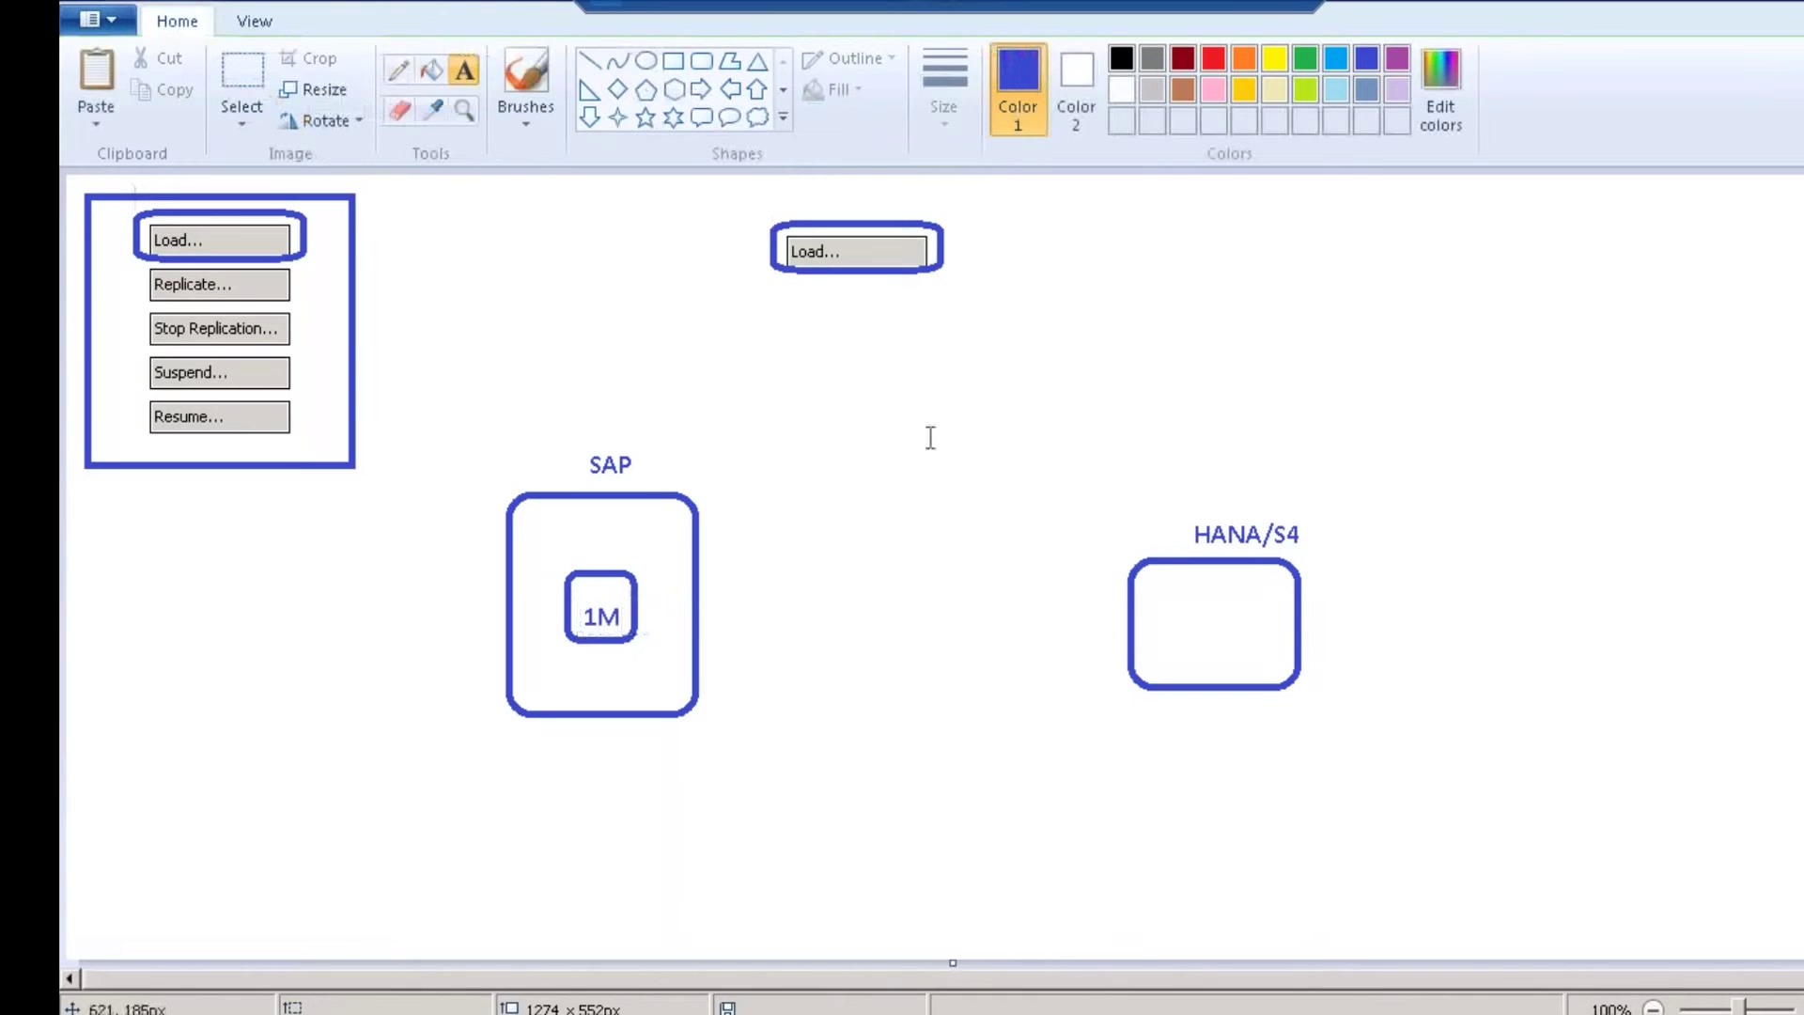
Copy the small 1M square from the SAP box and place the copy inside the HANA/S4 box.
{"action": "left_click", "coordinate": [242, 76]}
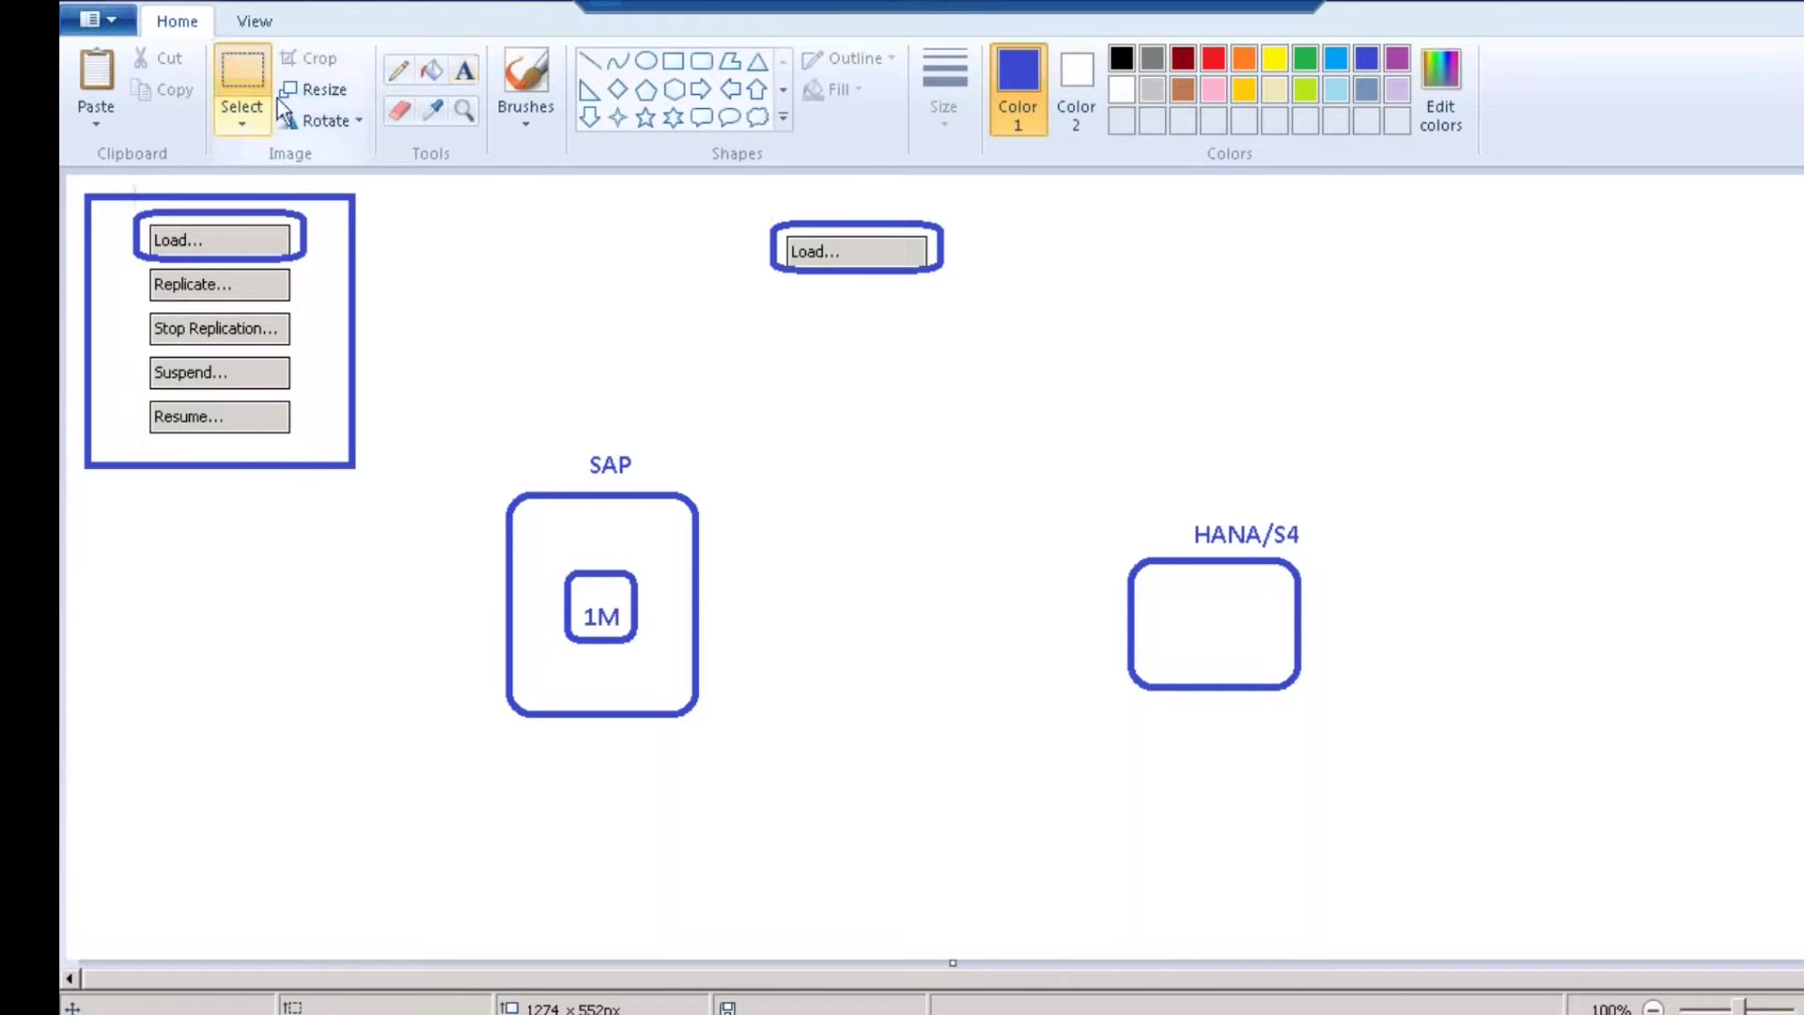
{"action": "left_click_drag", "start_coordinate": [559, 559], "coordinate": [657, 652]}
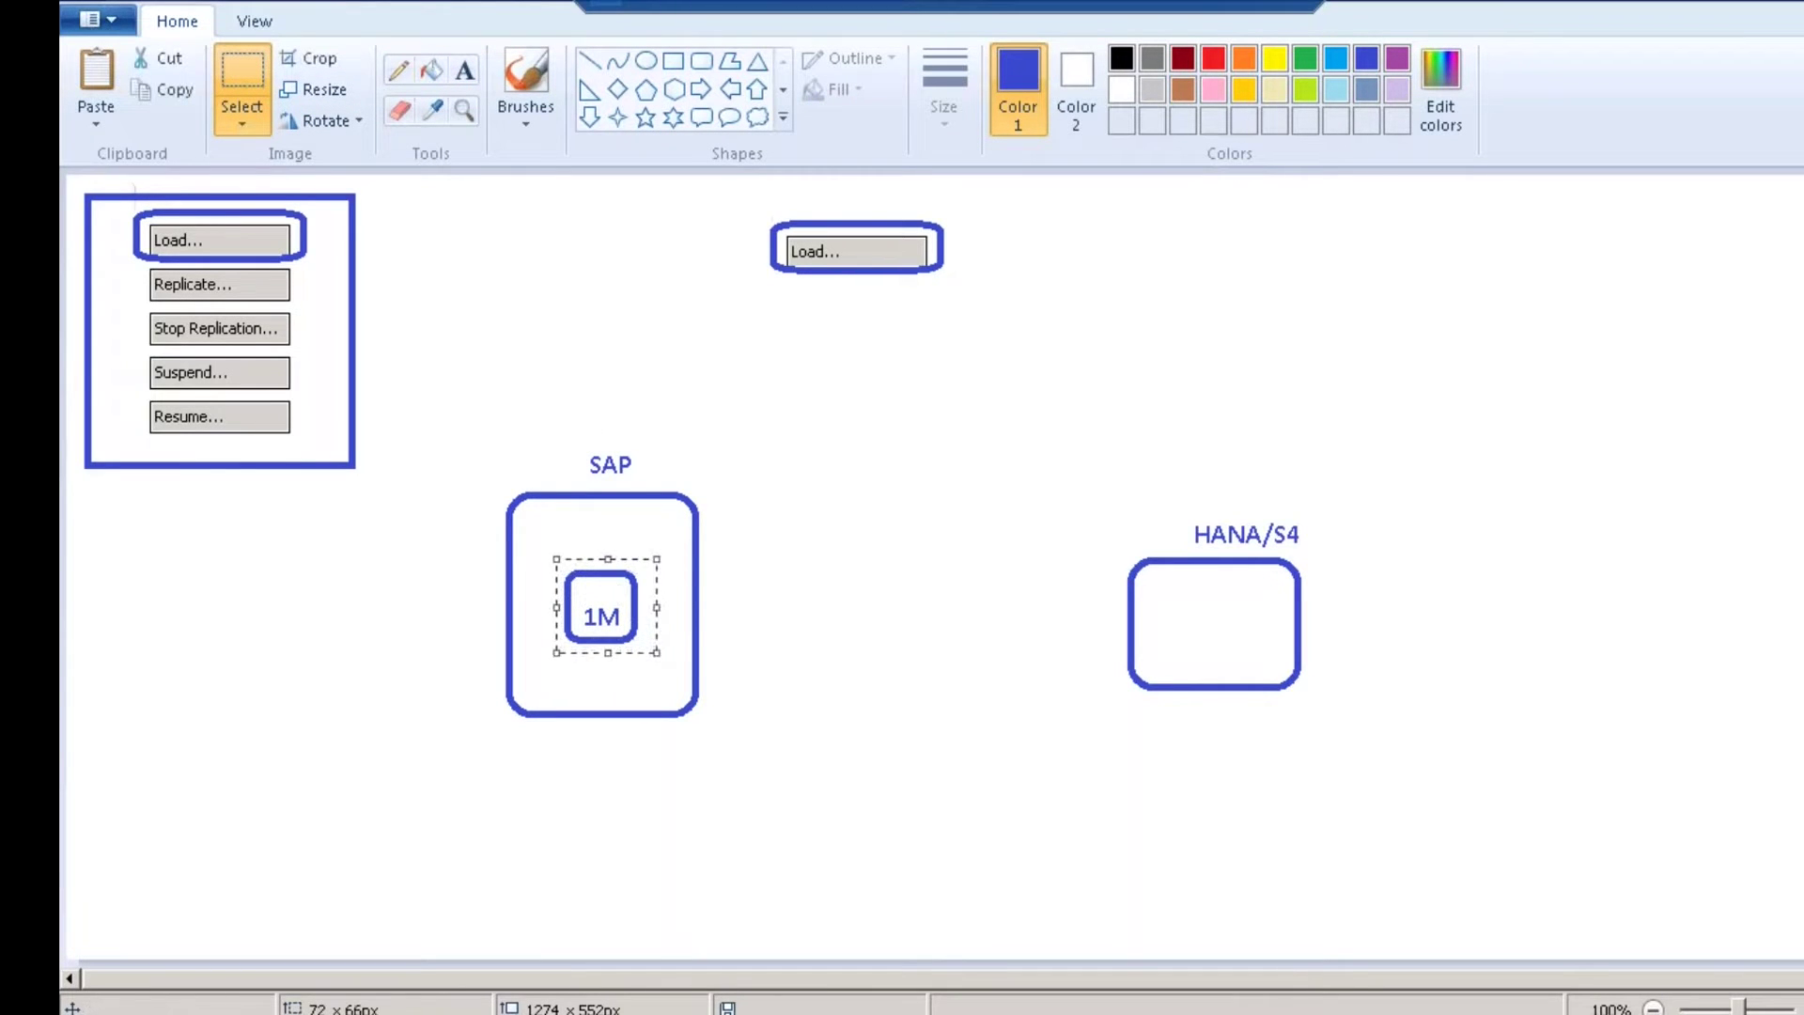
{"action": "key", "text": "ctrl+c"}
{"action": "key", "text": "ctrl+v"}
{"action": "left_click_drag", "start_coordinate": [179, 230], "coordinate": [1214, 616]}
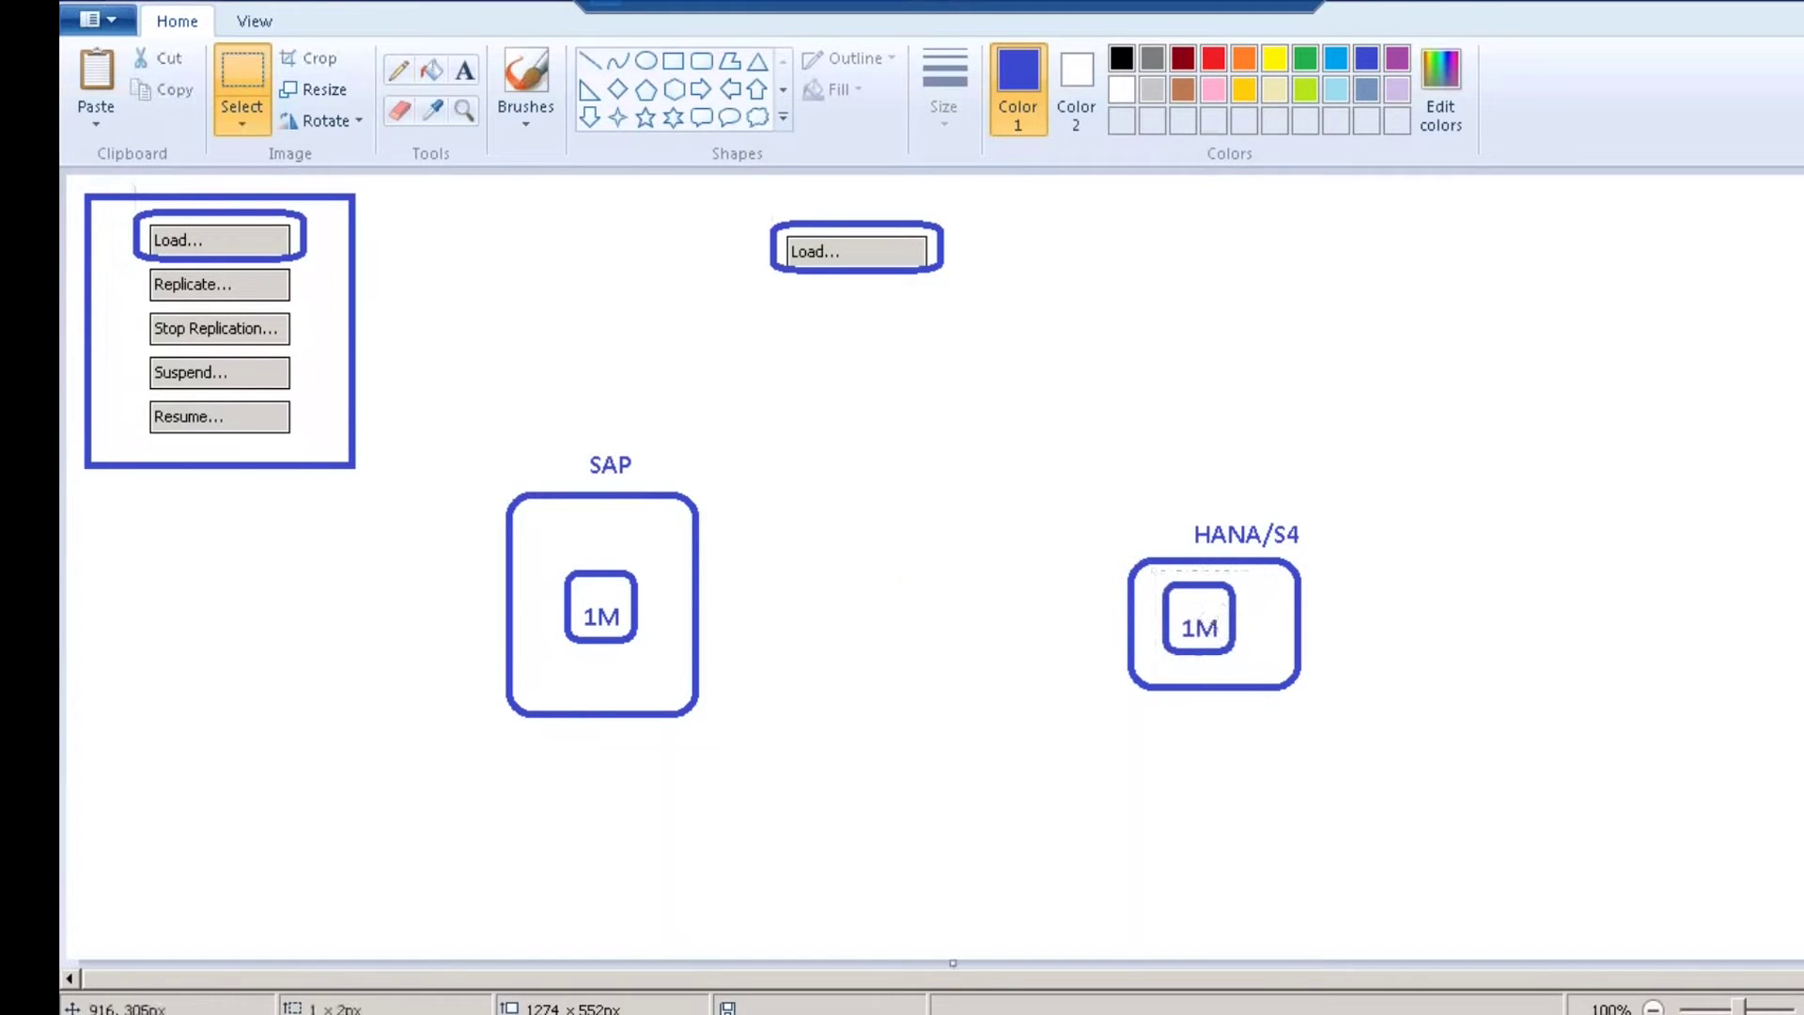
Connect the SAP and HANA/S4 boxes with a straight line, and draw a vertical line with an up-arrow head toward the copied Load button.
{"action": "left_click", "coordinate": [598, 64]}
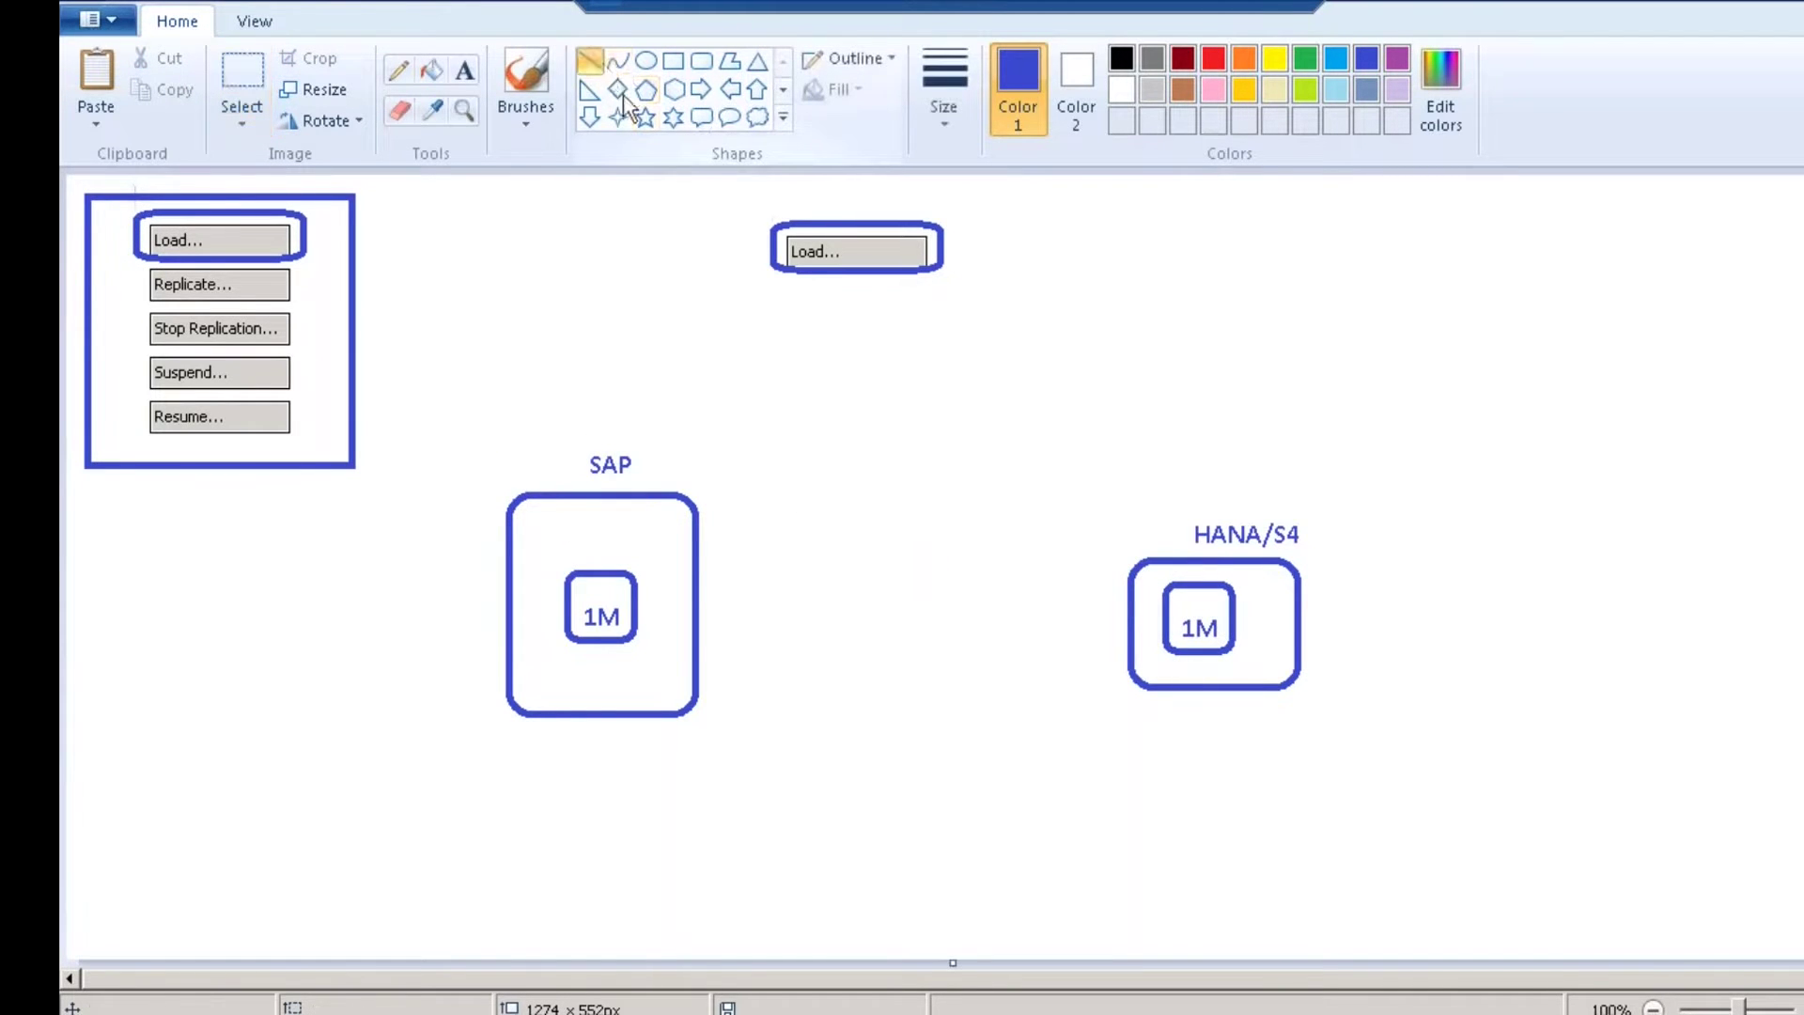
{"action": "left_click_drag", "start_coordinate": [702, 561], "coordinate": [1129, 655]}
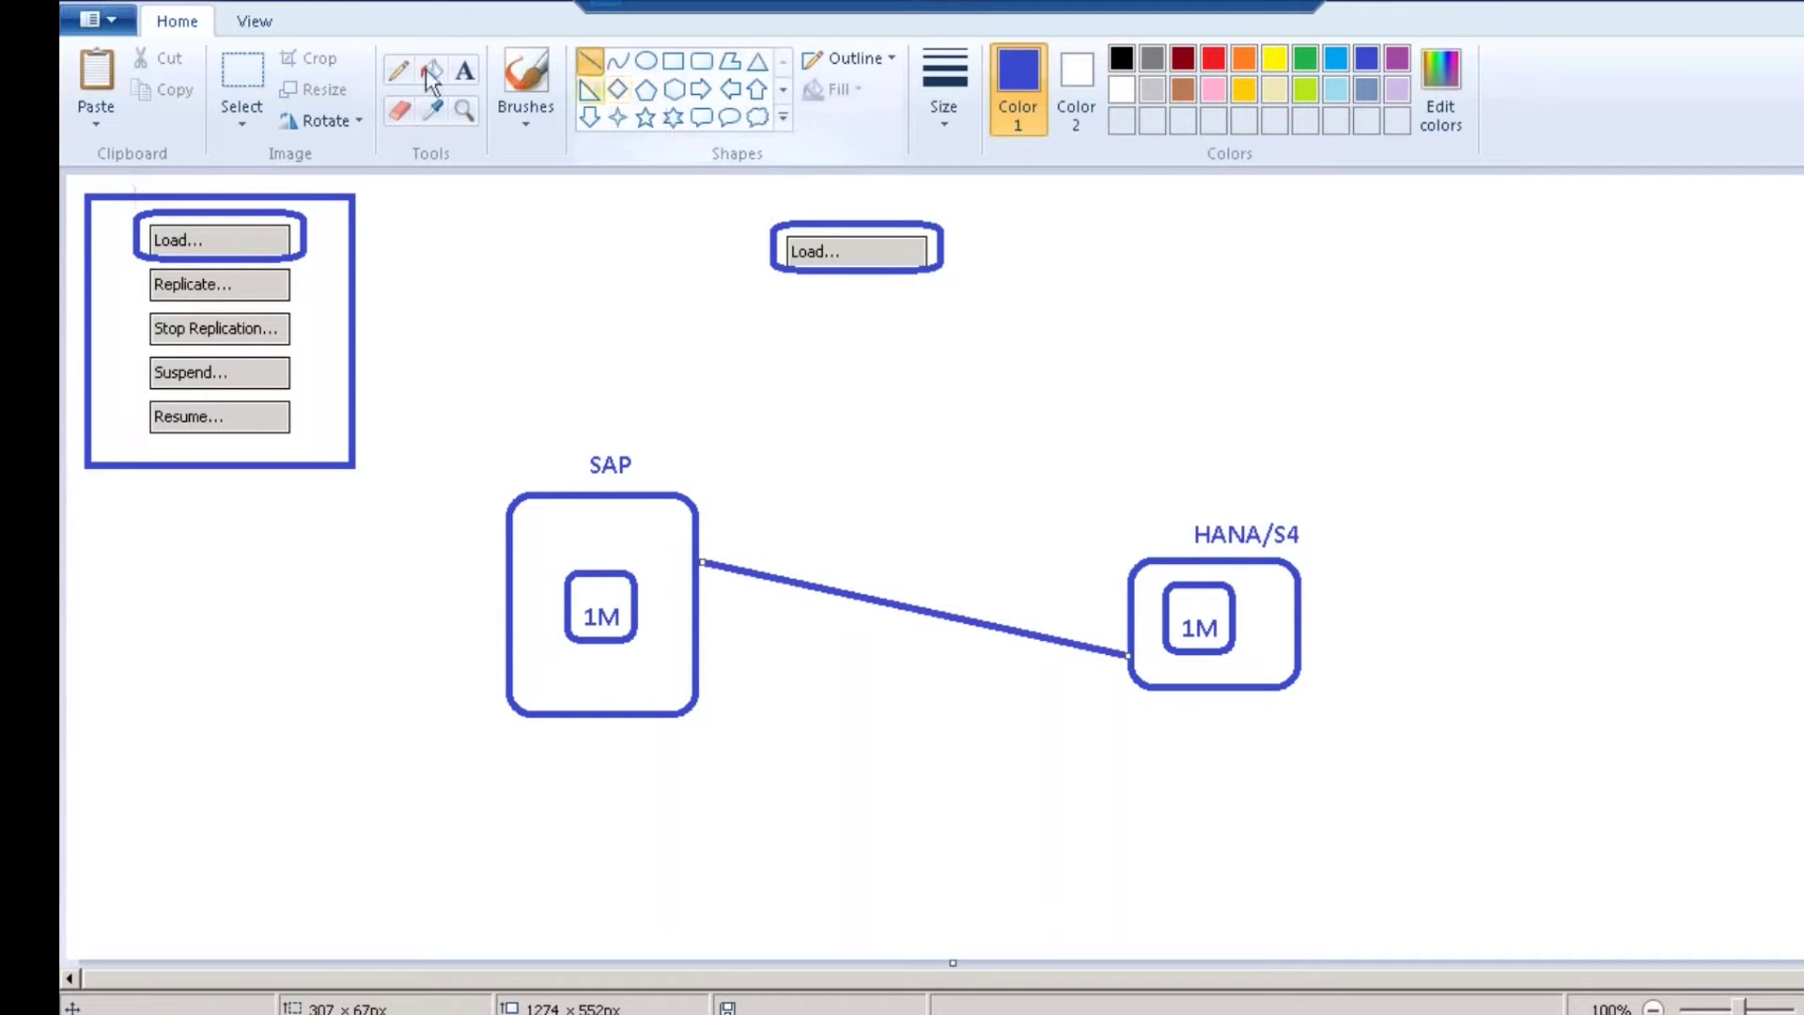
{"action": "left_click_drag", "start_coordinate": [884, 559], "coordinate": [884, 296]}
{"action": "left_click", "coordinate": [756, 90]}
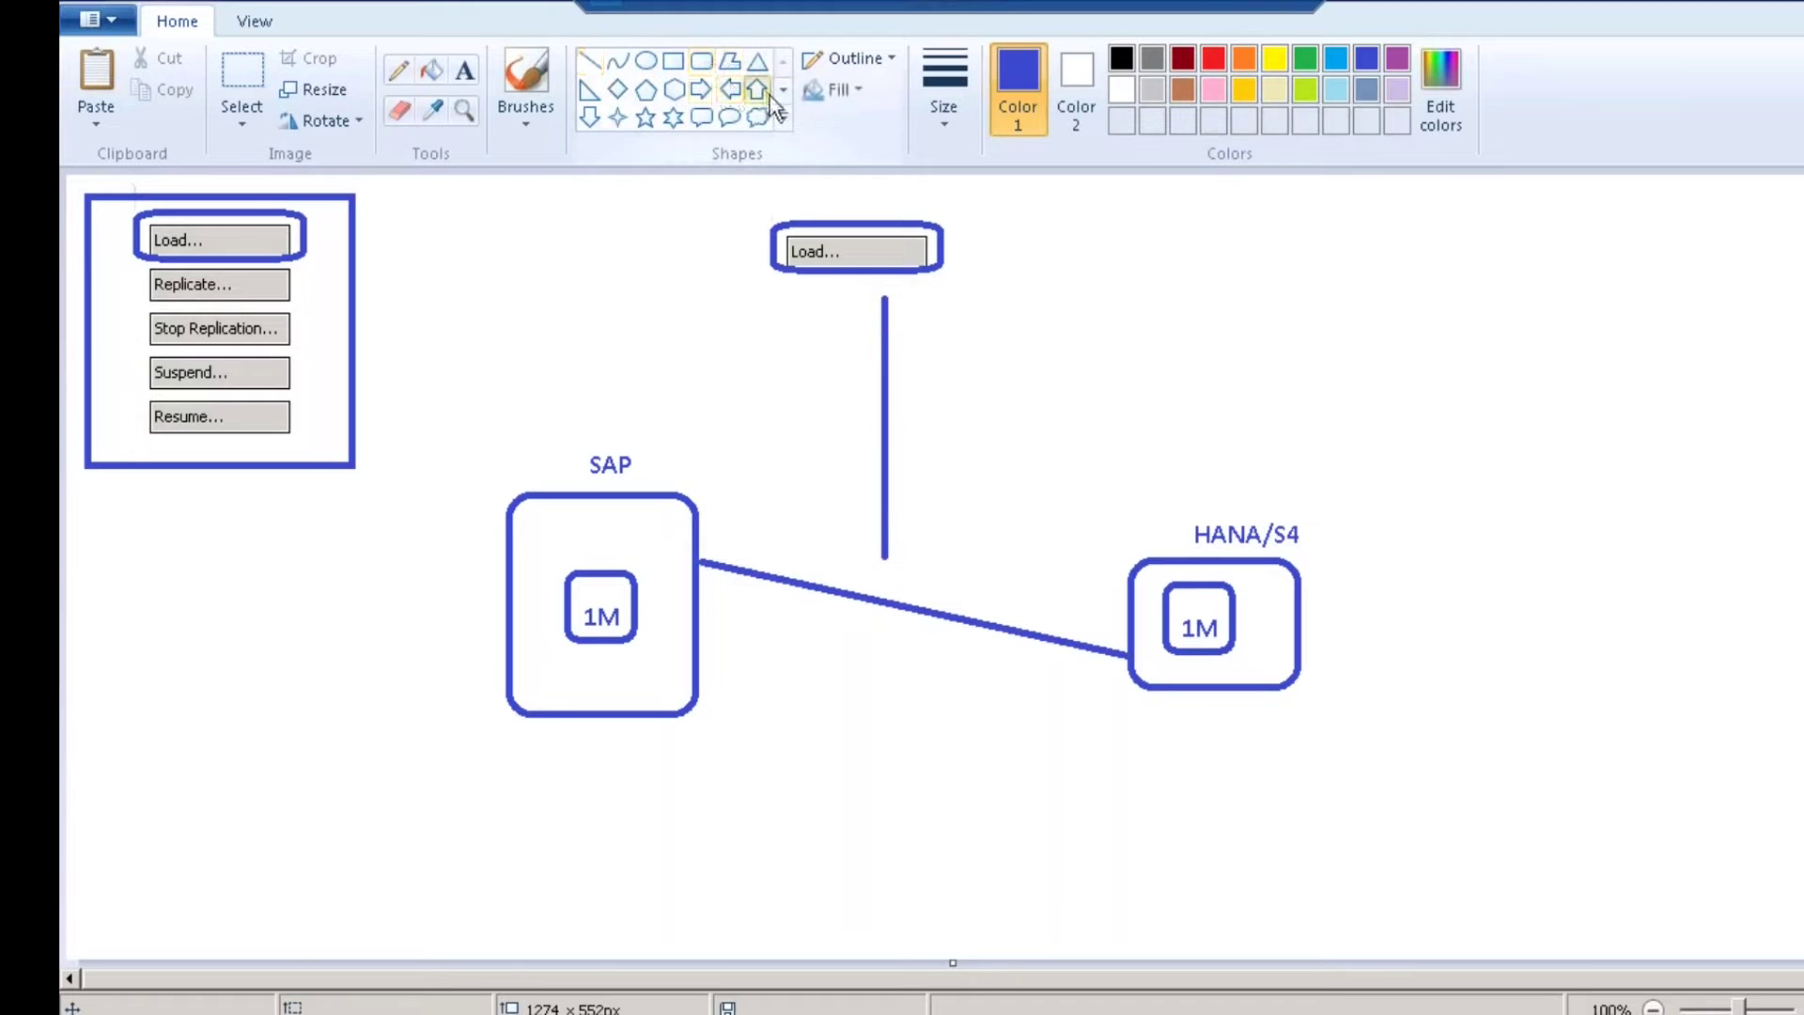
{"action": "left_click_drag", "start_coordinate": [850, 282], "coordinate": [911, 319]}
{"action": "left_click", "coordinate": [996, 573]}
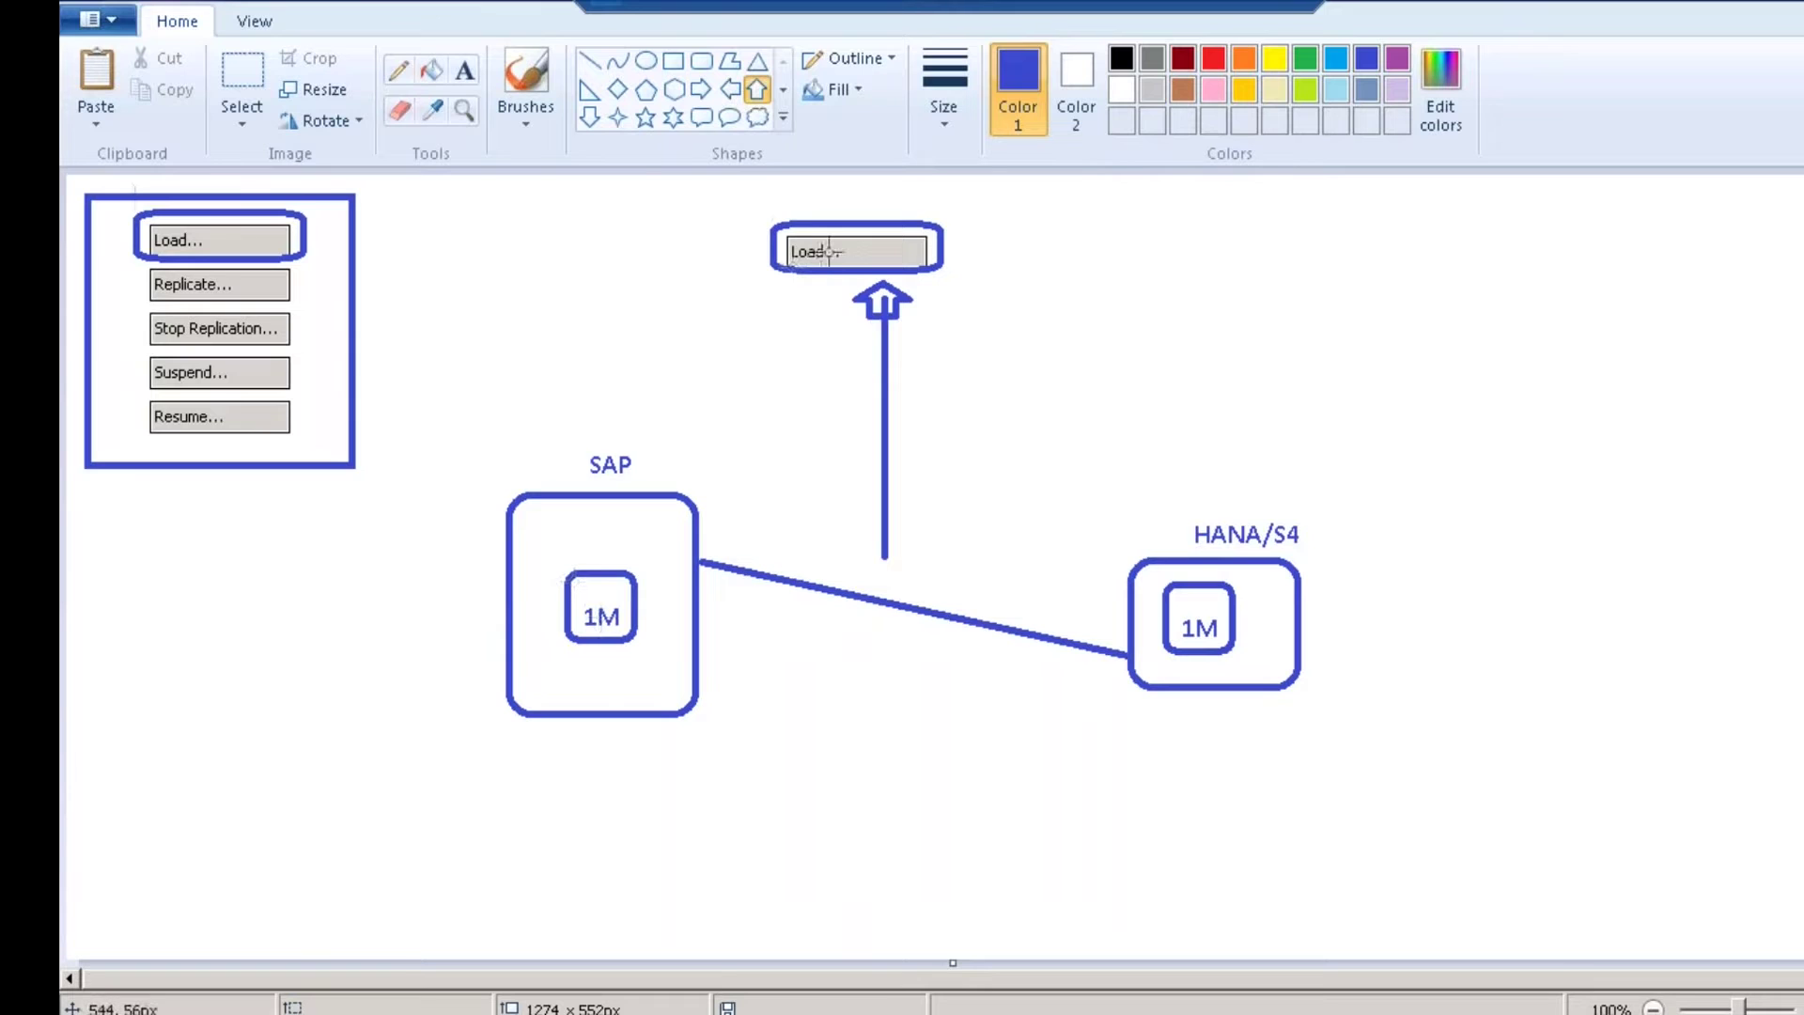
Circle the 1M in the HANA/S4 box with the pencil, and draw a line from the SAP box to a LOAD label below it.
{"action": "left_click", "coordinate": [398, 70]}
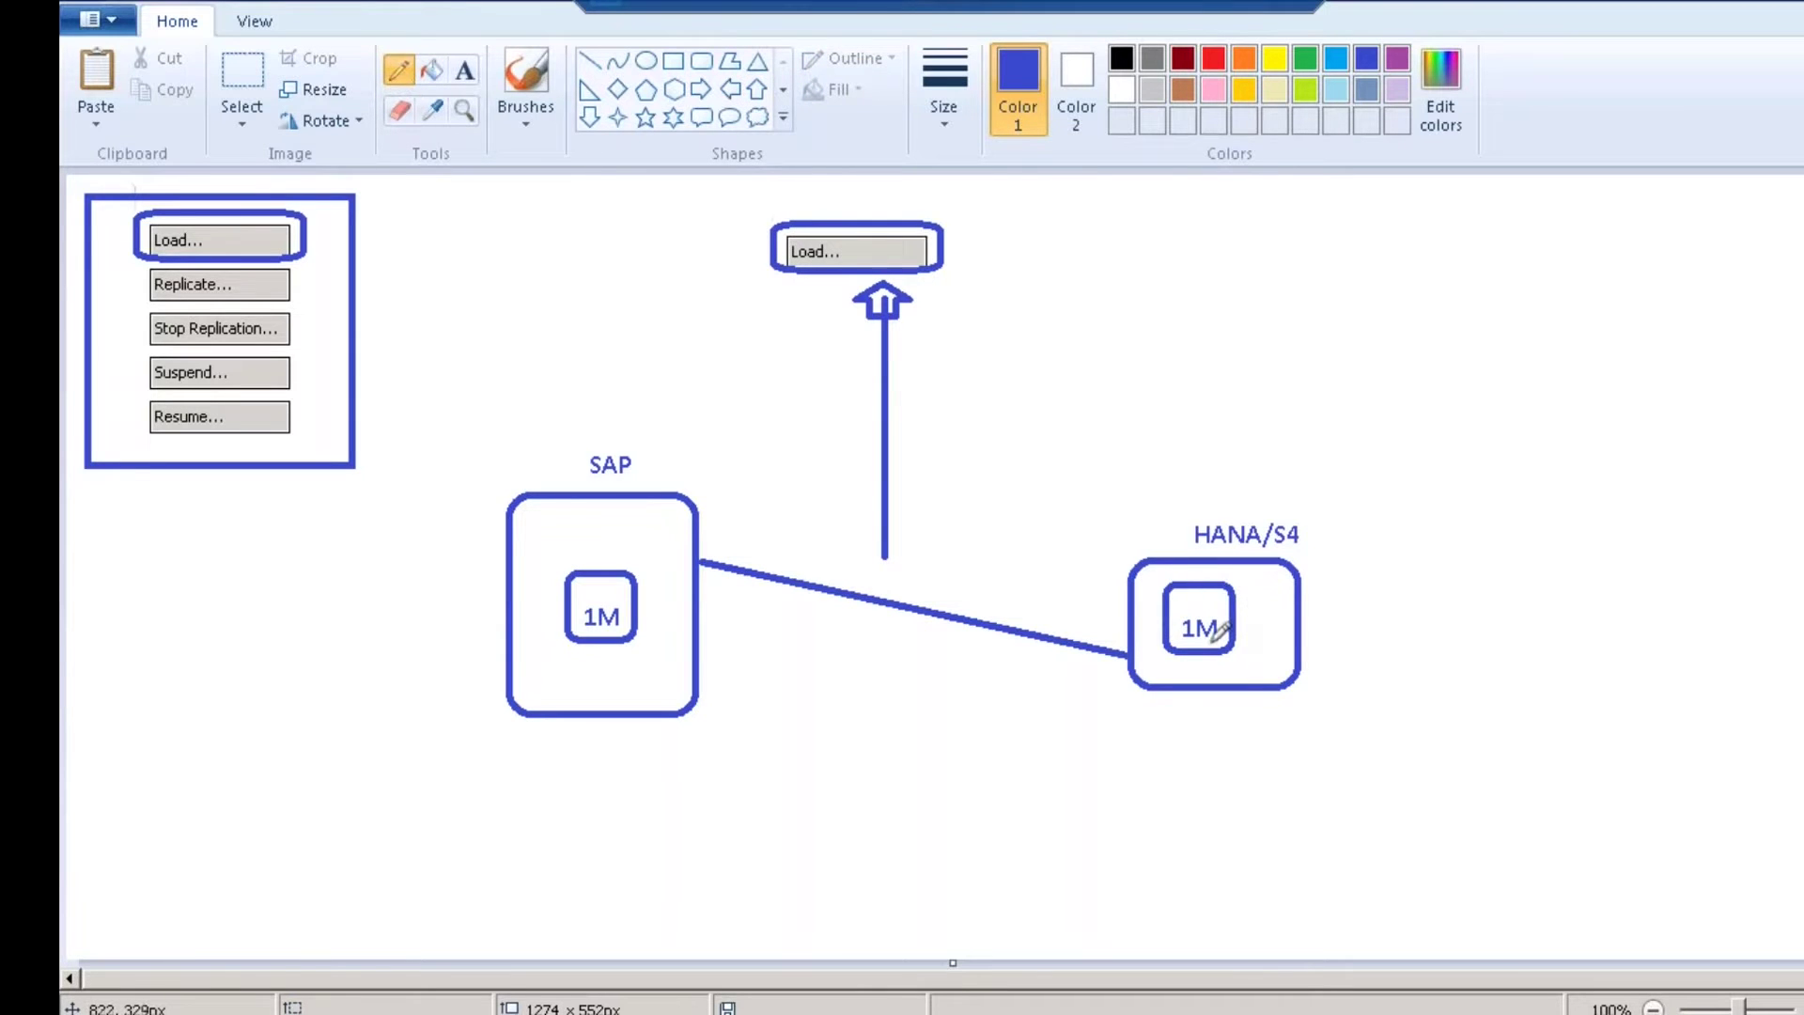
{"action": "mouse_move", "coordinate": [1211, 642]}
{"action": "left_mouse_down"}
{"action": "mouse_move", "coordinate": [1186, 641]}
{"action": "mouse_move", "coordinate": [1191, 601]}
{"action": "mouse_move", "coordinate": [1235, 606]}
{"action": "mouse_move", "coordinate": [1216, 645]}
{"action": "left_mouse_up"}
{"action": "left_click", "coordinate": [589, 61]}
{"action": "left_click_drag", "start_coordinate": [651, 670], "coordinate": [914, 780]}
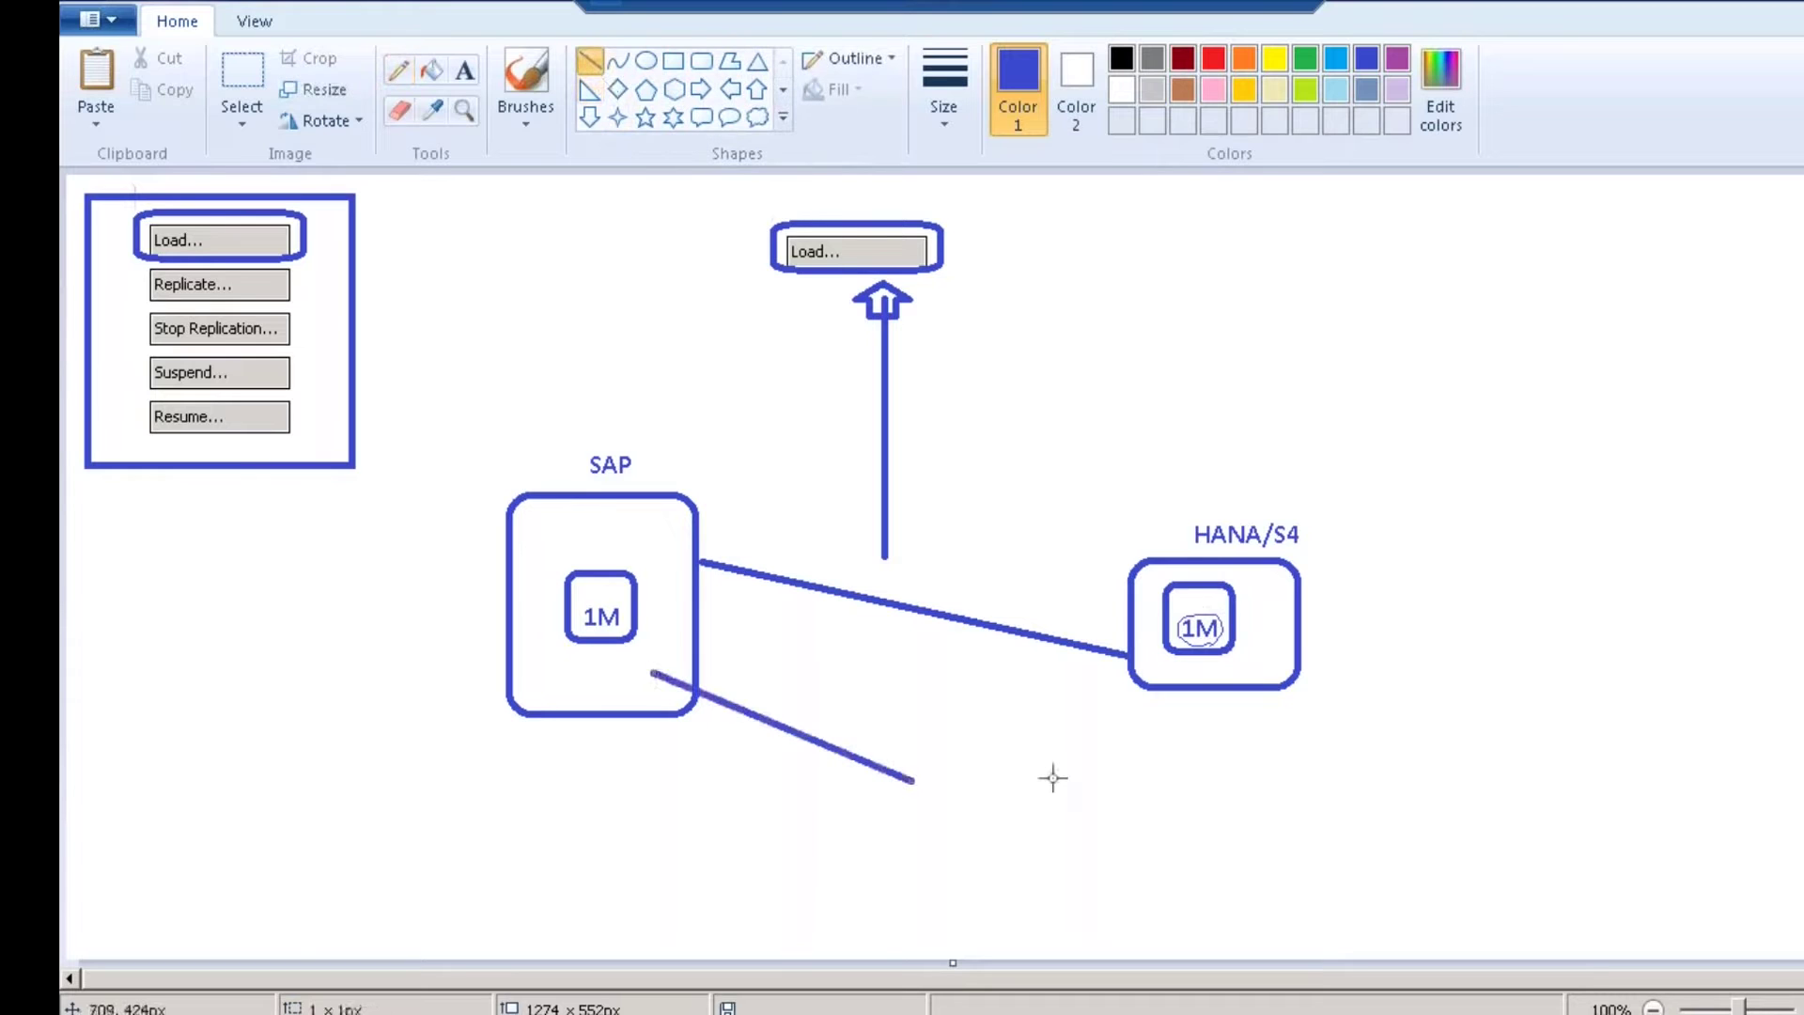
{"action": "left_click", "coordinate": [463, 69]}
{"action": "left_click", "coordinate": [926, 763]}
{"action": "type", "text": "LOAD"}
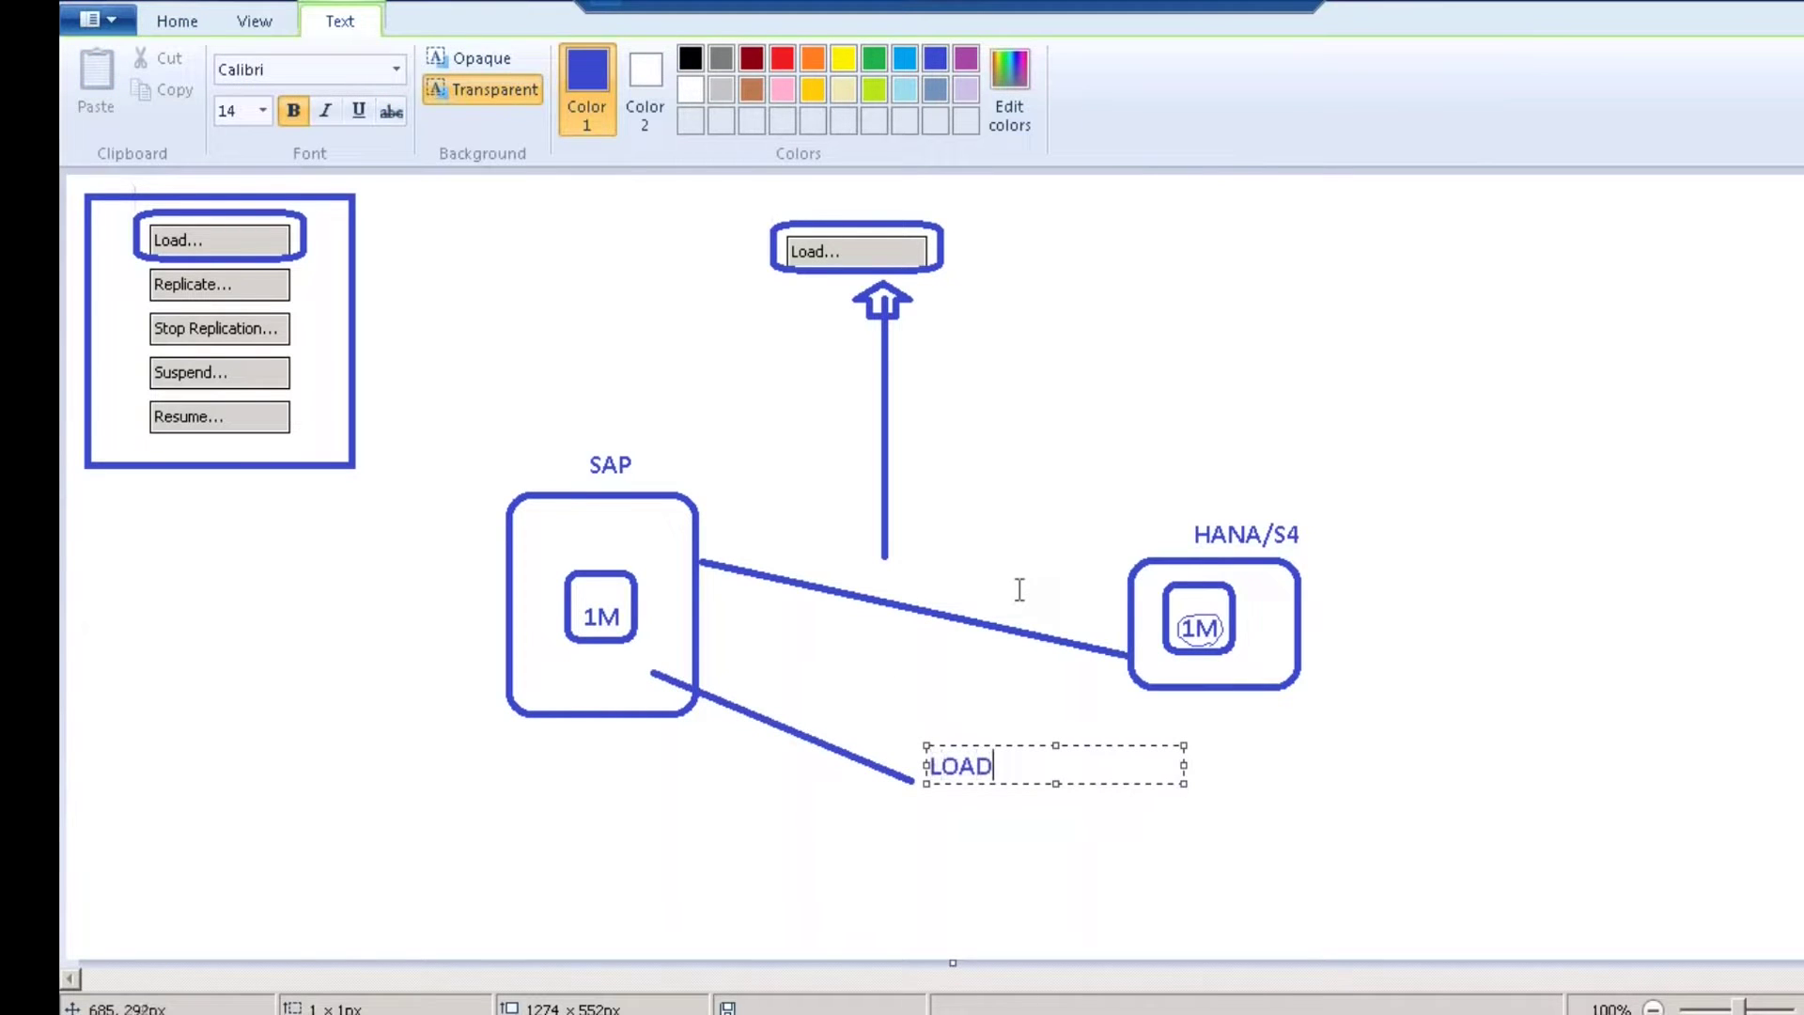
{"action": "left_click", "coordinate": [1019, 589]}
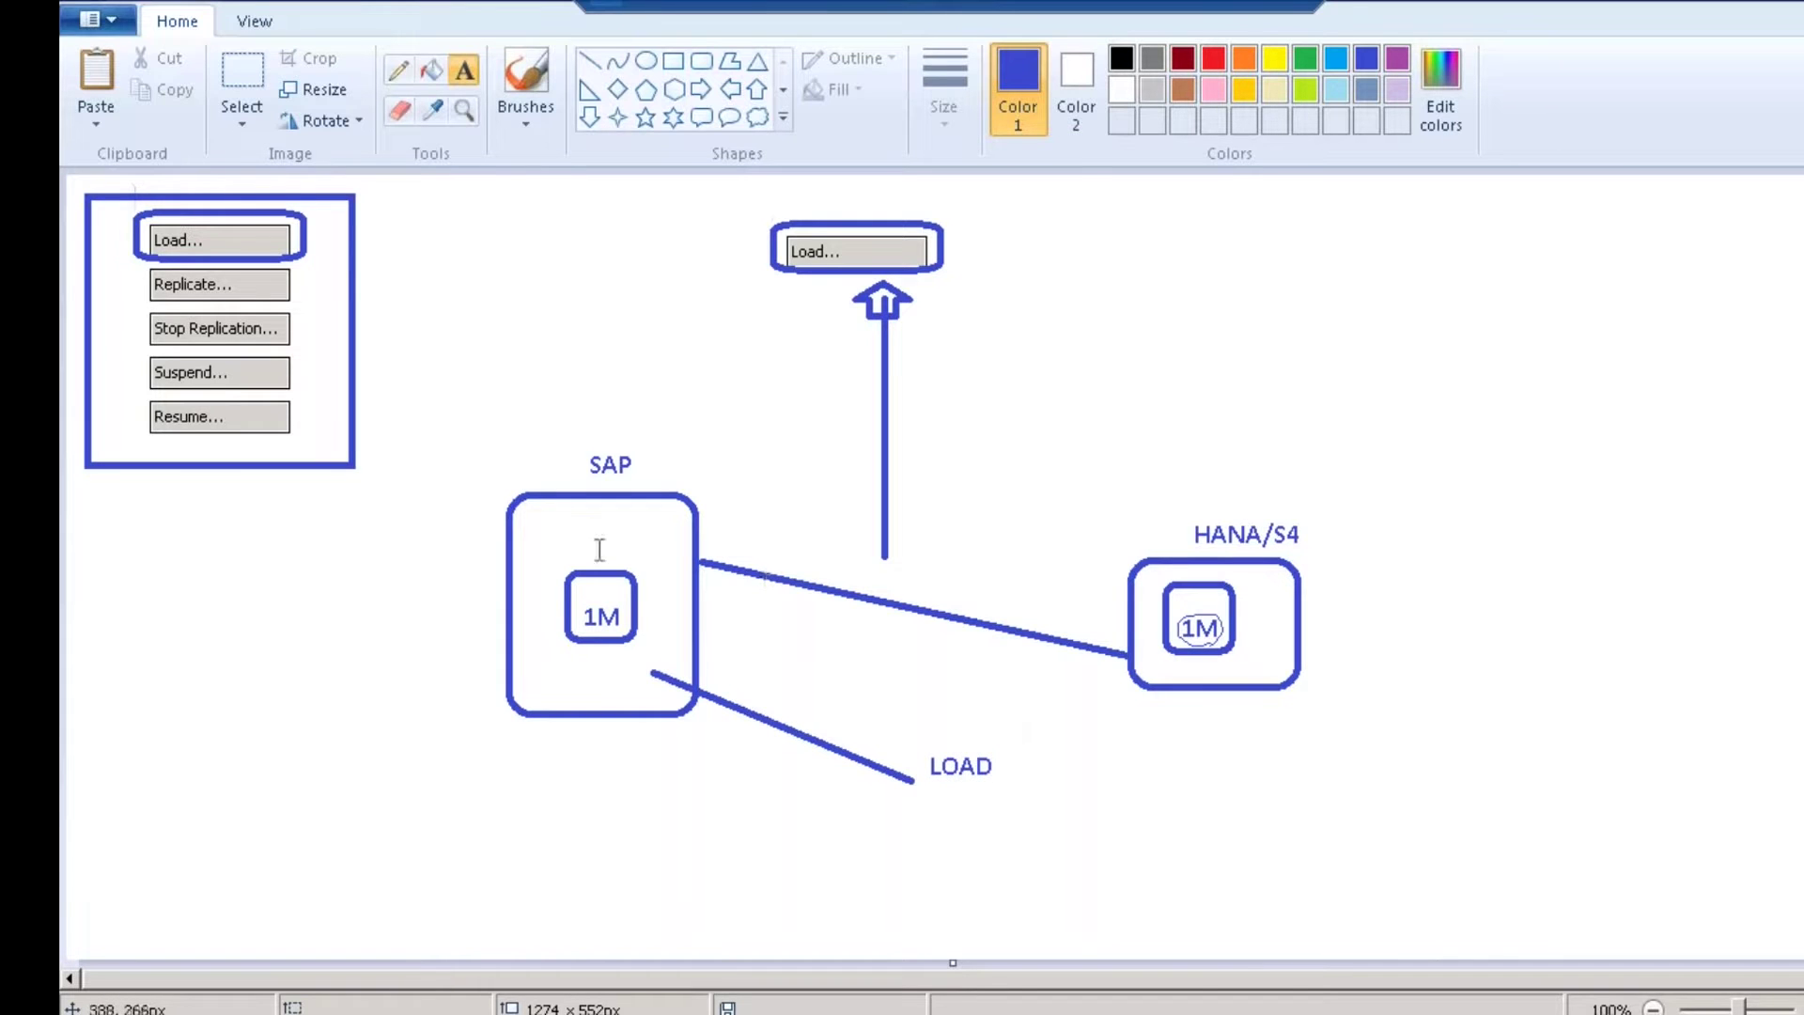
Write T005T above the 1M square in the SAP box and frame it with a rounded rectangle.
{"action": "left_click", "coordinate": [566, 532]}
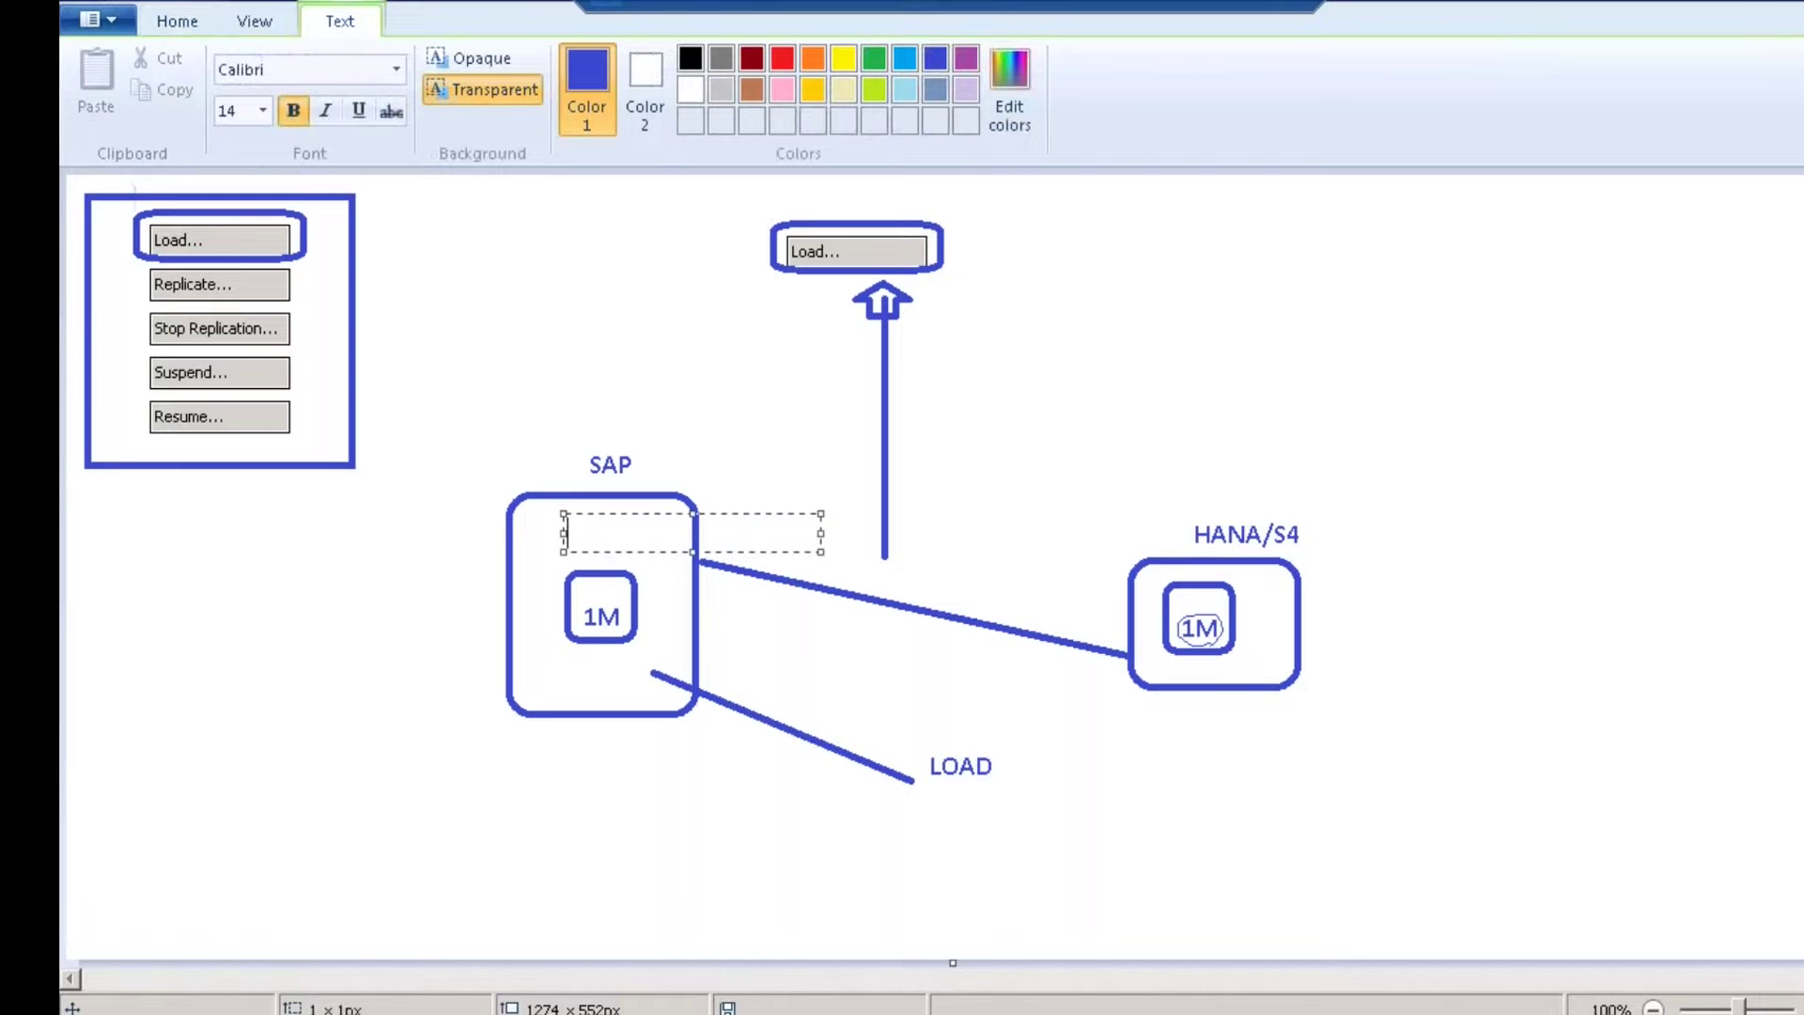
{"action": "type", "text": "T005T"}
{"action": "left_click", "coordinate": [658, 423]}
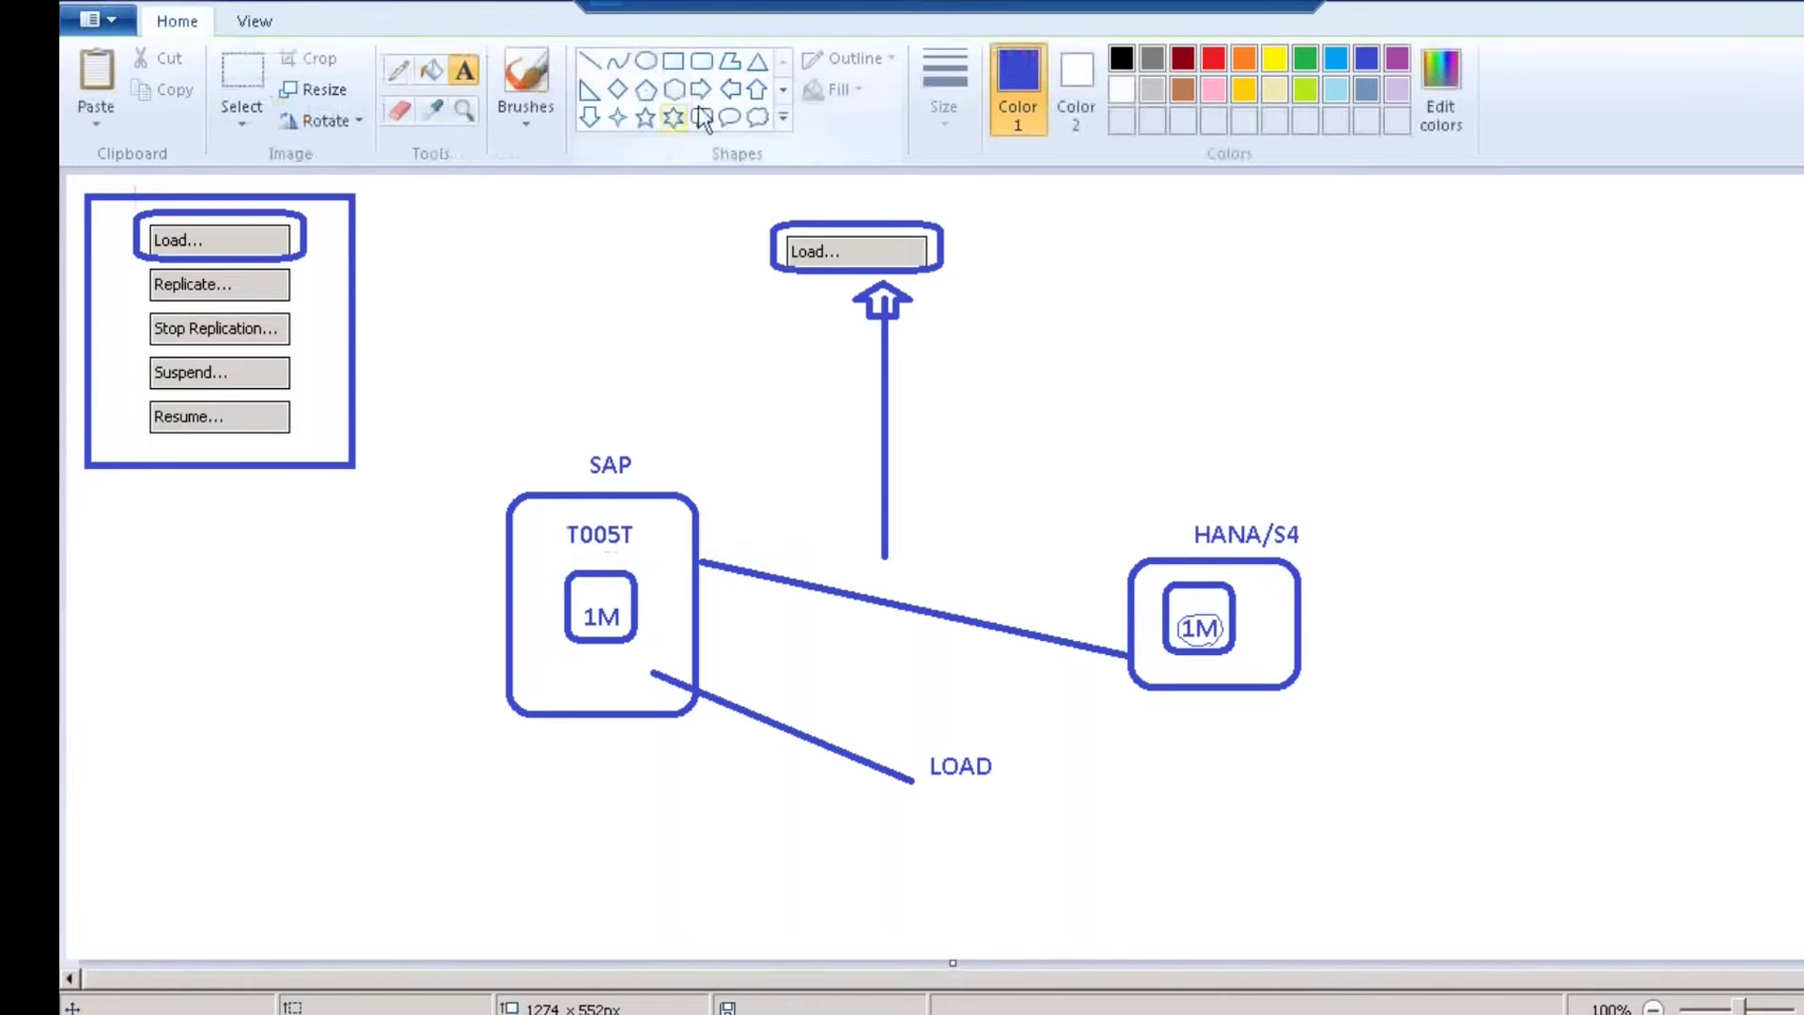
{"action": "left_click", "coordinate": [702, 64]}
{"action": "left_click_drag", "start_coordinate": [558, 510], "coordinate": [646, 556]}
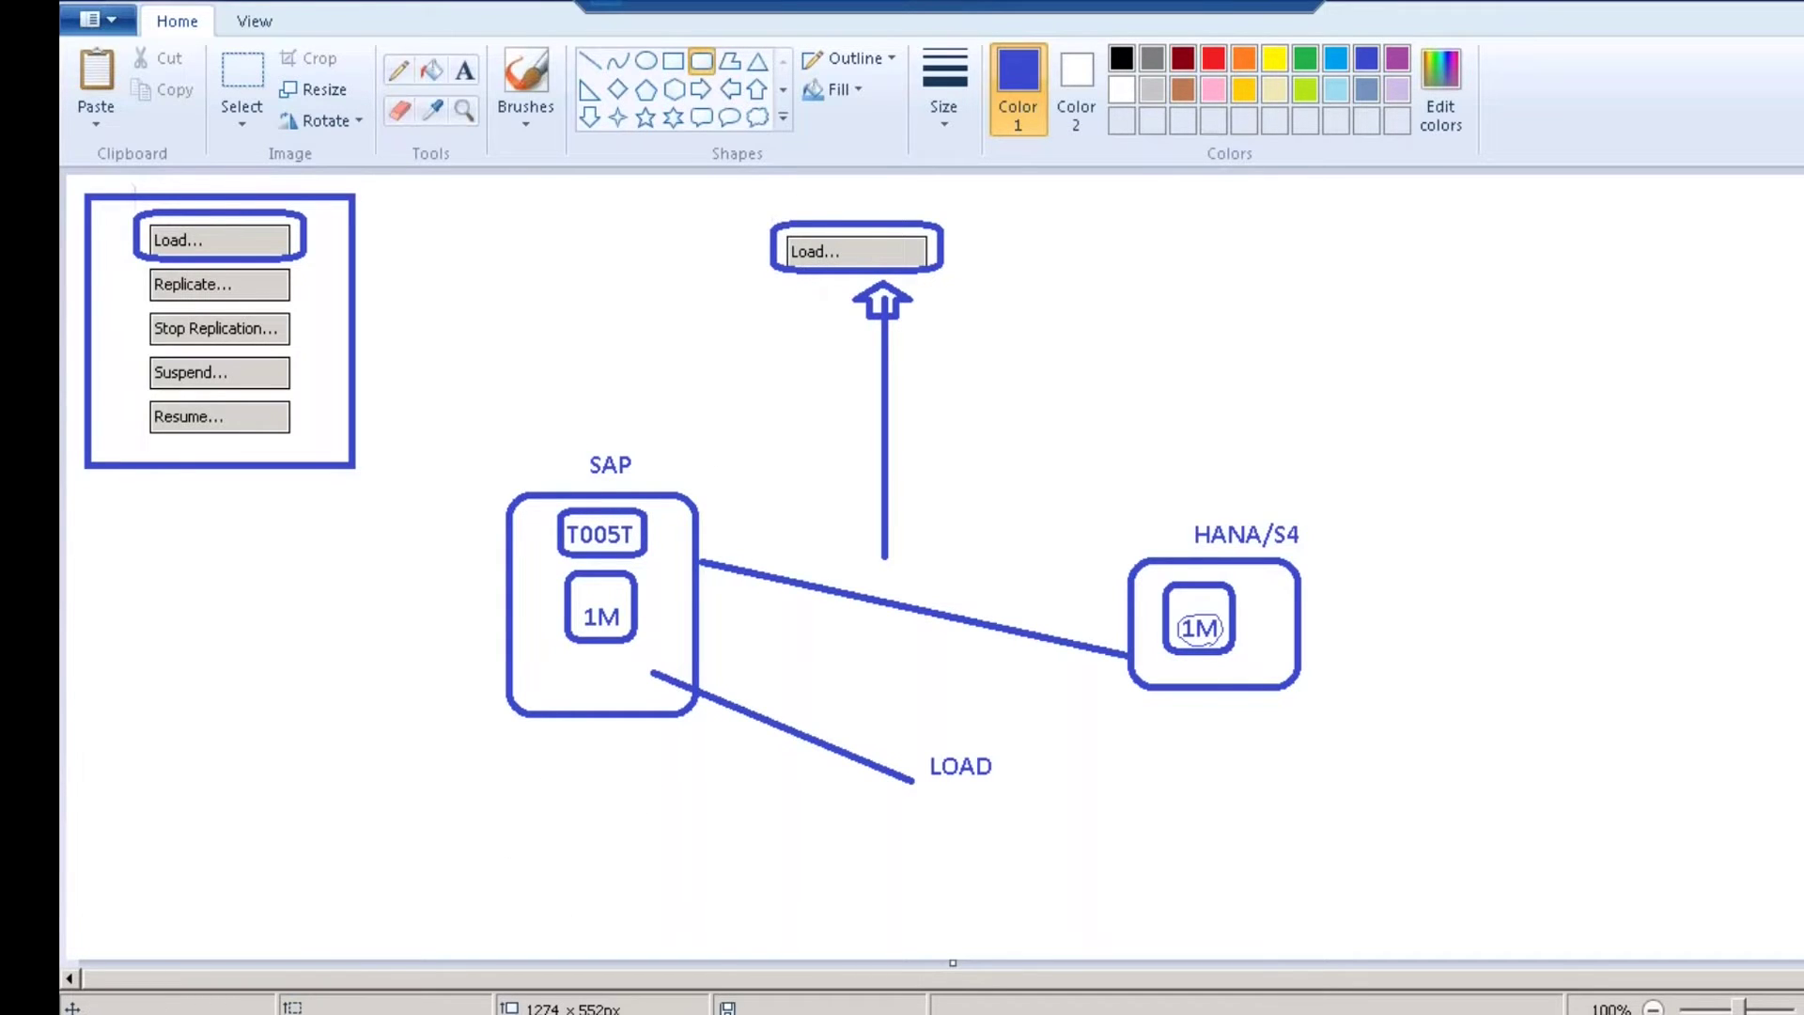
Switch to SAP HANA Studio and view the Load request's table selection, closing it without choosing a table.
{"action": "mouse_move", "coordinate": [99, 1013]}
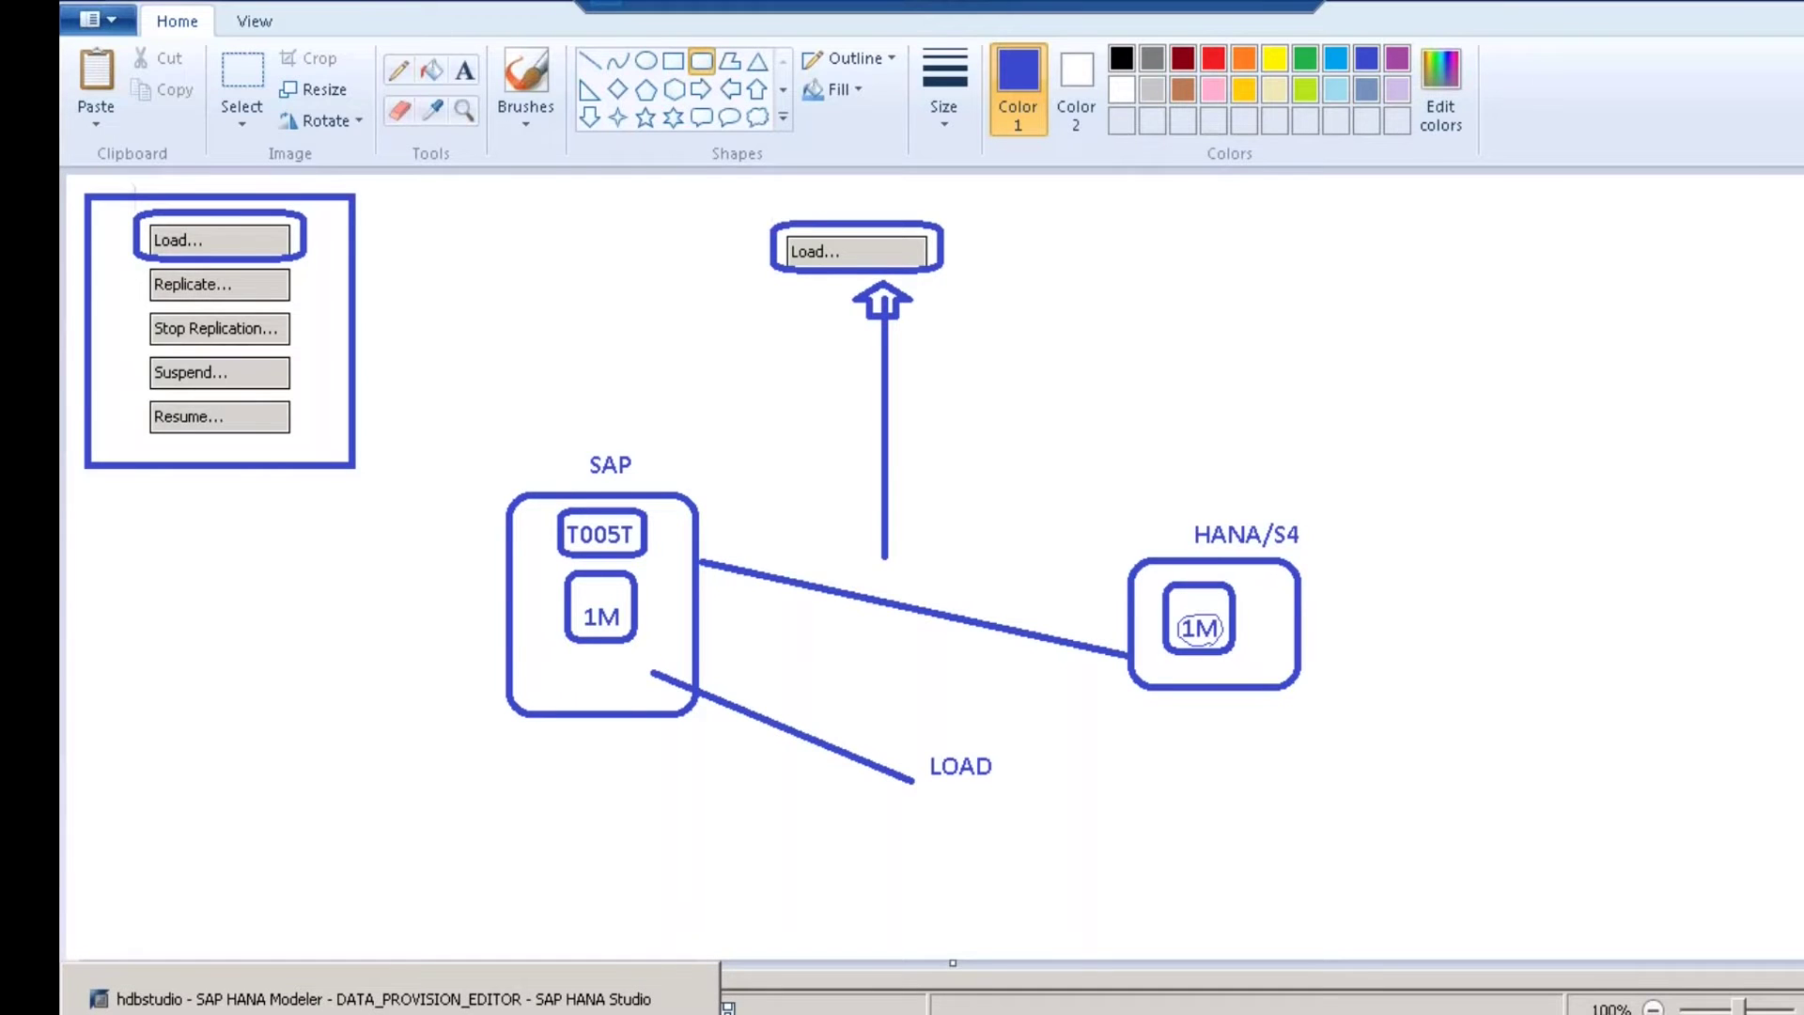
{"action": "left_click", "coordinate": [376, 998]}
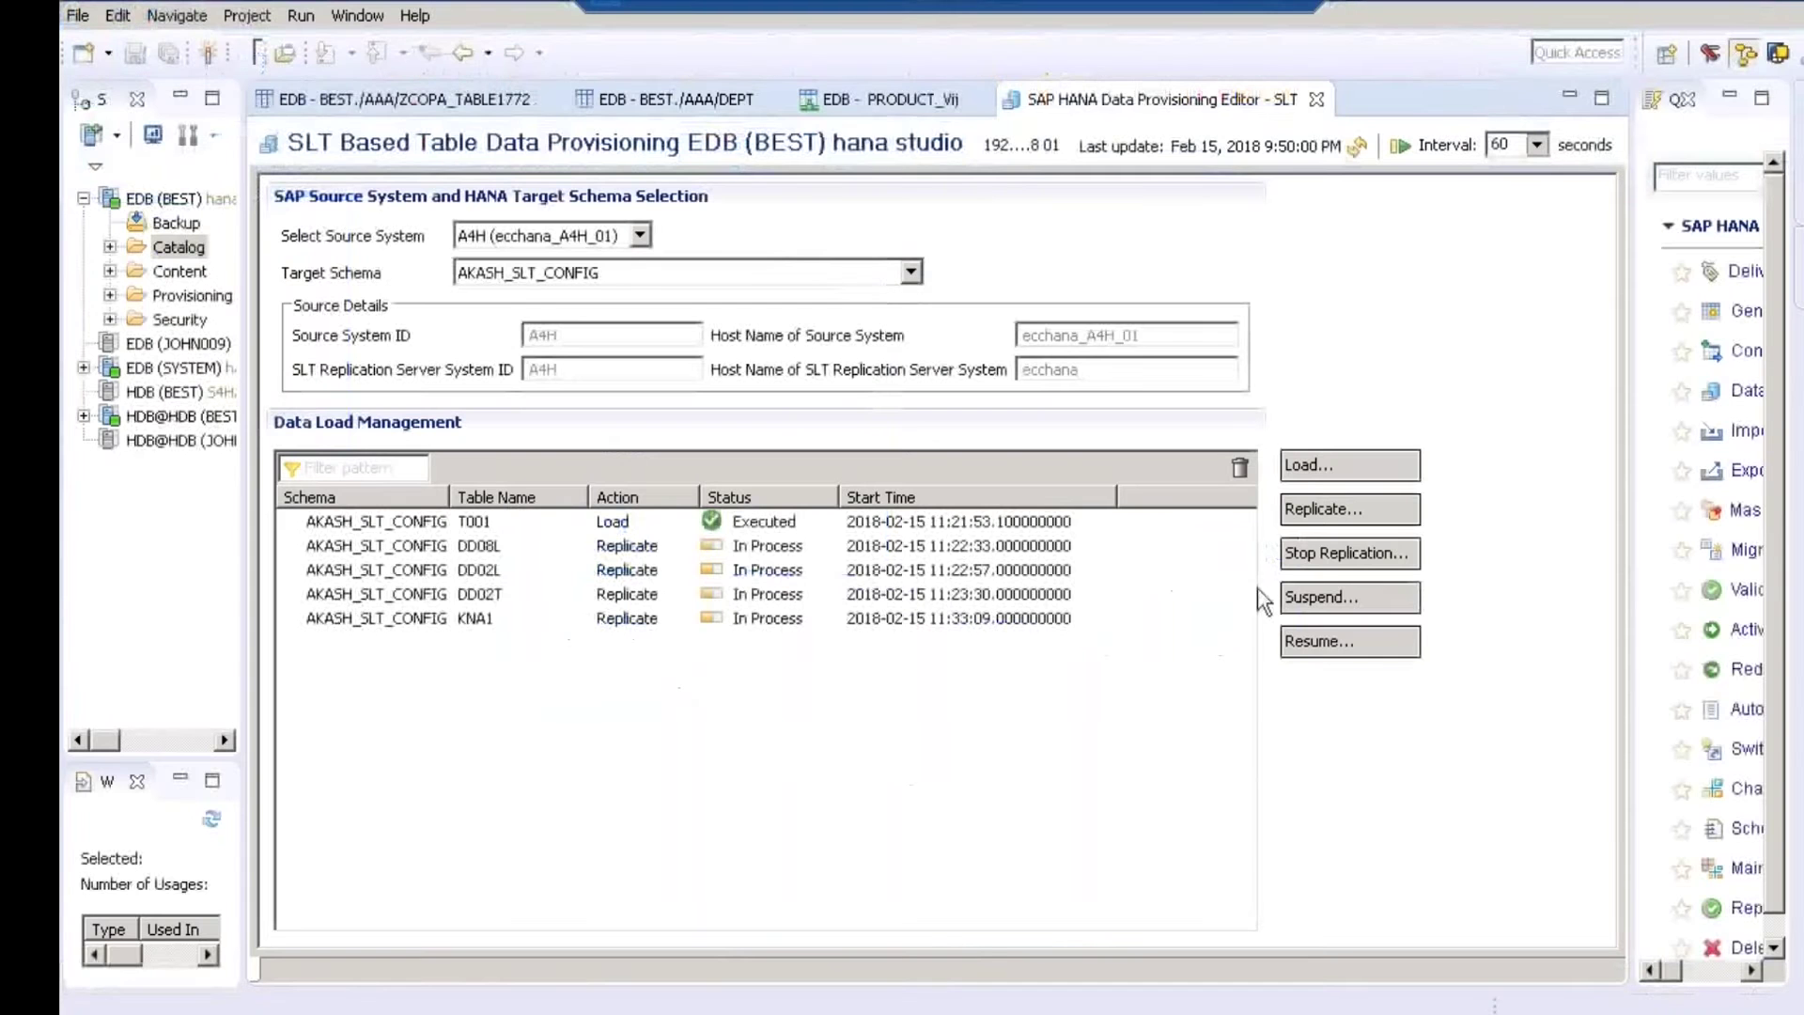
{"action": "left_click", "coordinate": [1306, 467]}
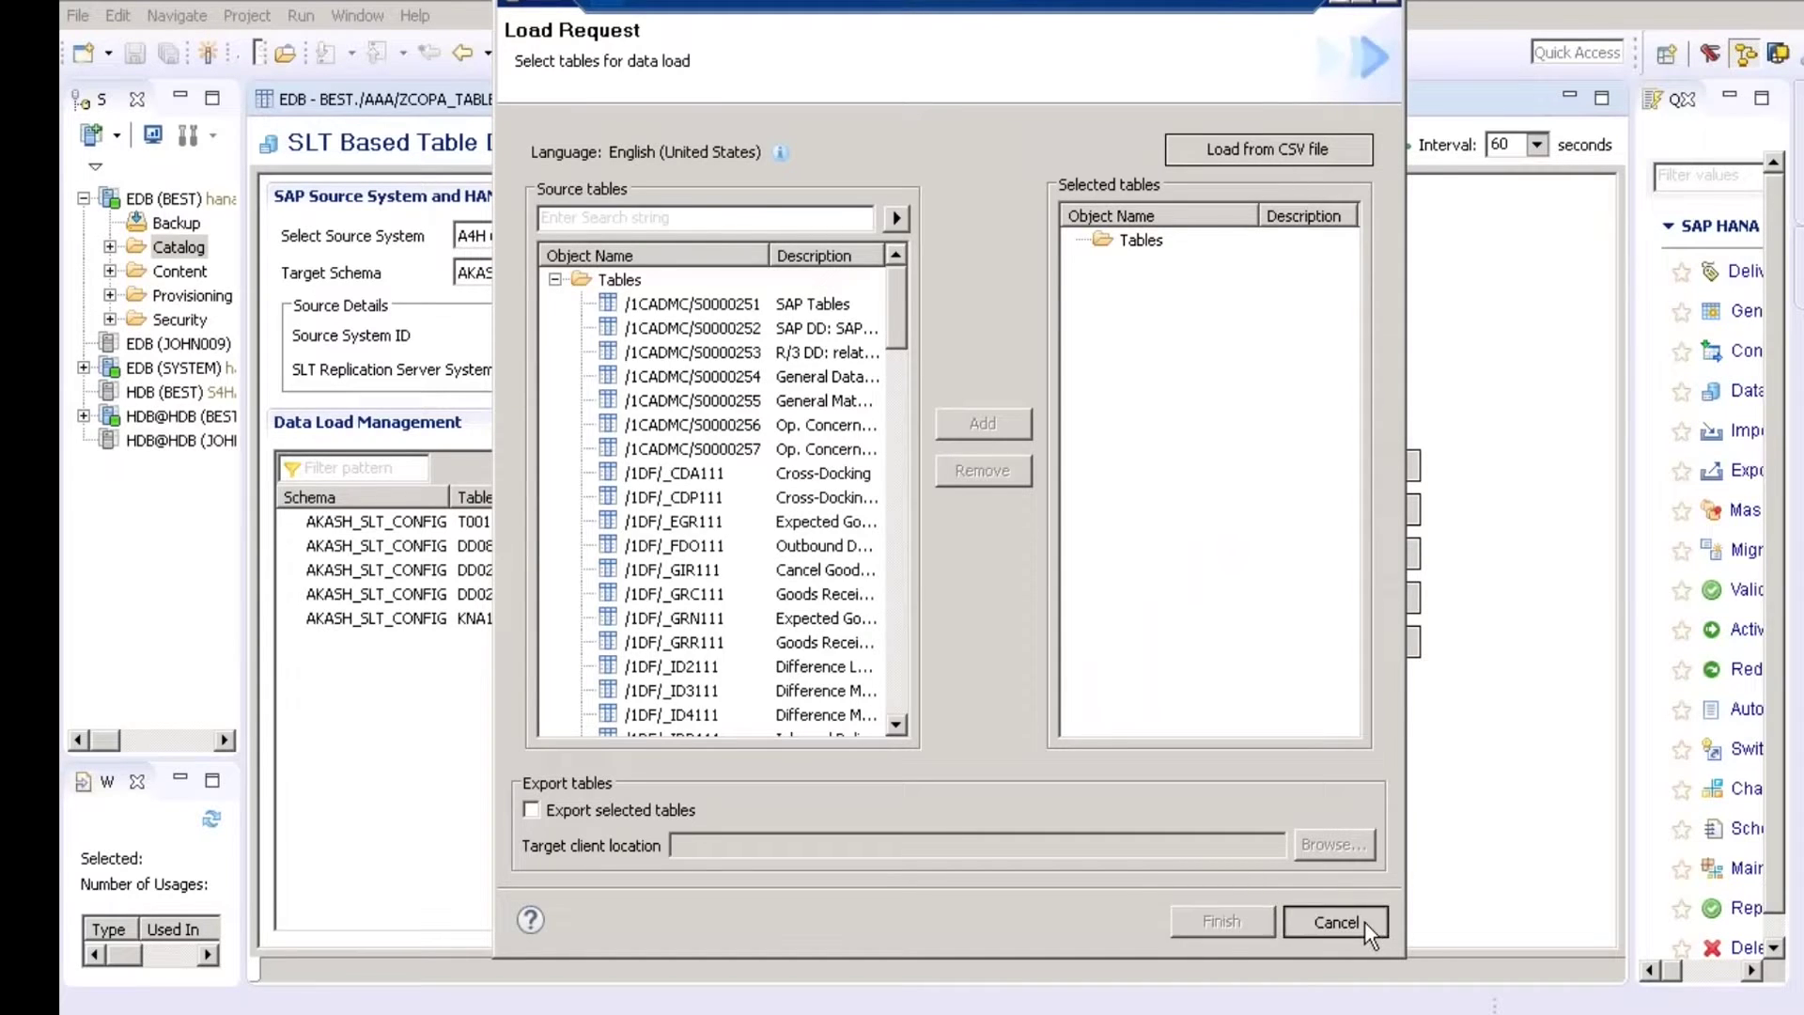
{"action": "left_click", "coordinate": [1334, 921]}
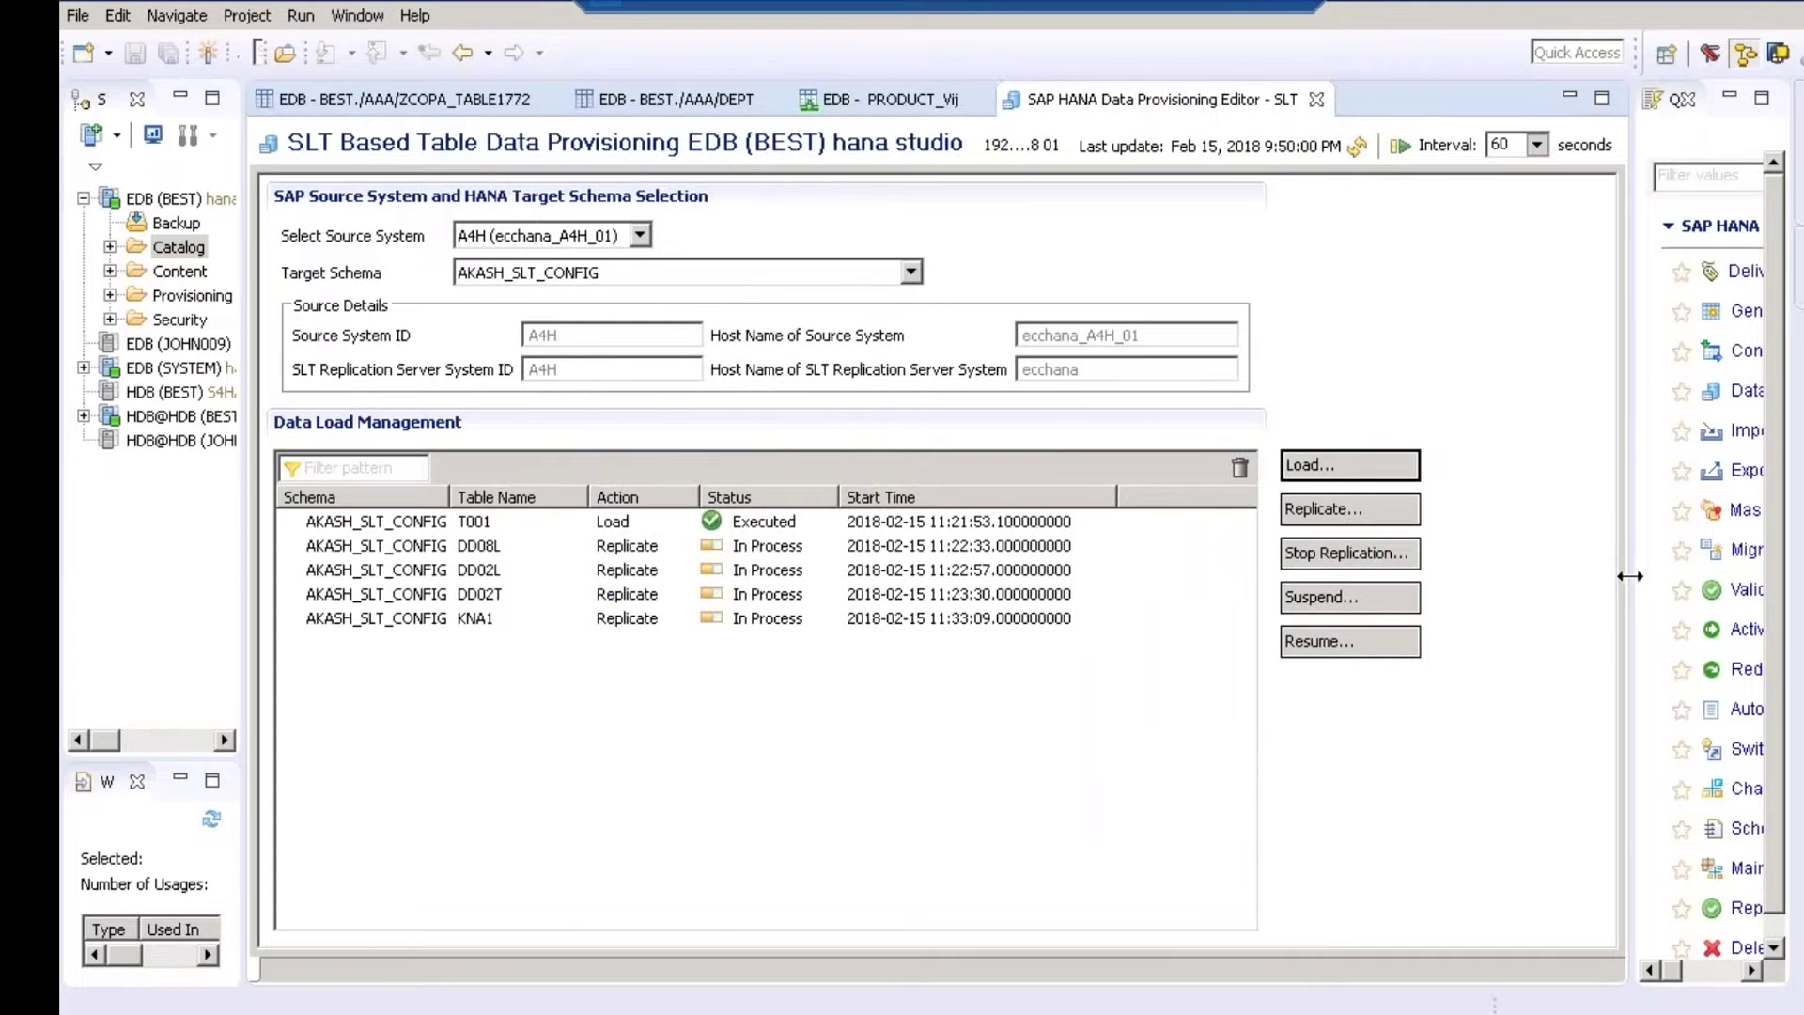
Widen the Quick View pane, and select source system EH7 (saphana_EH7_07) with target schema JAYA.
{"action": "left_click_drag", "start_coordinate": [1603, 572], "coordinate": [1407, 573]}
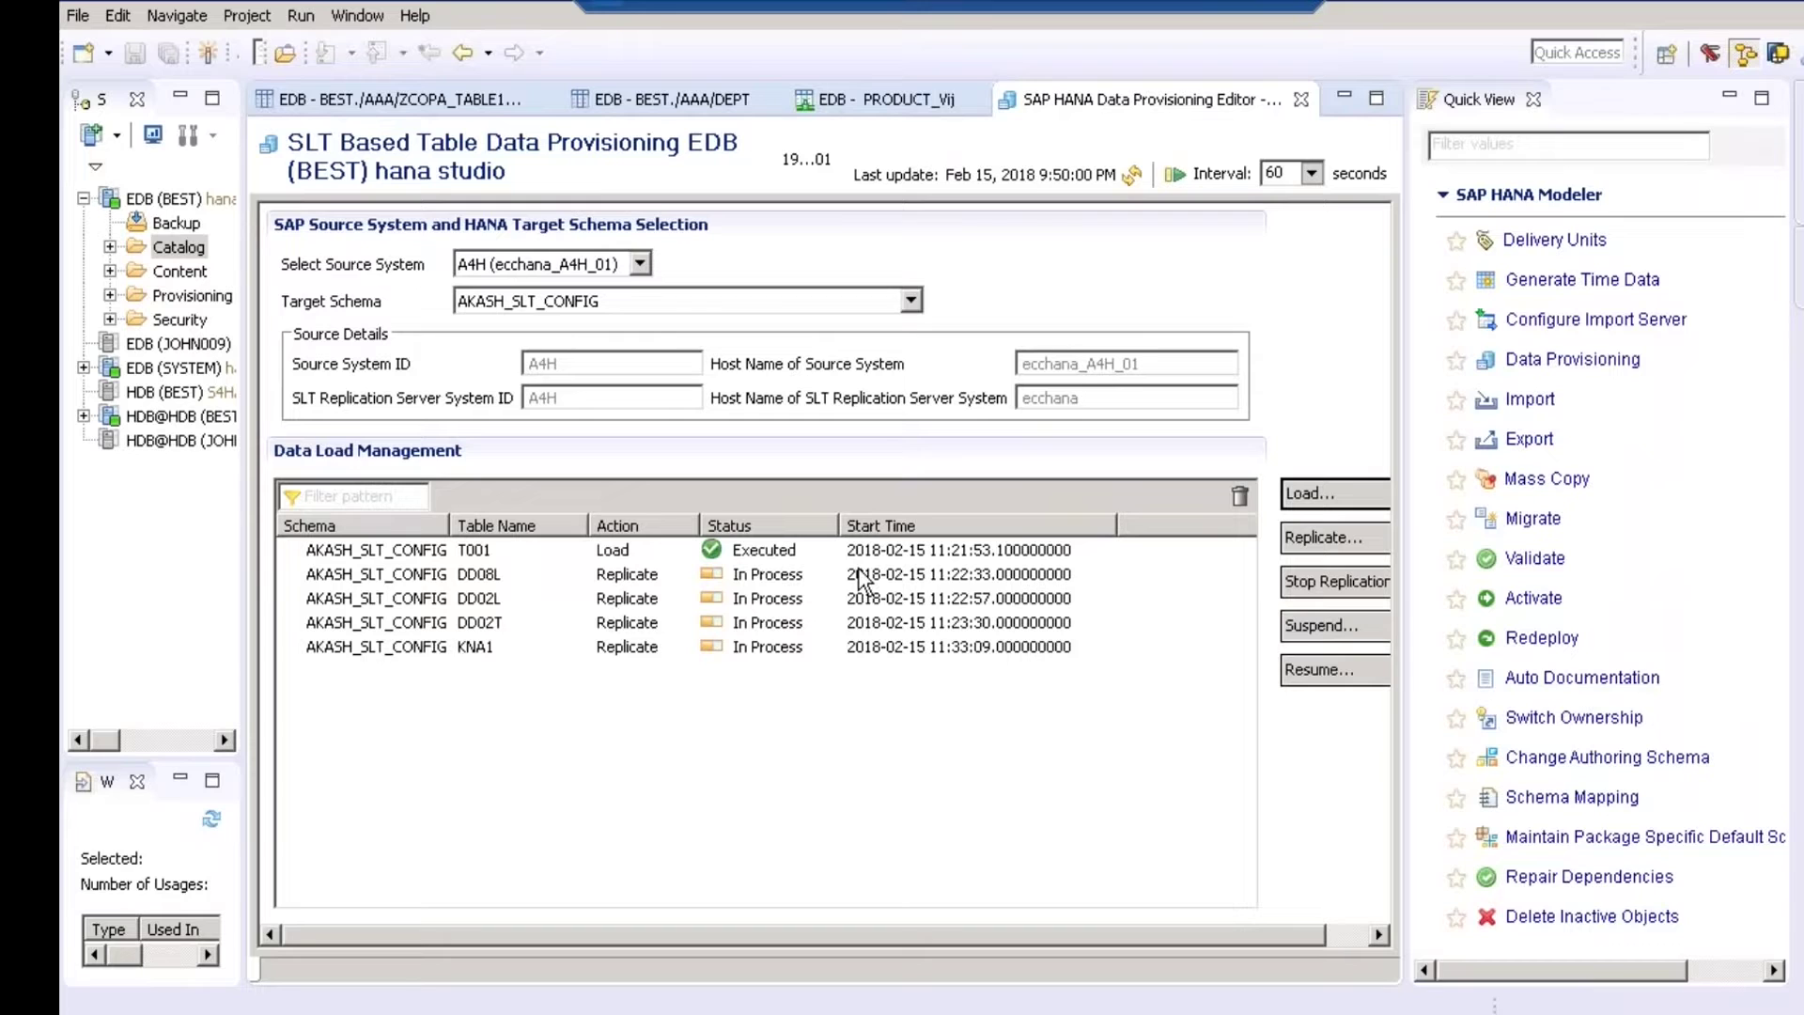
{"action": "left_click", "coordinate": [613, 263]}
{"action": "left_click", "coordinate": [594, 307]}
{"action": "left_click", "coordinate": [594, 305]}
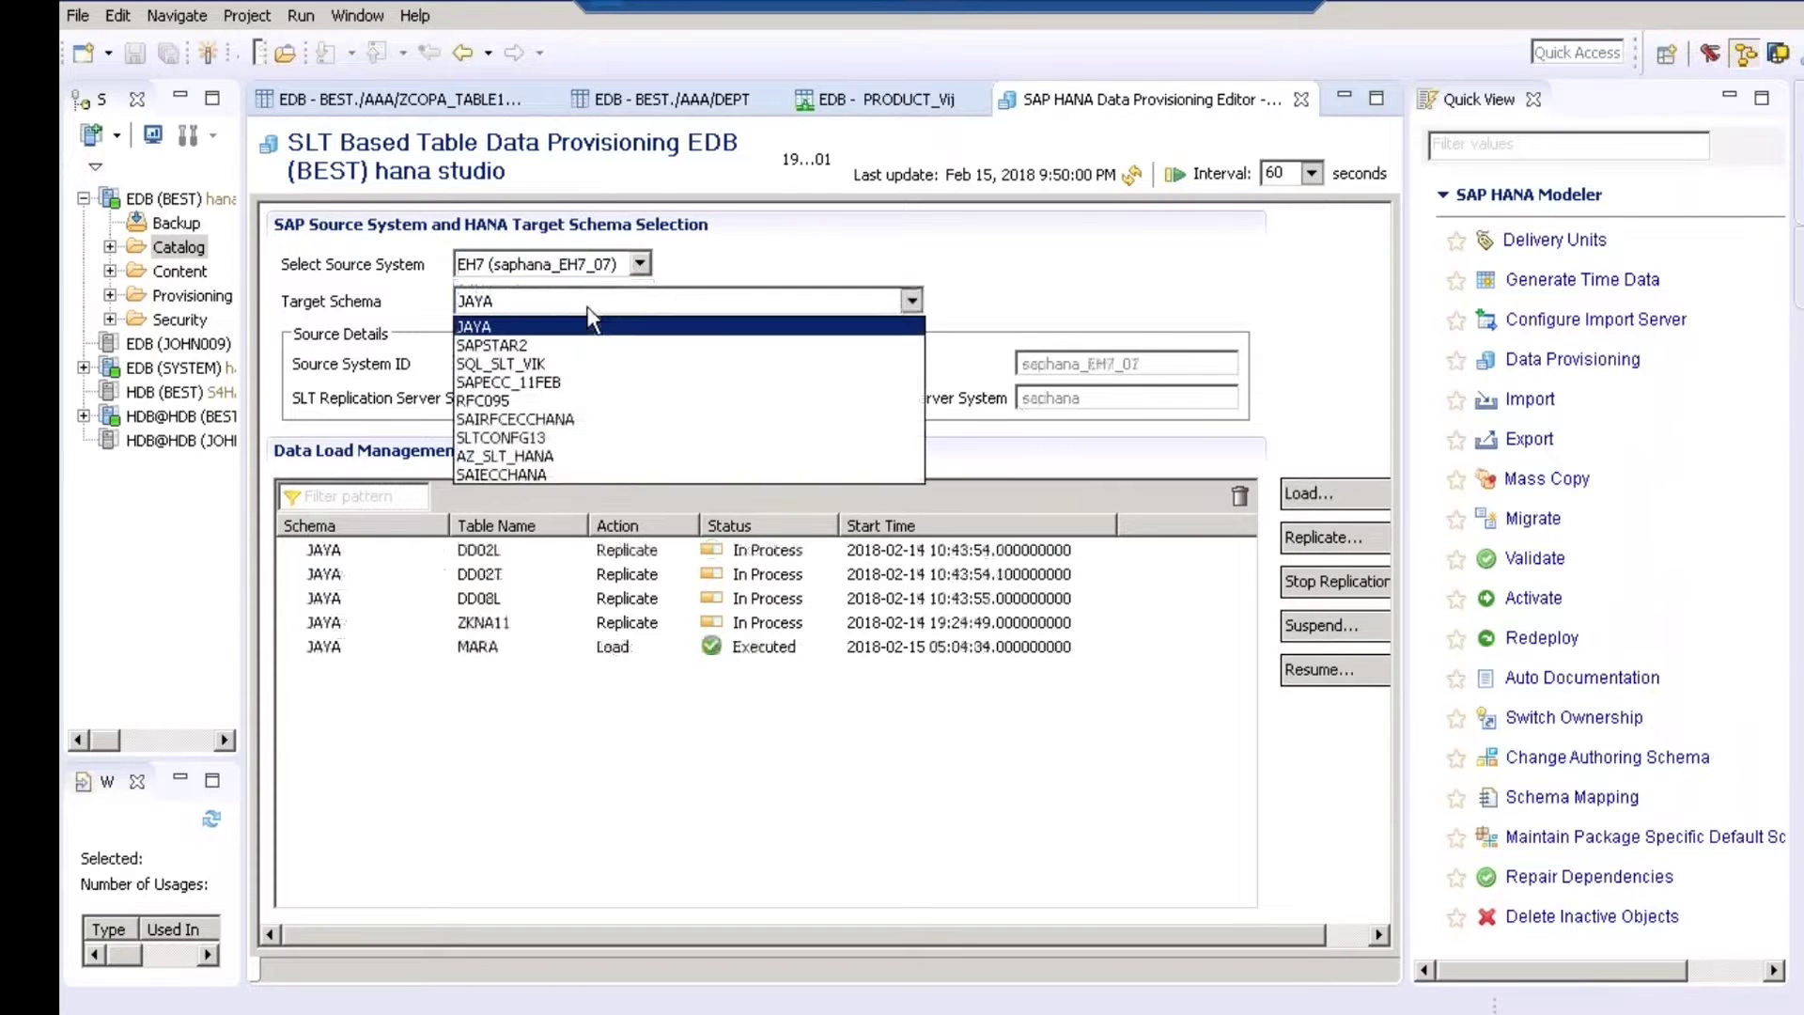
{"action": "left_click", "coordinate": [593, 326]}
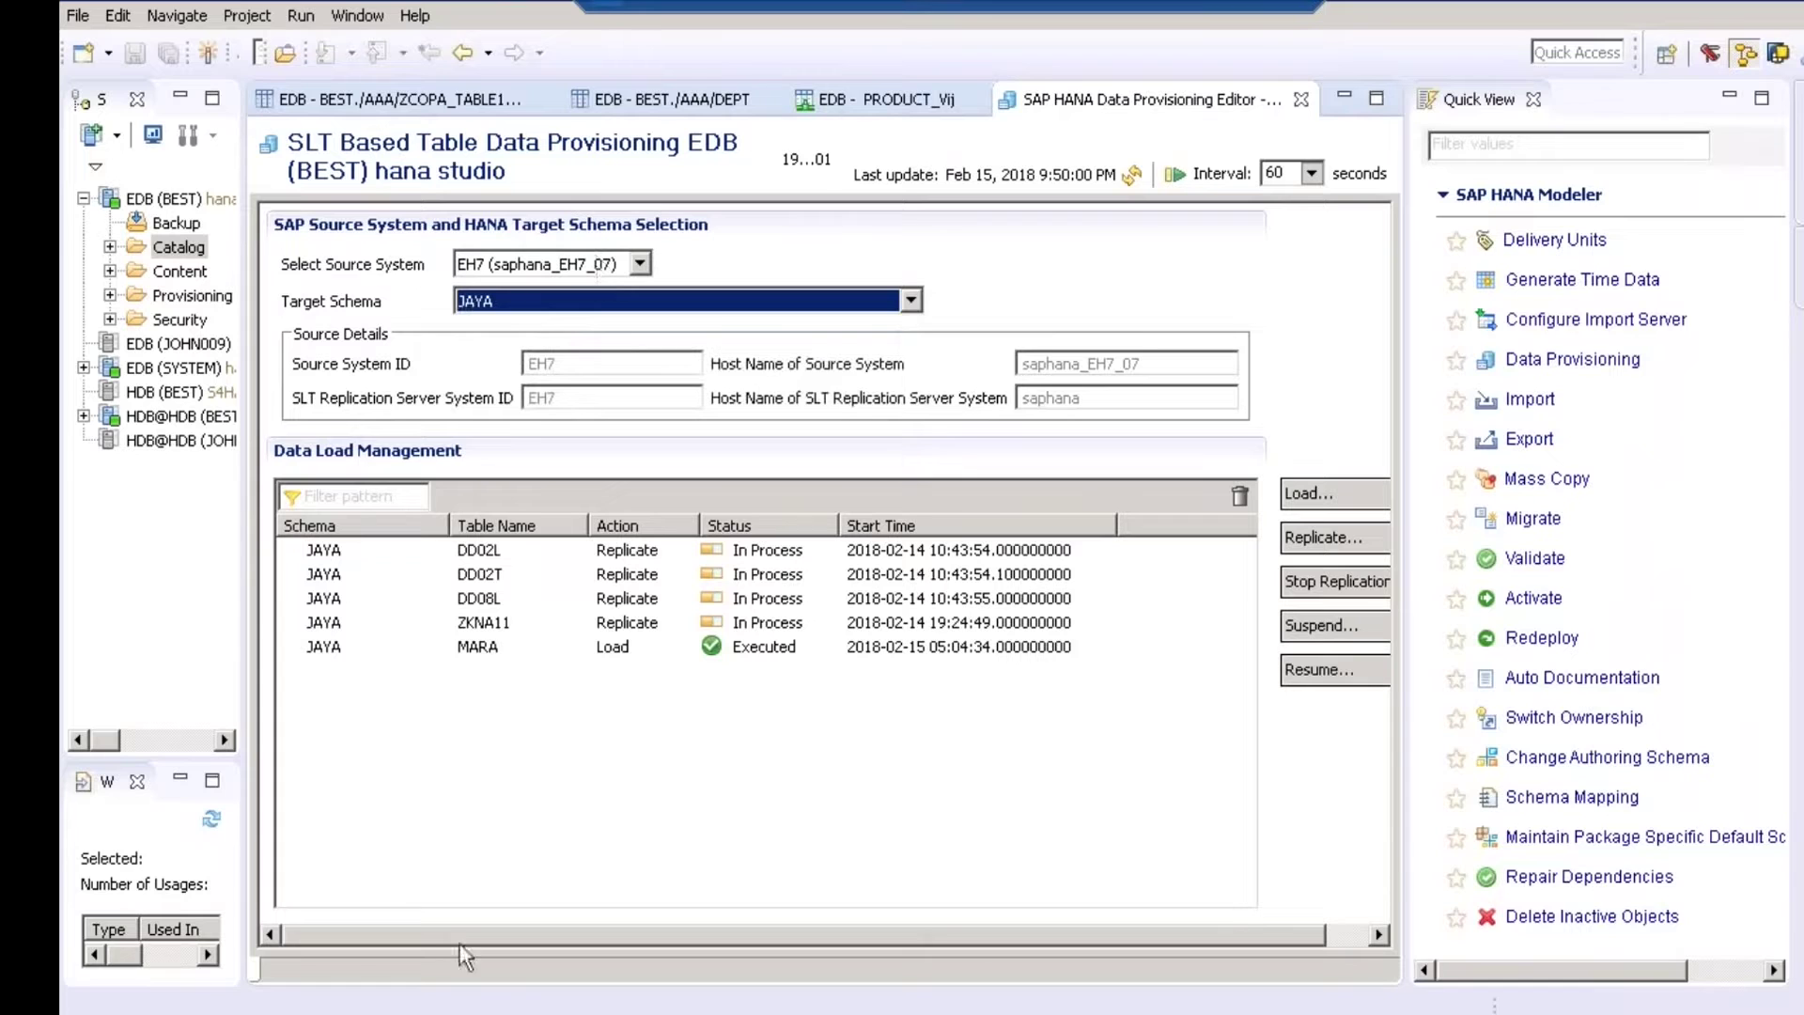
Set the target schema to SAIECCHANA and narrow the Quick View pane.
{"action": "left_click", "coordinate": [451, 991]}
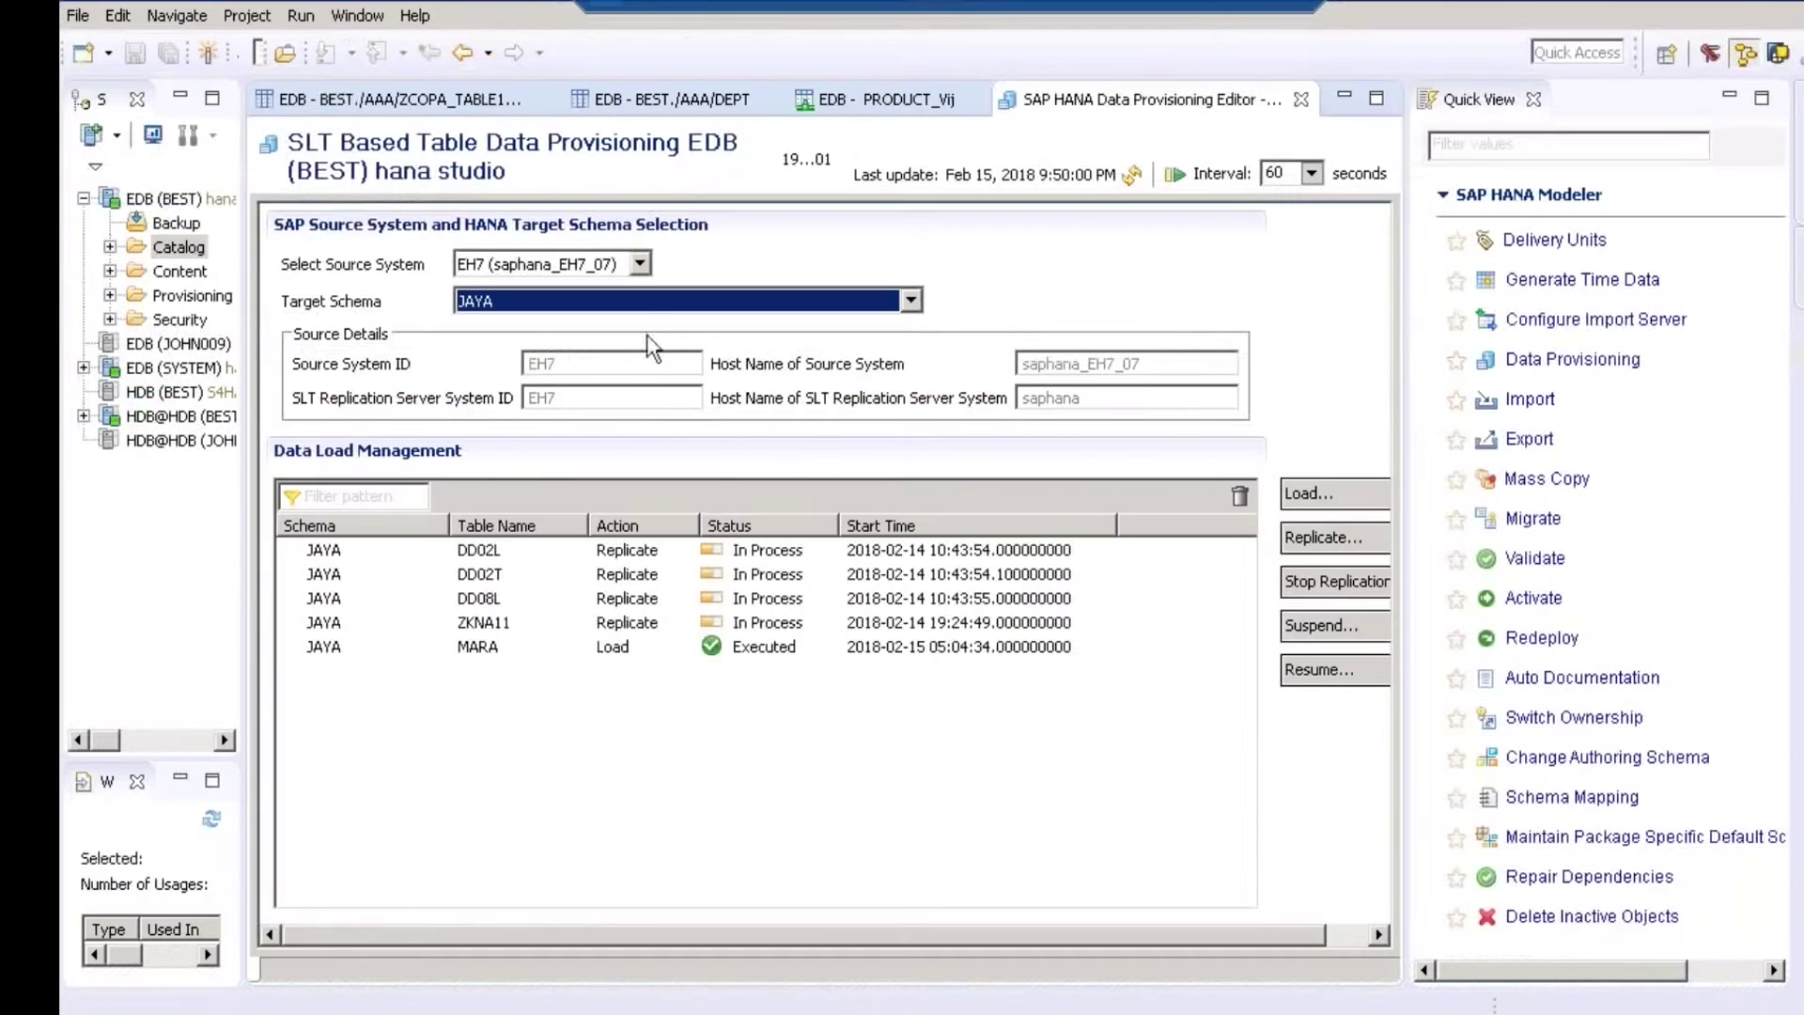
{"action": "left_click", "coordinate": [635, 307]}
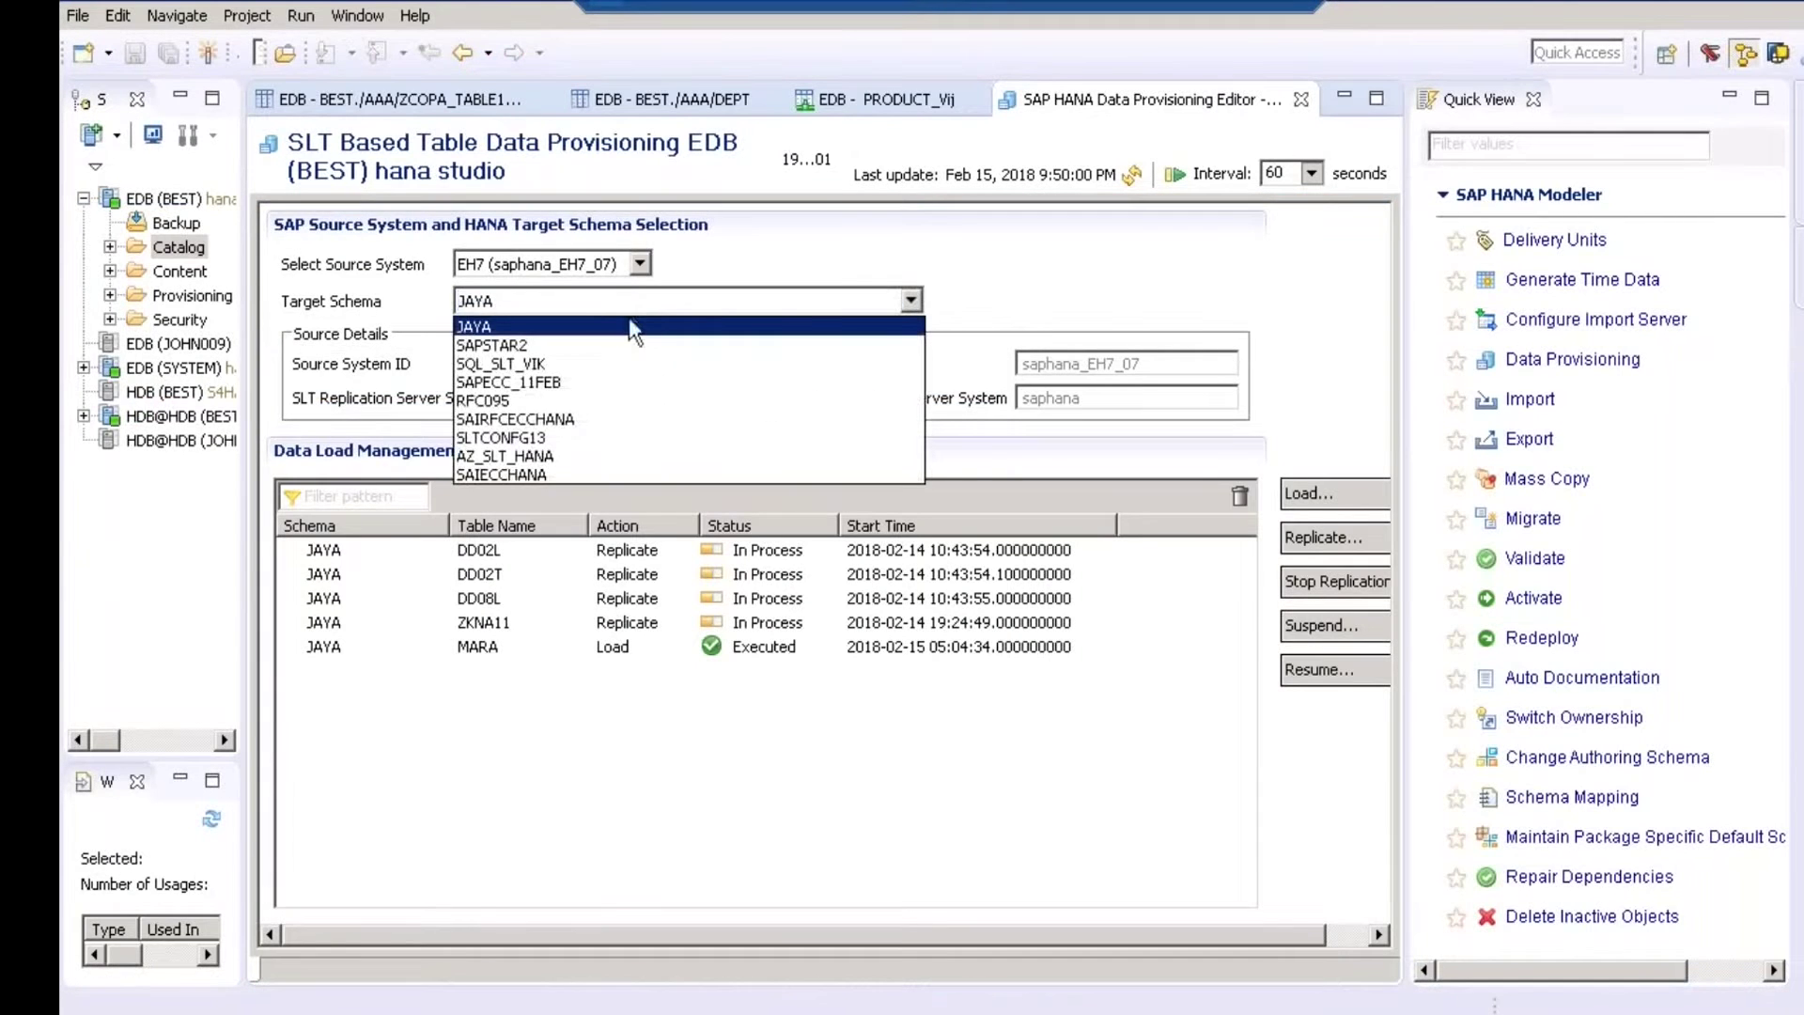
{"action": "left_click", "coordinate": [499, 476]}
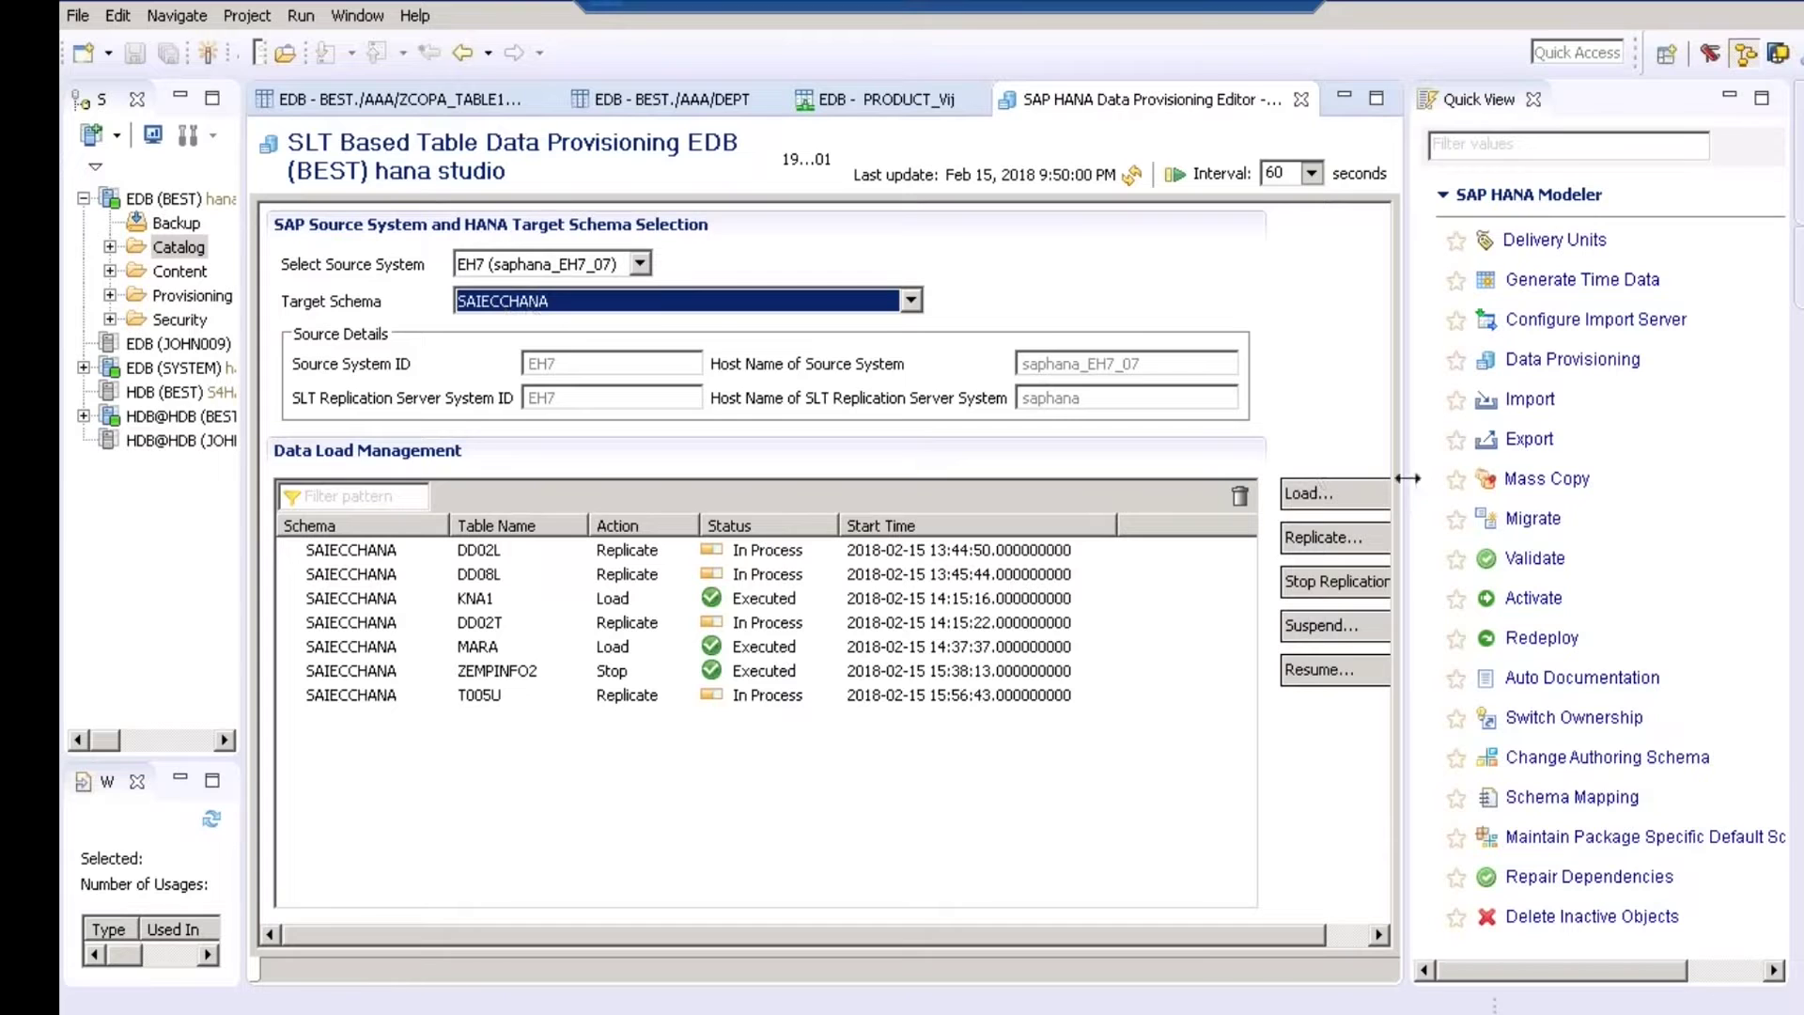
{"action": "left_click_drag", "start_coordinate": [1407, 478], "coordinate": [1571, 479]}
Check the available source systems, and reselect EH7 (saphana_EH7_07) with target schema SAIECCHANA.
{"action": "left_click", "coordinate": [529, 301]}
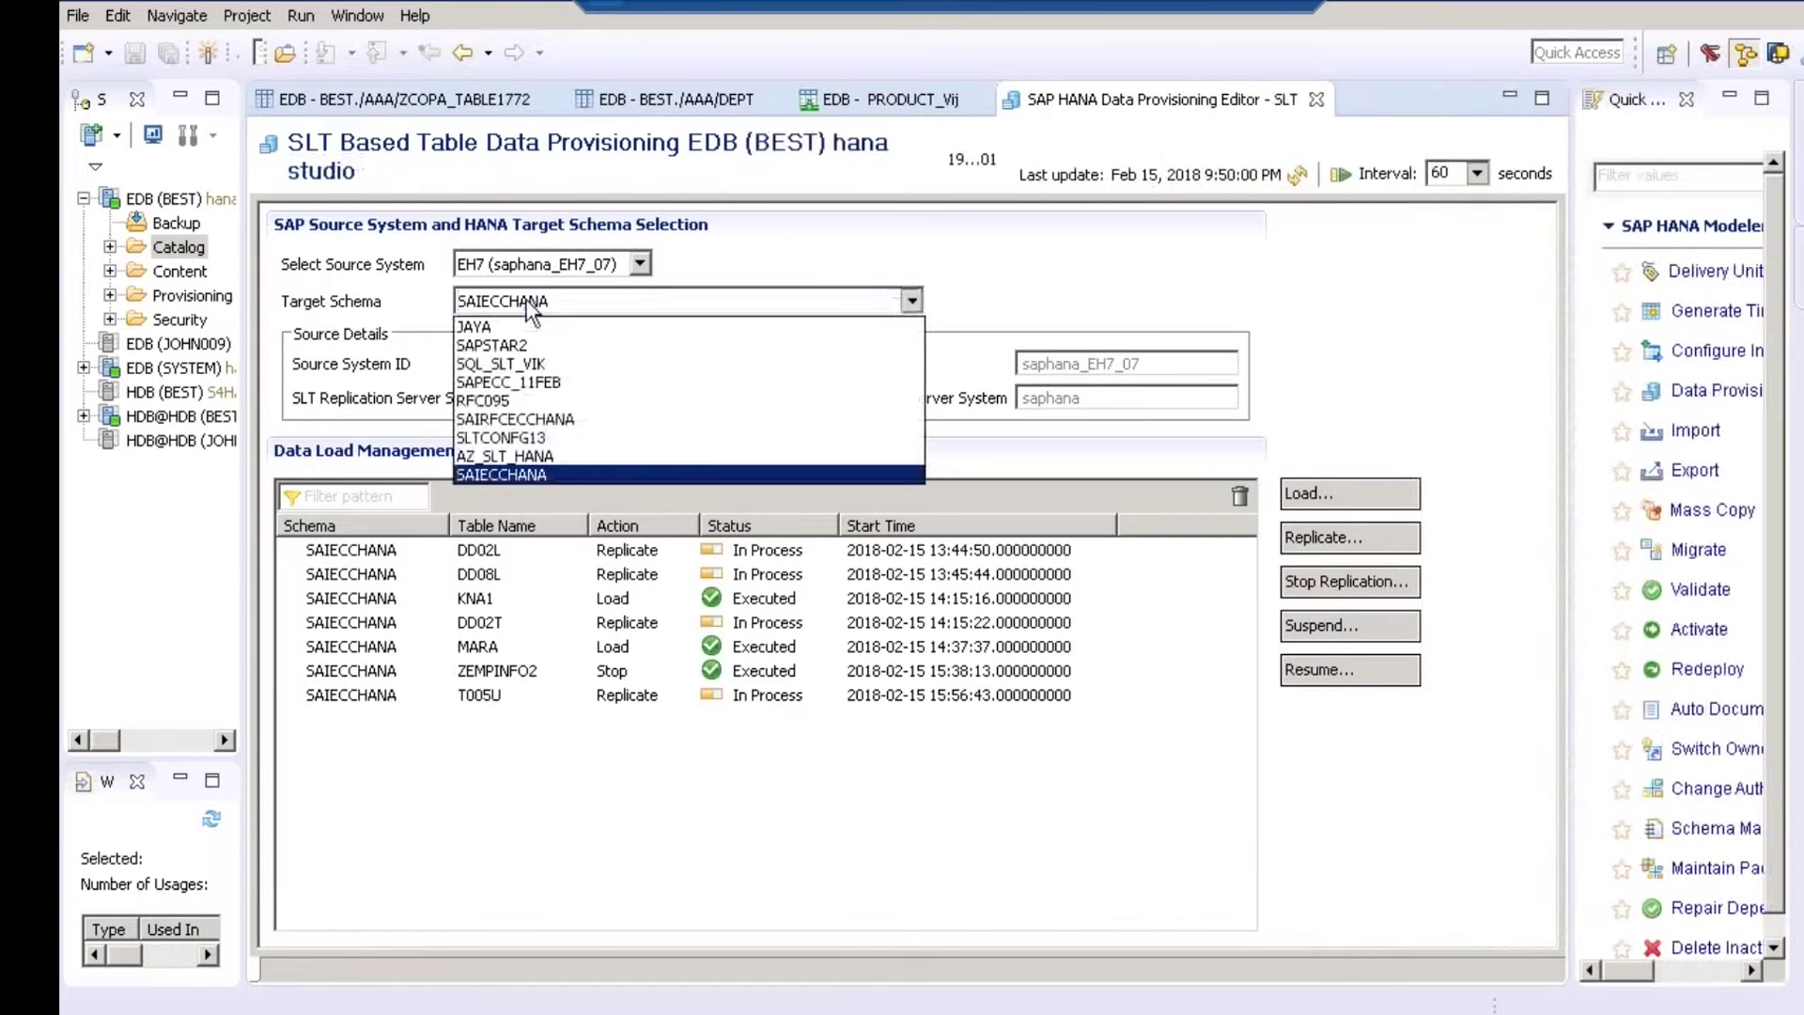
{"action": "left_click", "coordinate": [531, 265]}
{"action": "left_click", "coordinate": [531, 266]}
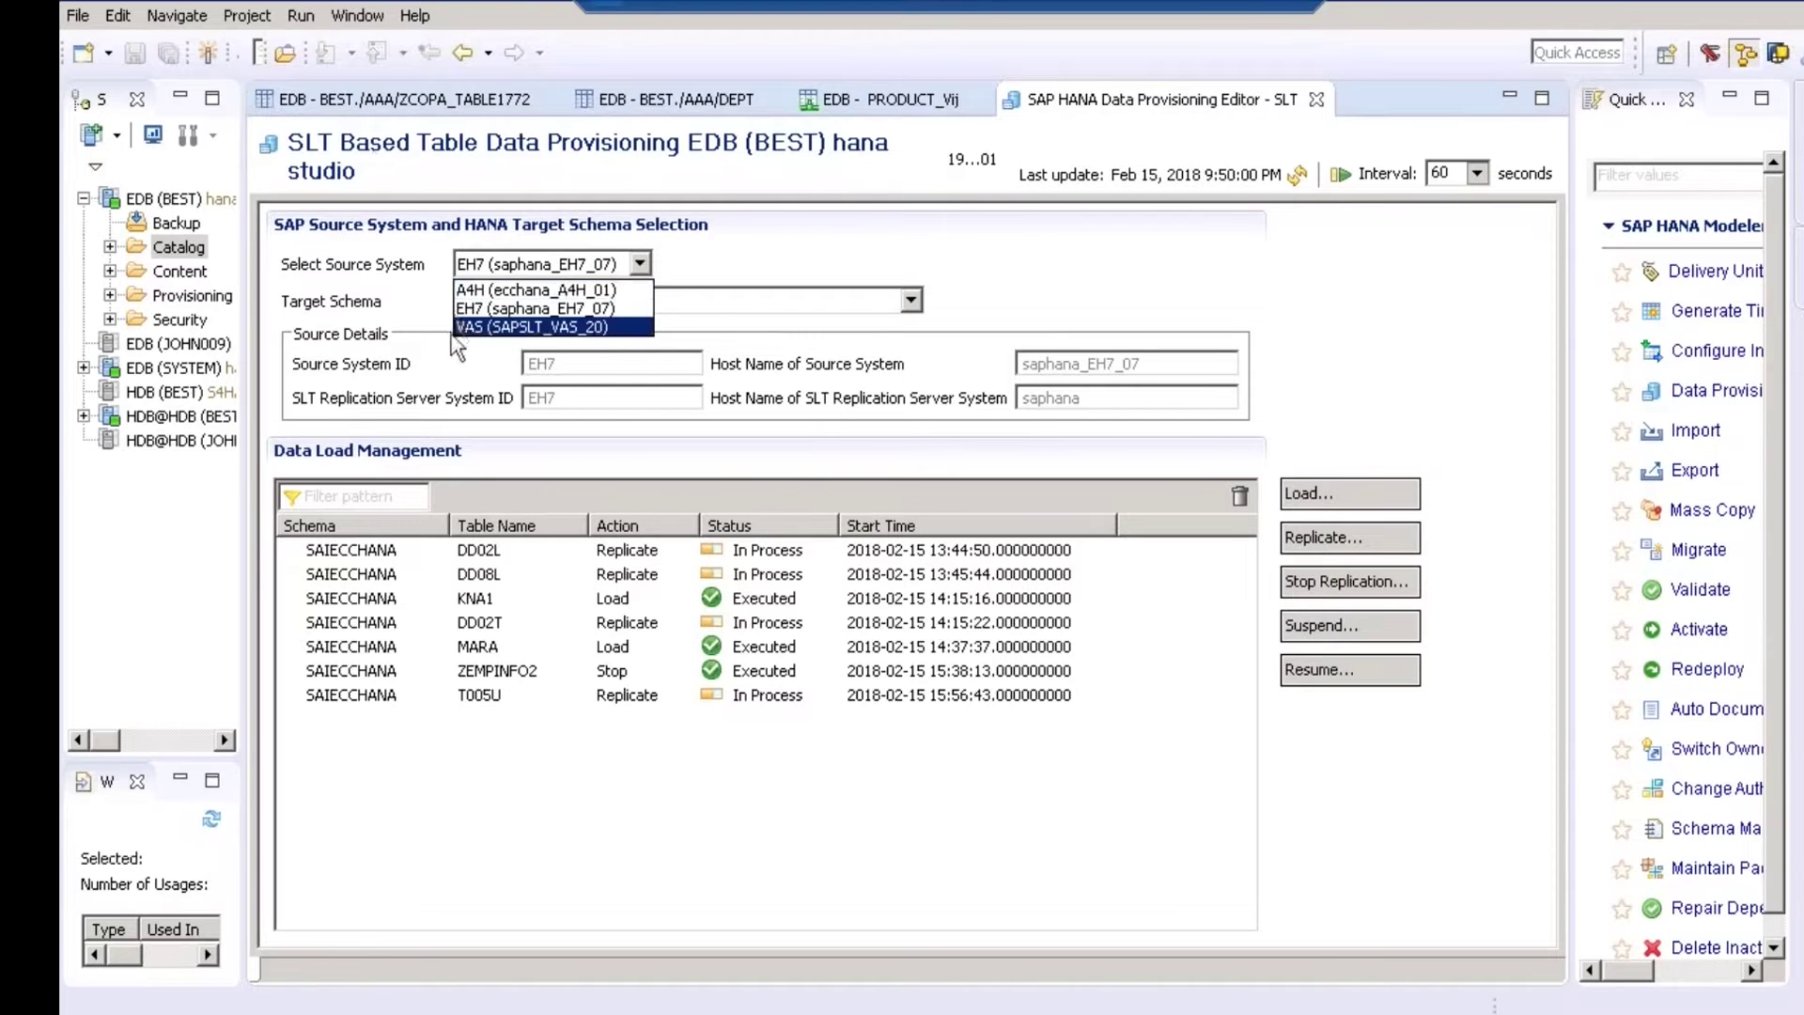
{"action": "left_click", "coordinate": [505, 312]}
{"action": "left_click", "coordinate": [530, 304]}
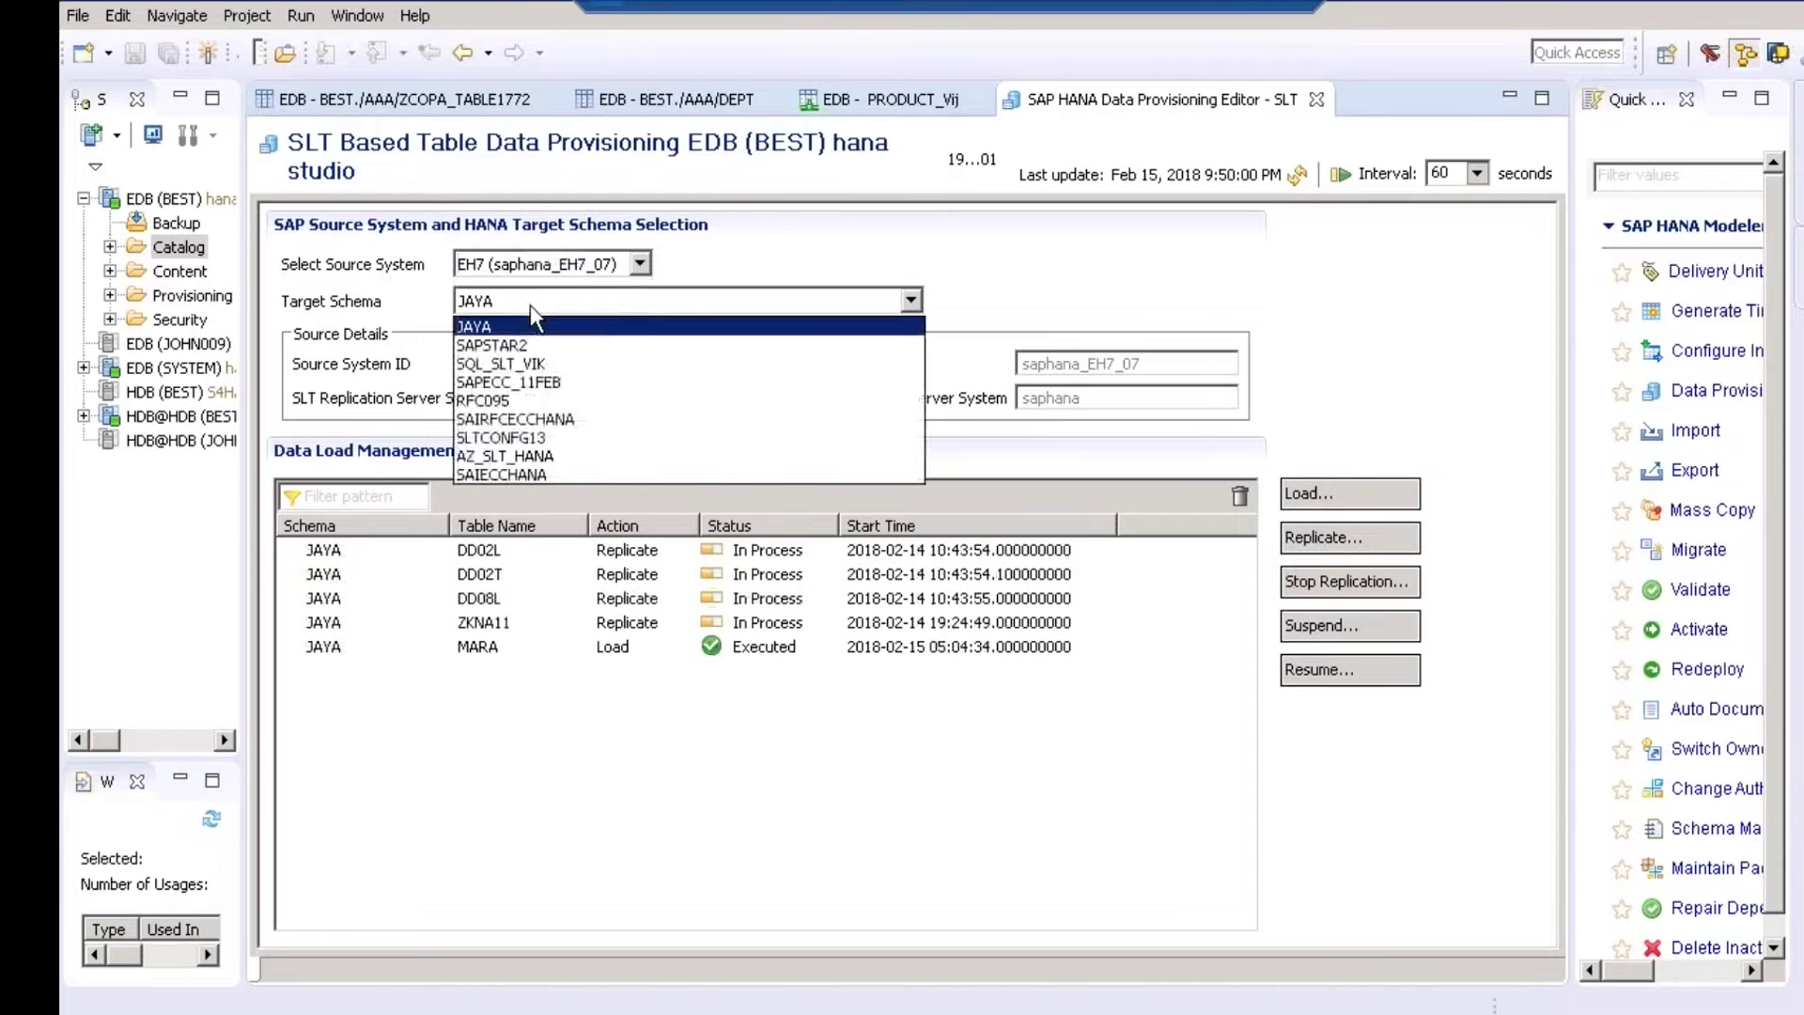
{"action": "left_click", "coordinate": [500, 476]}
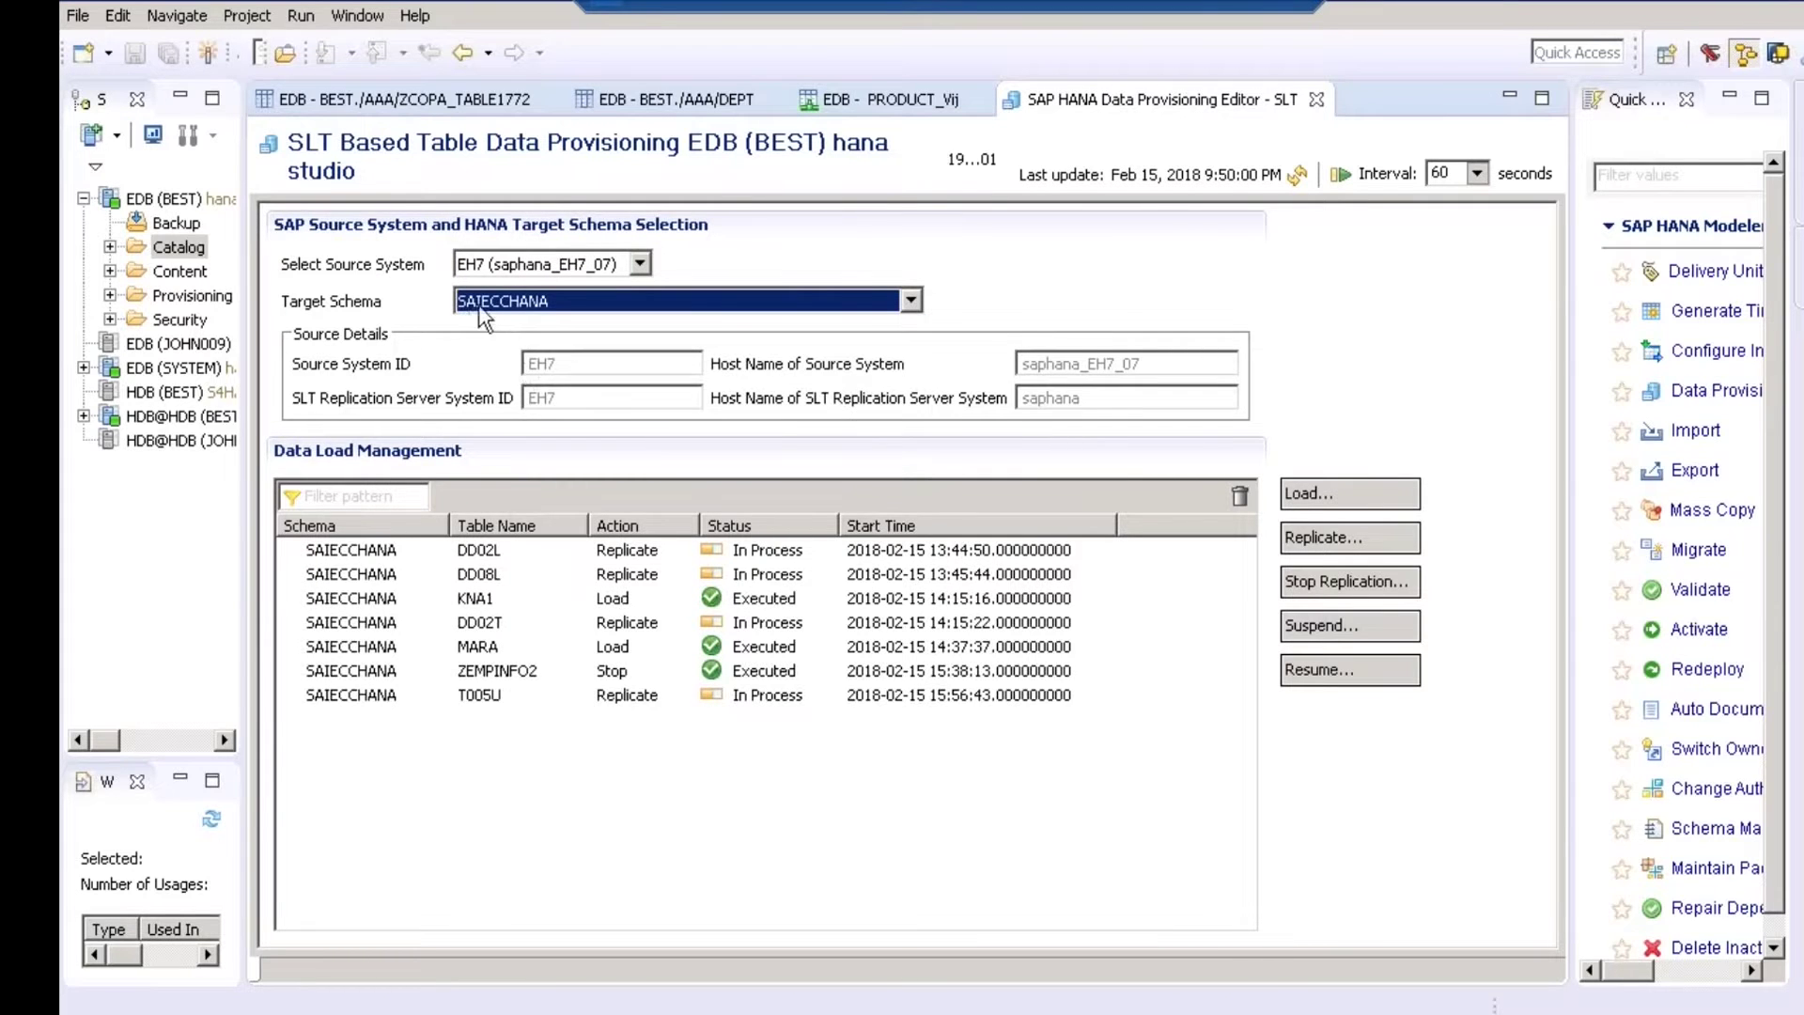
Try to choose source tables in a Load request for the SAIECCHANA schema, cancelling the request each time.
{"action": "left_click", "coordinate": [1333, 496]}
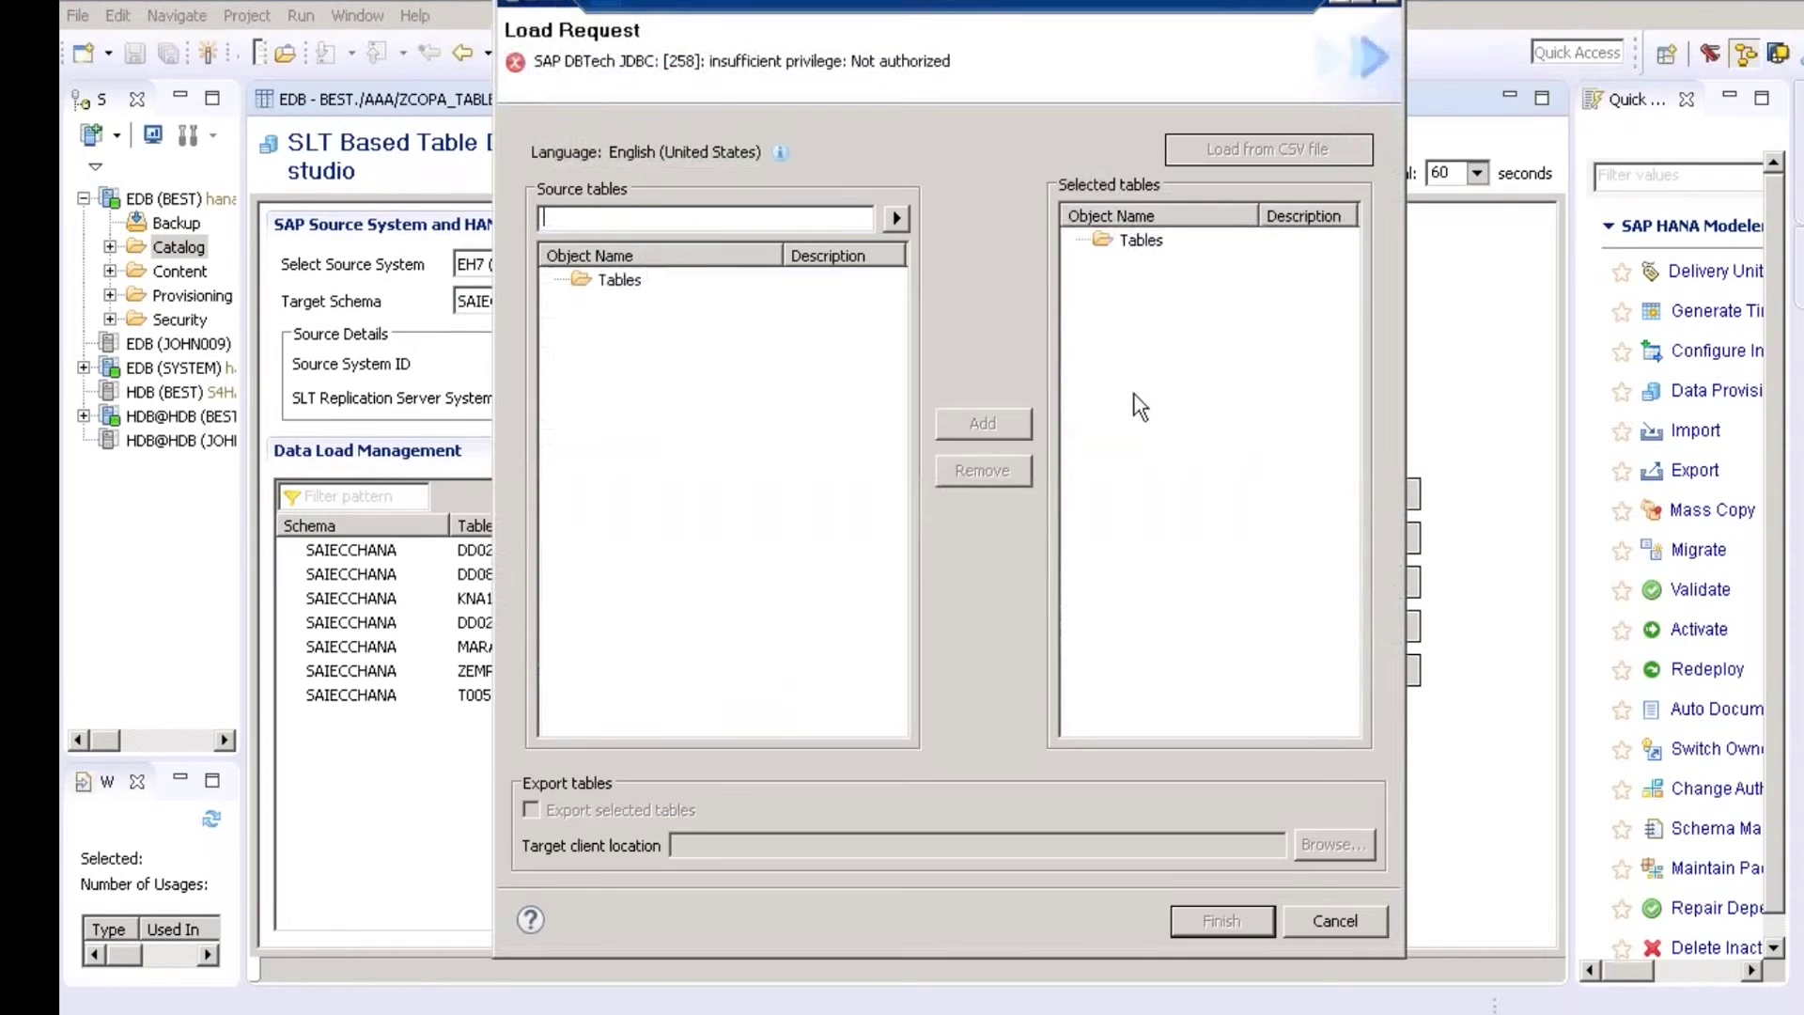
{"action": "left_click", "coordinate": [1318, 923]}
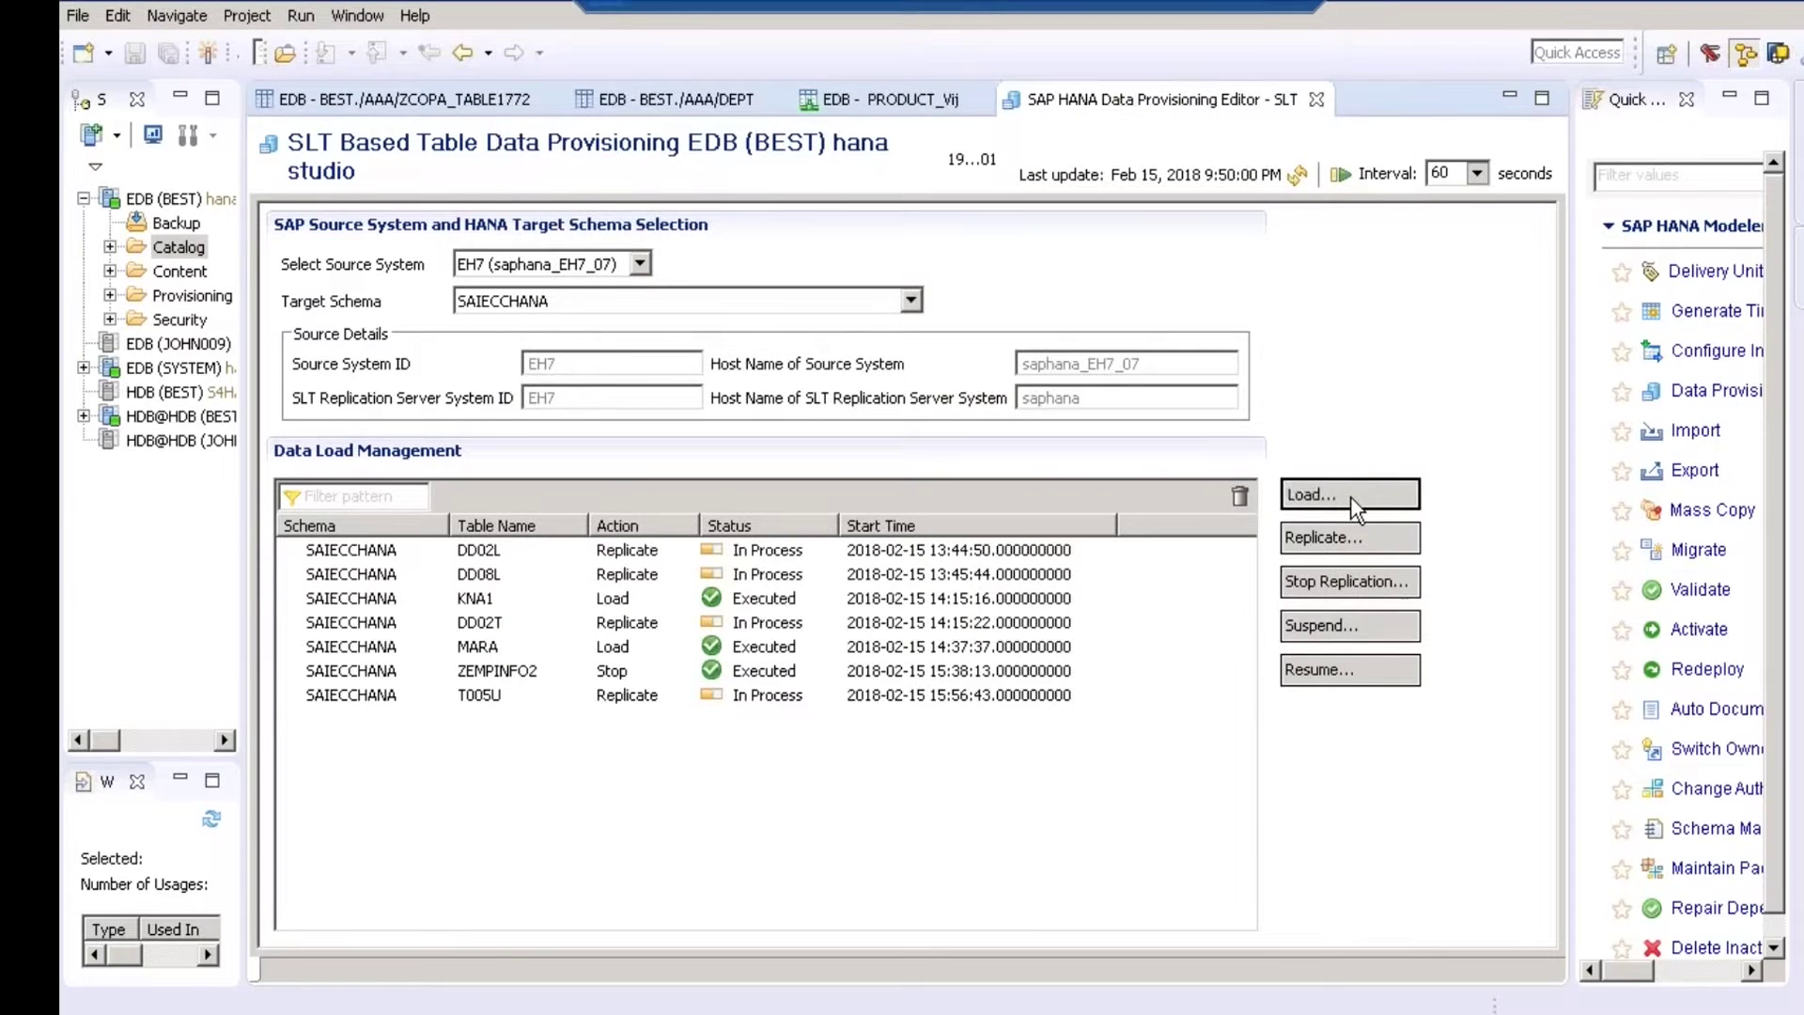
{"action": "left_click", "coordinate": [1350, 496]}
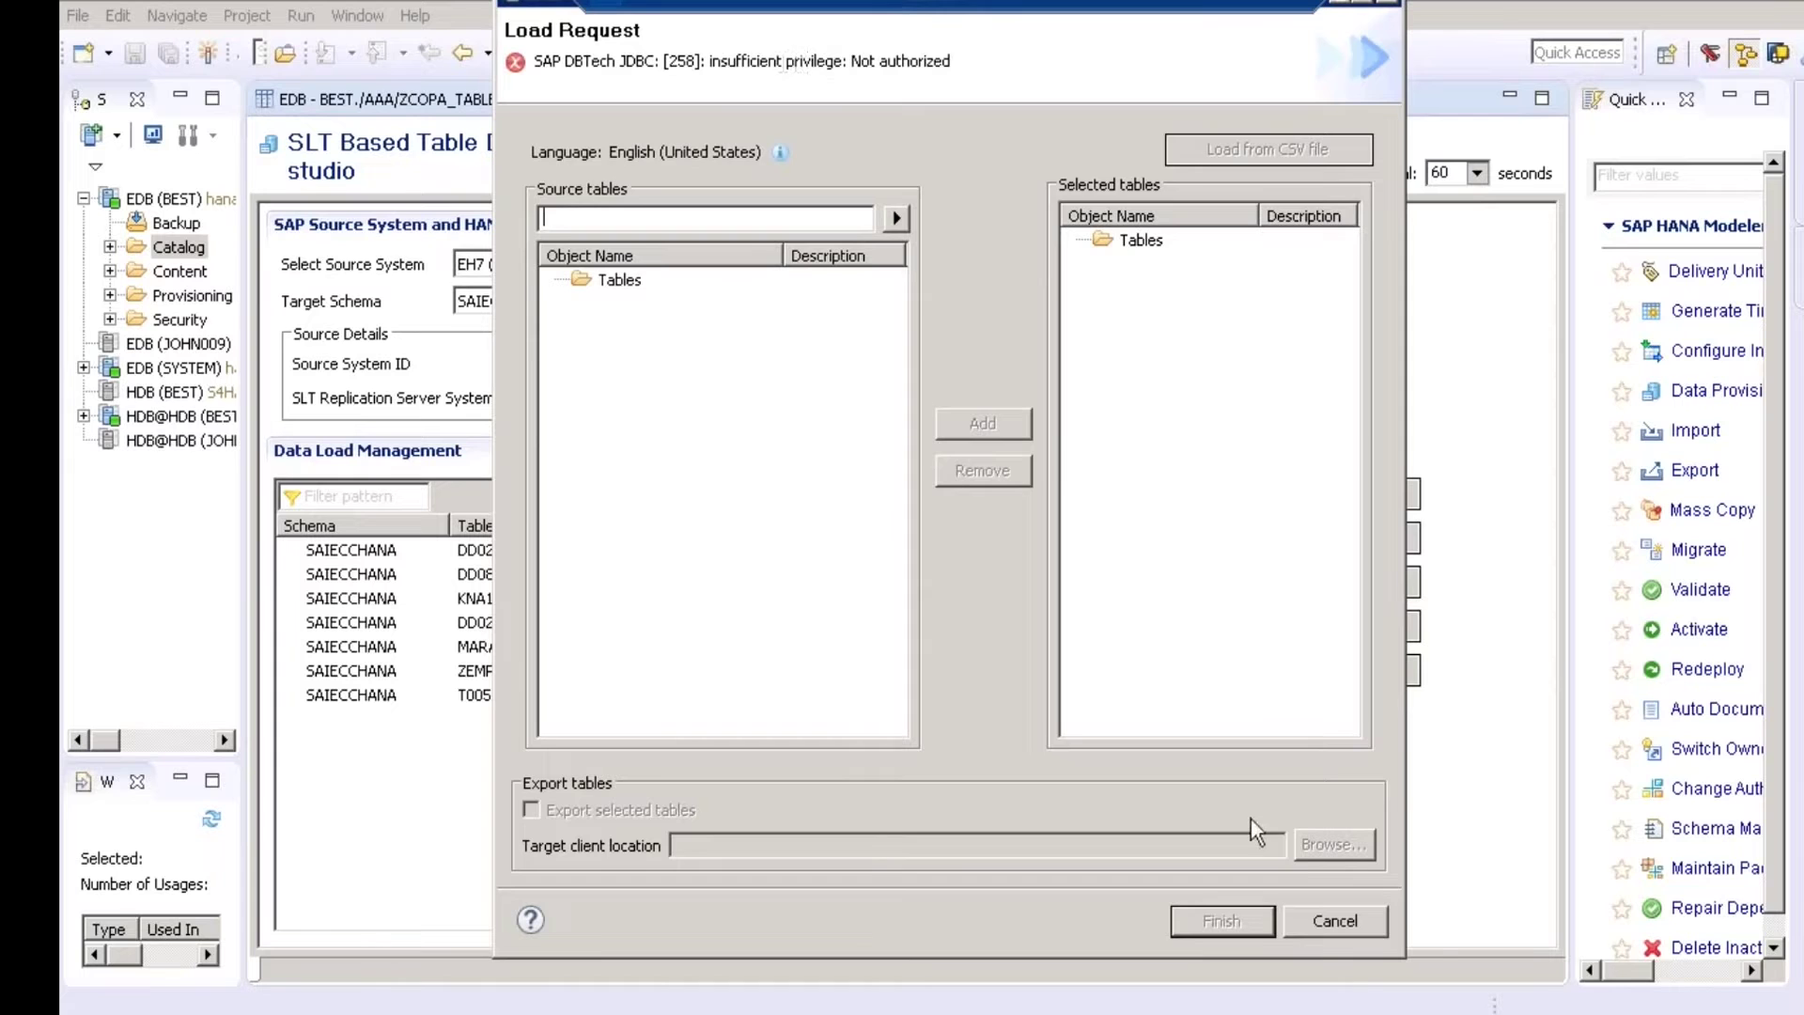
{"action": "left_click", "coordinate": [1317, 926]}
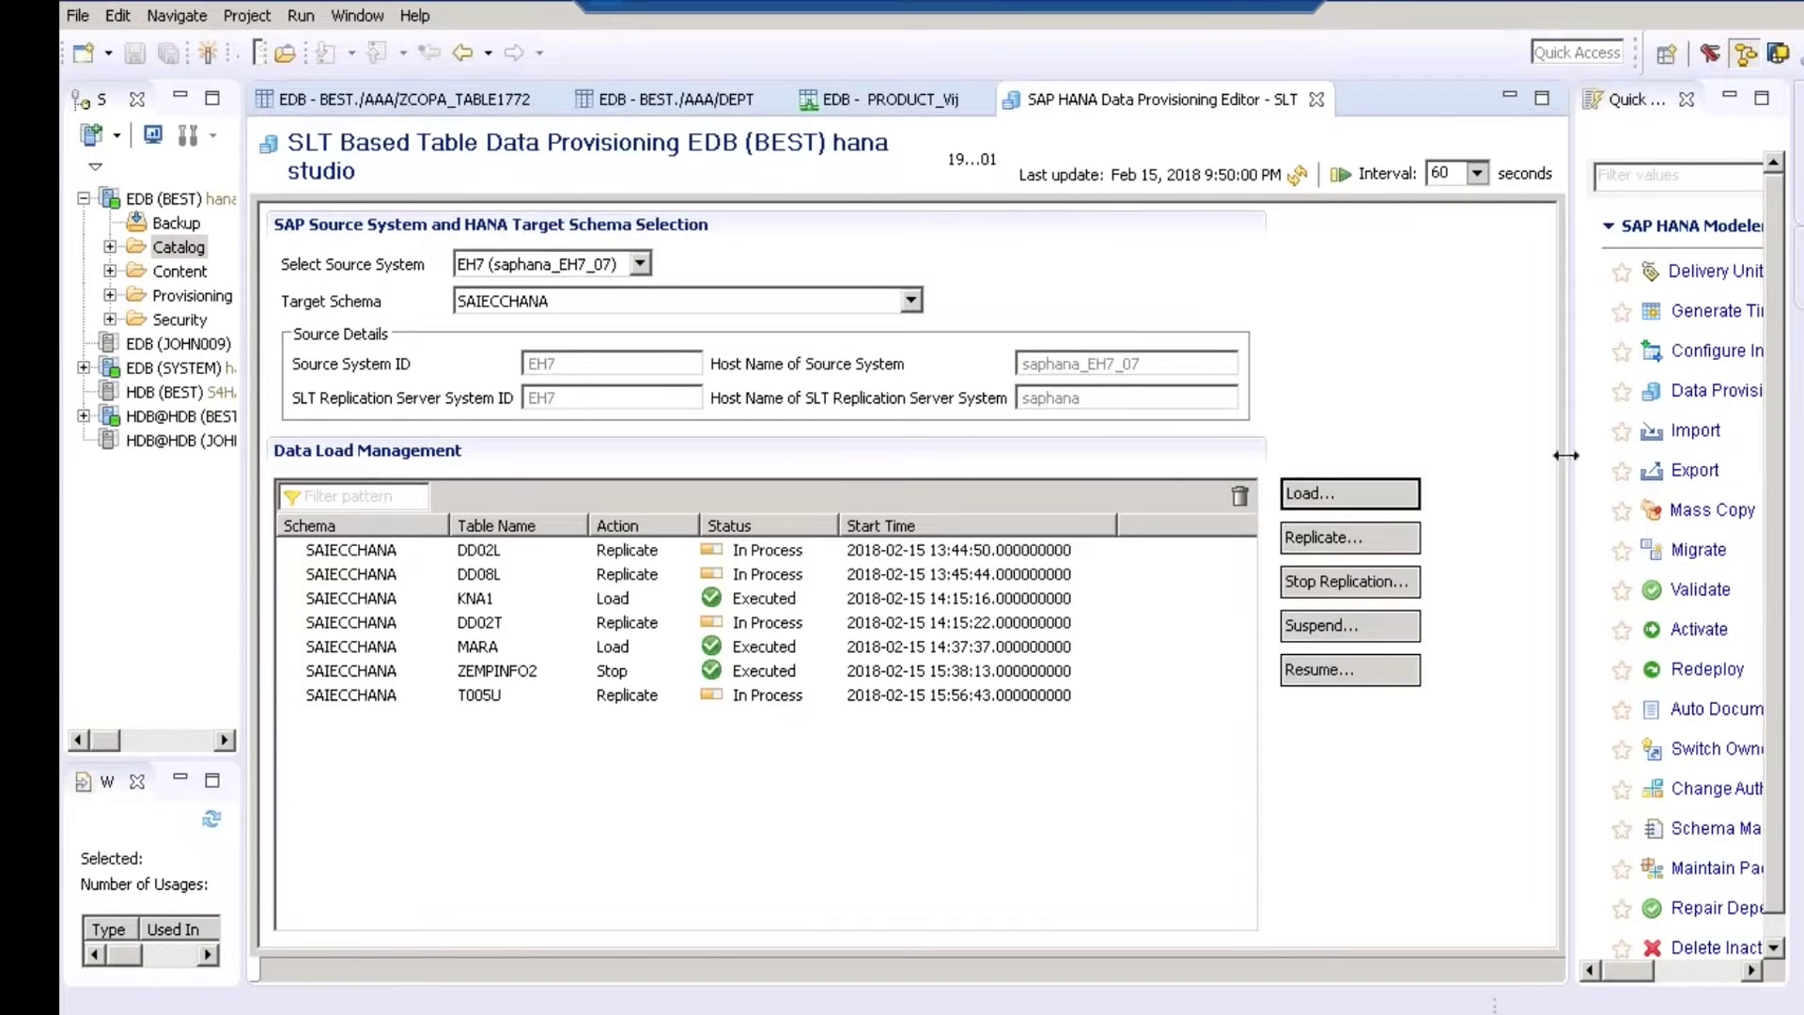
Widen the Quick View pane, and open Data Provisioning for the EDB (SYSTEM) hana system.
{"action": "left_click_drag", "start_coordinate": [1565, 455], "coordinate": [1477, 452]}
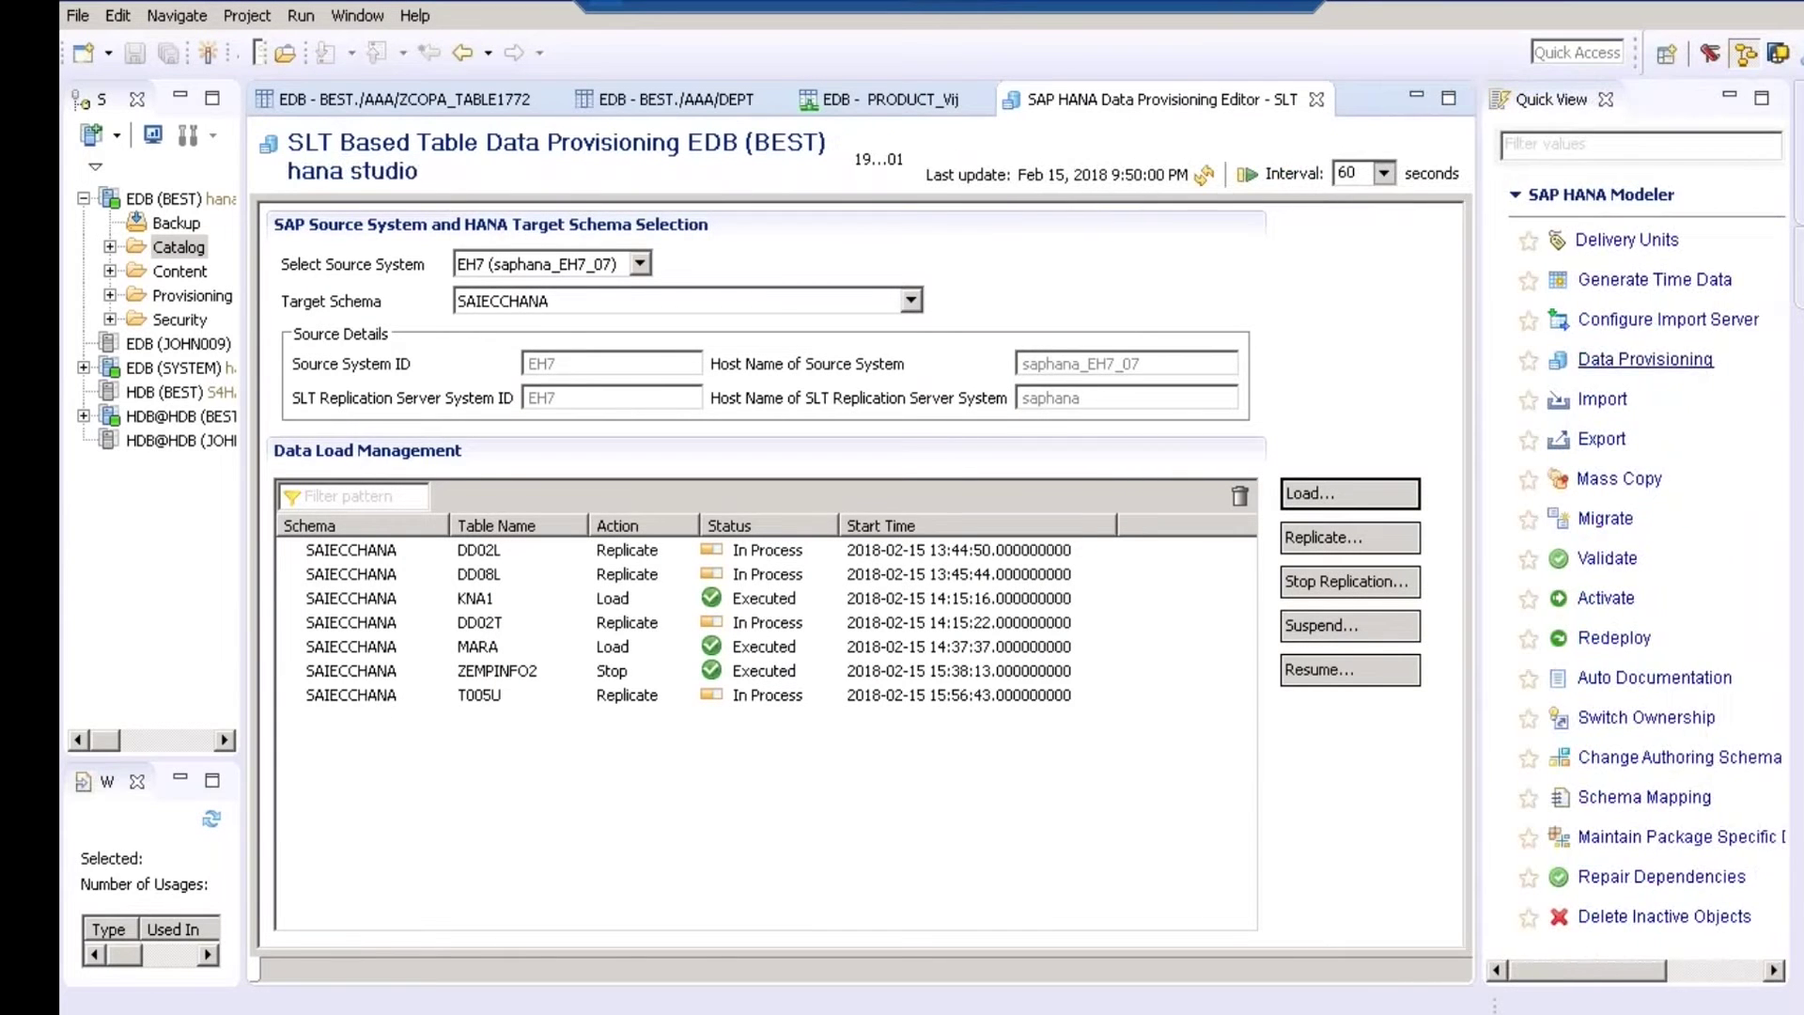
{"action": "left_click", "coordinate": [1644, 360]}
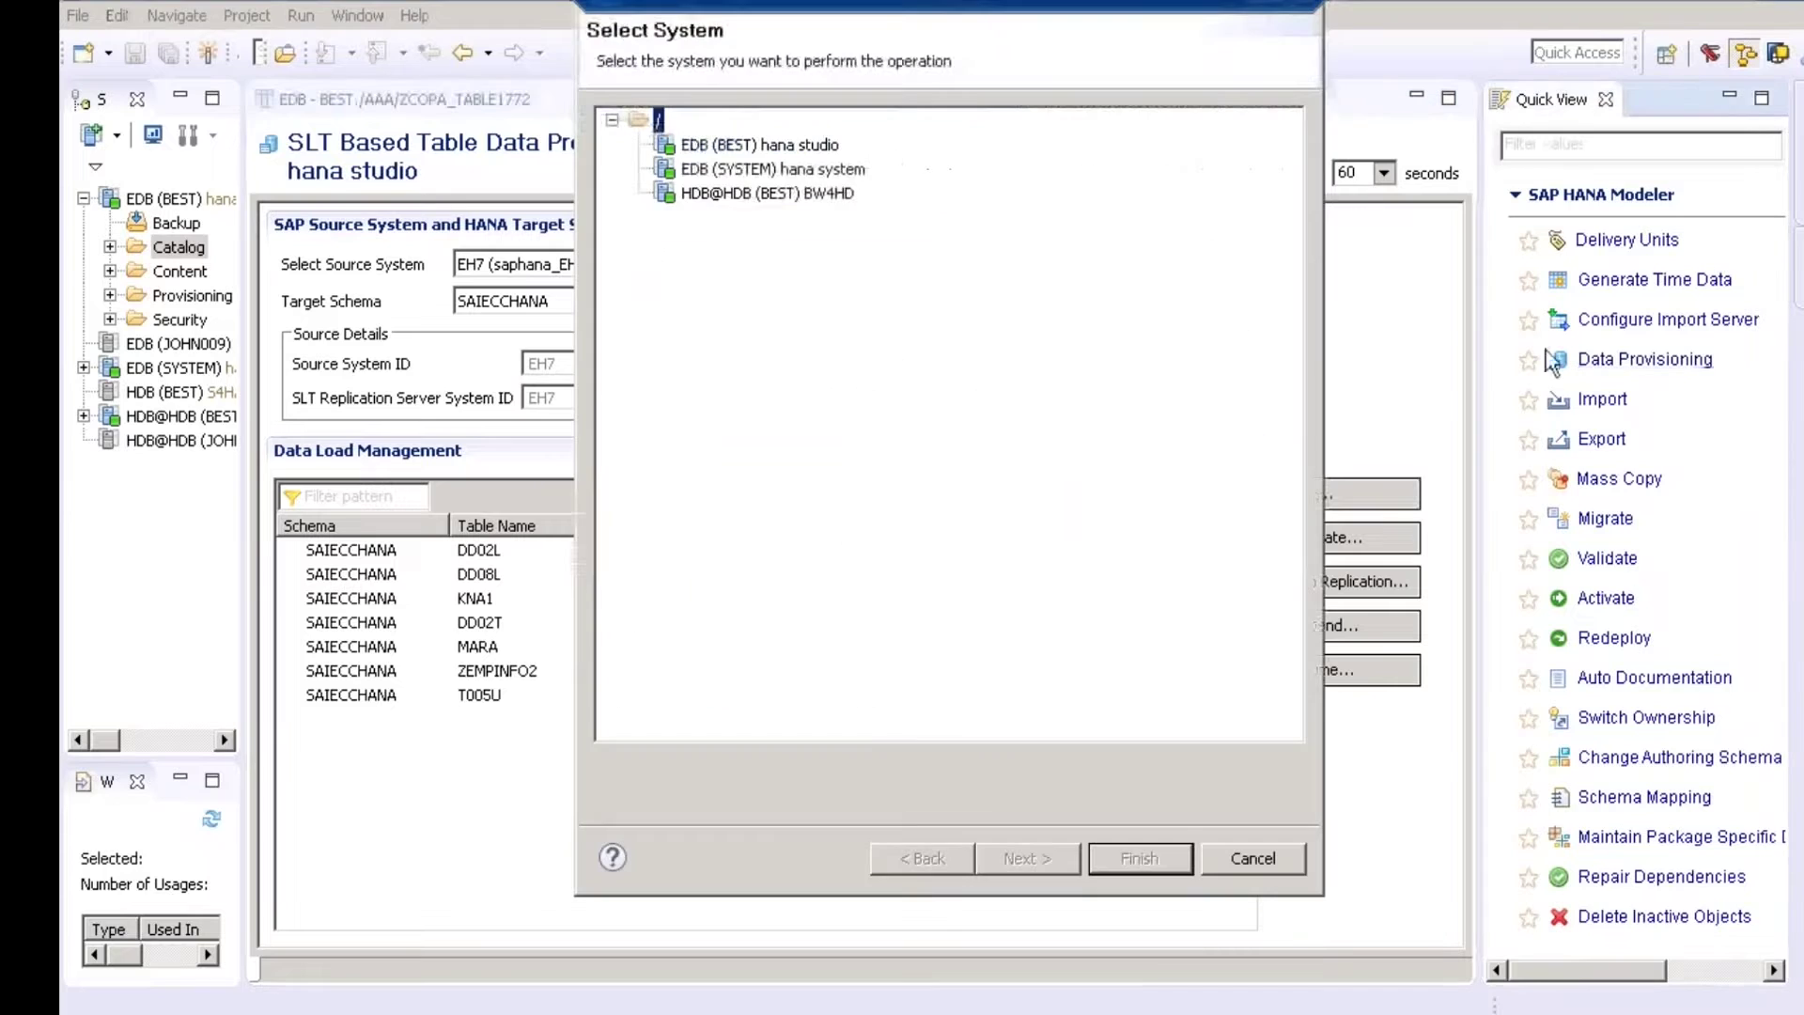
{"action": "left_click", "coordinate": [811, 175]}
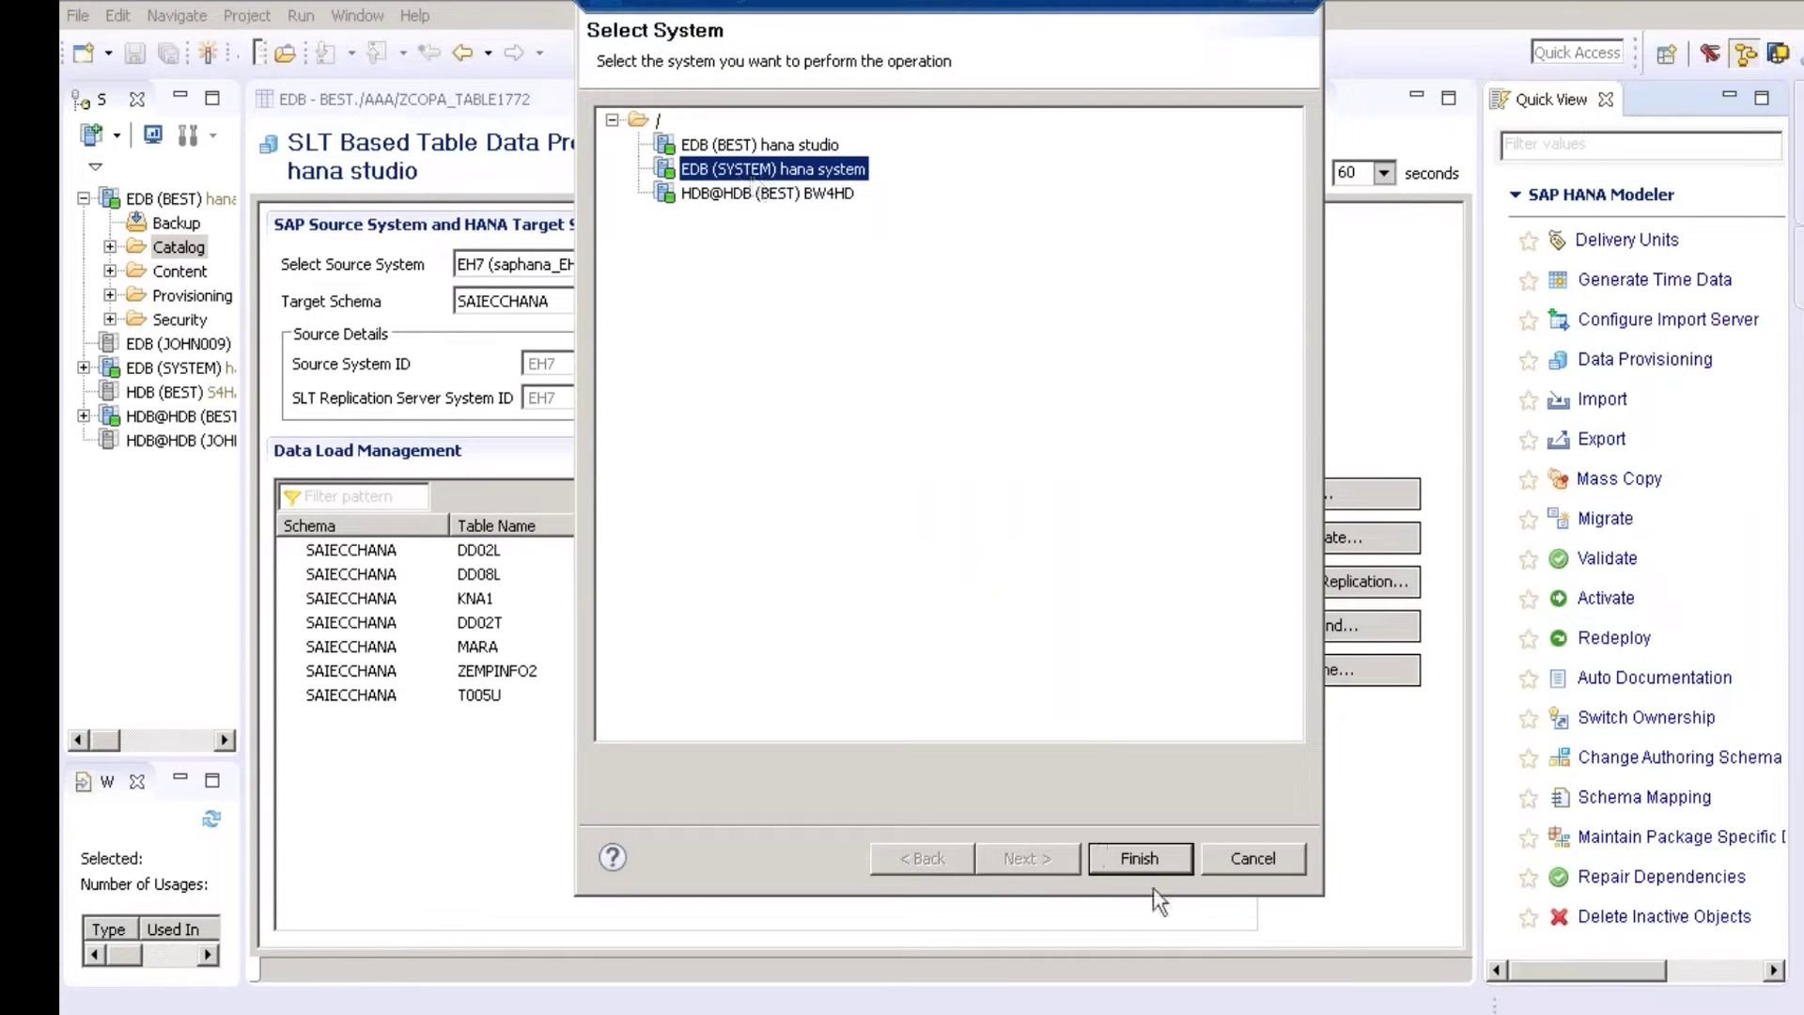
{"action": "left_click", "coordinate": [1140, 858]}
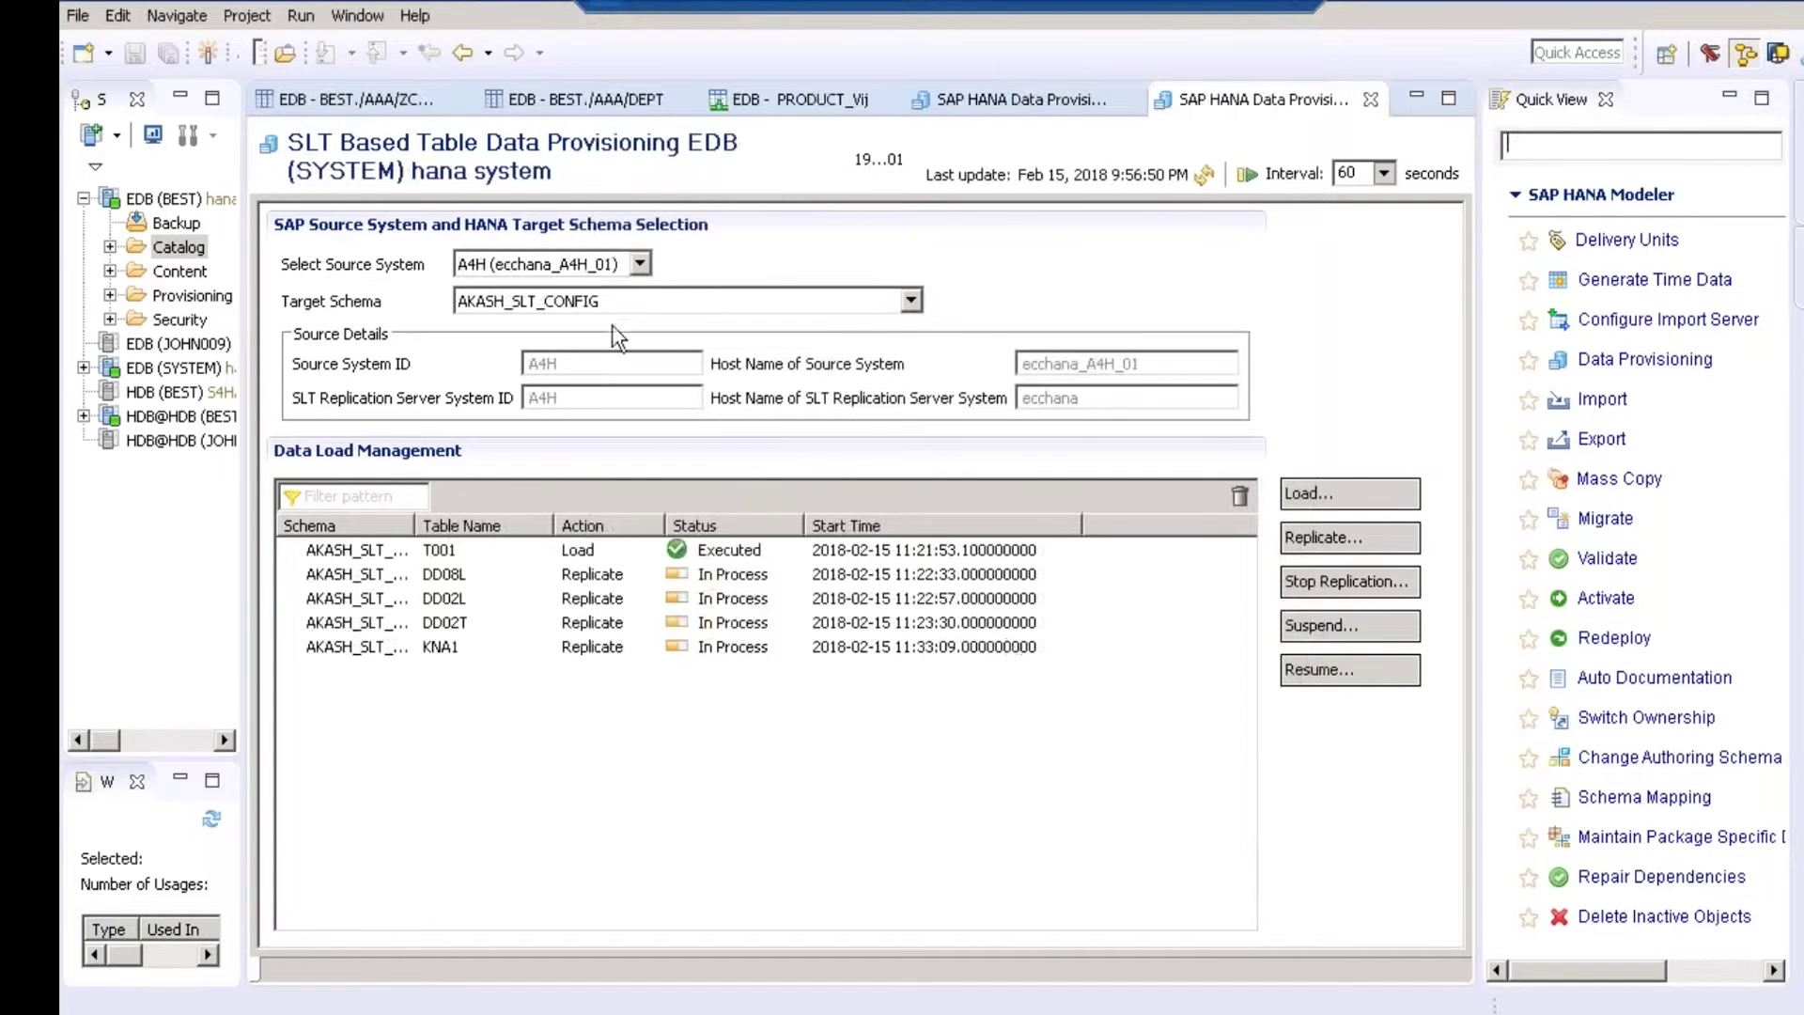
Select source system EH7 (saphana_EH7_07) and target schema SAIECCHANA in the EDB (SYSTEM) provisioning editor.
{"action": "left_click", "coordinate": [568, 315]}
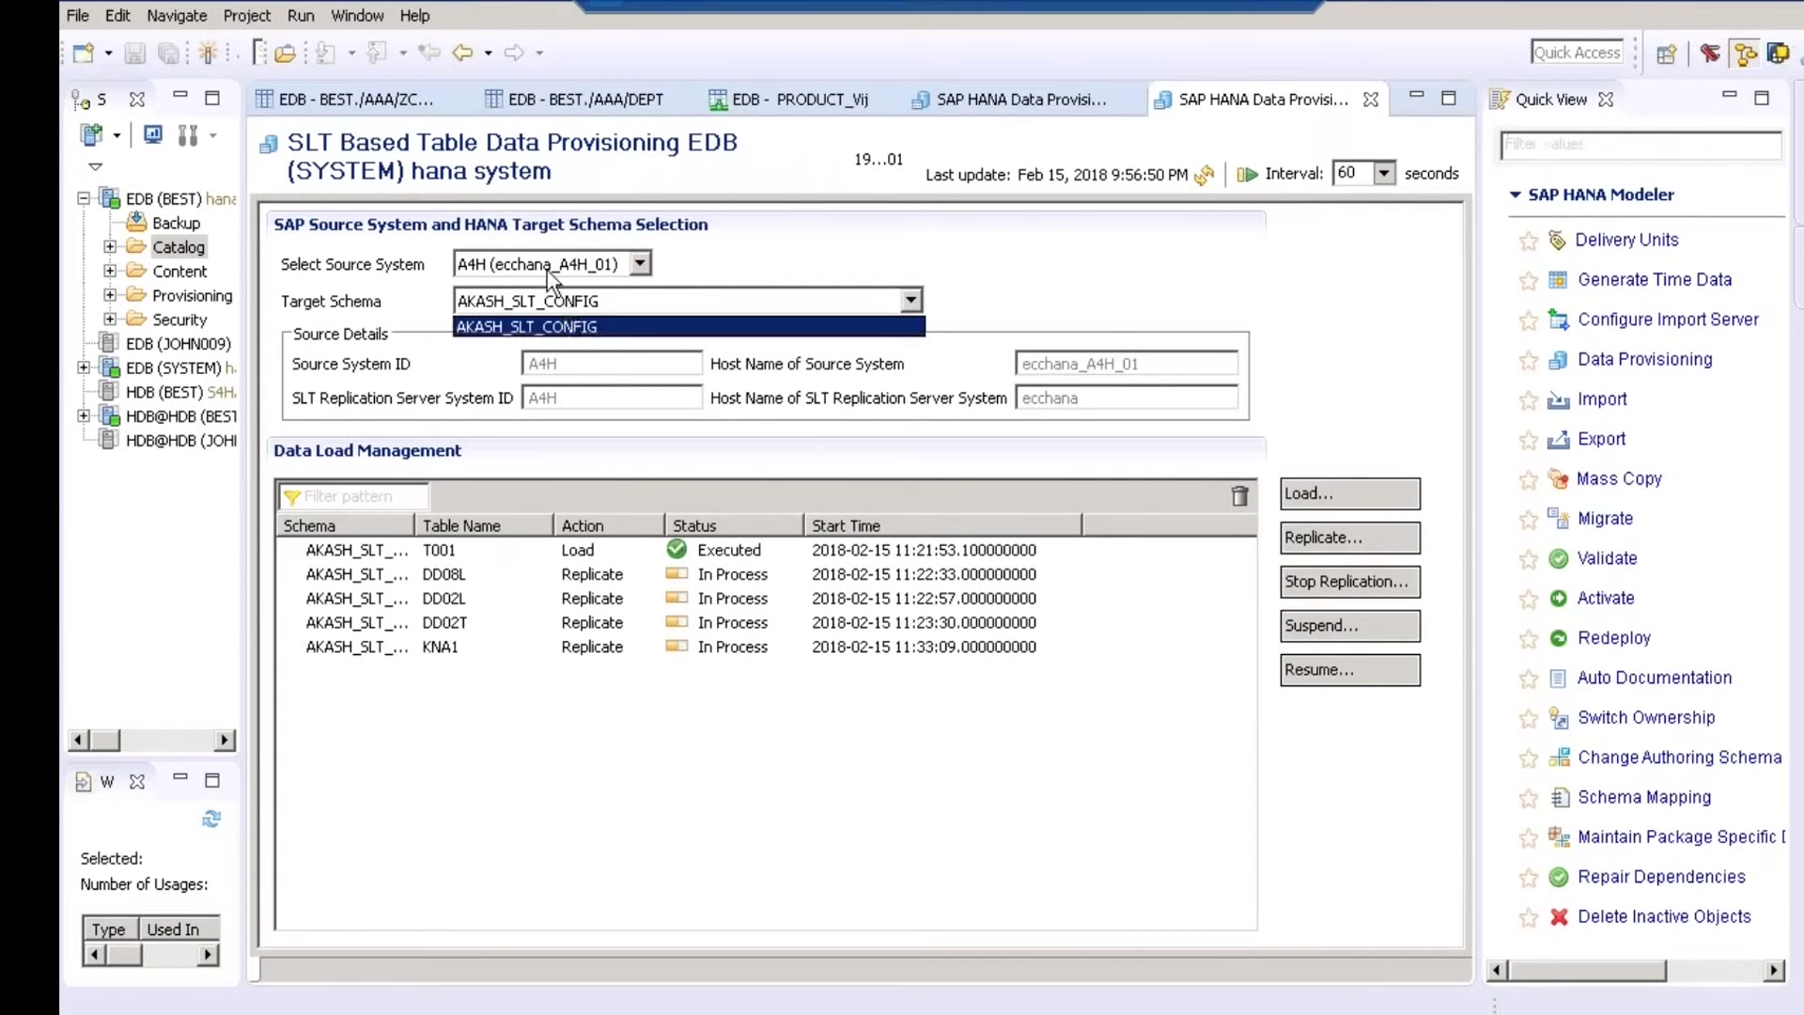
{"action": "left_click", "coordinate": [549, 270]}
{"action": "left_click", "coordinate": [543, 308]}
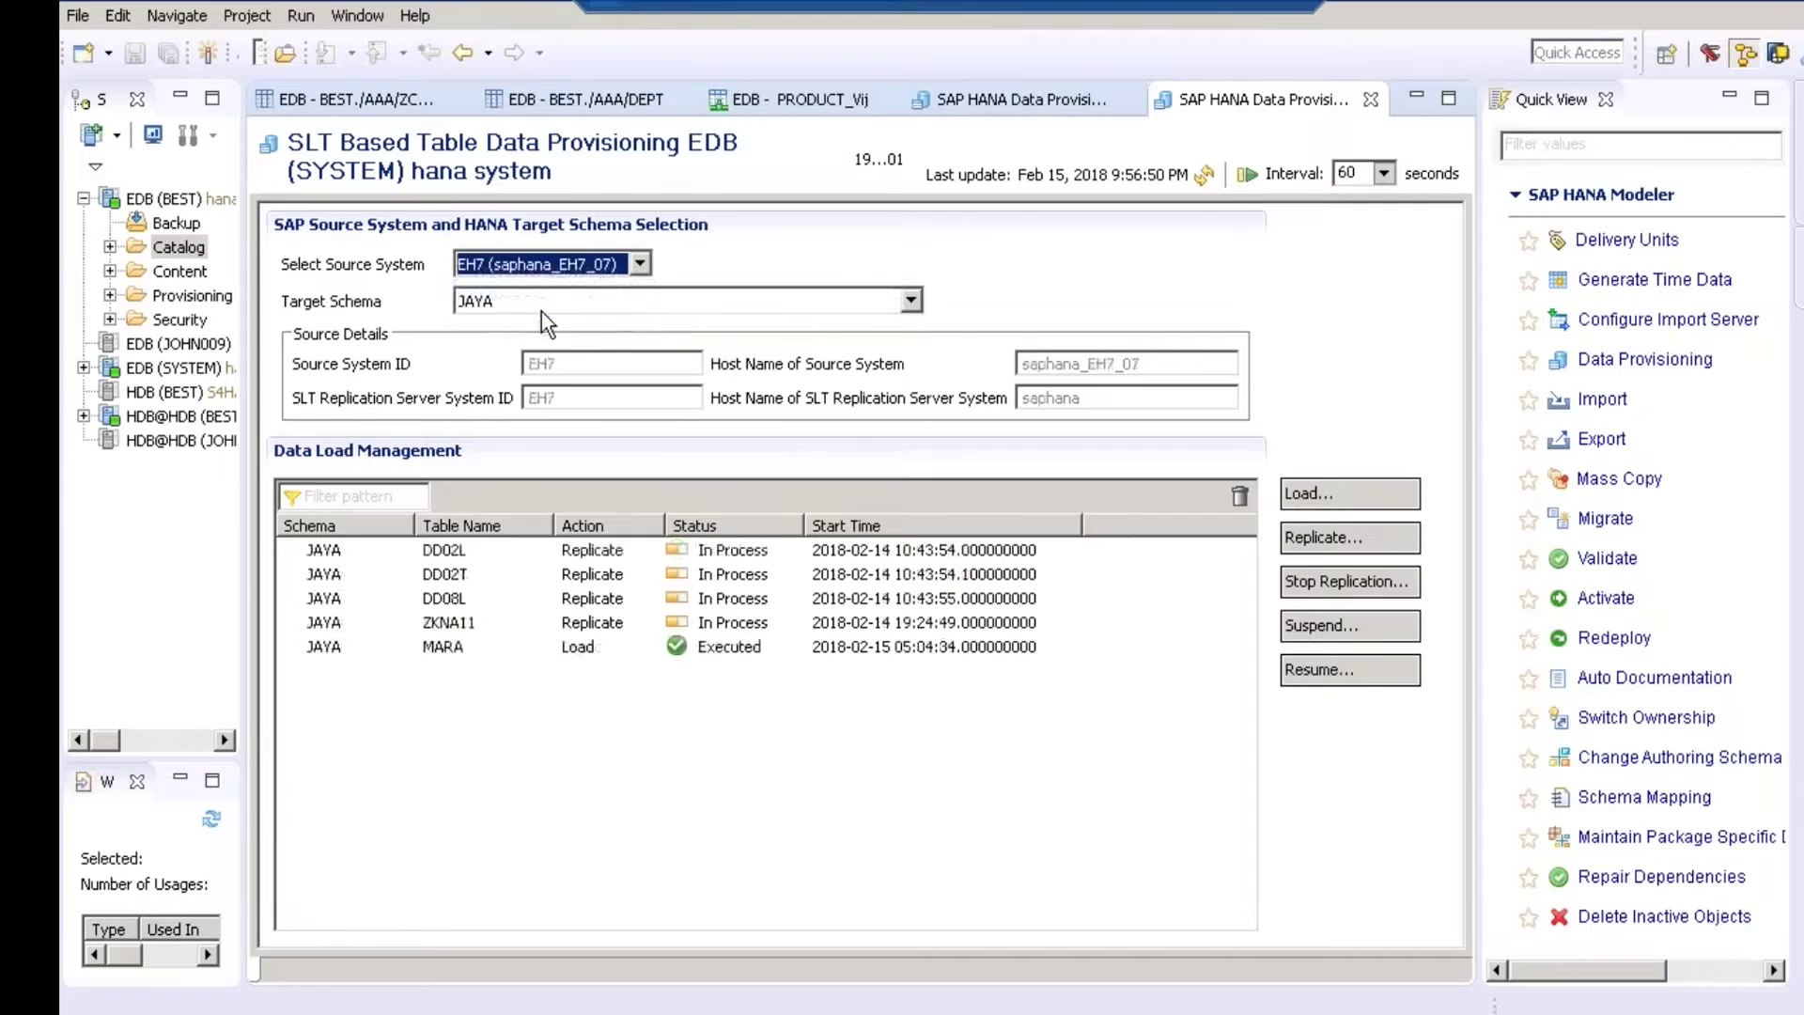
{"action": "left_click", "coordinate": [541, 308]}
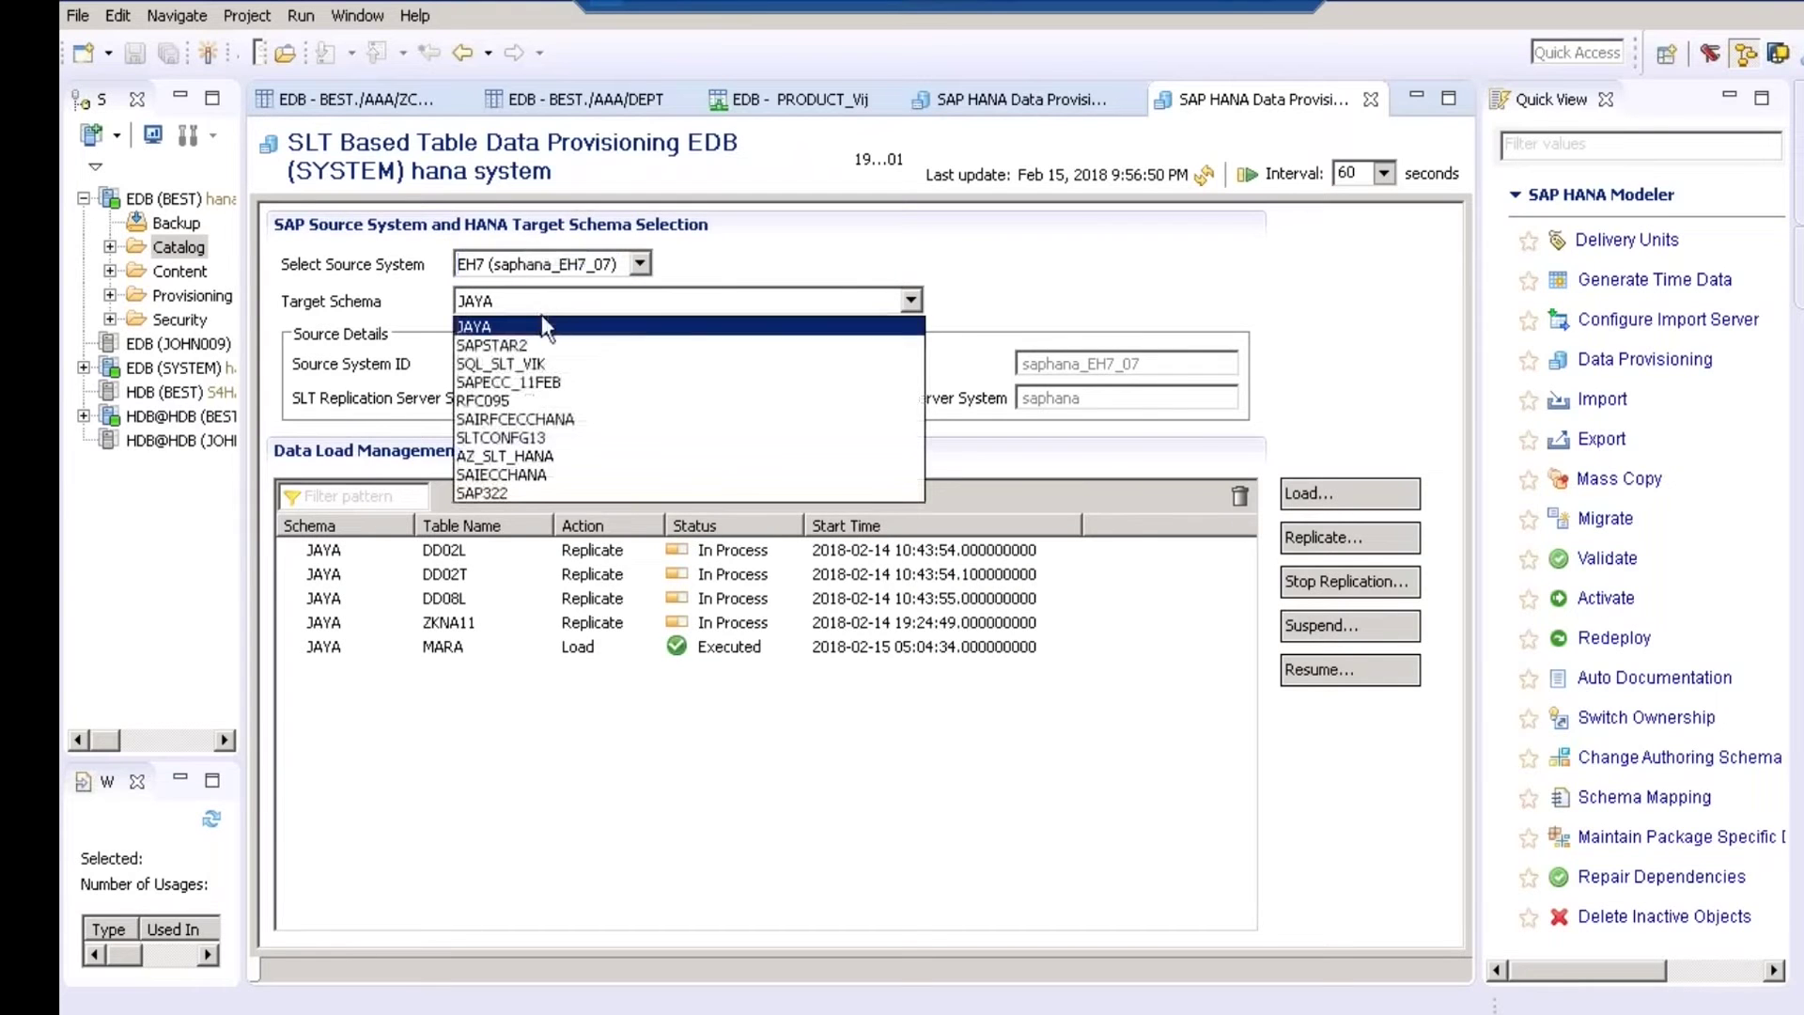
{"action": "left_click", "coordinate": [483, 475]}
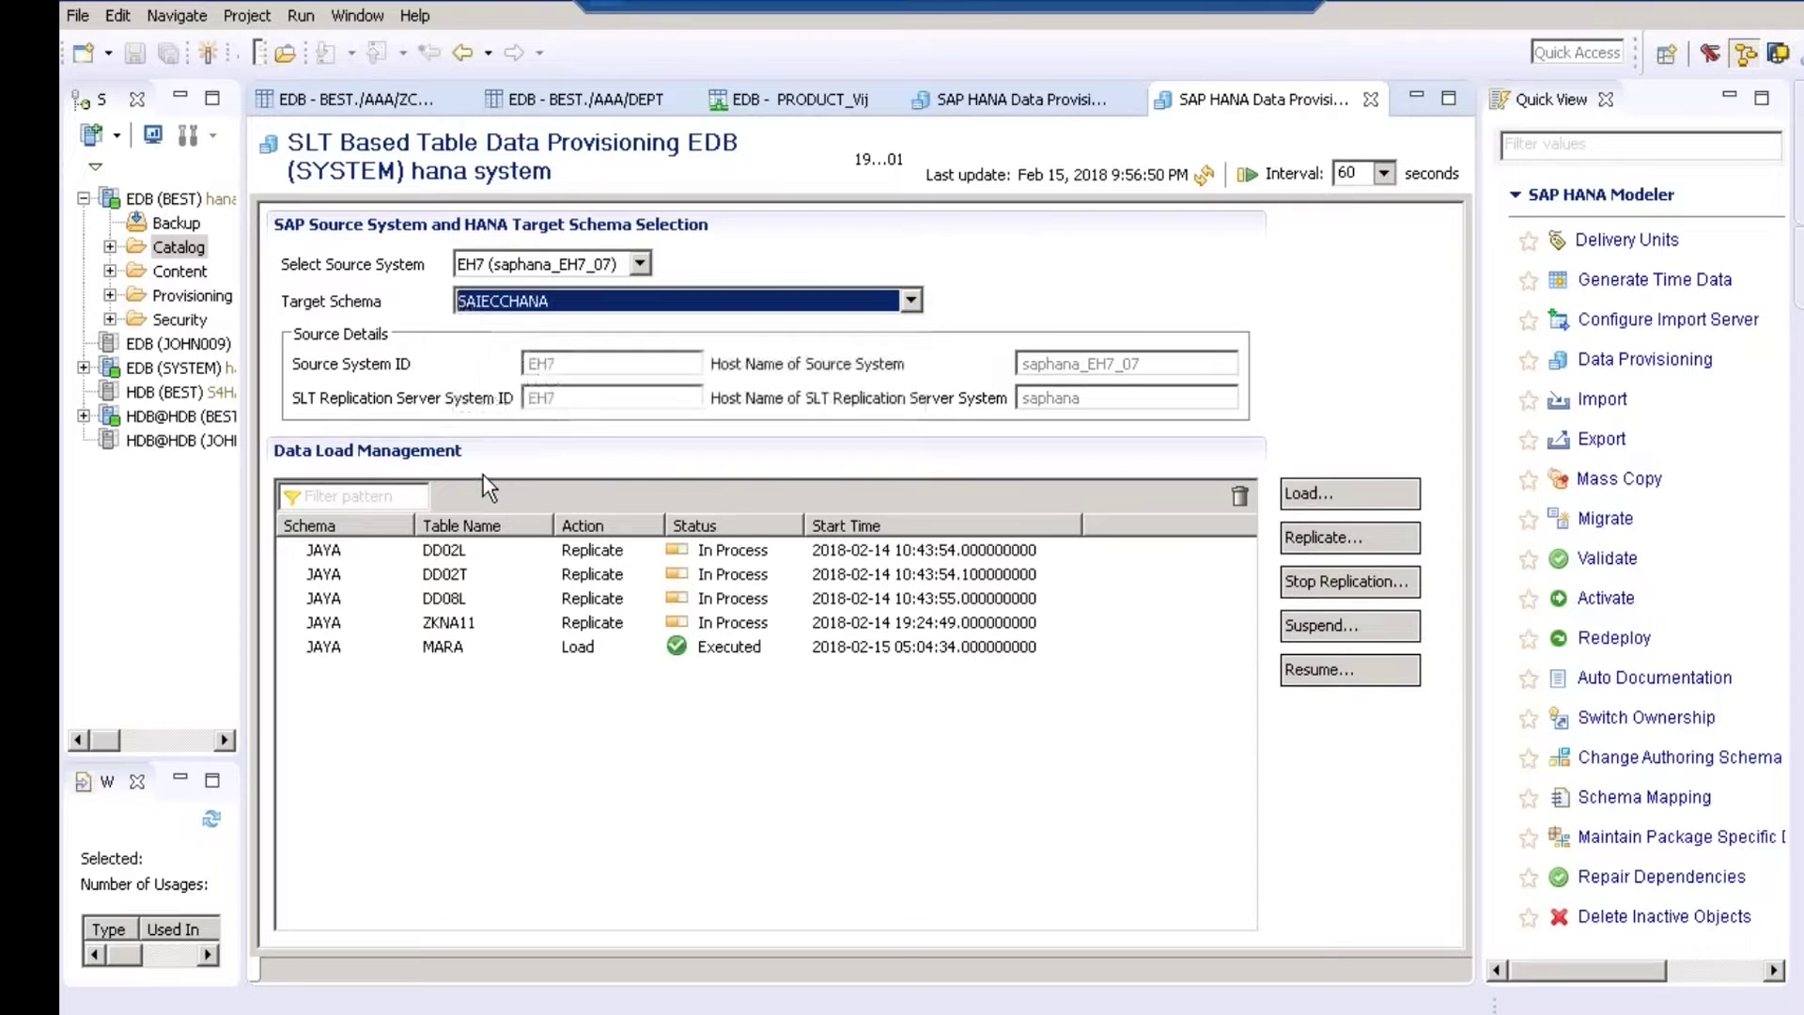
Start a Load request and search the source tables for T005T.
{"action": "left_click", "coordinate": [1299, 494]}
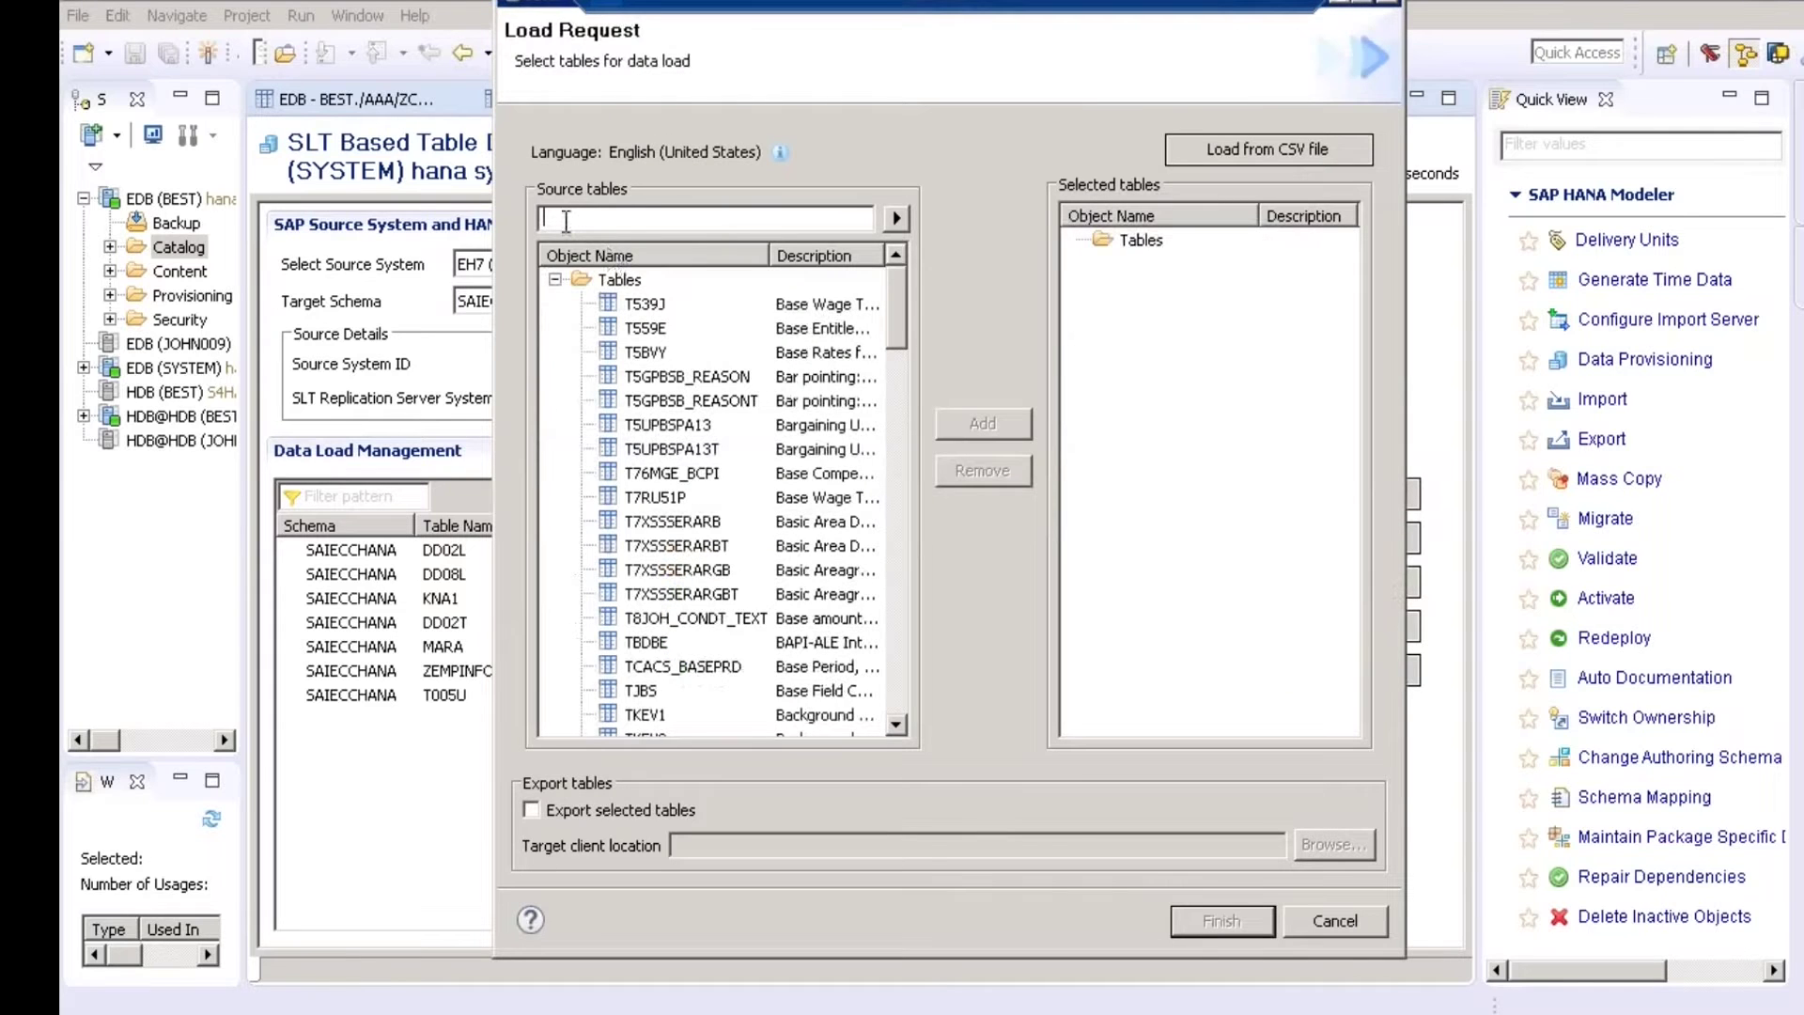
{"action": "type", "text": "T995T"}
{"action": "left_click_drag", "start_coordinate": [624, 218], "coordinate": [543, 218]}
{"action": "type", "text": "T005T"}
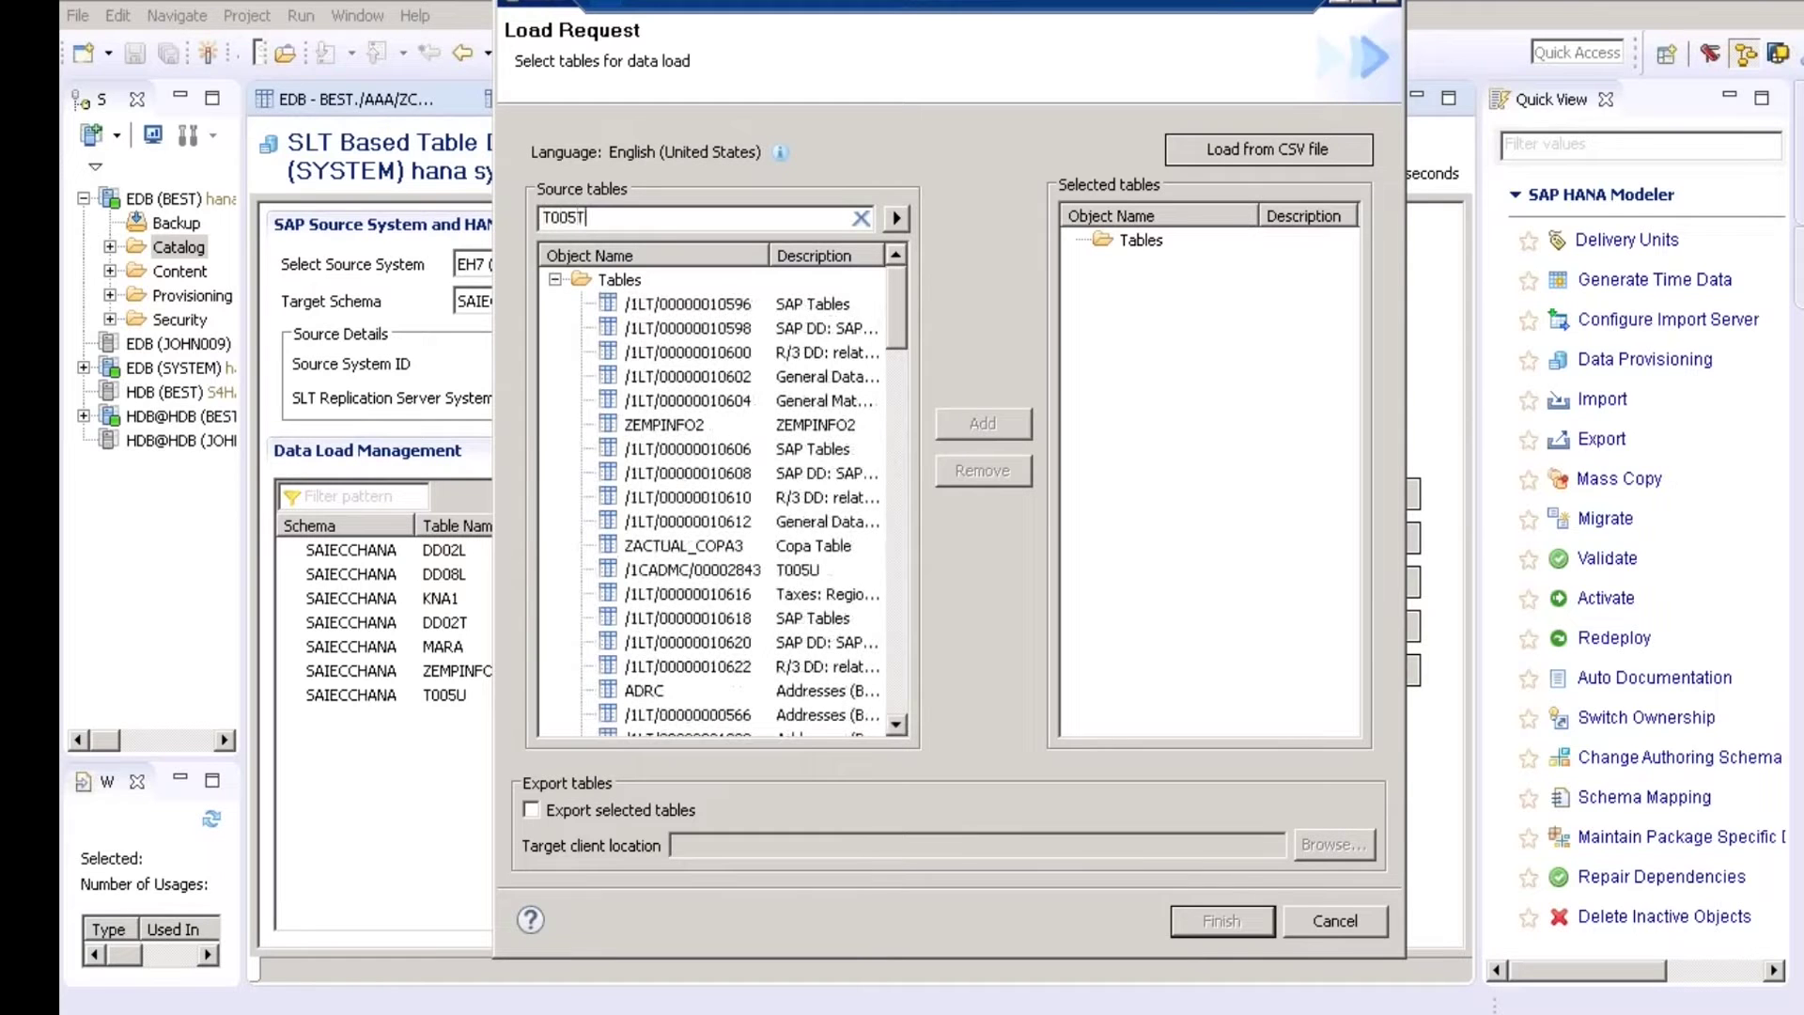
{"action": "left_click", "coordinate": [896, 218]}
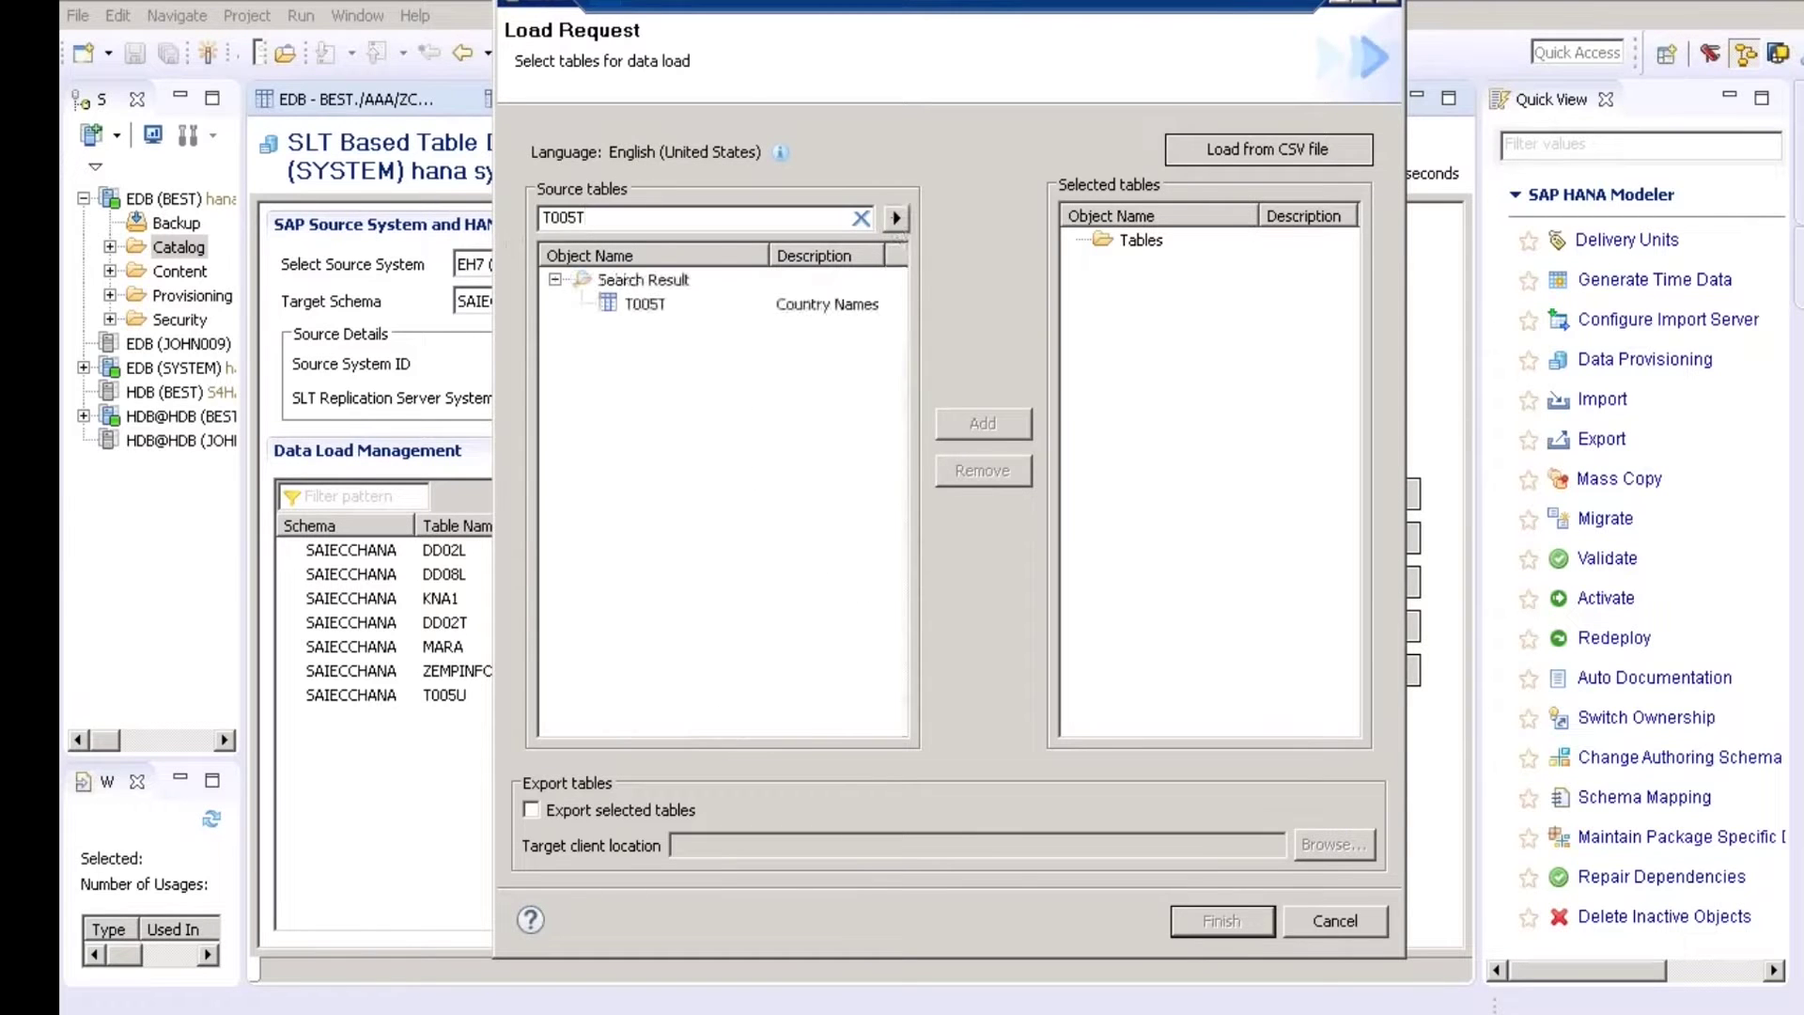
Add the T005T table to the selected tables and submit the Load request.
{"action": "left_click", "coordinate": [645, 312]}
{"action": "left_click", "coordinate": [977, 423]}
{"action": "left_click", "coordinate": [1170, 271]}
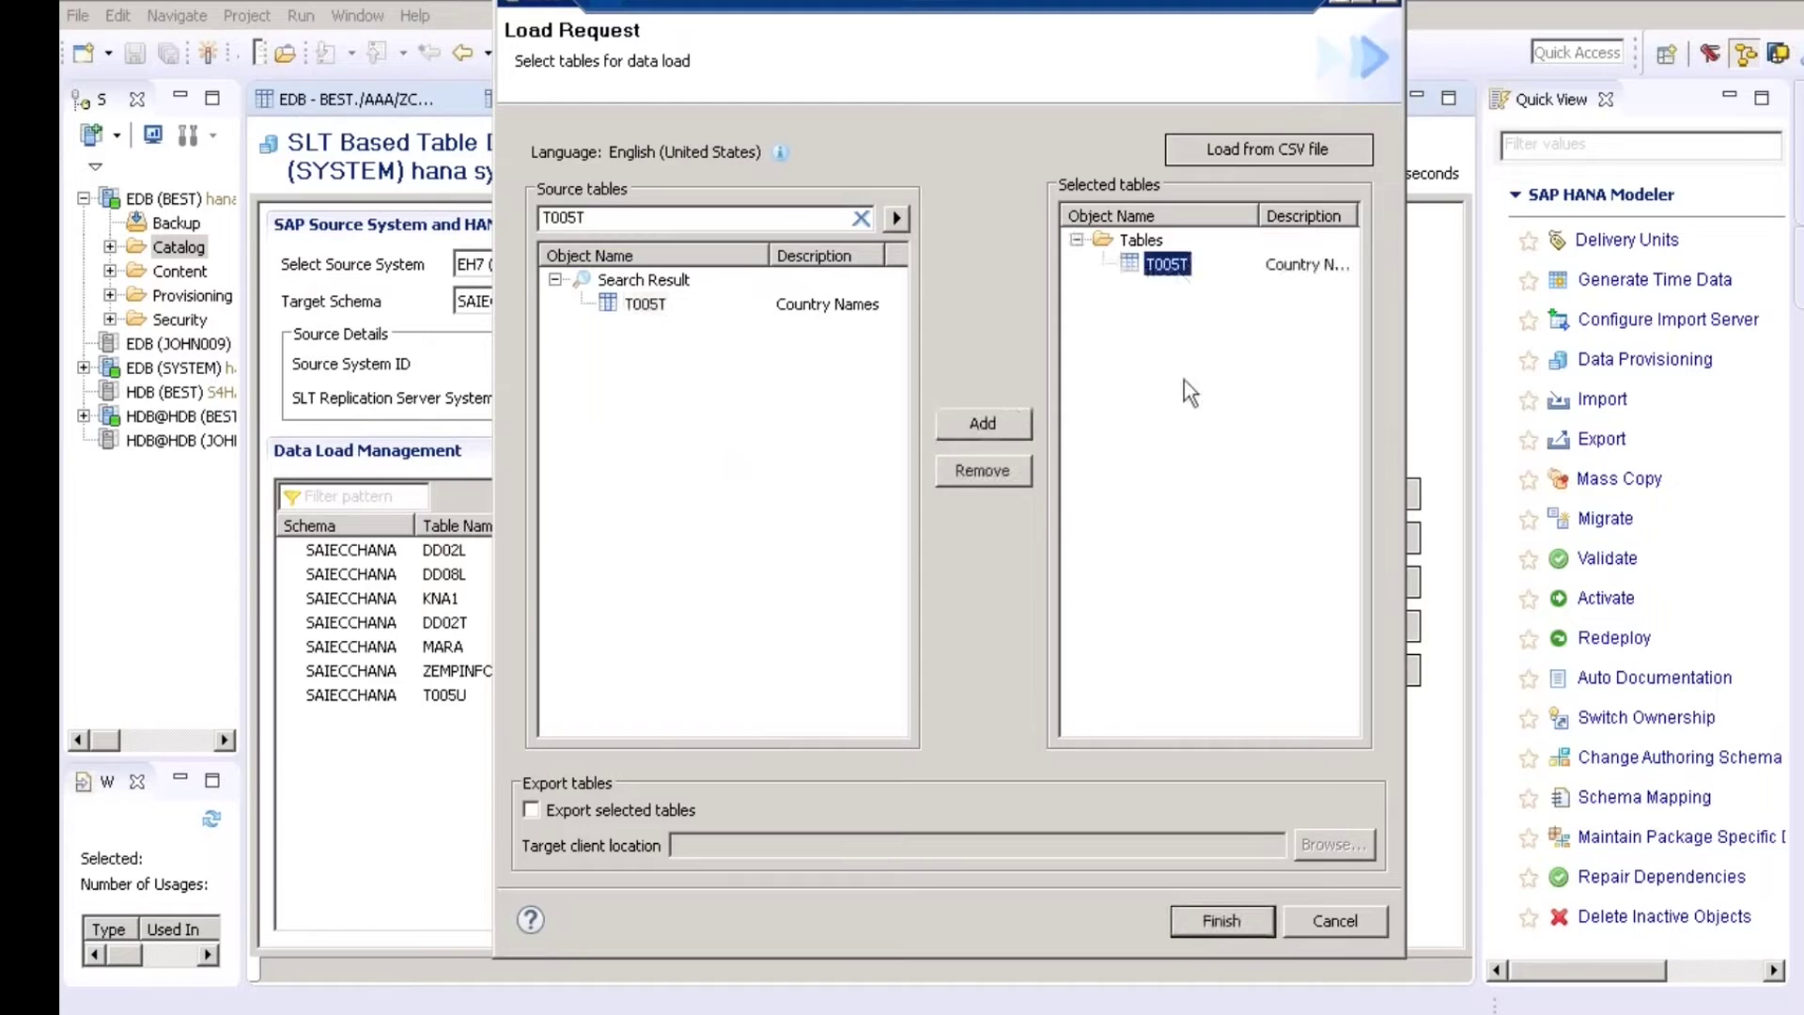
{"action": "left_click", "coordinate": [1238, 927]}
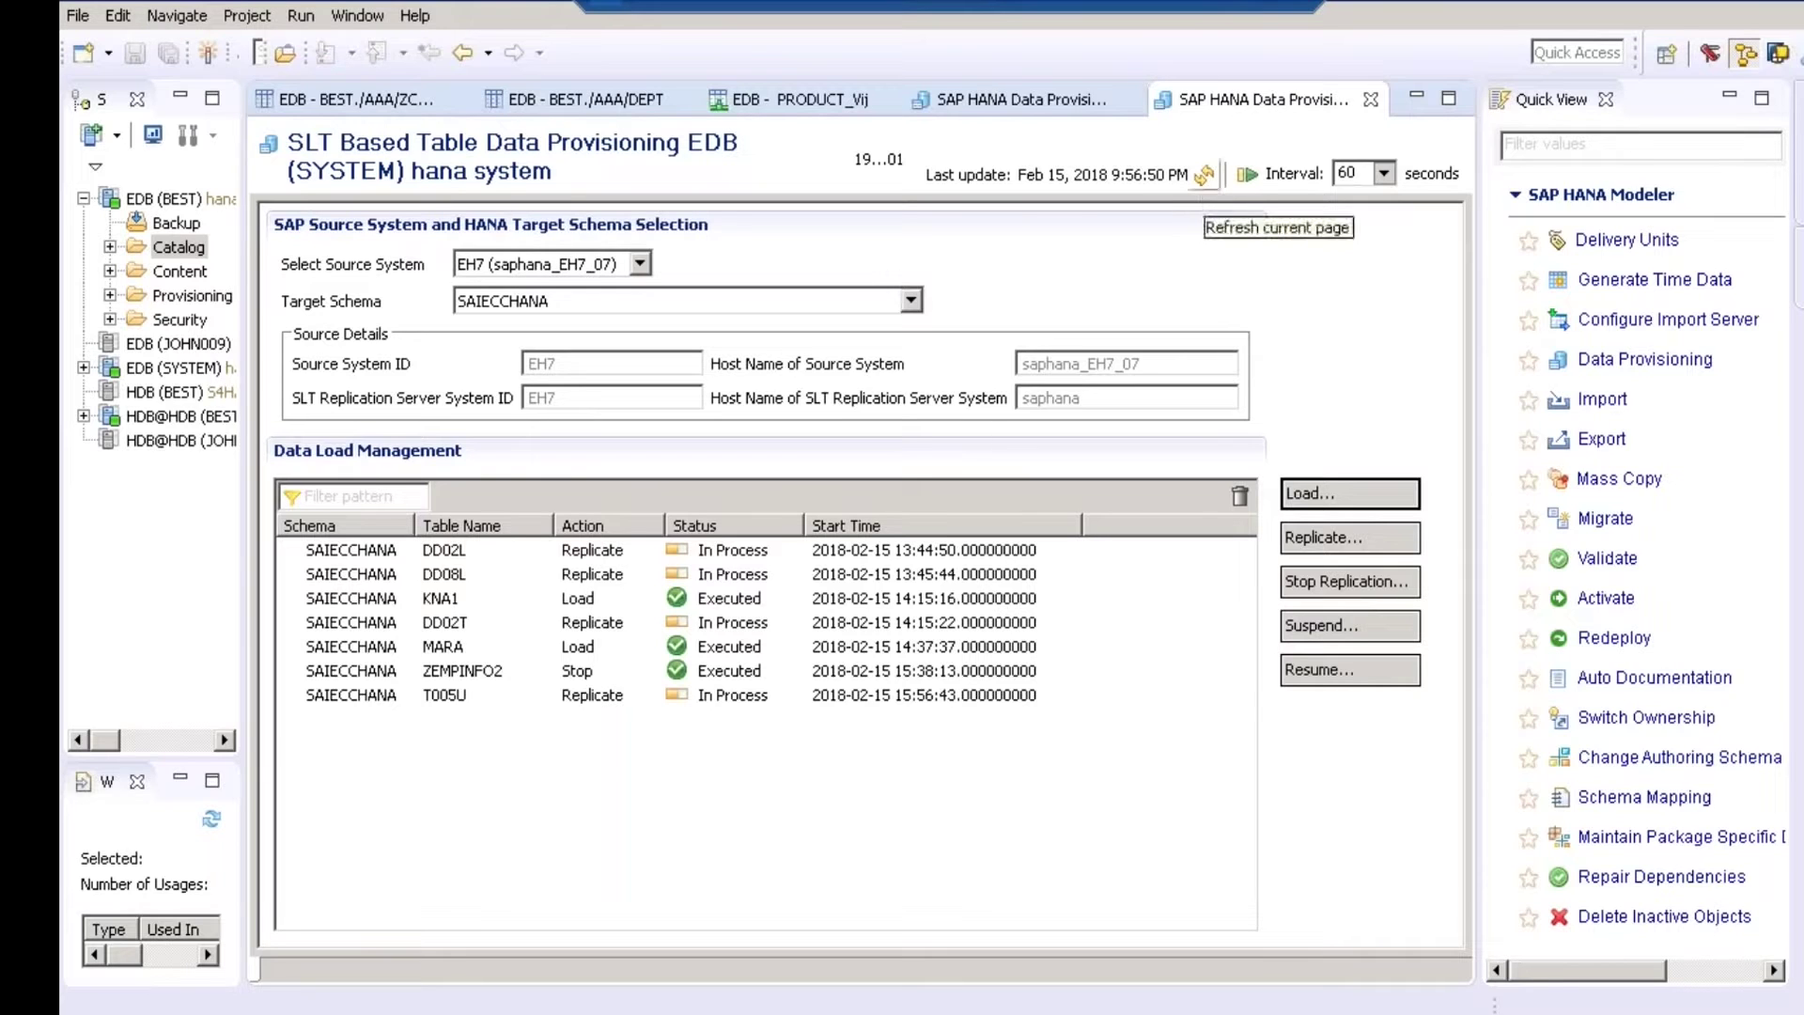
Refresh the data load list, and start its automatic refresh with a 5-second interval.
{"action": "left_click", "coordinate": [1203, 175]}
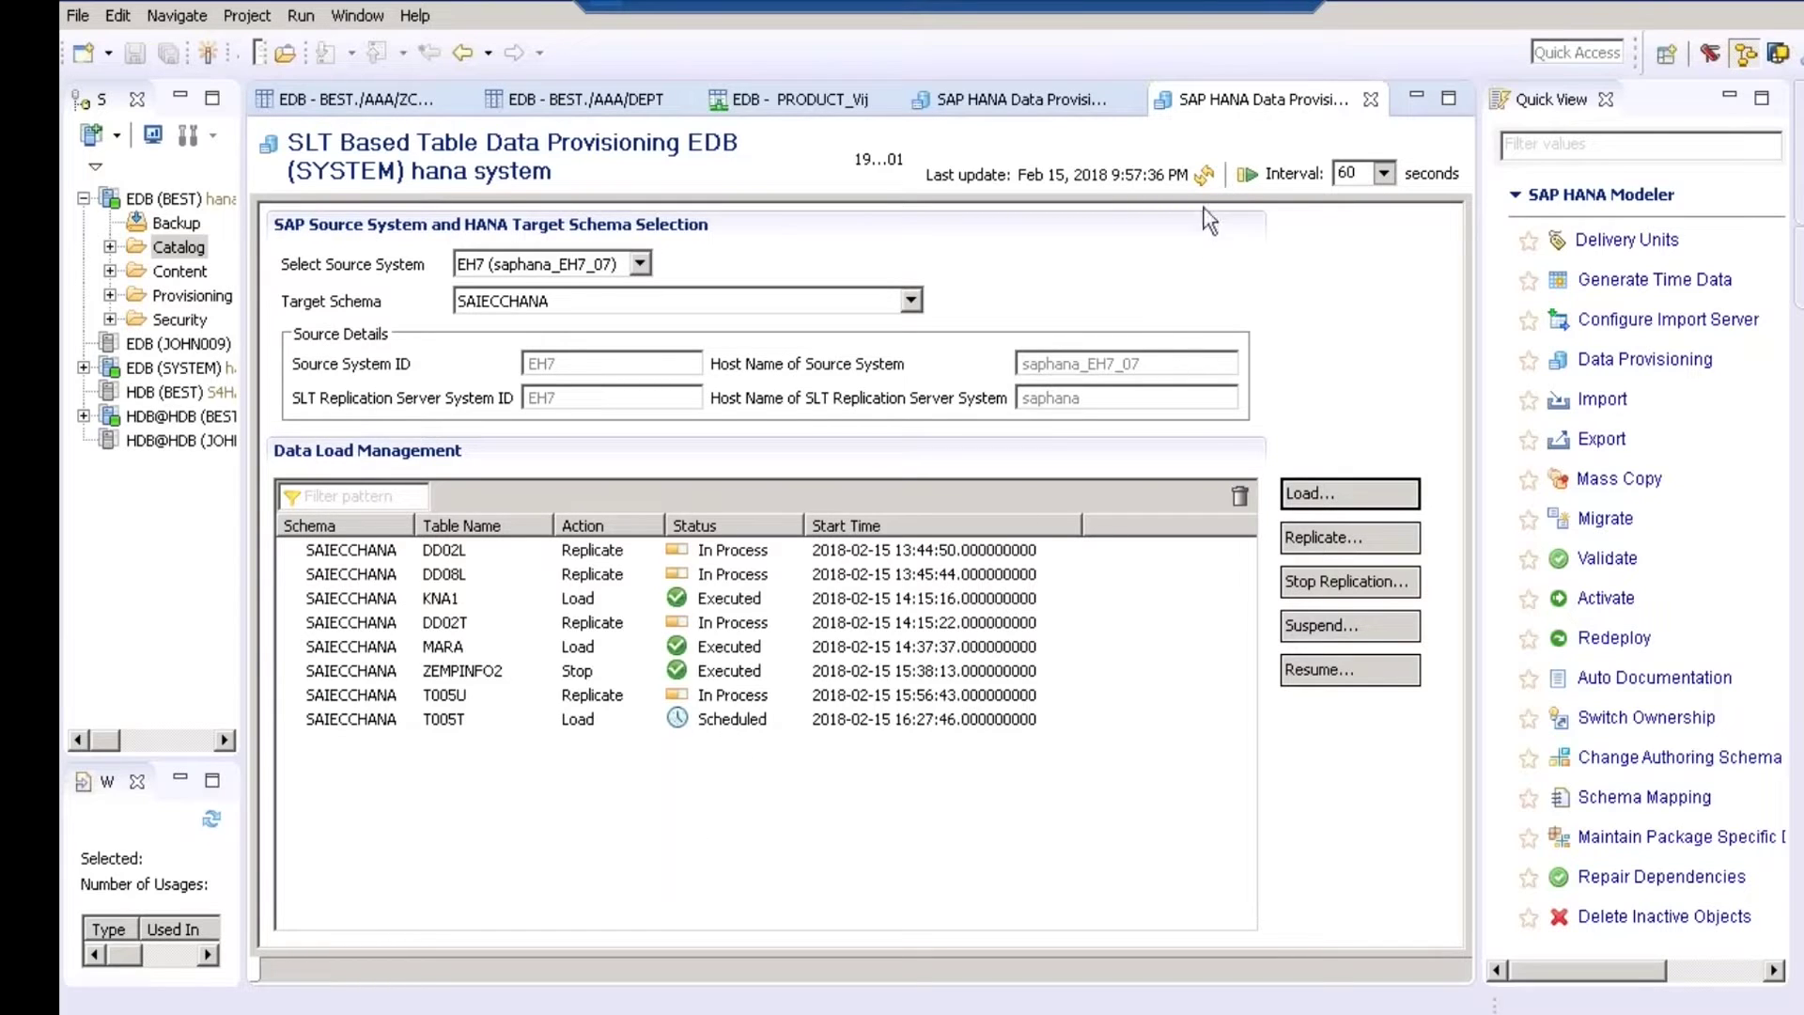
{"action": "left_click", "coordinate": [1385, 178]}
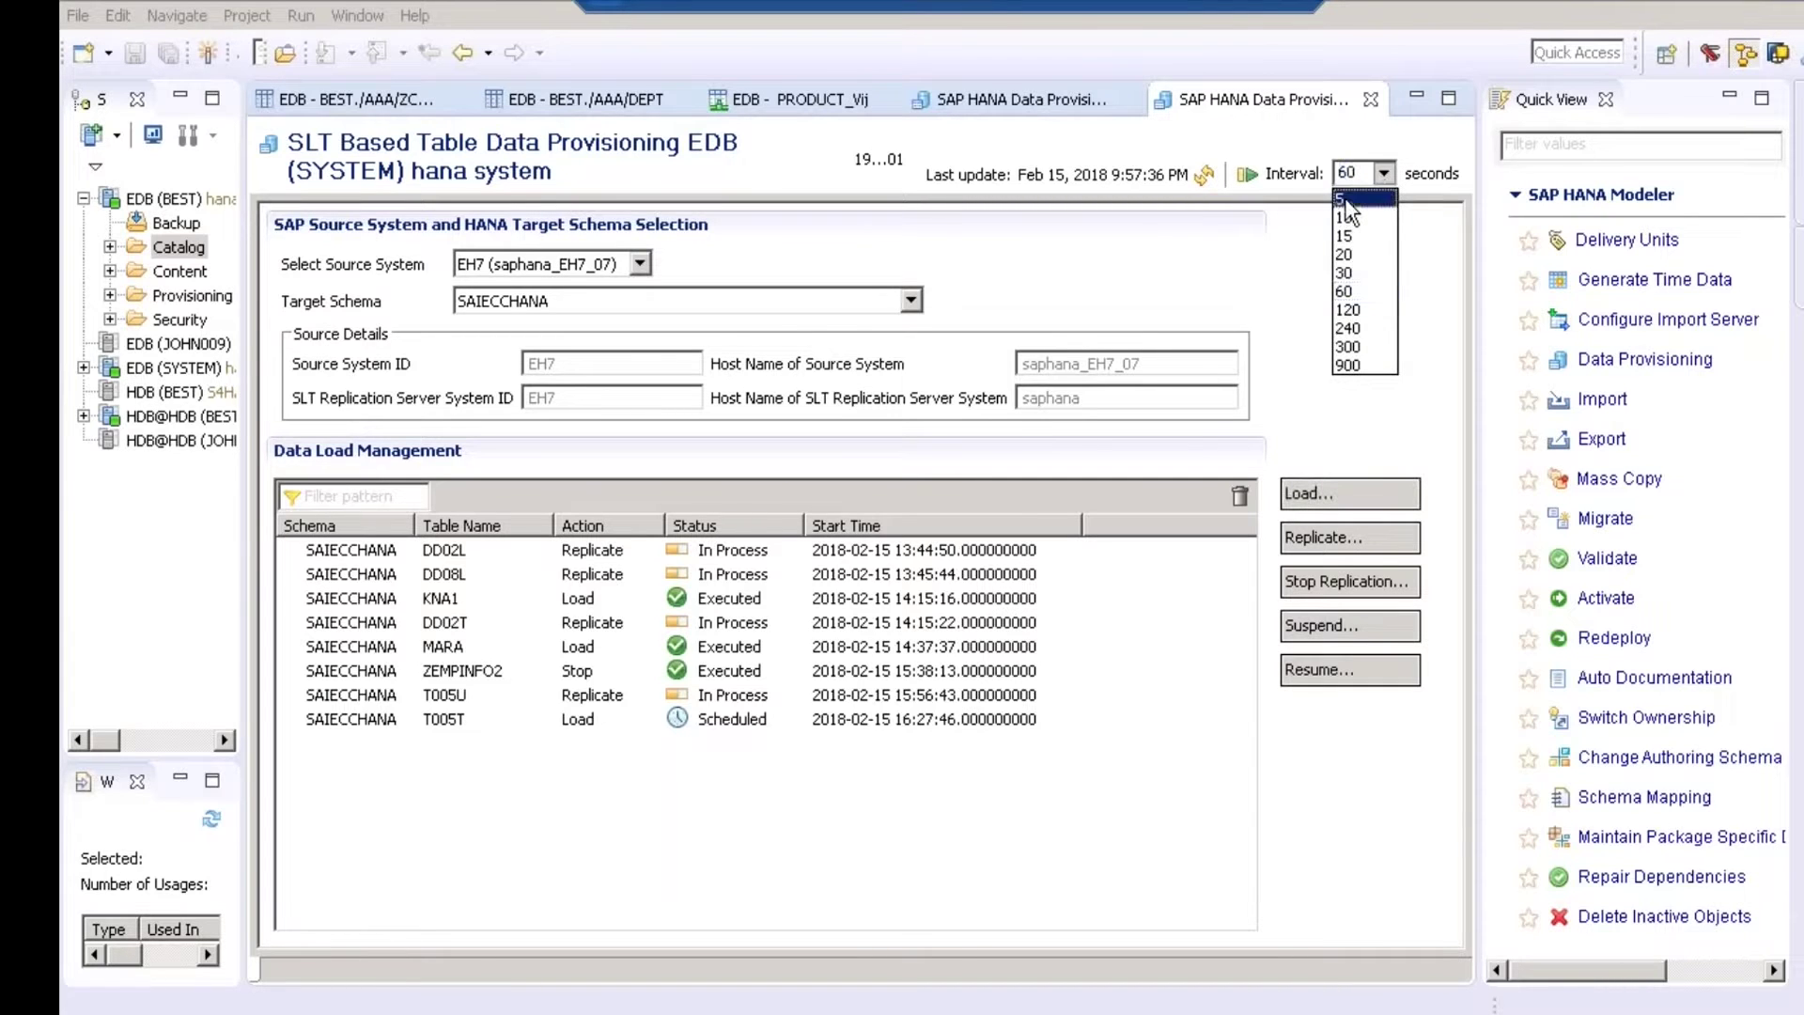
{"action": "left_click", "coordinate": [1345, 200]}
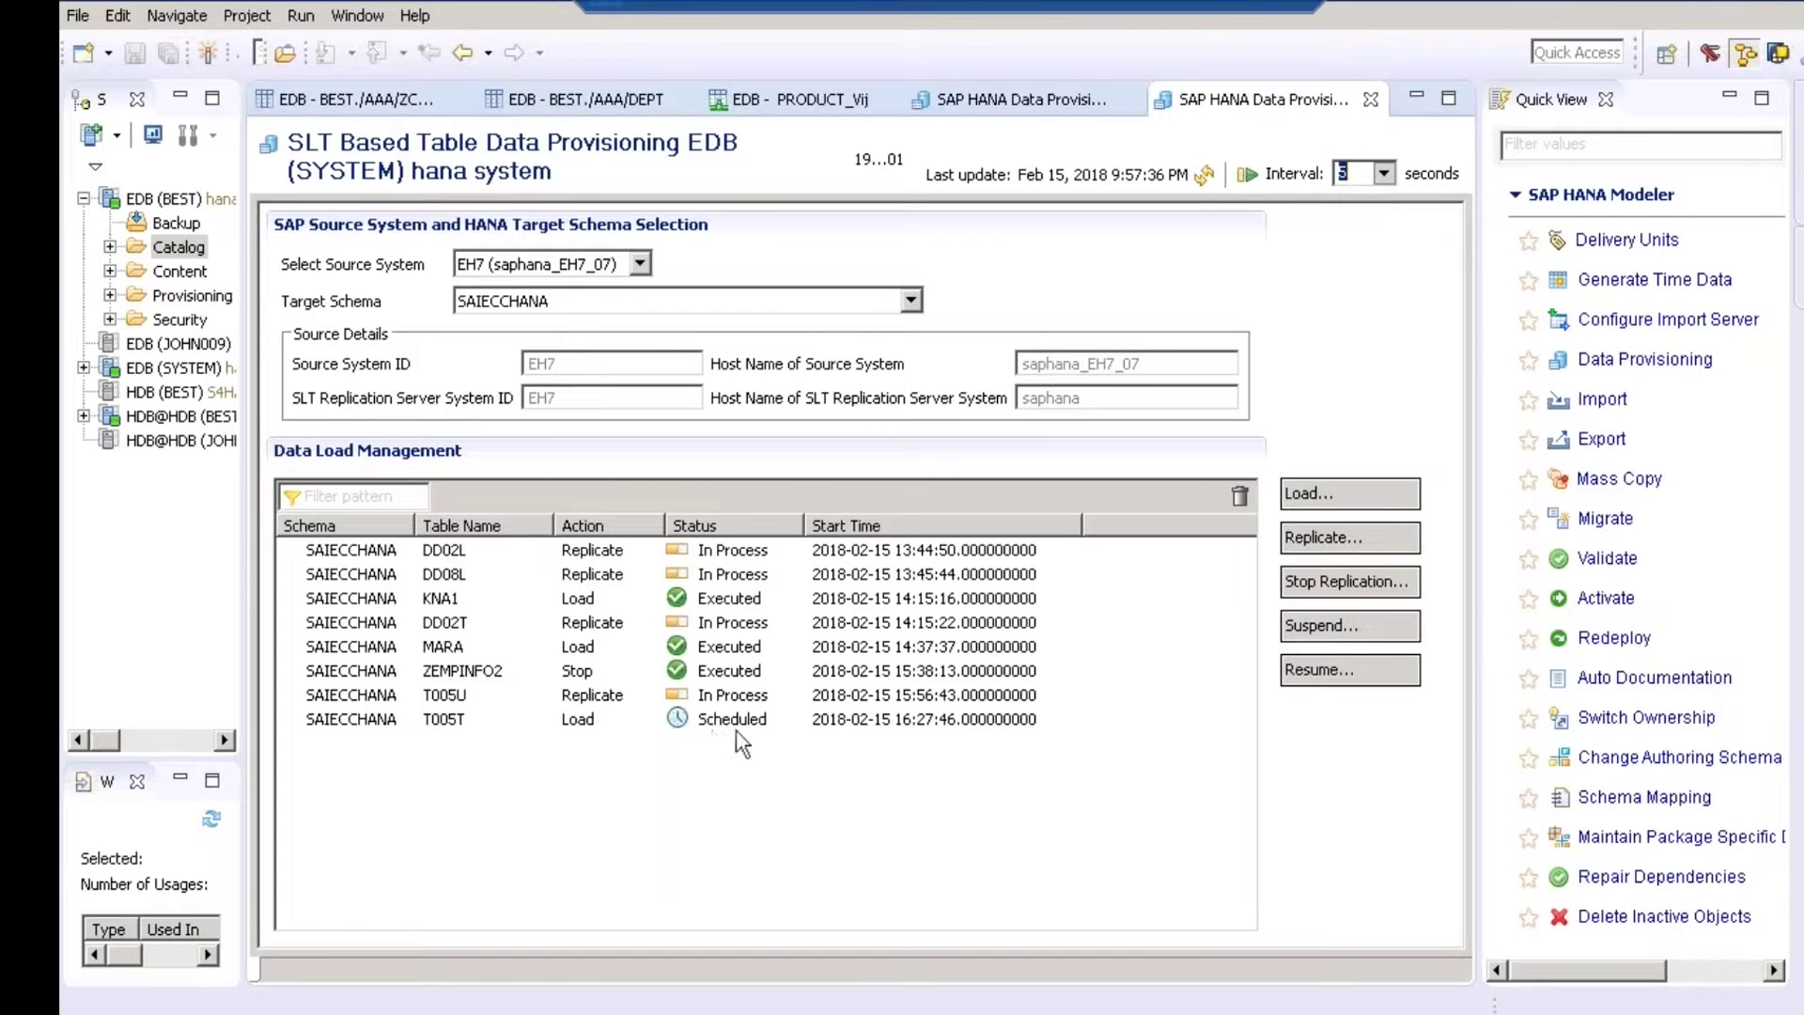
{"action": "left_click", "coordinate": [1246, 180]}
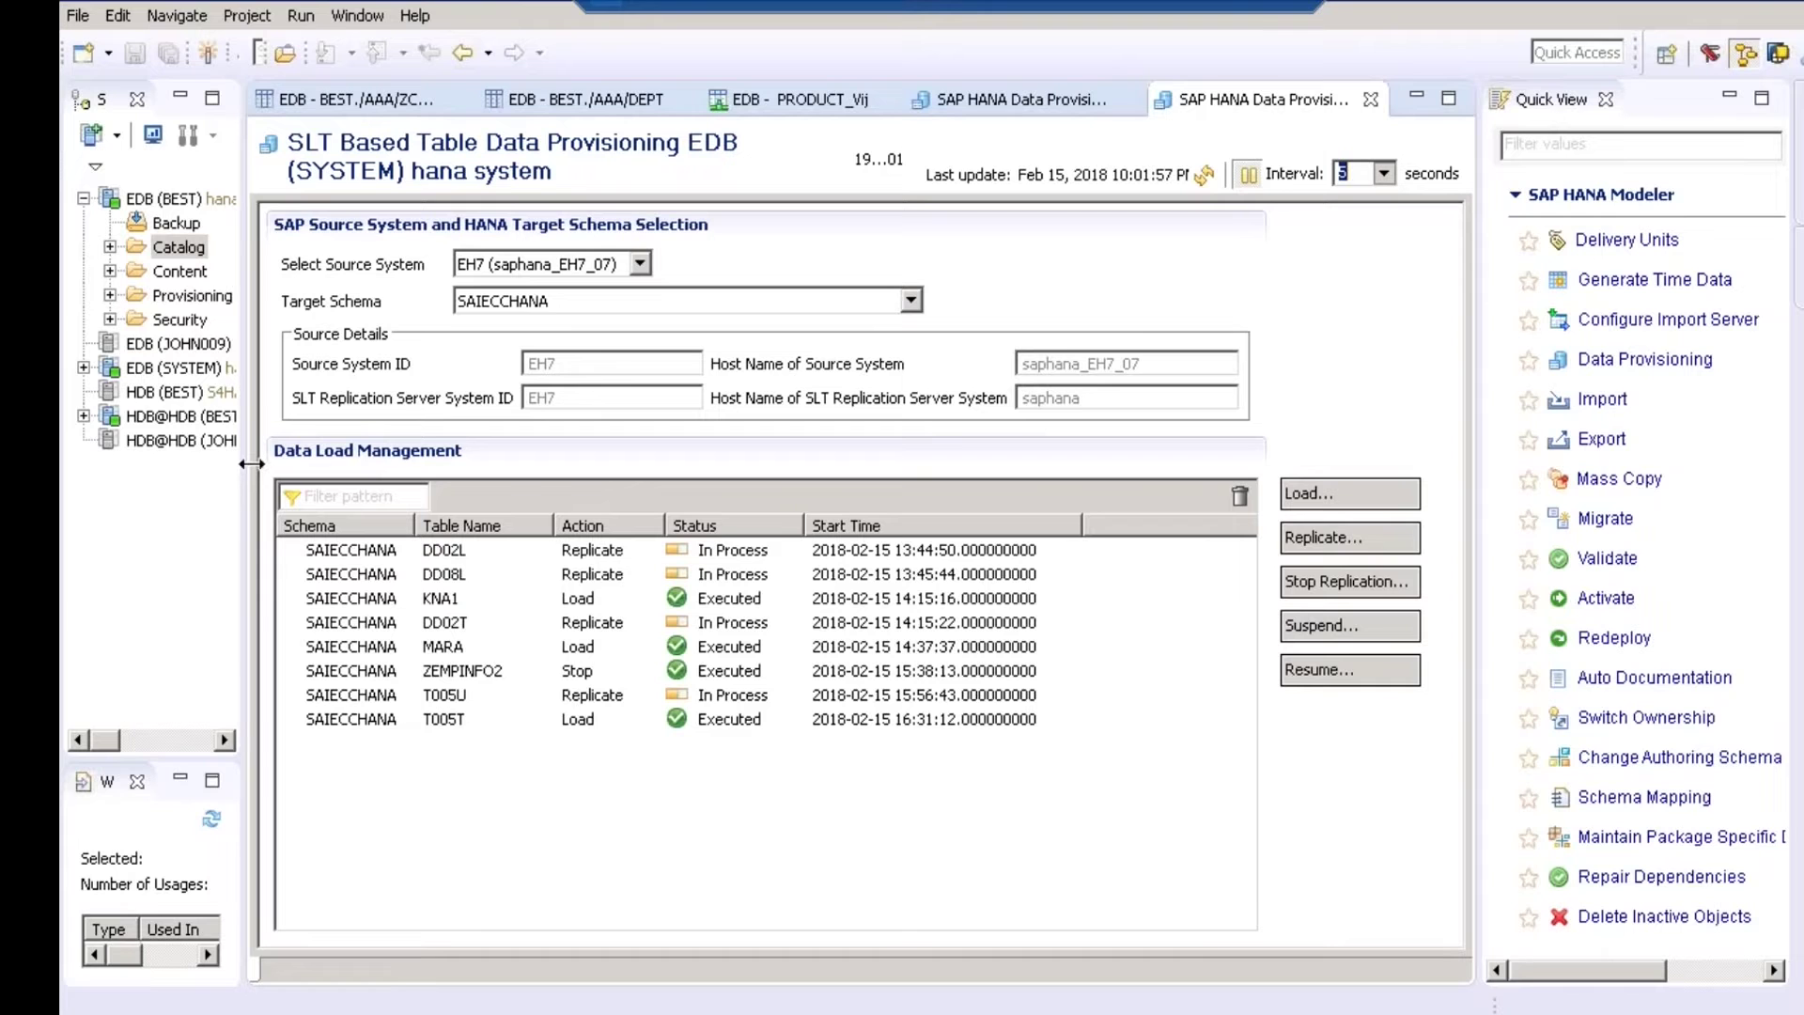
Widen the Systems pane, and expand the Catalog folder of EDB (SYSTEM) hana system.
{"action": "left_click_drag", "start_coordinate": [252, 463], "coordinate": [425, 458]}
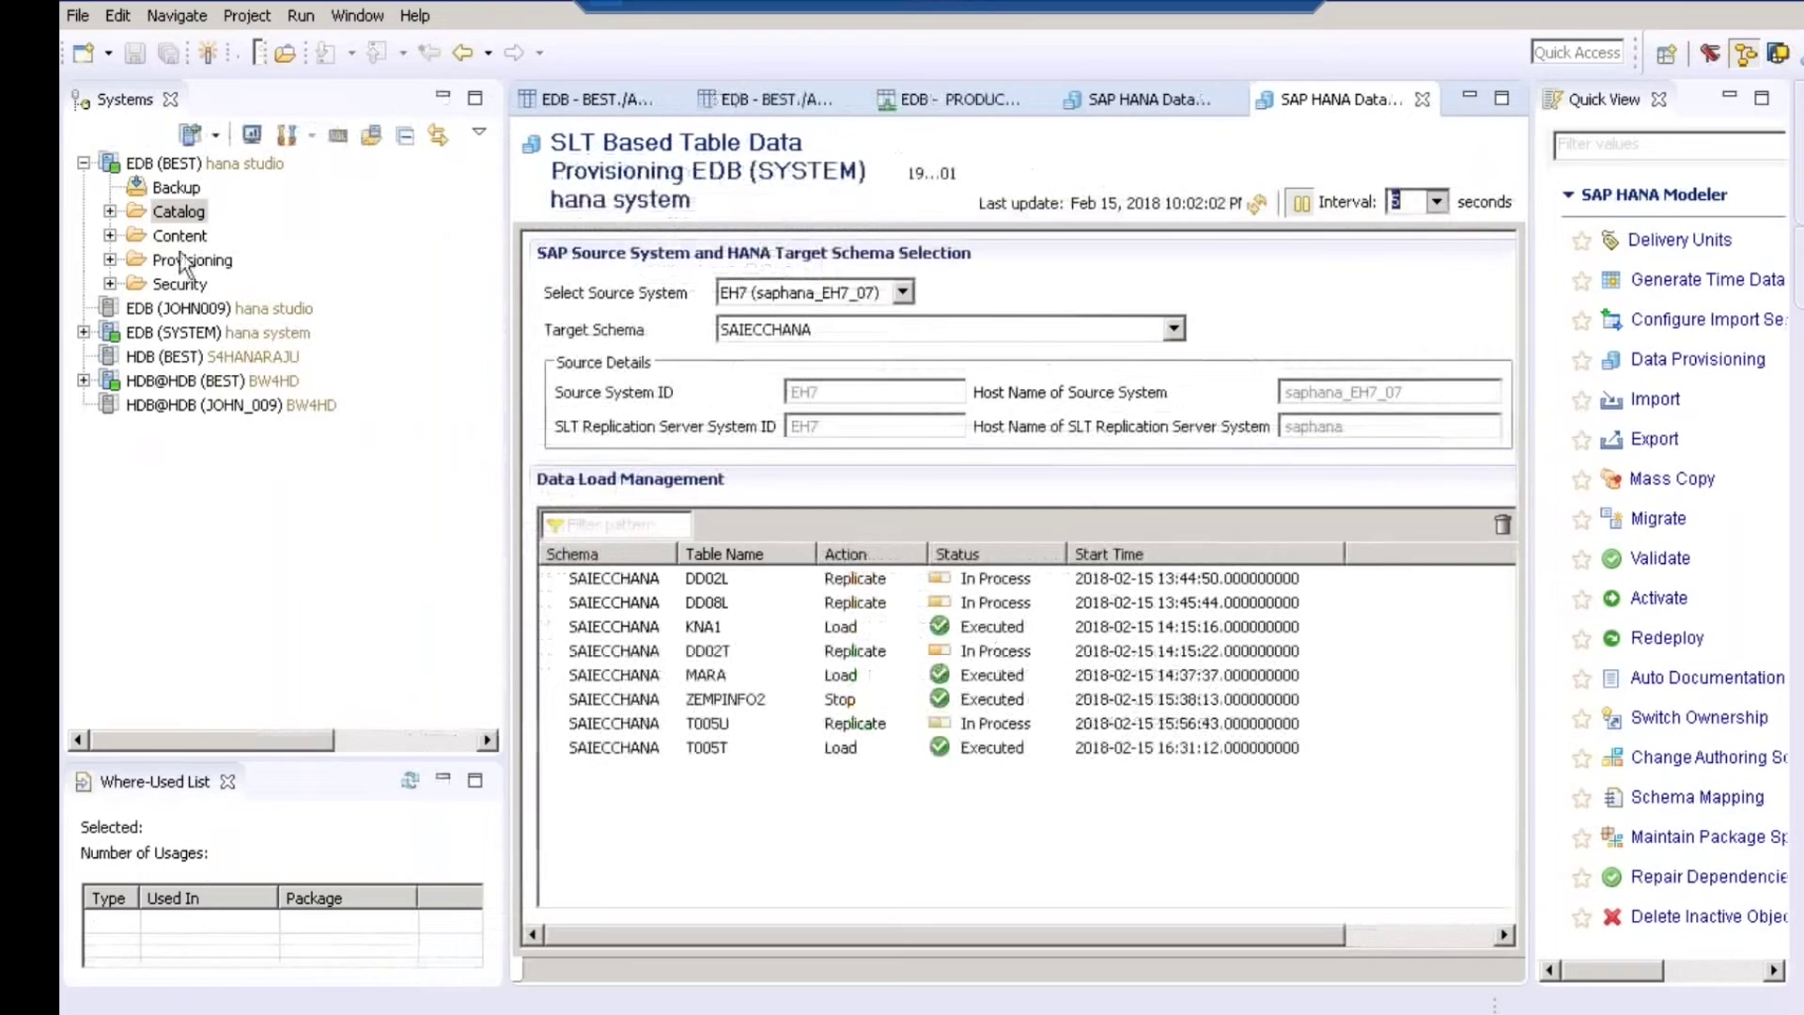
{"action": "left_click", "coordinate": [84, 332]}
{"action": "left_click", "coordinate": [178, 380]}
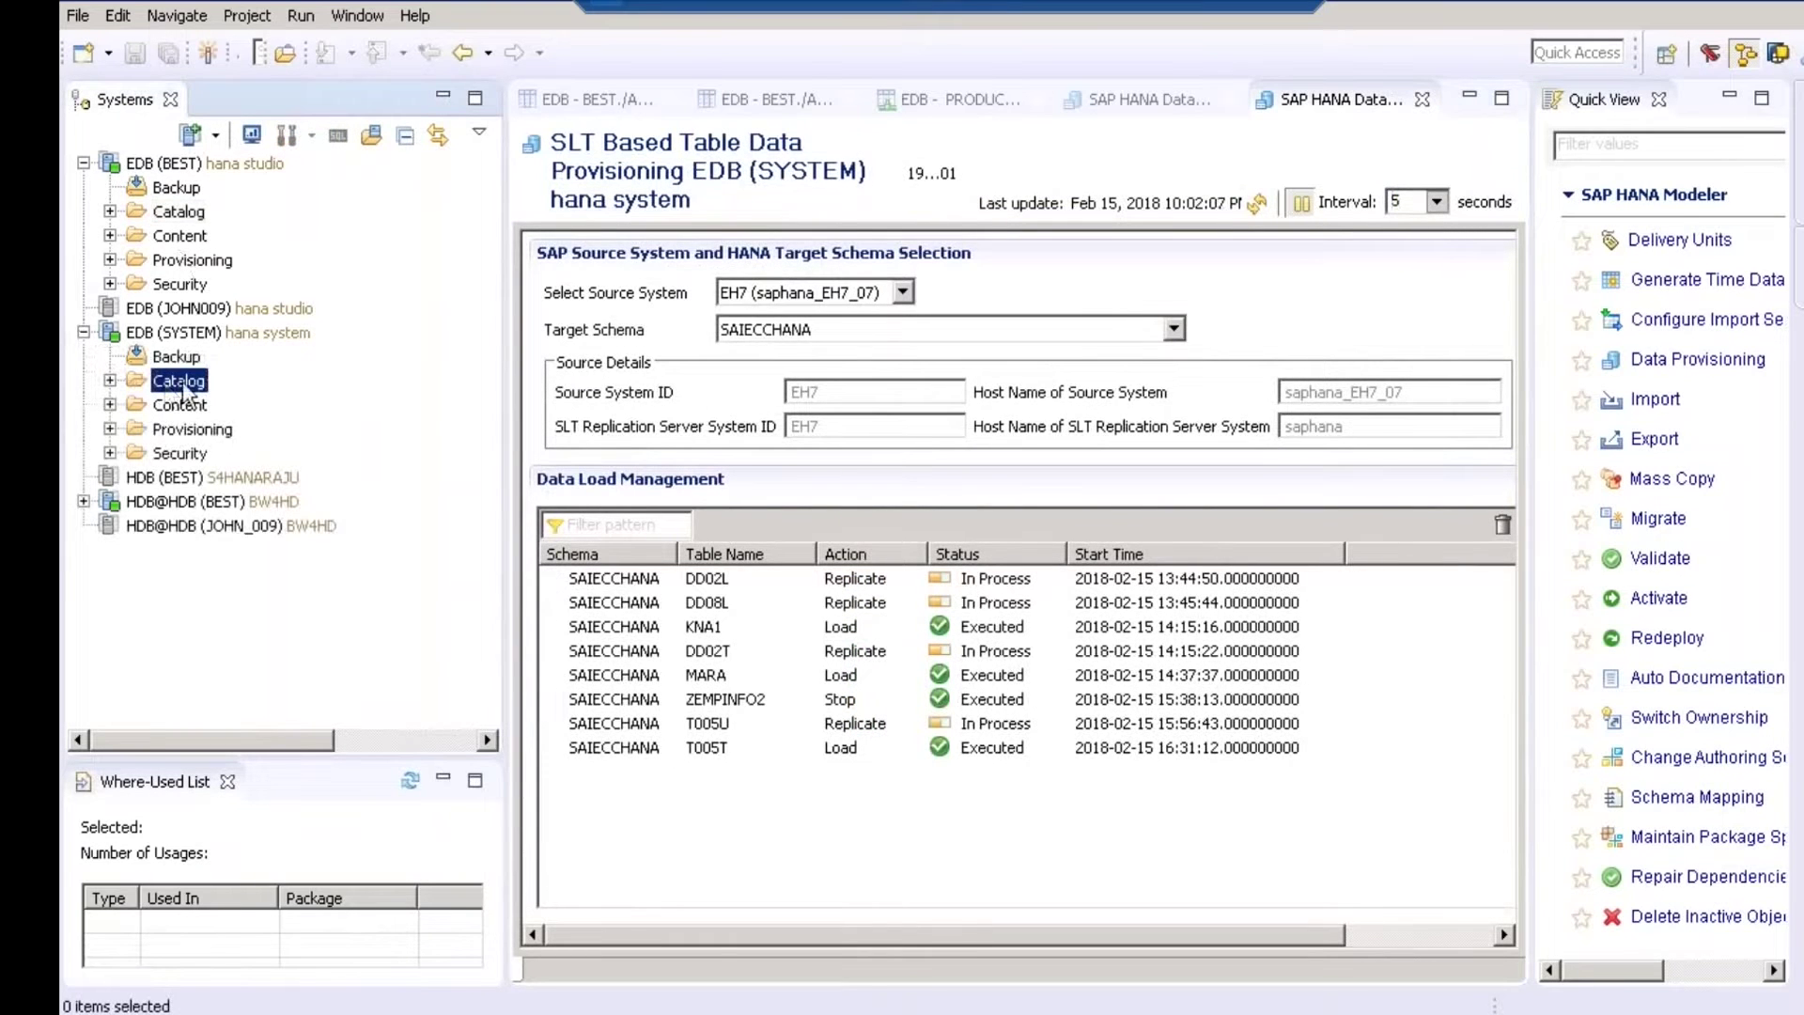
{"action": "left_click", "coordinate": [110, 380]}
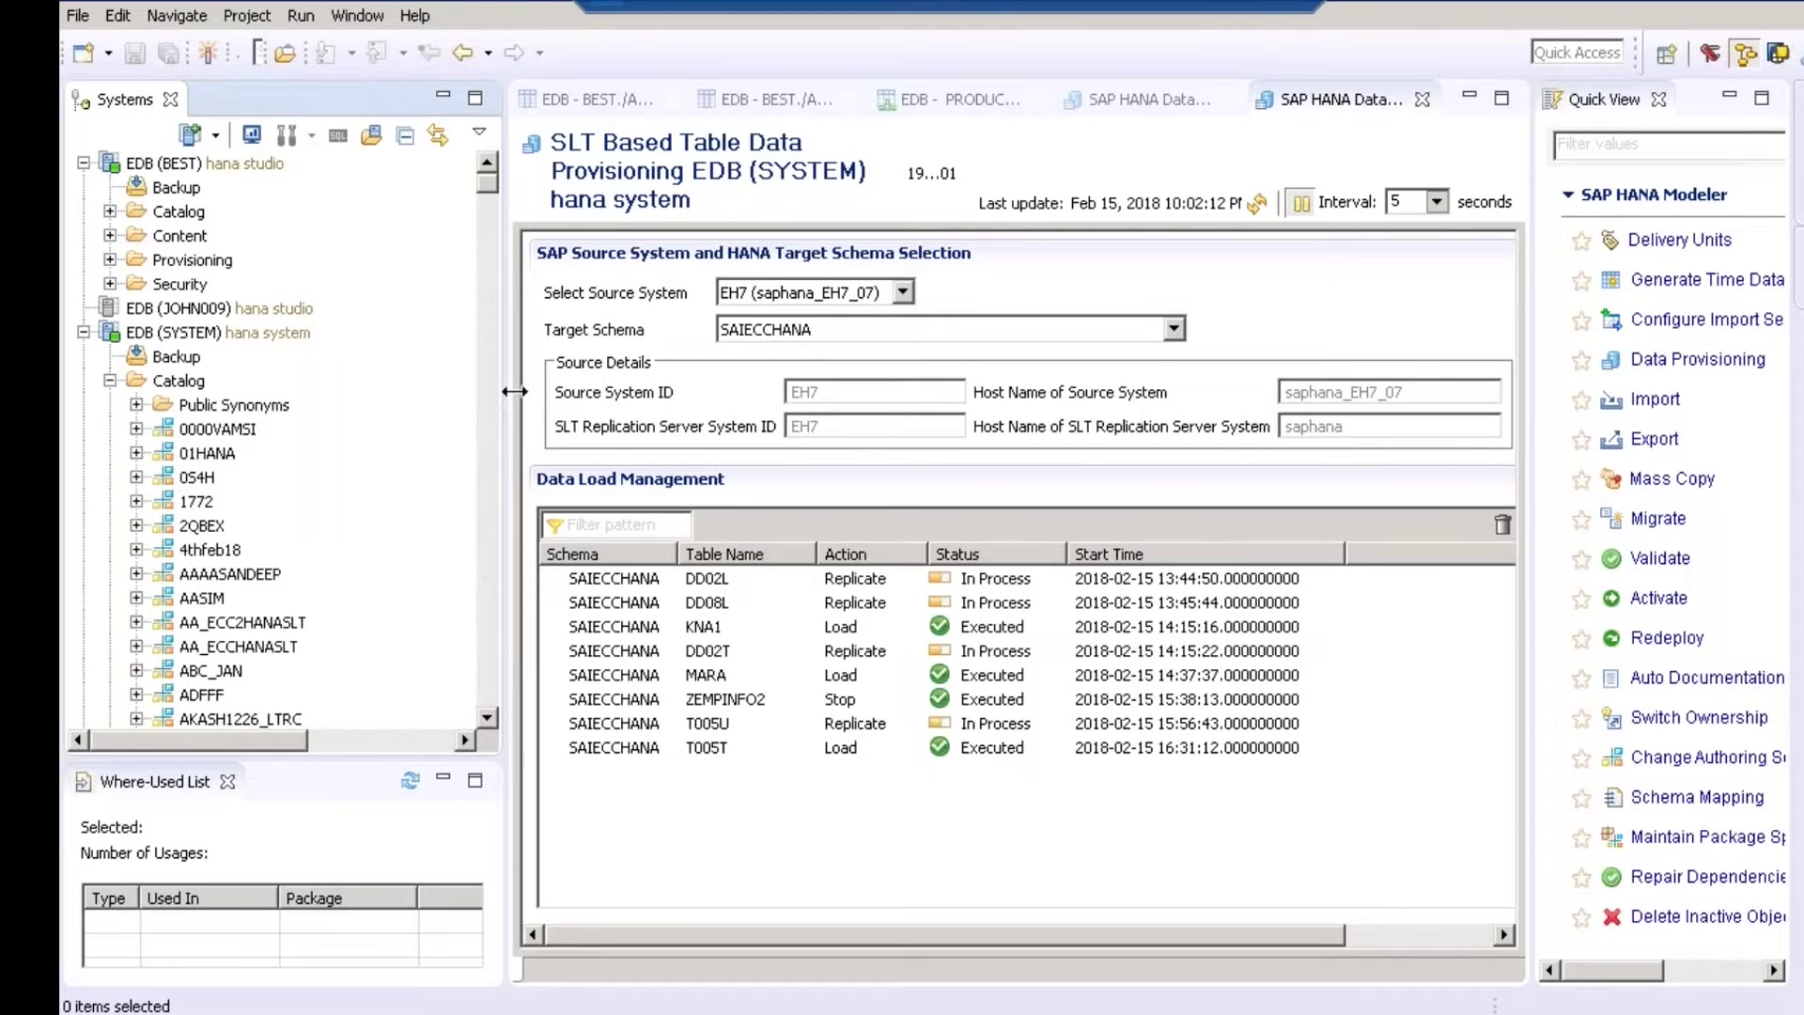
Widen the Systems pane further, and find and select the SAIECCHANA schema in the EDB (SYSTEM) catalog.
{"action": "left_click_drag", "start_coordinate": [515, 391], "coordinate": [638, 379]}
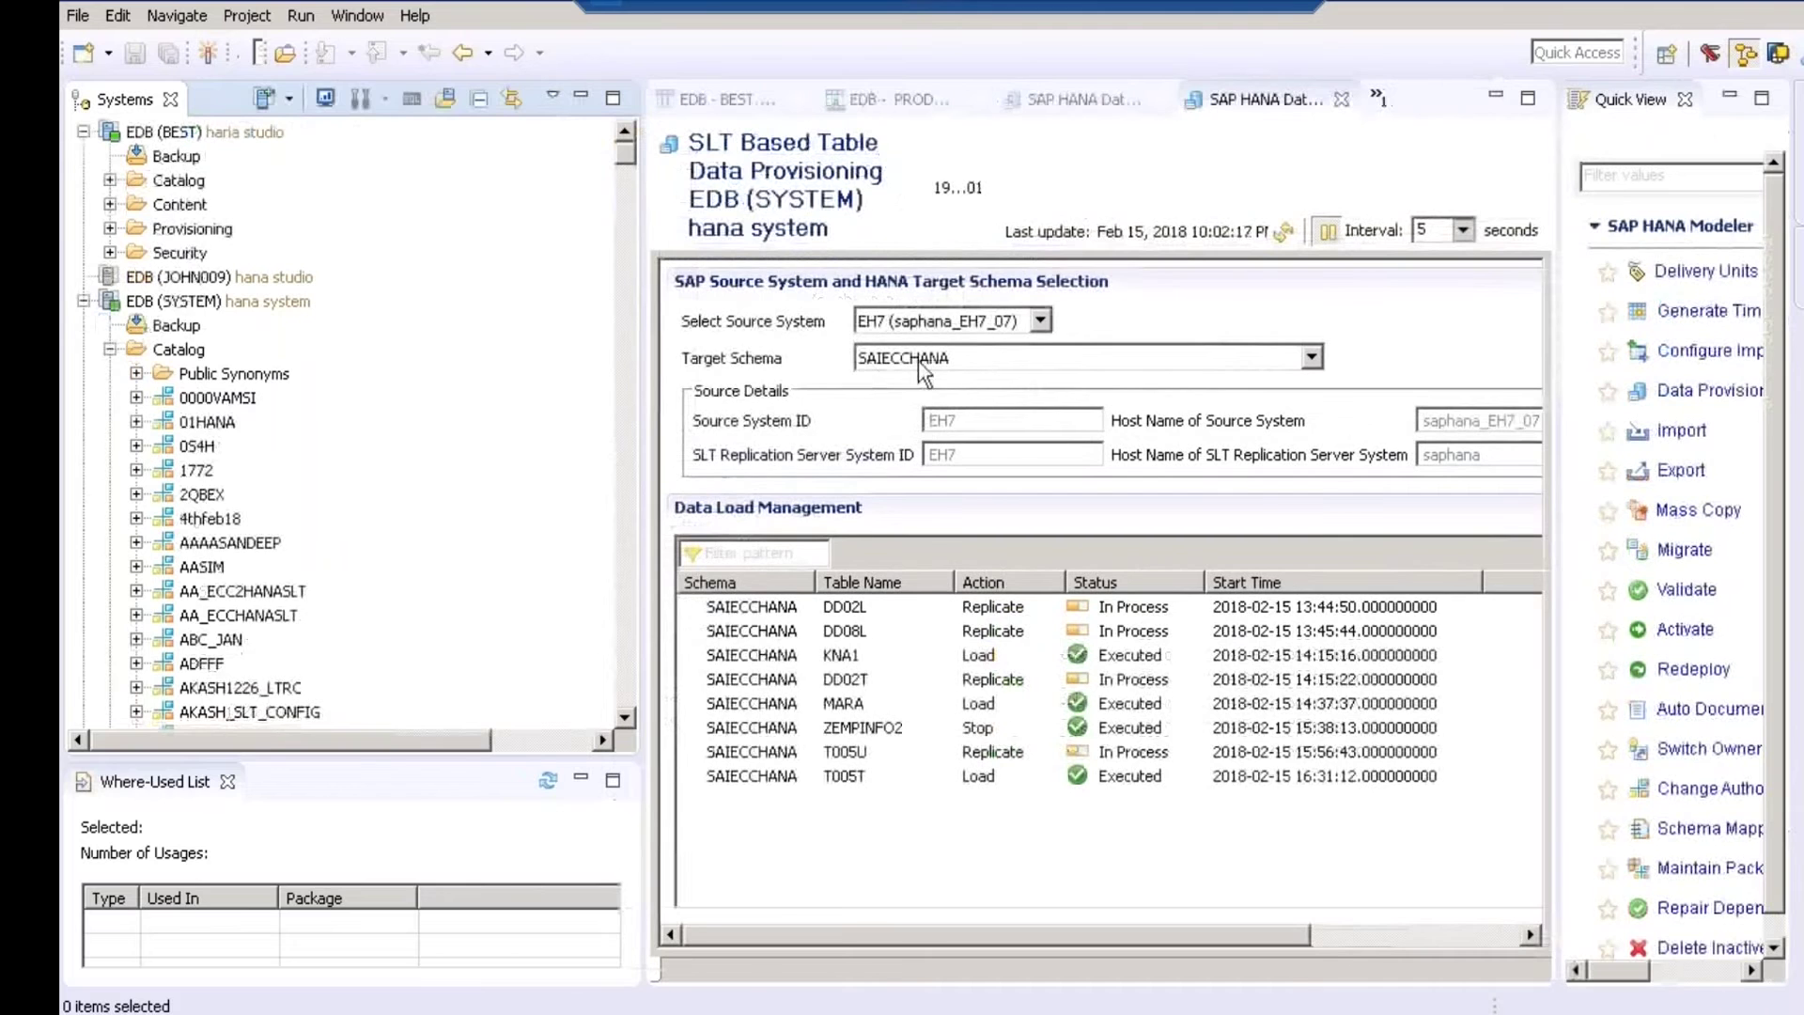
{"action": "left_click", "coordinate": [206, 435]}
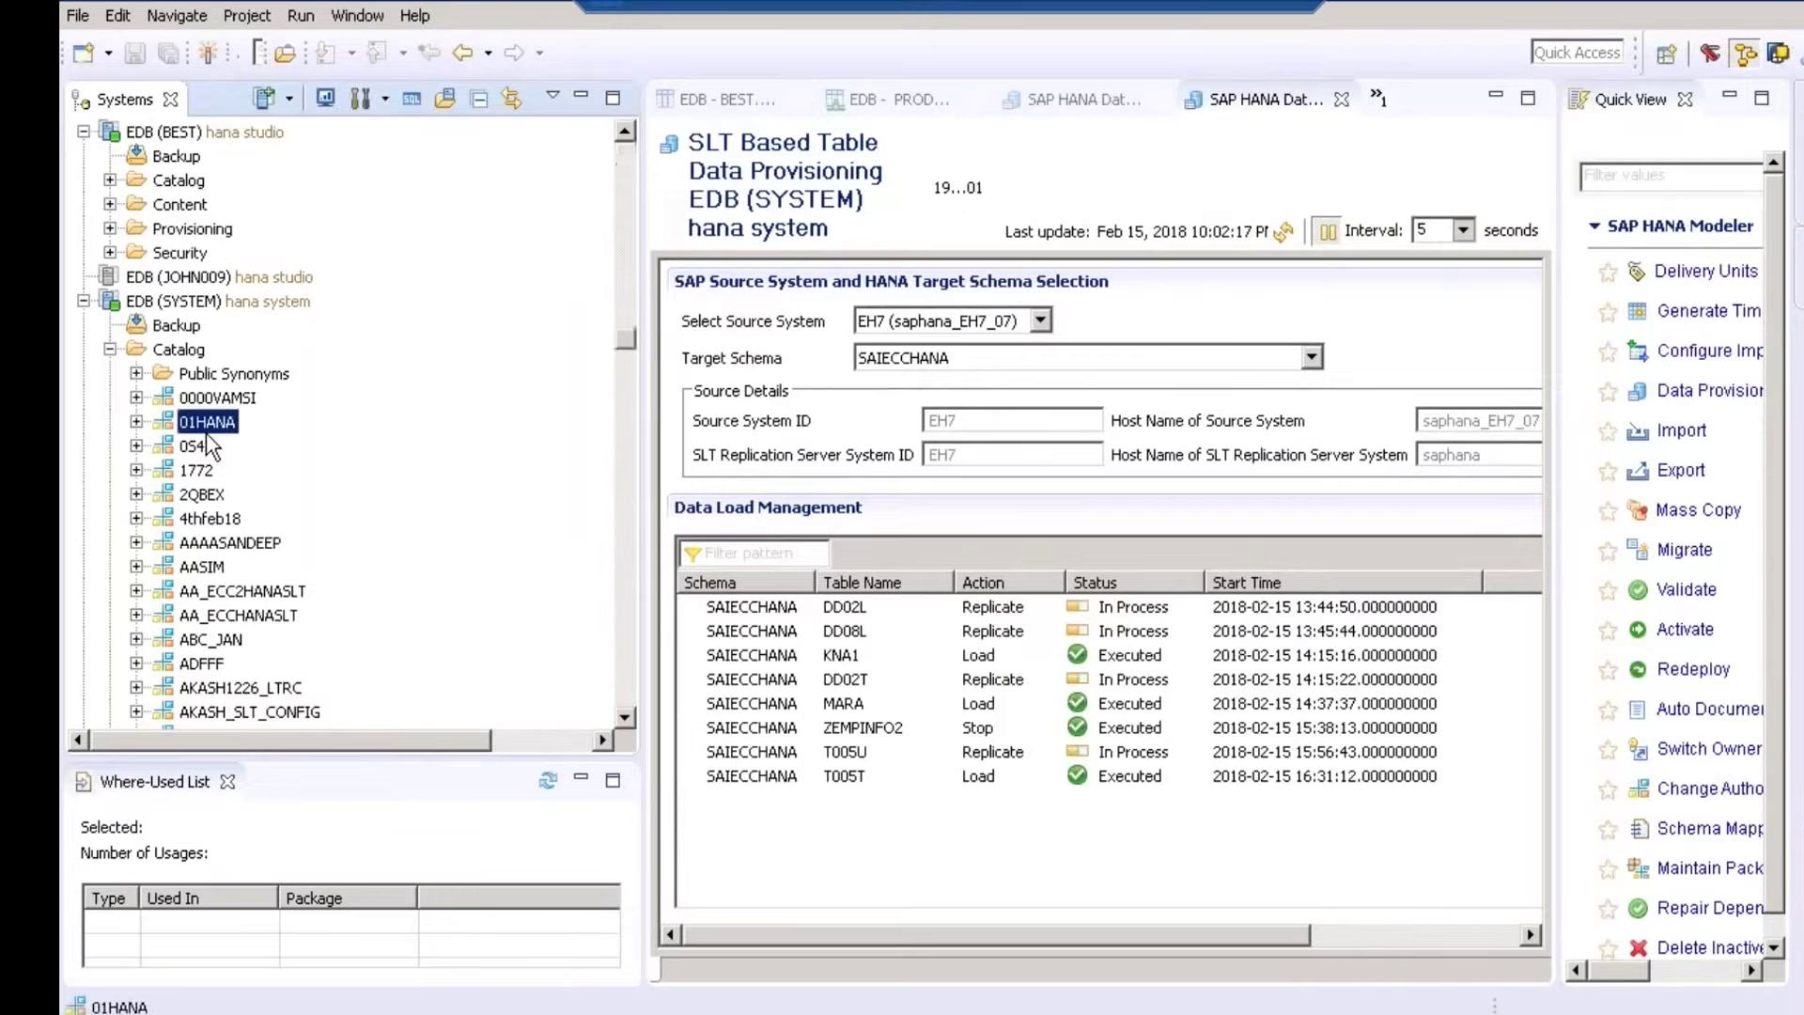
{"action": "type", "text": "sai"}
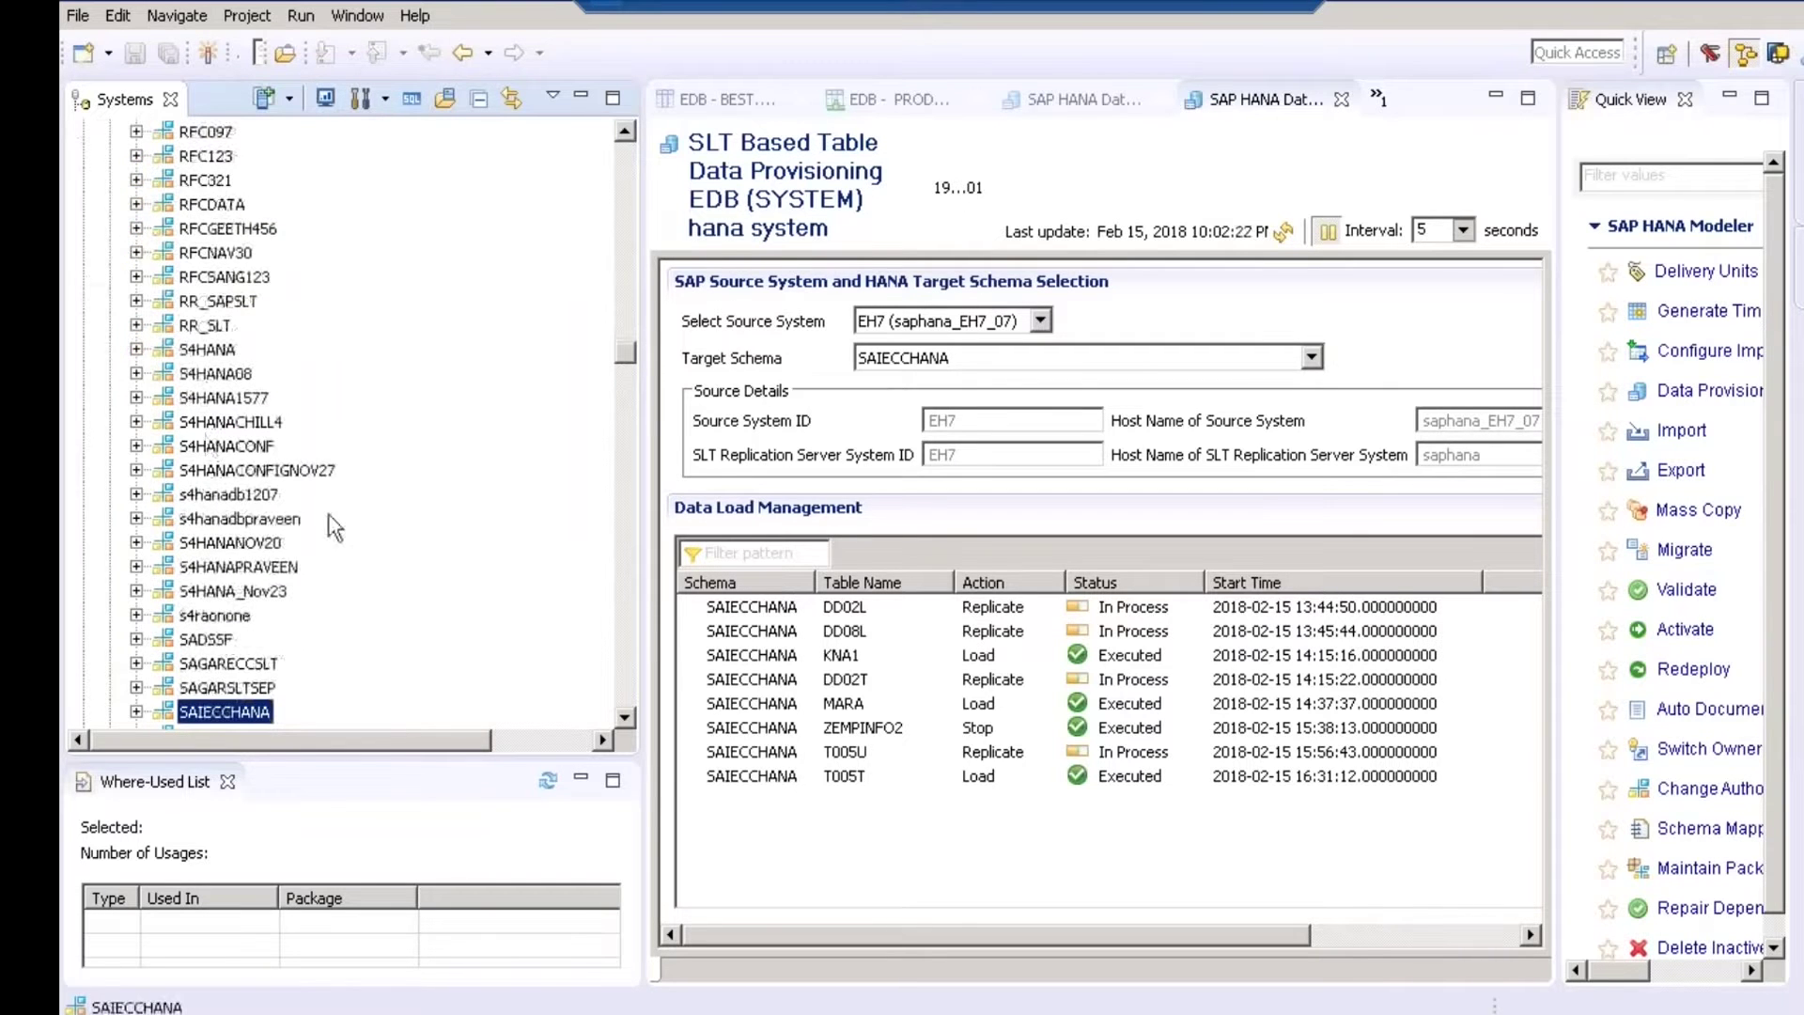
{"action": "left_click", "coordinate": [625, 718]}
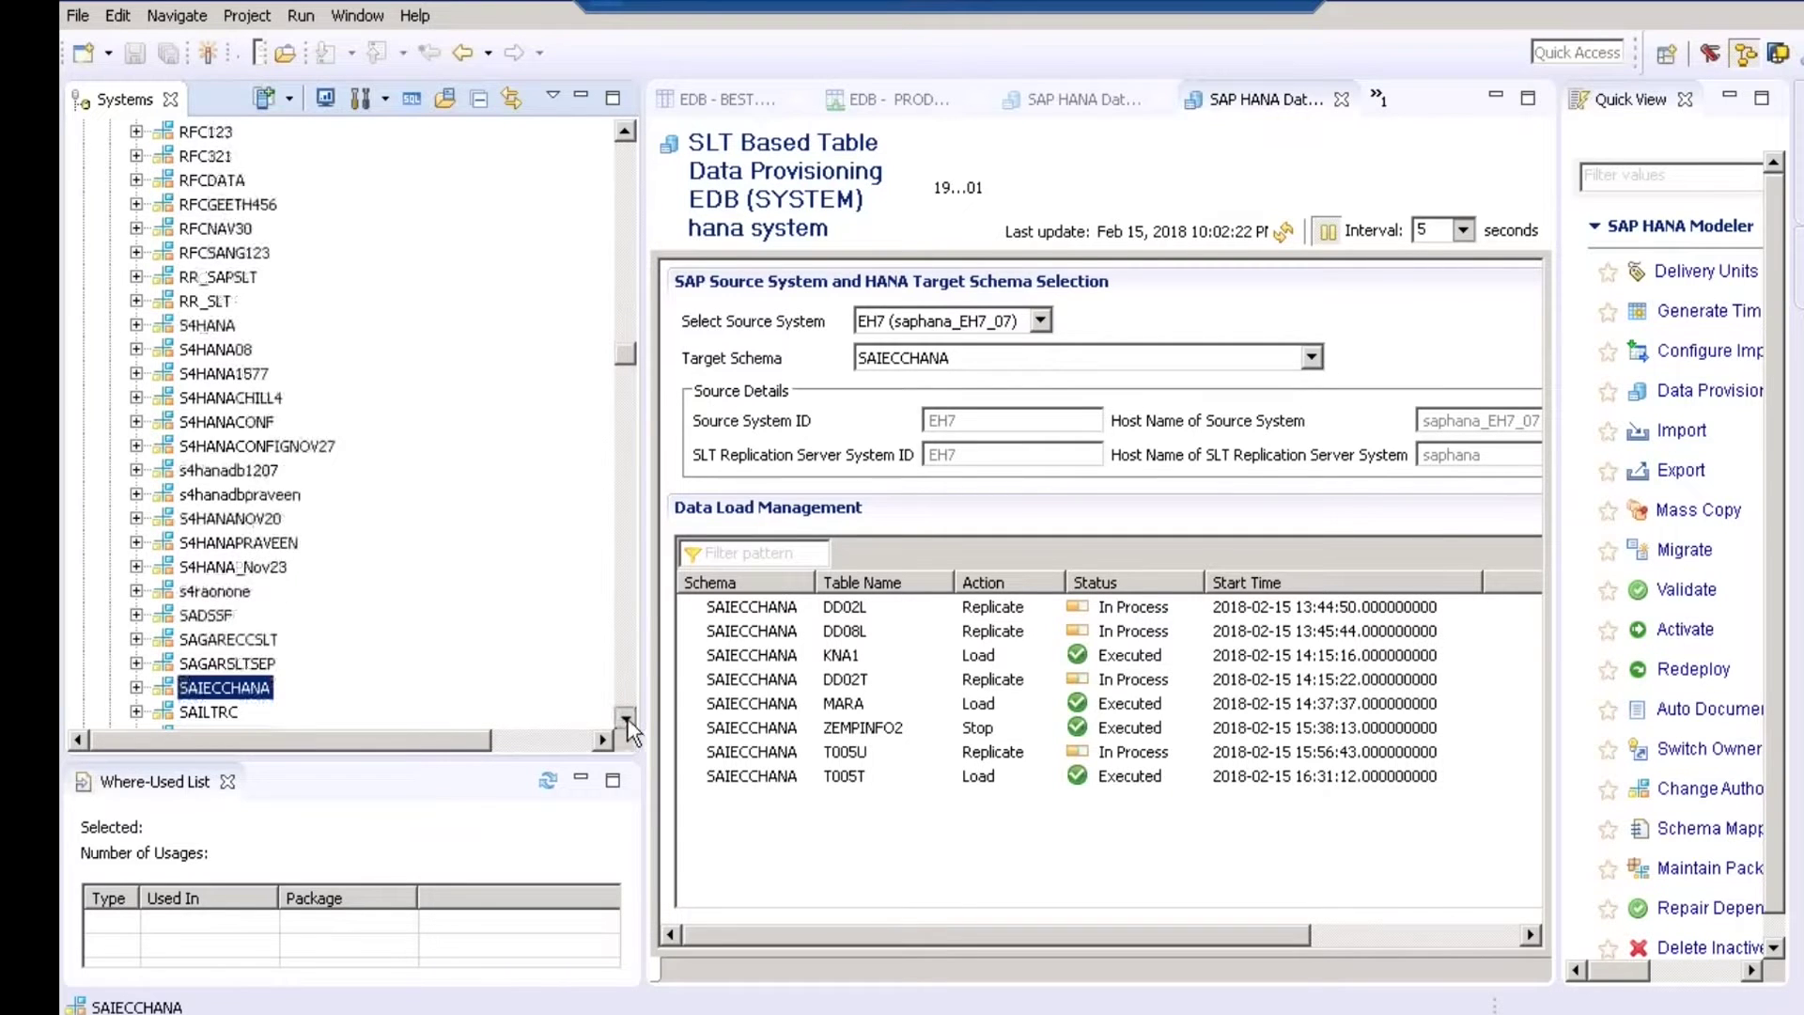
Expand the SAIECCHANA schema and filter its Tables folder by the pattern t005t.
{"action": "scroll", "coordinate": [627, 729], "scroll_direction": "down", "scroll_amount": 1}
{"action": "left_click", "coordinate": [136, 615]}
{"action": "right_click", "coordinate": [239, 540]}
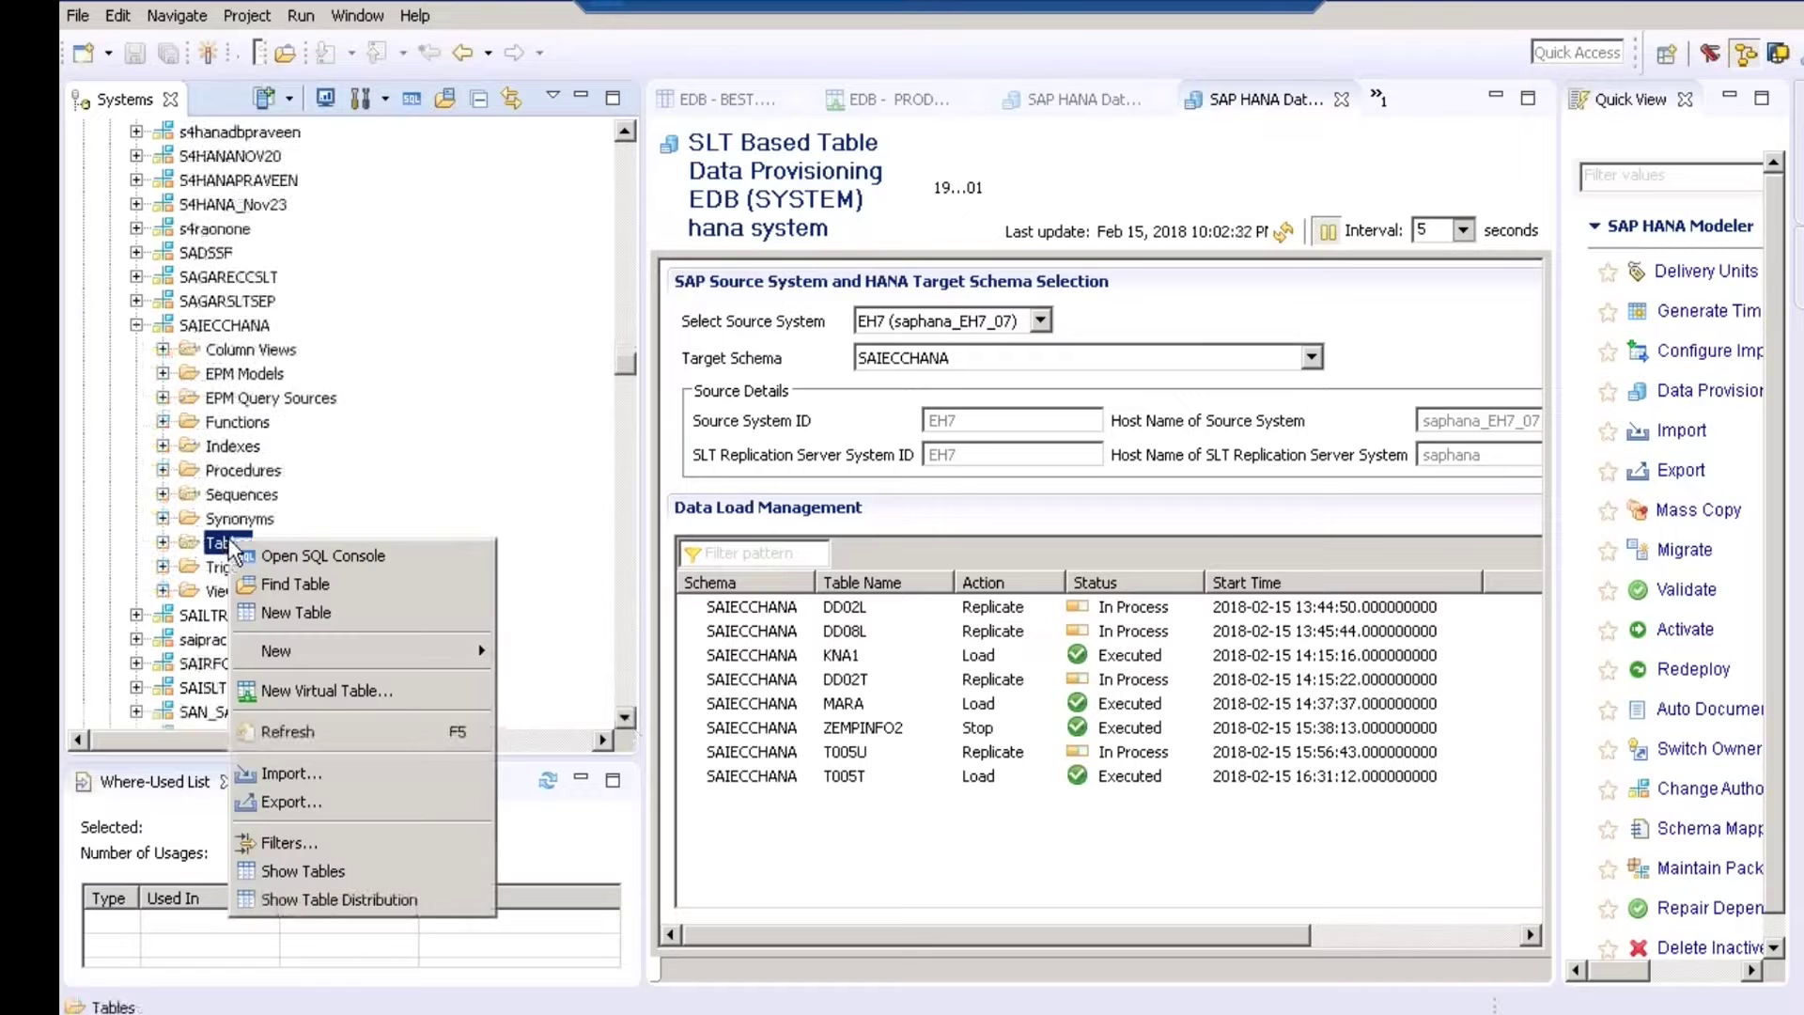
{"action": "left_click", "coordinate": [295, 842]}
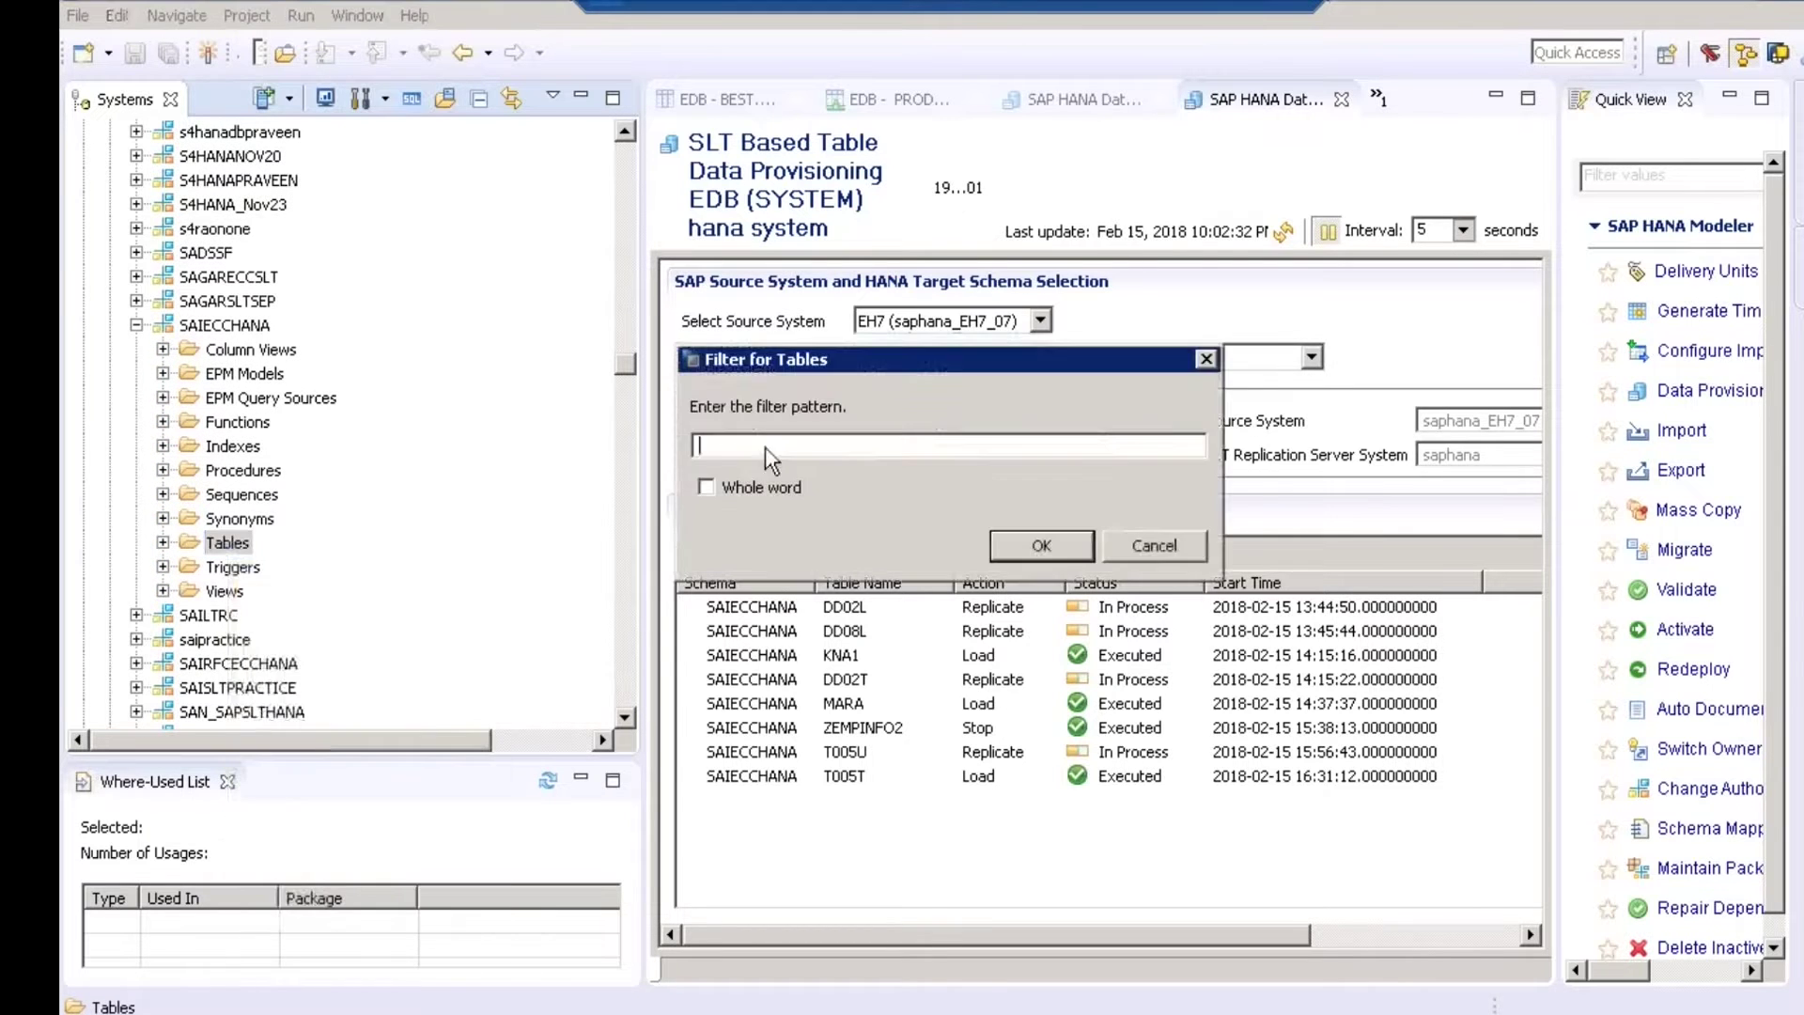
{"action": "type", "text": "t005t"}
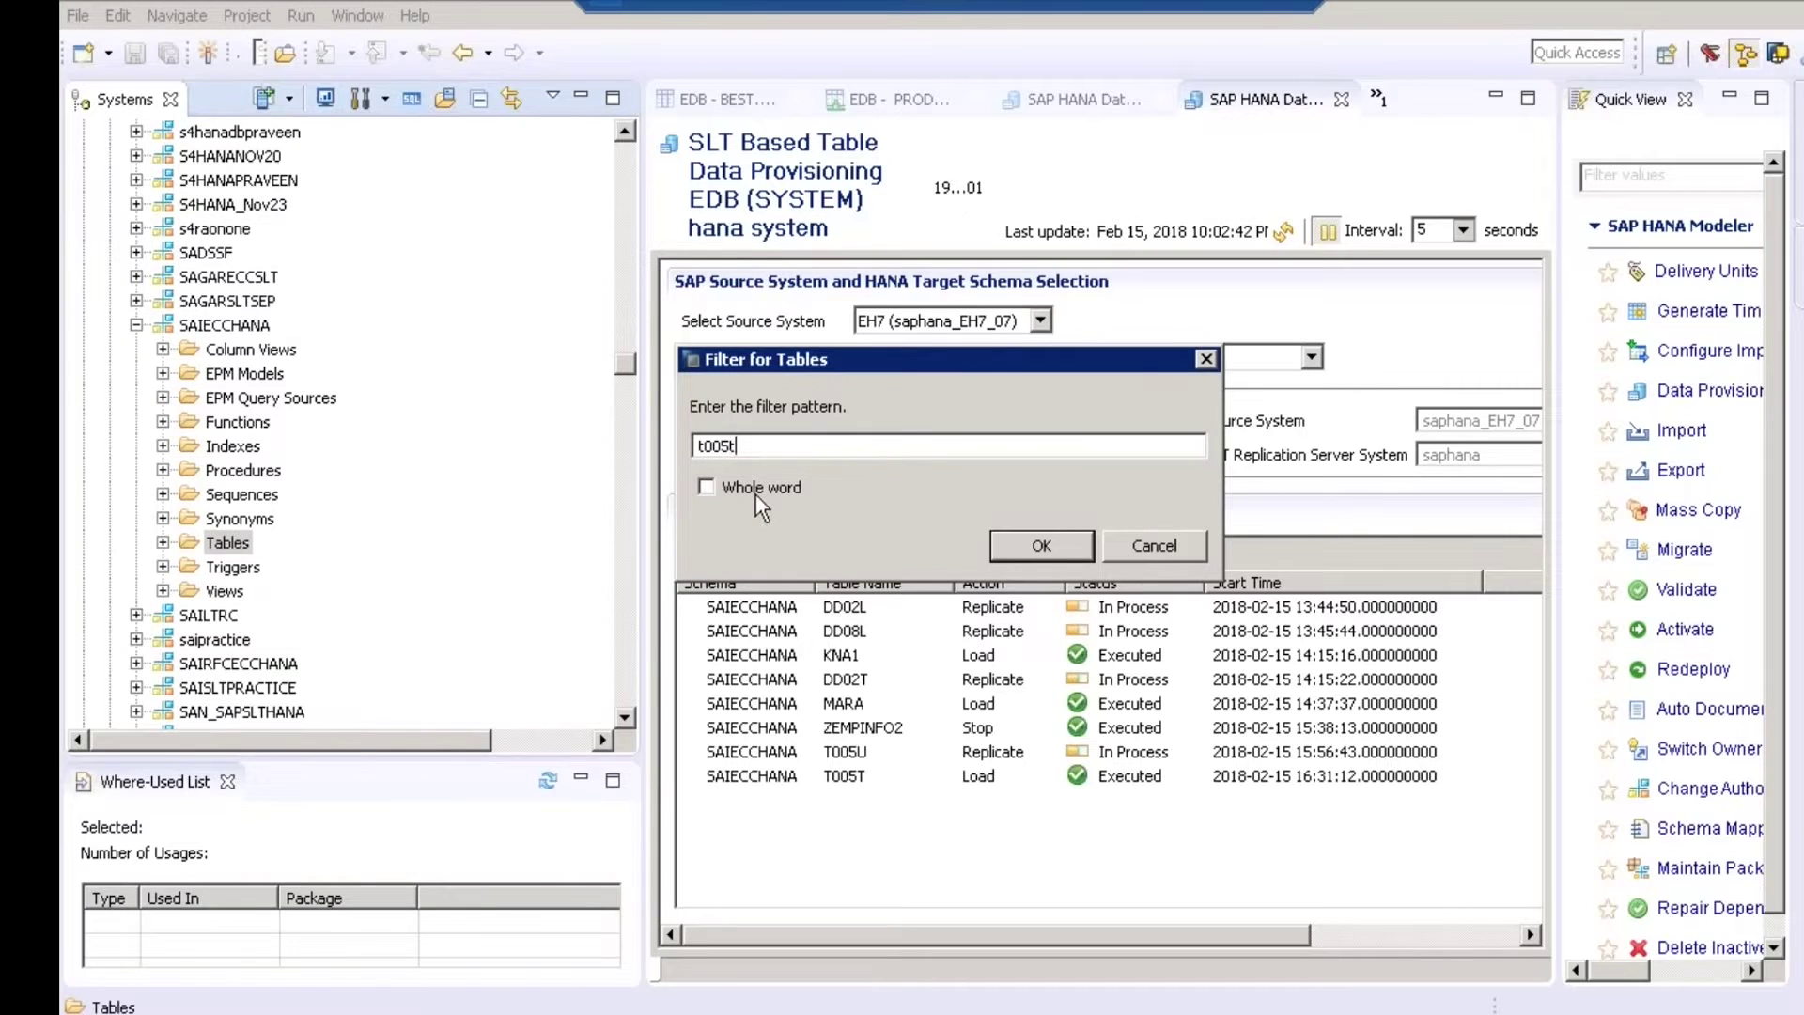
{"action": "left_click", "coordinate": [1041, 547]}
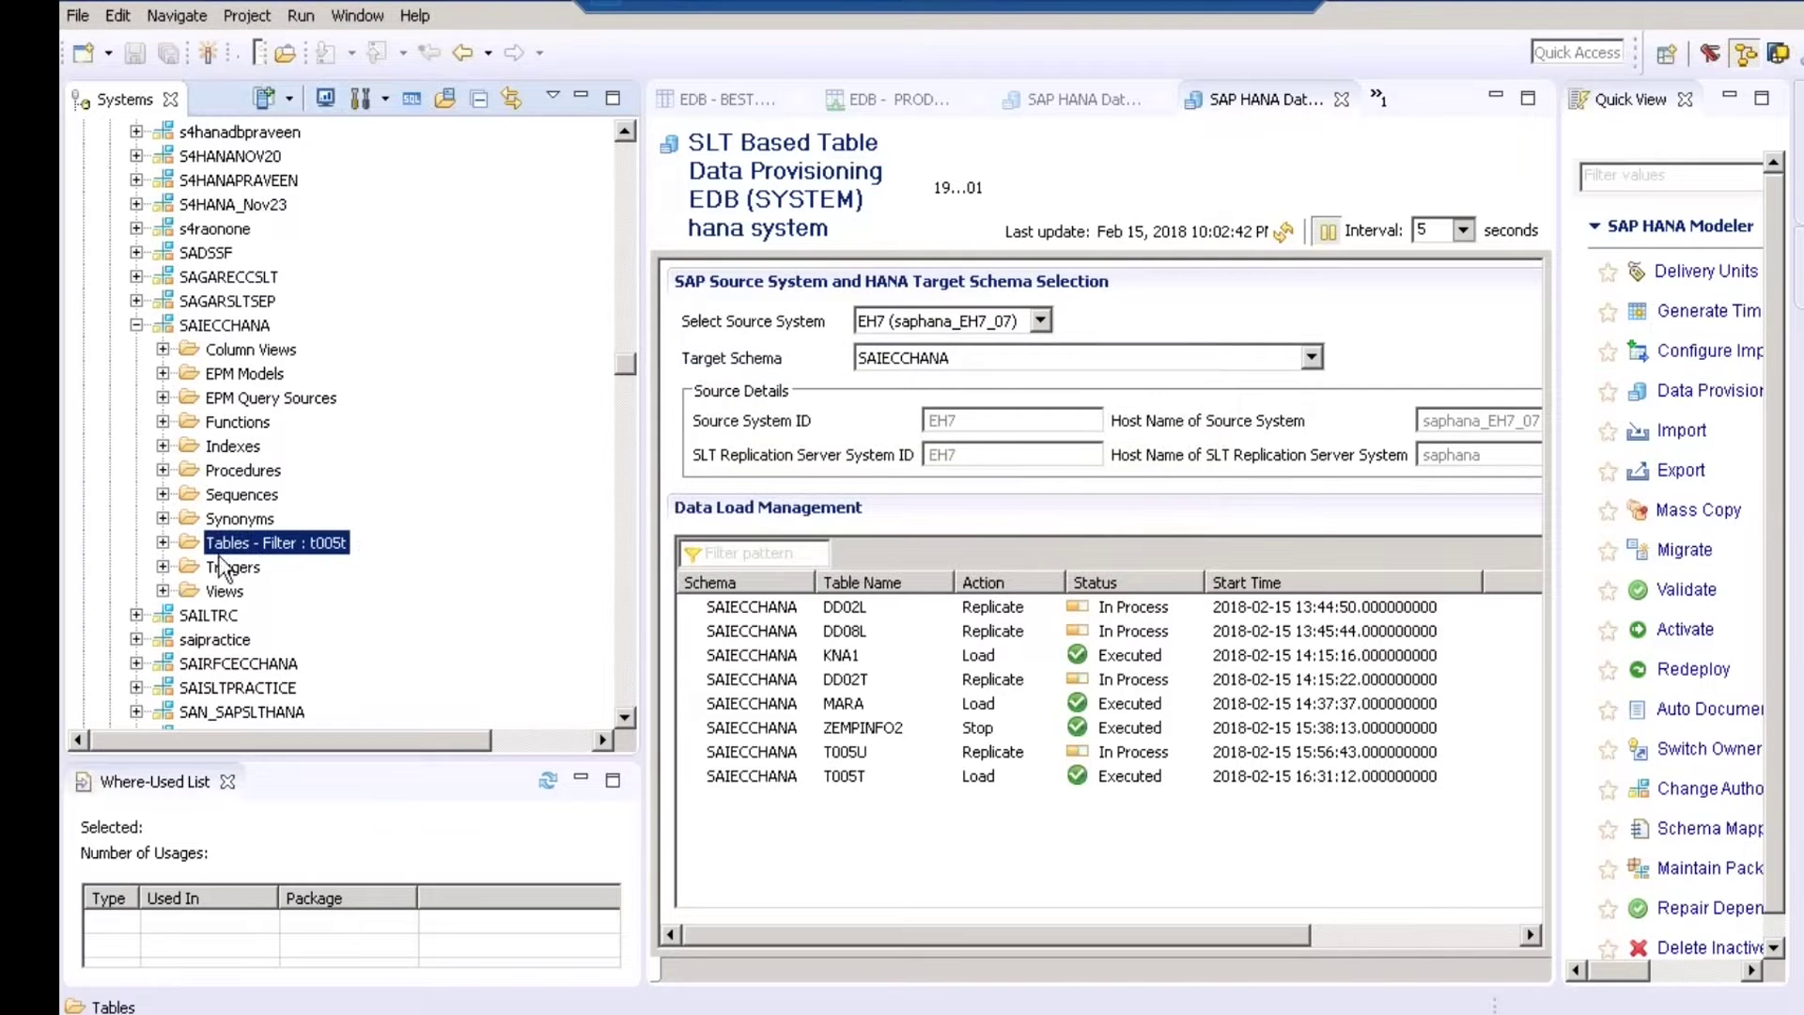
Expand the filtered Tables folder, open the data preview of table T005T and browse its raw data rows.
{"action": "left_click", "coordinate": [163, 545]}
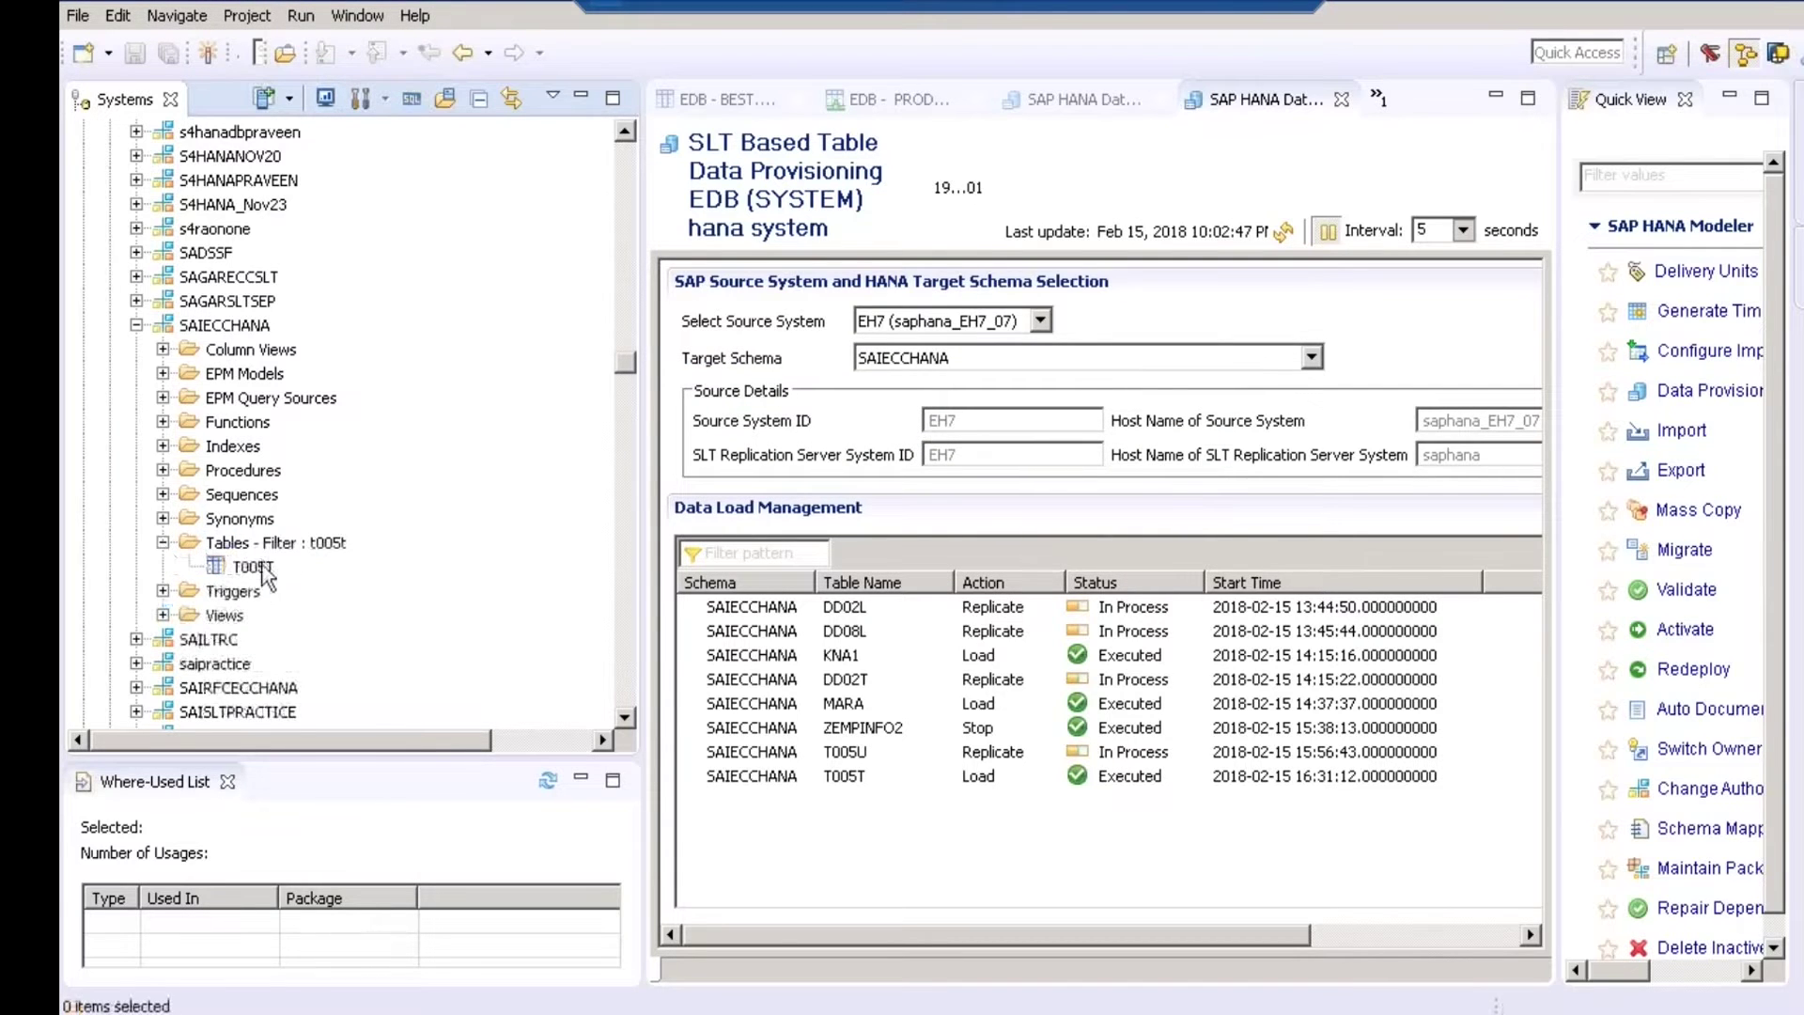
{"action": "left_click", "coordinate": [261, 567]}
{"action": "right_click", "coordinate": [263, 568]}
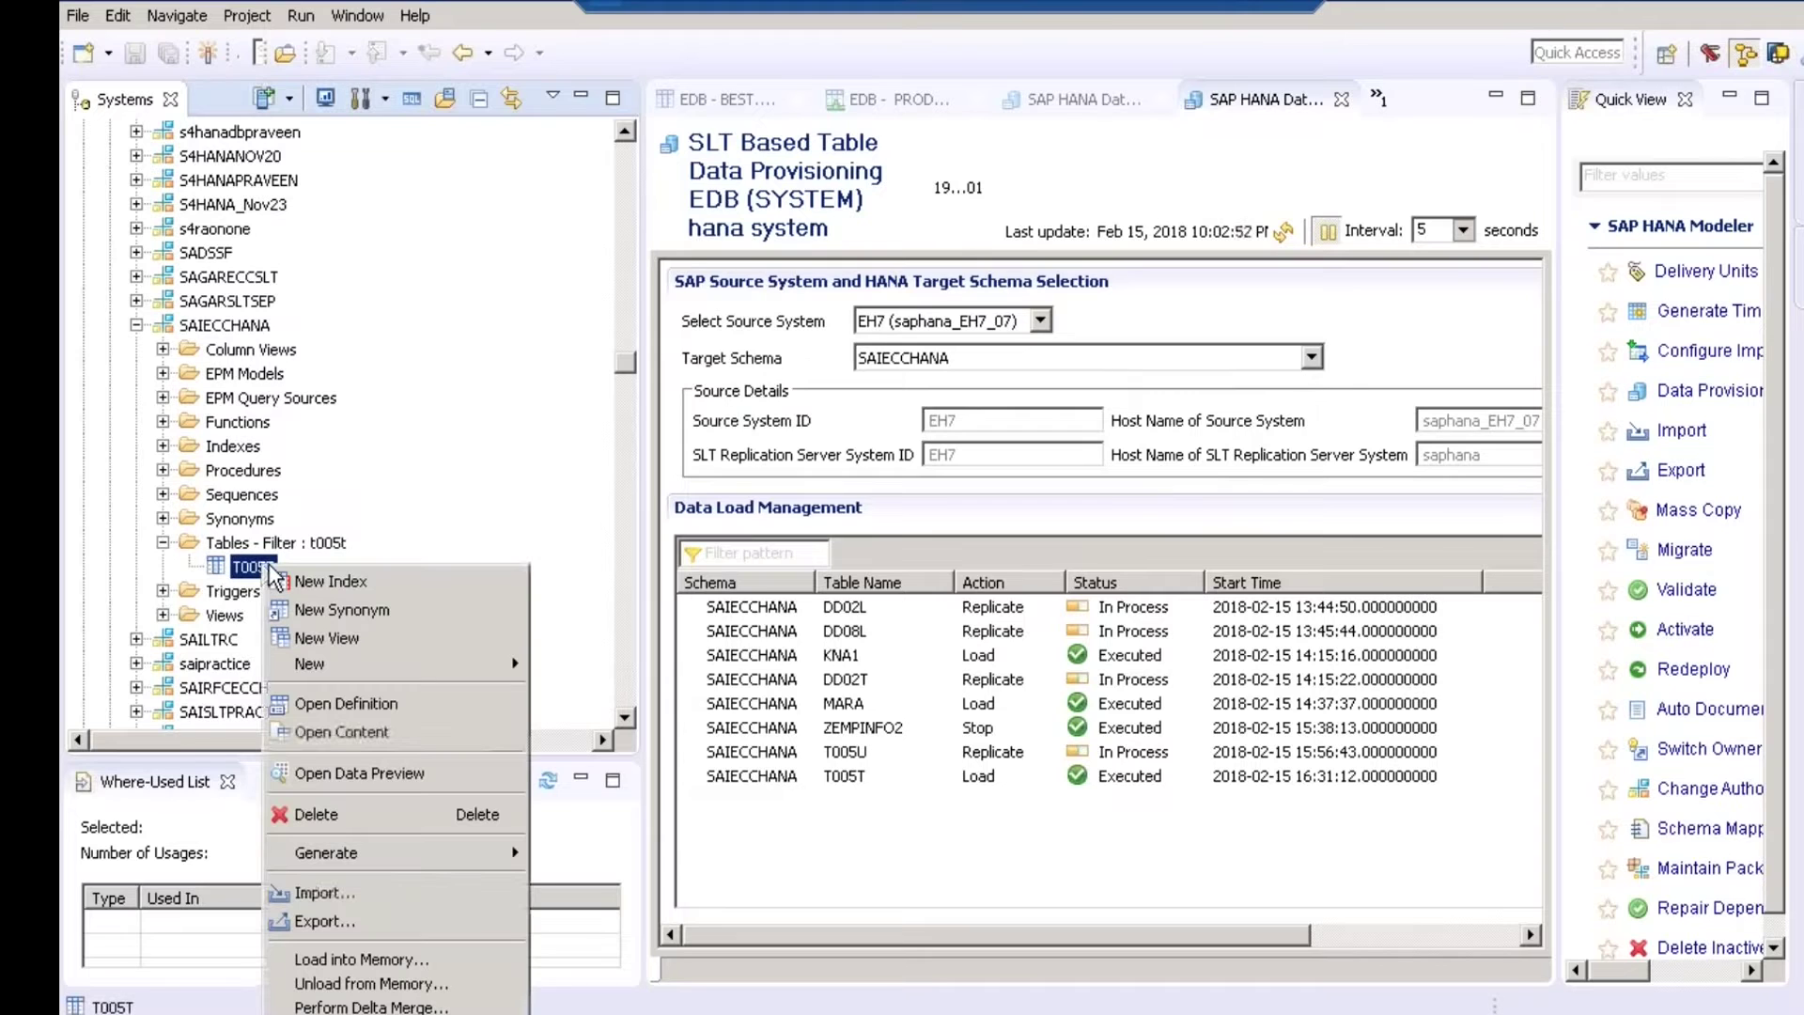
{"action": "left_click", "coordinate": [374, 780]}
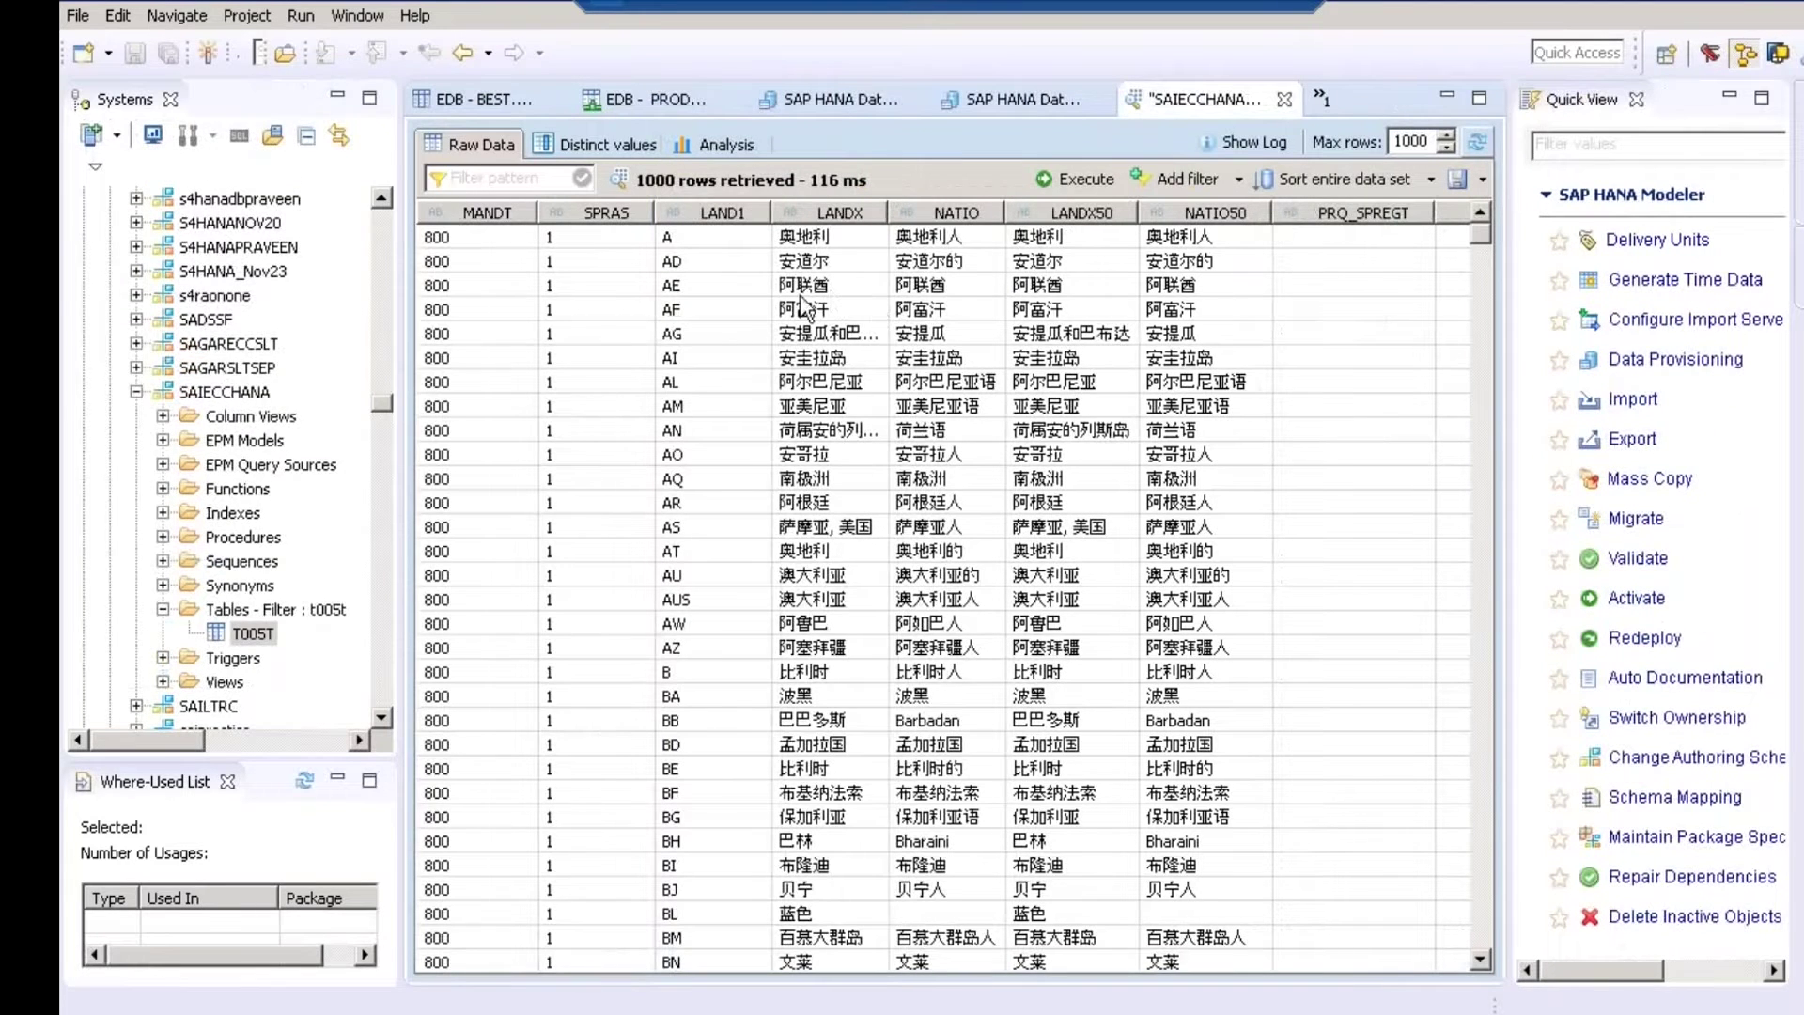
{"action": "left_click", "coordinate": [679, 352]}
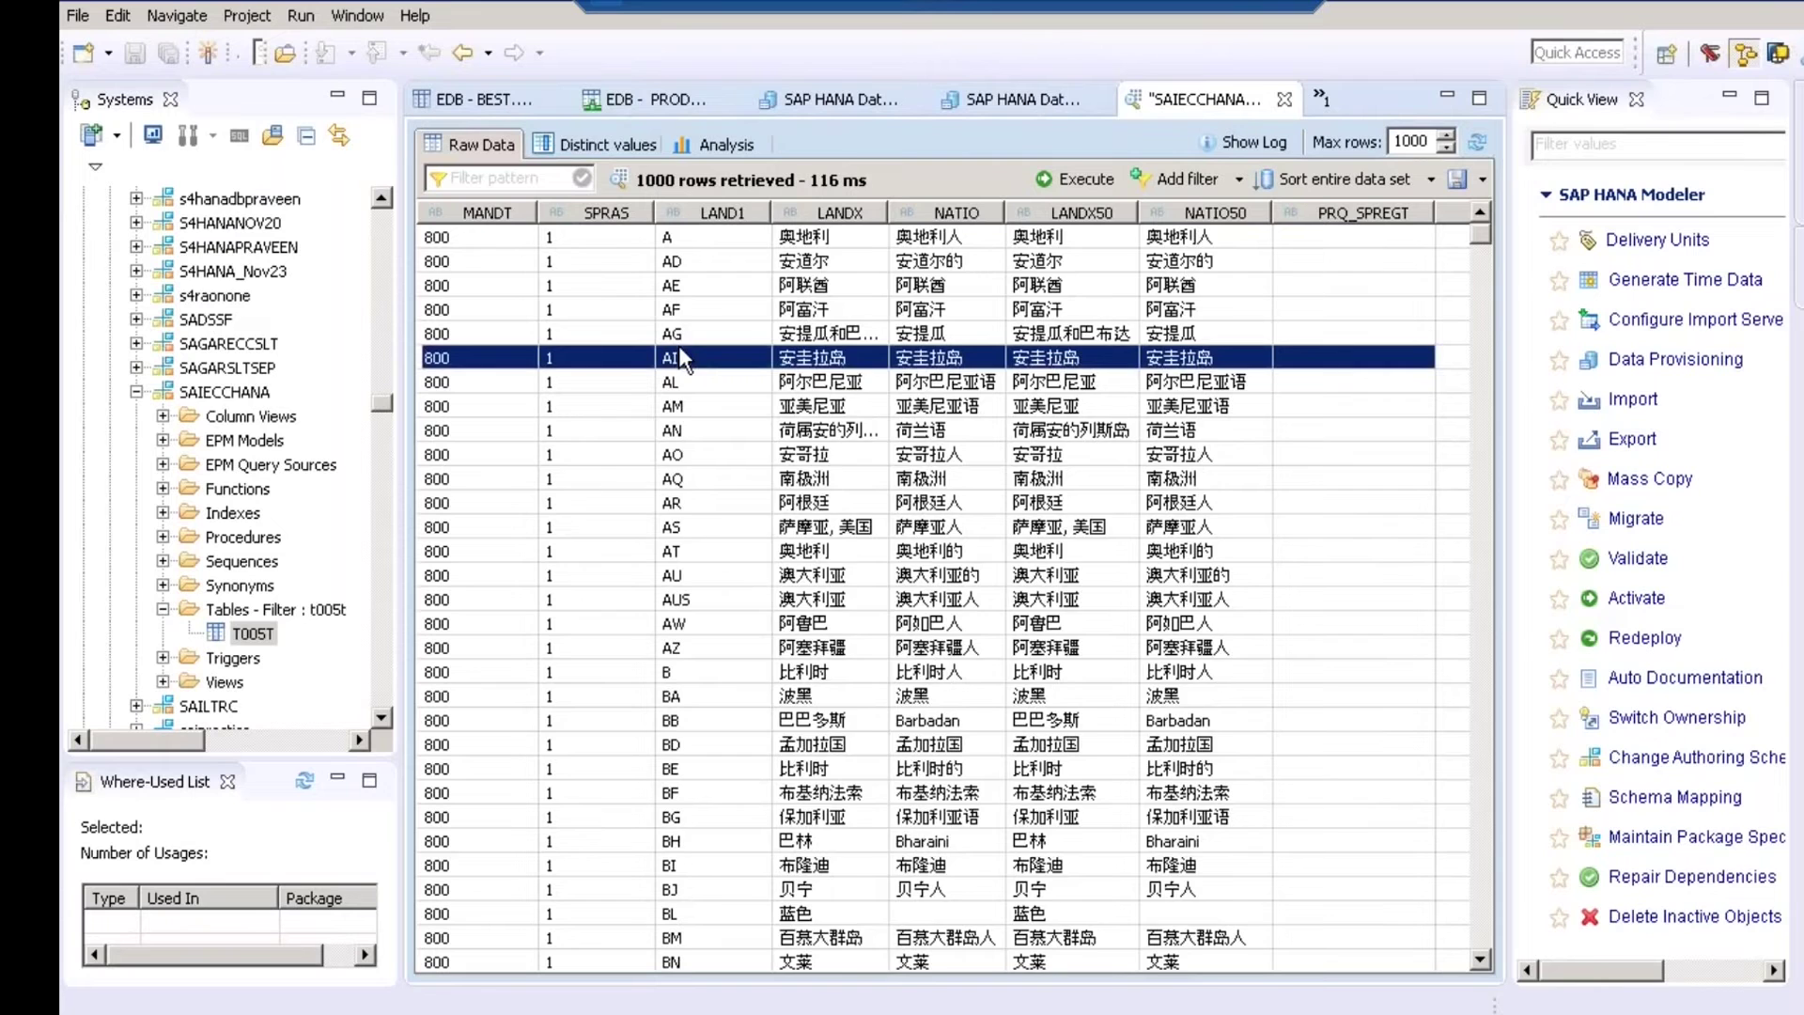
{"action": "scroll", "coordinate": [680, 357], "scroll_direction": "down", "scroll_amount": 12}
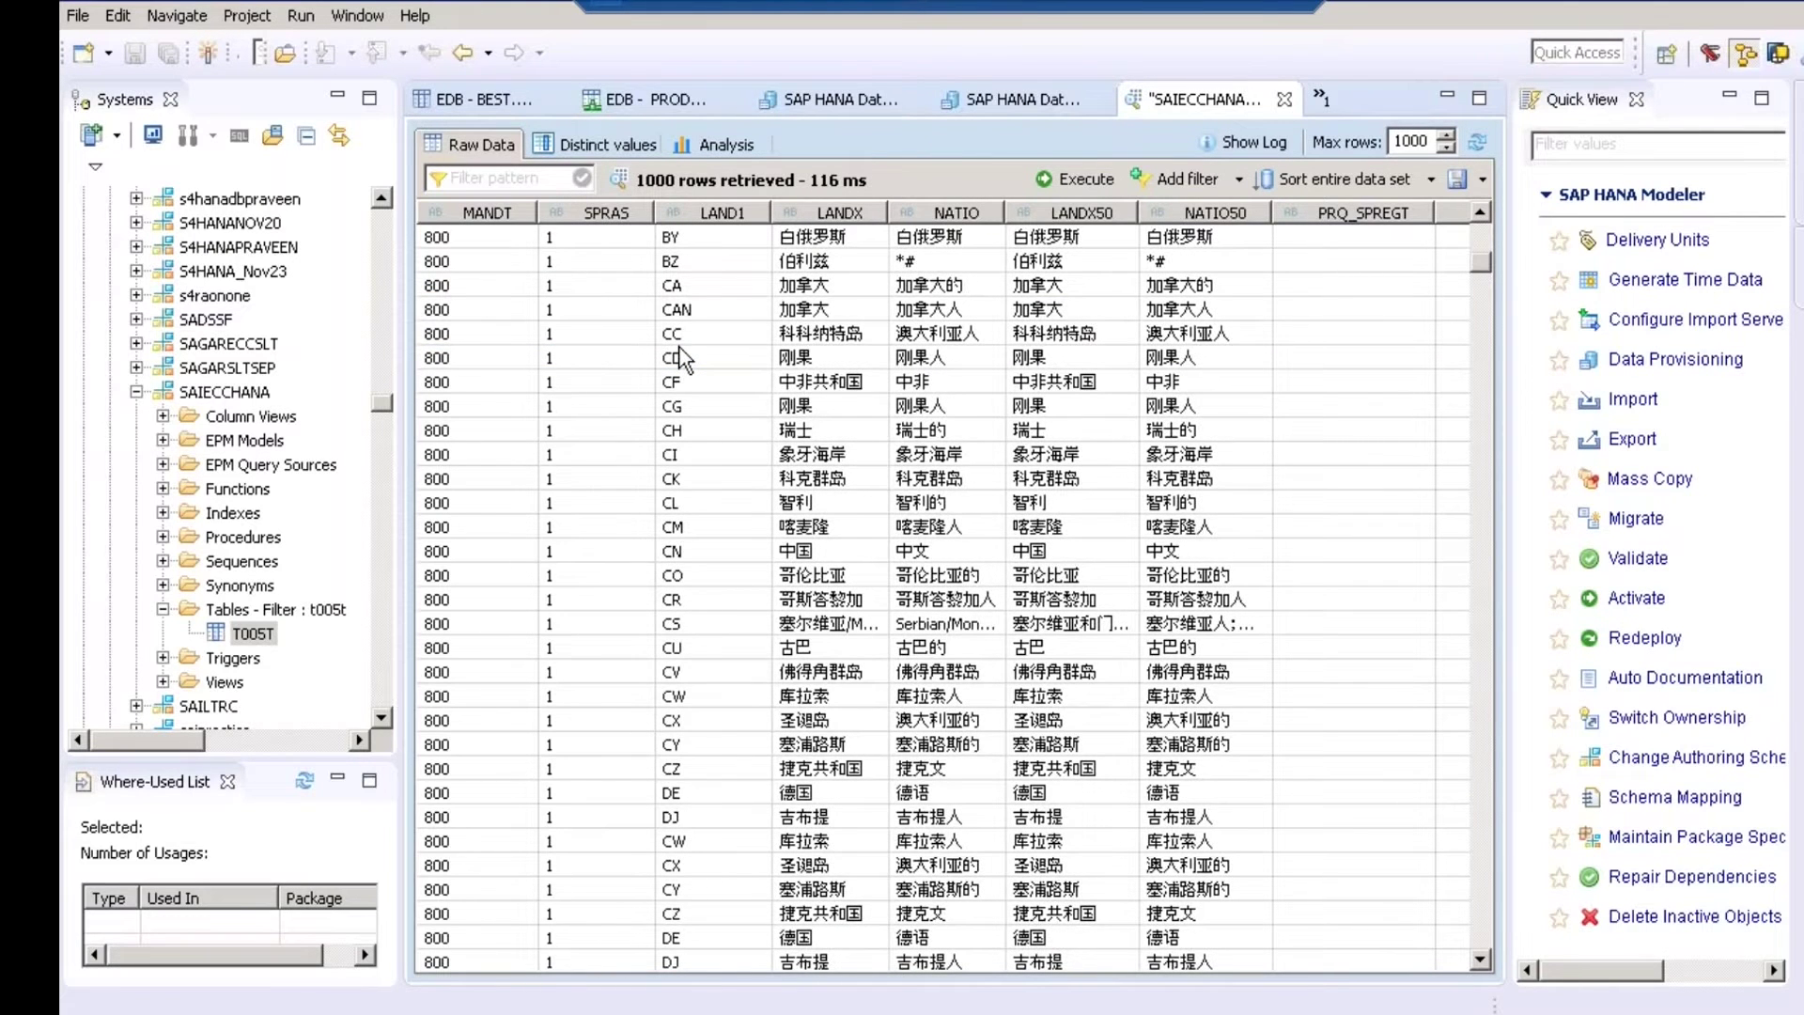
{"action": "scroll", "coordinate": [679, 357], "scroll_direction": "down", "scroll_amount": 20}
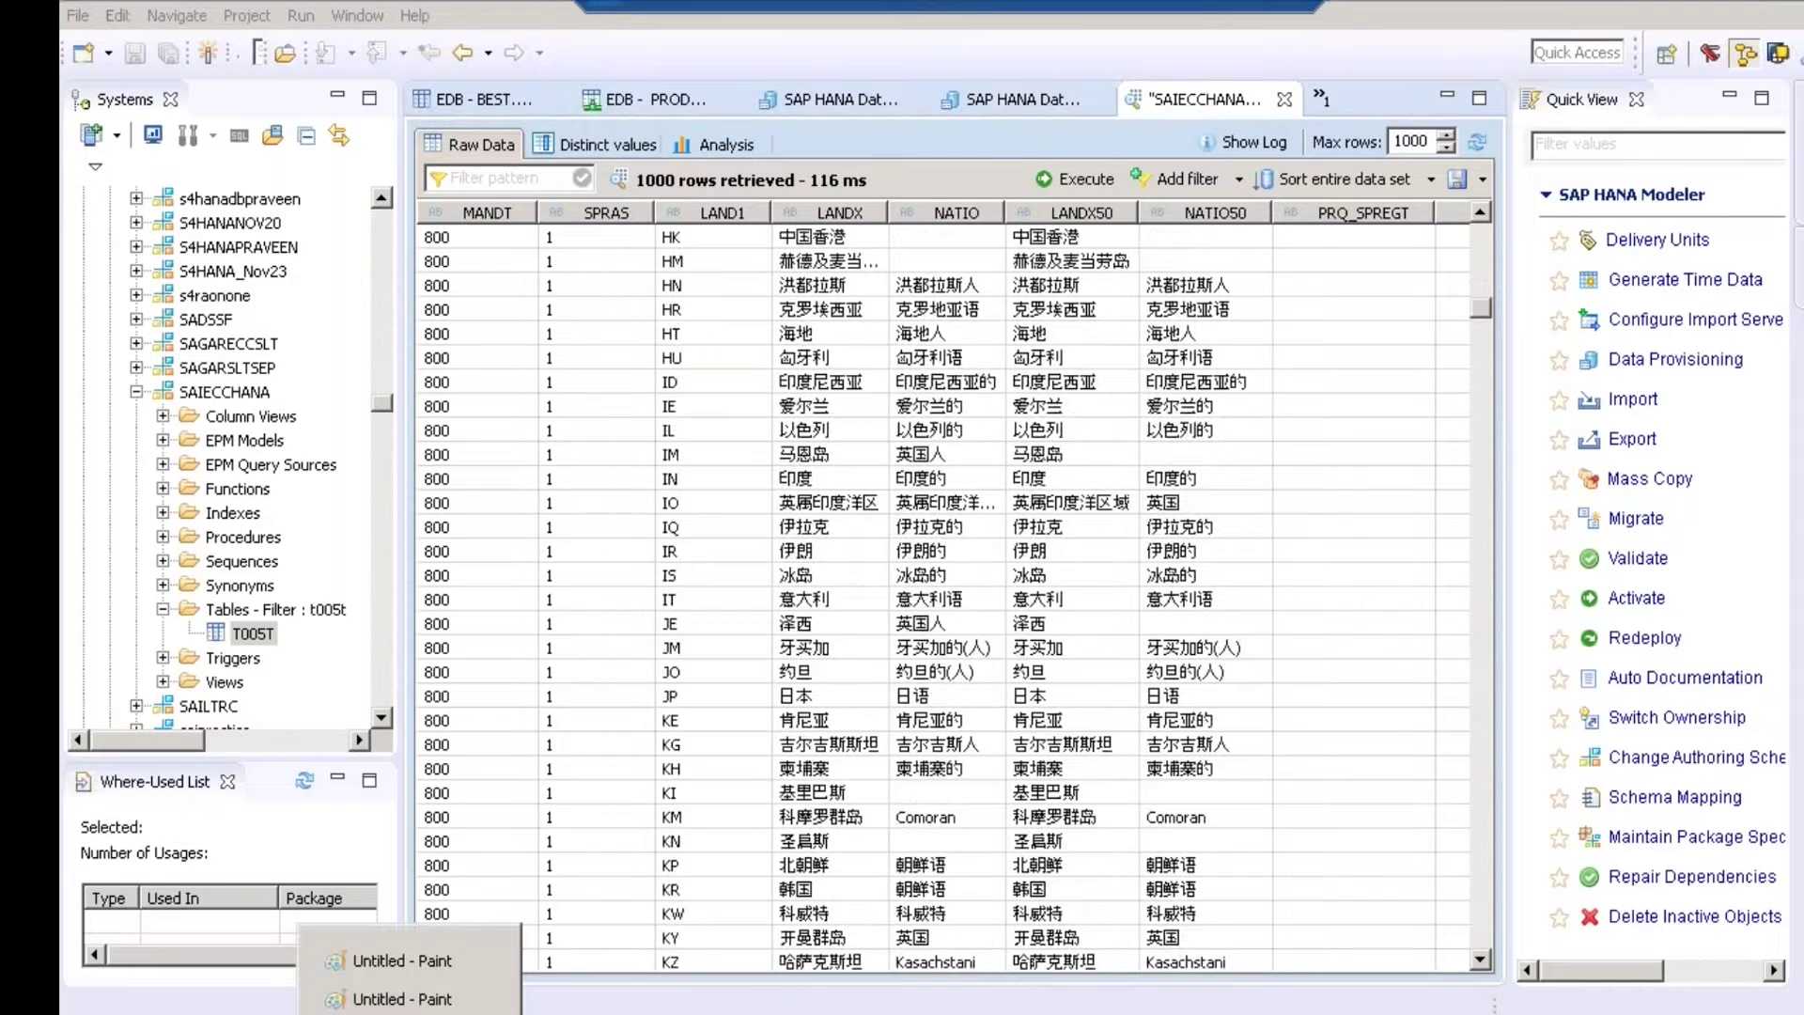
Switch to the Paint diagram and select the area around the Replicate... button picture.
{"action": "left_click", "coordinate": [403, 999]}
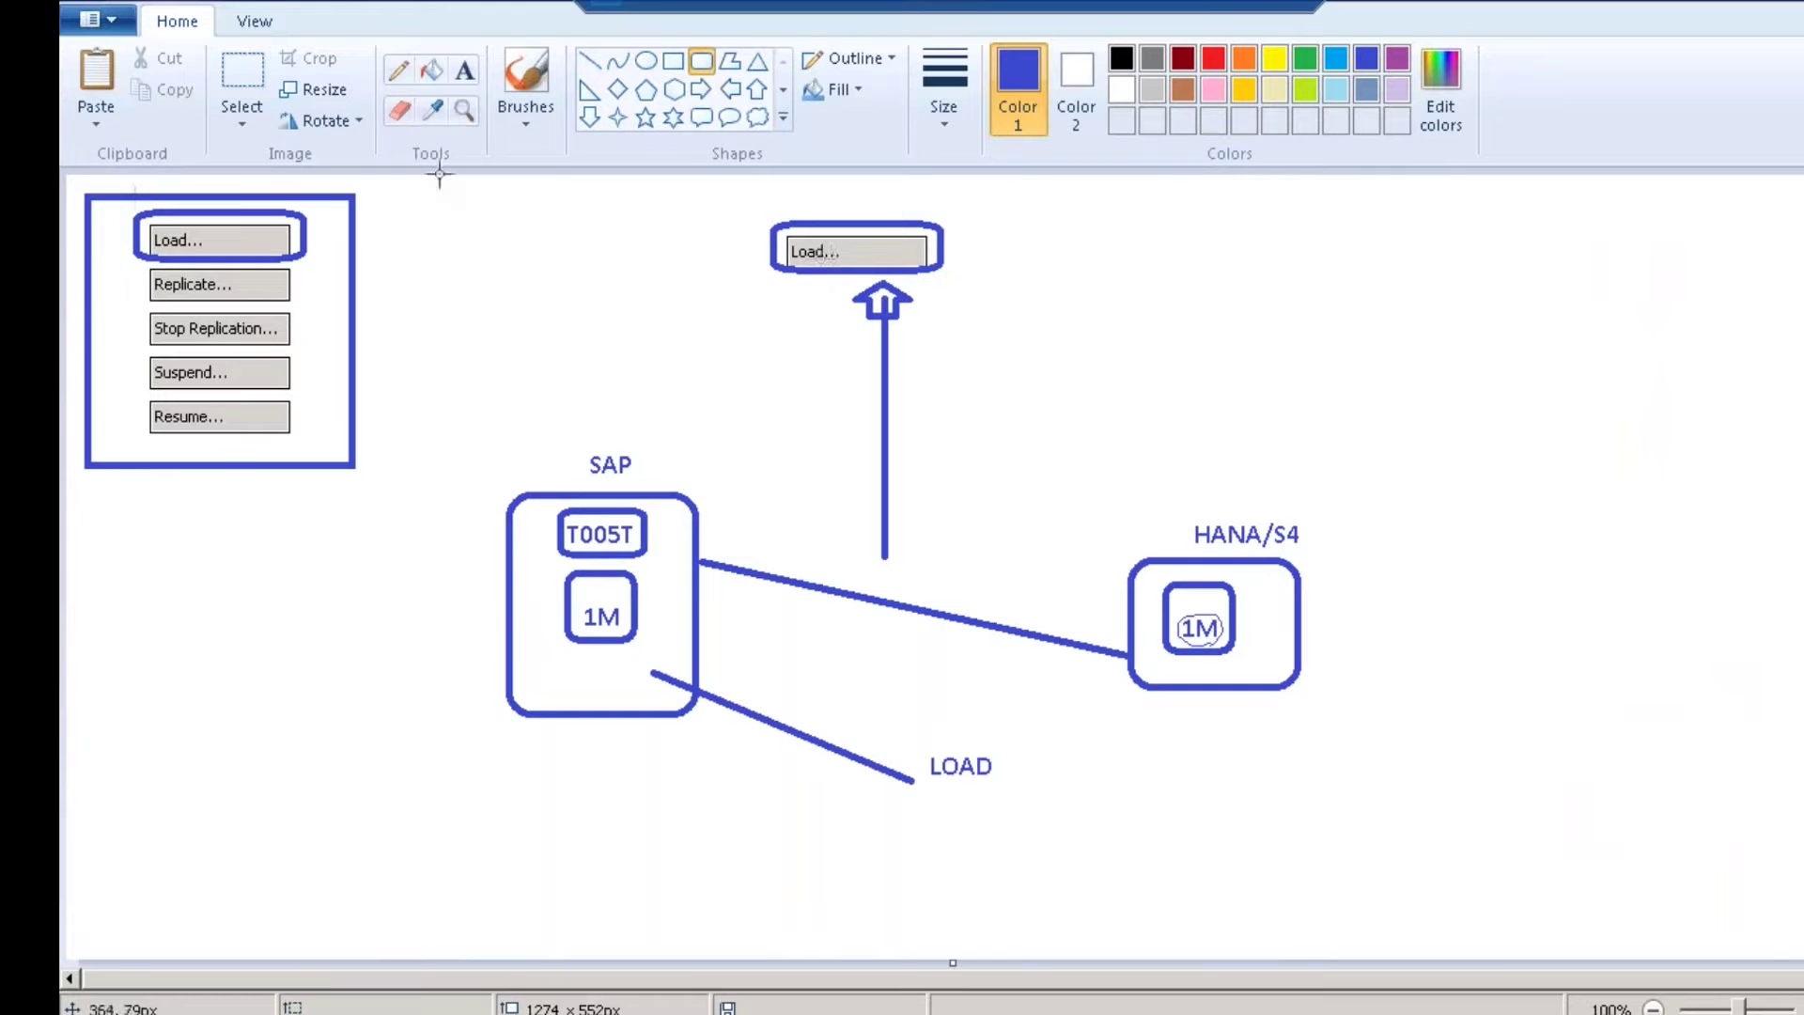
{"action": "left_click", "coordinate": [250, 80]}
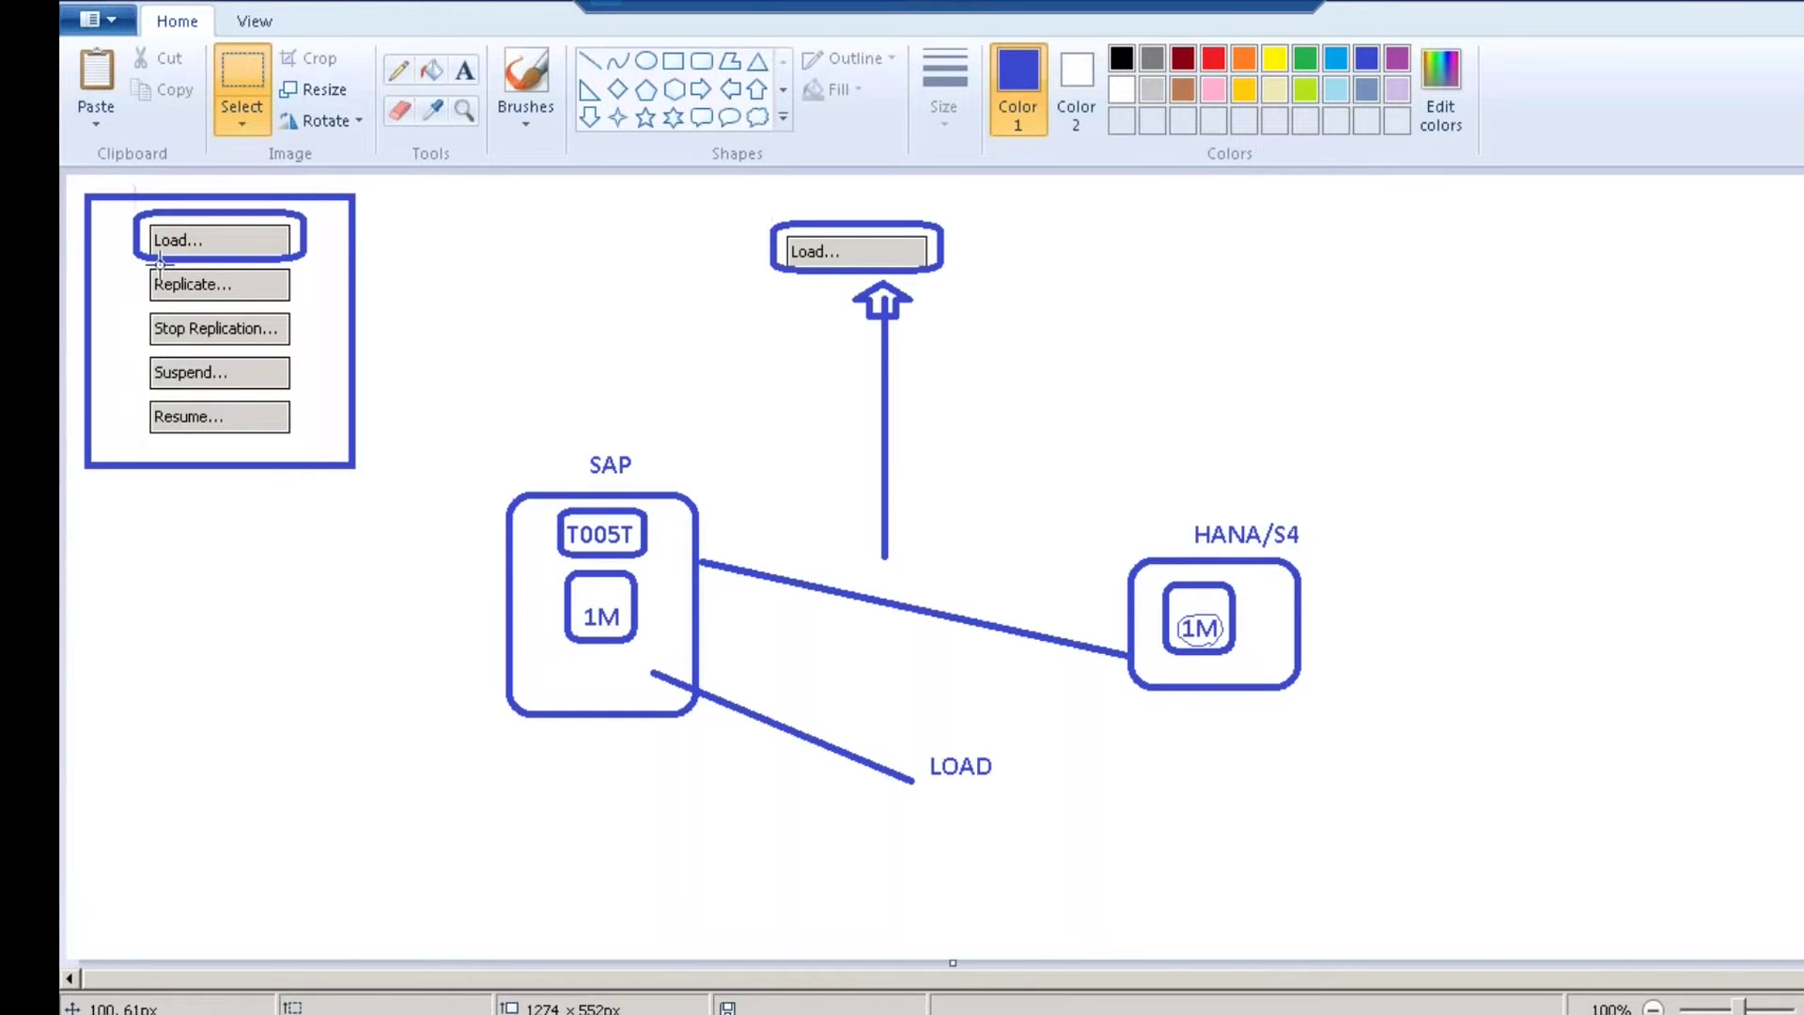
{"action": "left_click_drag", "start_coordinate": [141, 265], "coordinate": [306, 308]}
{"action": "right_click", "coordinate": [255, 292]}
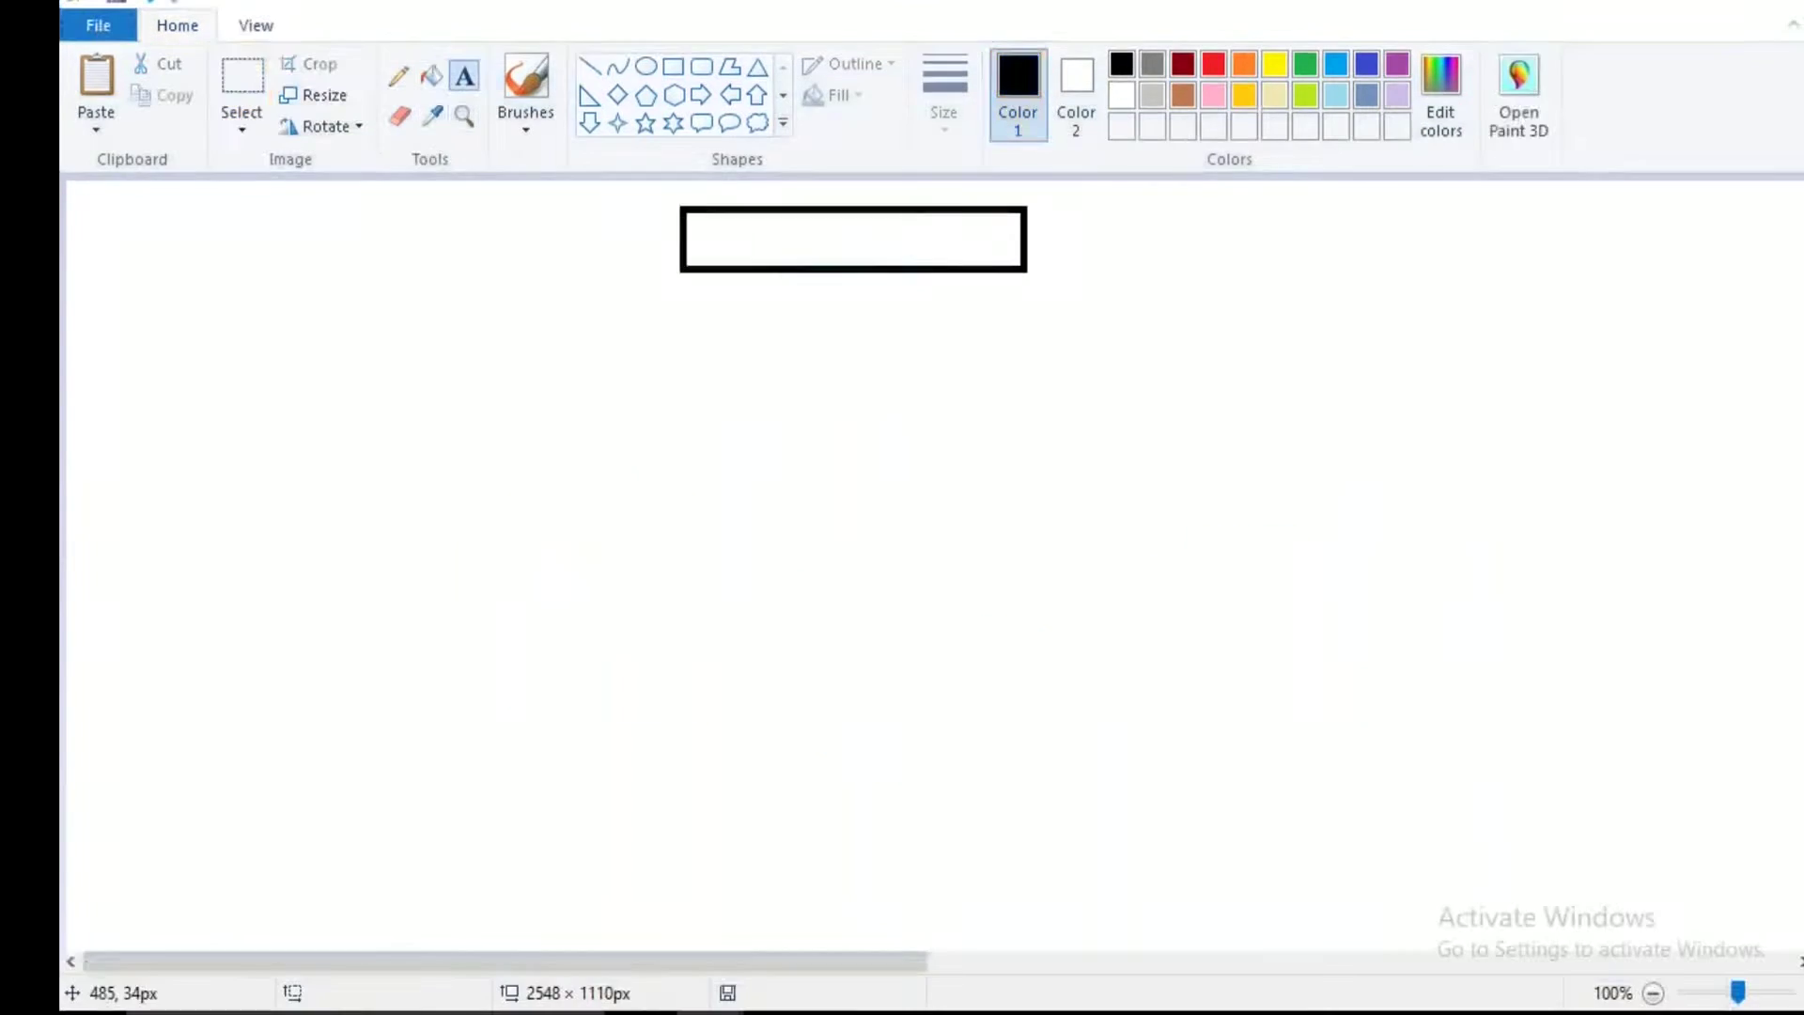
Add the text REPLICATE inside the empty black box above the blank drawing area.
{"action": "left_click", "coordinate": [736, 218]}
{"action": "type", "text": "REPLICA"}
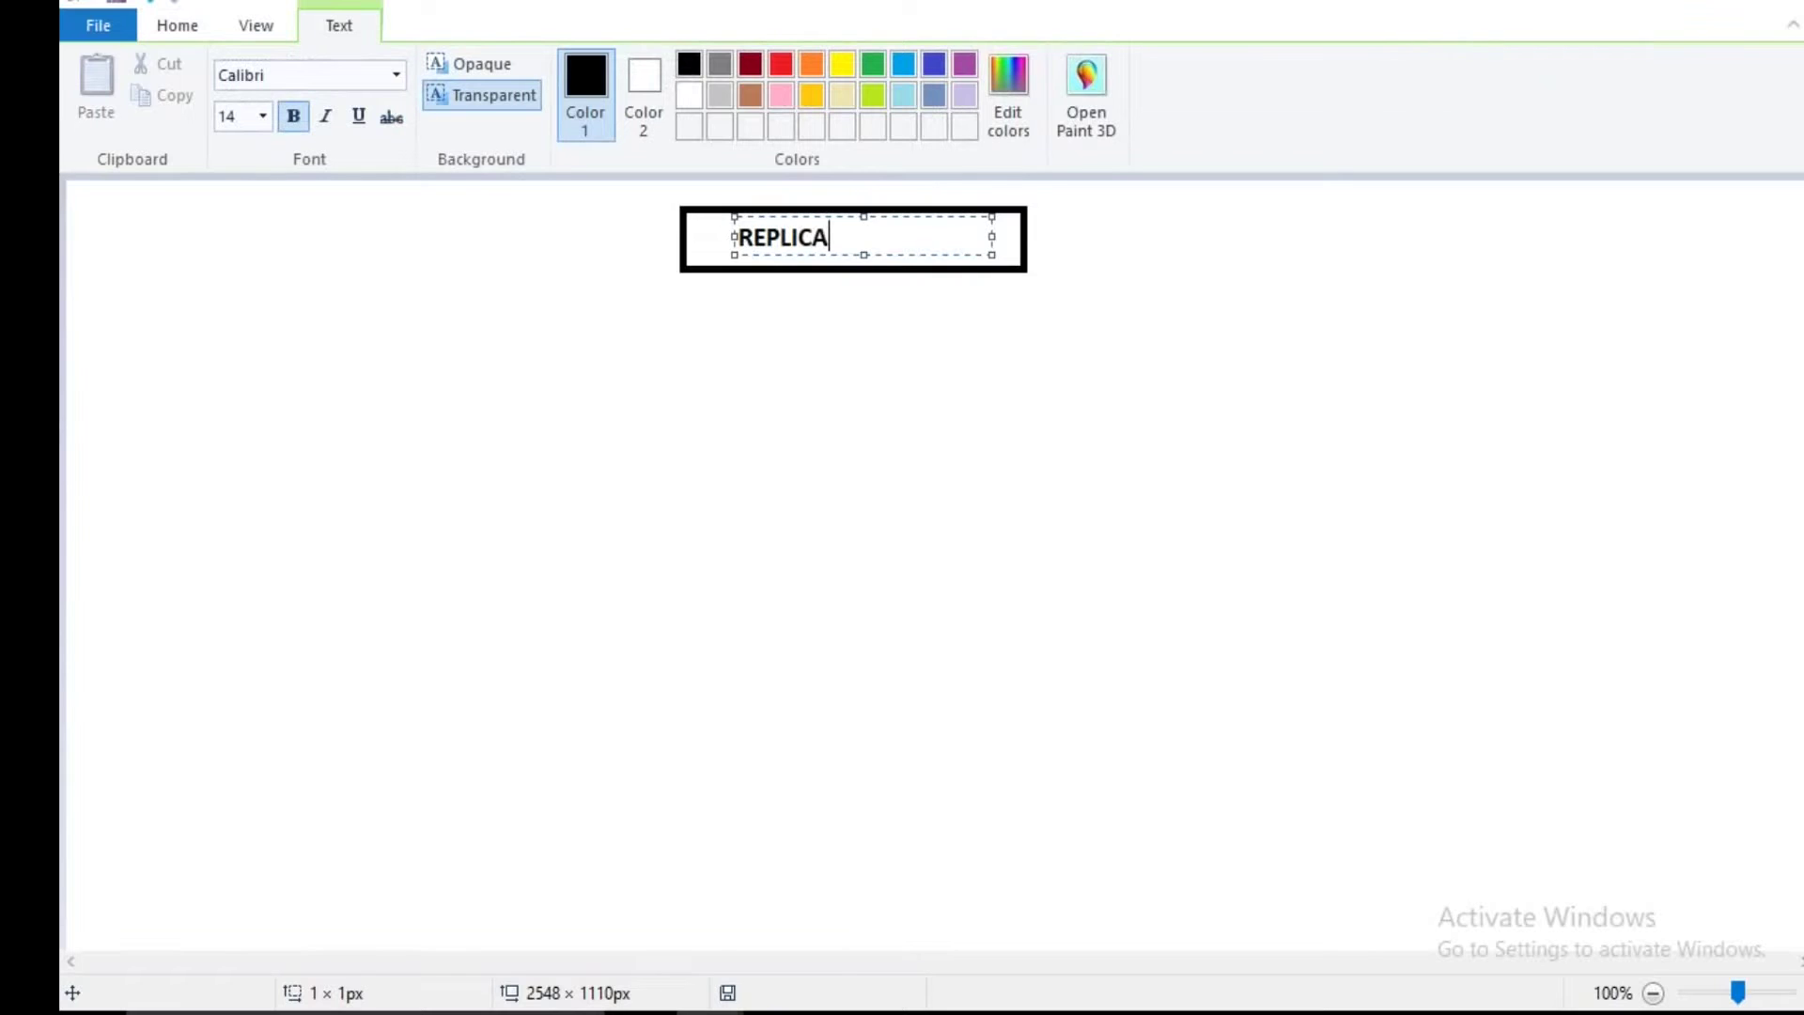
{"action": "type", "text": "TE"}
{"action": "left_click", "coordinate": [878, 290]}
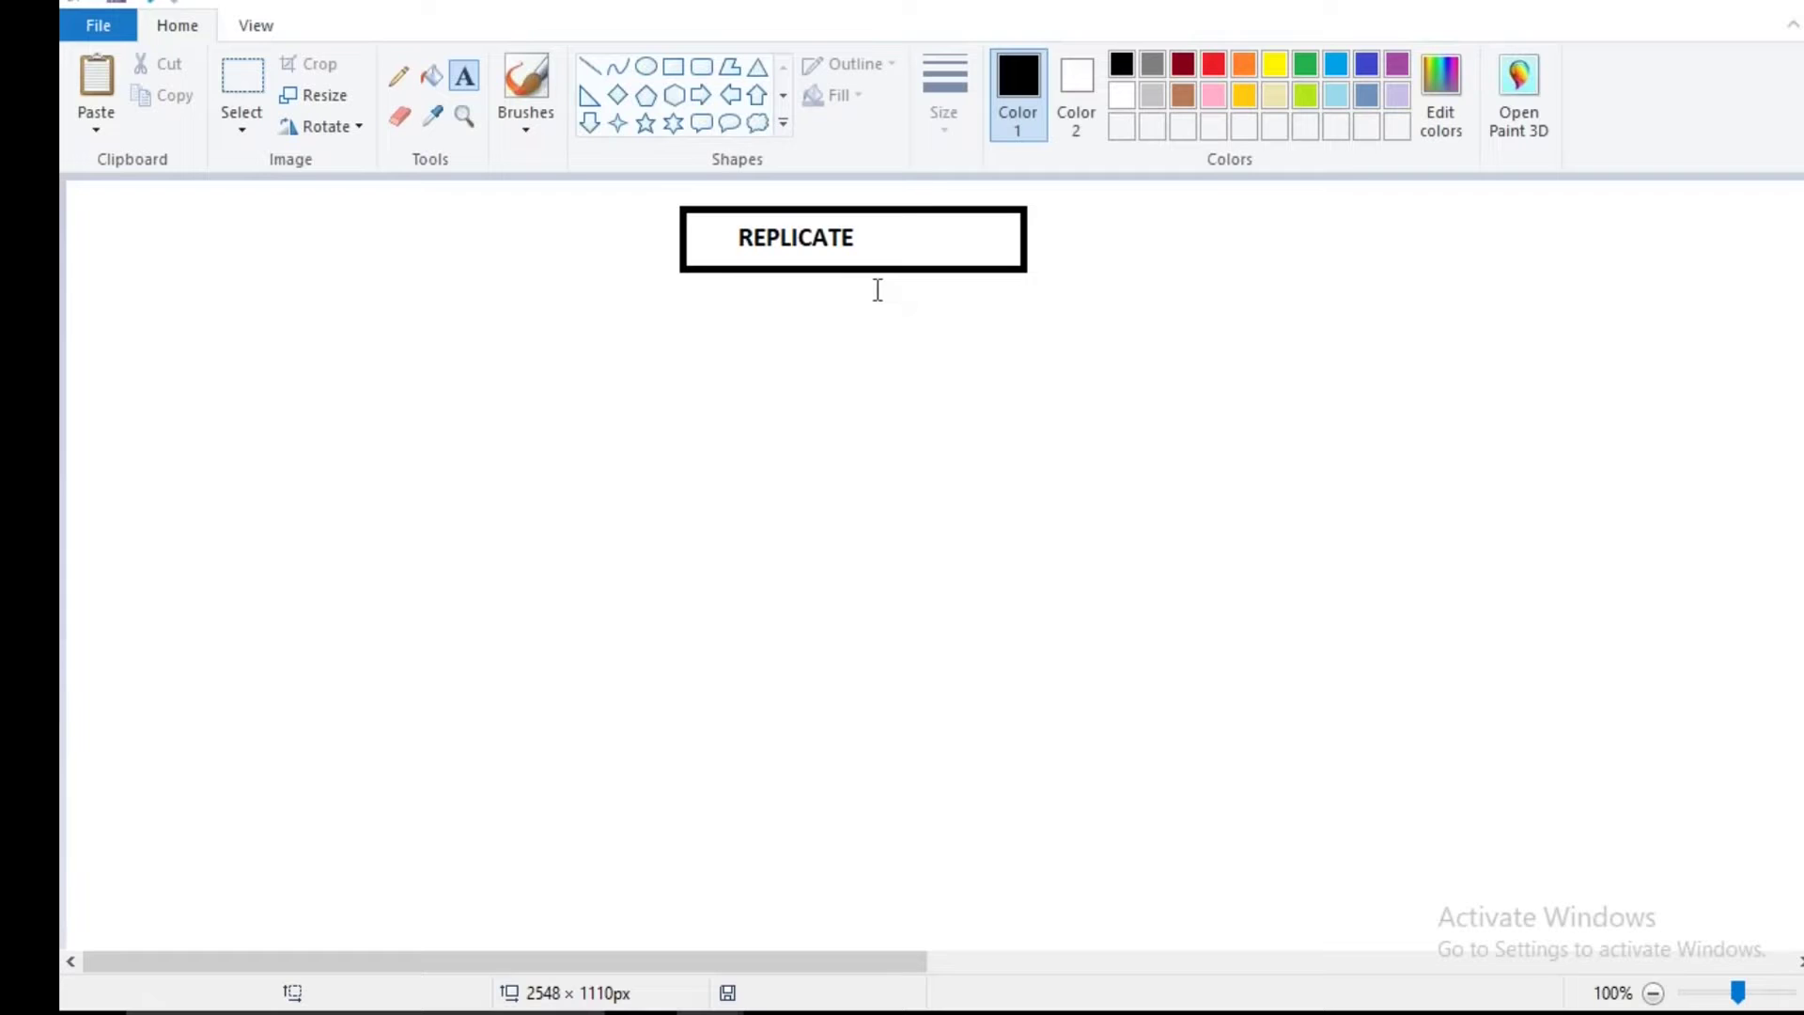
Draw a large black rectangle for the source system and place the label SAP above it.
{"action": "left_click", "coordinate": [672, 67]}
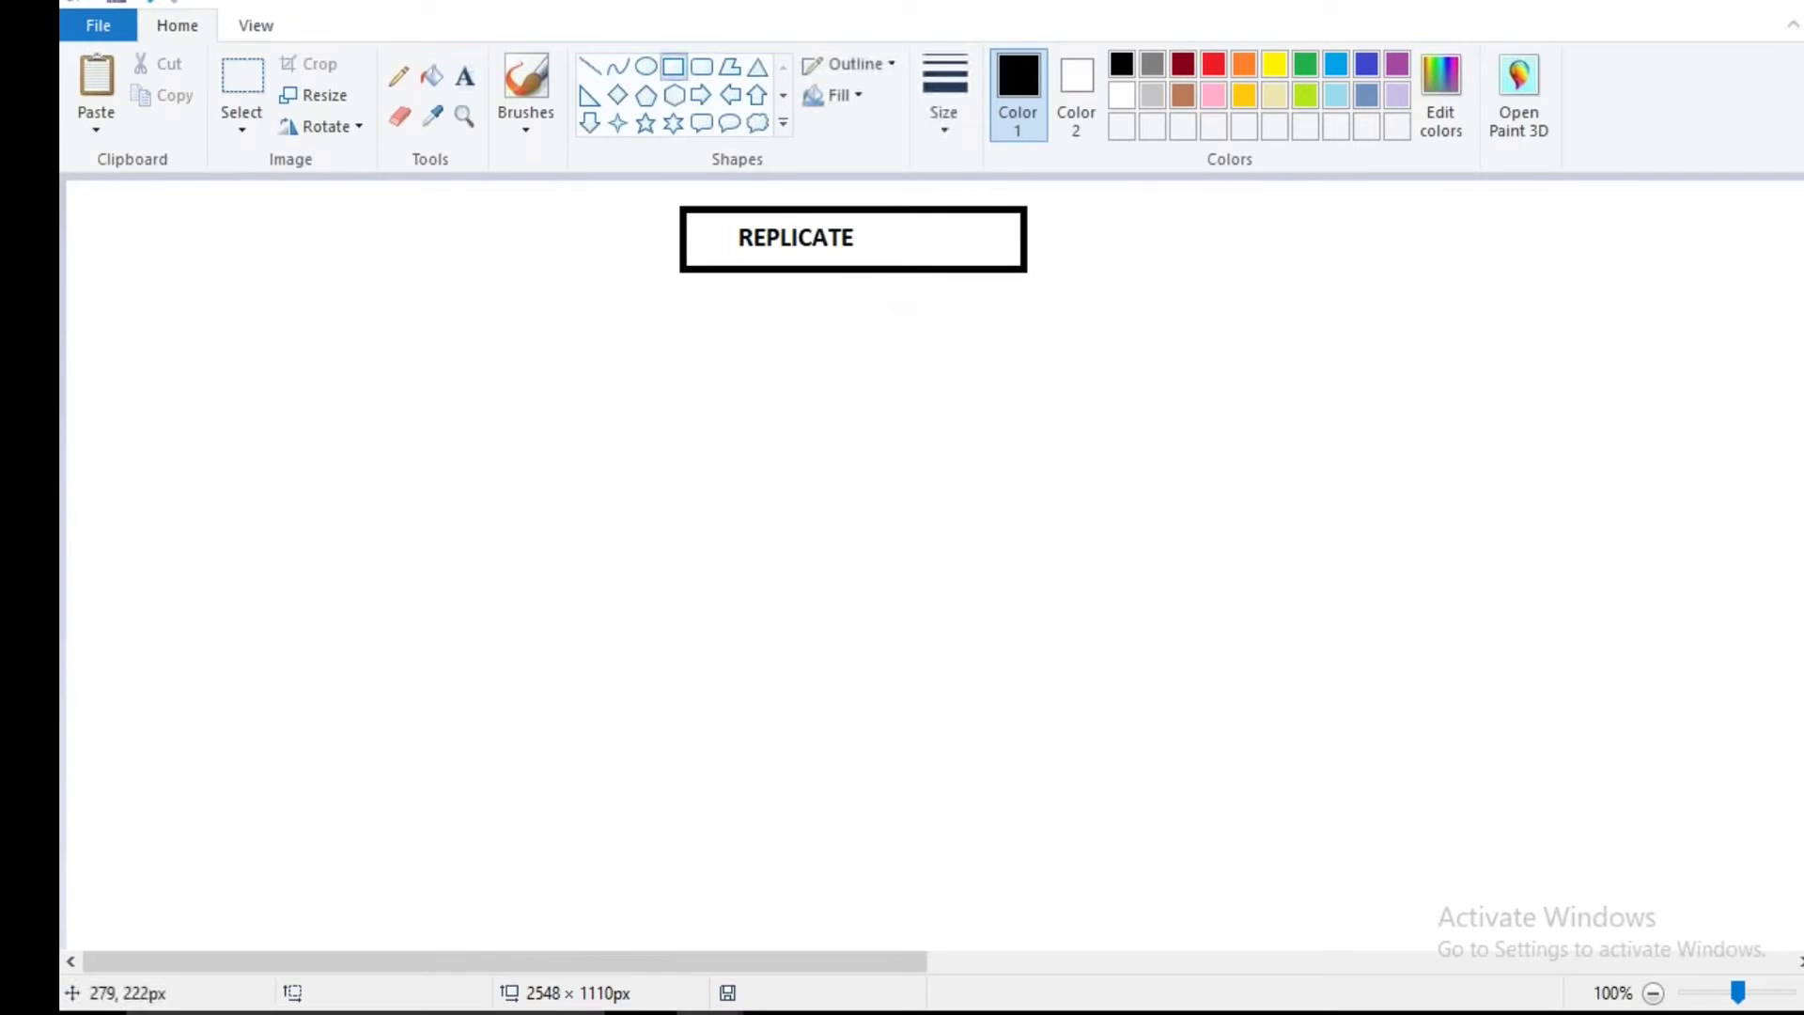
{"action": "left_click_drag", "start_coordinate": [289, 467], "coordinate": [528, 671]}
{"action": "left_click", "coordinate": [464, 75]}
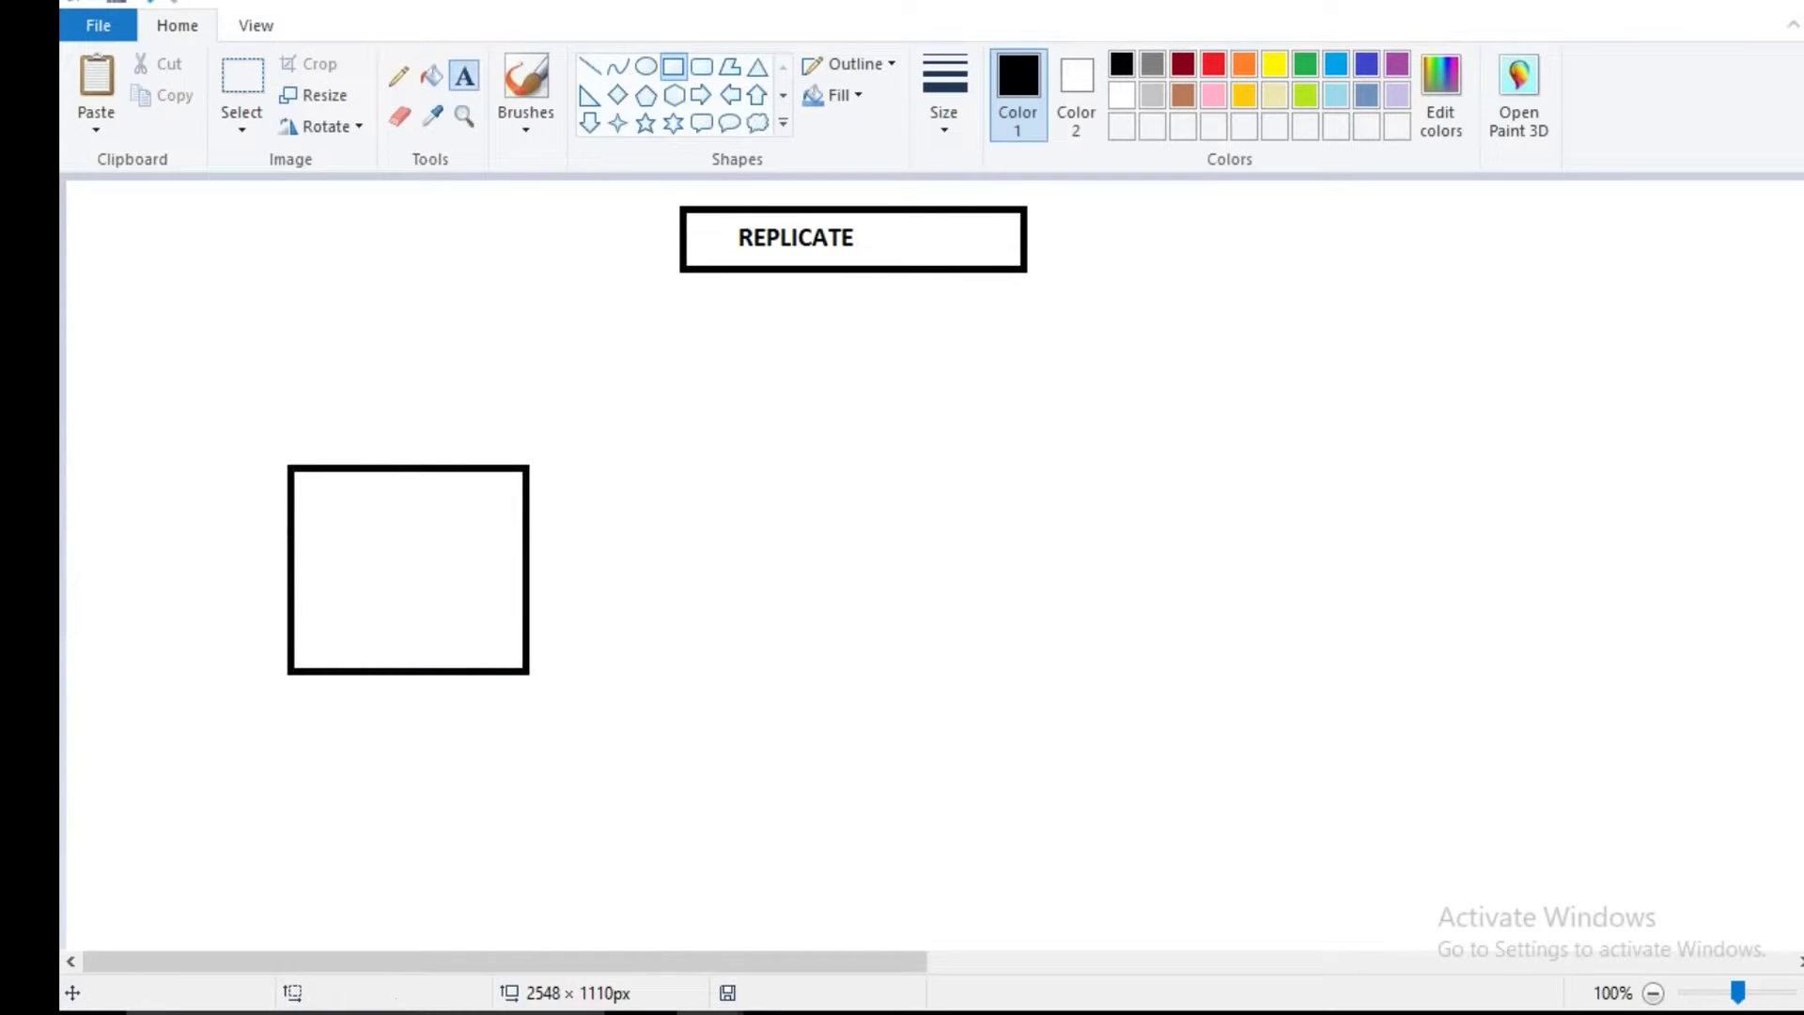
{"action": "left_click", "coordinate": [374, 414]}
{"action": "type", "text": "SAP"}
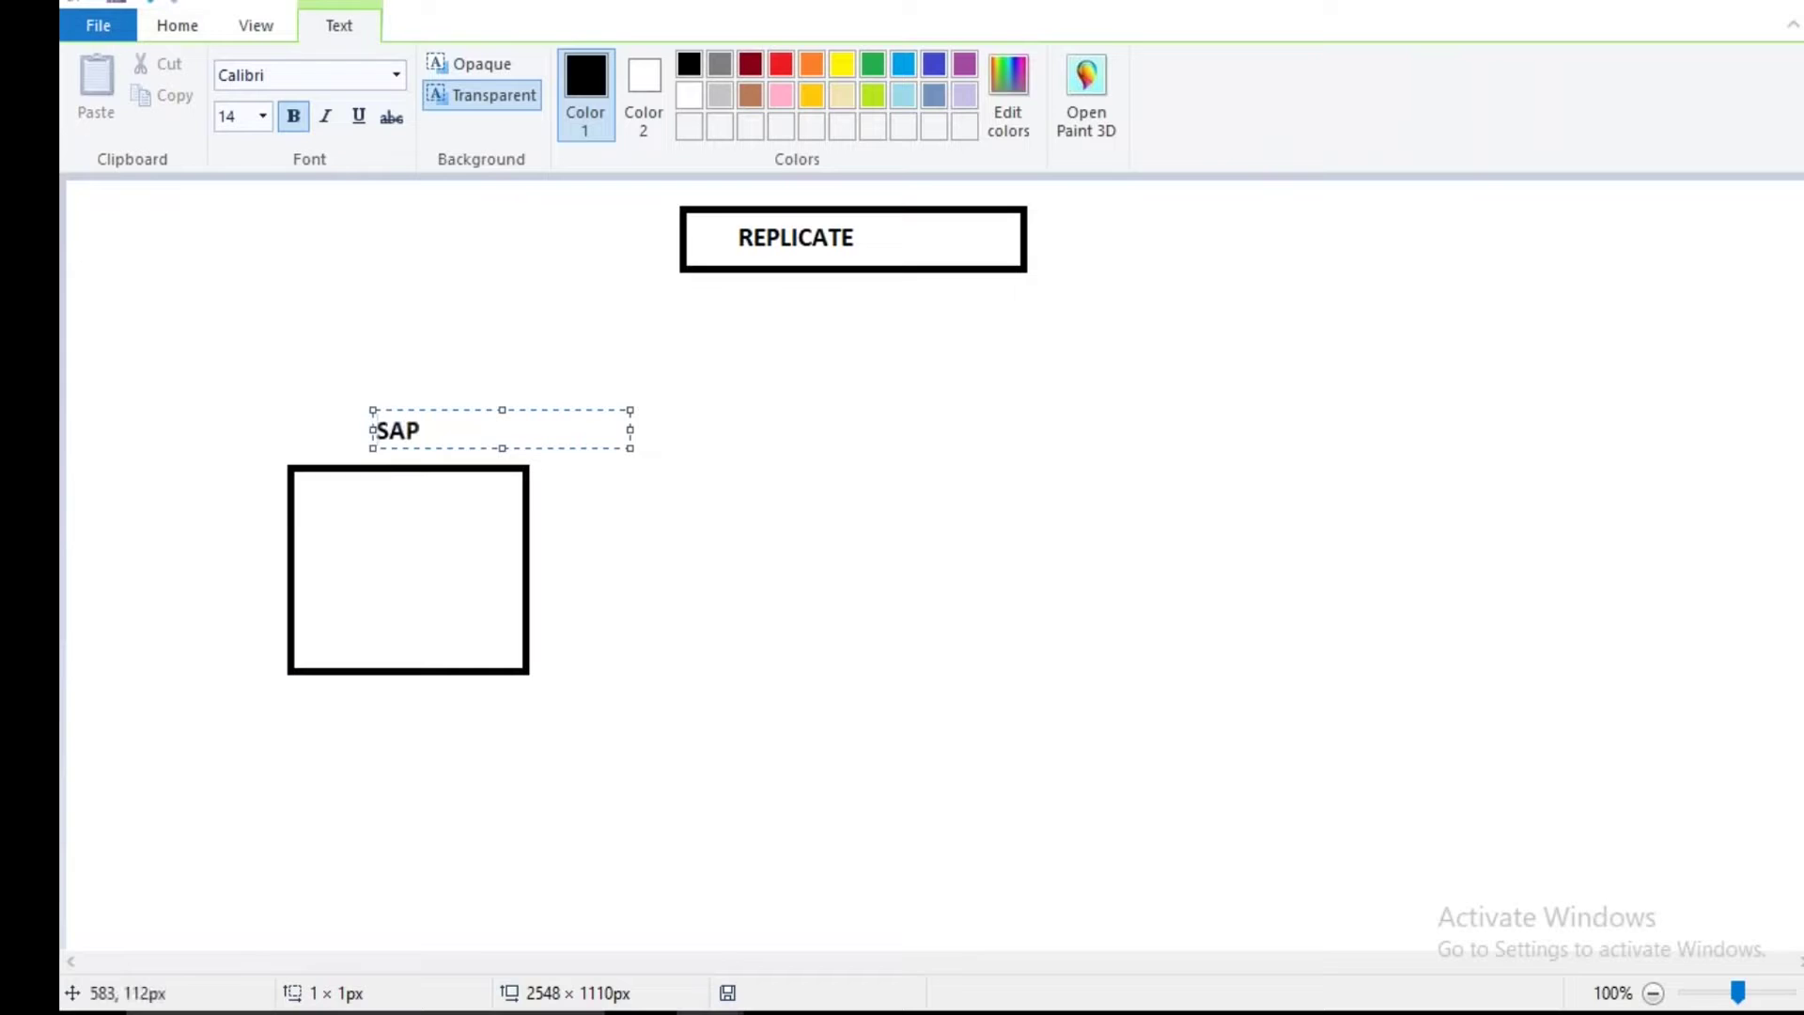
{"action": "left_click", "coordinate": [164, 287]}
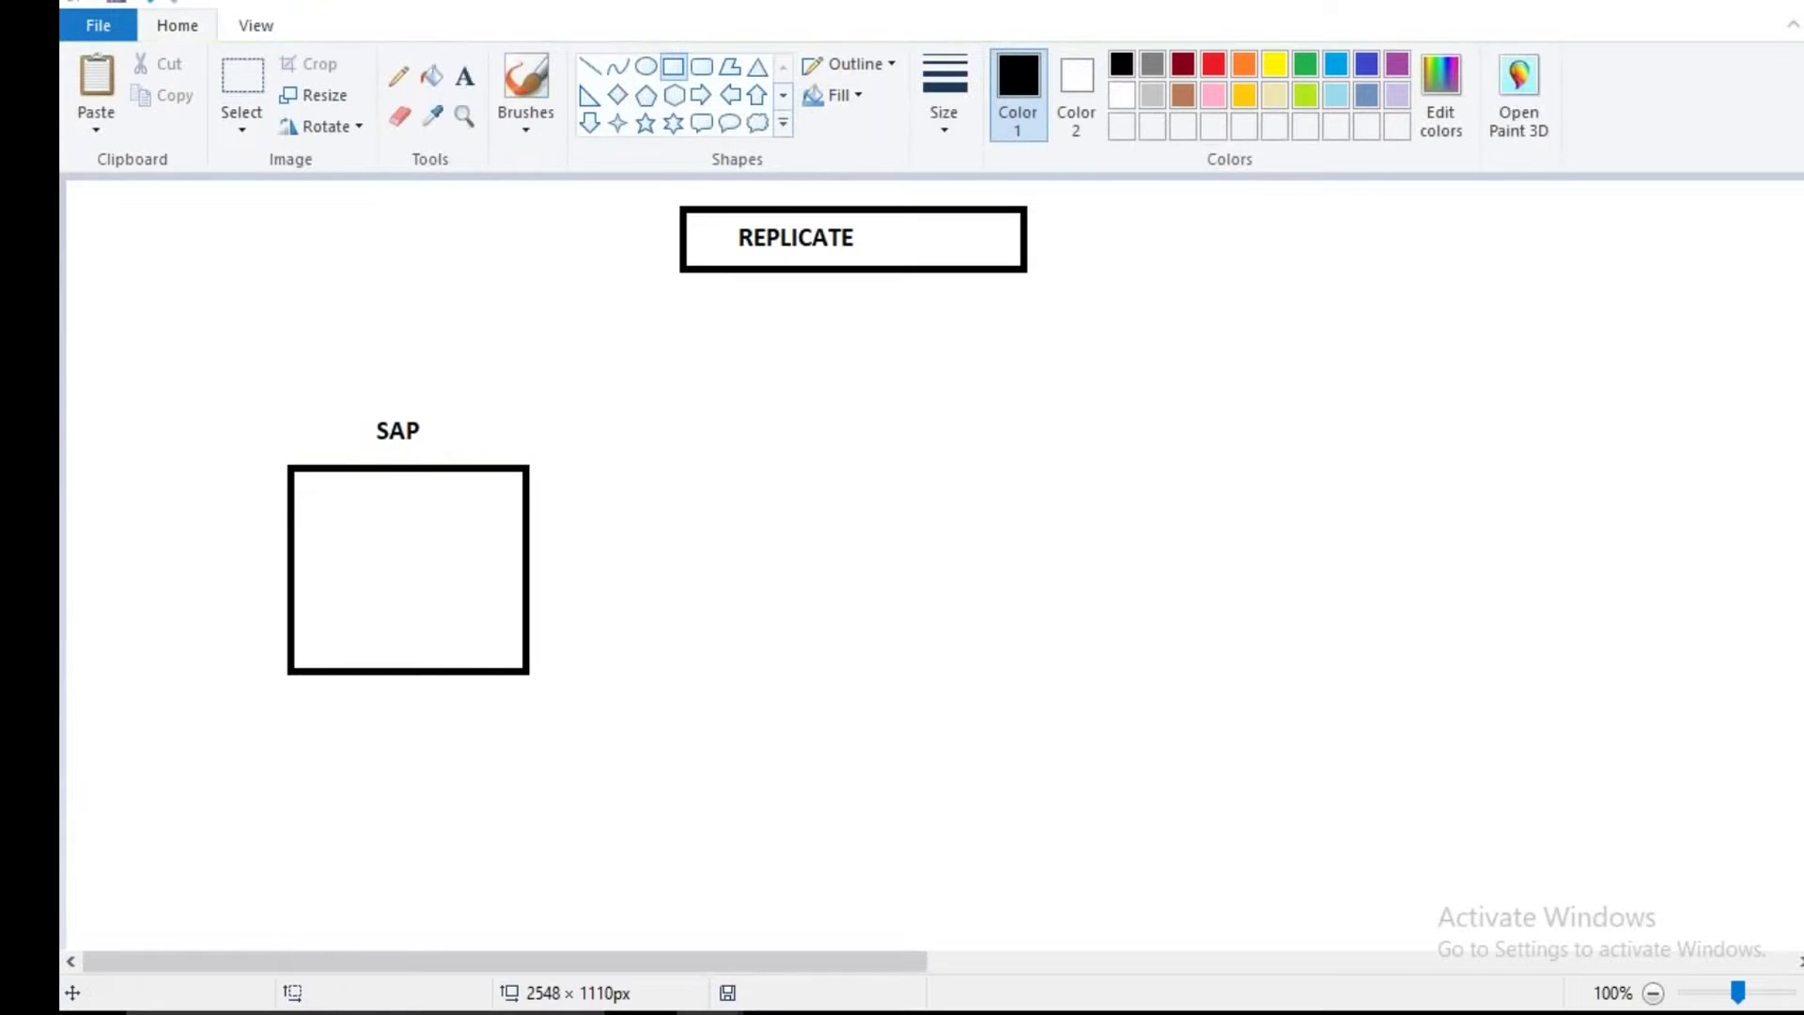
Draw a smaller black rectangle to the right of the SAP box and label it SLT above.
{"action": "left_click_drag", "start_coordinate": [836, 500], "coordinate": [999, 625]}
{"action": "left_click", "coordinate": [464, 75]}
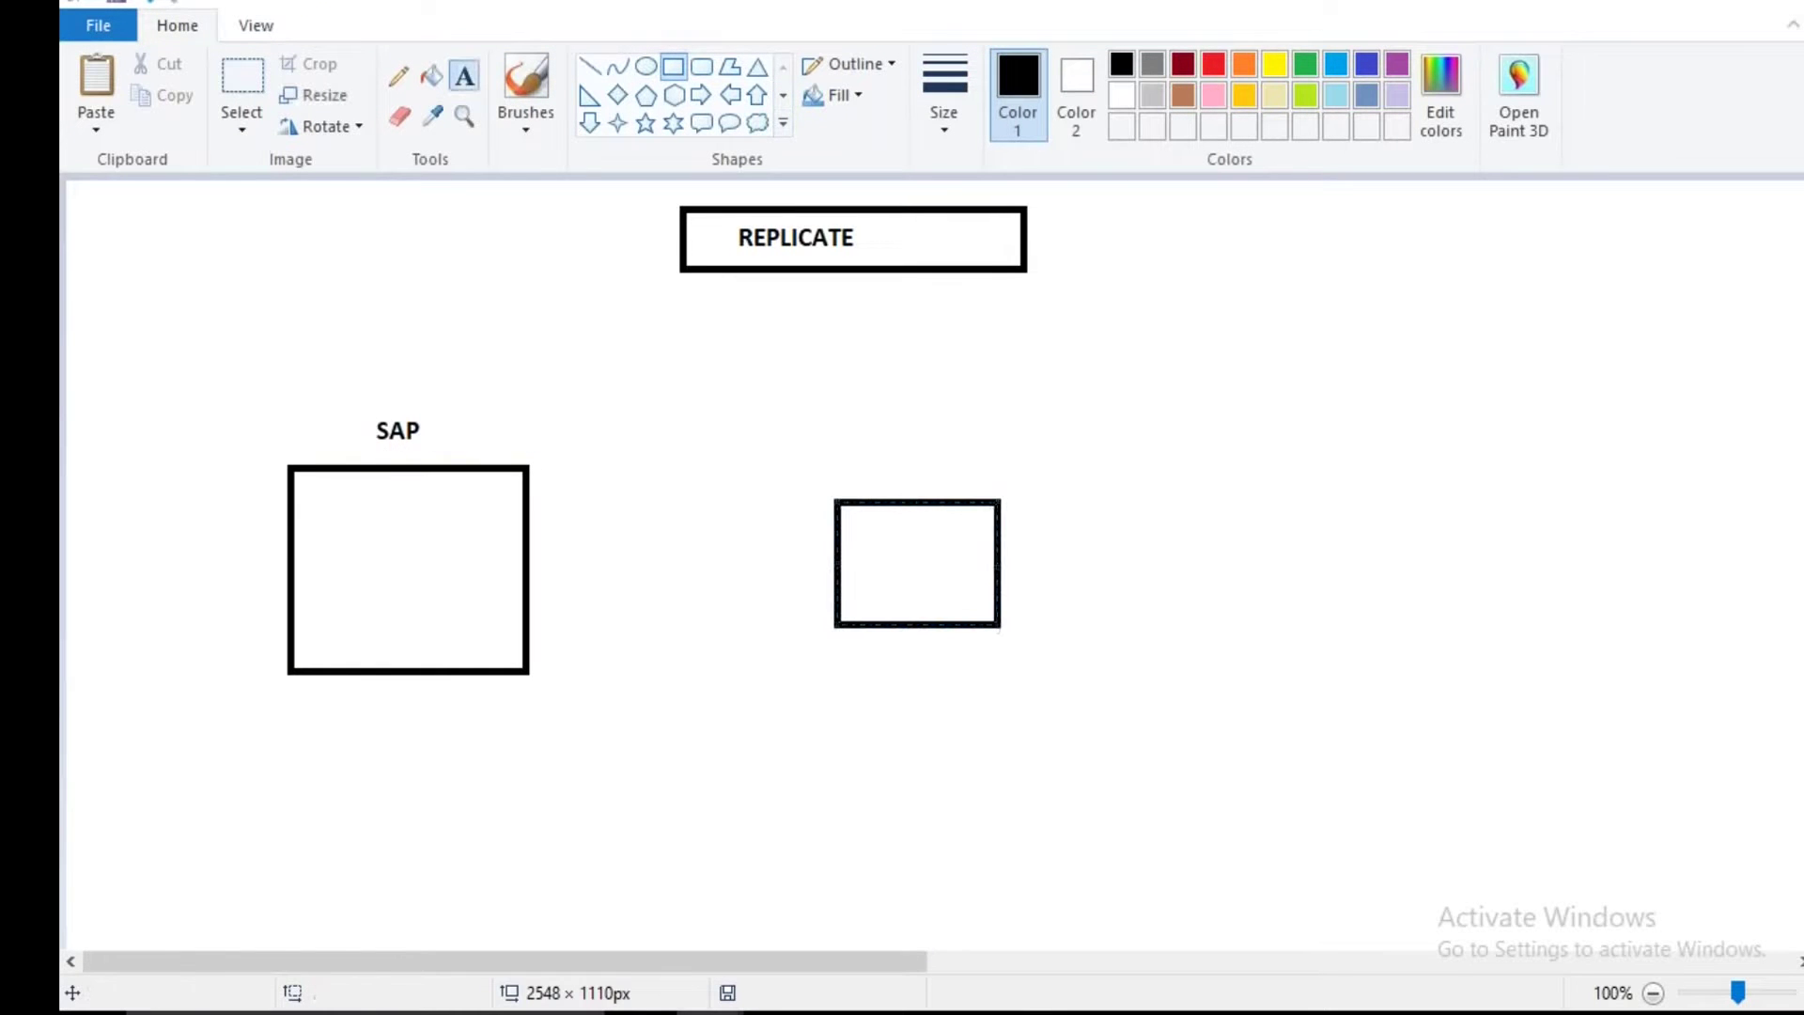
{"action": "left_click", "coordinate": [888, 450]}
{"action": "type", "text": "SLT"}
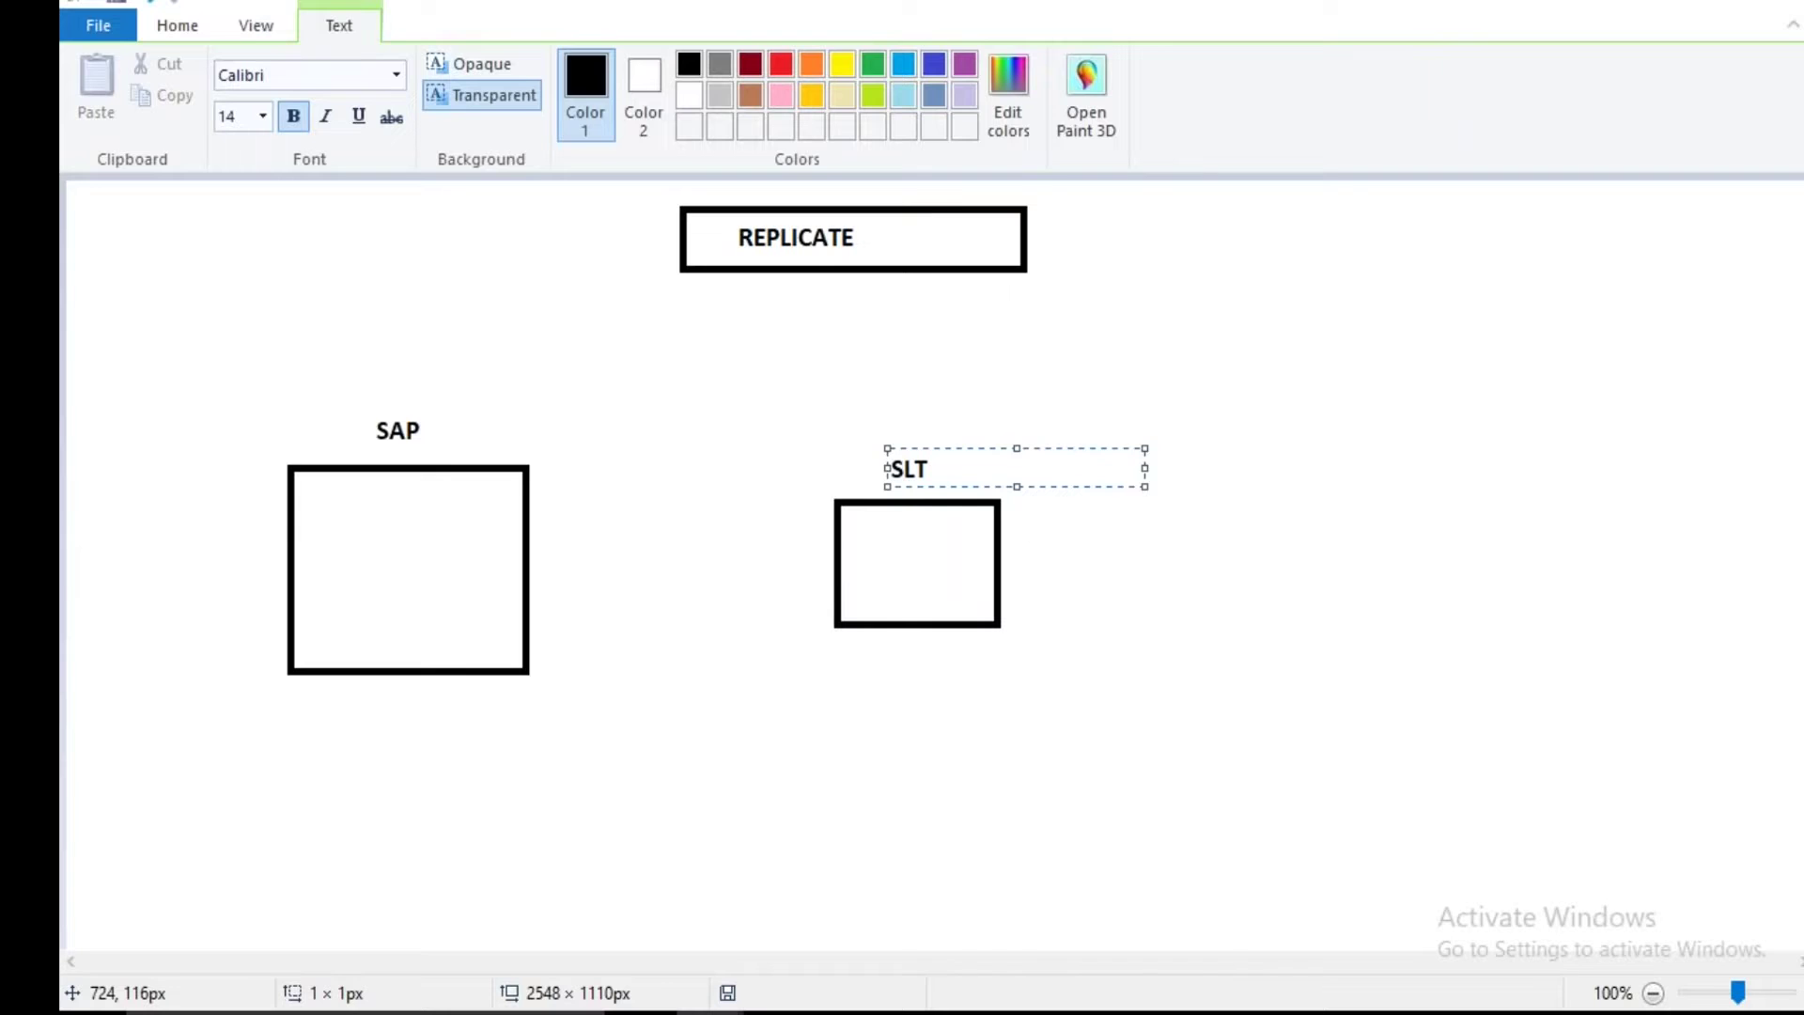
{"action": "left_click", "coordinate": [888, 469]}
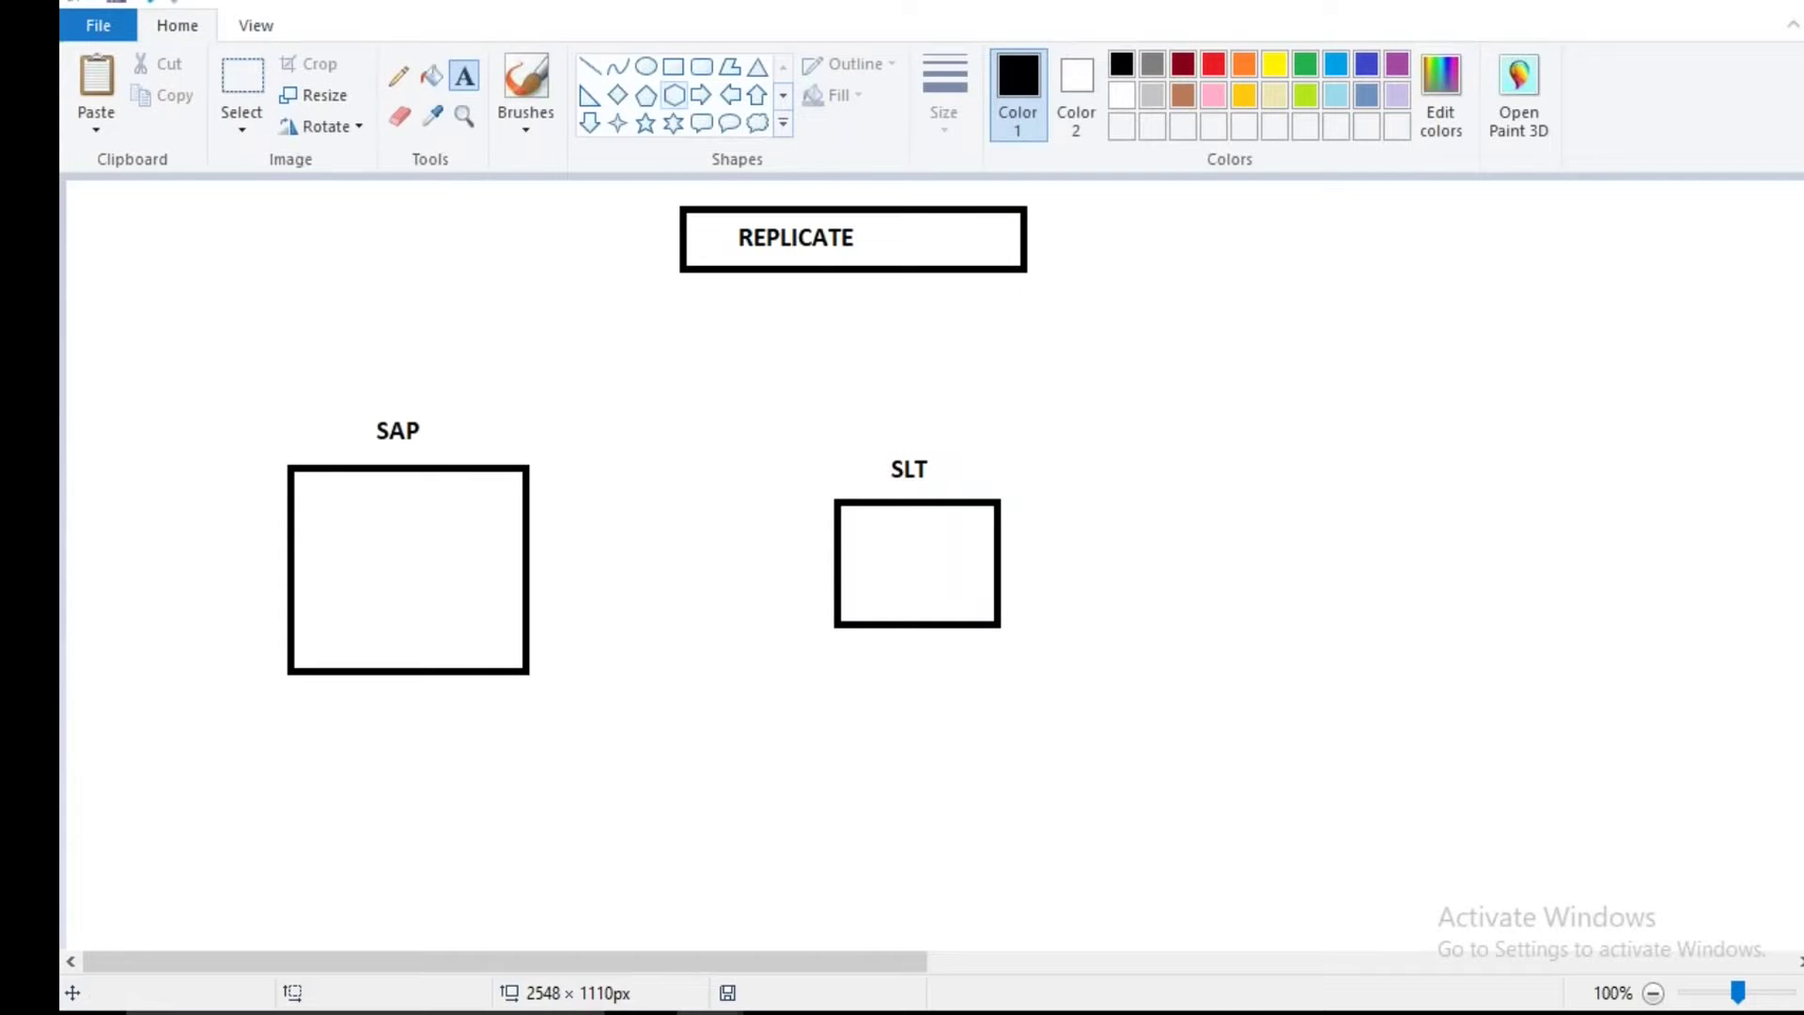
Draw a wide black rectangle to the right of the SLT box and label it HANA/S4 above.
{"action": "left_click", "coordinate": [673, 65]}
{"action": "mouse_move", "coordinate": [1270, 512]}
{"action": "left_mouse_down"}
{"action": "mouse_move", "coordinate": [1669, 720]}
{"action": "mouse_move", "coordinate": [1581, 650]}
{"action": "left_mouse_up"}
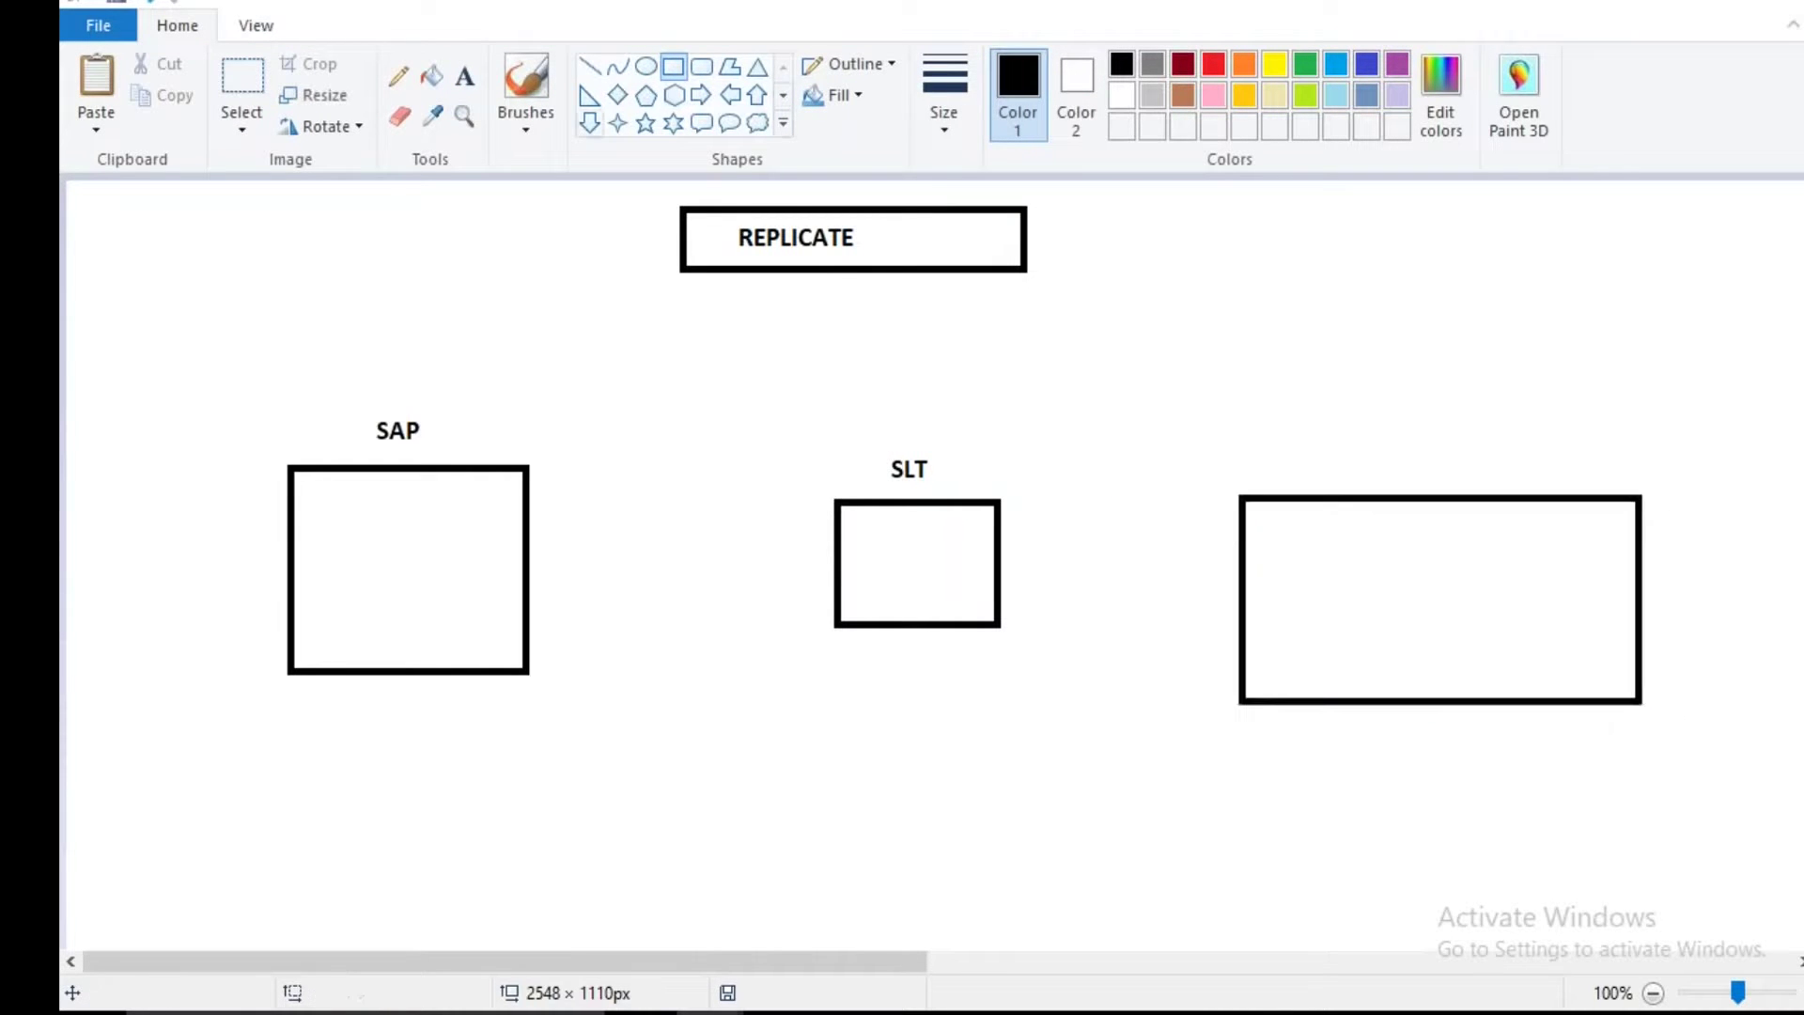
{"action": "left_click", "coordinate": [464, 76]}
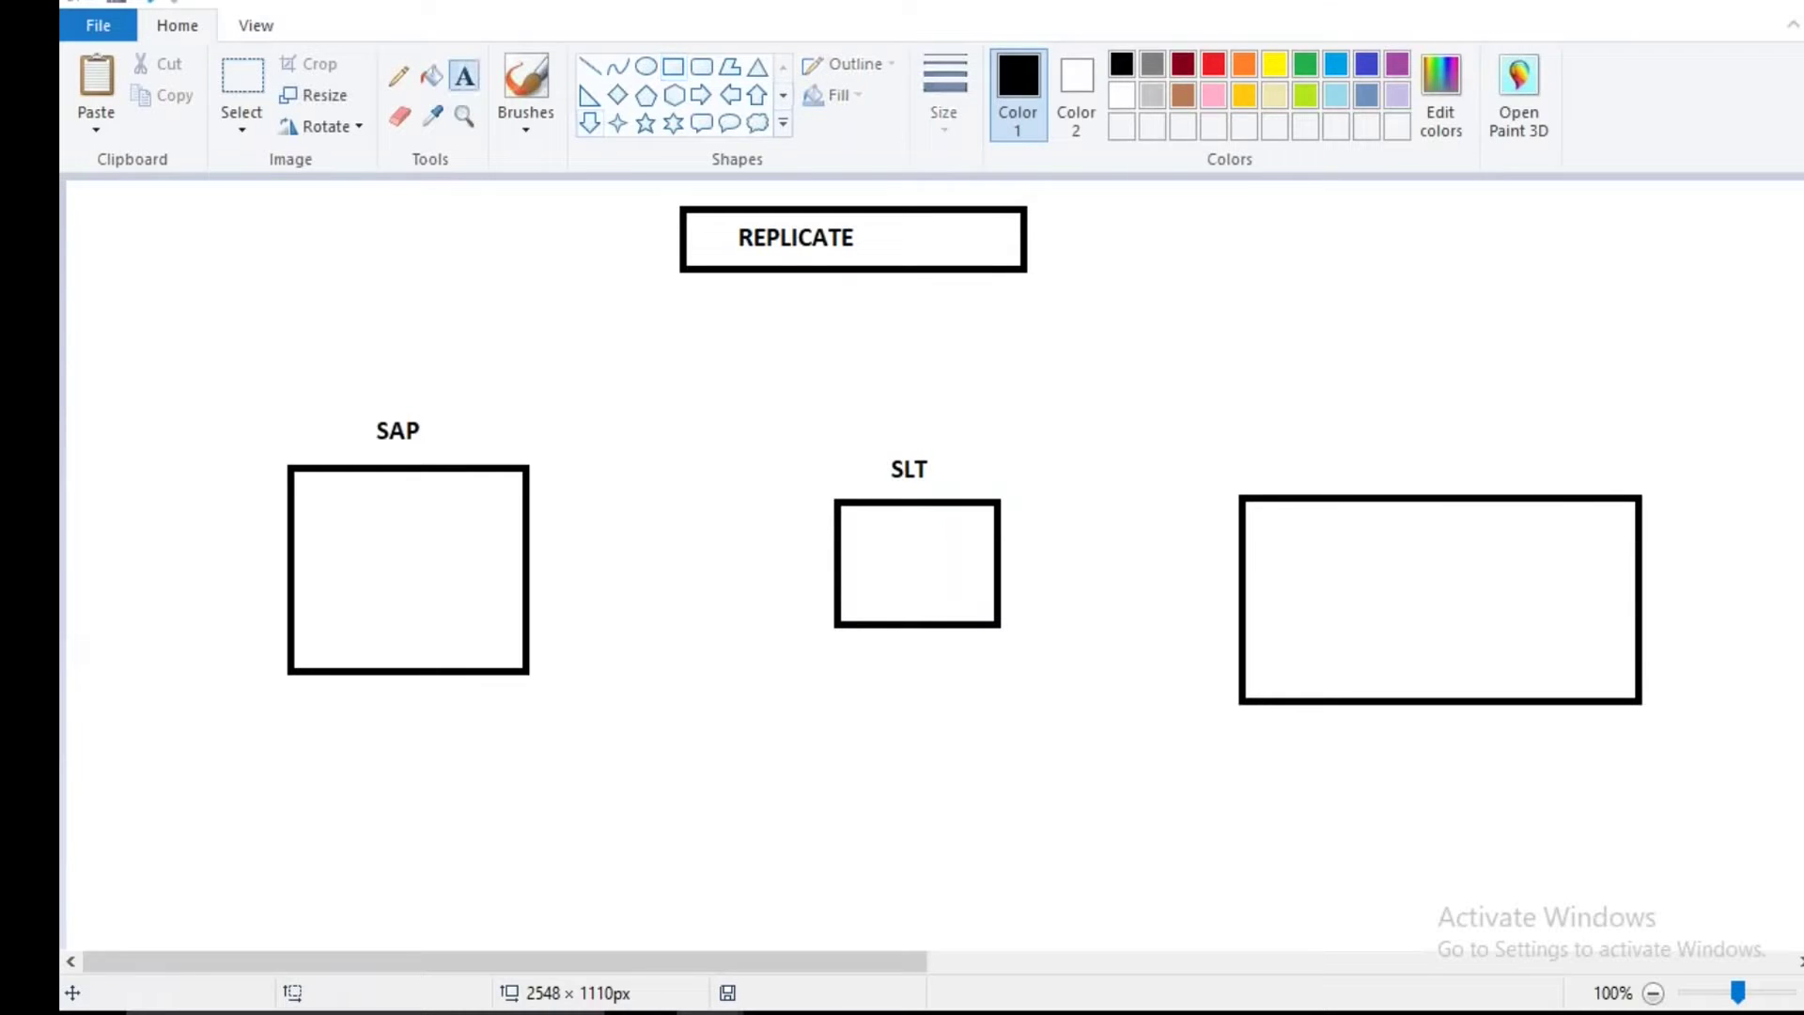
{"action": "left_click", "coordinate": [1373, 442]}
{"action": "type", "text": "HANA/S4"}
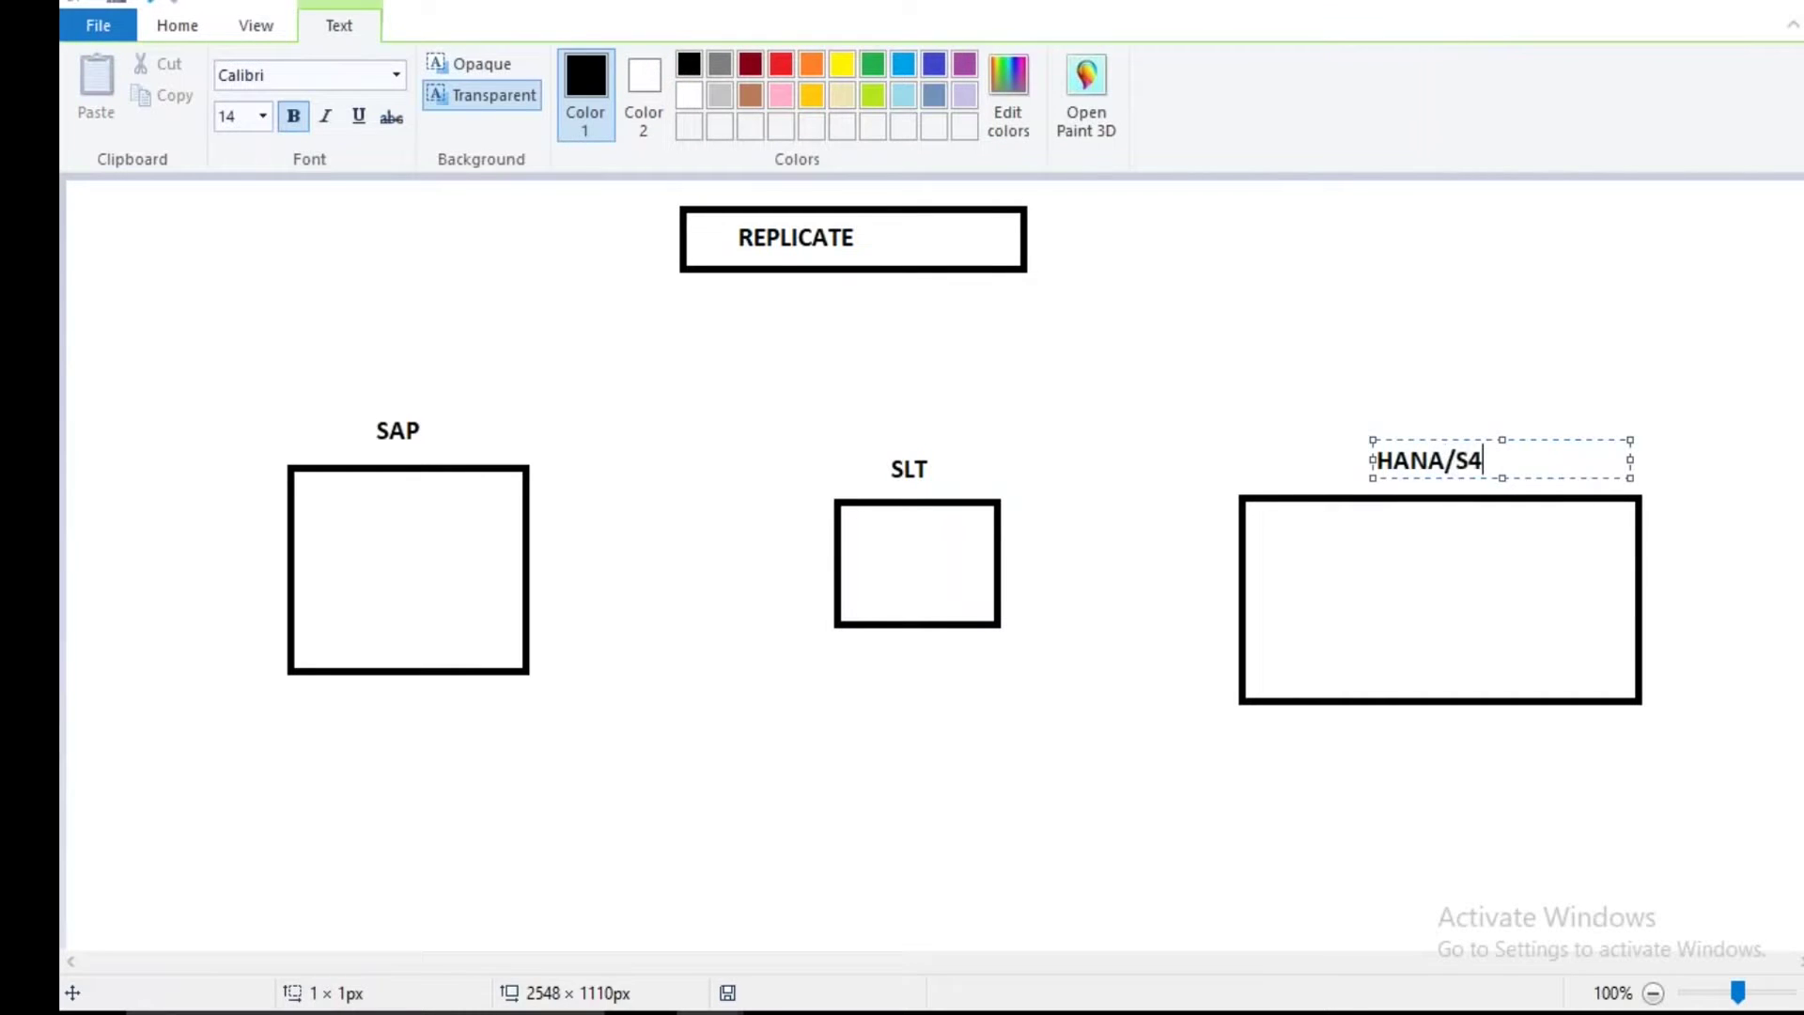
{"action": "key", "text": "Escape"}
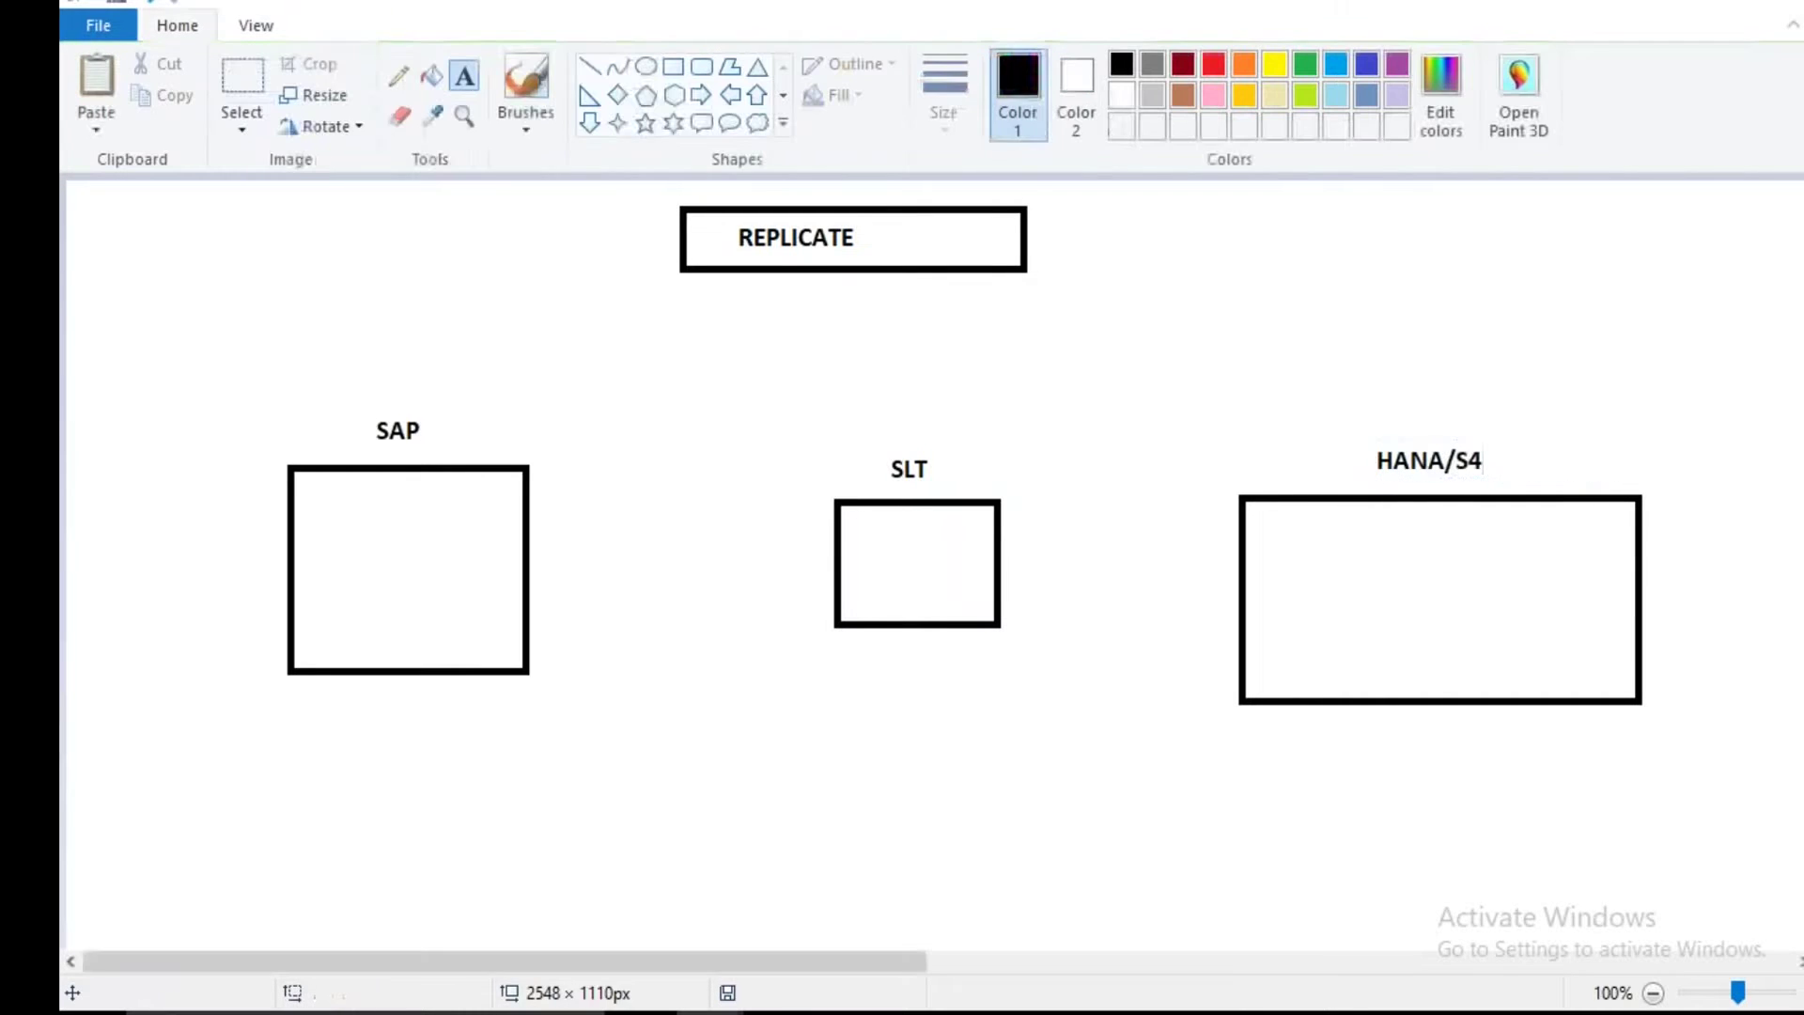
Draw a blue rectangle around the word REPLICATE inside its black box.
{"action": "left_click", "coordinate": [674, 68]}
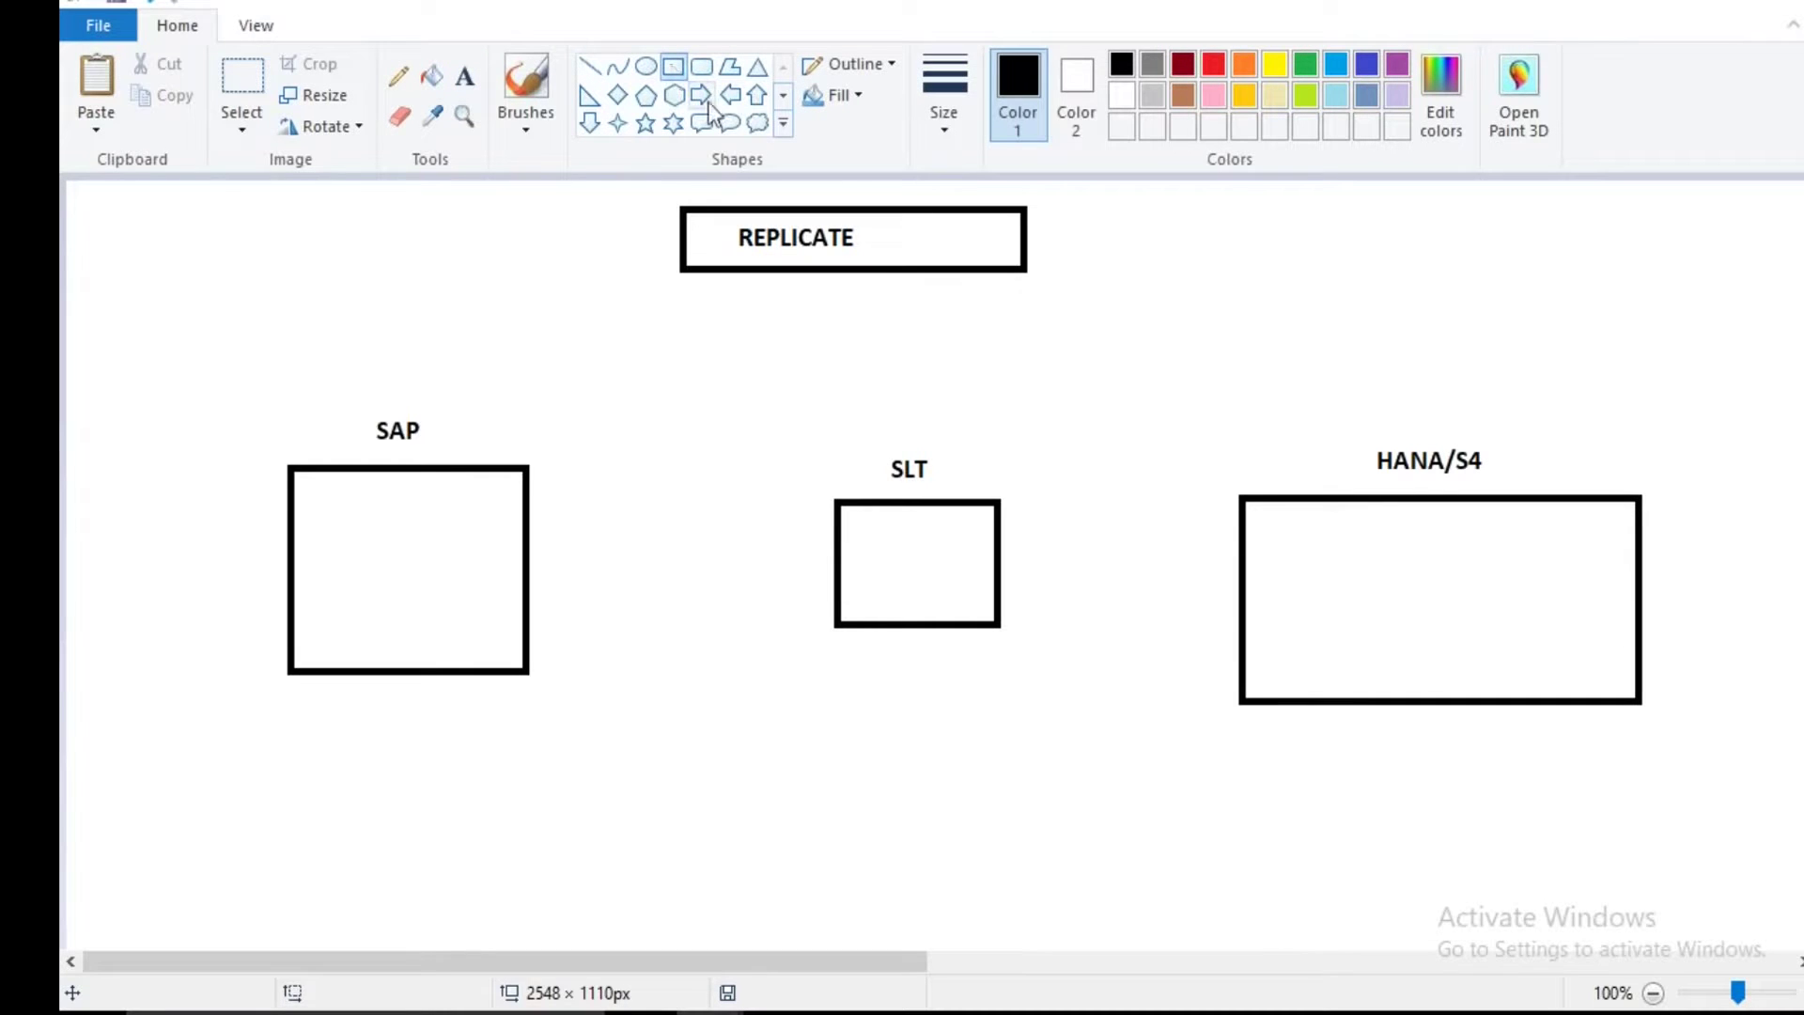
{"action": "left_click", "coordinate": [1367, 68]}
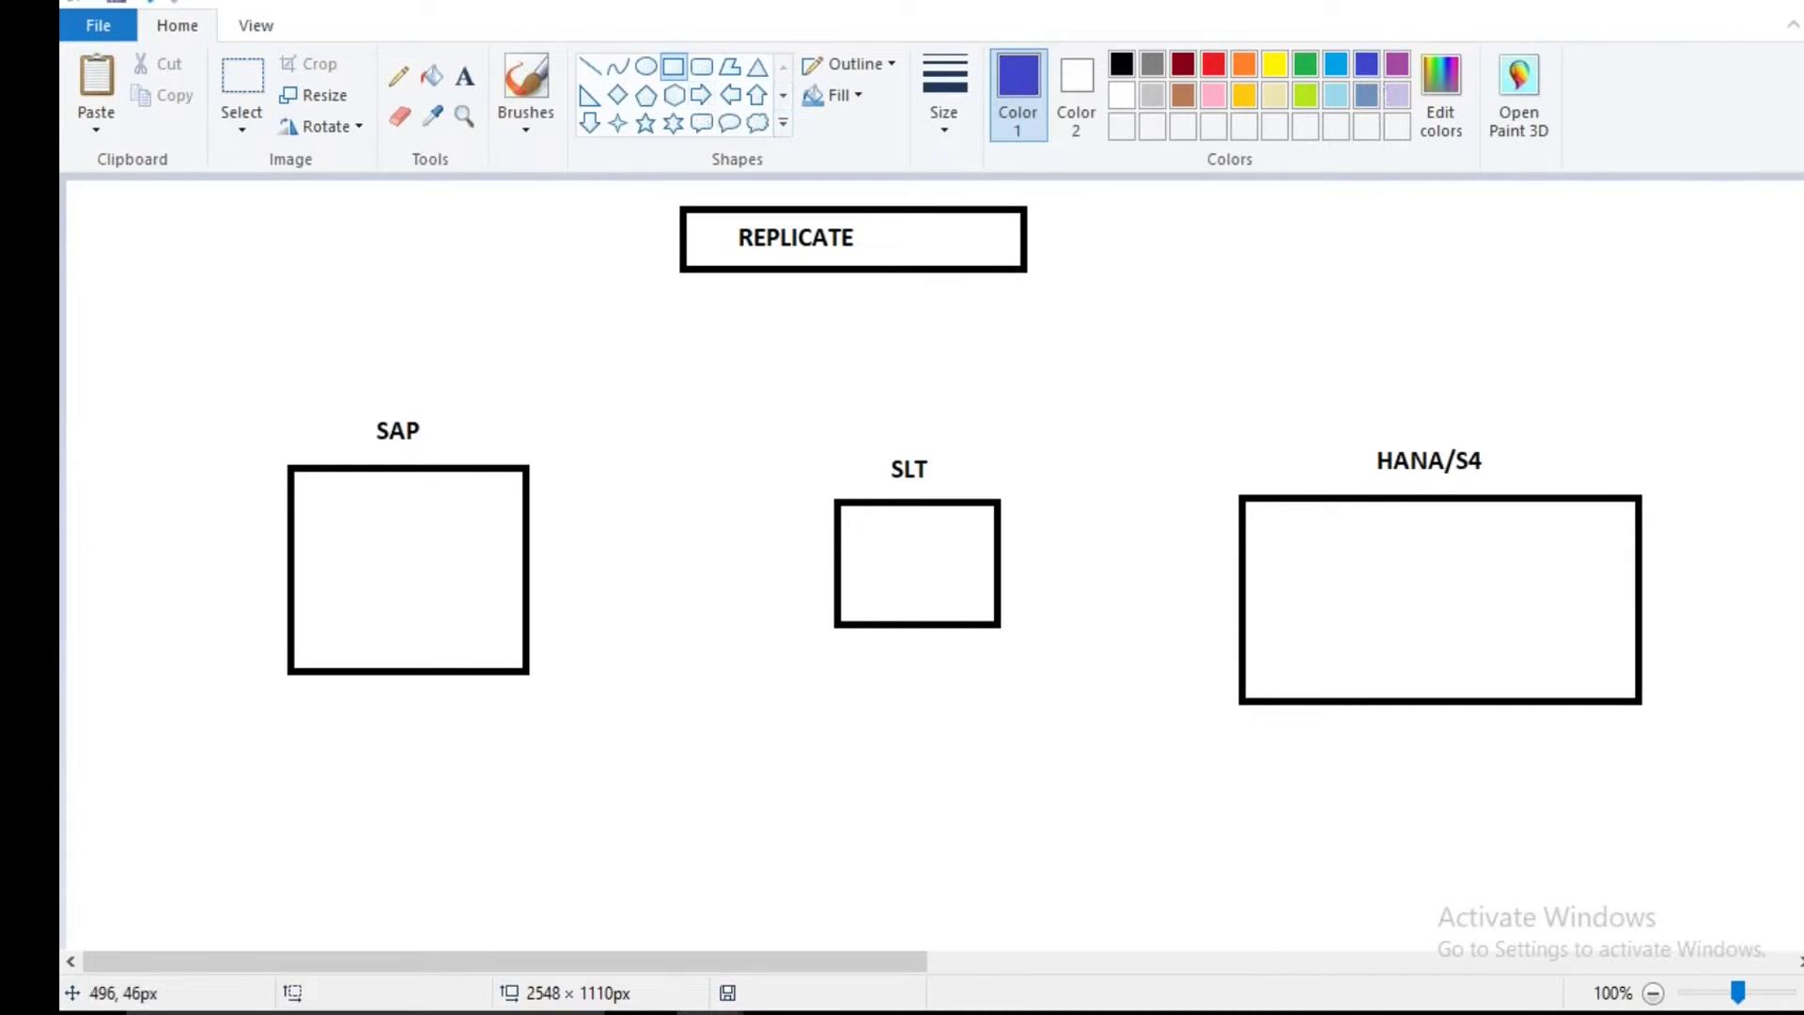
{"action": "left_click_drag", "start_coordinate": [722, 214], "coordinate": [891, 259]}
{"action": "left_click", "coordinate": [1052, 259]}
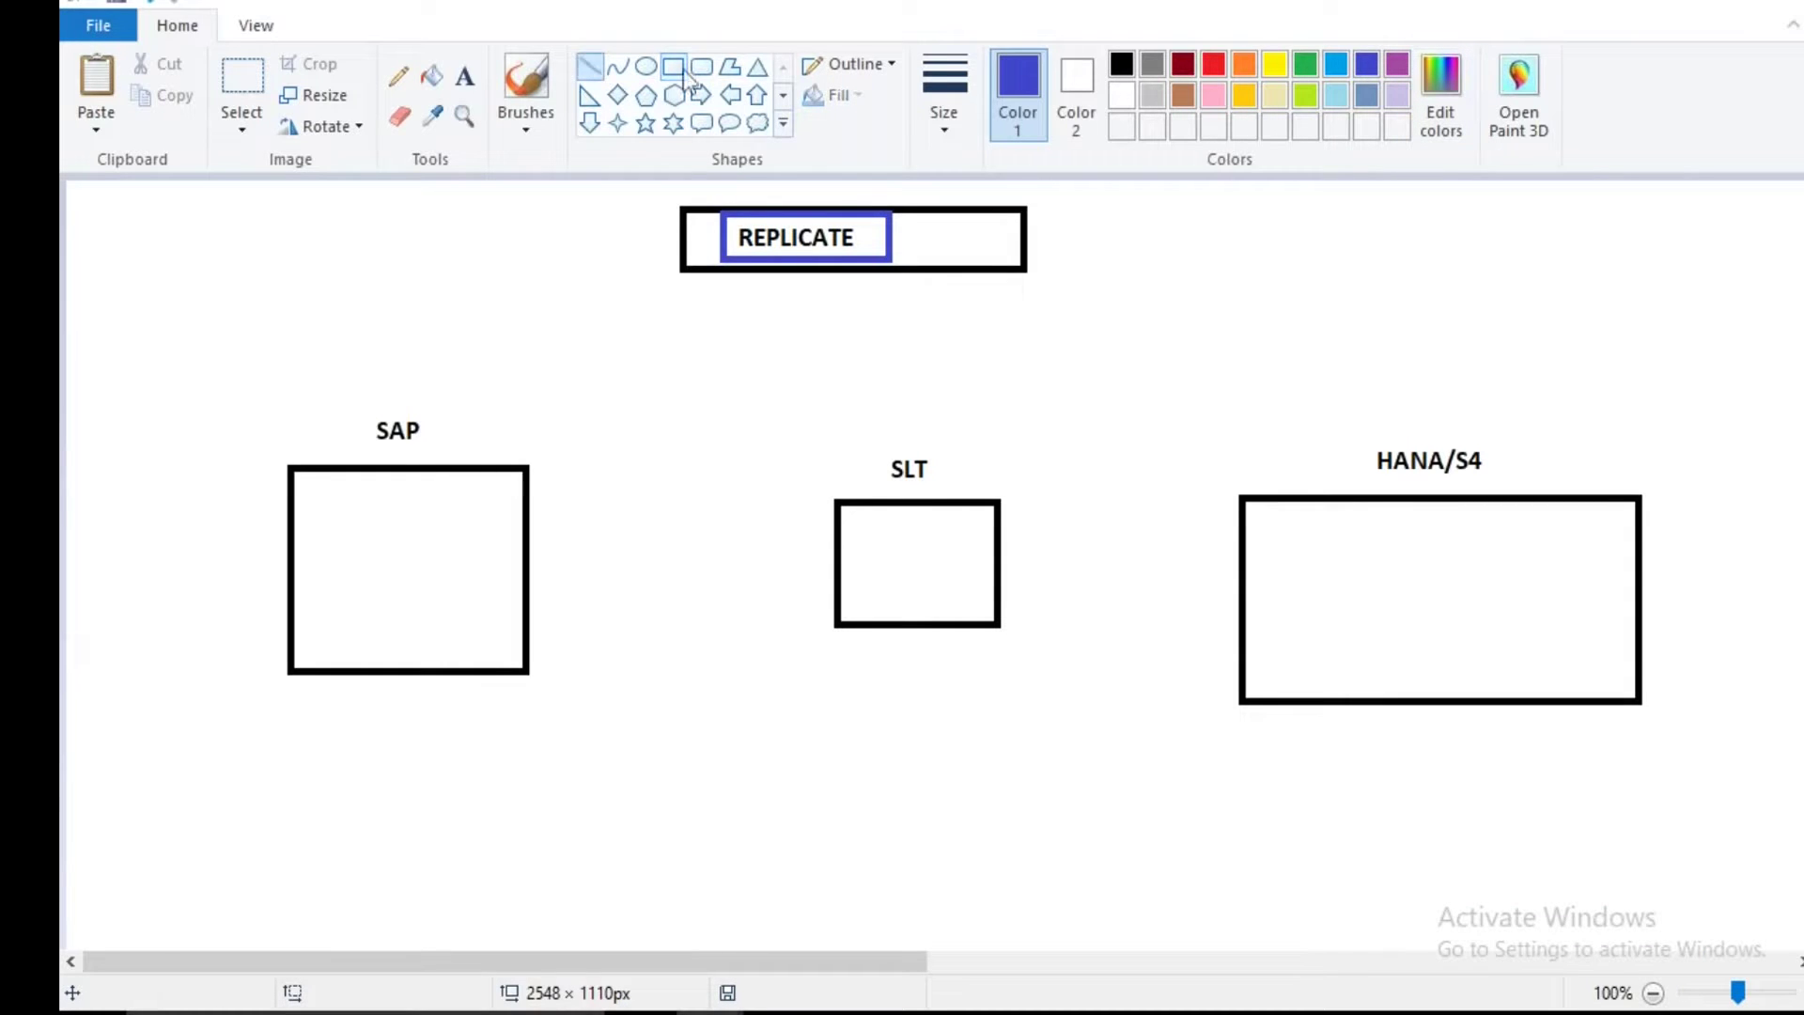
Draw a small blue square inside the SAP box, and link SAP to SLT and SLT to HANA/S4 with blue lines.
{"action": "left_click_drag", "start_coordinate": [359, 524], "coordinate": [426, 585]}
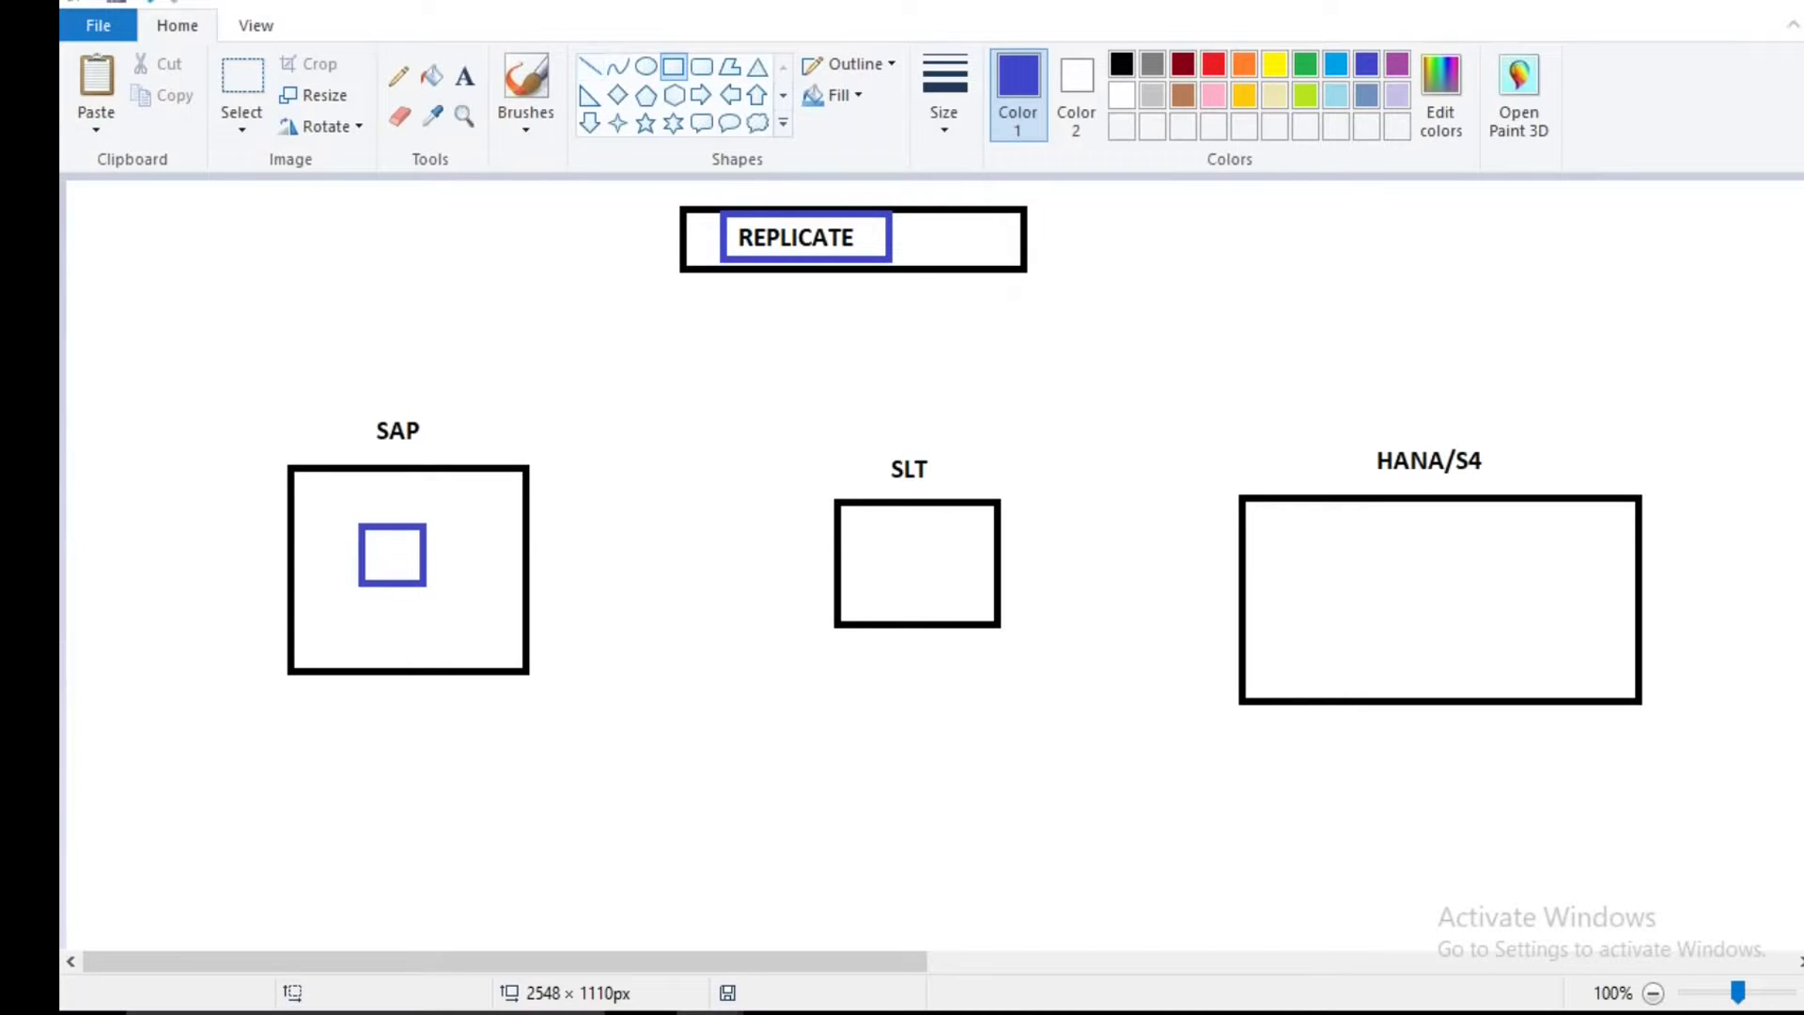
{"action": "left_click", "coordinate": [590, 66]}
{"action": "left_click_drag", "start_coordinate": [521, 534], "coordinate": [839, 554]}
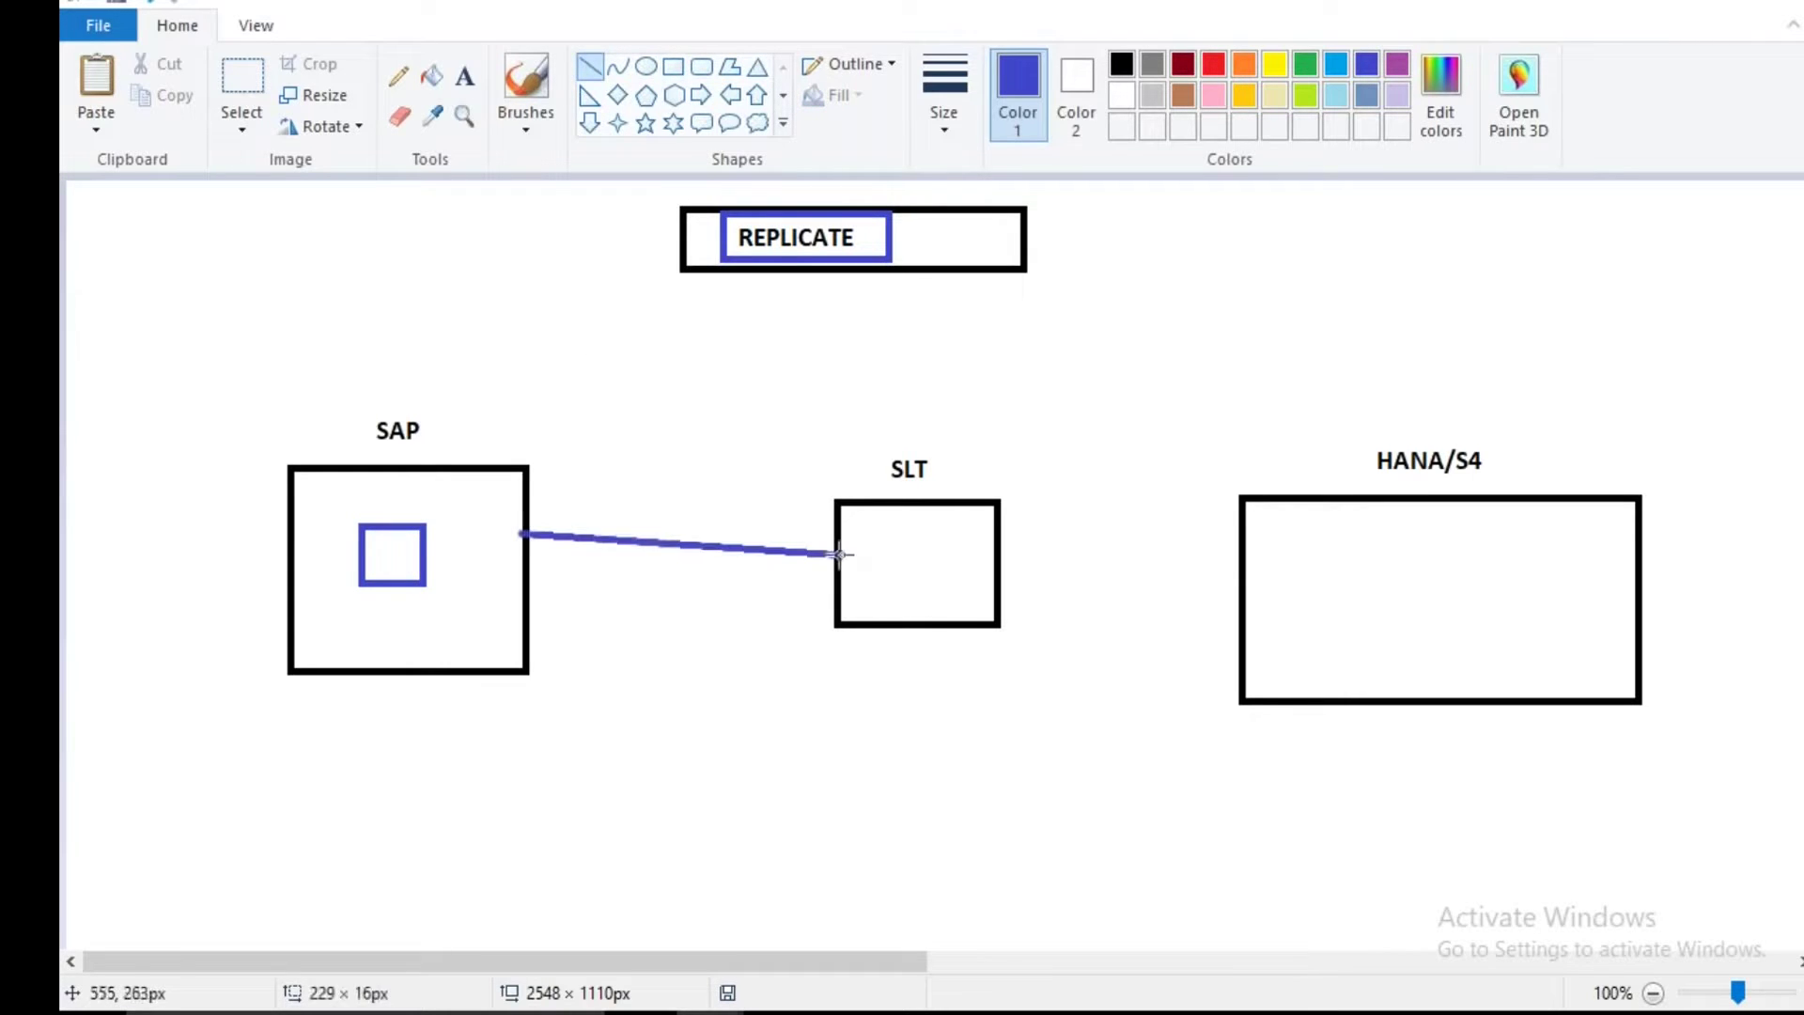
{"action": "left_click_drag", "start_coordinate": [1000, 557], "coordinate": [1248, 565]}
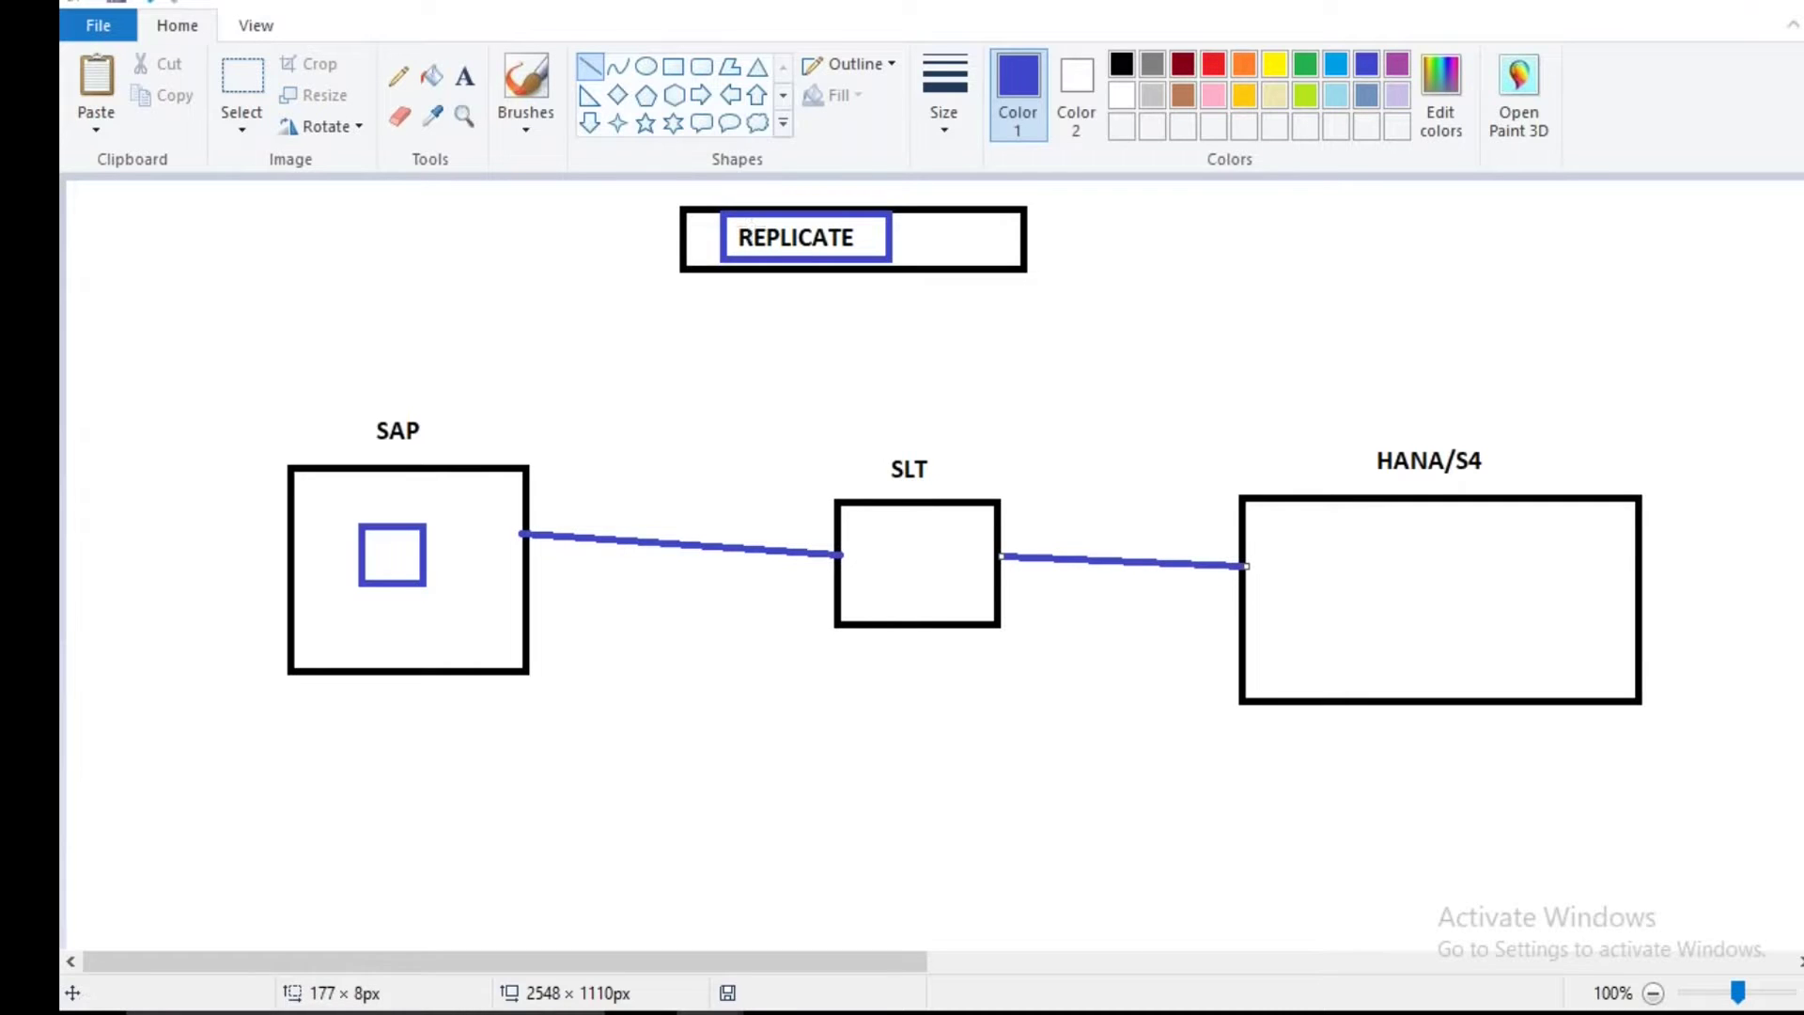
Draw a two-segment blue line from the small square in SAP, passing below SLT, to the HANA/S4 box's near edge.
{"action": "mouse_move", "coordinate": [435, 582]}
{"action": "left_mouse_down"}
{"action": "mouse_move", "coordinate": [771, 751]}
{"action": "mouse_move", "coordinate": [1236, 646]}
{"action": "left_mouse_up"}
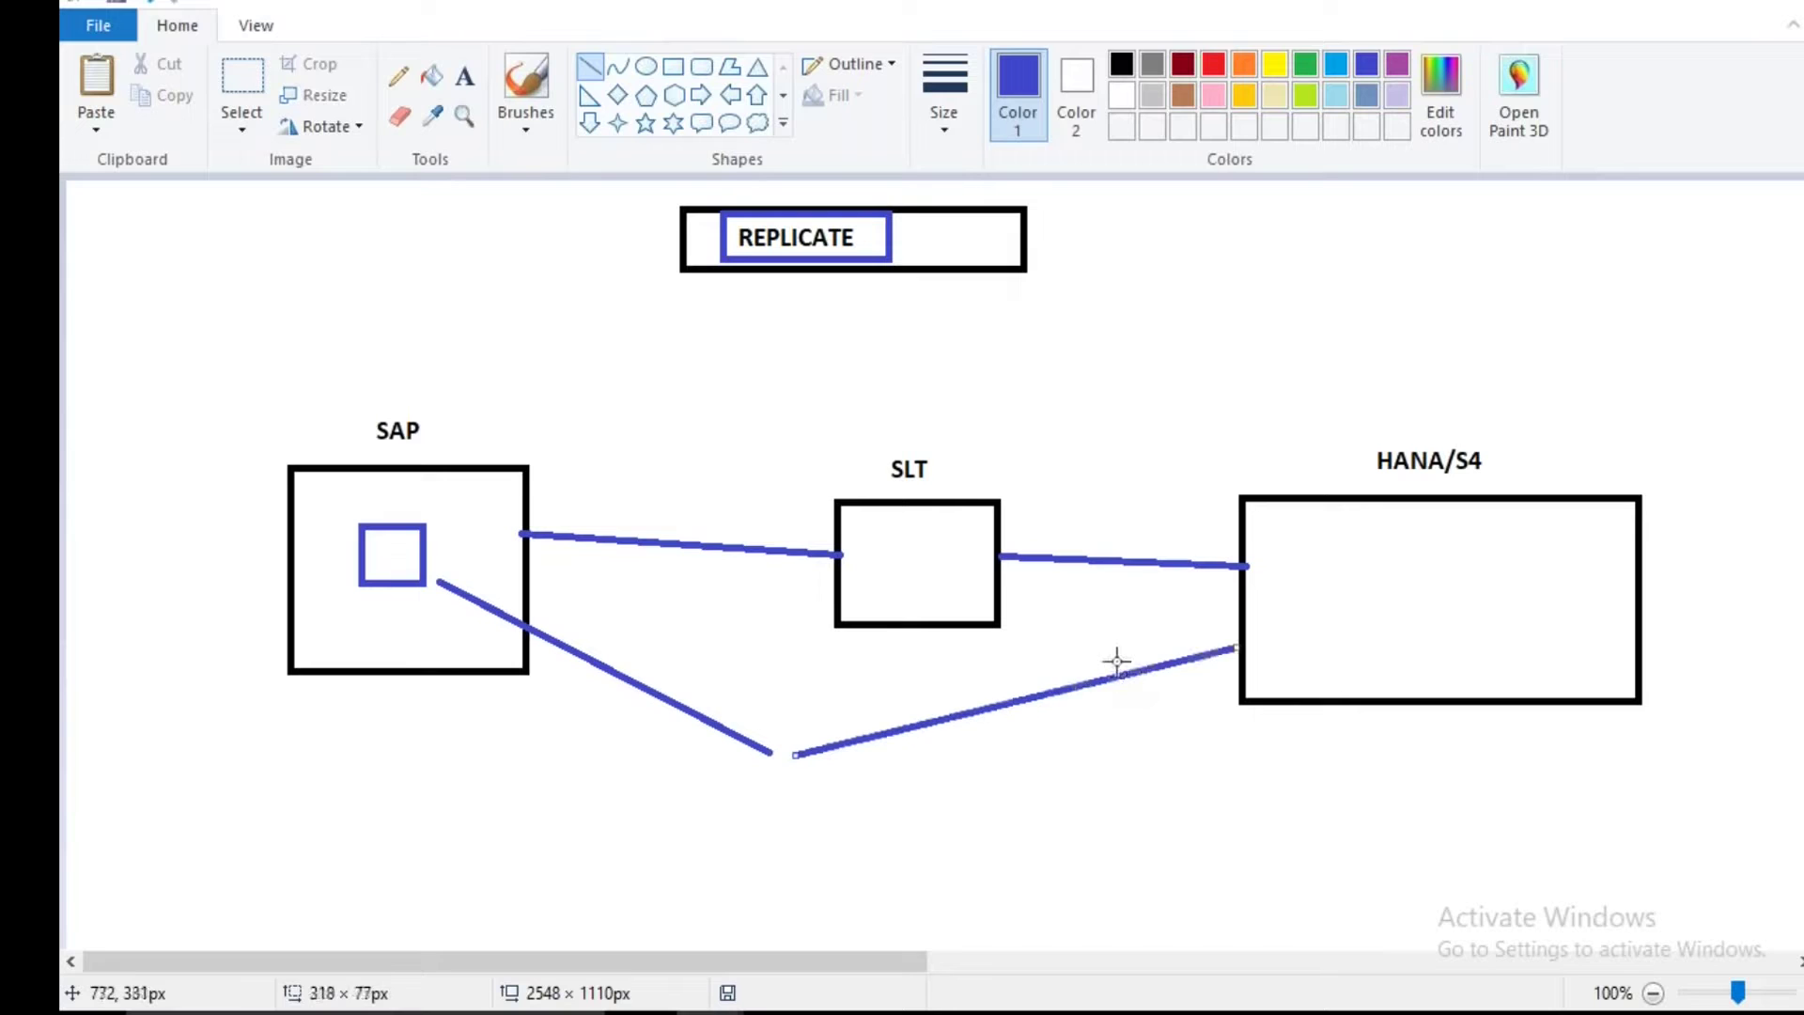
{"action": "left_click_drag", "start_coordinate": [1116, 660], "coordinate": [1097, 660]}
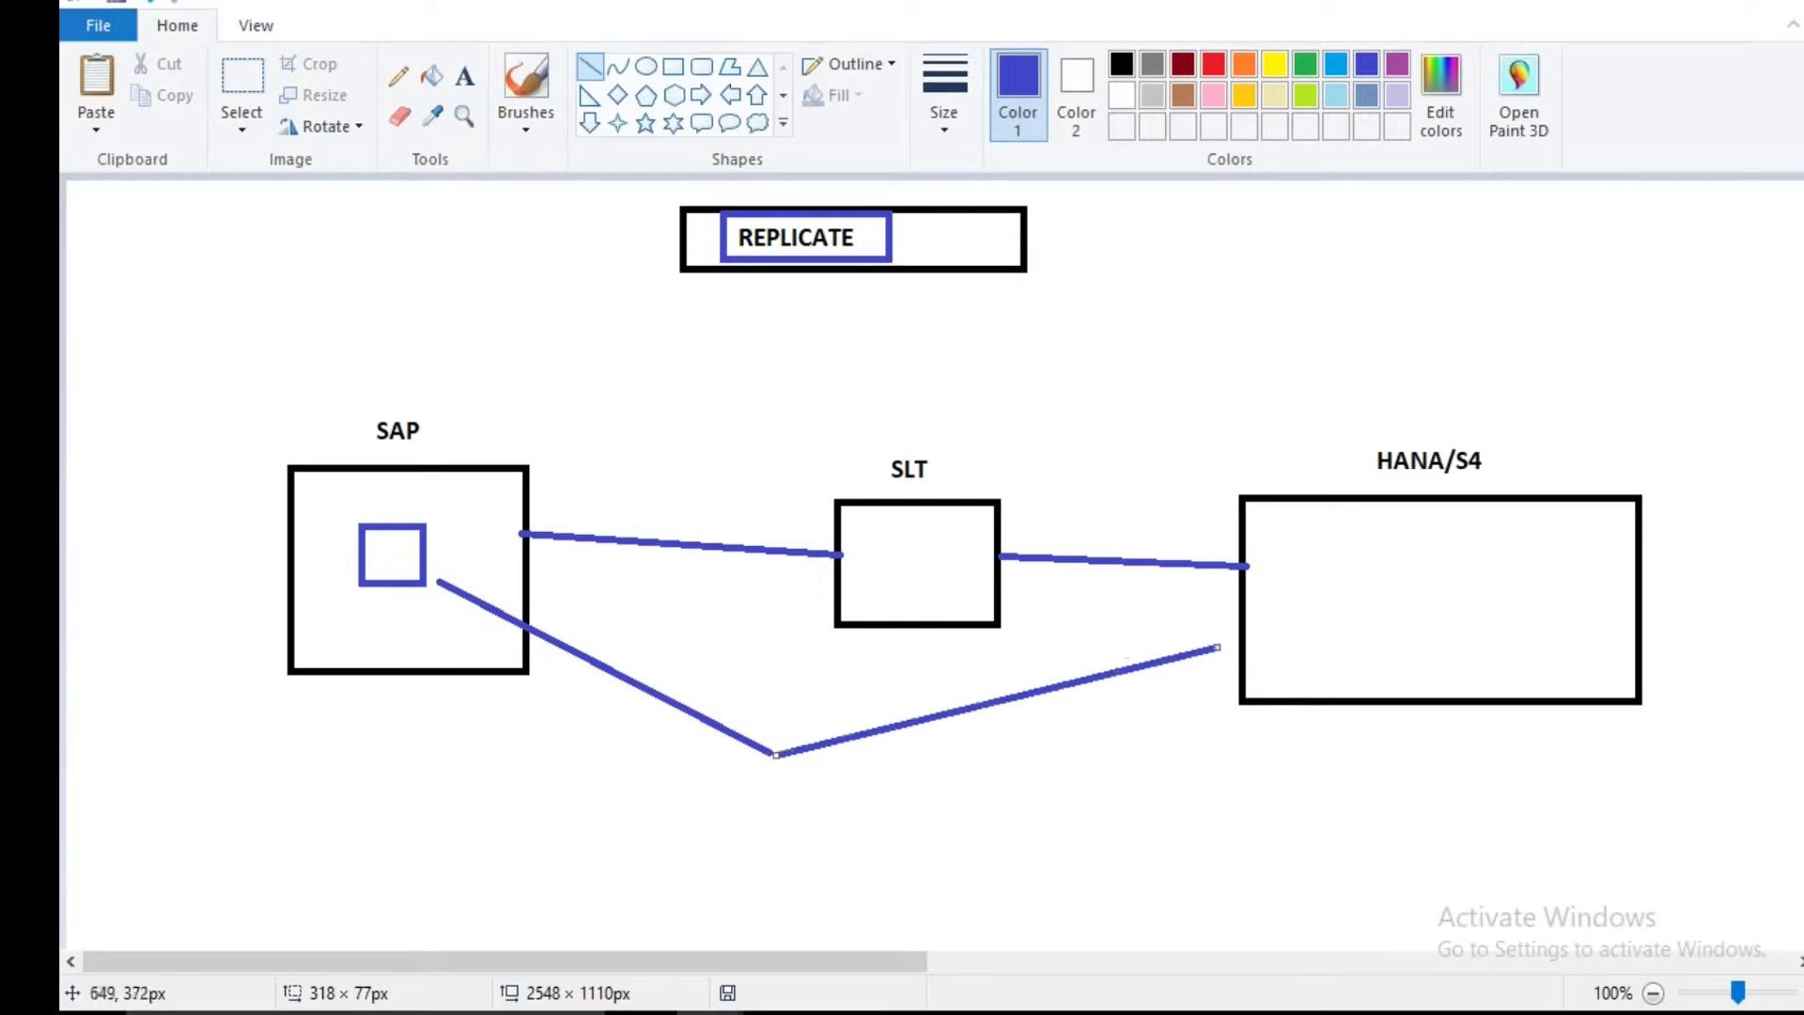
{"action": "left_click_drag", "start_coordinate": [1216, 646], "coordinate": [1255, 627]}
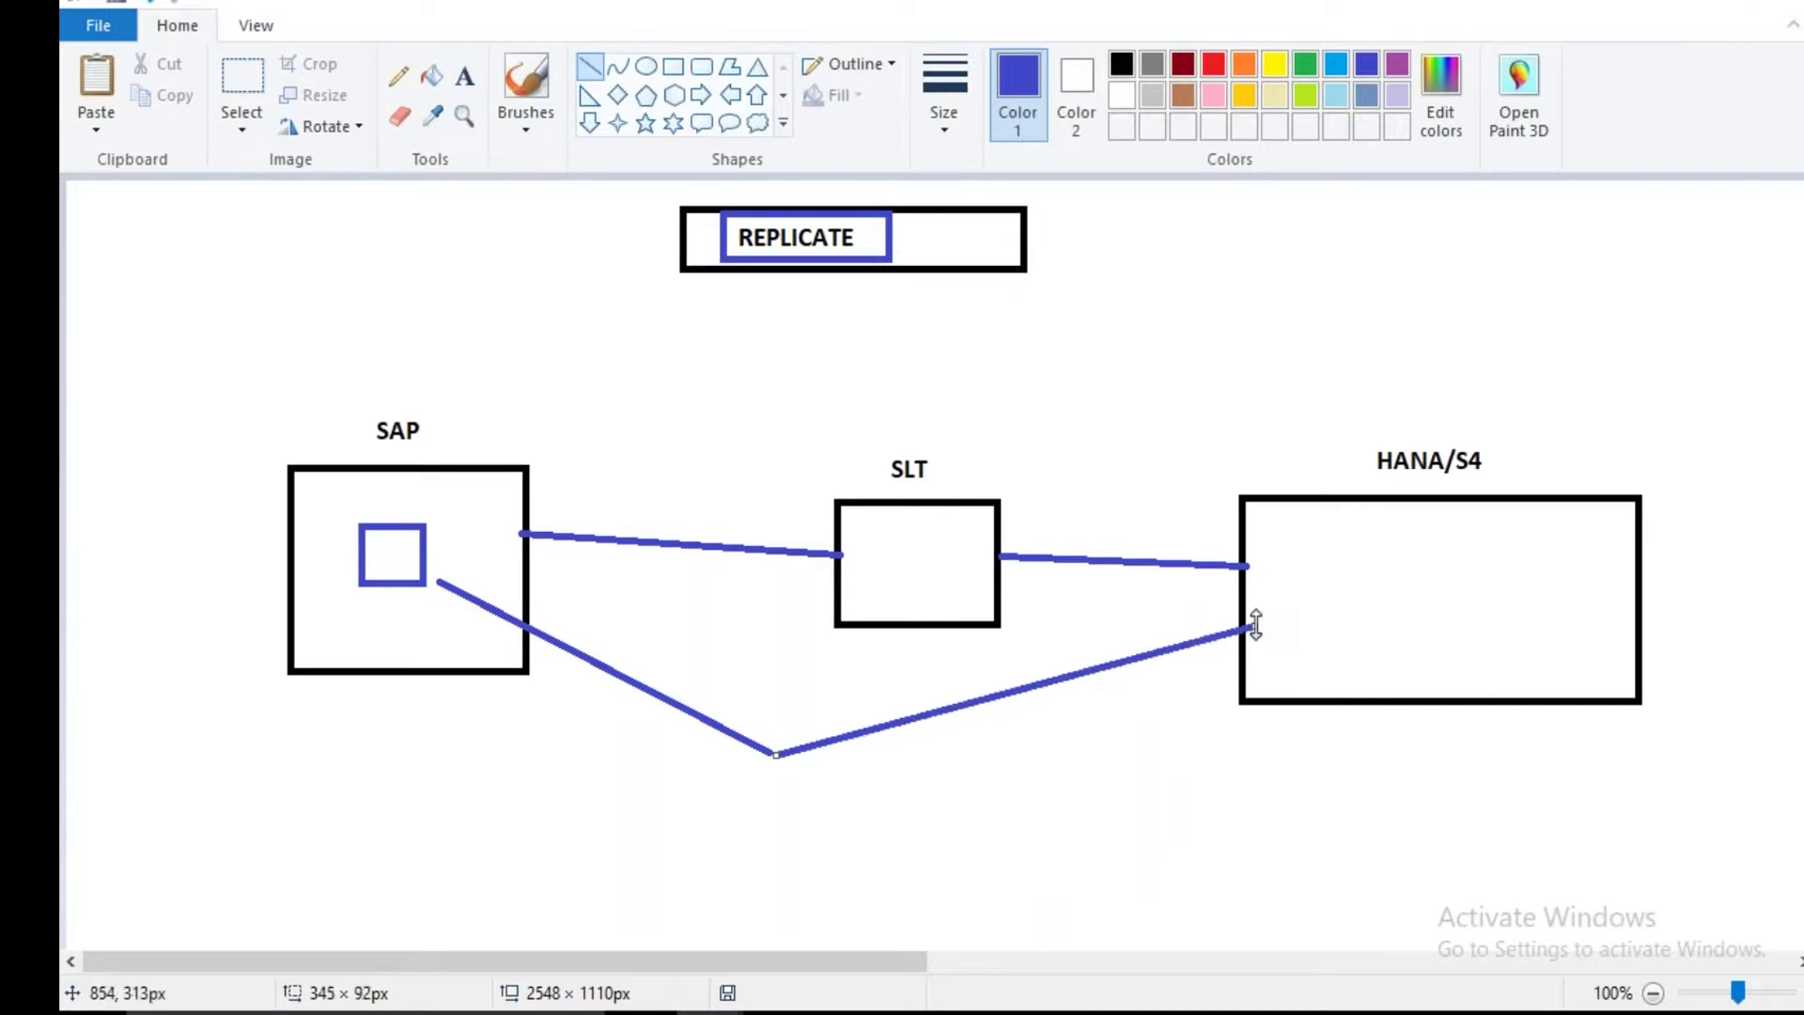
Add the bold blue text LOAD below the bend of the lower connector and draw a blue rectangle around it.
{"action": "left_click", "coordinate": [986, 681]}
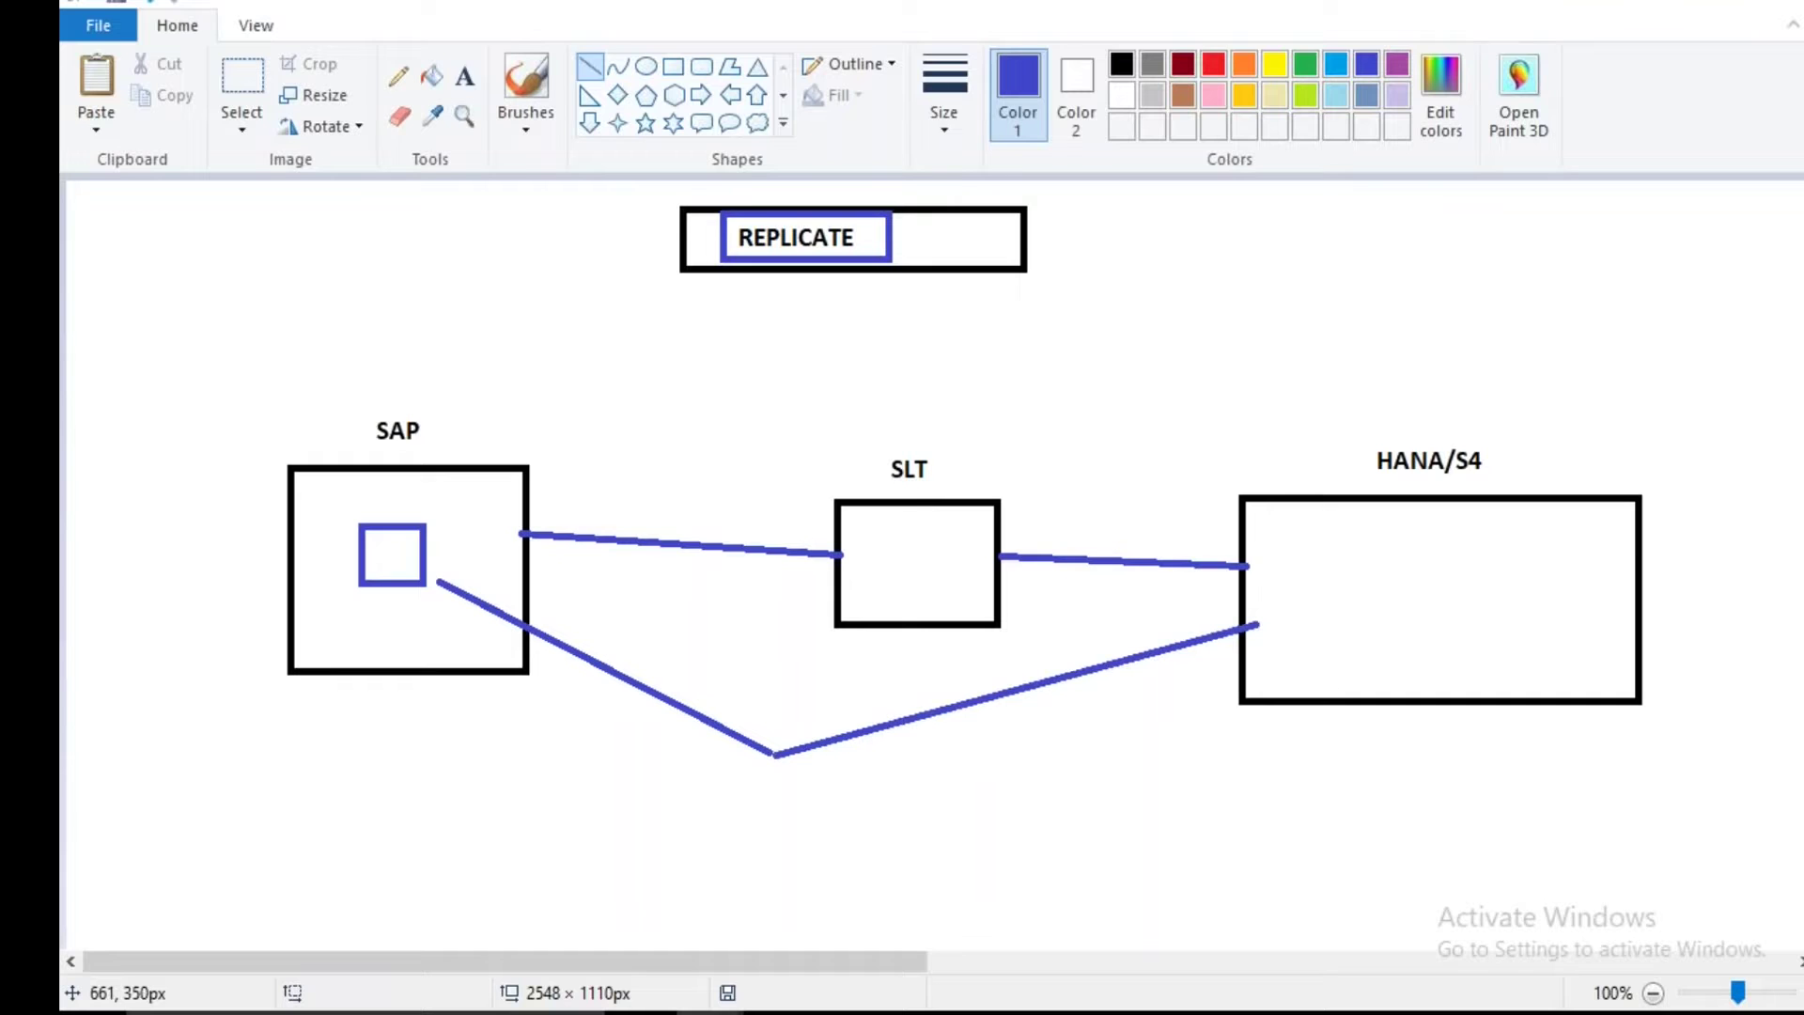
{"action": "left_click", "coordinate": [464, 76]}
{"action": "left_click", "coordinate": [839, 770]}
{"action": "type", "text": "L"}
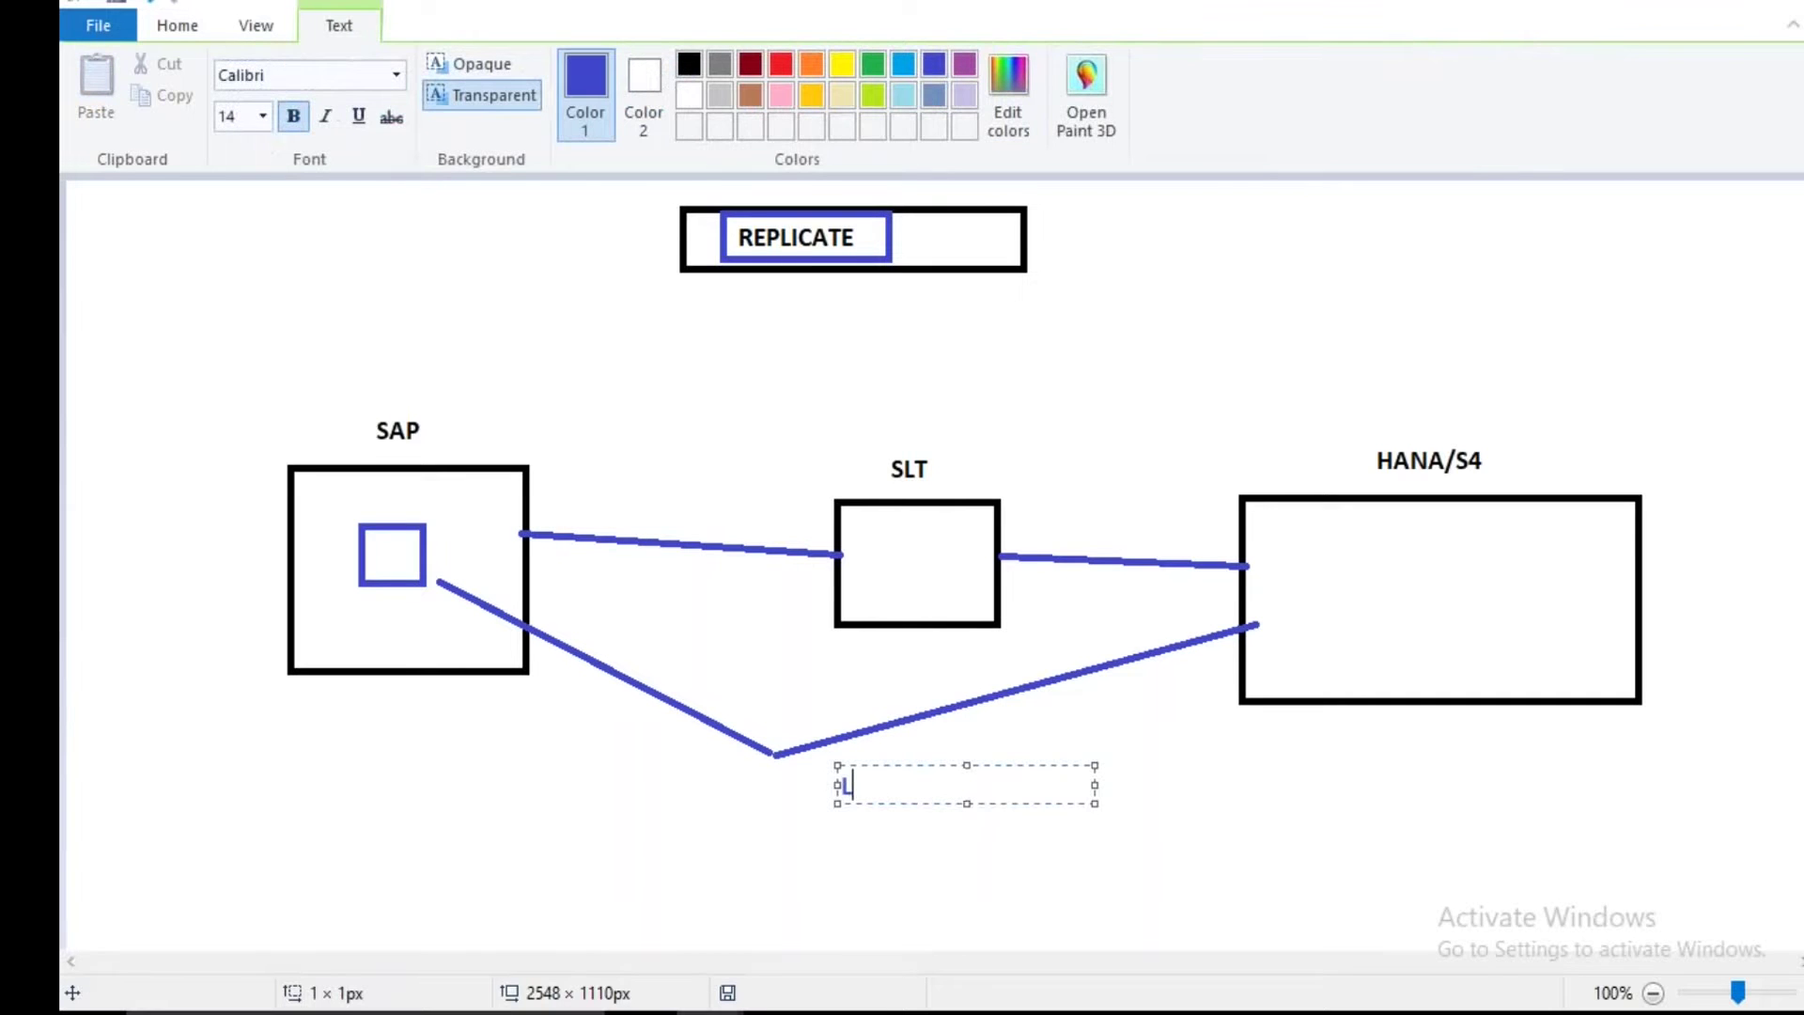
{"action": "type", "text": "OAD"}
{"action": "left_click", "coordinate": [672, 66]}
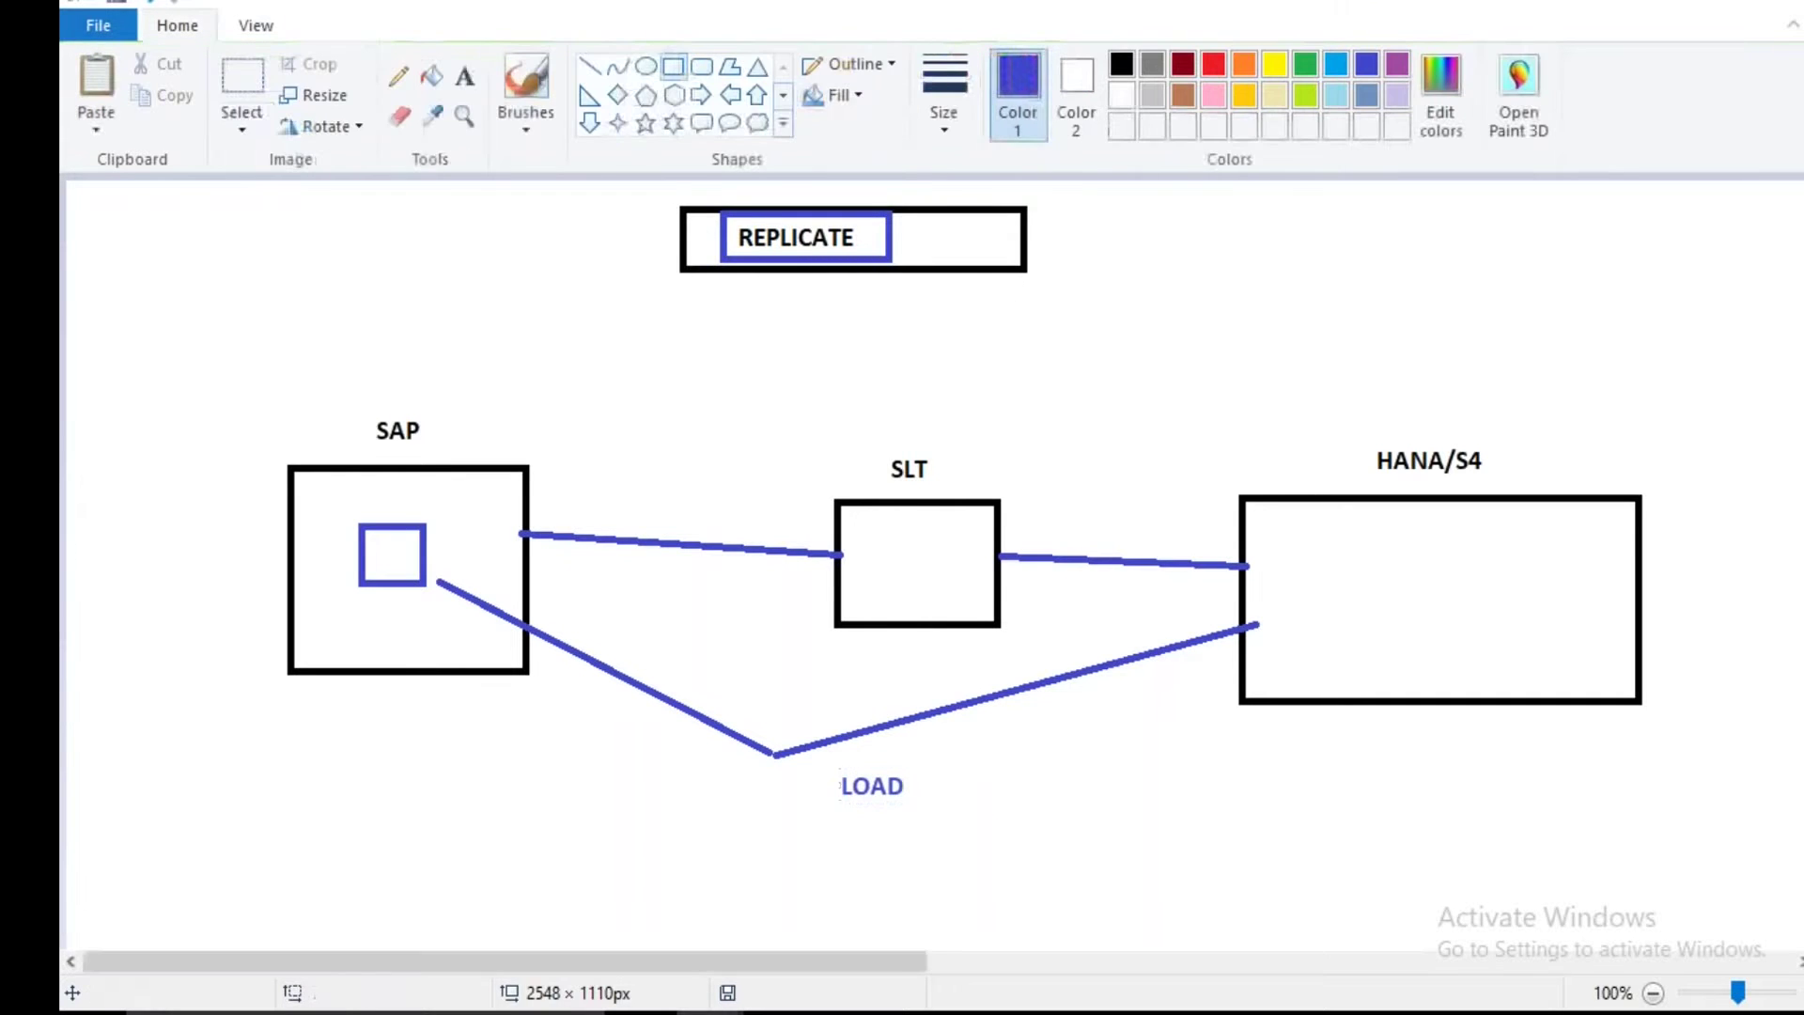
{"action": "left_click_drag", "start_coordinate": [822, 761], "coordinate": [934, 817]}
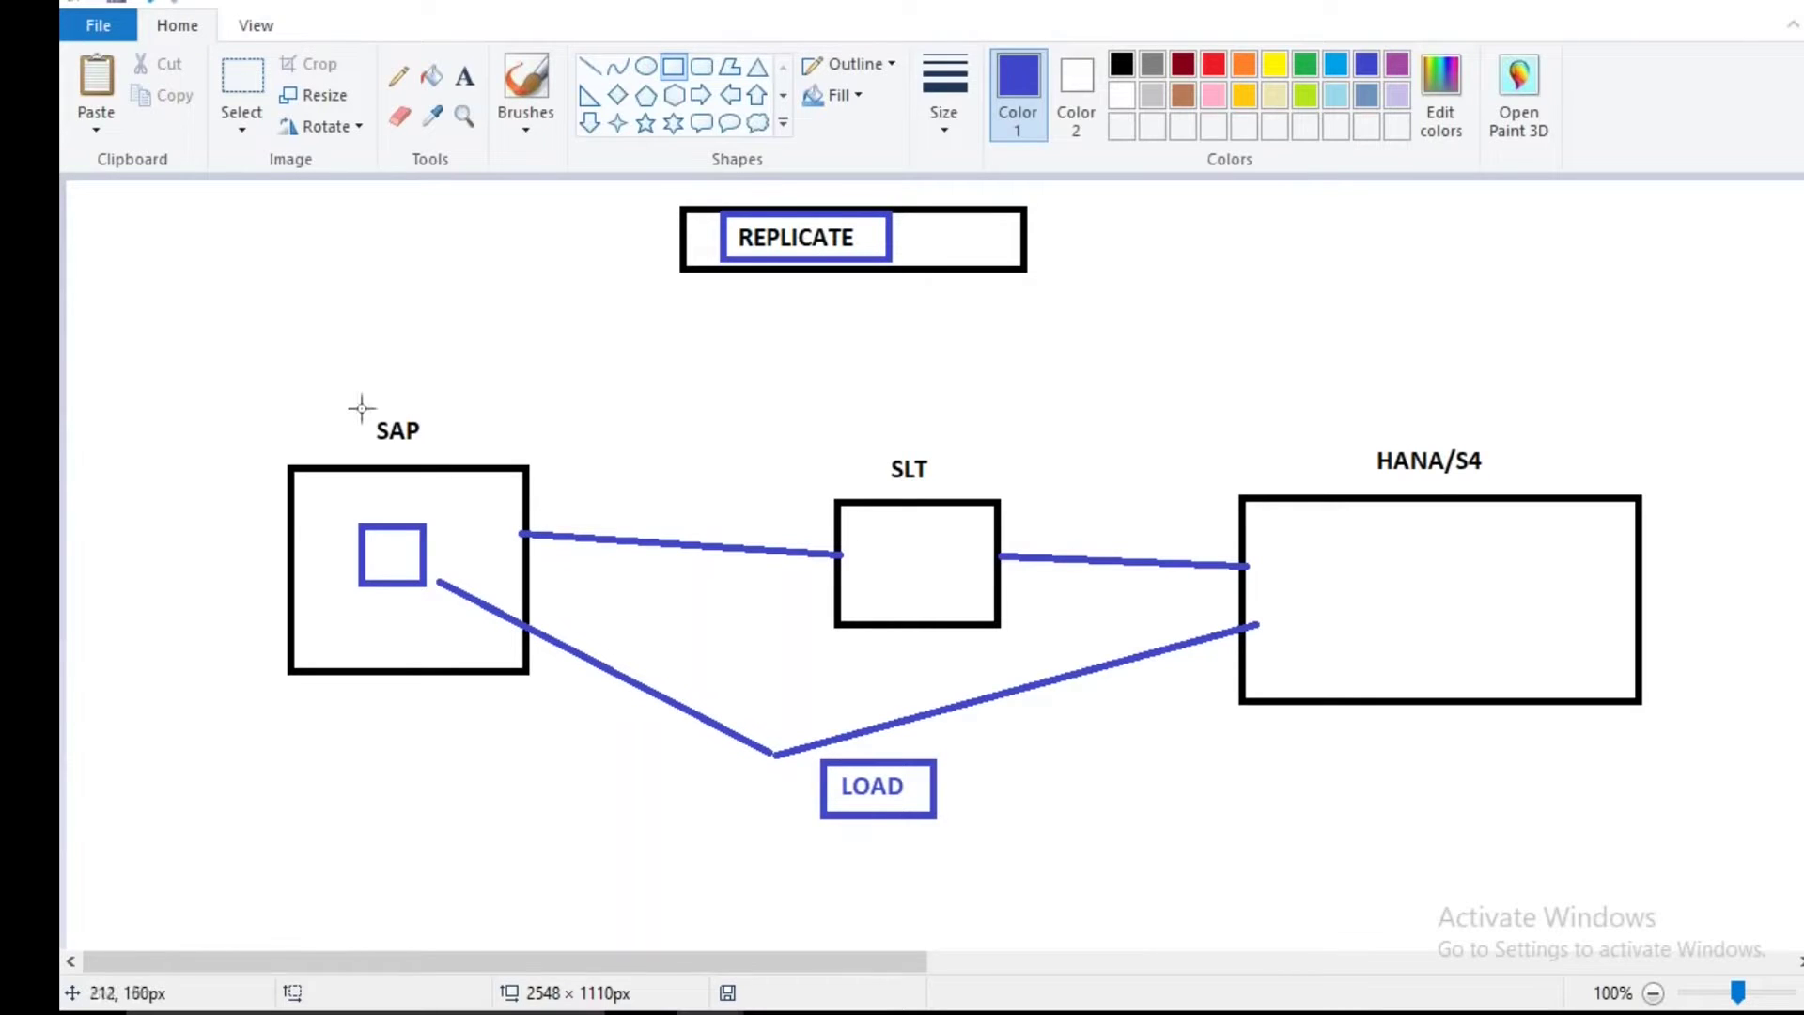
Draw blue rectangles around the SAP label, about 55 × 31 px, and the HANA/S4 label, about 100 × 39 px.
{"action": "left_click_drag", "start_coordinate": [361, 408], "coordinate": [439, 452]}
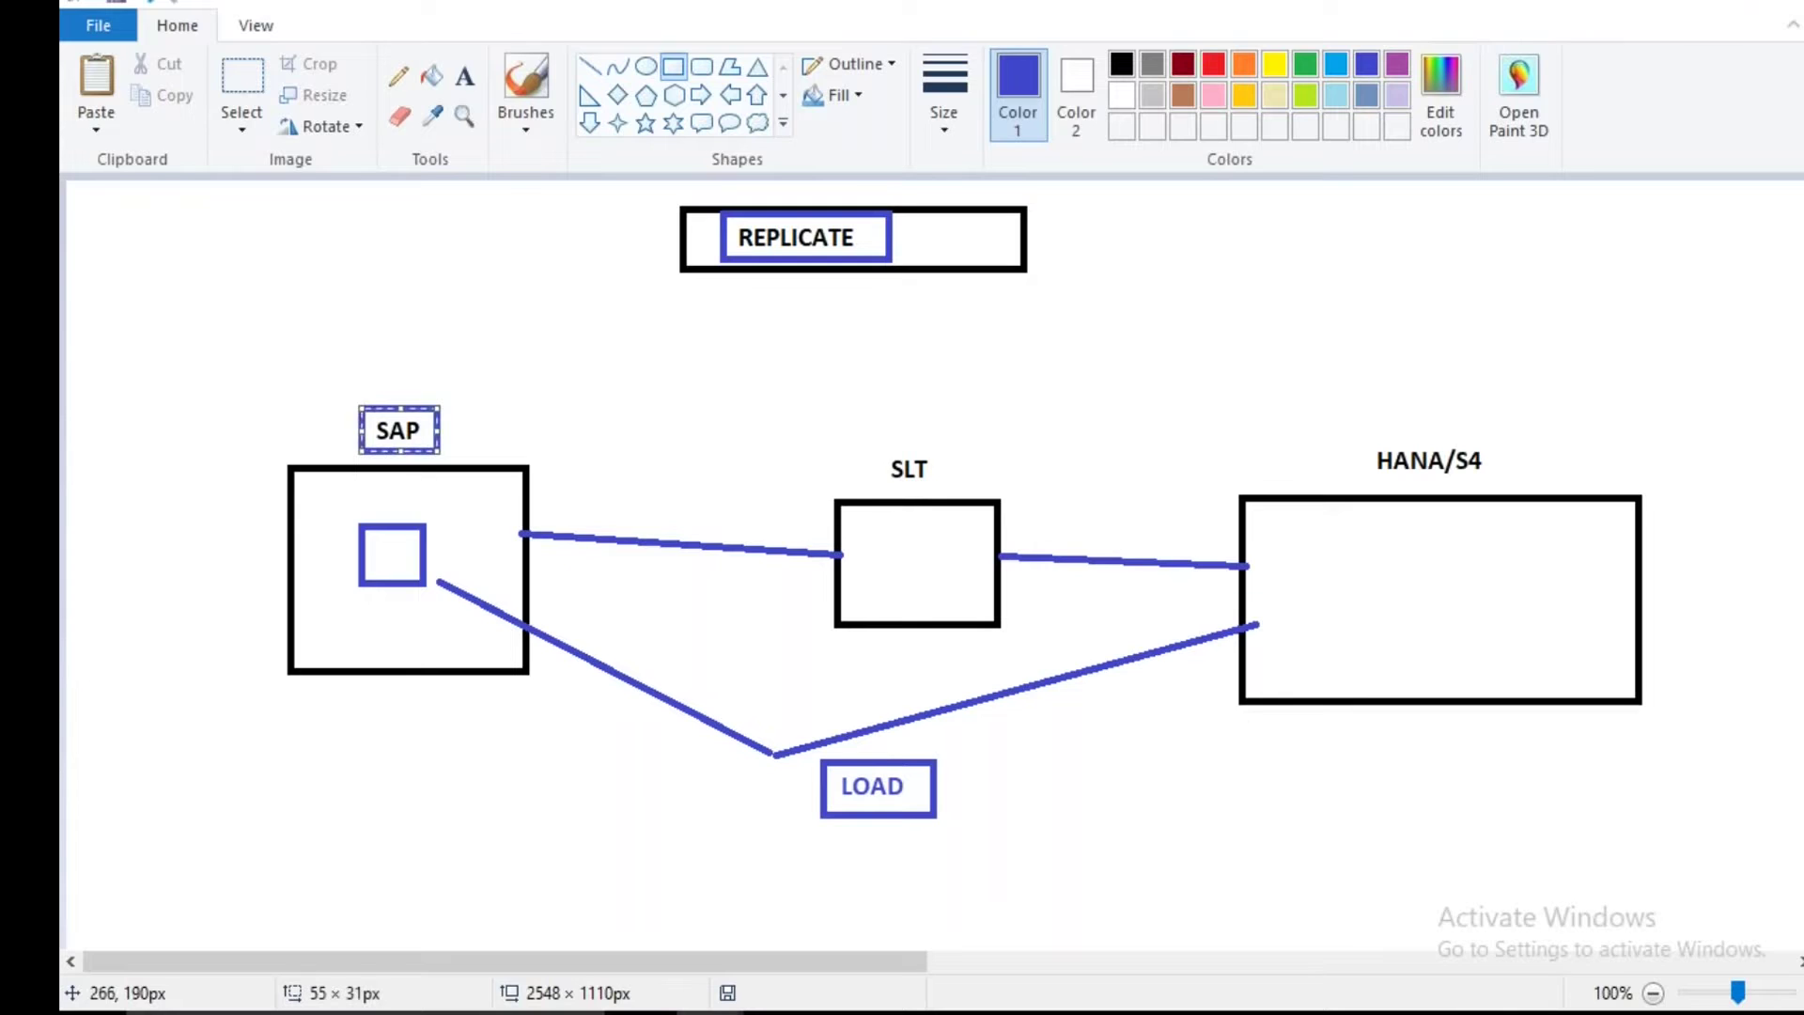
{"action": "left_click_drag", "start_coordinate": [1357, 430], "coordinate": [1498, 487]}
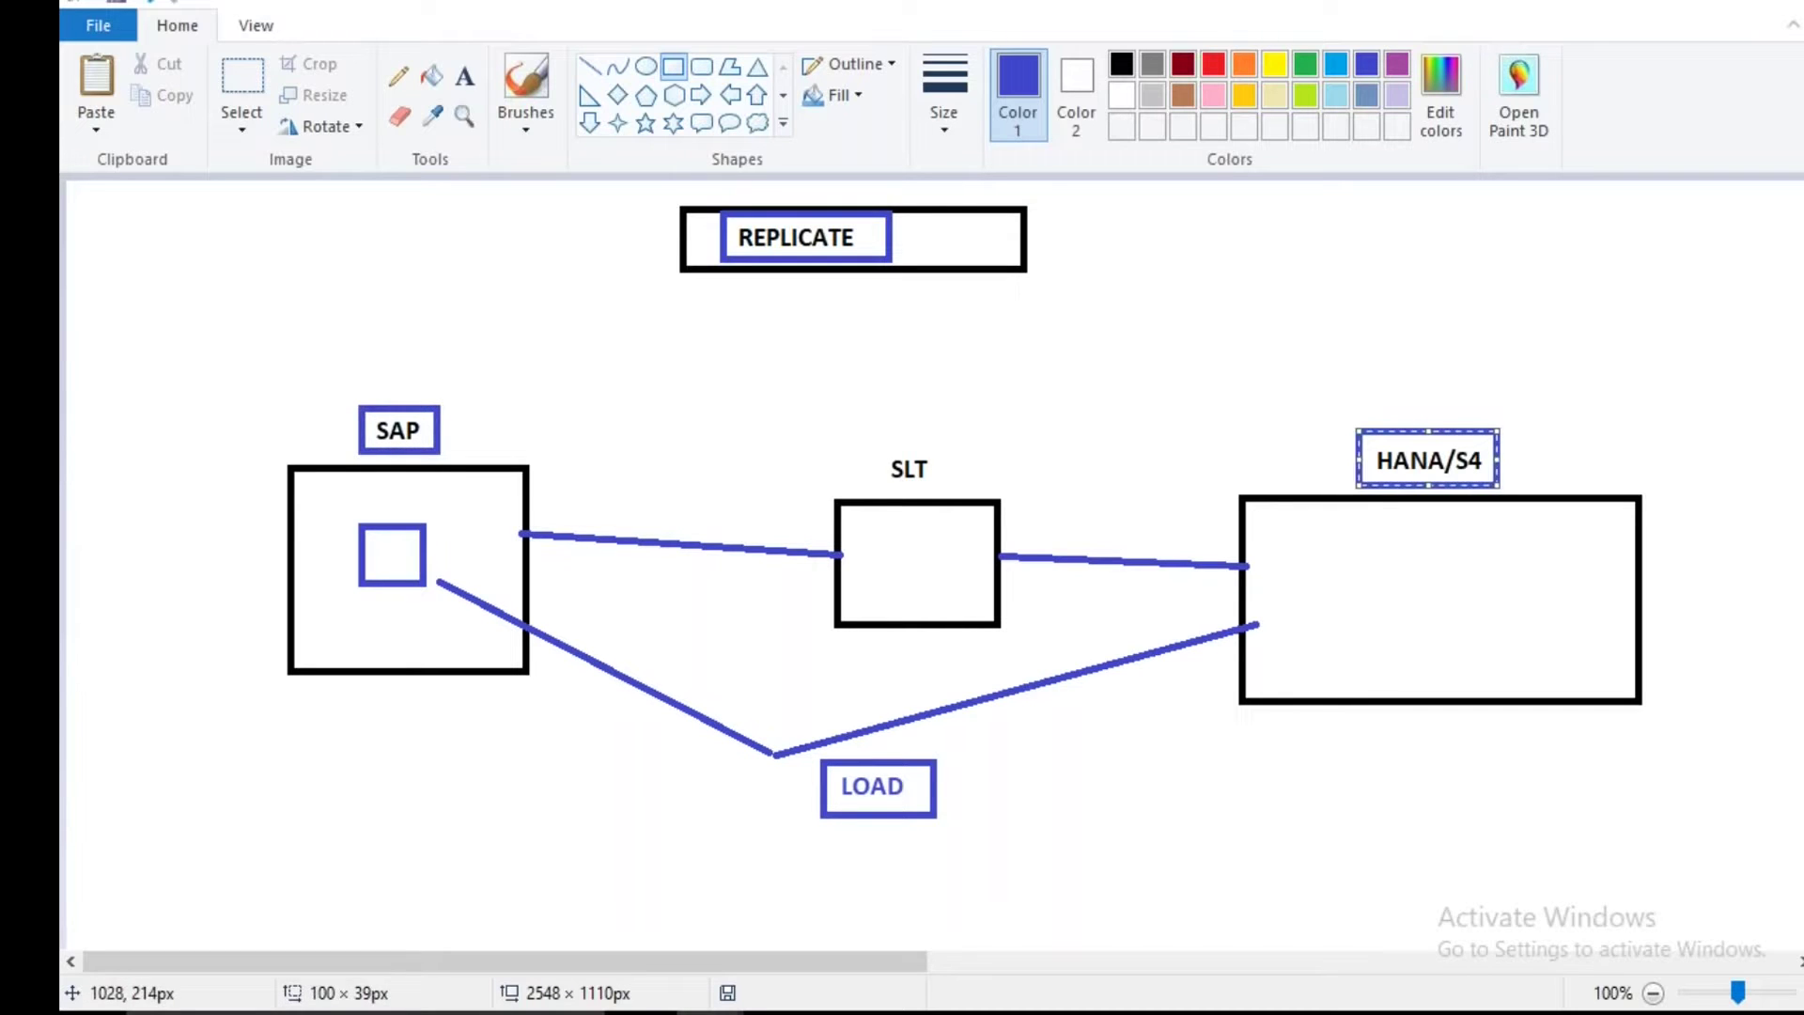
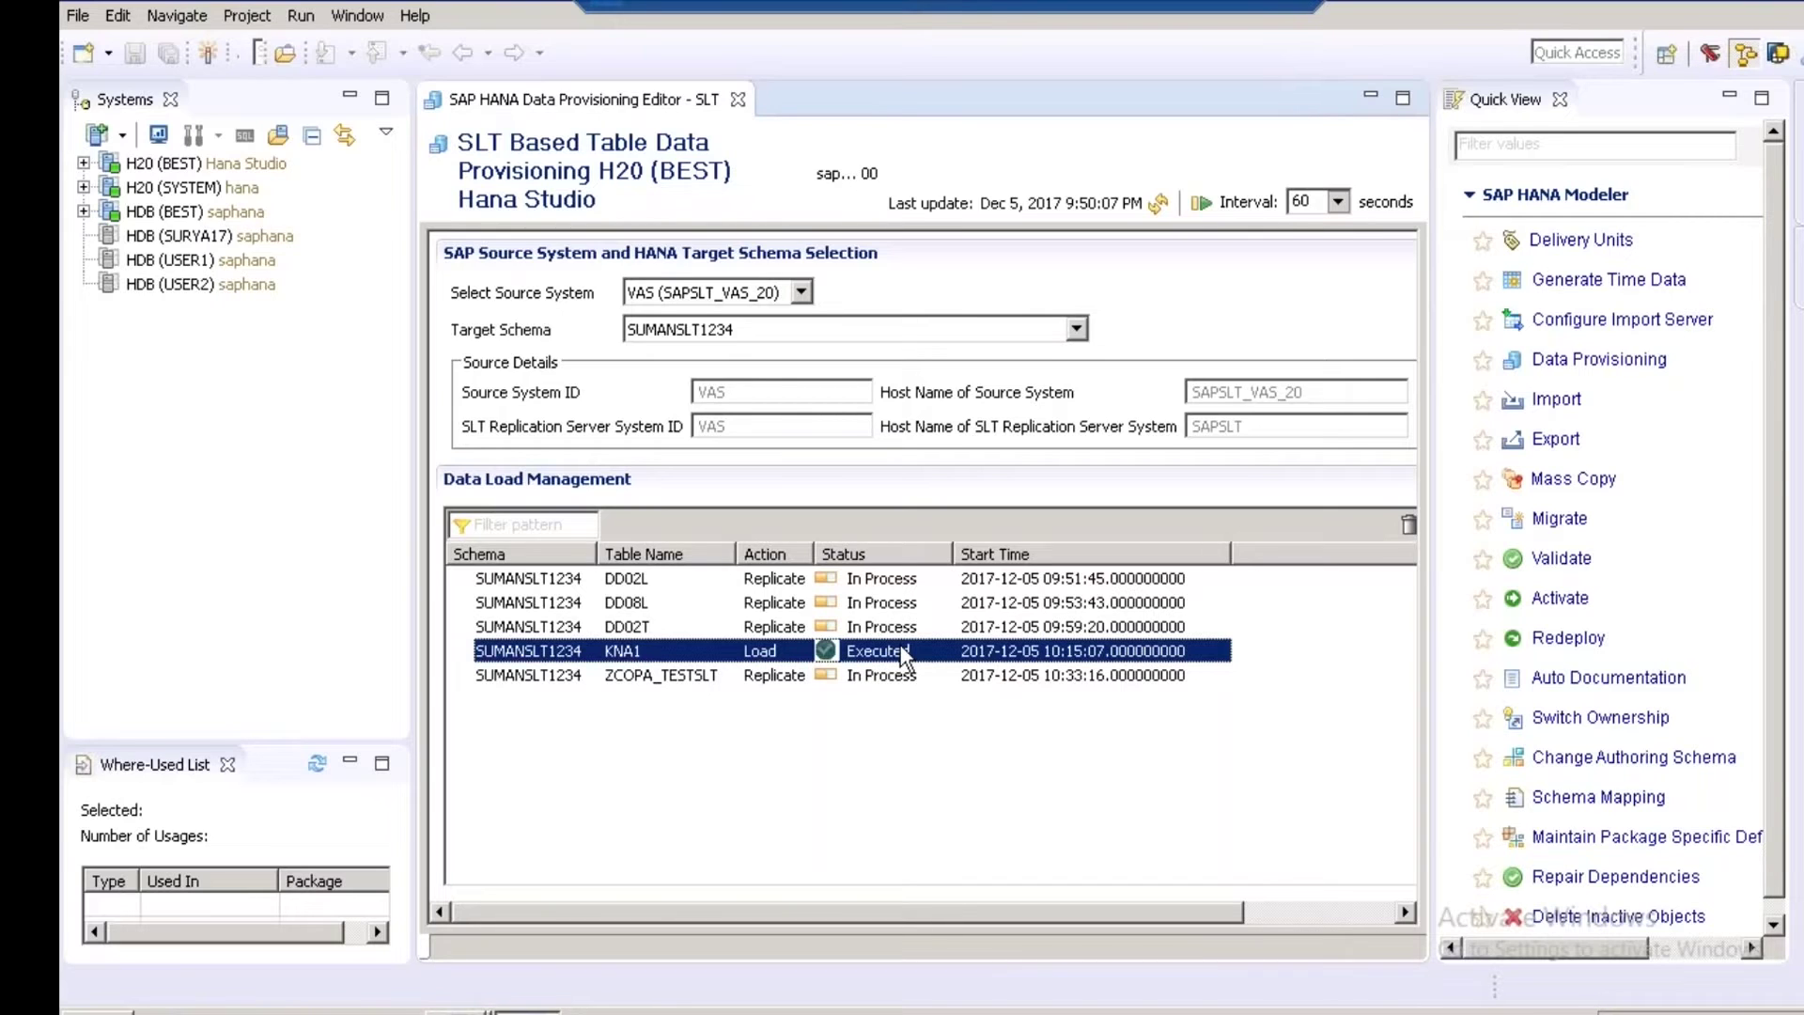
Switch to Paint and cut out the area holding the SOURCE and SAP labels and the SAP box with its 1M square.
{"action": "key", "text": "alt+Tab"}
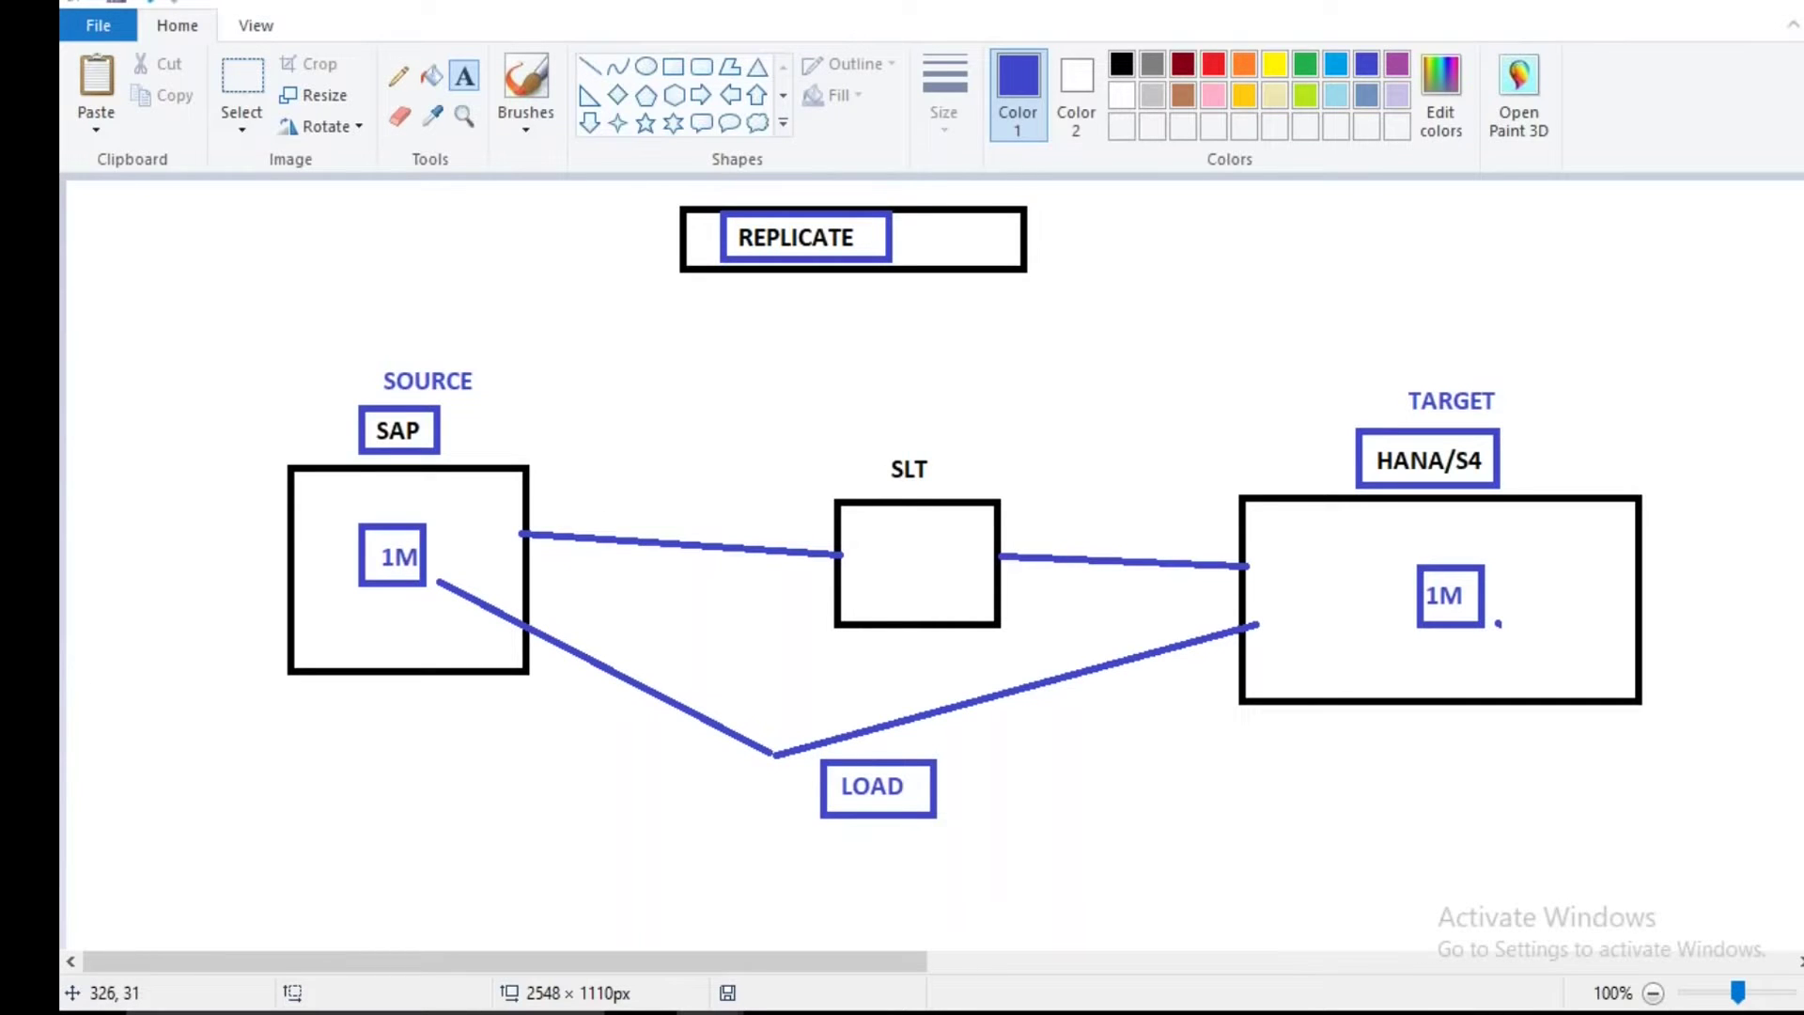
{"action": "left_click", "coordinate": [257, 82]}
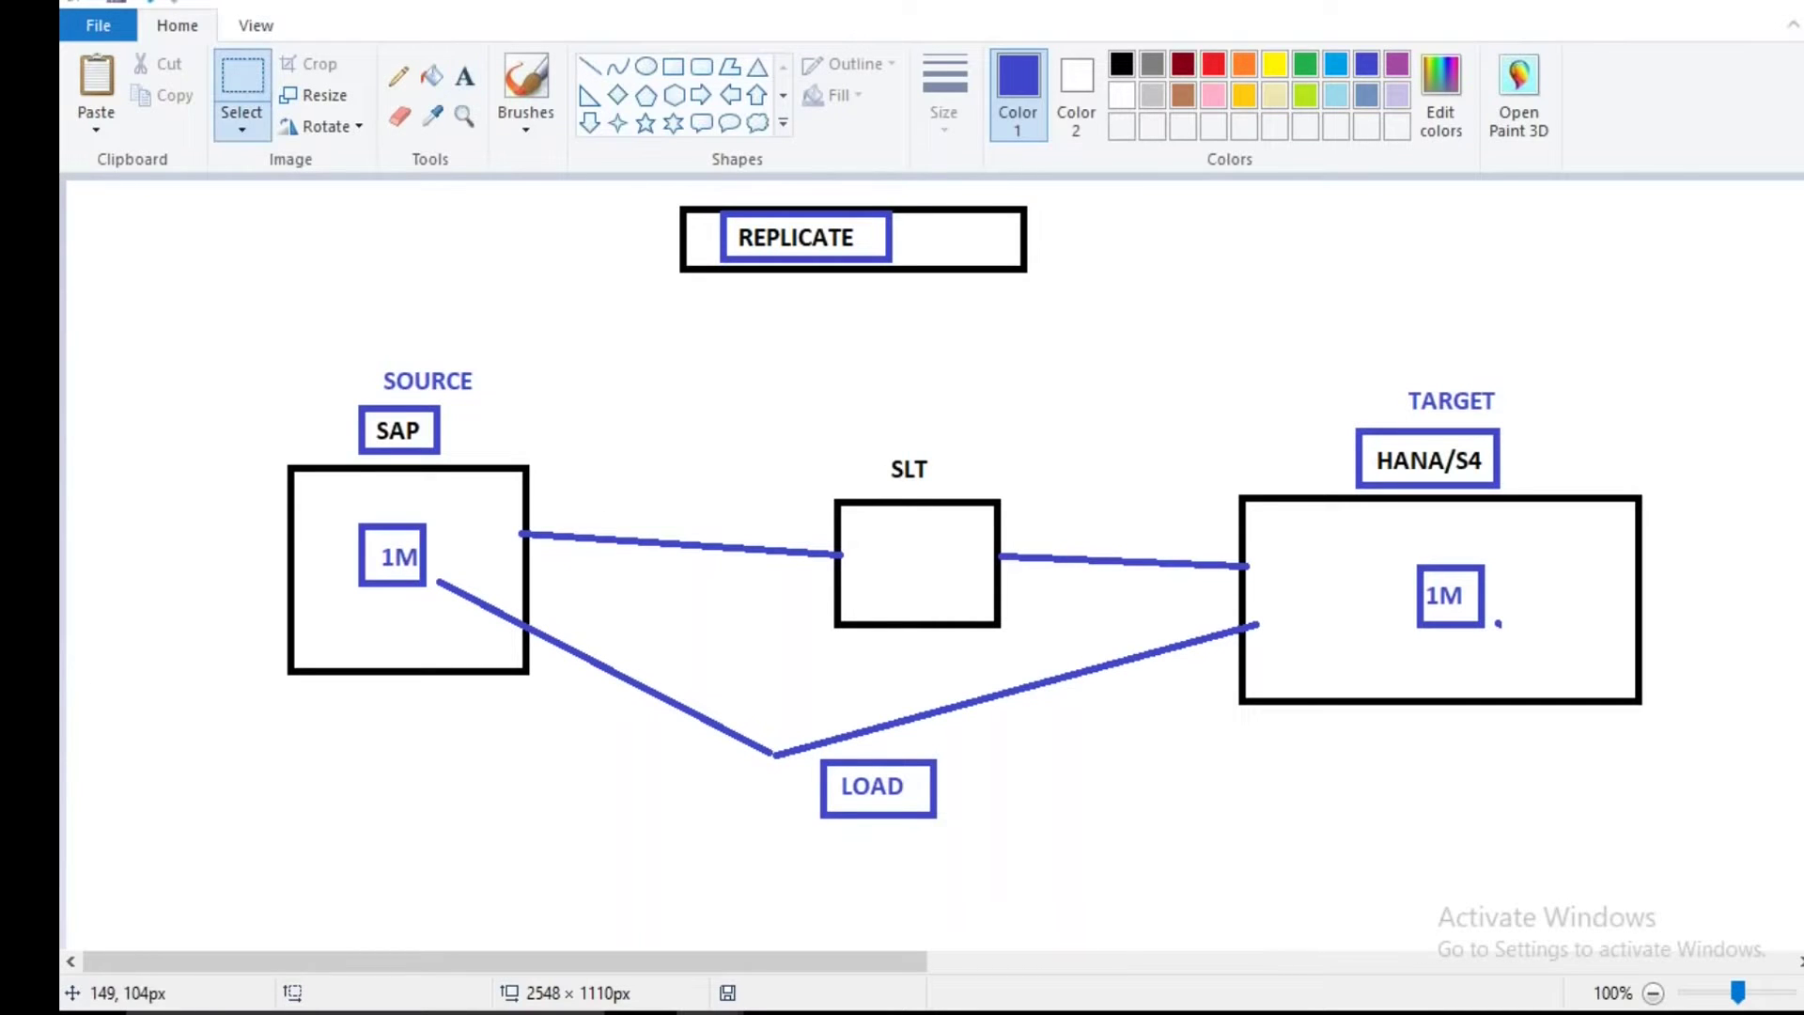
{"action": "left_click_drag", "start_coordinate": [272, 329], "coordinate": [561, 798]}
{"action": "right_click", "coordinate": [434, 534]}
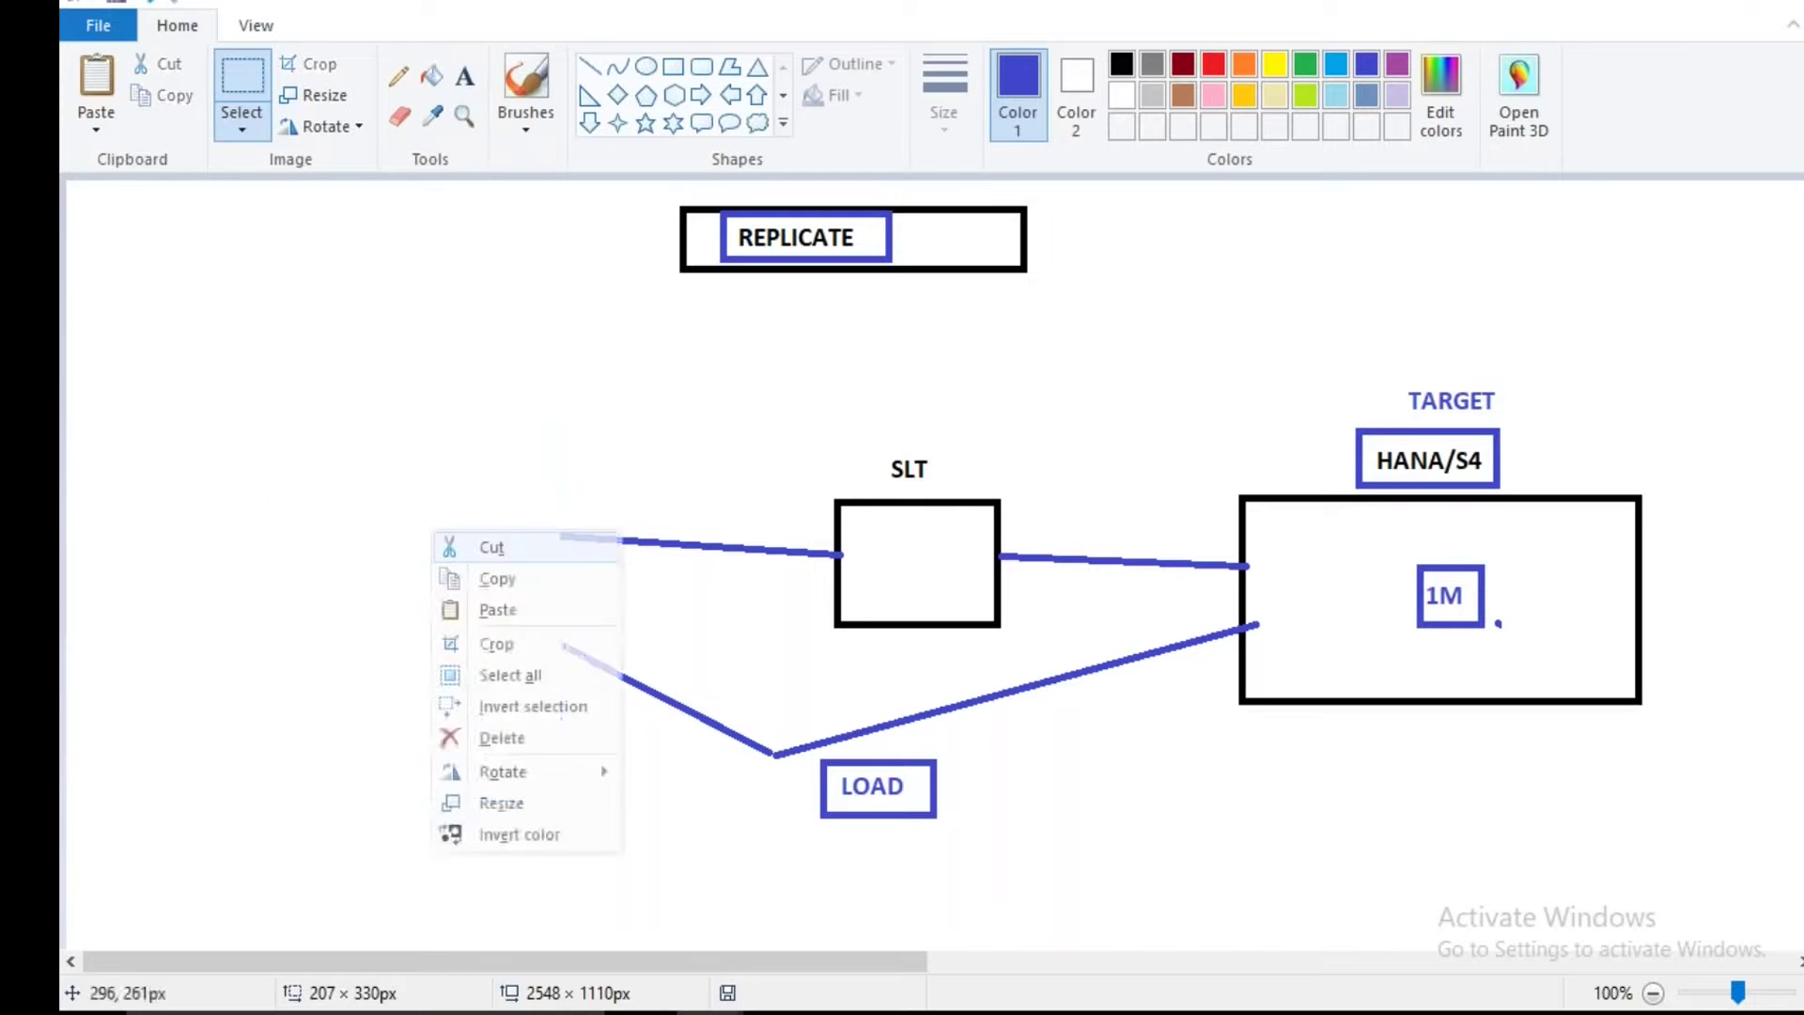
{"action": "left_click", "coordinate": [483, 549]}
Draw a tall blue rectangle about 265 × 414 px in the cleared area and label it SAP above.
{"action": "left_click", "coordinate": [673, 66]}
{"action": "mouse_move", "coordinate": [192, 335]}
{"action": "left_mouse_down"}
{"action": "mouse_move", "coordinate": [557, 770]}
{"action": "mouse_move", "coordinate": [561, 921]}
{"action": "left_mouse_up"}
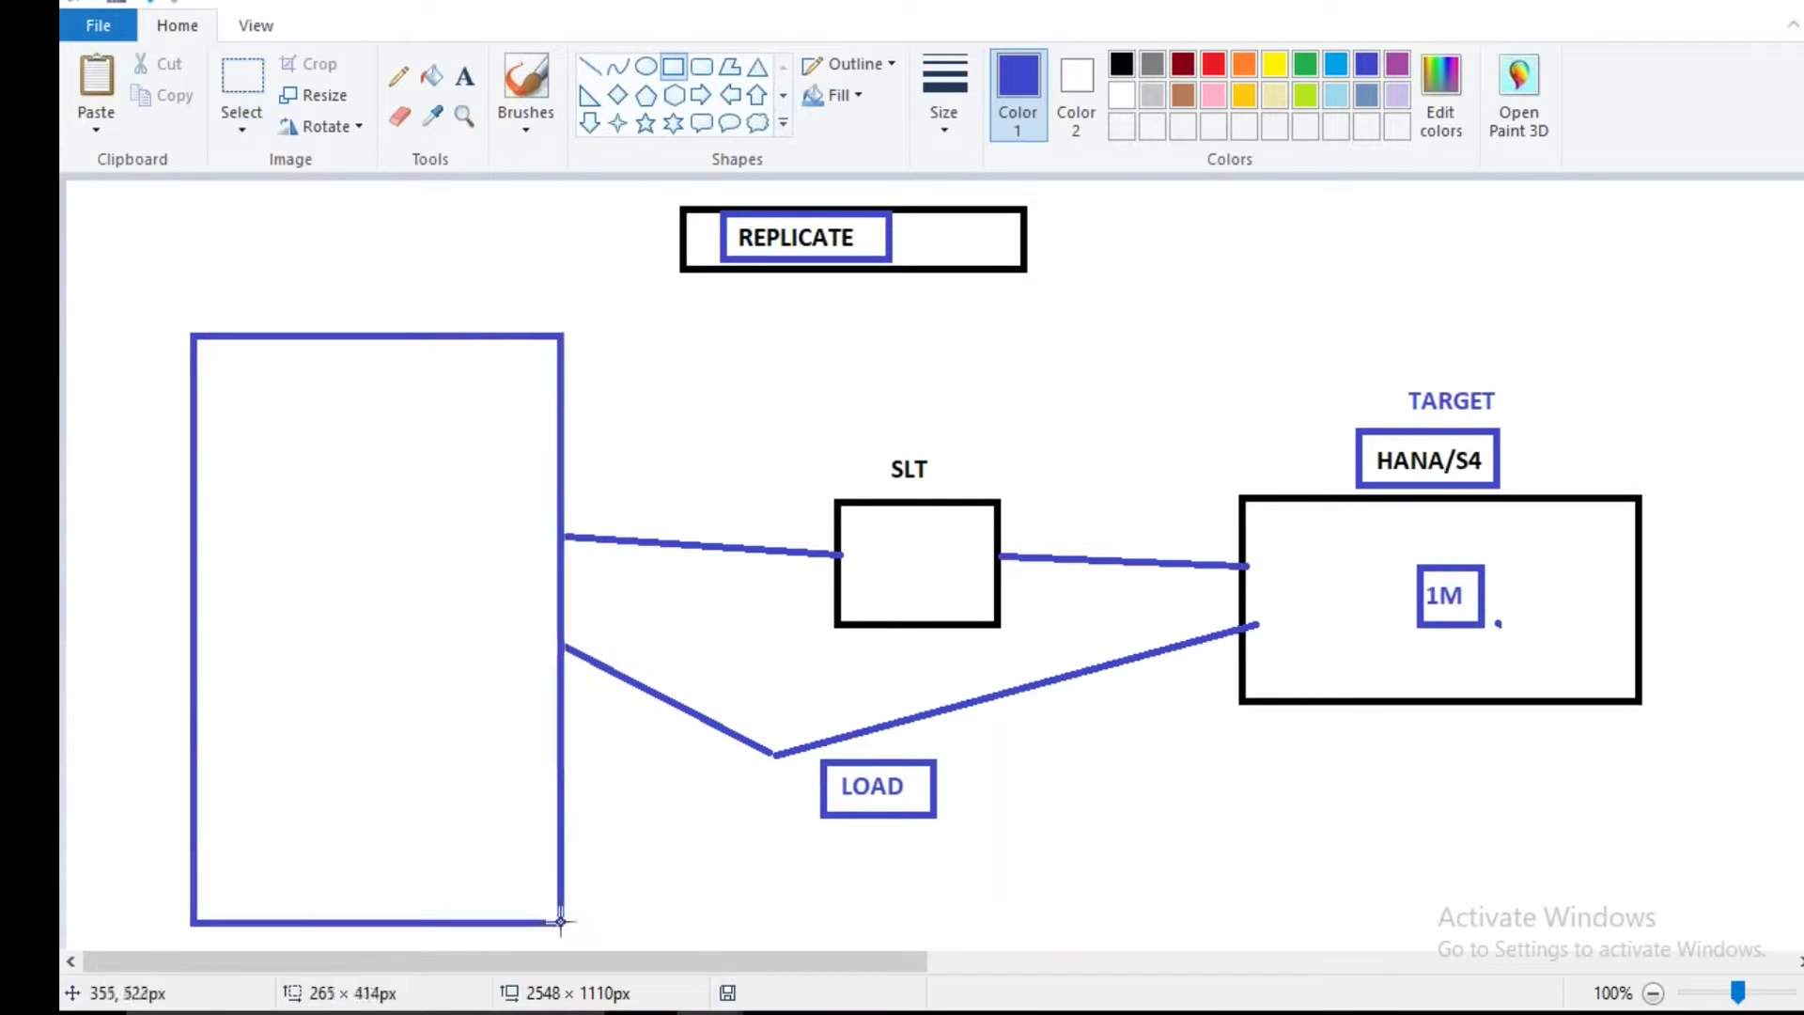
{"action": "left_click", "coordinate": [464, 76]}
{"action": "left_click", "coordinate": [304, 272]}
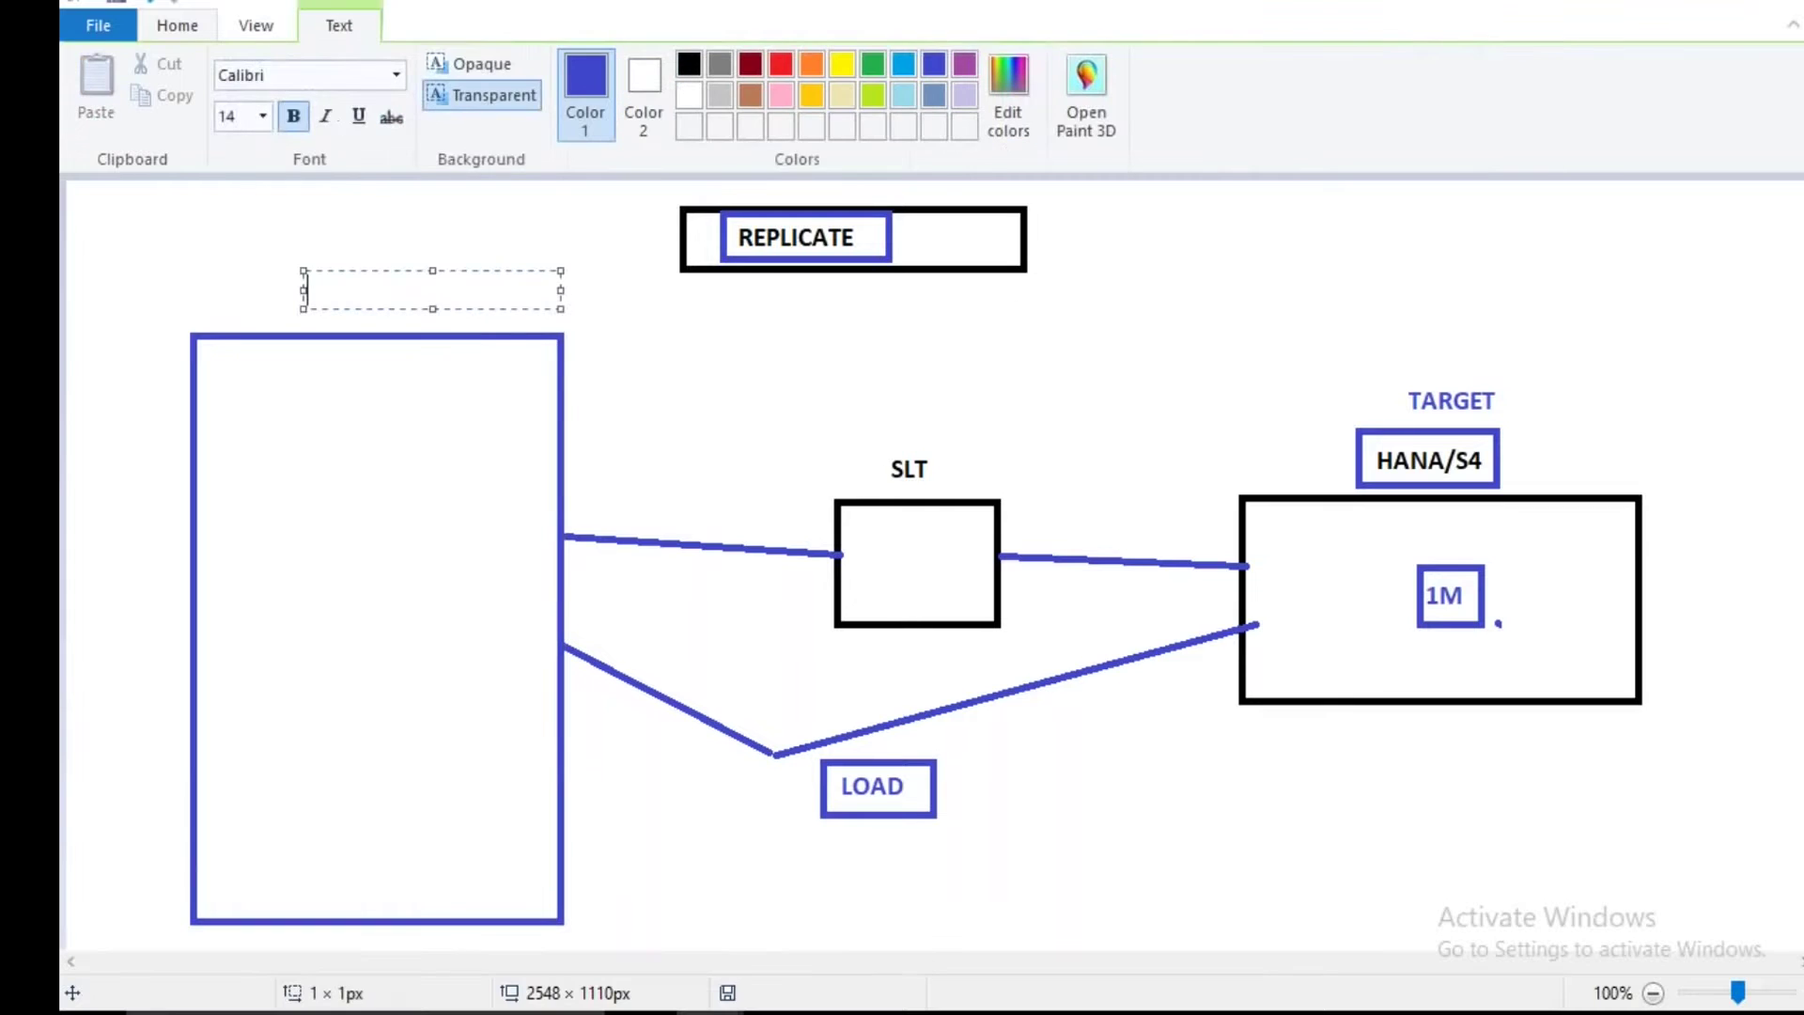
{"action": "type", "text": "SAP"}
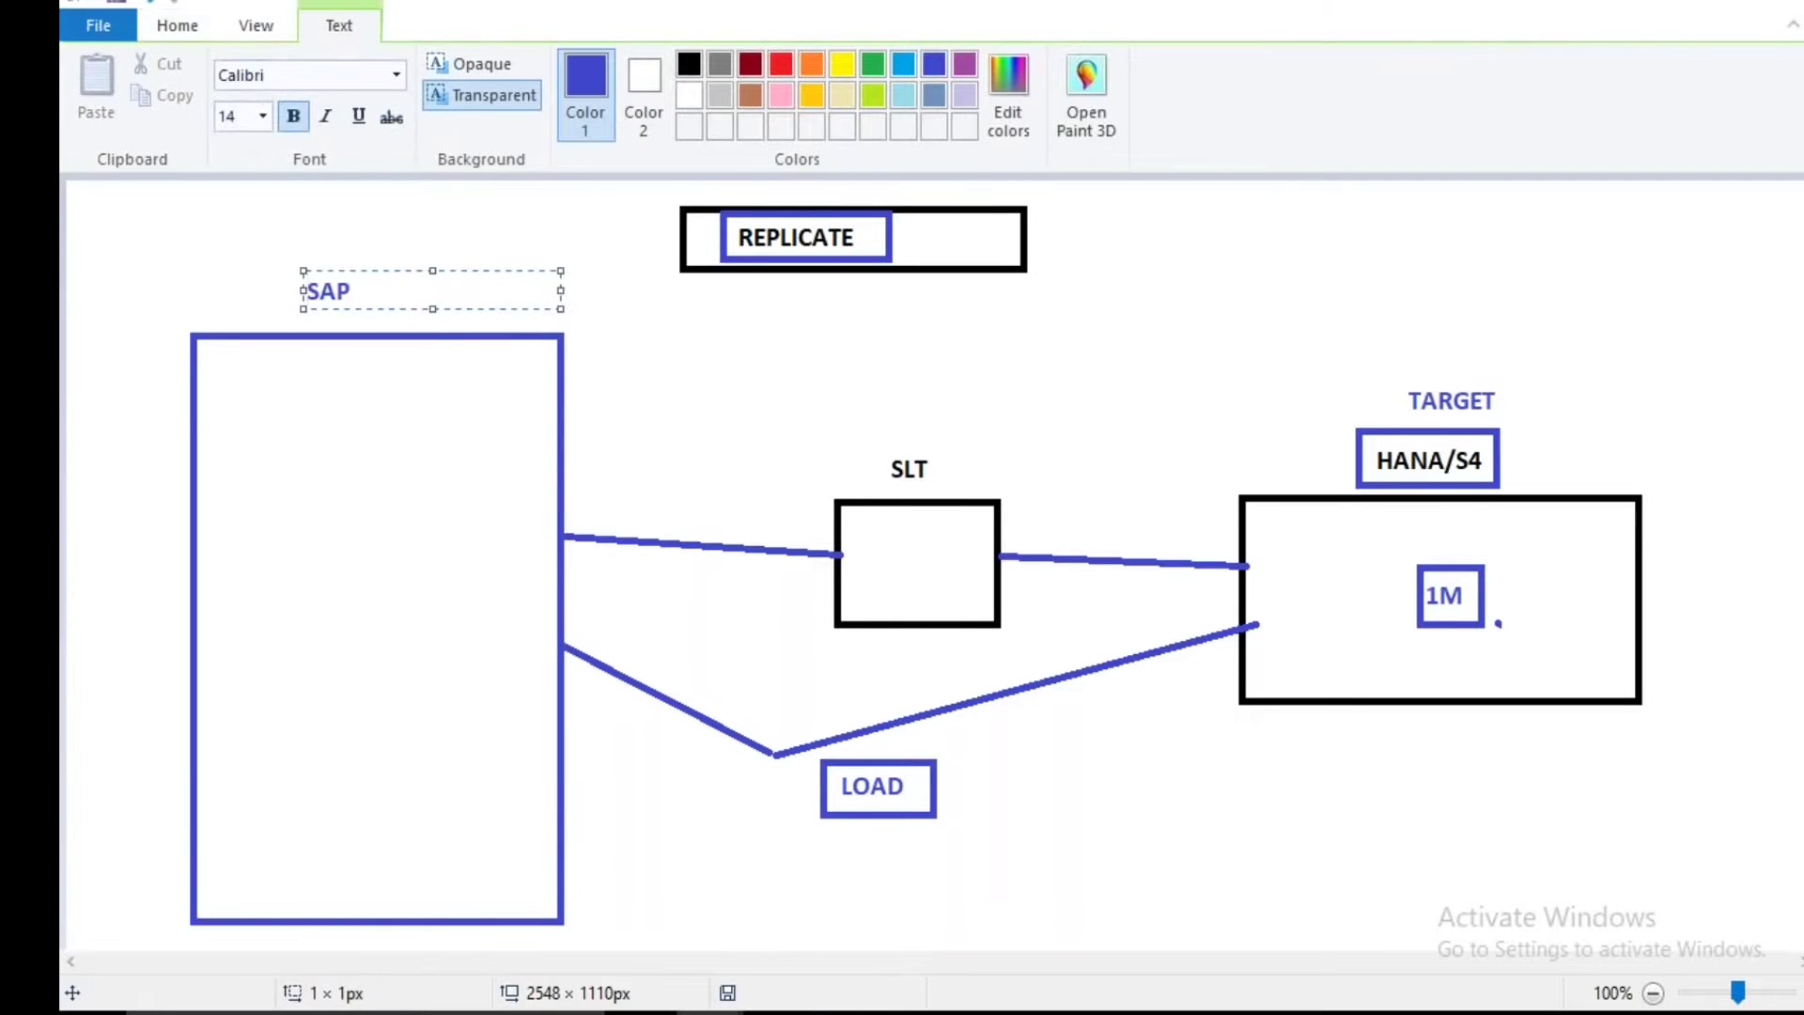
{"action": "left_click", "coordinate": [551, 322]}
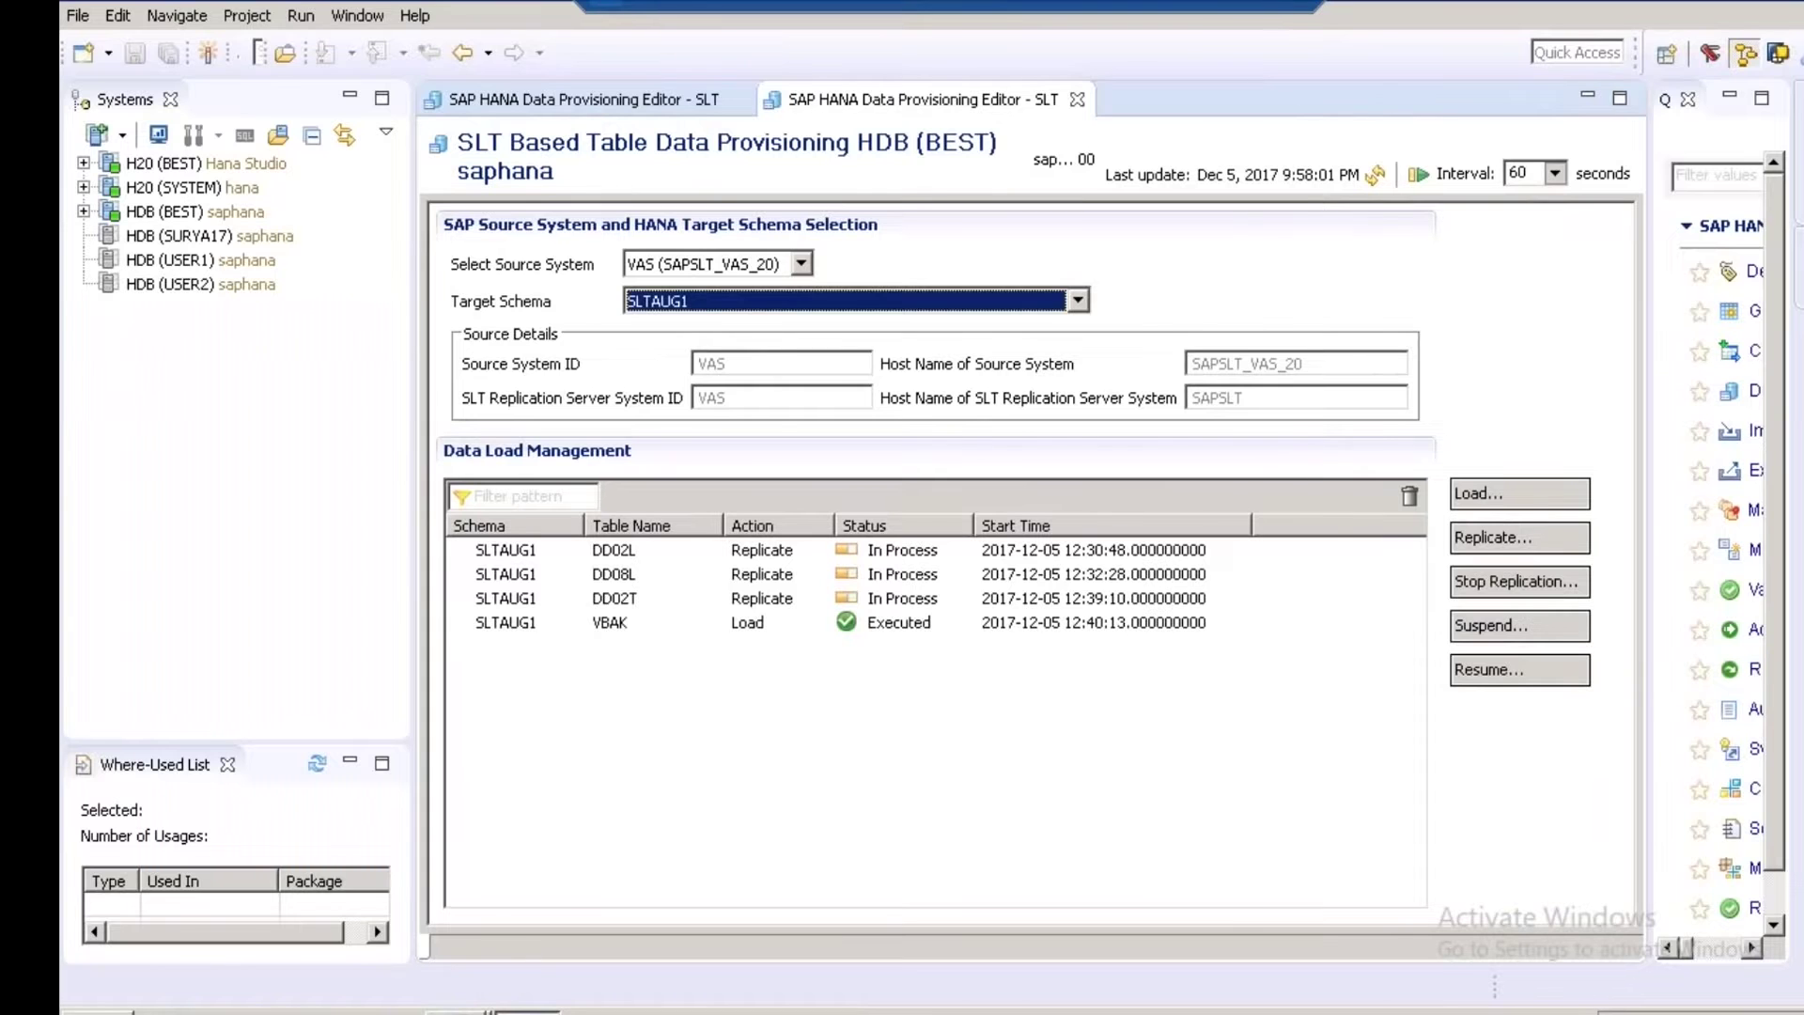
In SAP HANA Studio, search the replicate request's source tables for ZCOPA_TABLE.
{"action": "left_click_drag", "start_coordinate": [417, 437], "coordinate": [365, 437]}
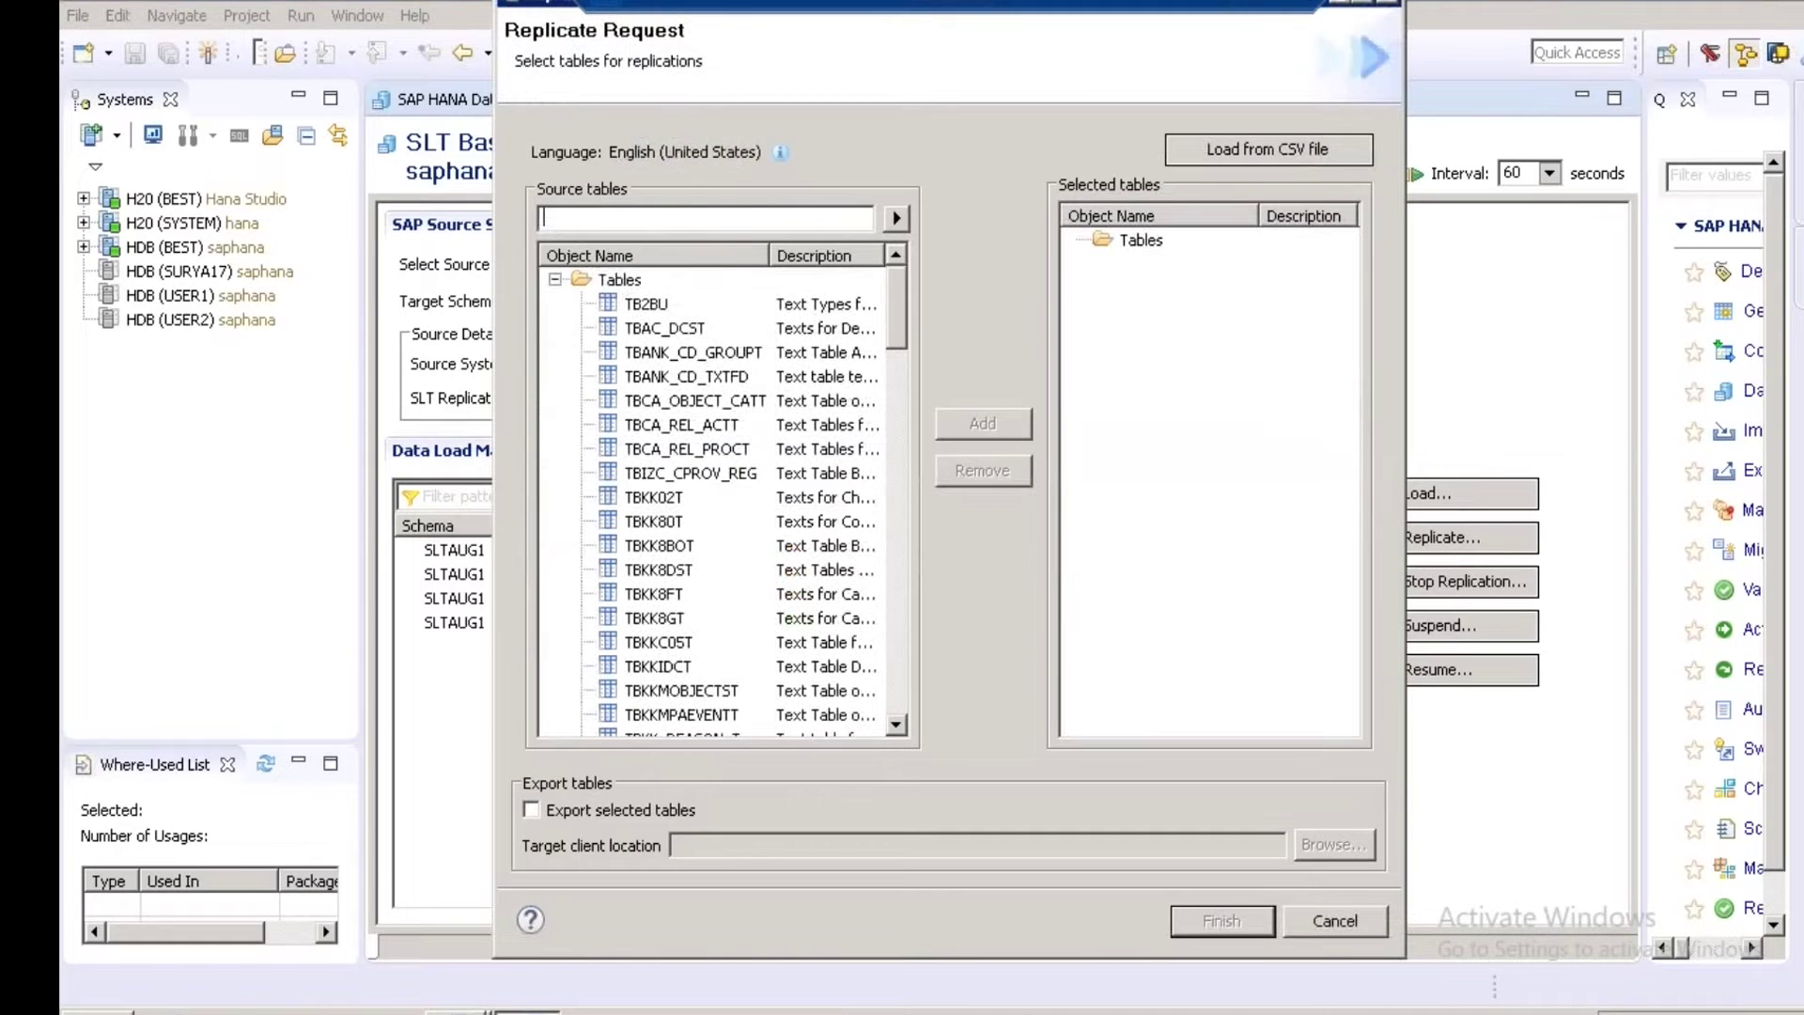
{"action": "type", "text": "ZCOPA_TABLE"}
{"action": "key", "text": "Return"}
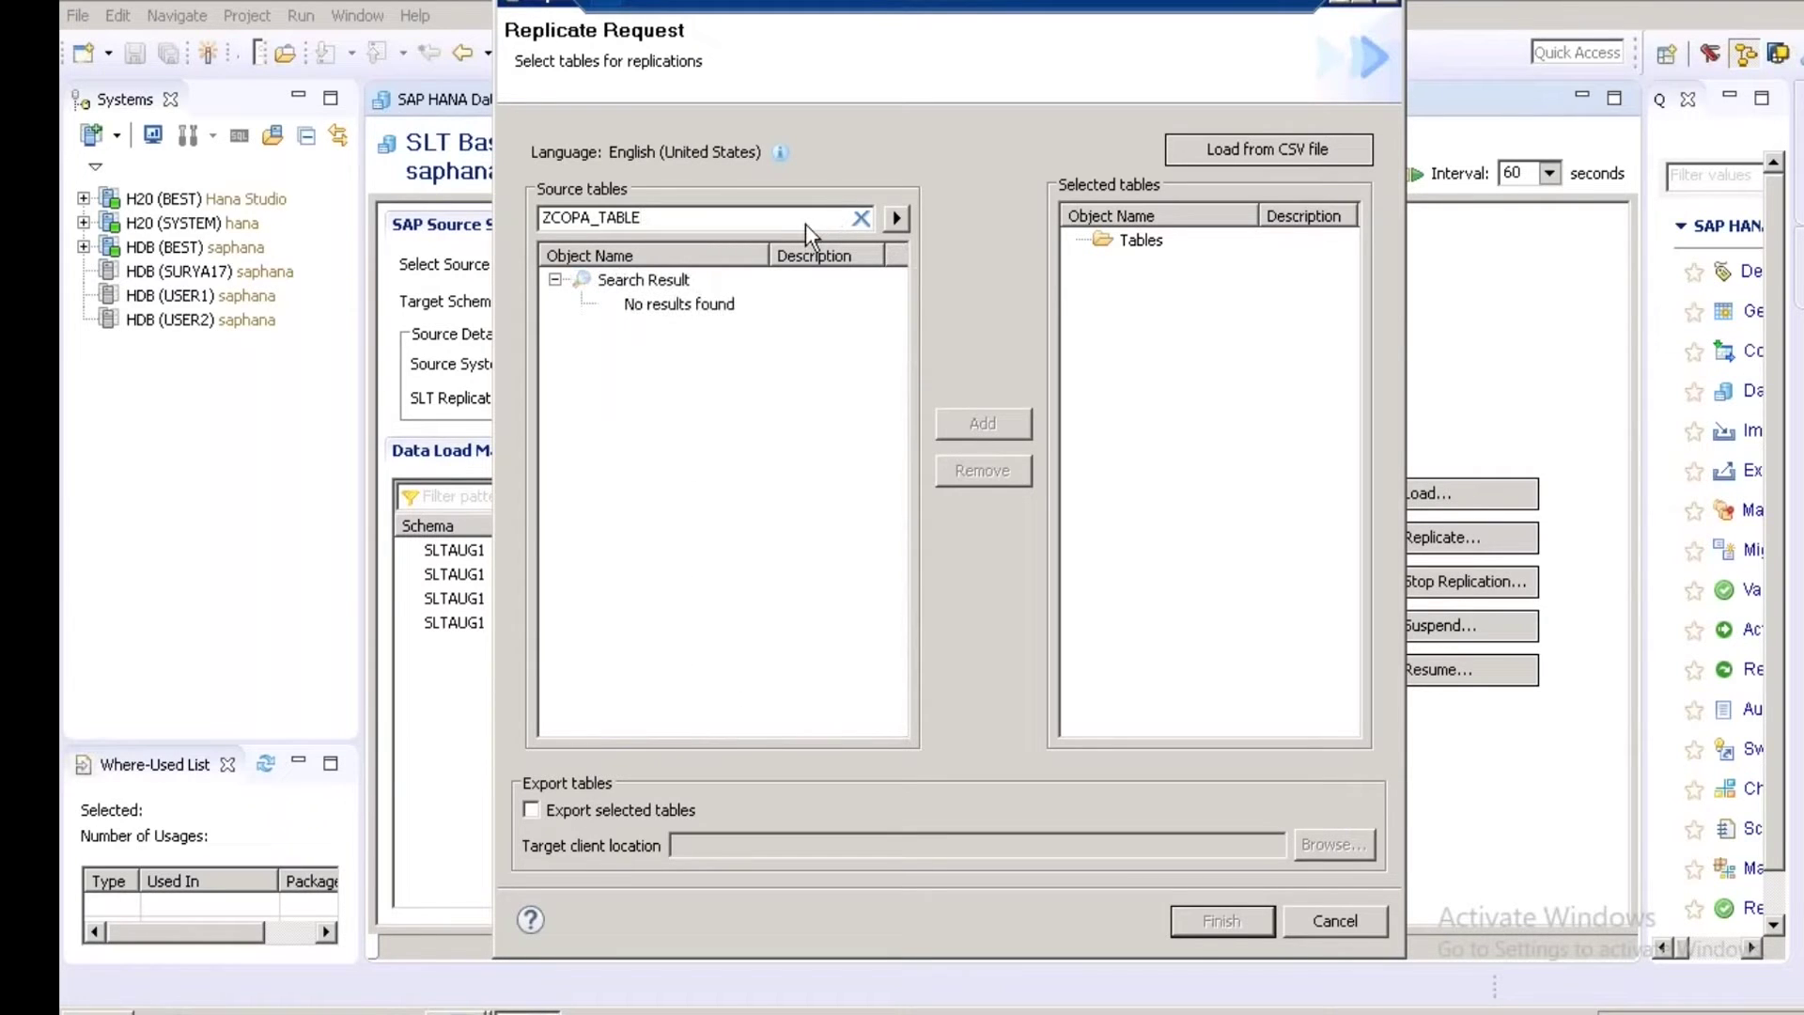
Shorten the source table search term to ZCOPA and run the search again.
{"action": "key", "text": "BackSpace"}
{"action": "key", "text": "BackSpace"}
{"action": "key", "text": "BackSpace"}
{"action": "key", "text": "BackSpace"}
{"action": "key", "text": "BackSpace"}
{"action": "key", "text": "BackSpace"}
{"action": "left_click", "coordinate": [897, 226]}
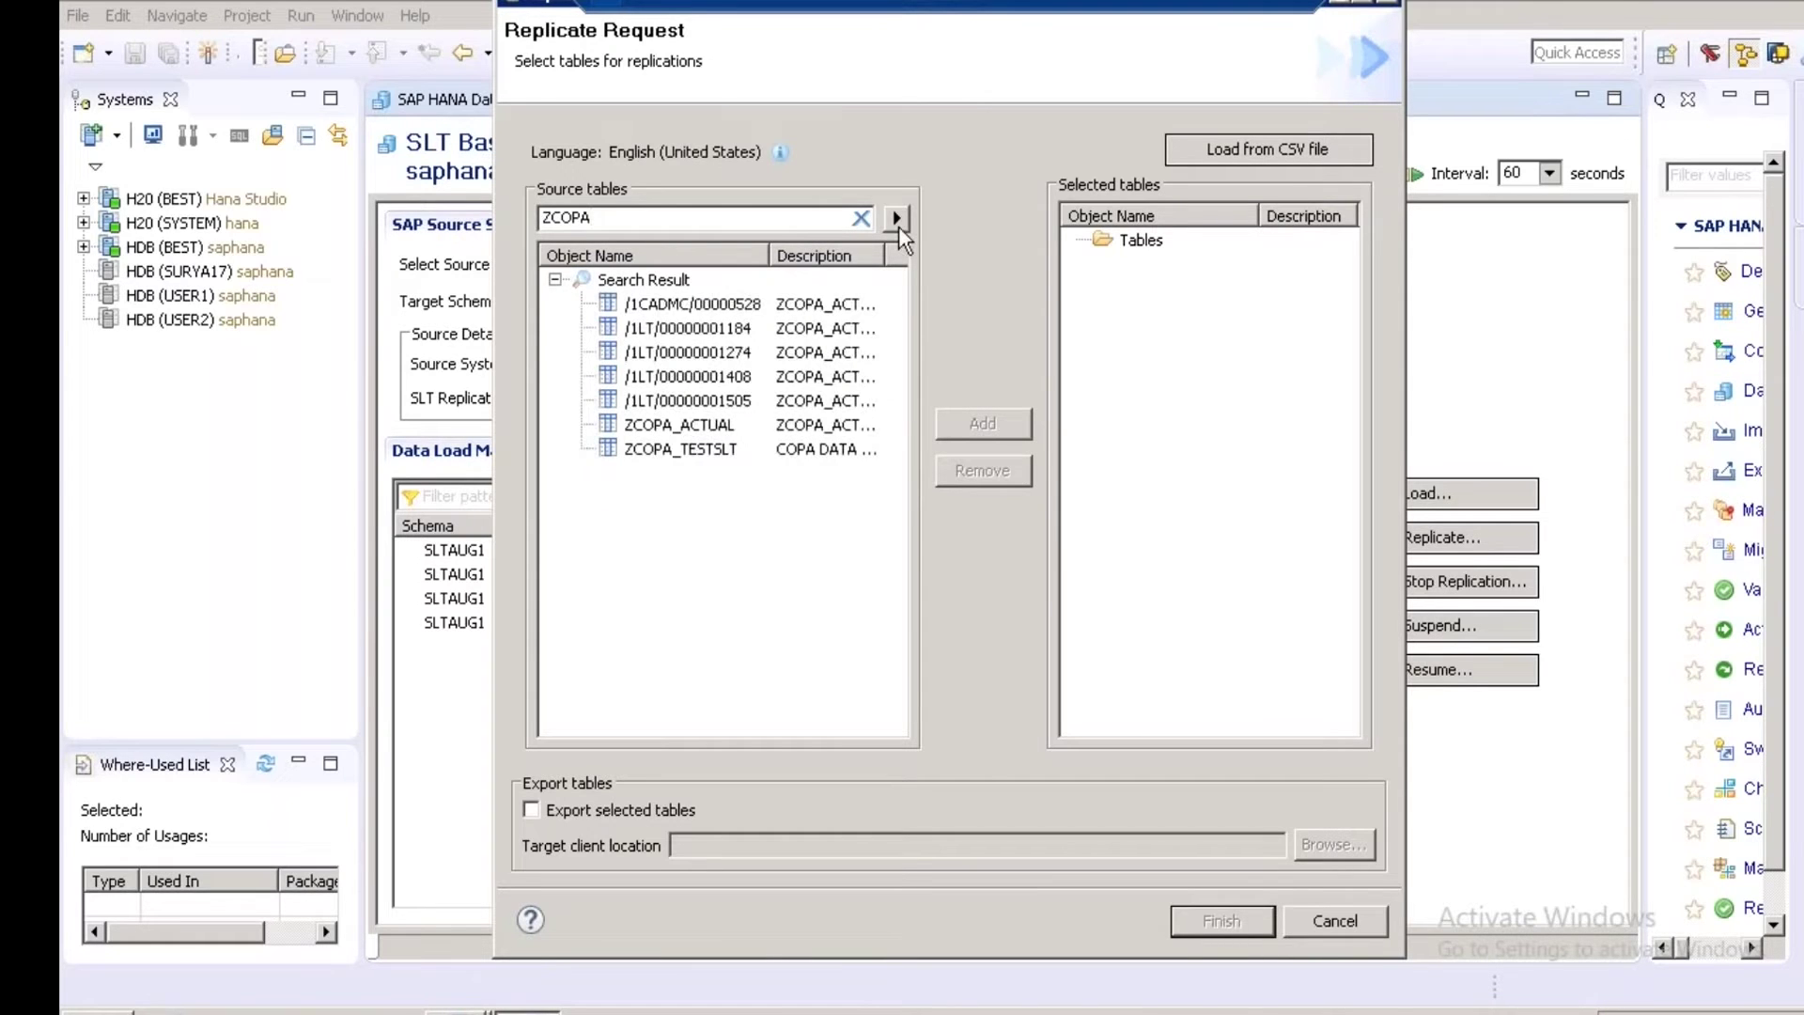
Add ZCOPA_ACTUAL to the selected tables, submit the replicate request, and refresh the data load list.
{"action": "left_click", "coordinate": [678, 432]}
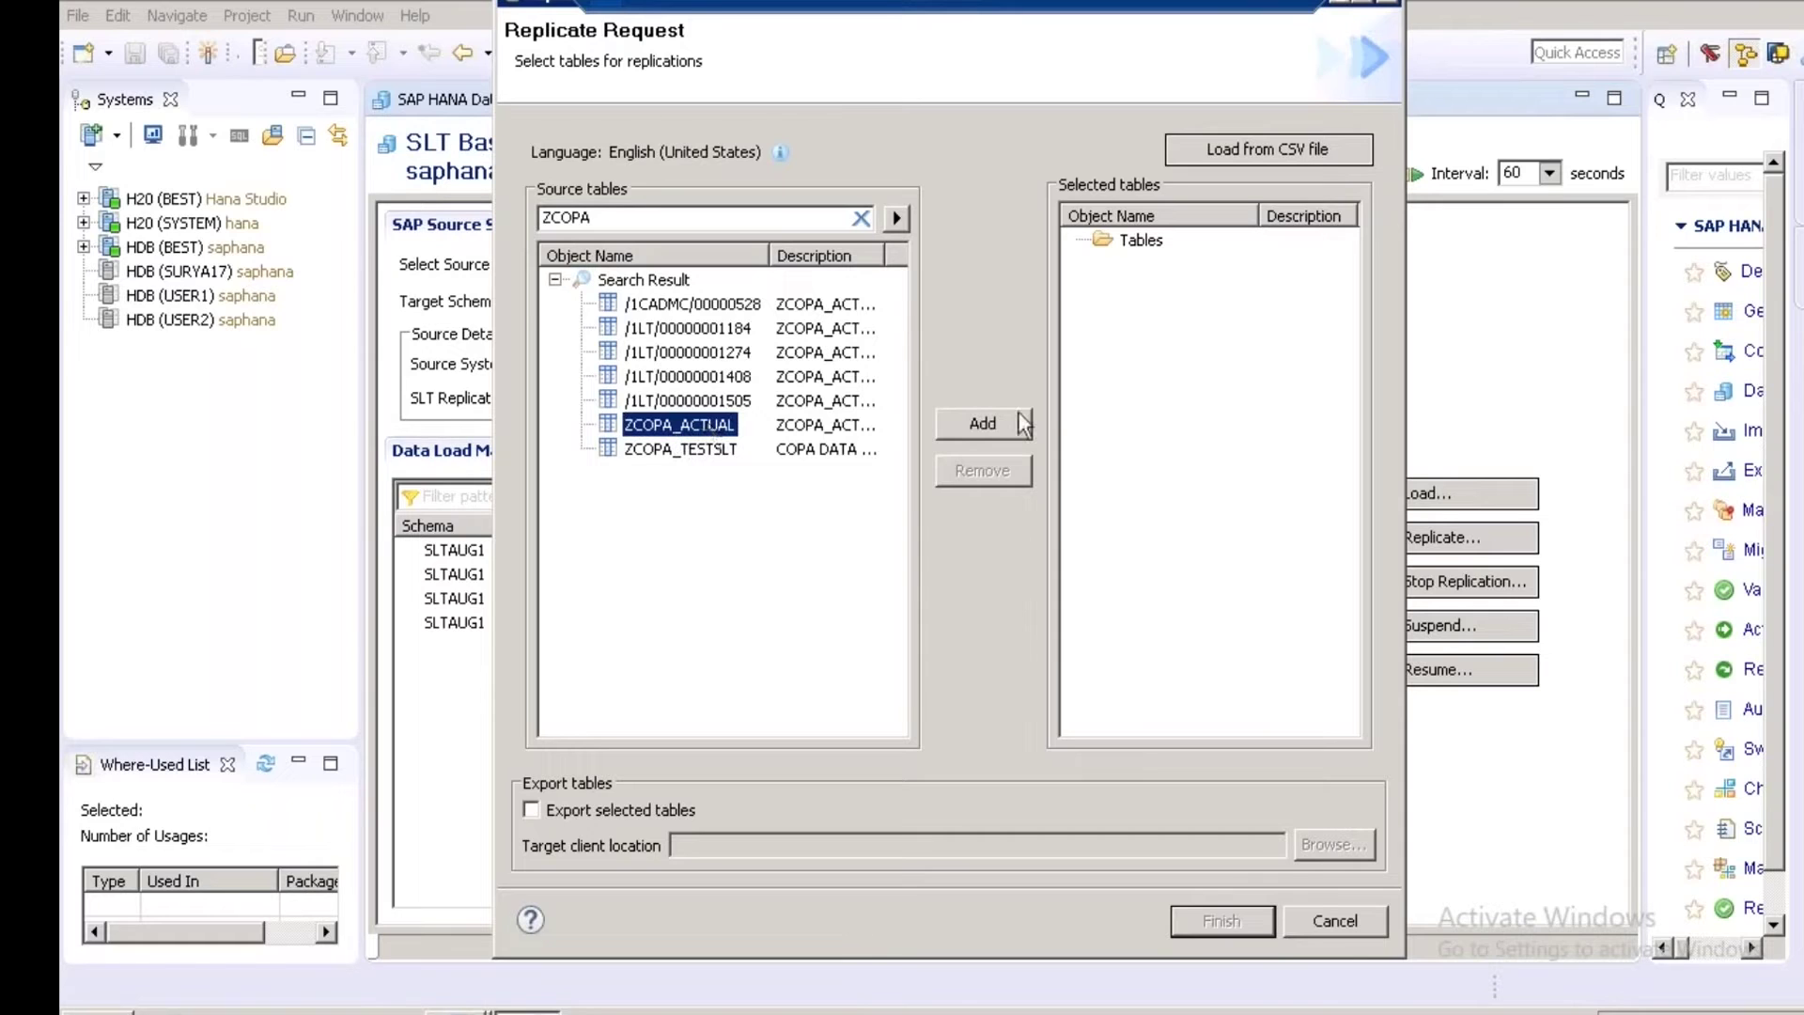
{"action": "left_click", "coordinate": [982, 424]}
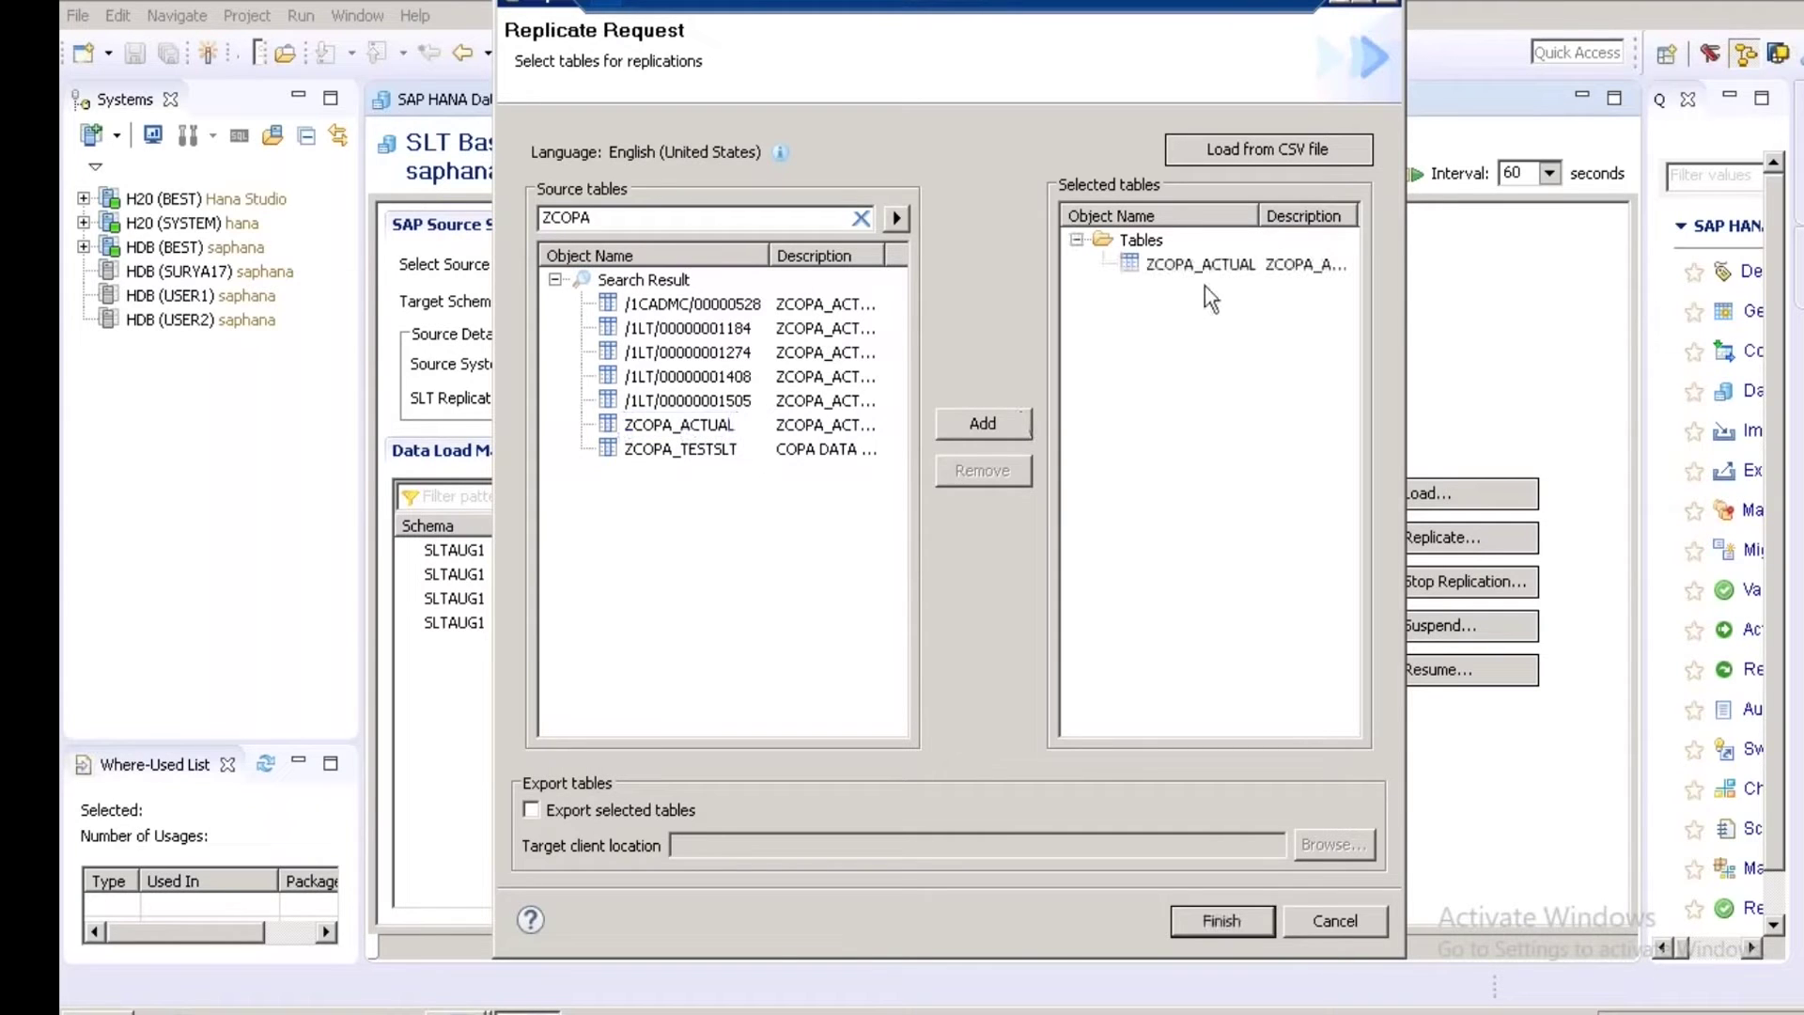
{"action": "left_click", "coordinate": [1211, 920]}
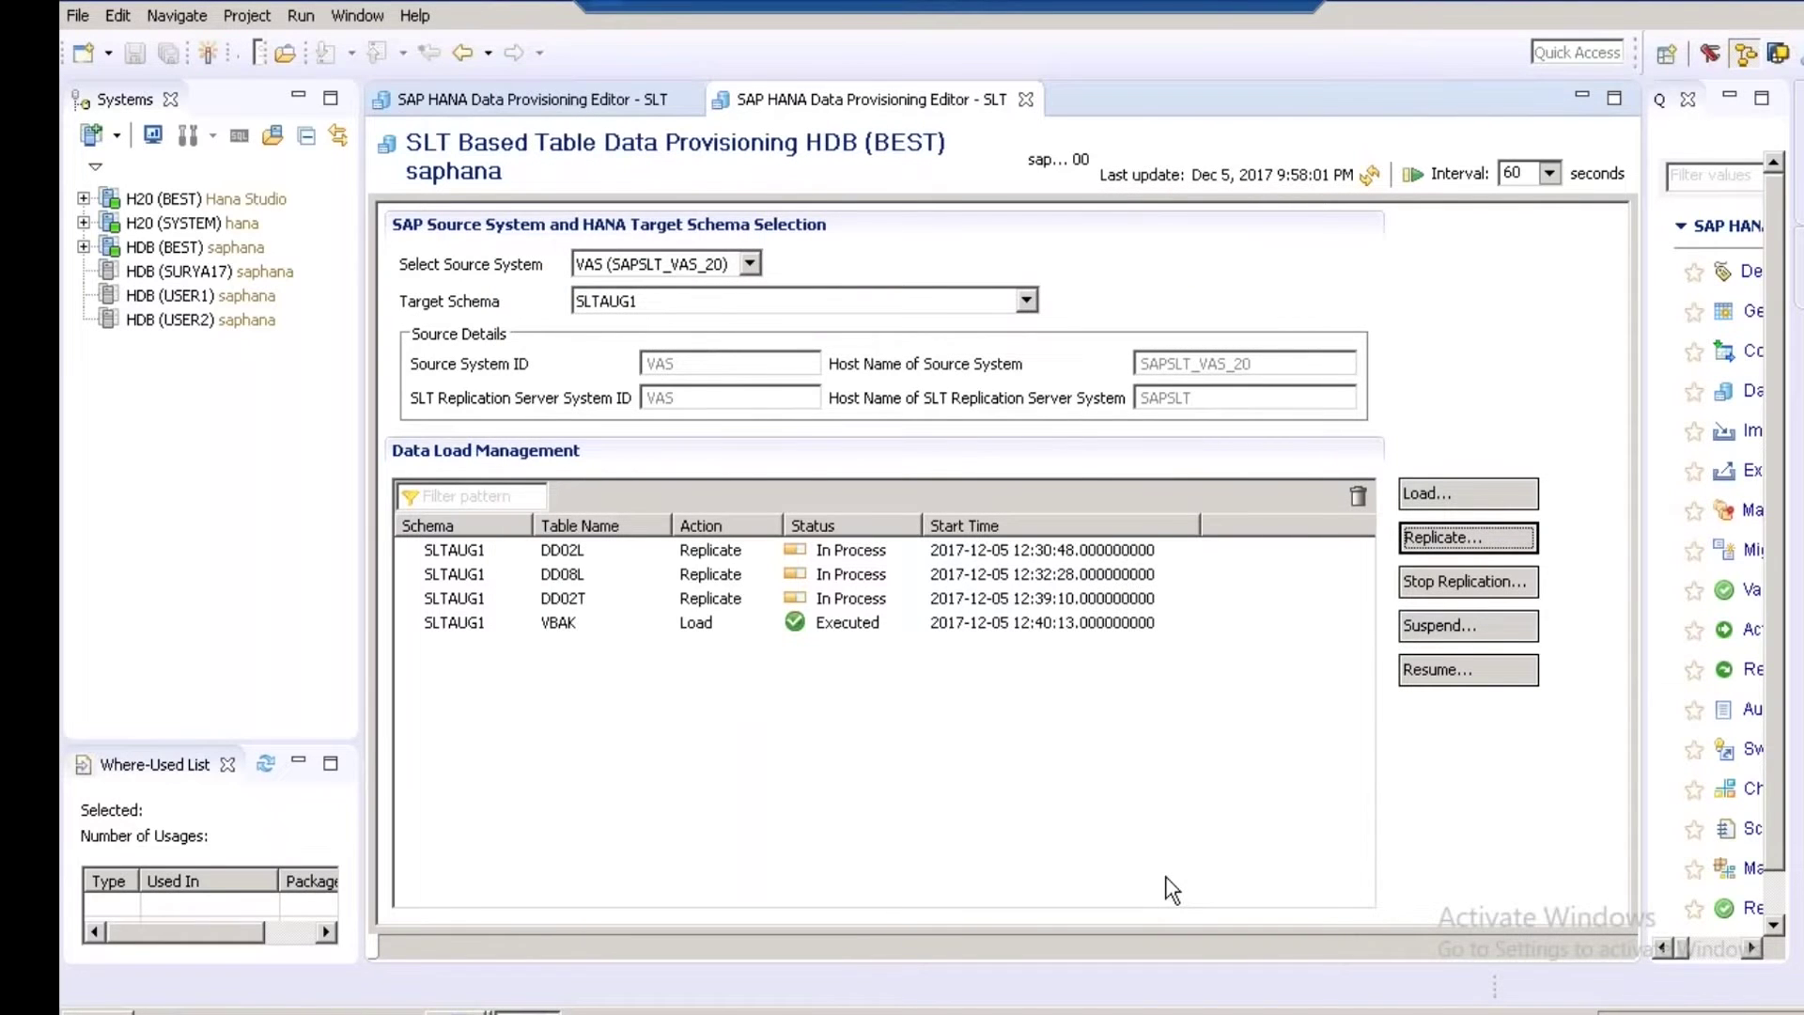
{"action": "left_click", "coordinate": [1371, 176]}
{"action": "left_click", "coordinate": [1371, 177]}
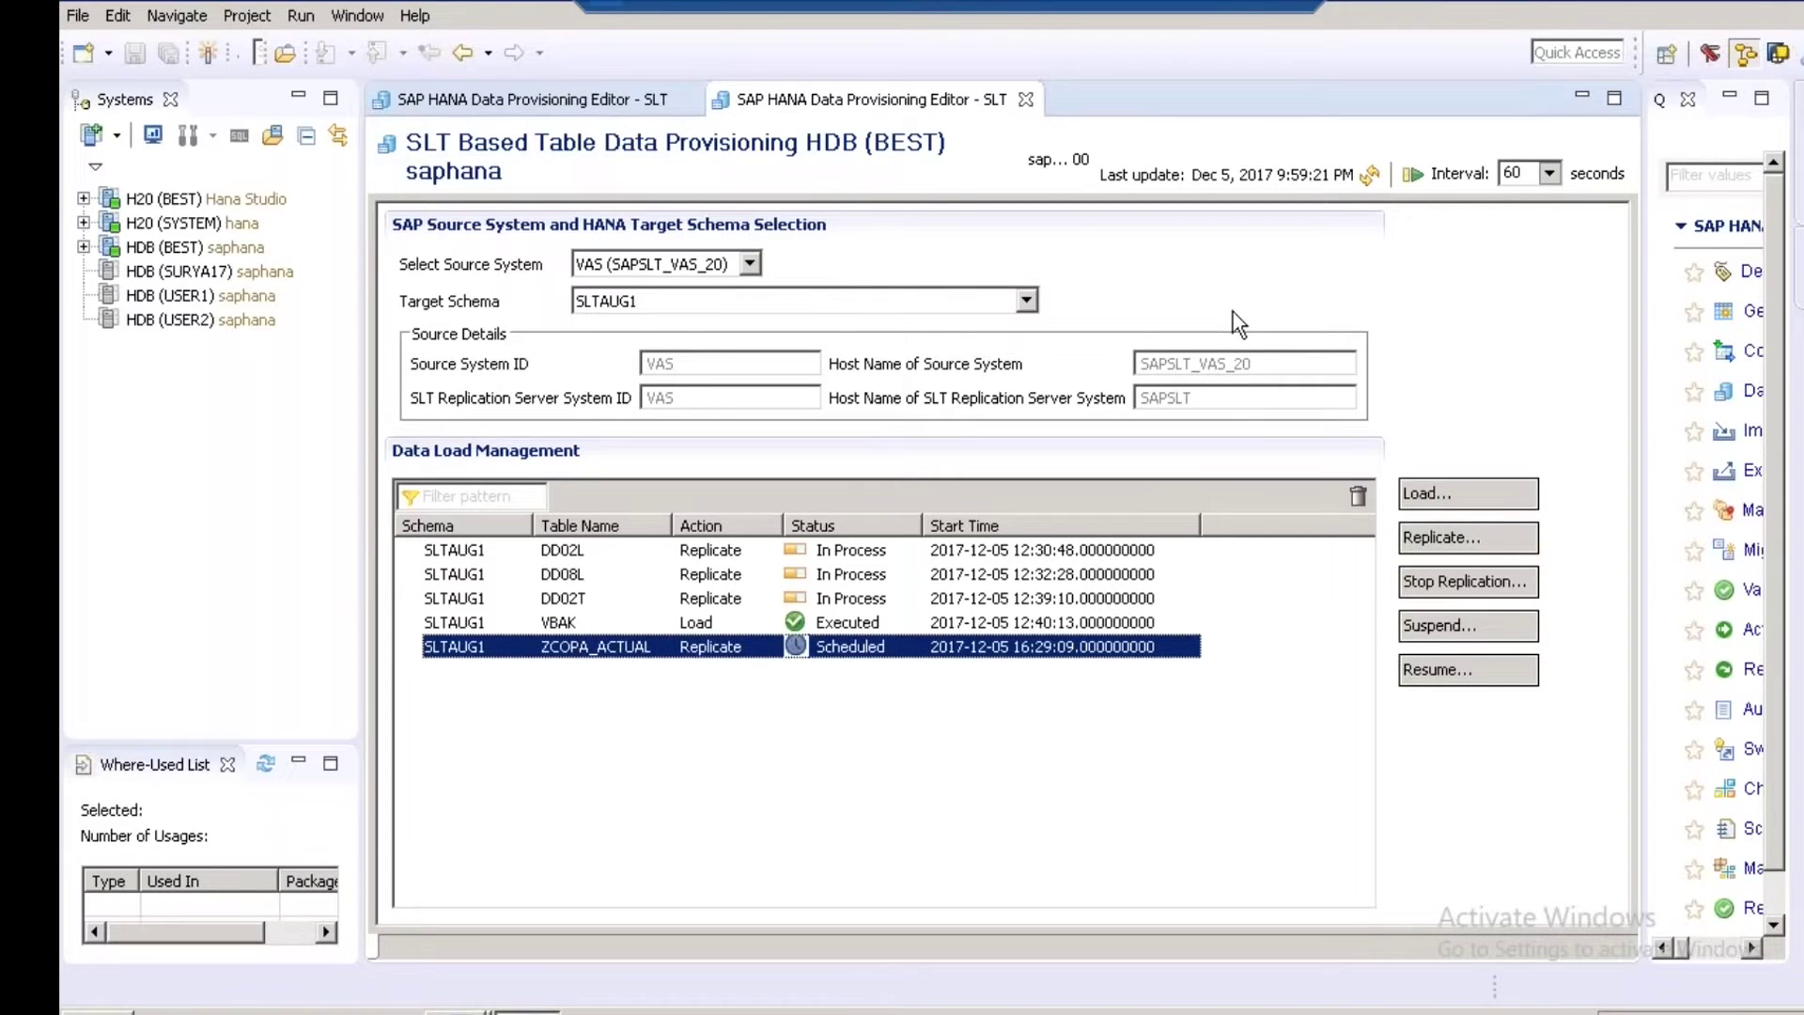
Set the status refresh interval to 5 seconds and check the replication status of ZCOPA_ACTUAL.
{"action": "left_click", "coordinate": [1548, 173]}
{"action": "left_click", "coordinate": [1515, 196]}
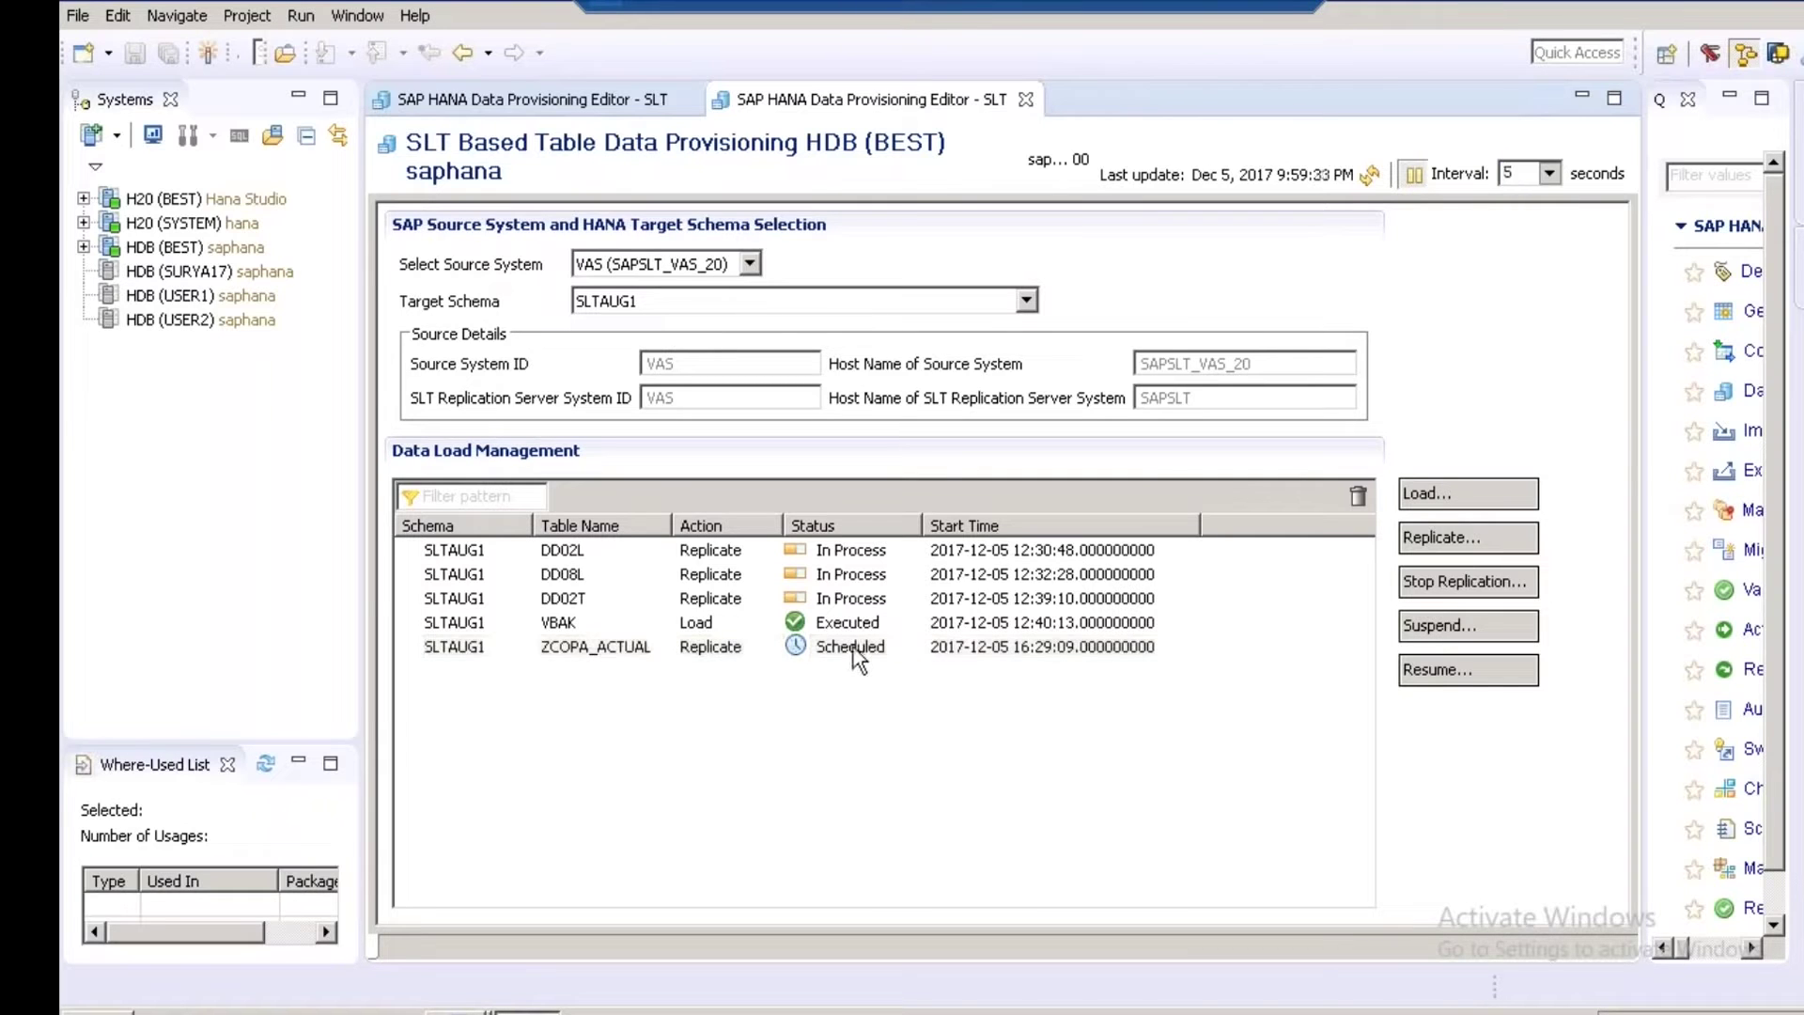
{"action": "left_click", "coordinate": [717, 655]}
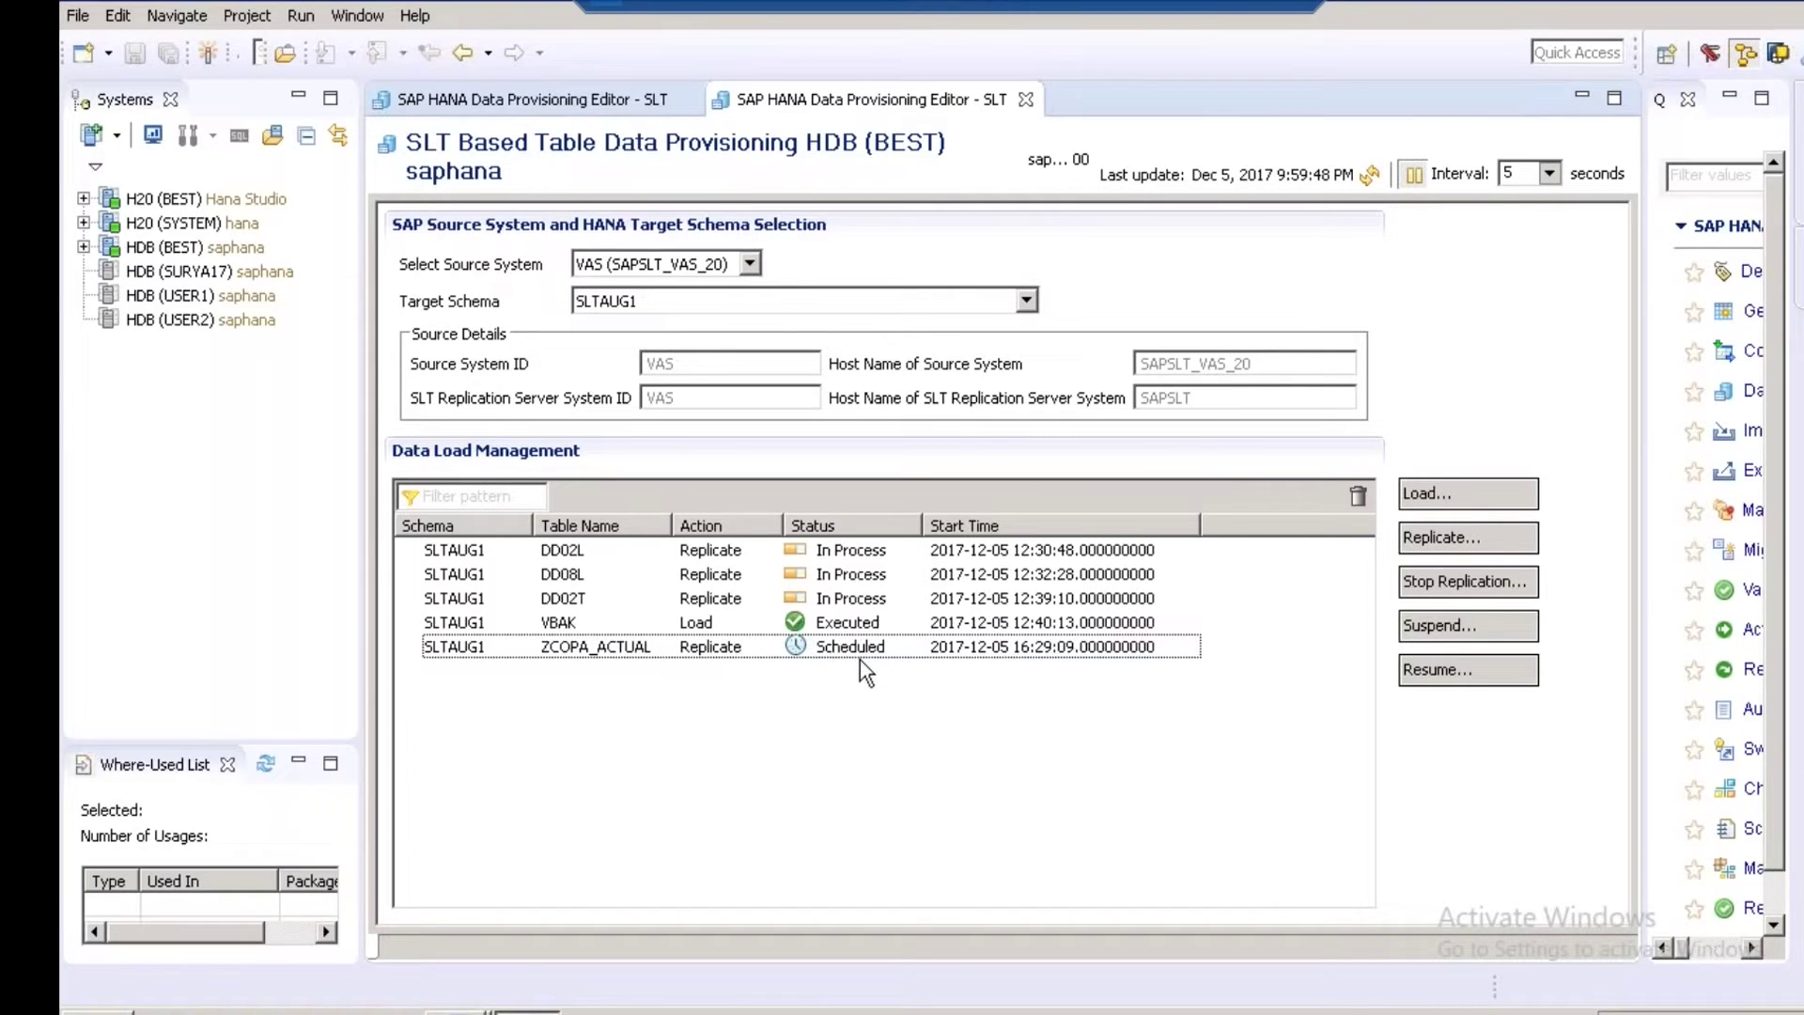
{"action": "left_click", "coordinate": [1370, 175]}
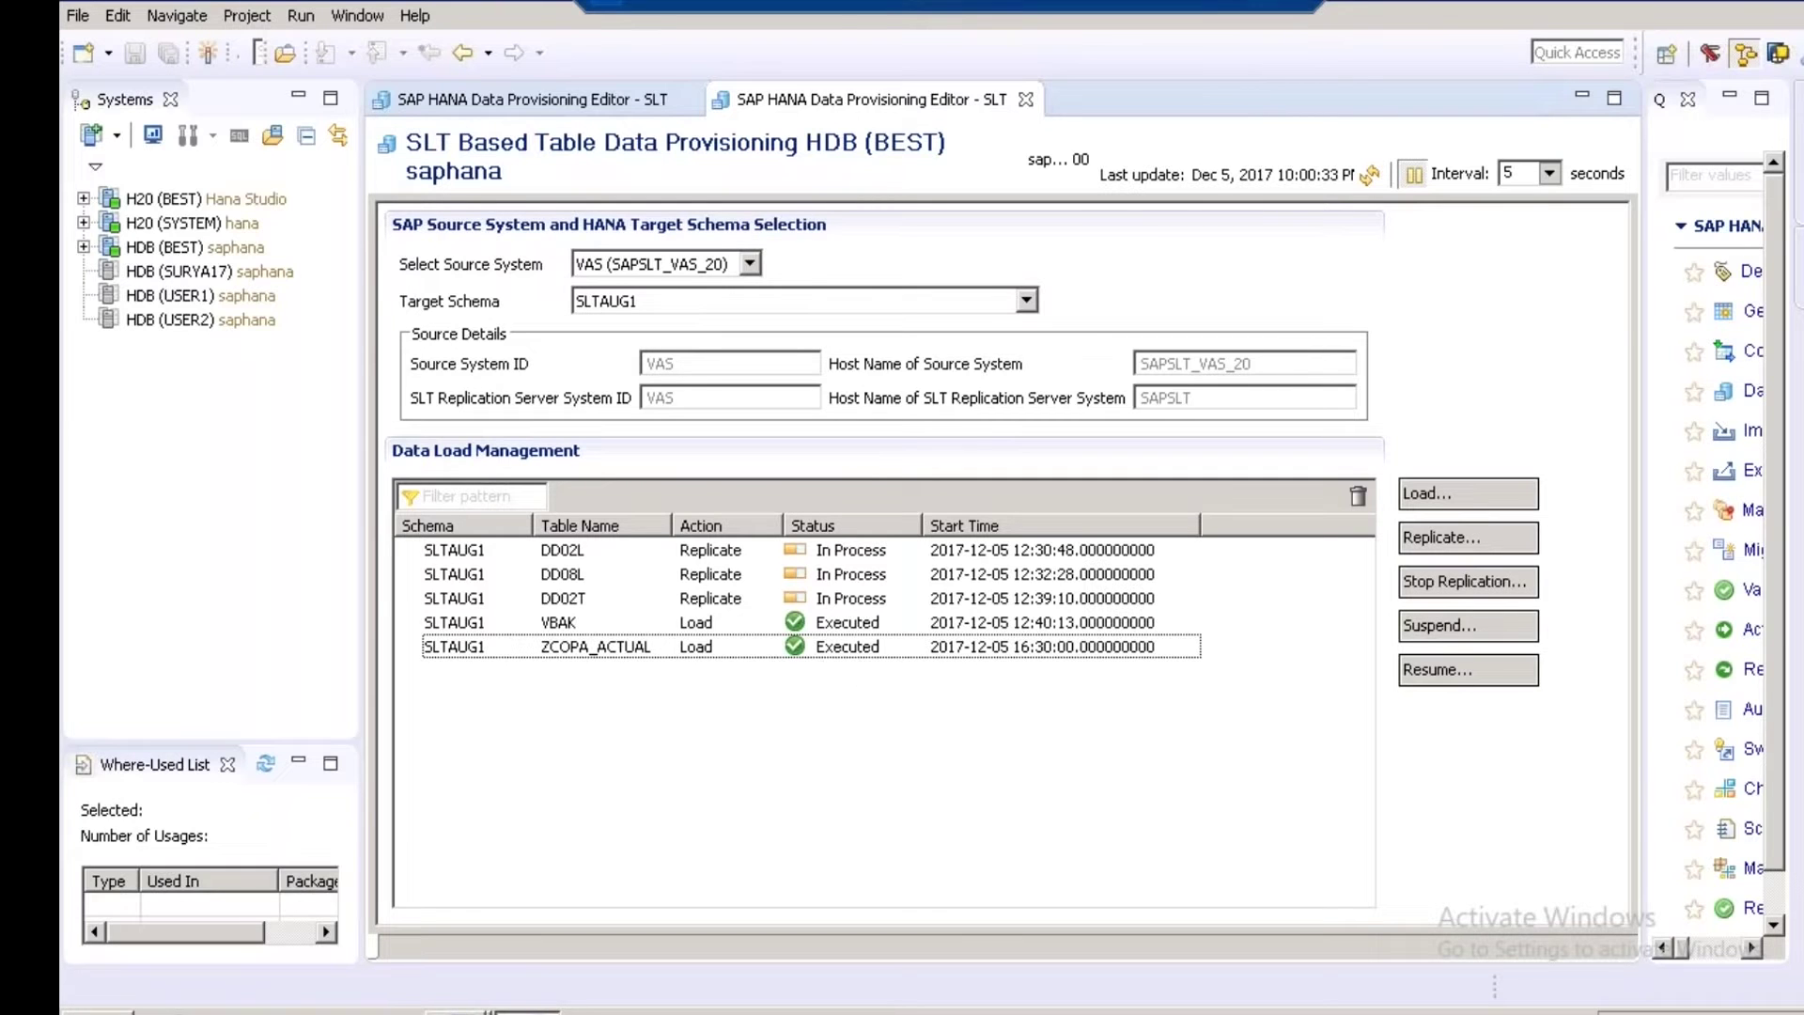
Switch to Paint and draw a small blue rectangle about 111 × 47 px inside the lower part of the SAP box.
{"action": "left_click", "coordinate": [1236, 10]}
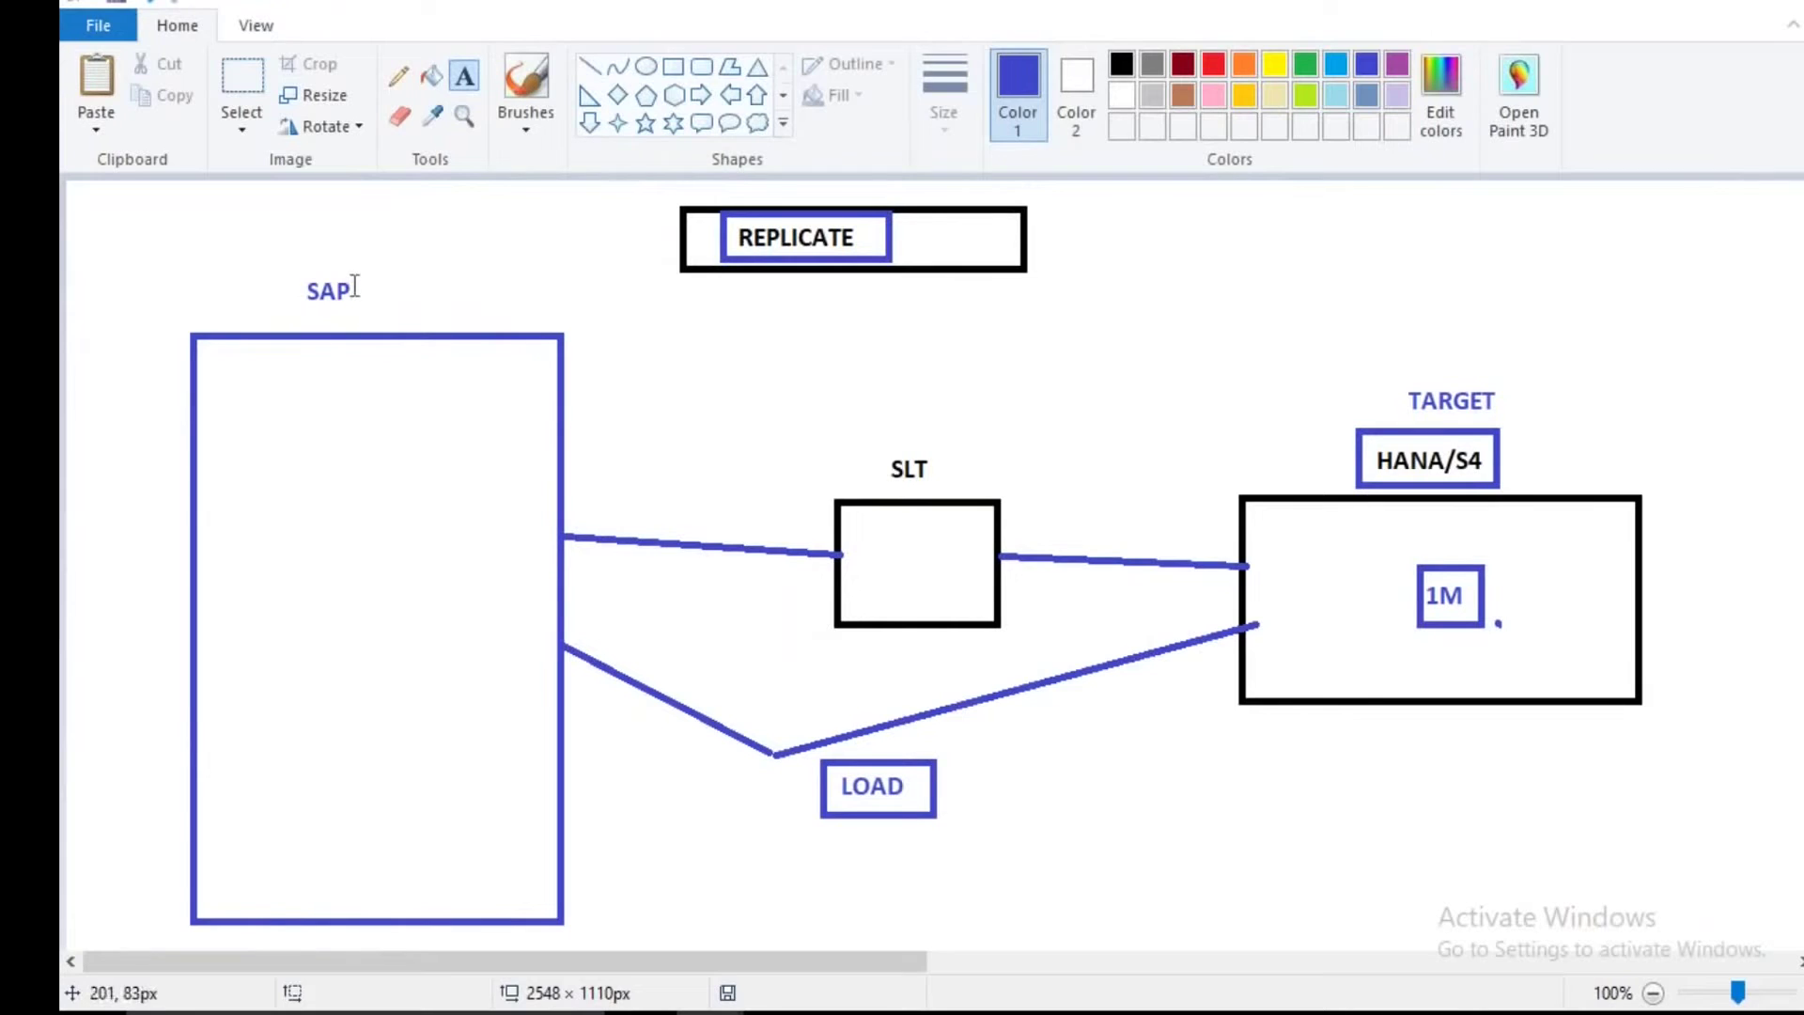
{"action": "left_click", "coordinate": [673, 66]}
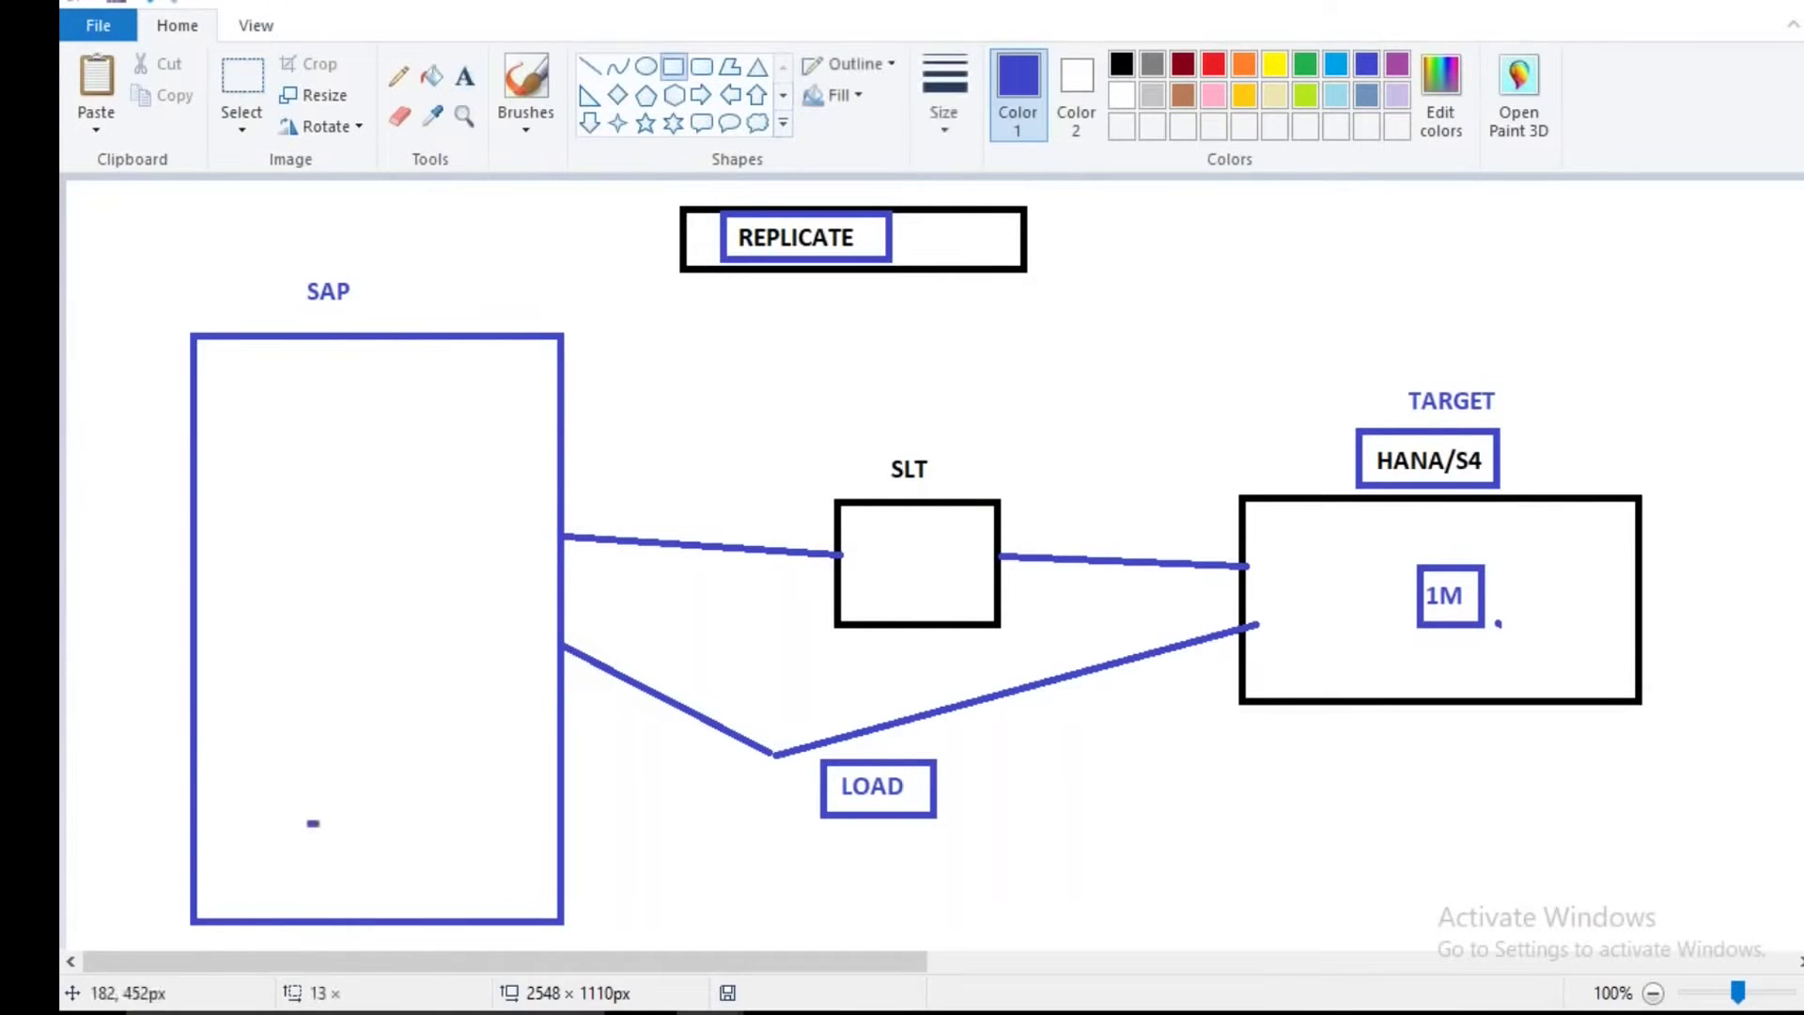
{"action": "left_click_drag", "start_coordinate": [308, 822], "coordinate": [465, 890]}
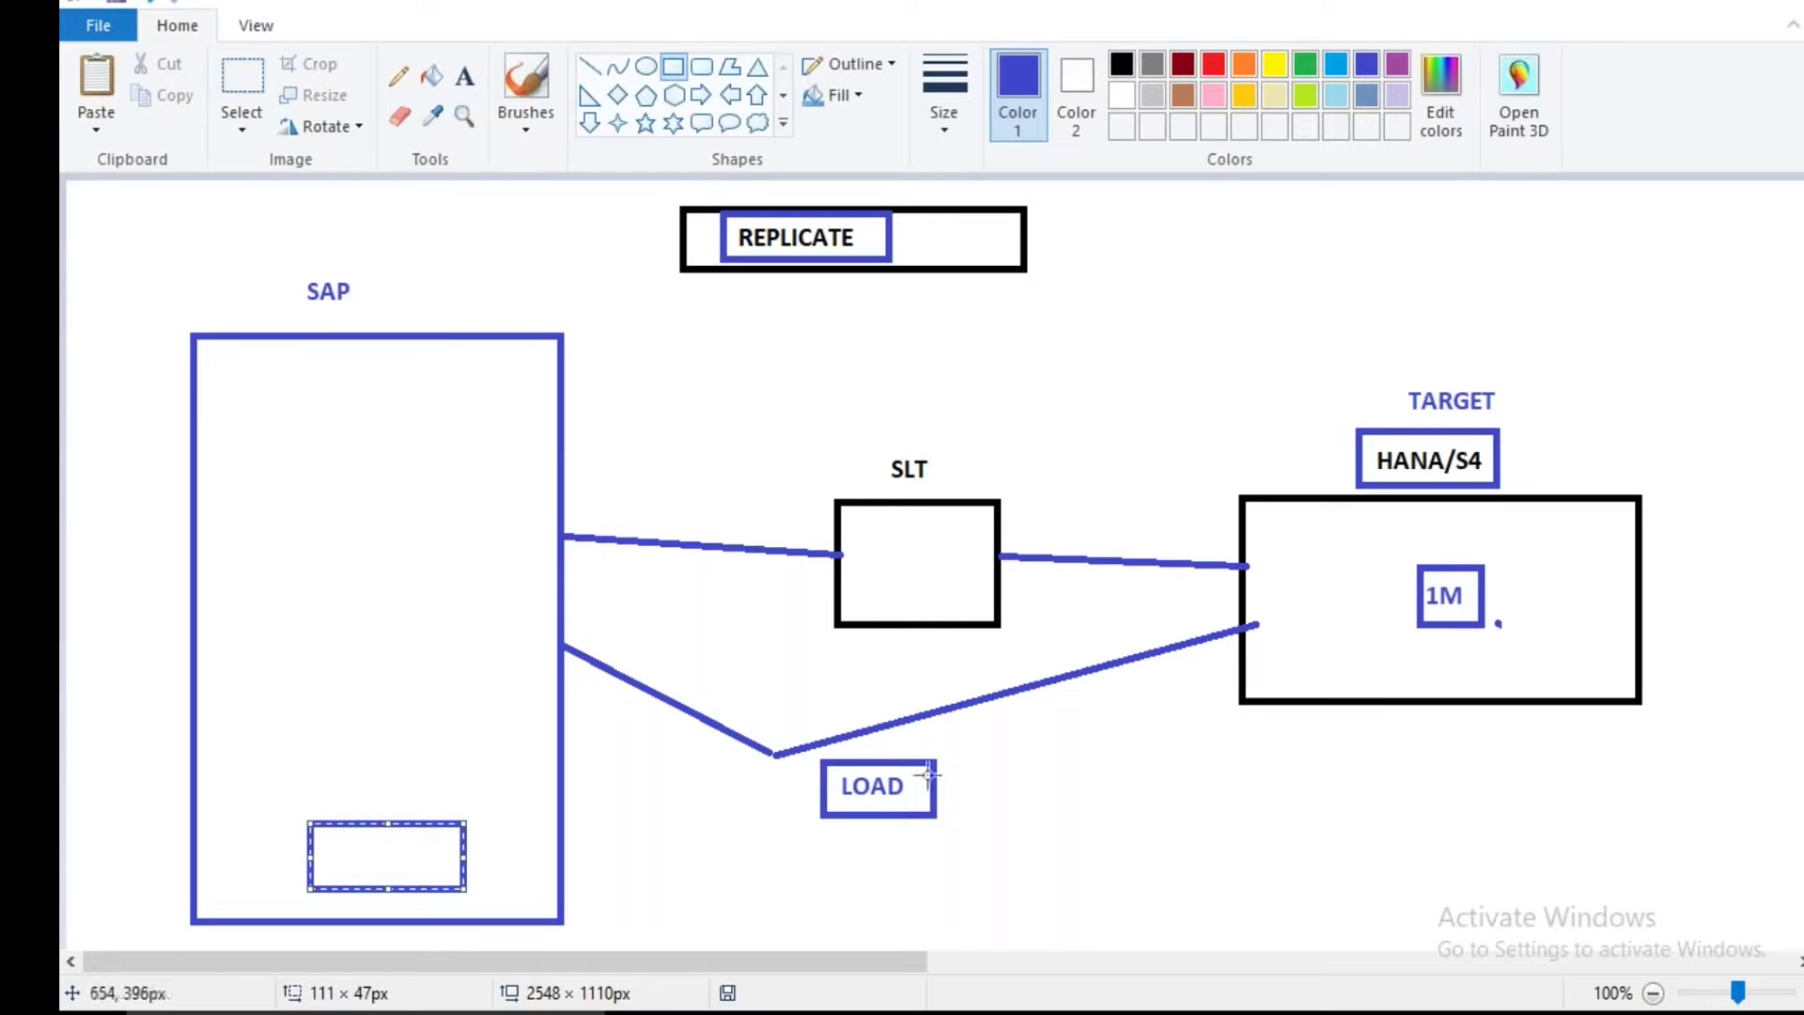
Switch back to SAP HANA Studio and check the action and status of the ZCOPA_ACTUAL entry.
{"action": "key", "text": "alt+Tab"}
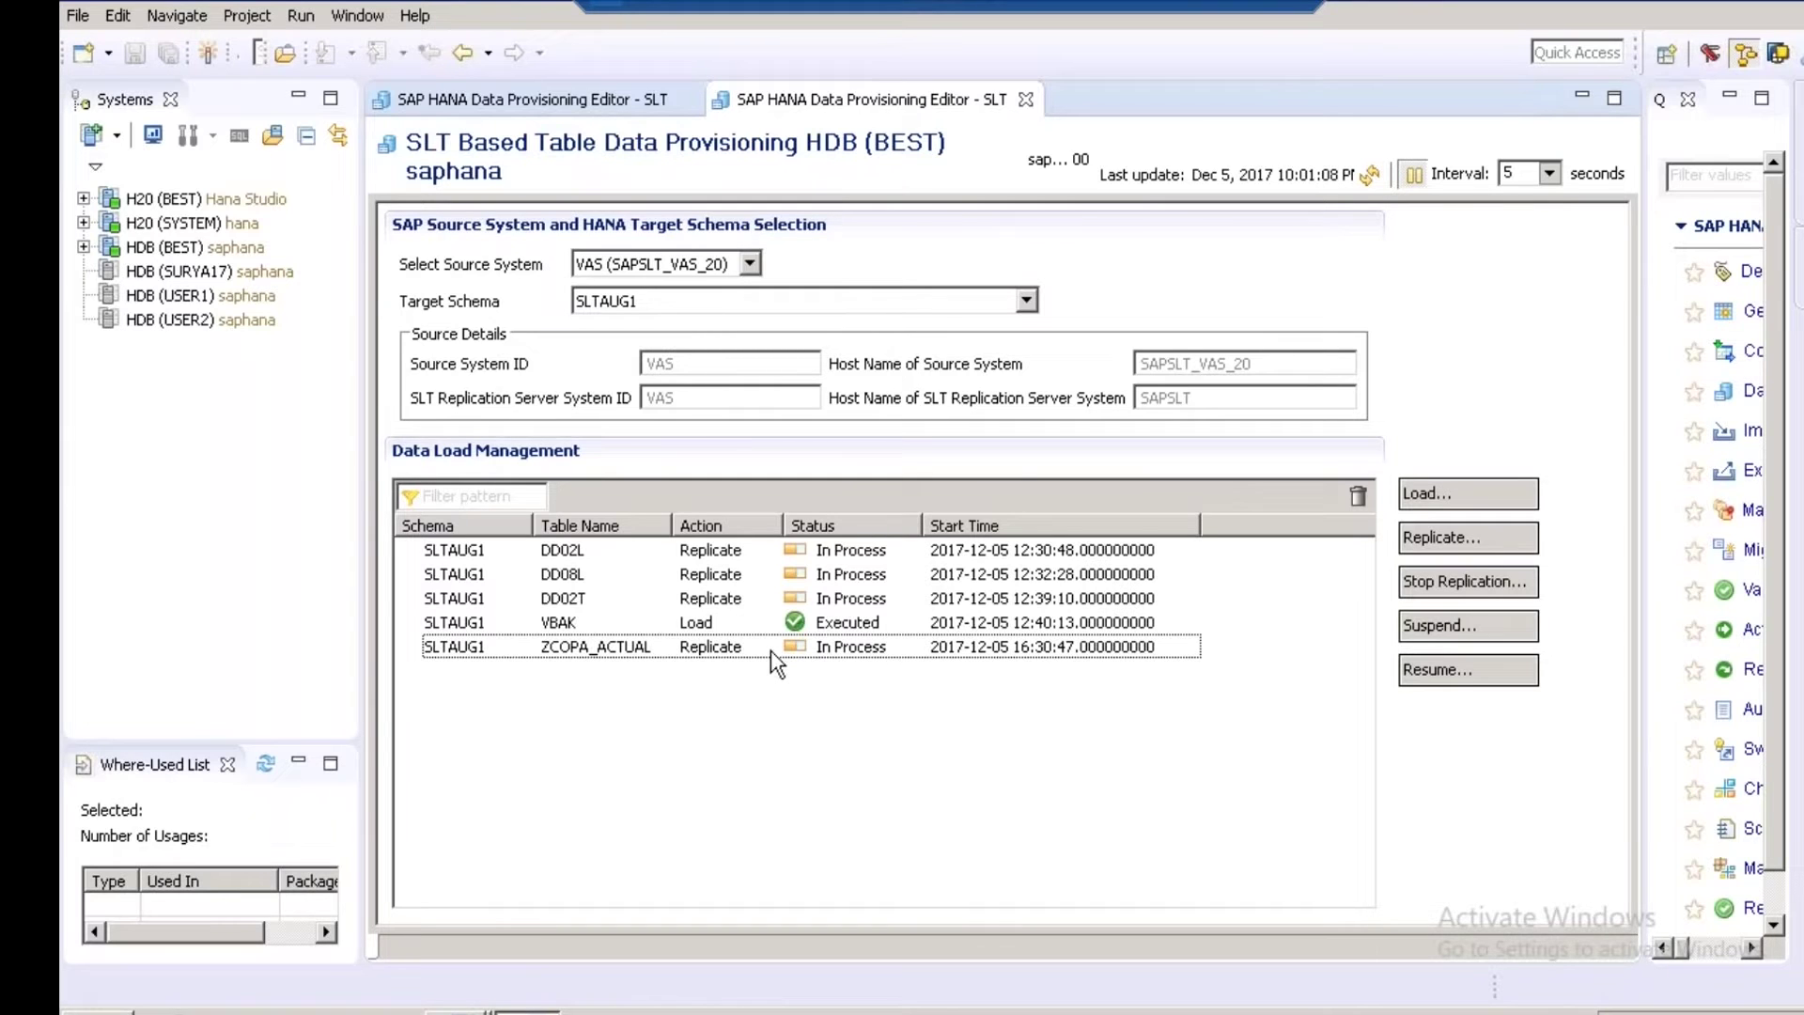
{"action": "left_click", "coordinate": [729, 652]}
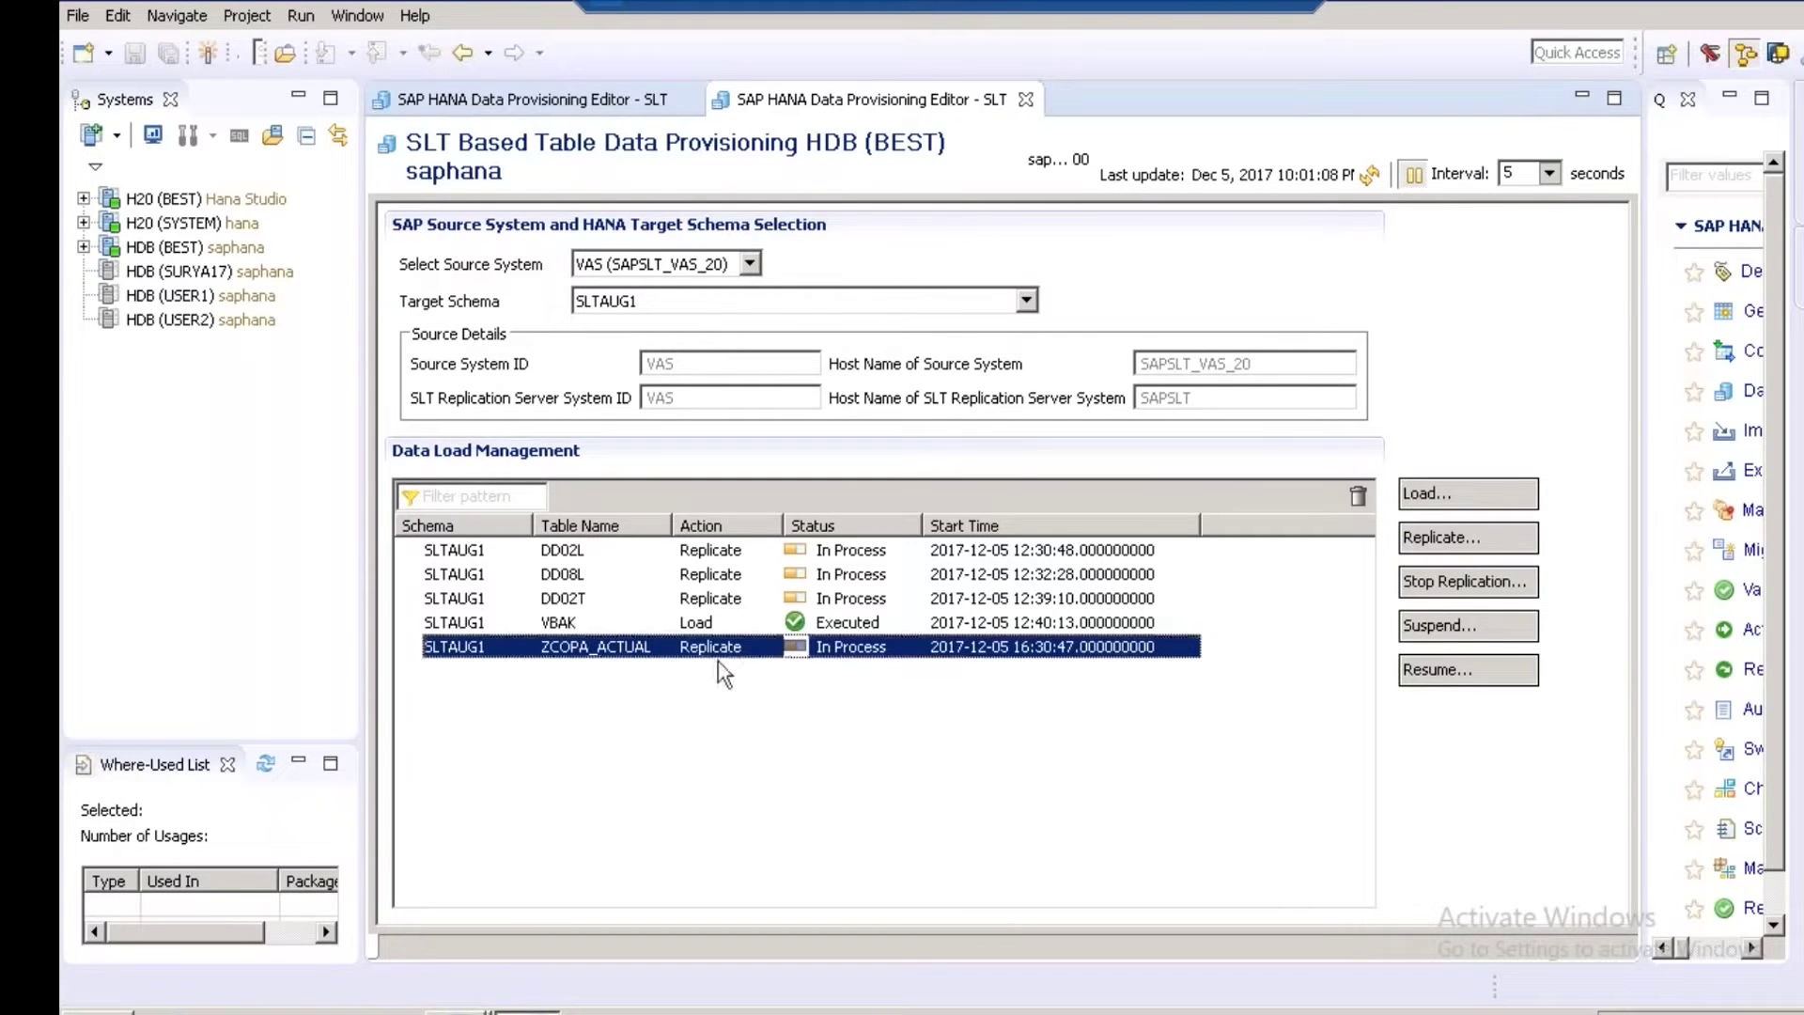
Widen the Systems pane and expand the HDB (BEST) system down to the schemas in its Catalog.
{"action": "left_click_drag", "start_coordinate": [364, 358], "coordinate": [474, 358]}
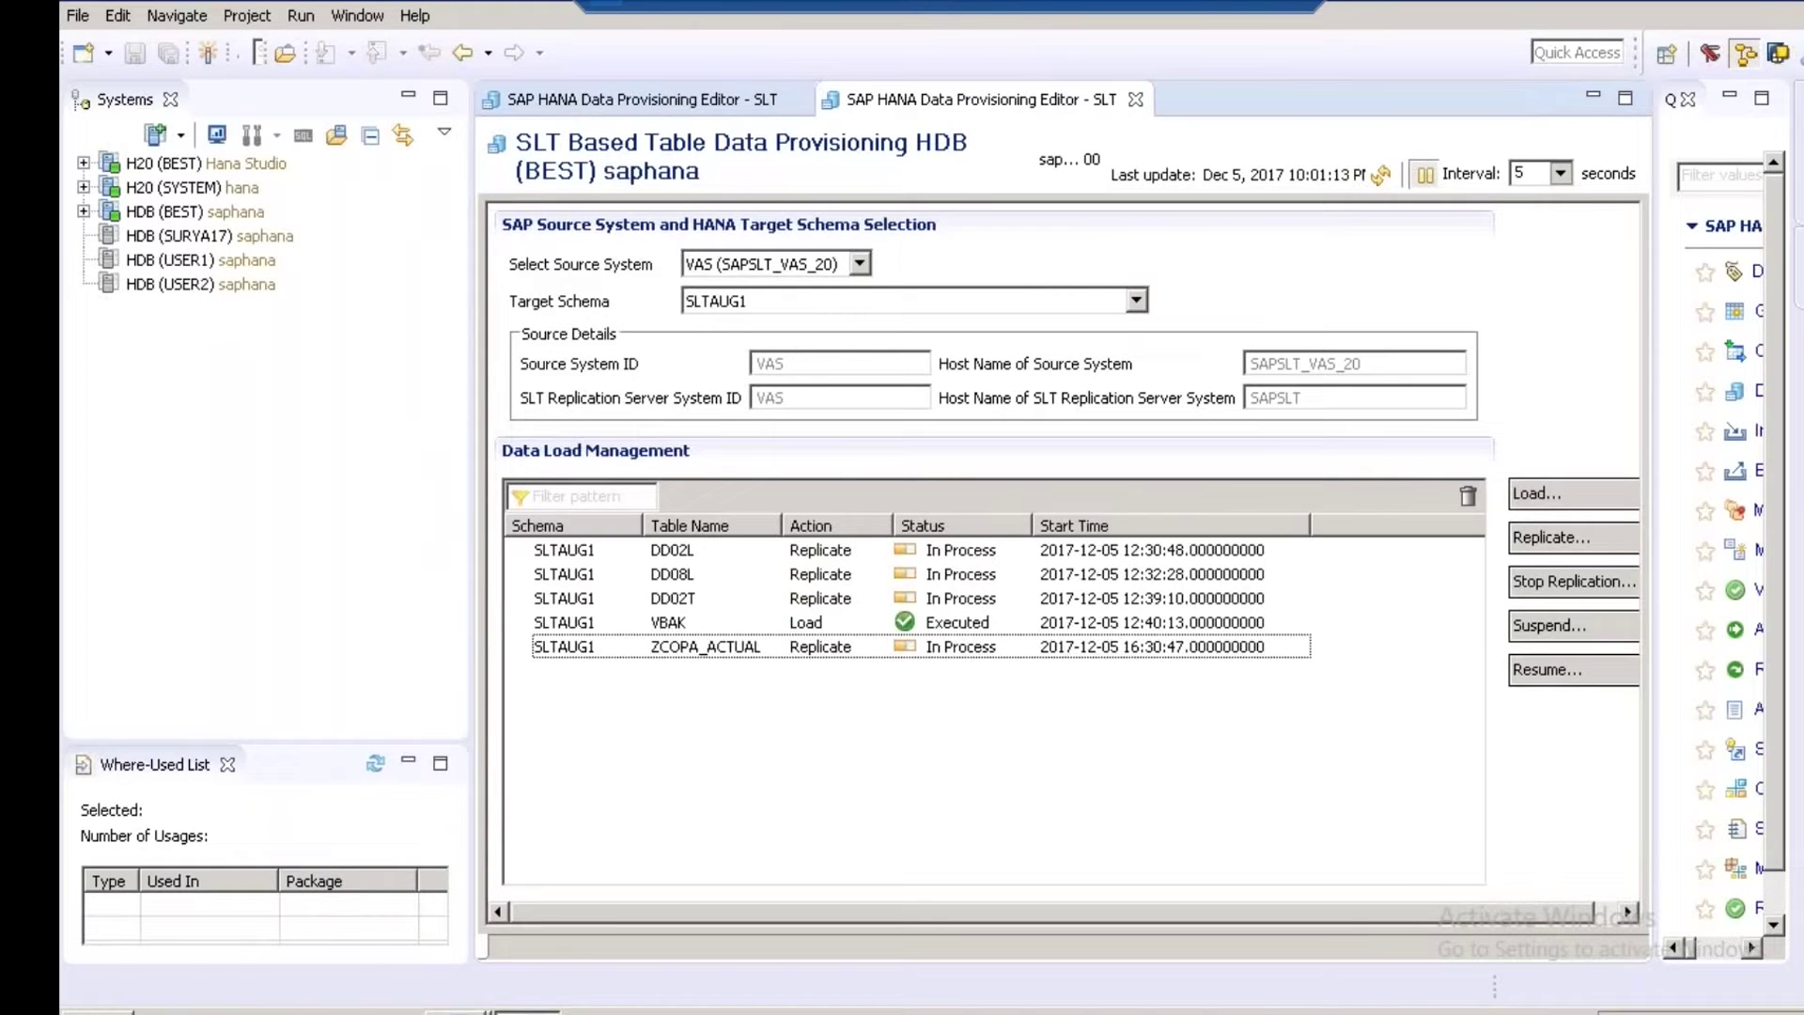
{"action": "left_click", "coordinate": [165, 211]}
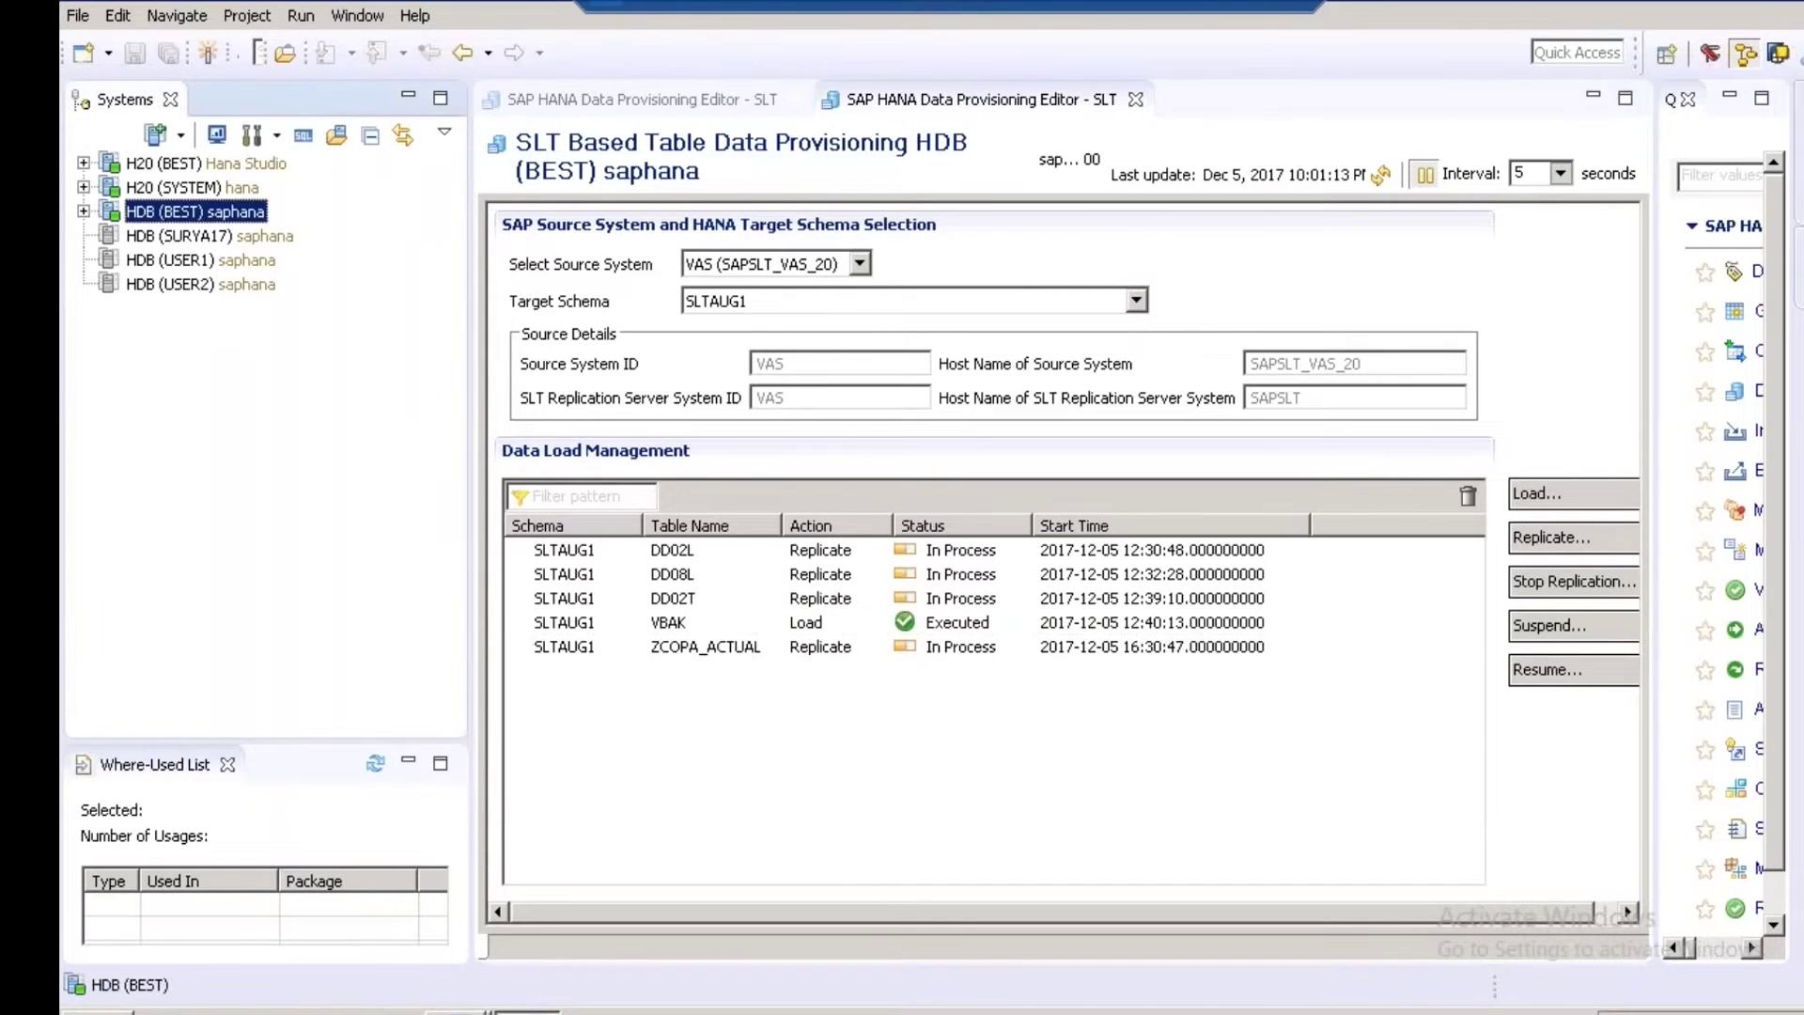
{"action": "left_click", "coordinate": [83, 211]}
{"action": "left_click", "coordinate": [180, 261]}
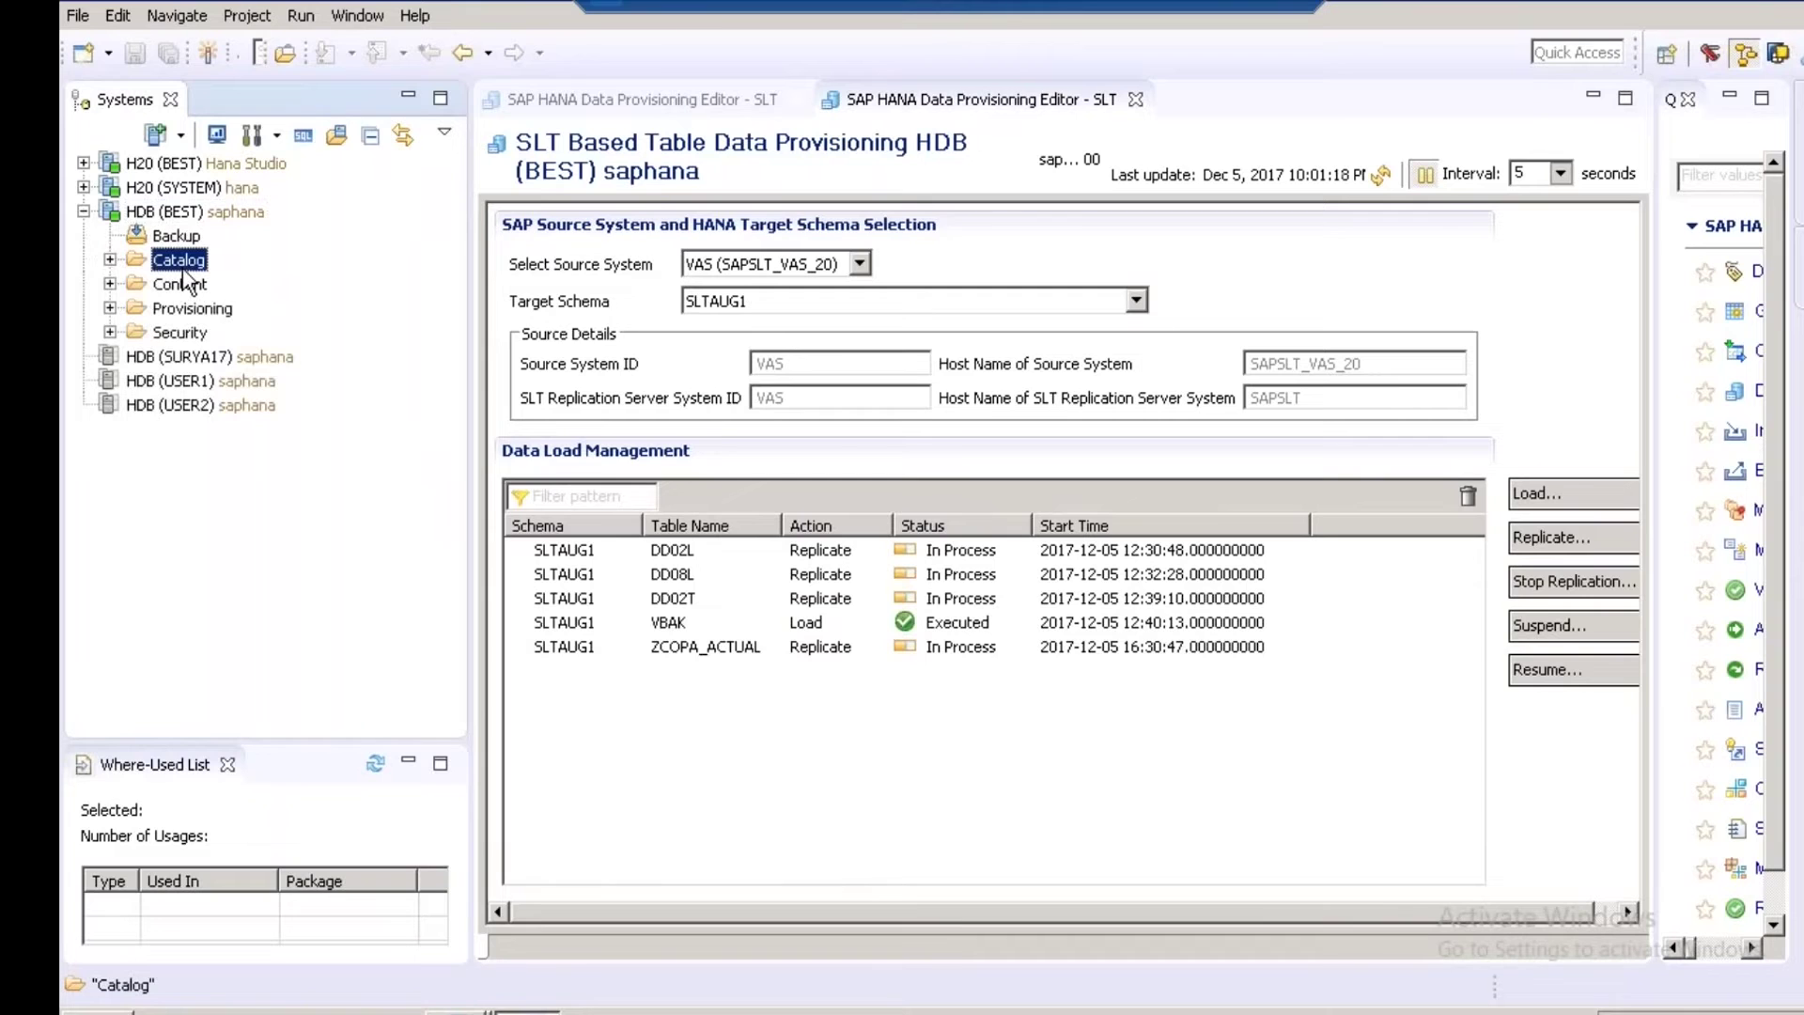
{"action": "left_click", "coordinate": [111, 261]}
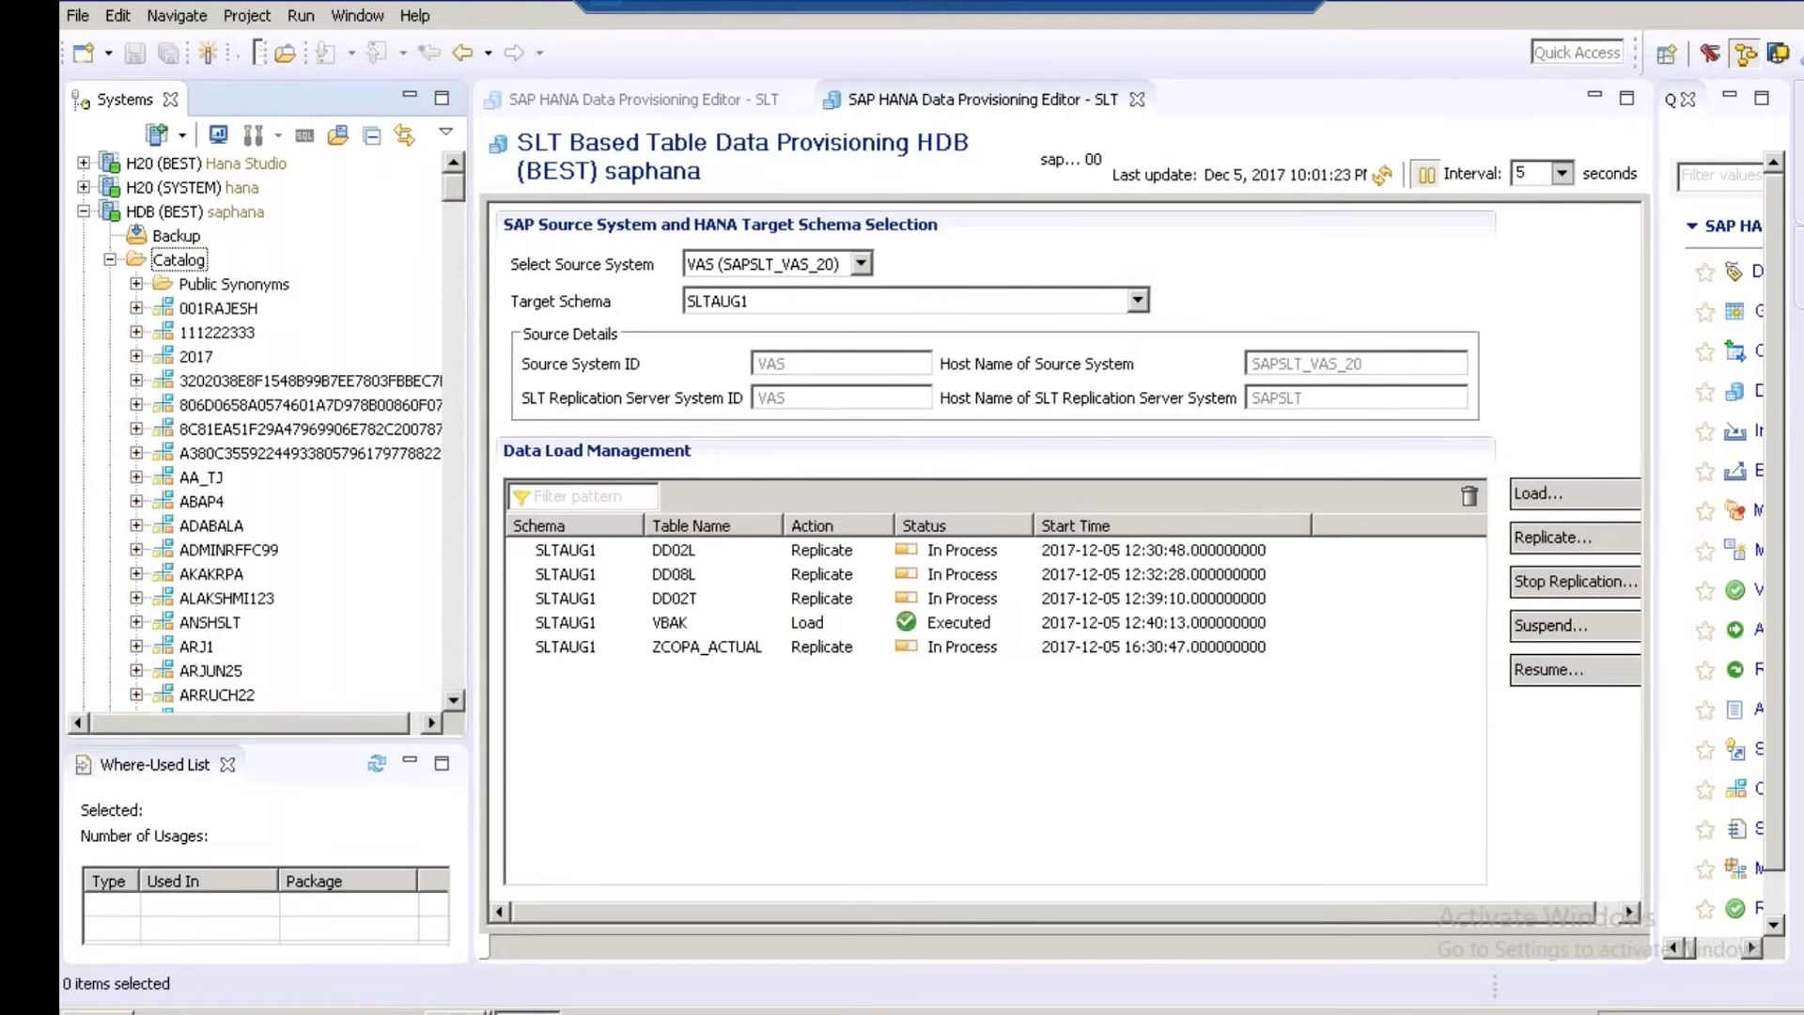
Find the BEST schema in the HDB (BEST) catalog and expand it.
{"action": "left_click", "coordinate": [310, 380]}
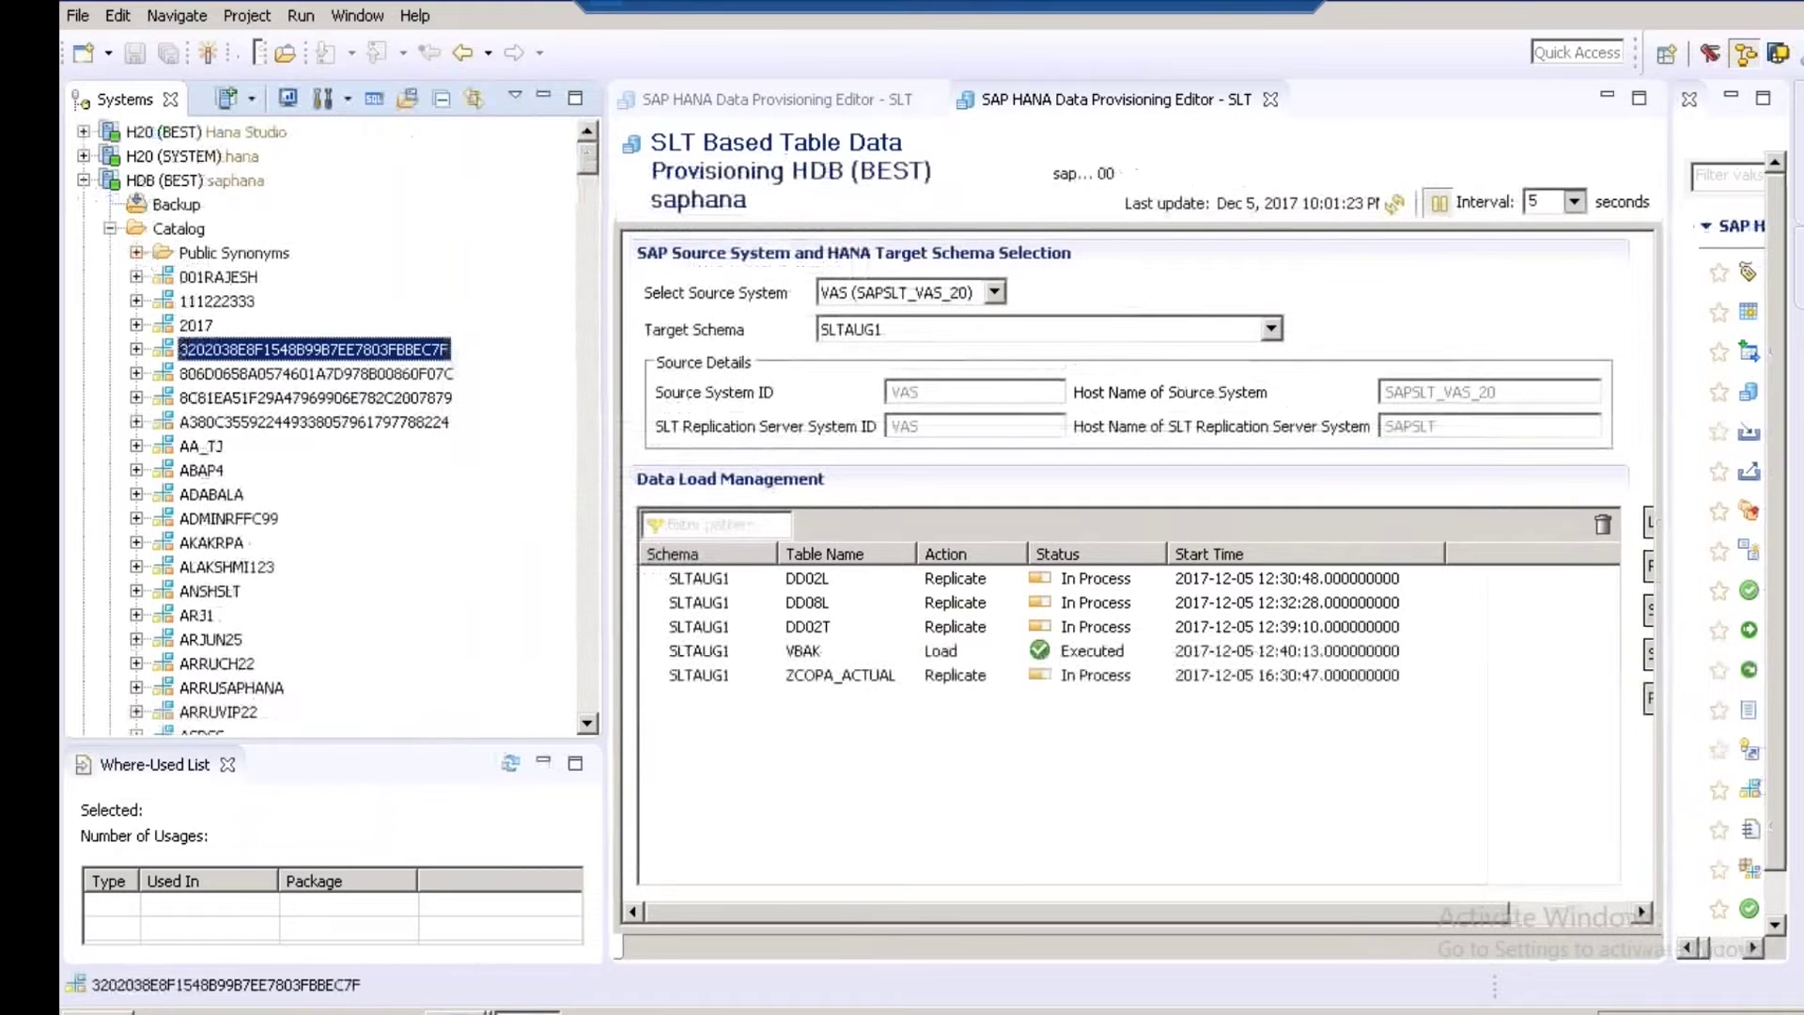
{"action": "type", "text": "best"}
{"action": "left_click", "coordinate": [594, 729]}
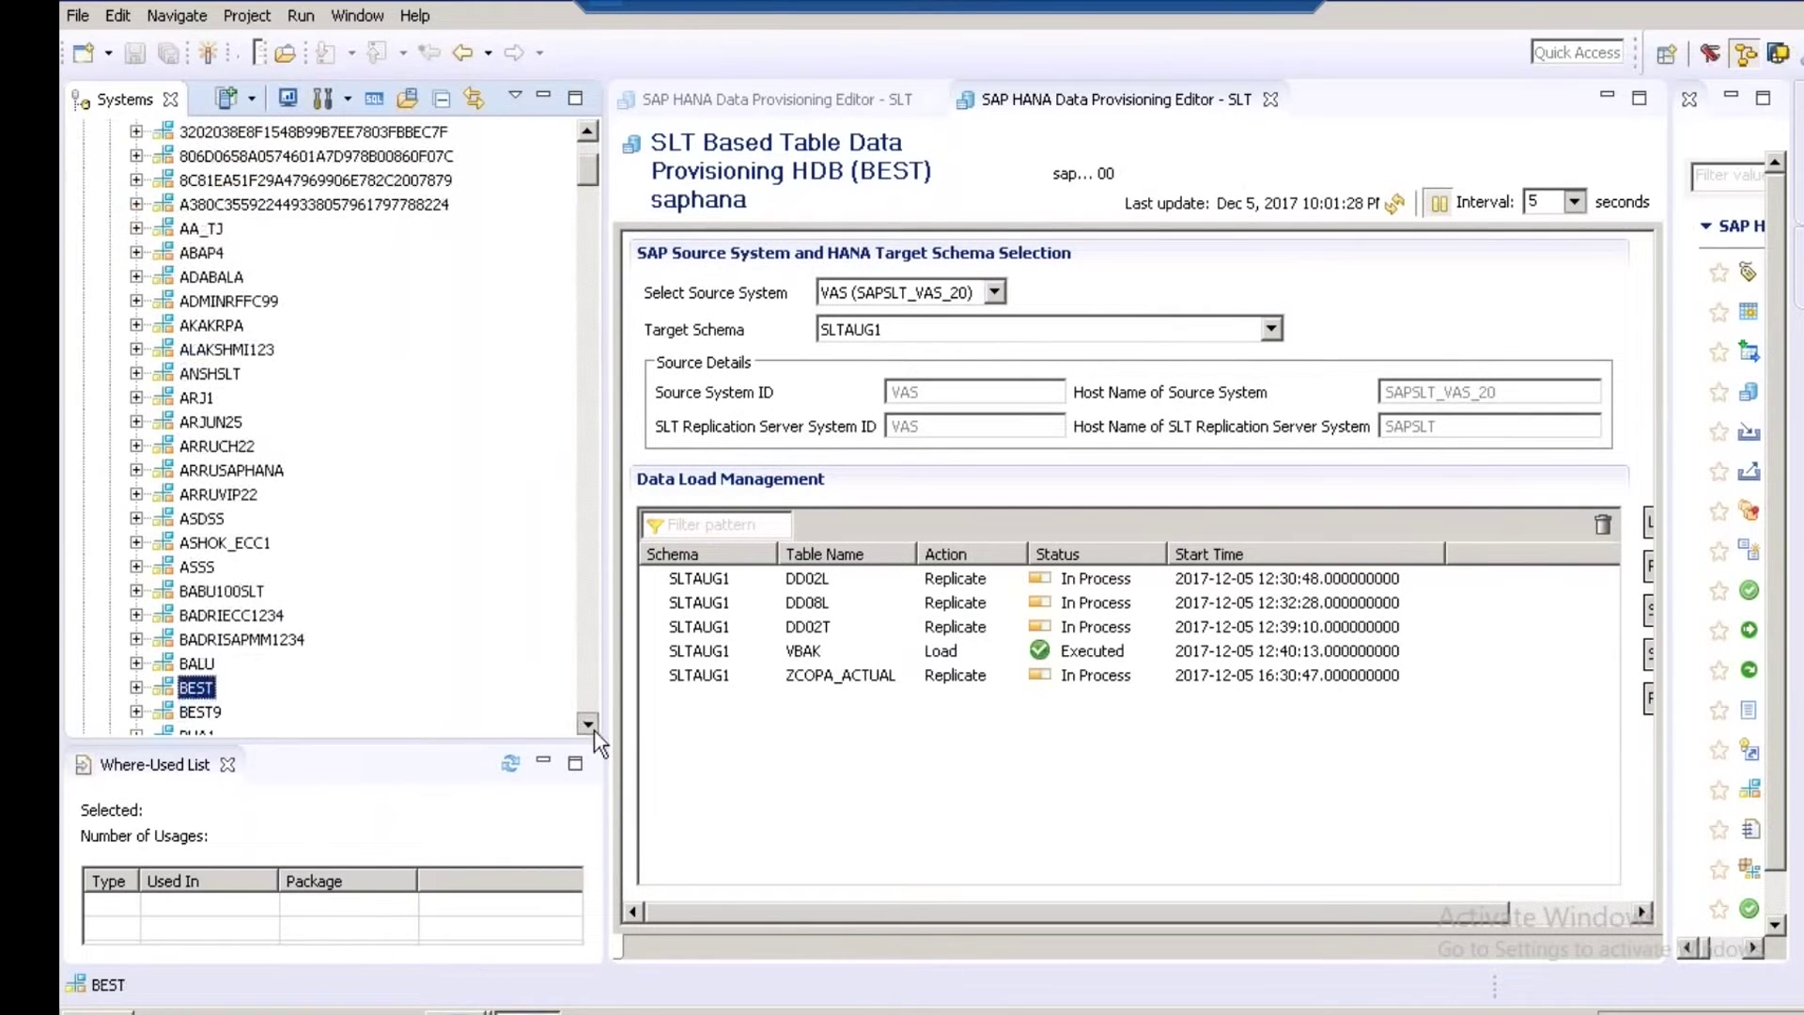
{"action": "scroll", "coordinate": [594, 729], "scroll_direction": "down", "scroll_amount": 5}
{"action": "scroll", "coordinate": [141, 235], "scroll_direction": "down", "scroll_amount": 2}
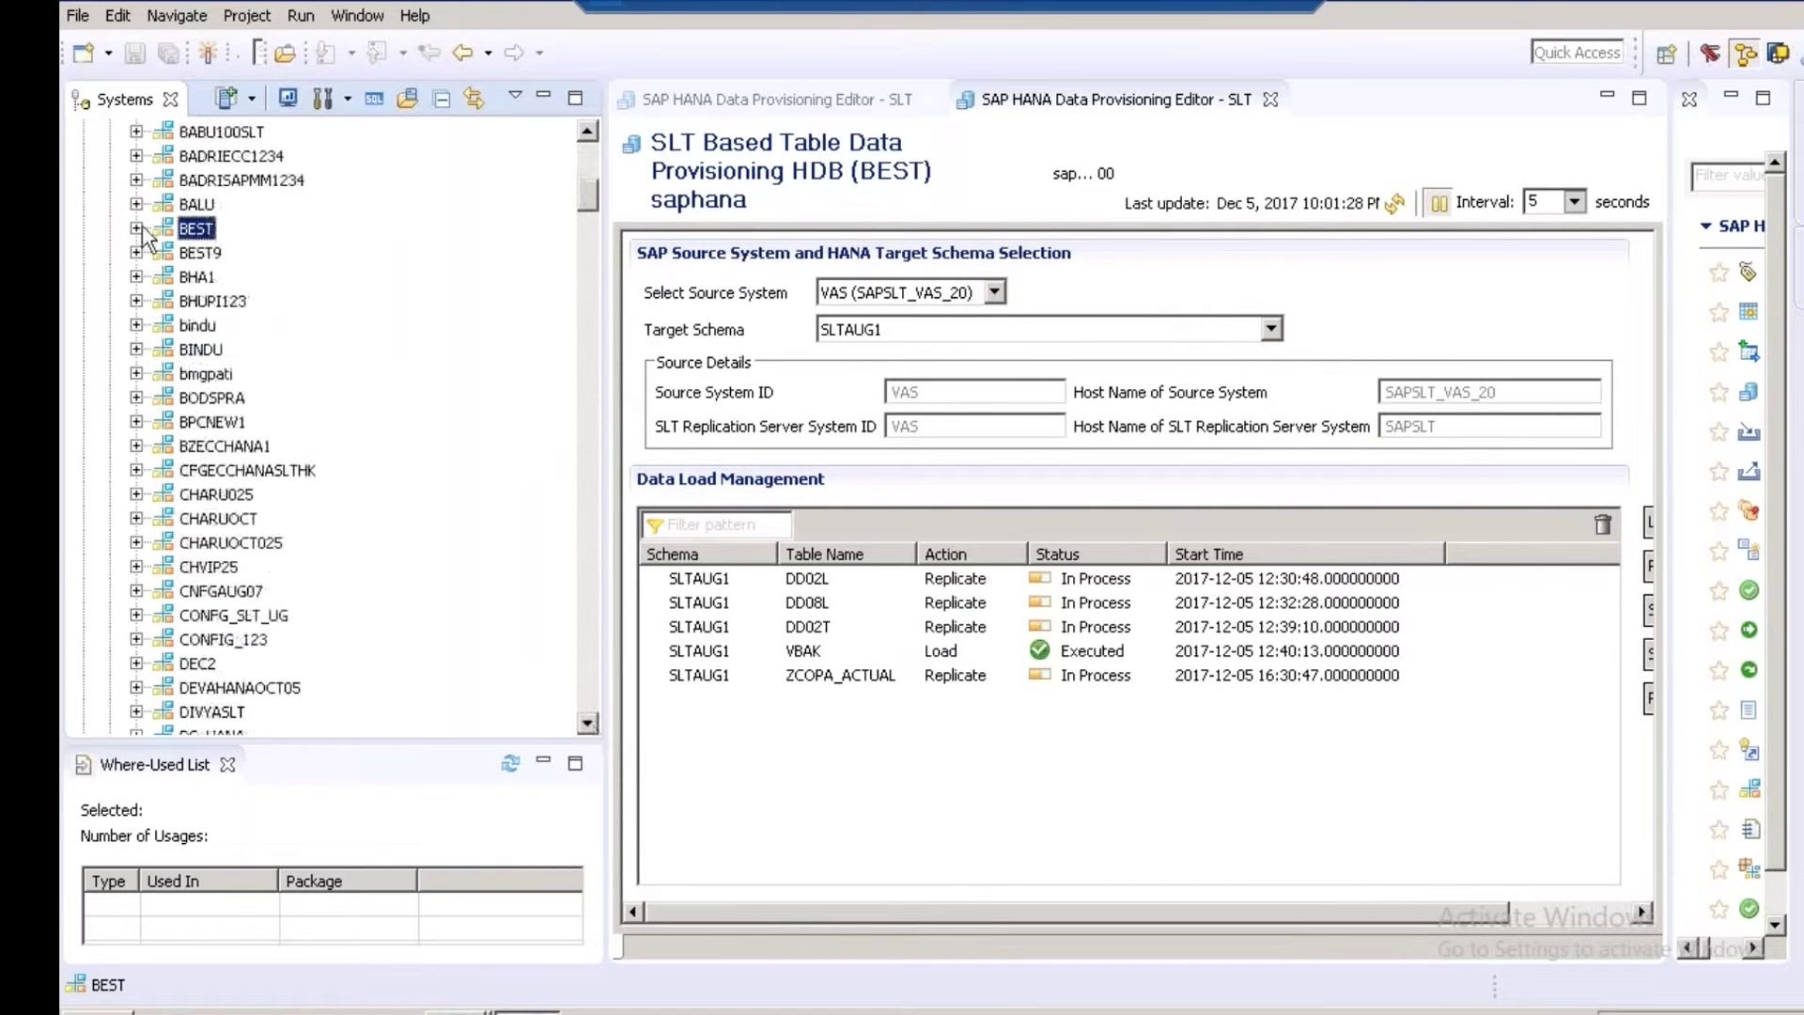
{"action": "left_click", "coordinate": [137, 228]}
Filter the tables of the BEST schema by the pattern ZCOPA_ACTUAL.
{"action": "left_click", "coordinate": [251, 447]}
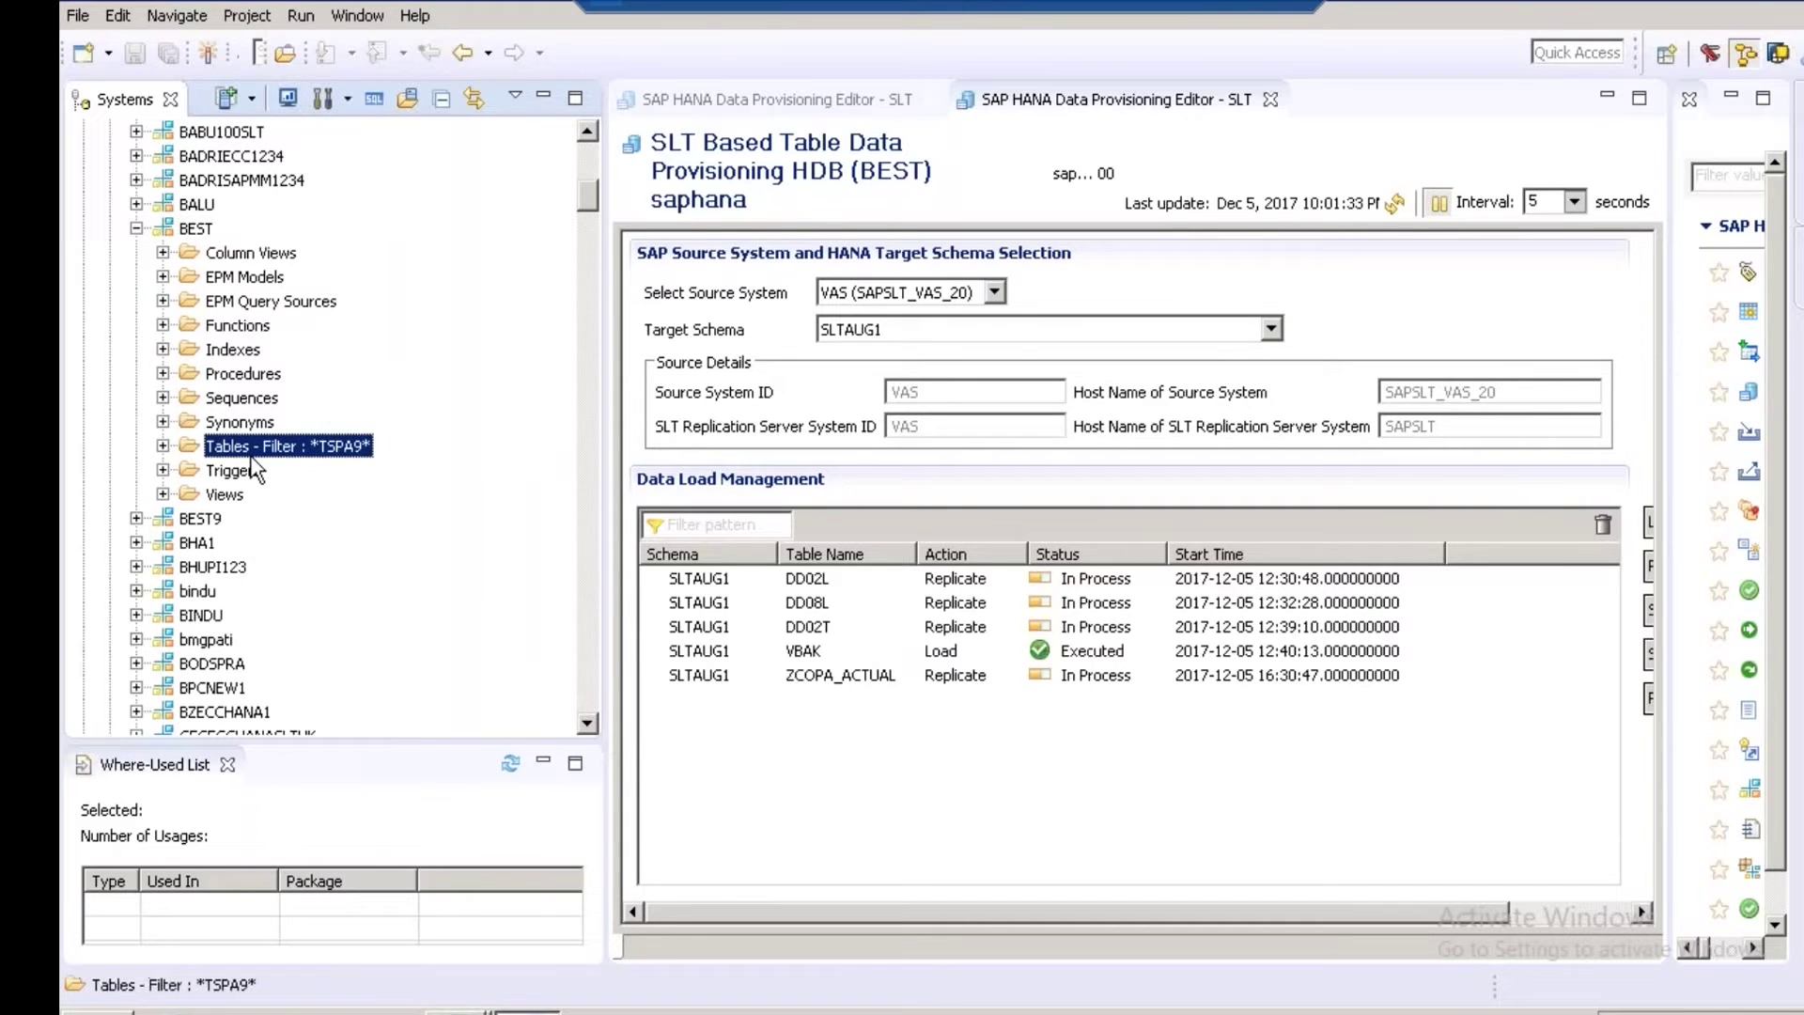
{"action": "right_click", "coordinate": [252, 458]}
{"action": "left_click", "coordinate": [347, 649]}
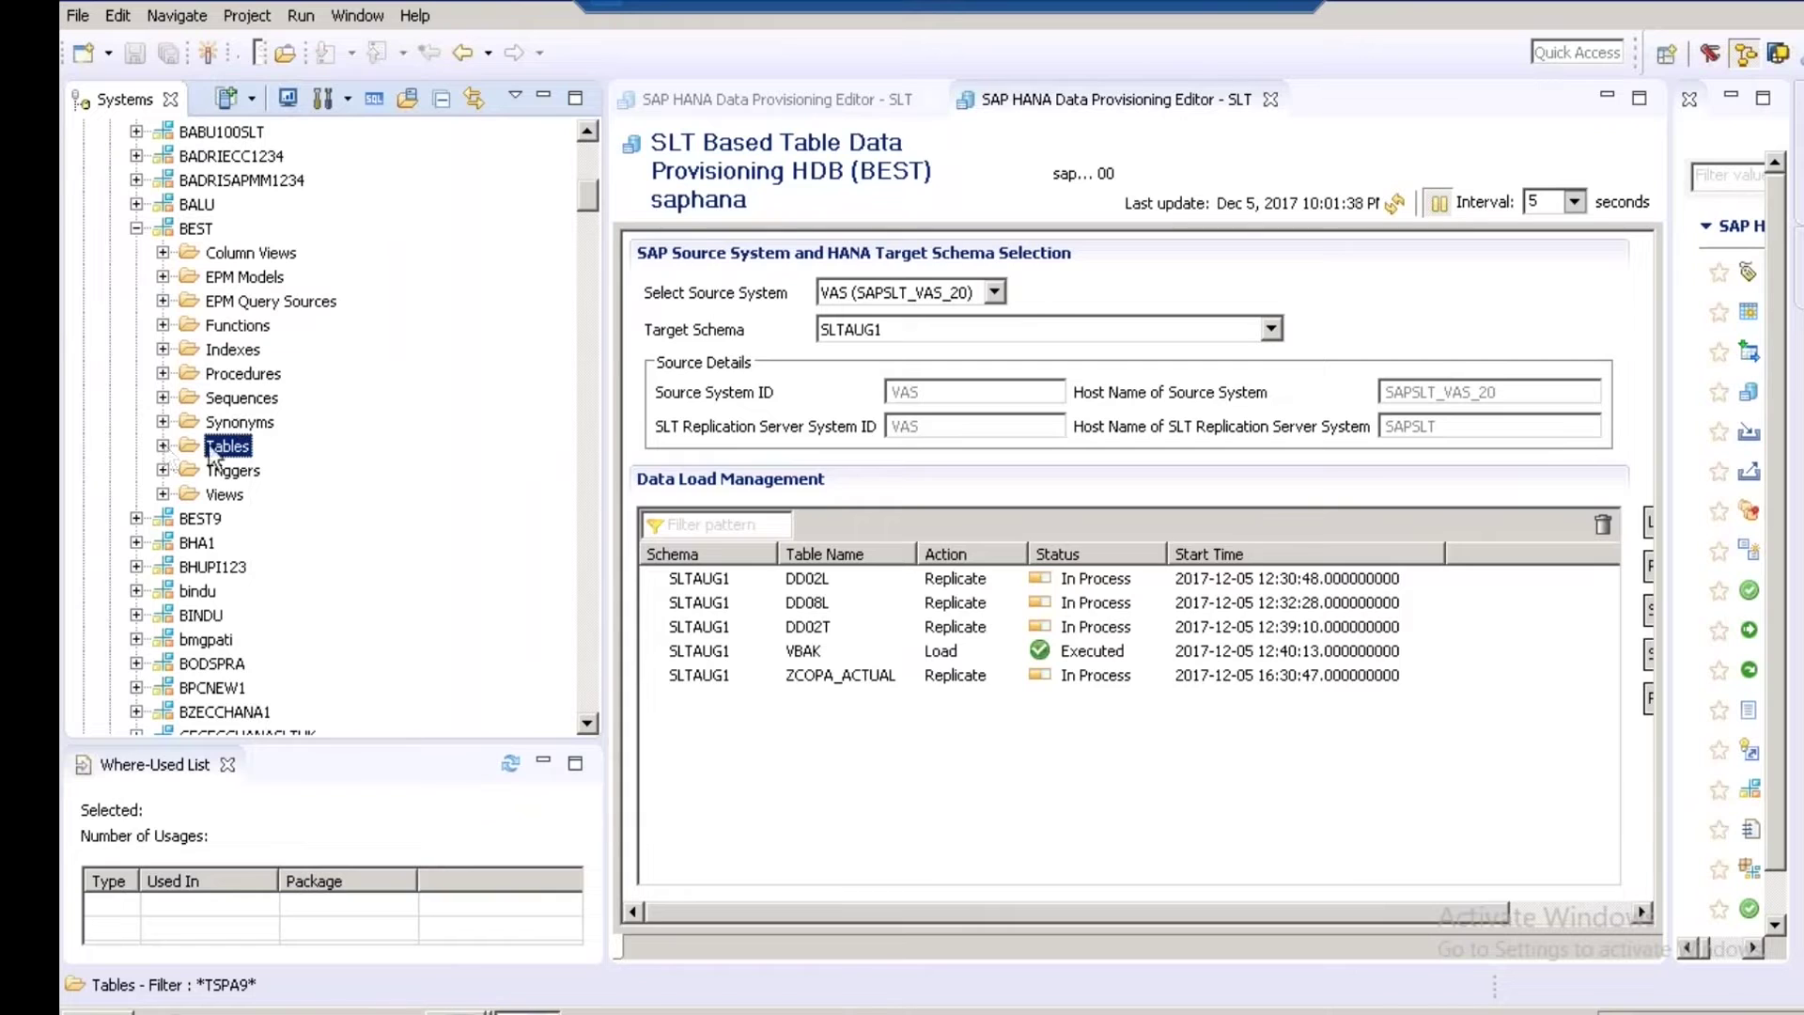
{"action": "right_click", "coordinate": [215, 455]}
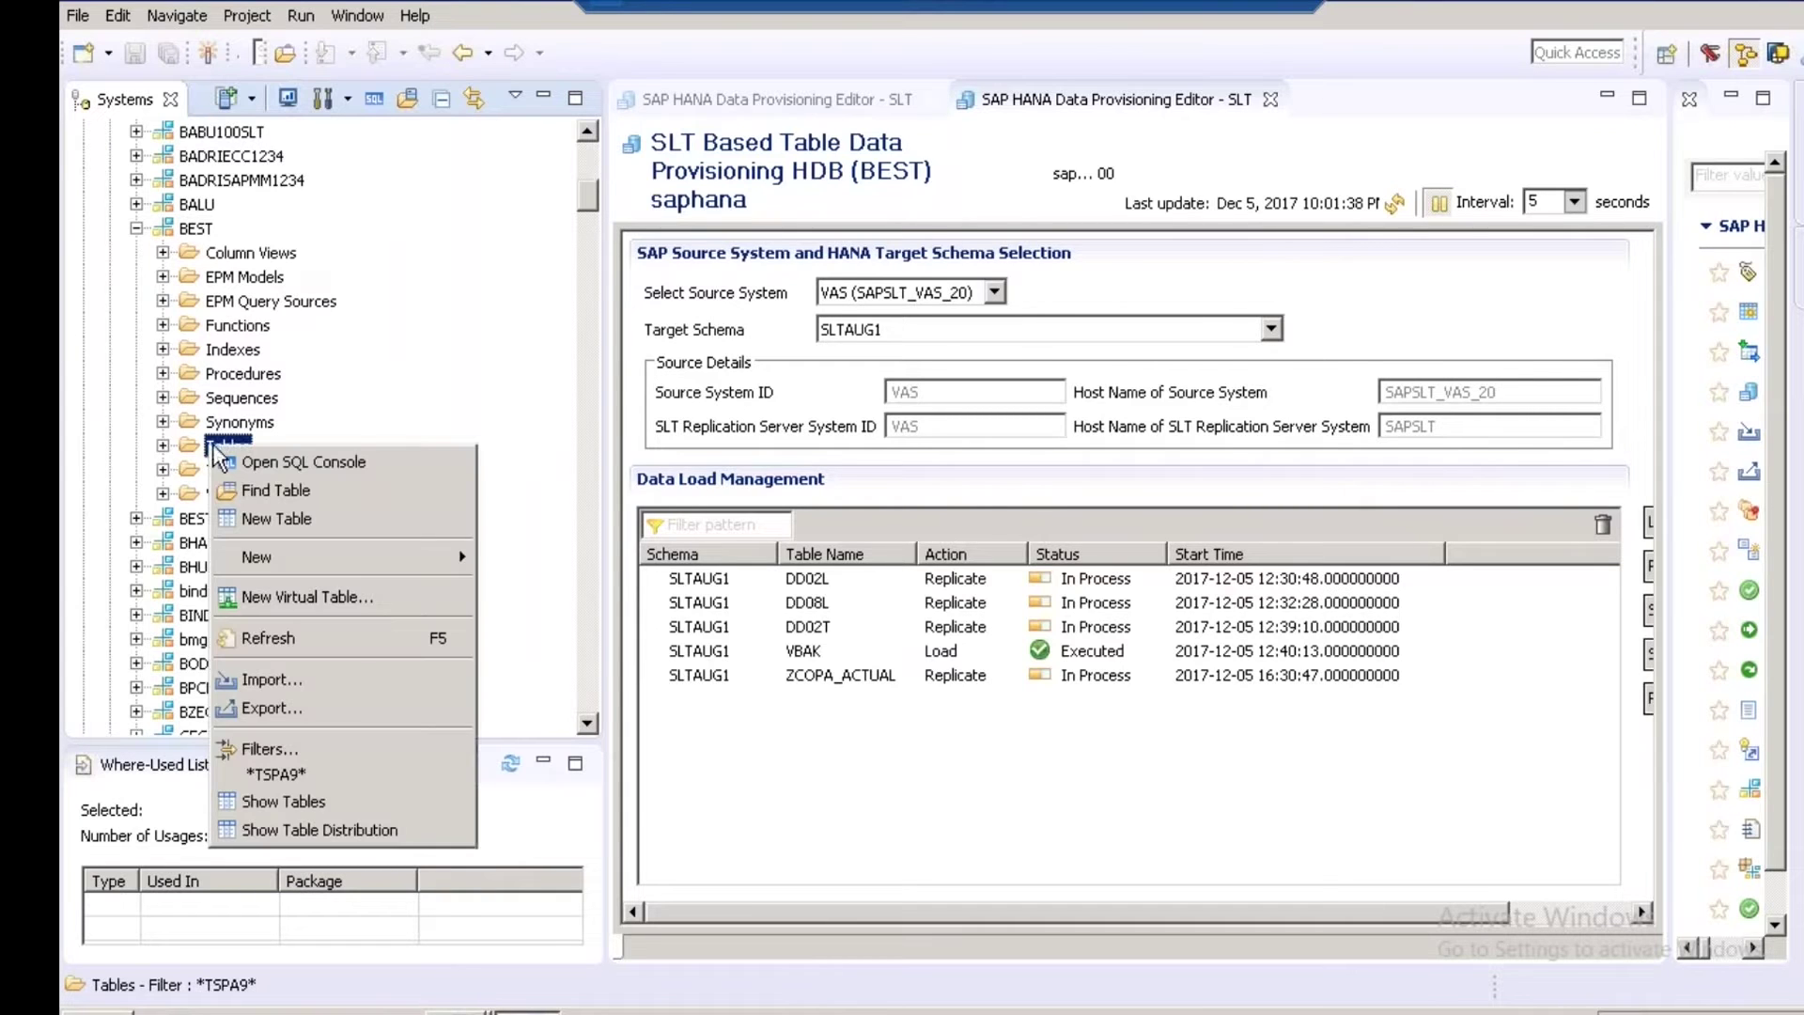
{"action": "left_click", "coordinate": [282, 749]}
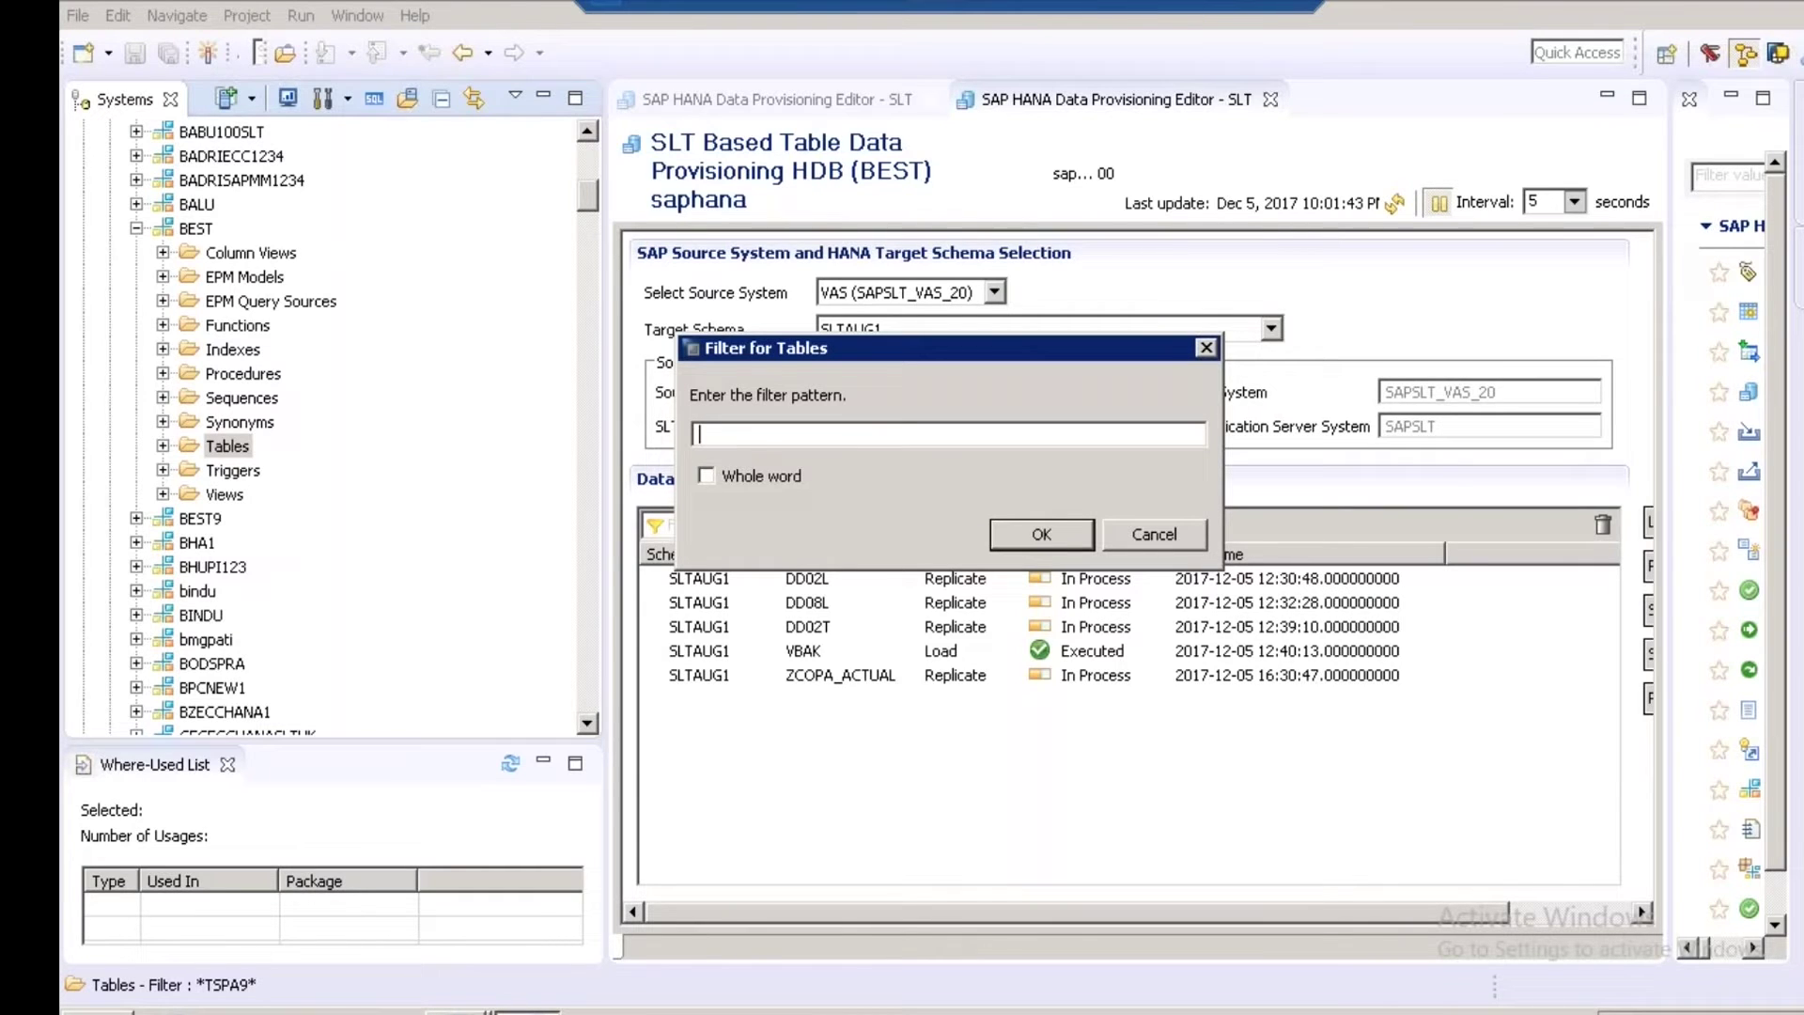
{"action": "type", "text": "ZCOPA"}
{"action": "type", "text": "_ACTUAL"}
{"action": "key", "text": "Return"}
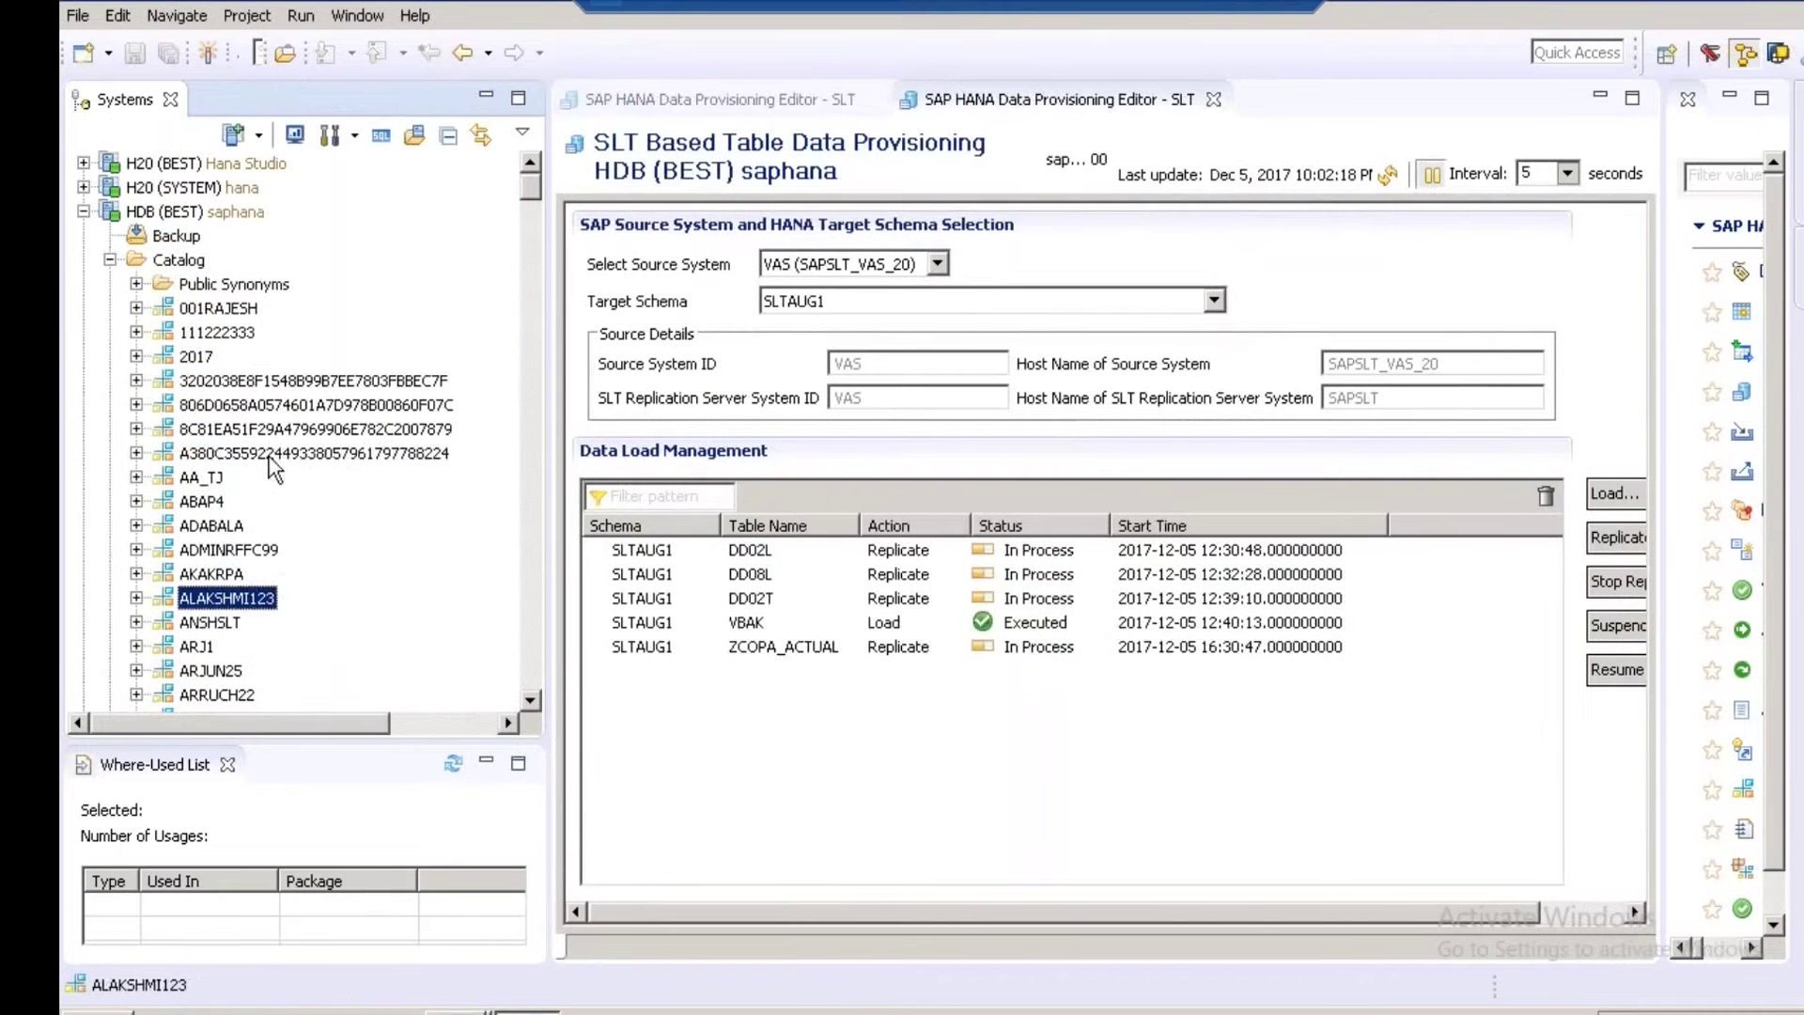
Find the SLTAUG1 schema in the HDB (BEST) catalog and expand its Tables folder down to ZCOPA_ACTUAL.
{"action": "left_click", "coordinate": [269, 472]}
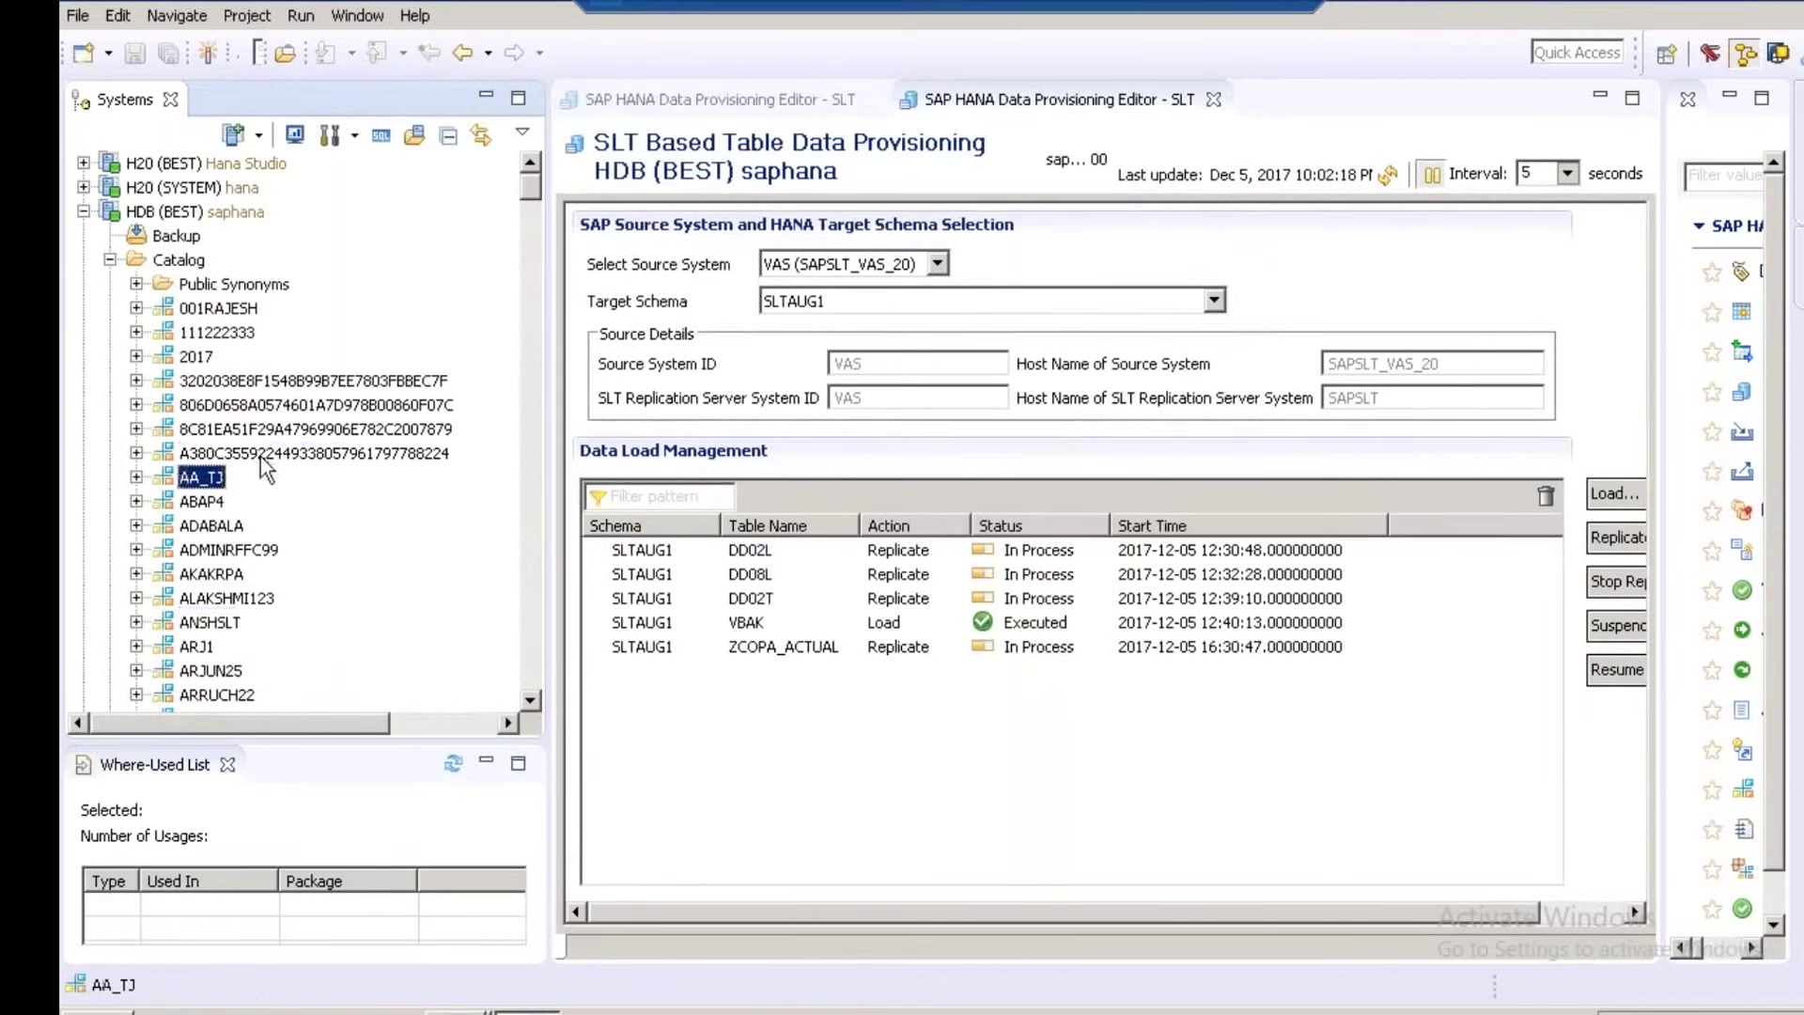
{"action": "type", "text": "SLT"}
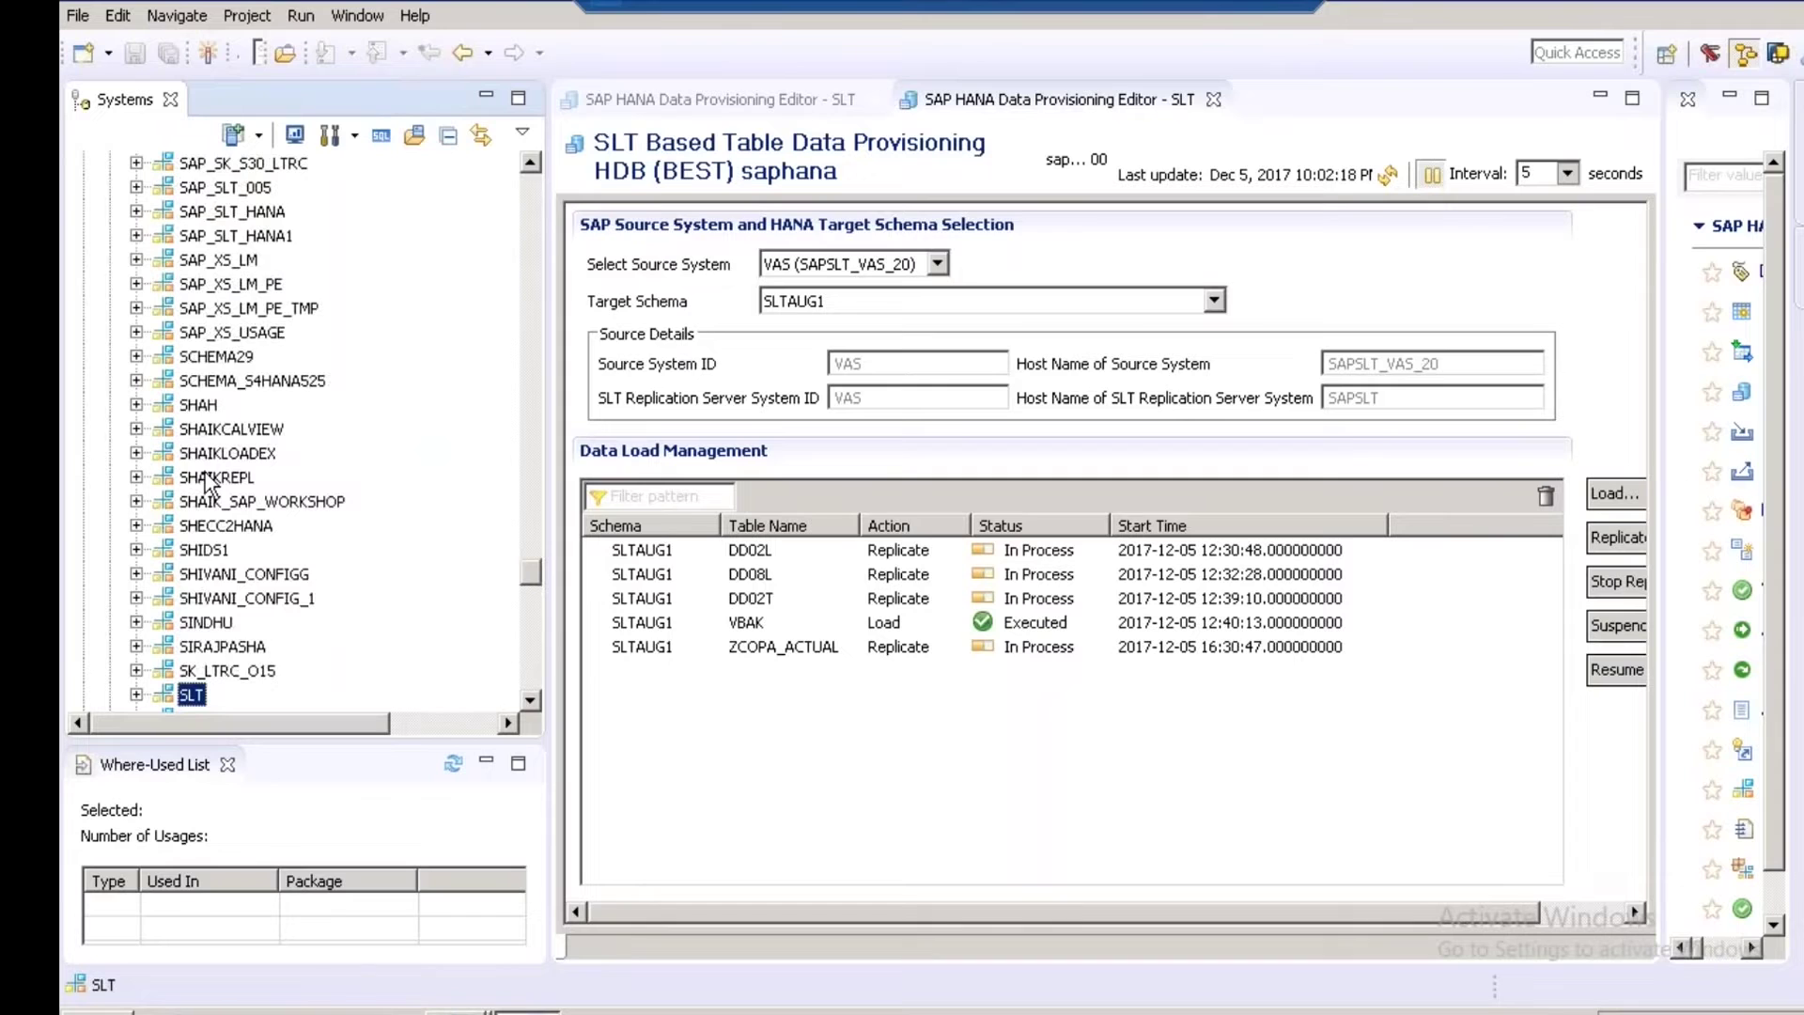
{"action": "scroll", "coordinate": [329, 428], "scroll_direction": "down", "scroll_amount": 7}
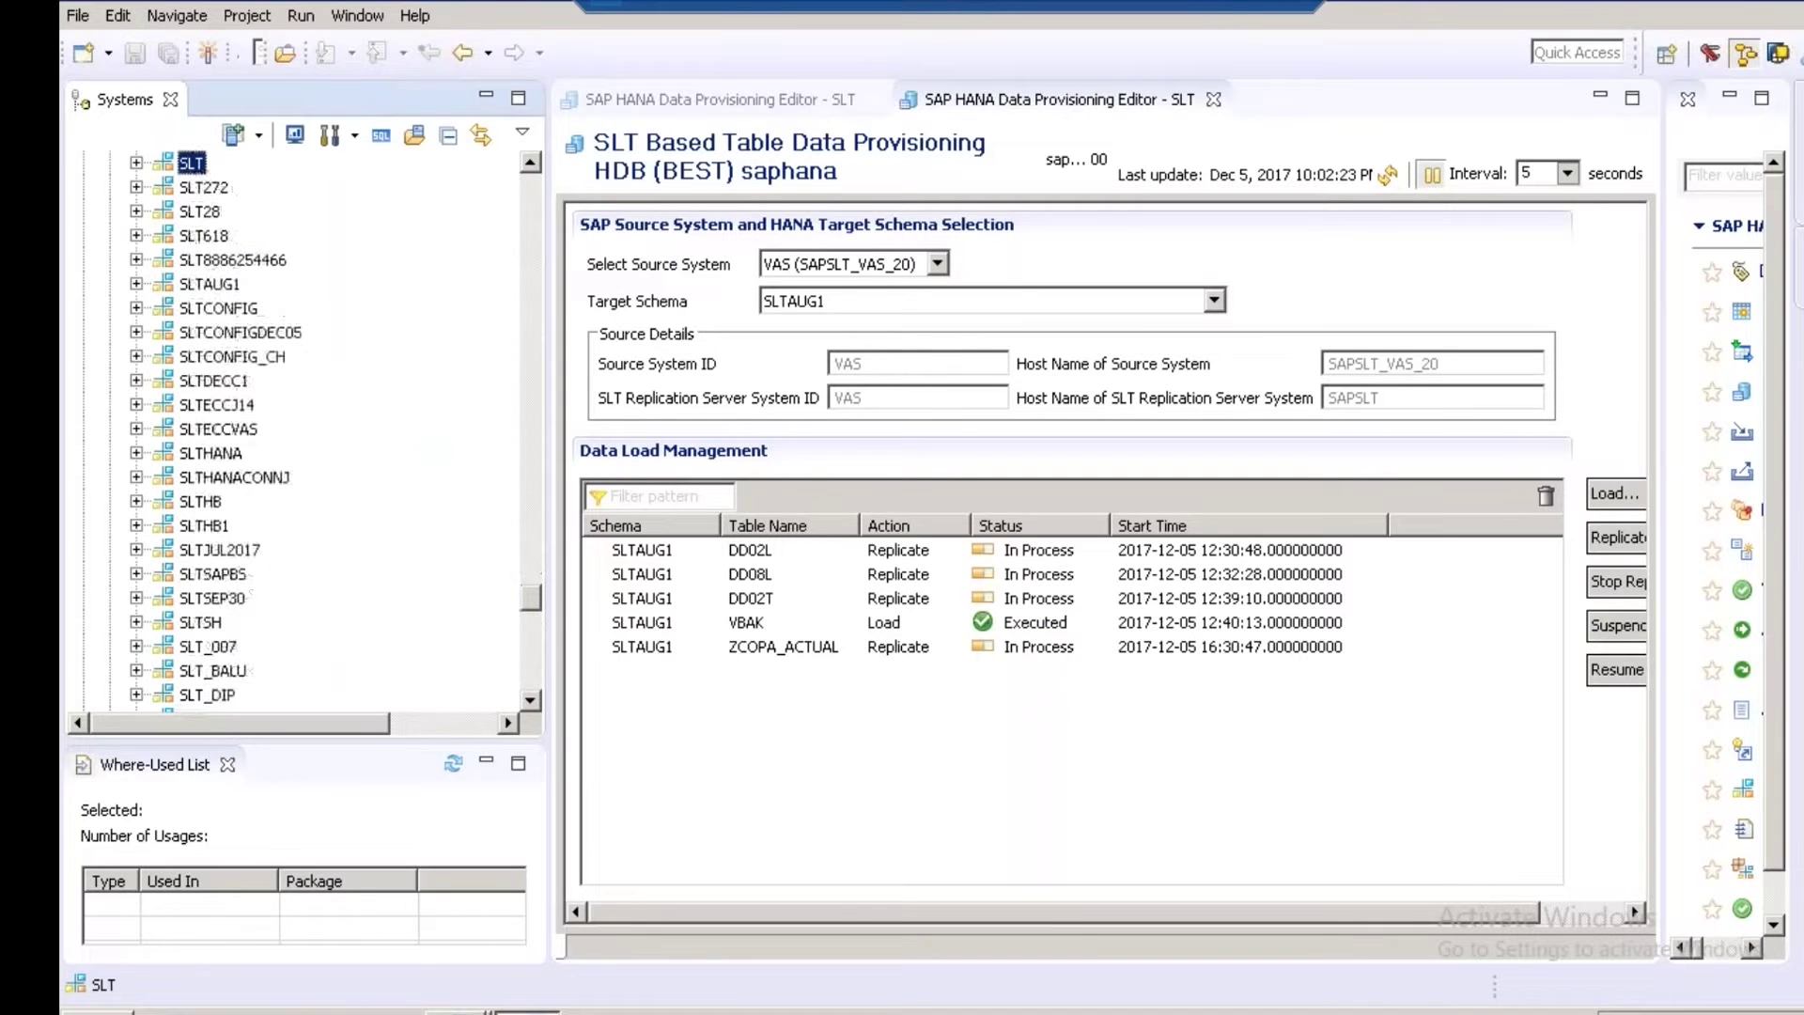
{"action": "left_click", "coordinate": [158, 284]}
{"action": "double_click", "coordinate": [227, 287]}
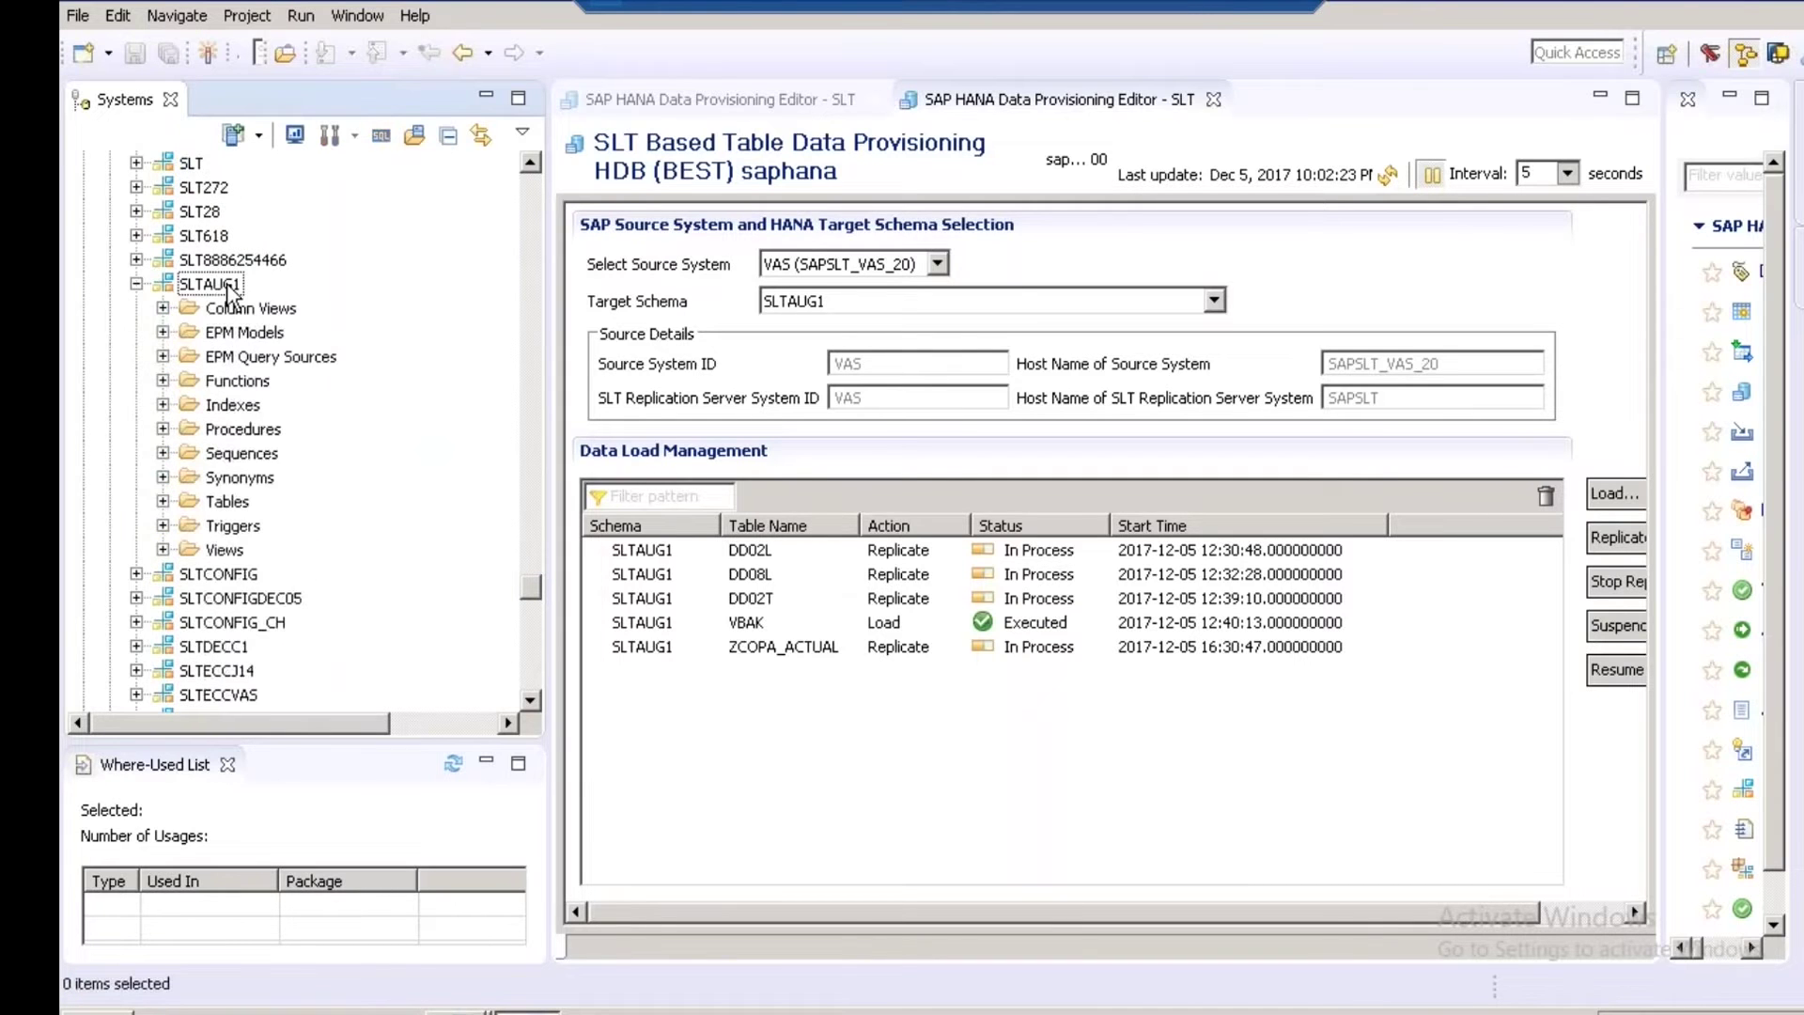
{"action": "left_click", "coordinate": [227, 287]}
{"action": "left_click", "coordinate": [228, 502]}
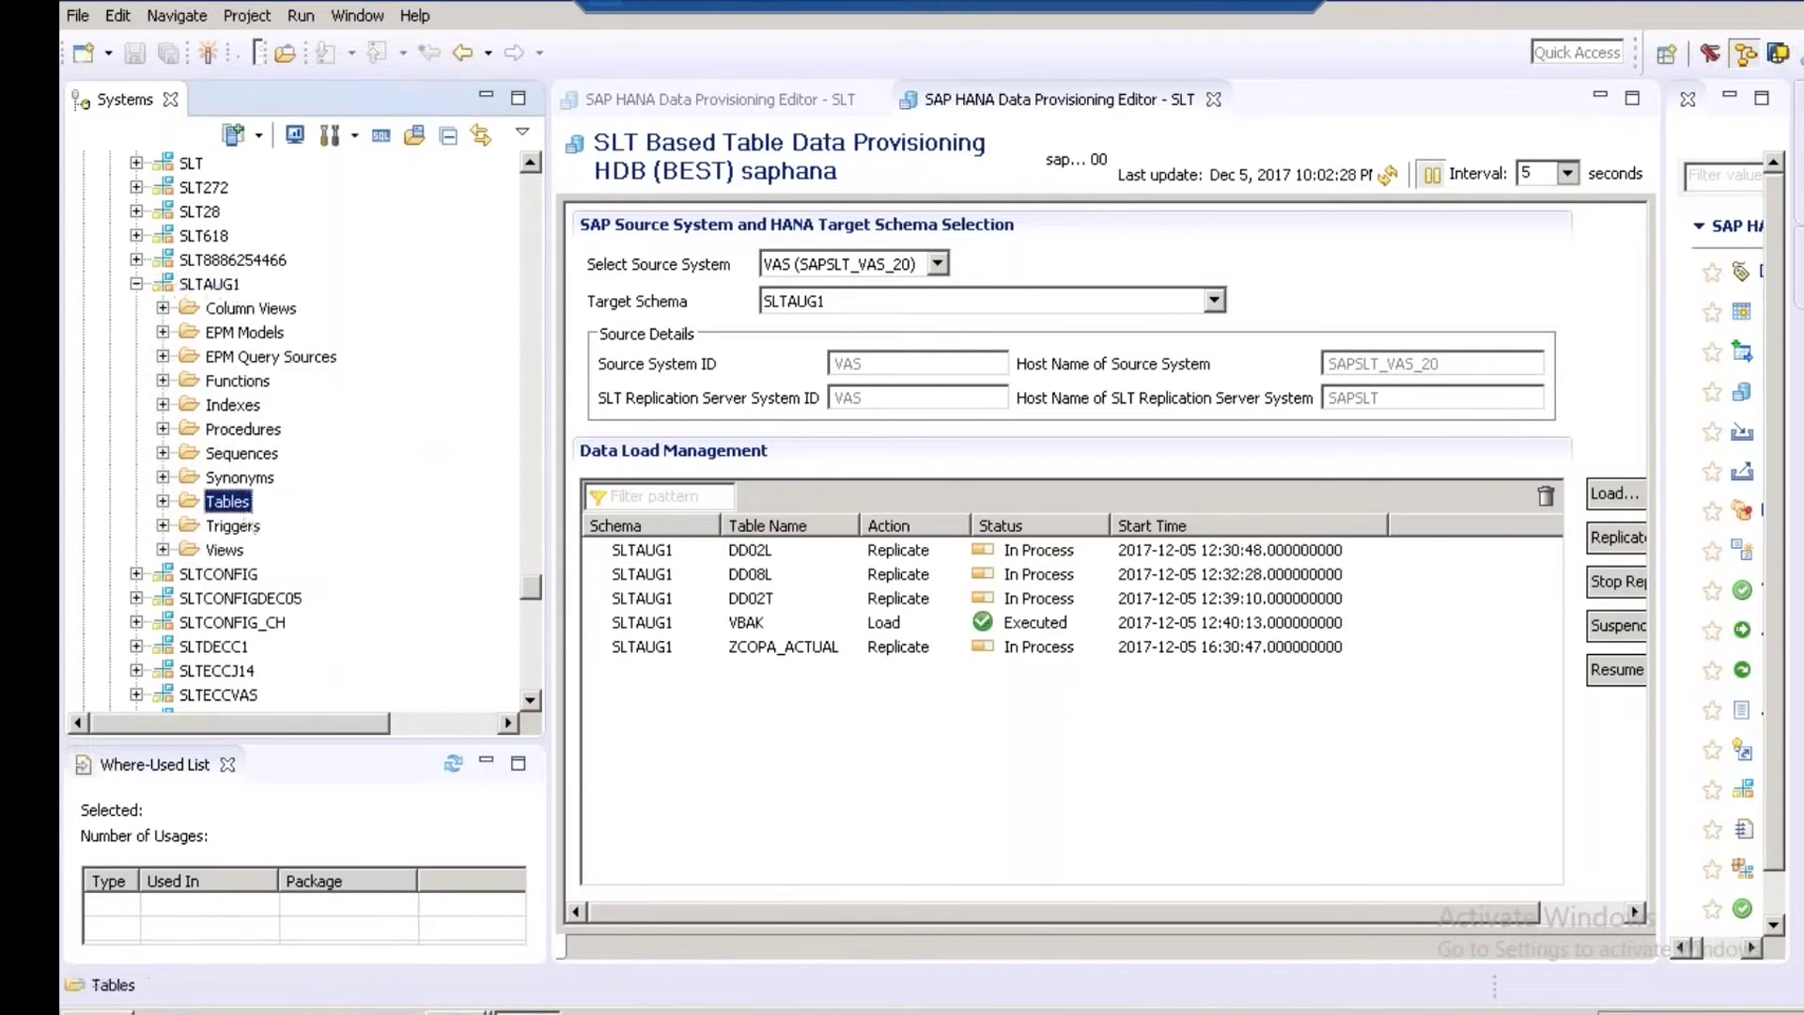
{"action": "double_click", "coordinate": [228, 502]}
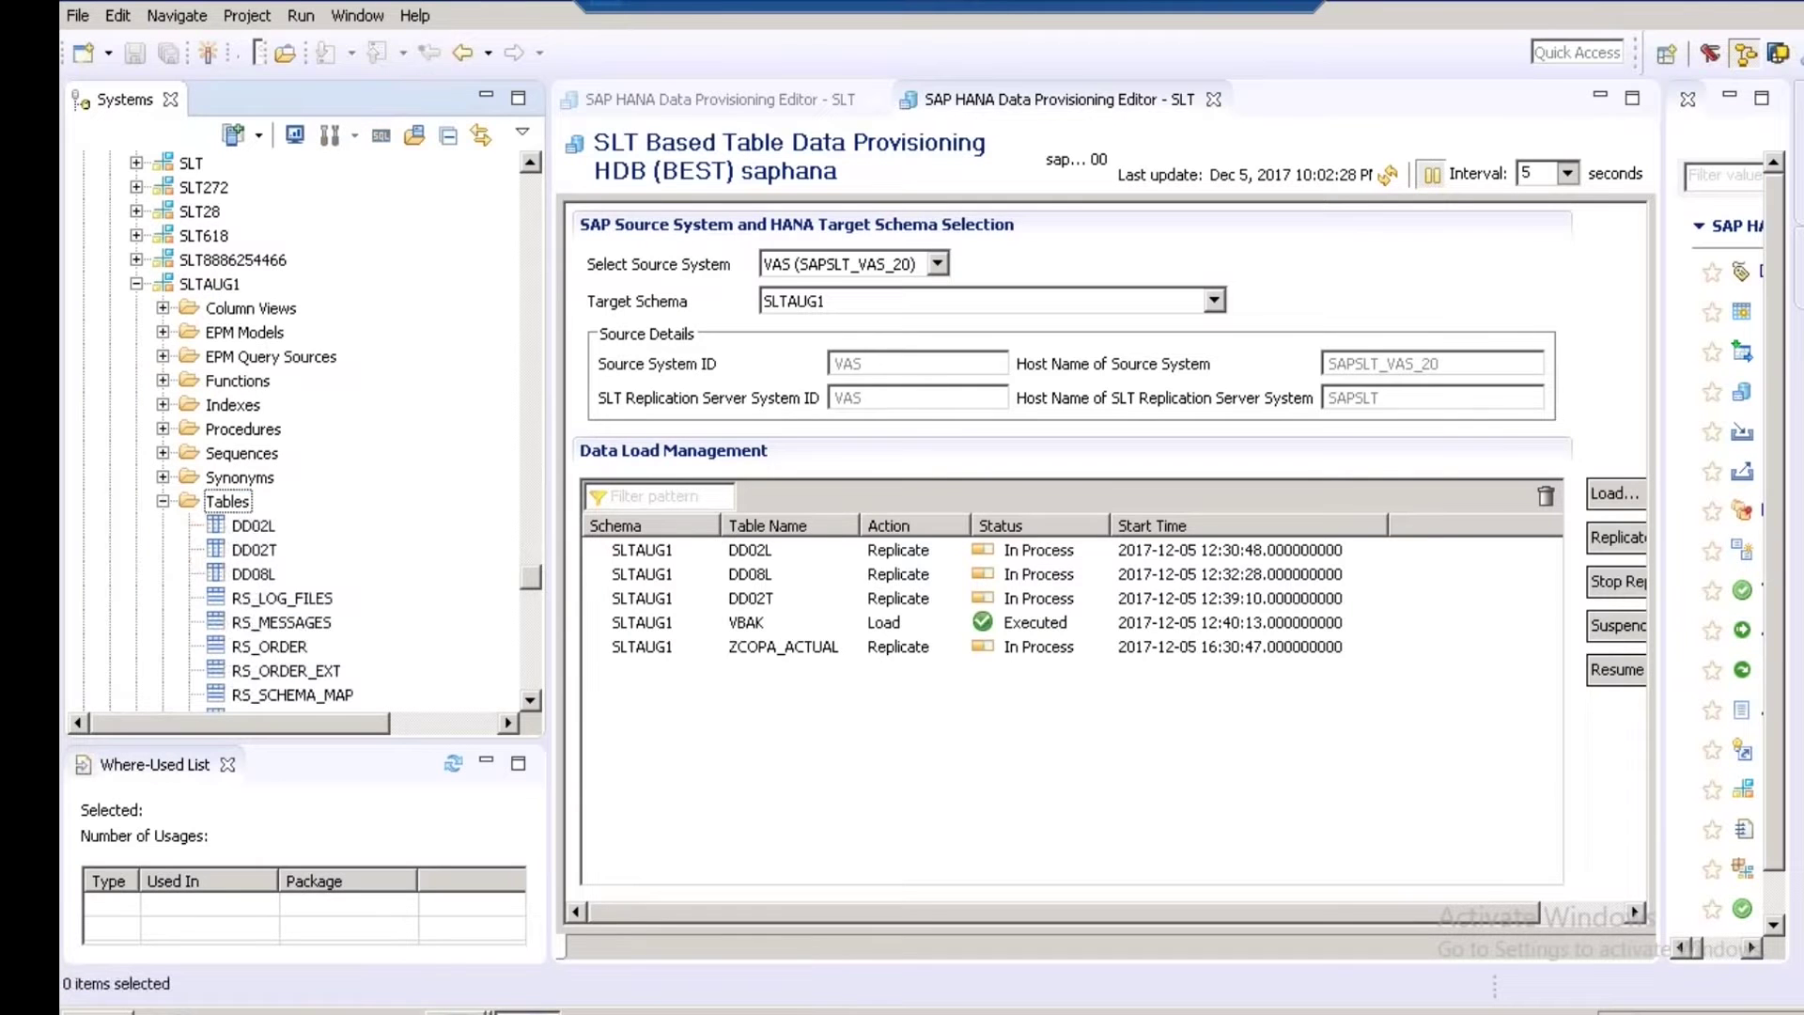
{"action": "scroll", "coordinate": [529, 519], "scroll_direction": "down", "scroll_amount": 7}
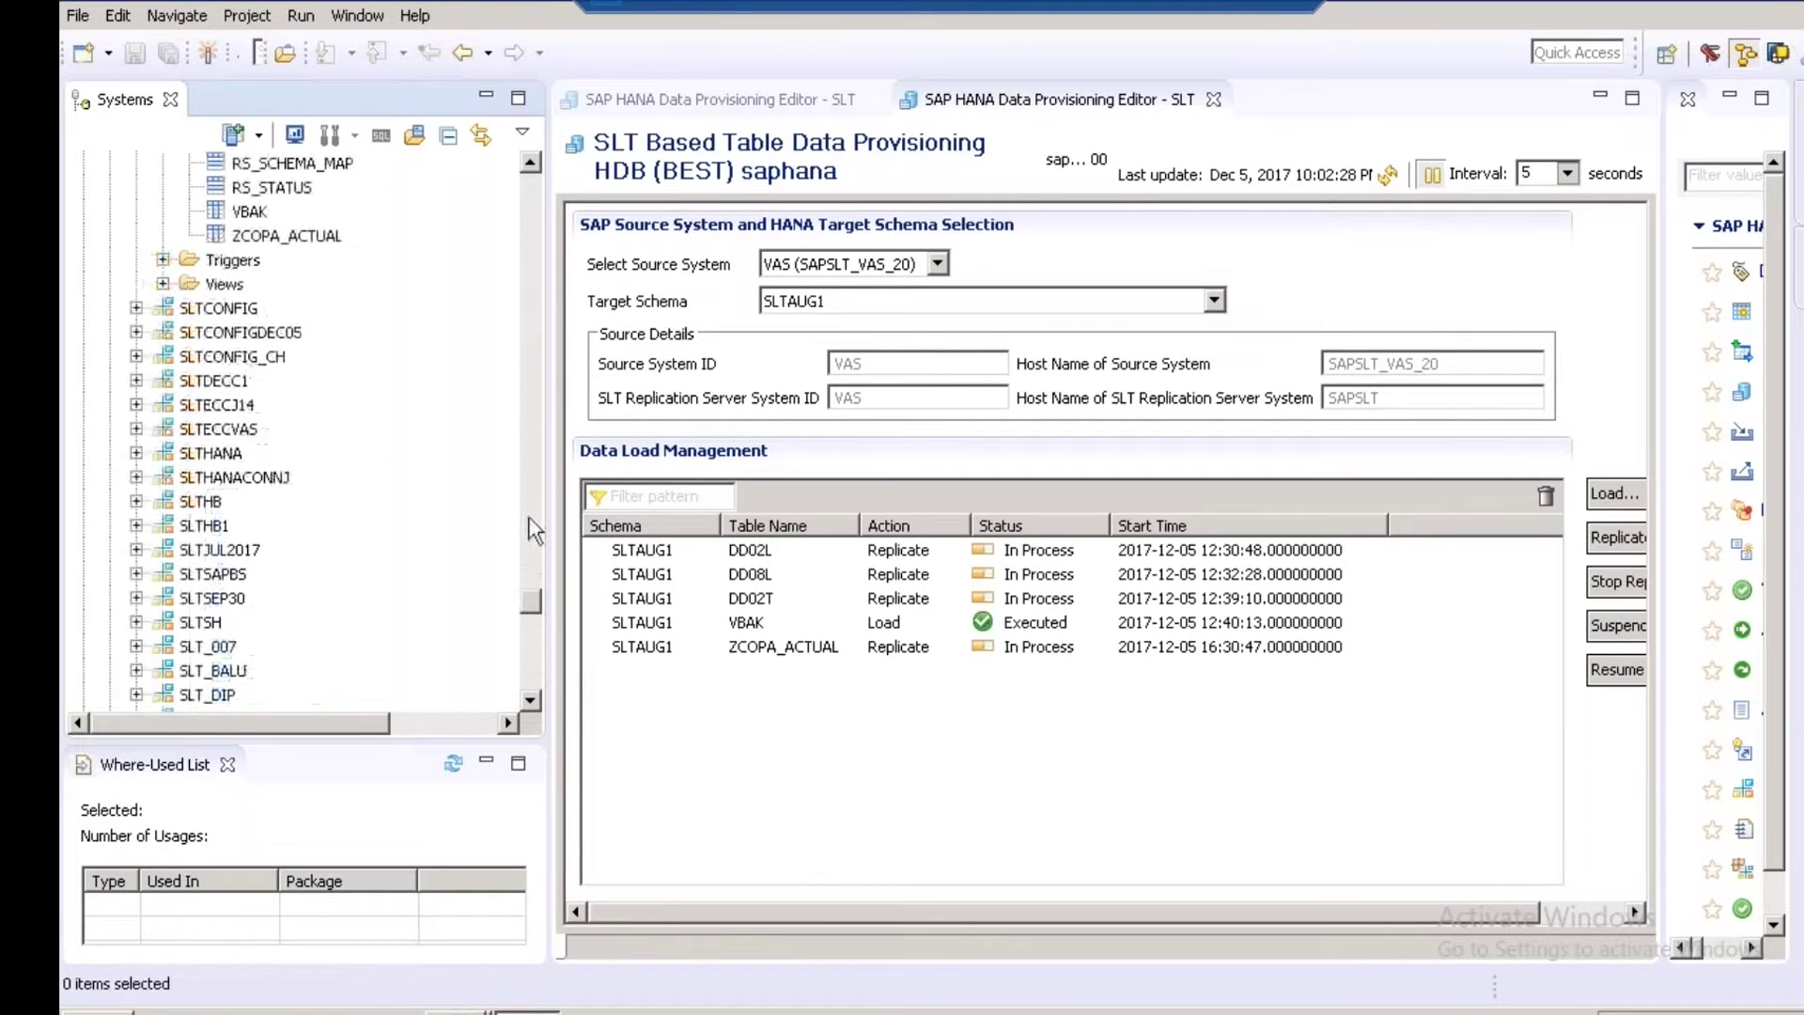
Open the data preview of table ZCOPA_ACTUAL in schema SLTAUG1.
{"action": "left_click", "coordinate": [282, 235]}
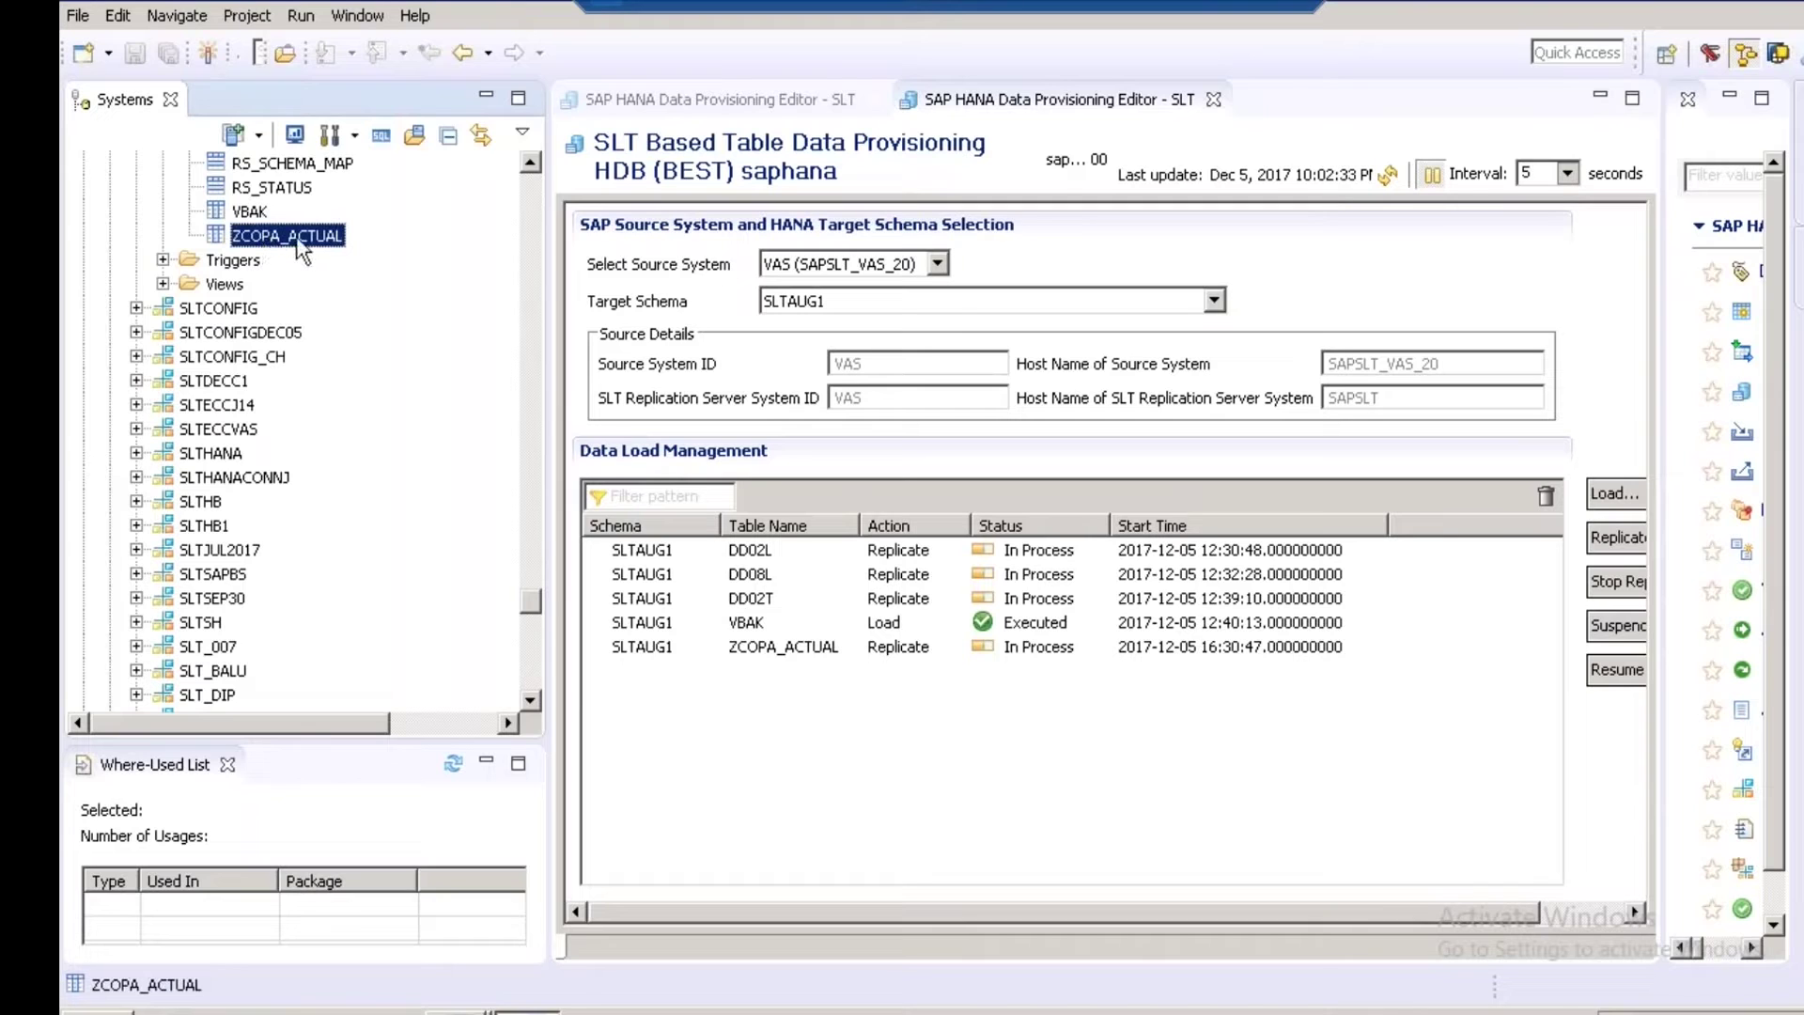
{"action": "right_click", "coordinate": [257, 248]}
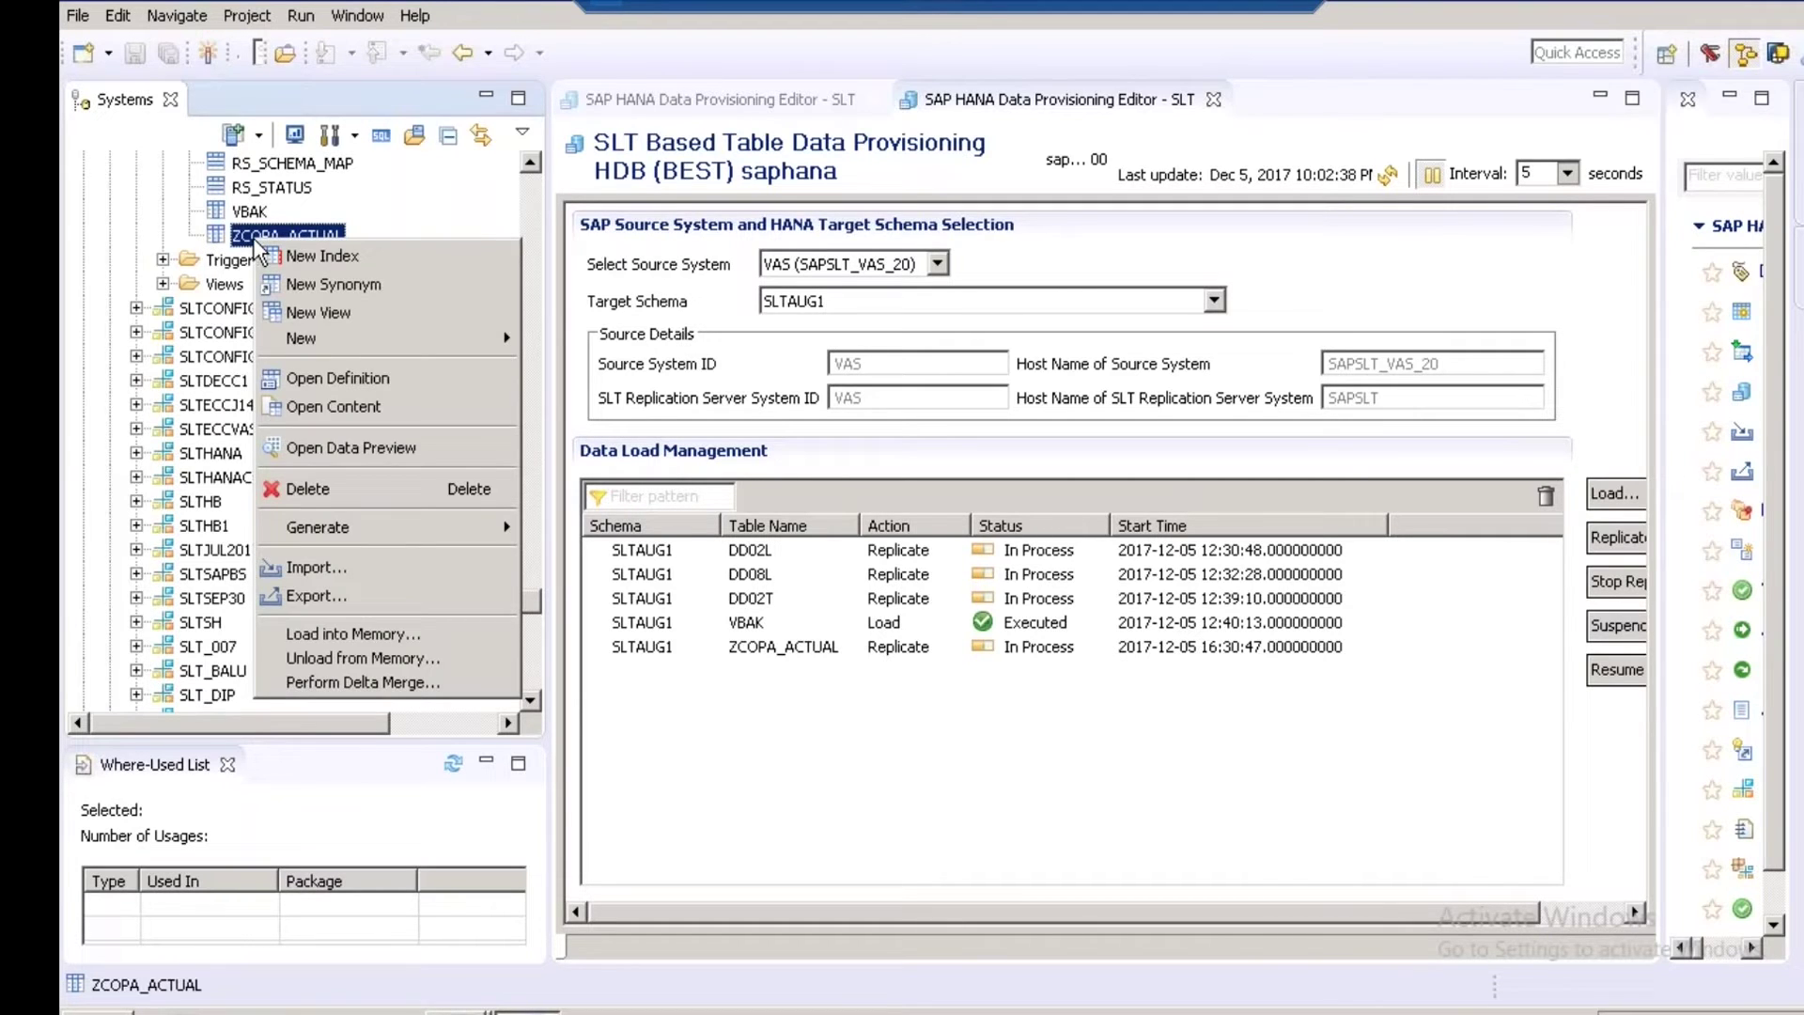
{"action": "left_click", "coordinate": [389, 447]}
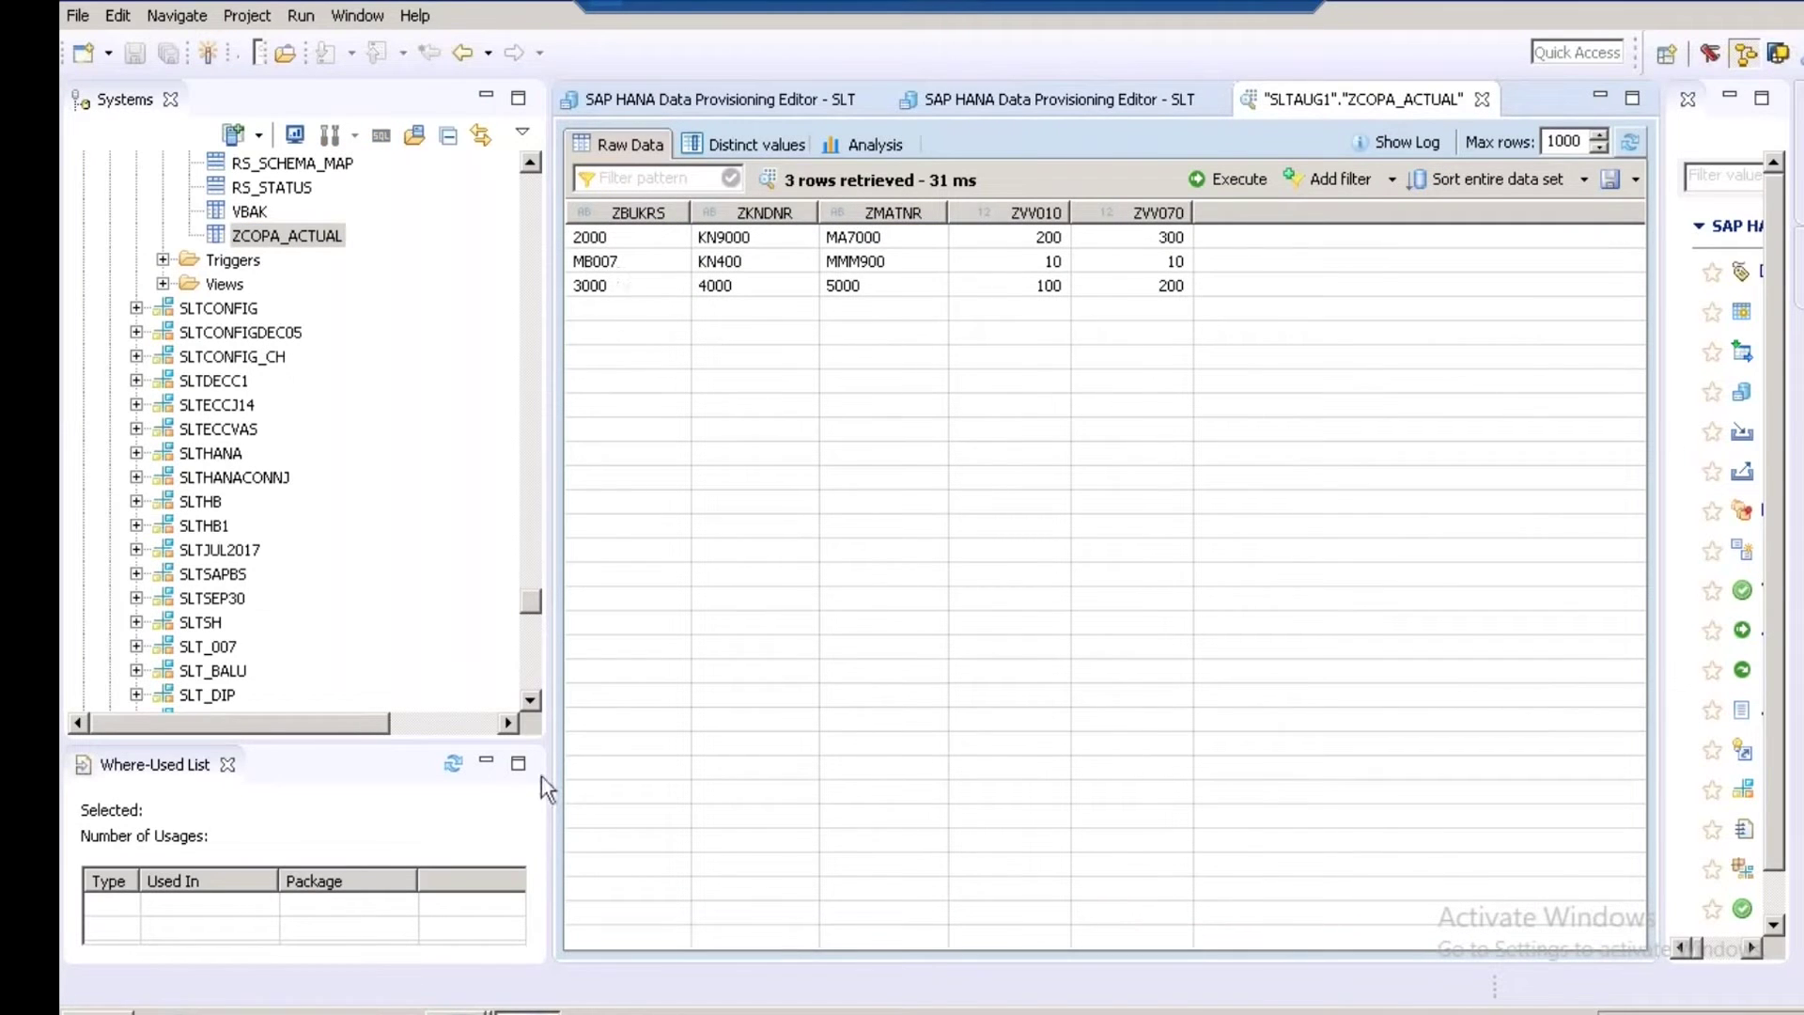
Switch to the SAP LT Replication Server window, reduce it from full screen, and start transaction SE11 in a new session.
{"action": "mouse_move", "coordinate": [457, 1011]}
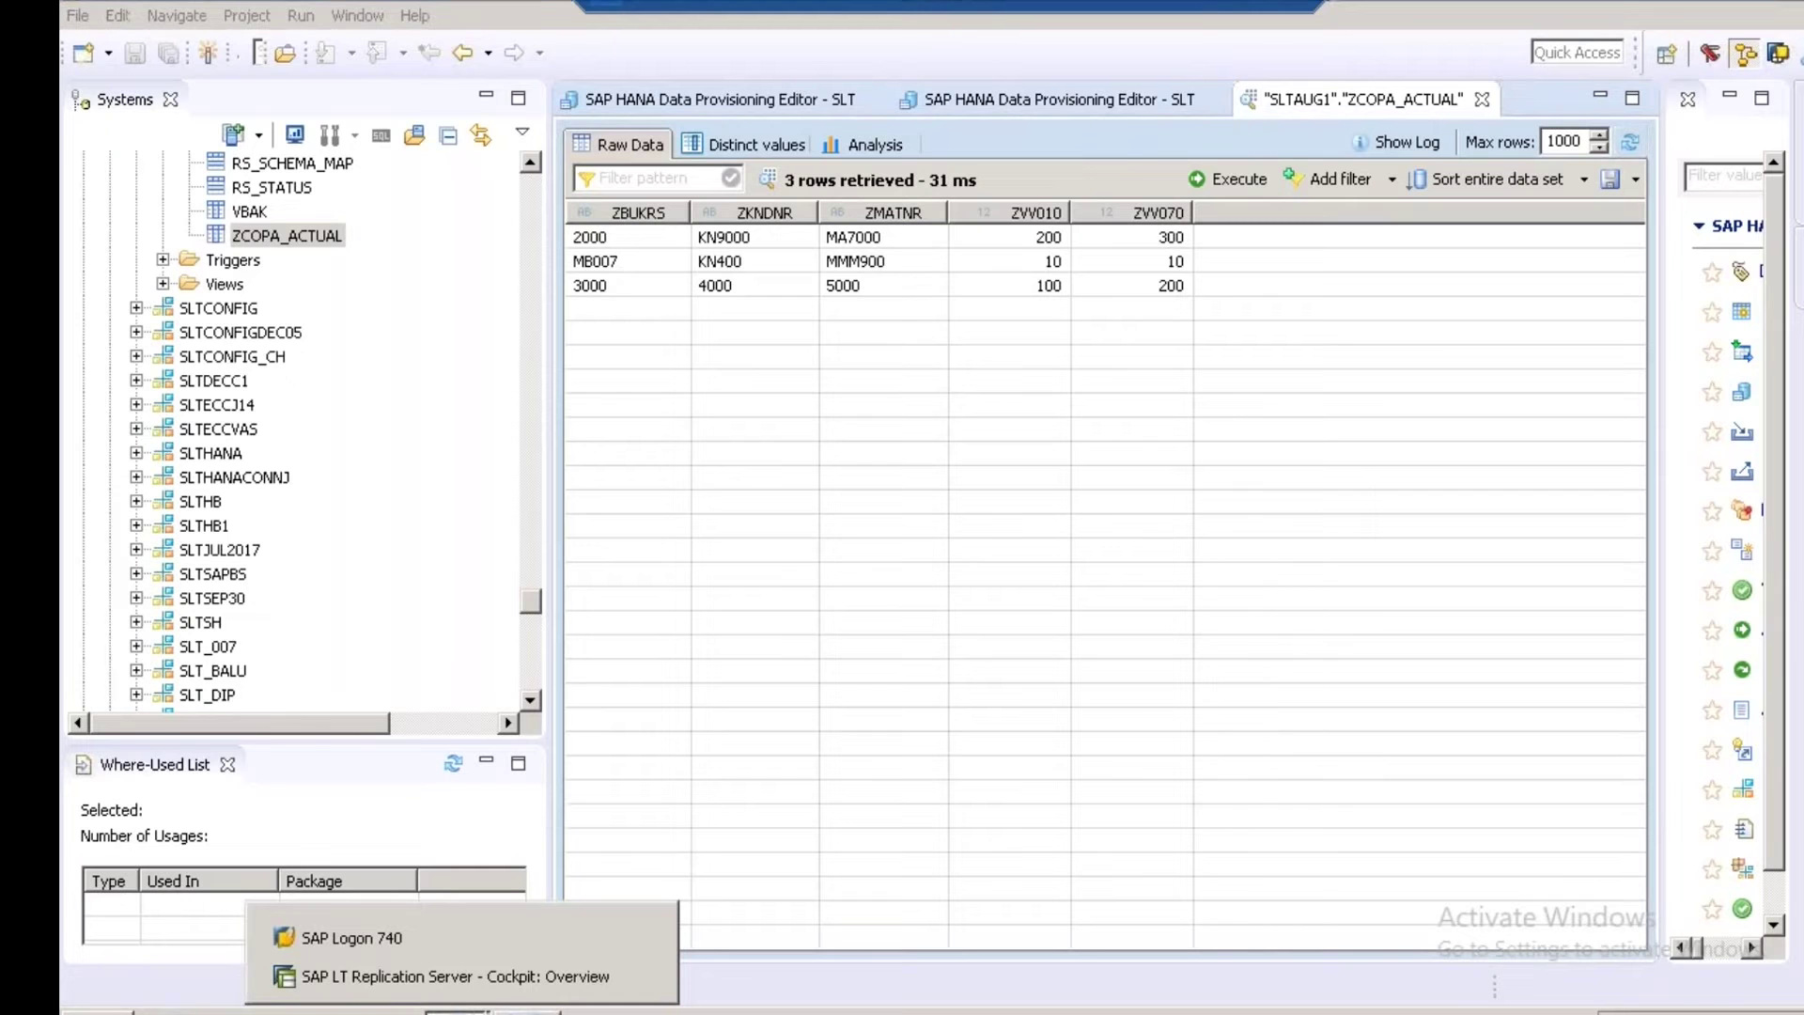
{"action": "left_click", "coordinate": [455, 976]}
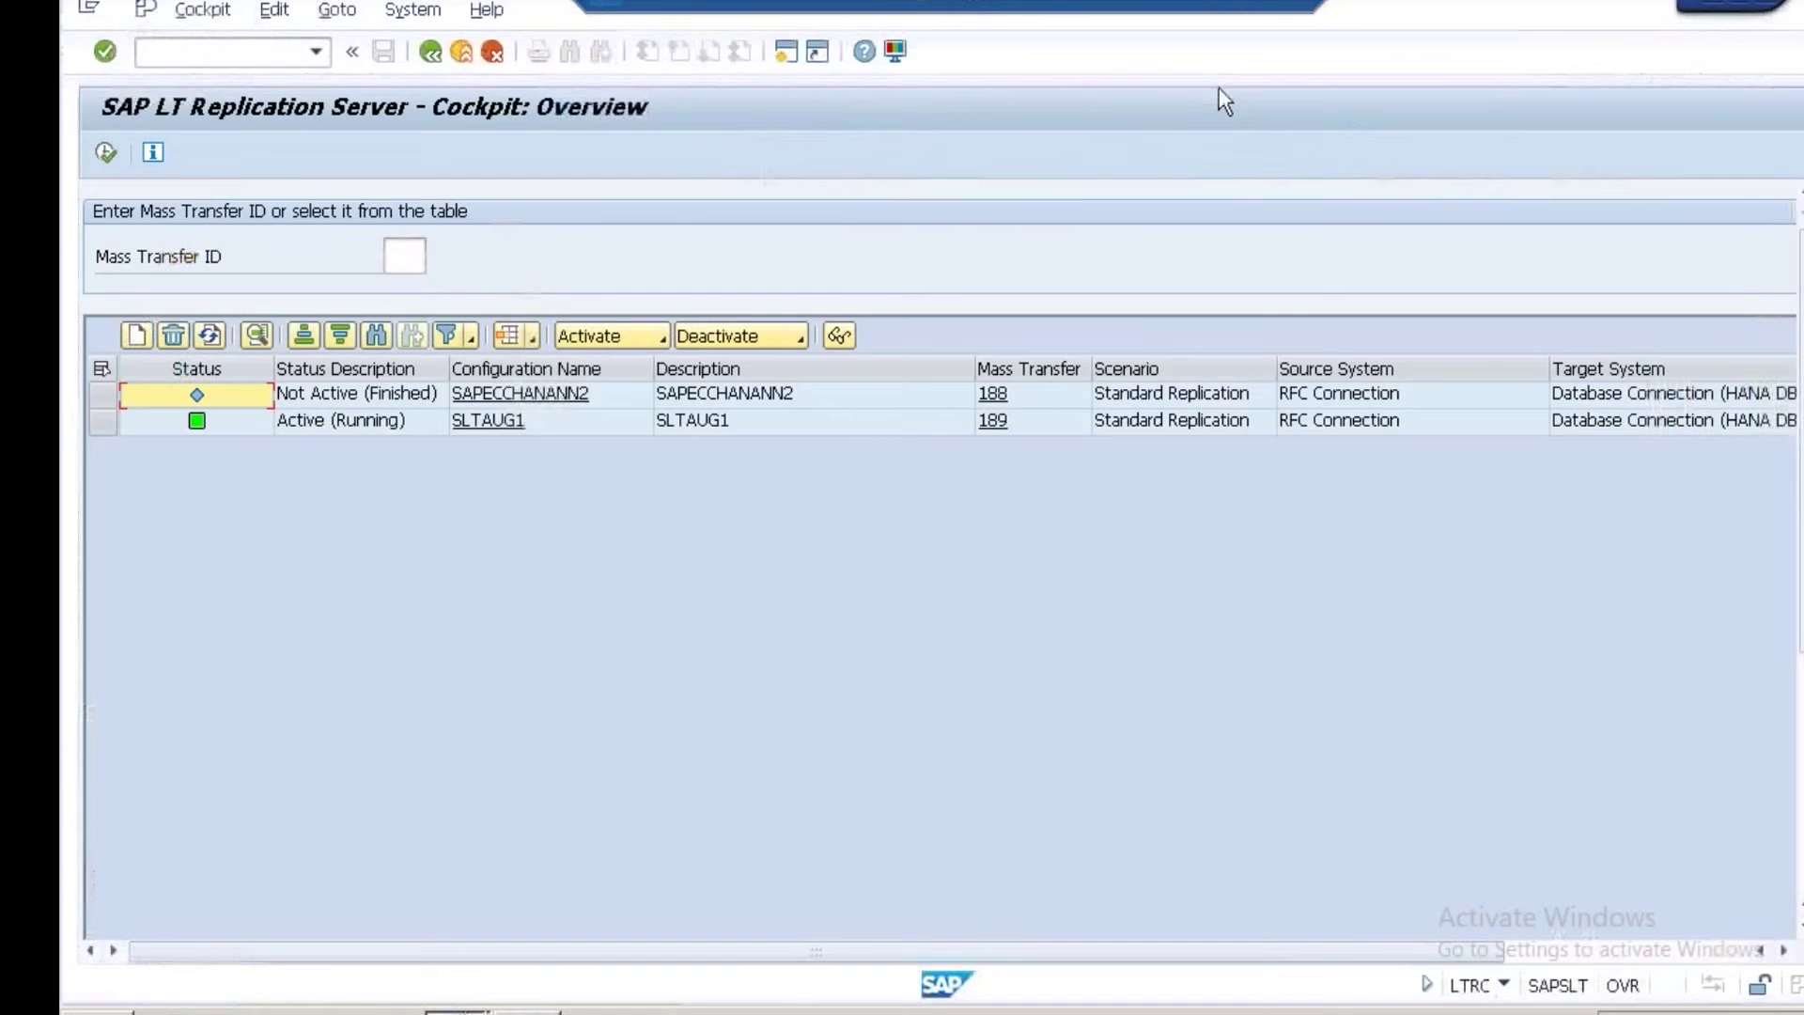
{"action": "left_click", "coordinate": [1745, 10]}
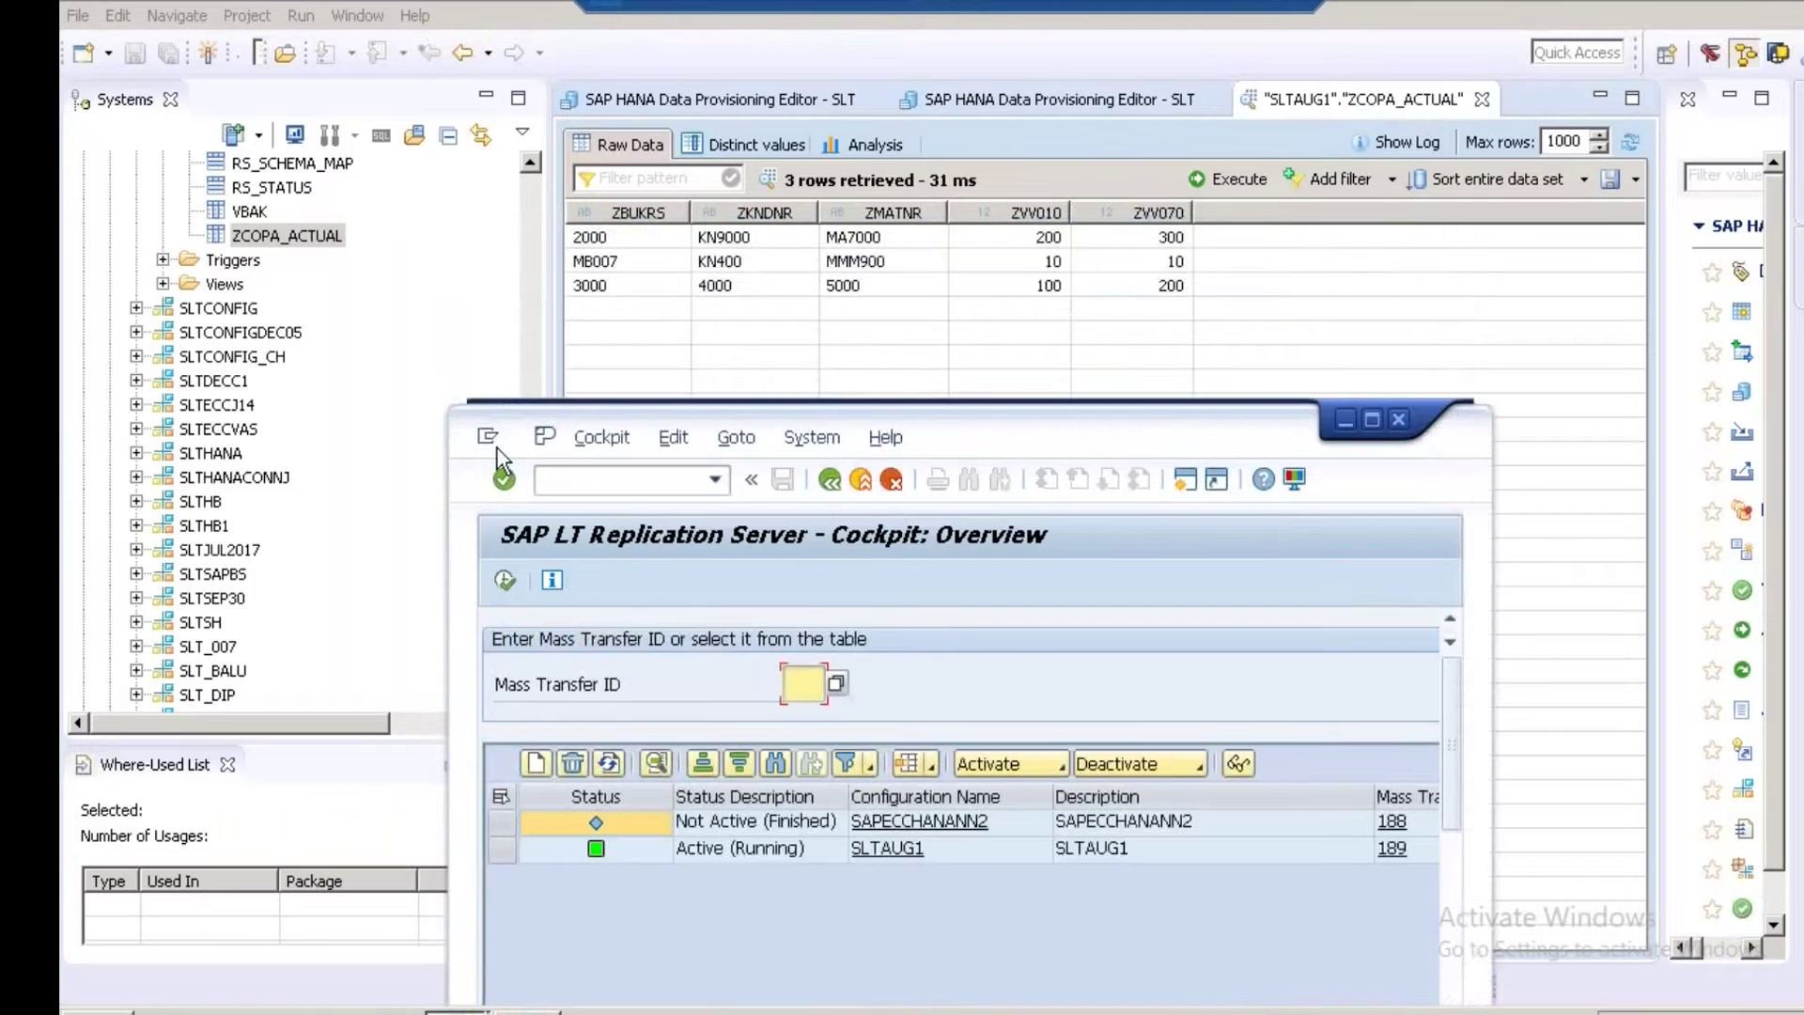
{"action": "left_click", "coordinate": [487, 438]}
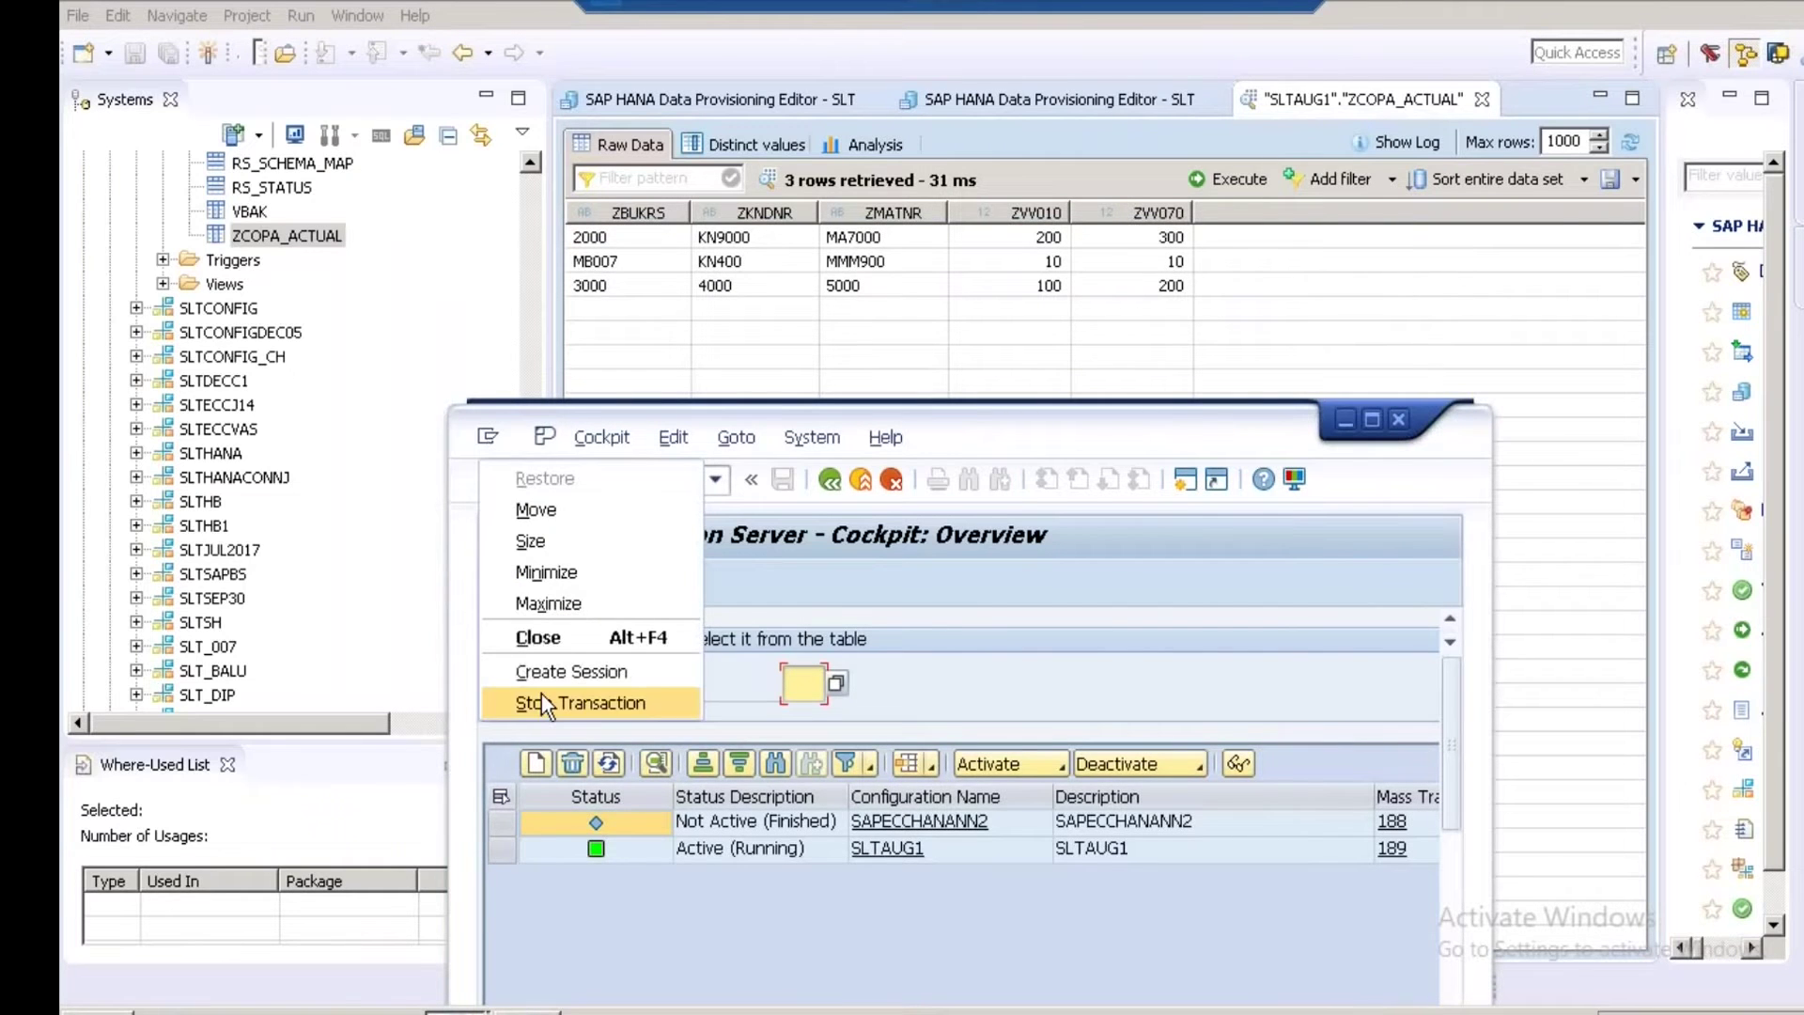
{"action": "left_click", "coordinate": [562, 673]}
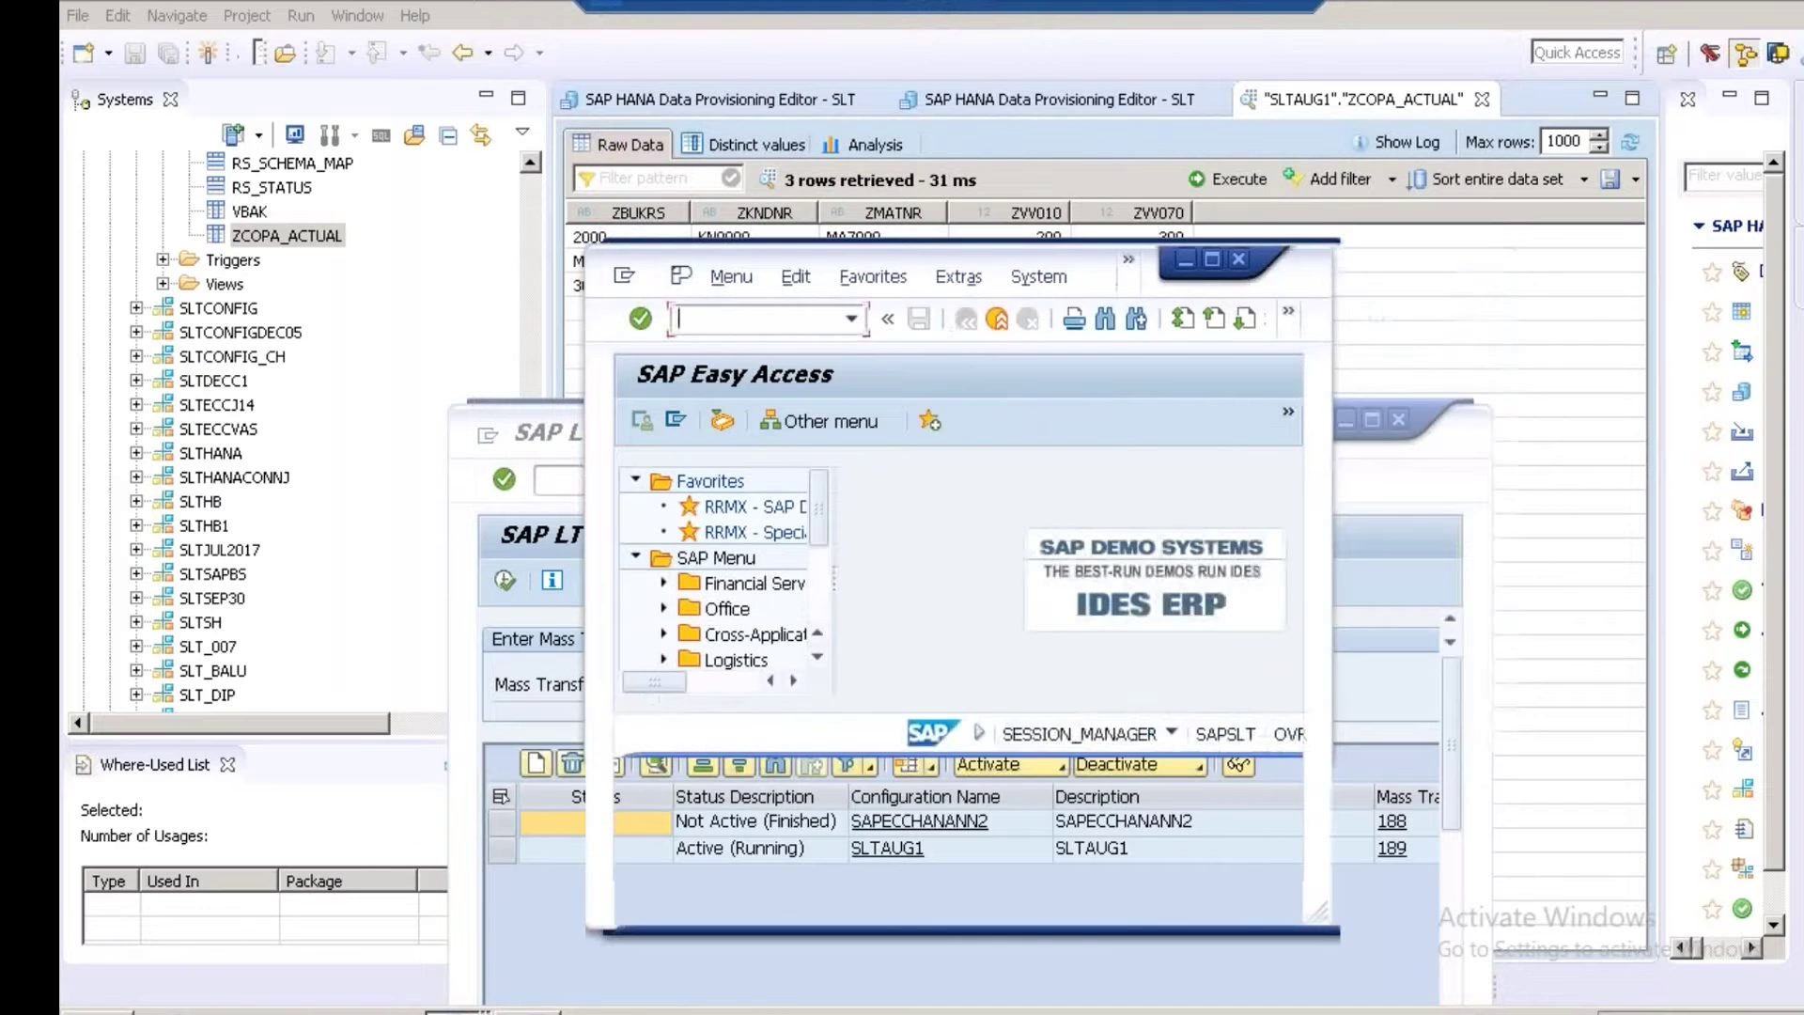
{"action": "type", "text": "SE11"}
{"action": "key", "text": "Return"}
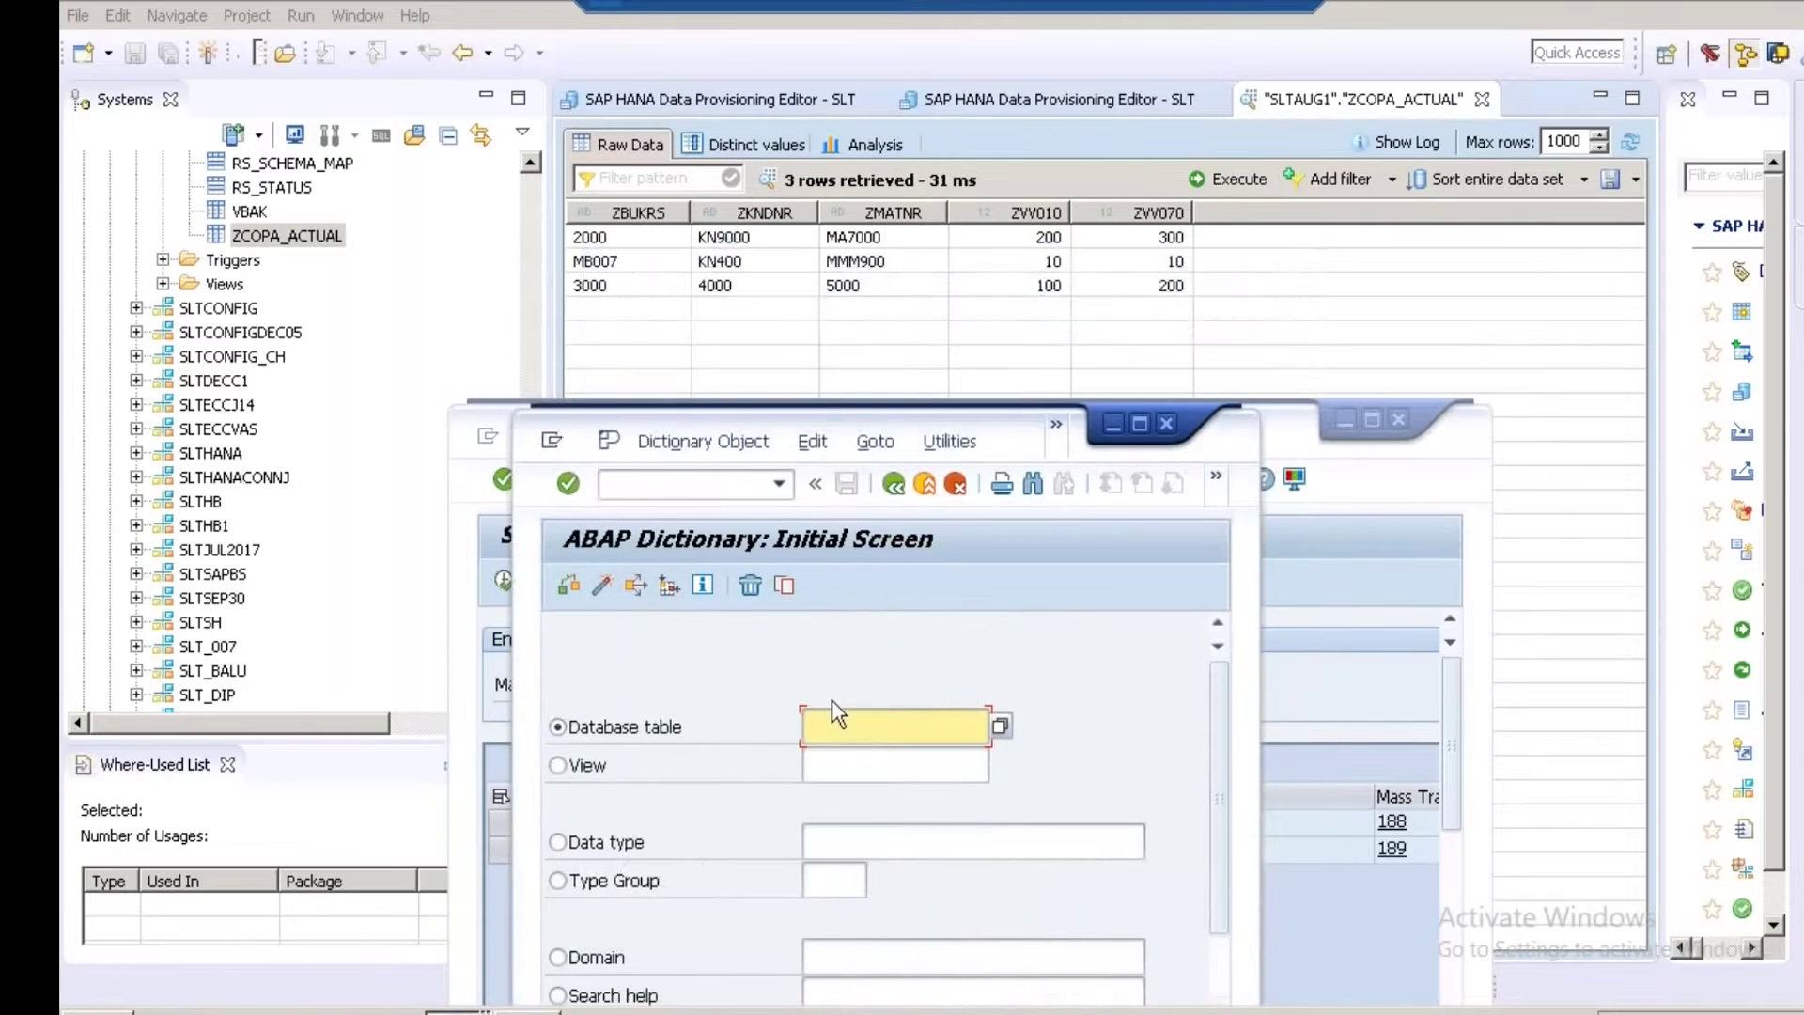
Display the ABAP Dictionary definition of database table ZCOPA_ACTUAL.
{"action": "type", "text": "ZCOPA"}
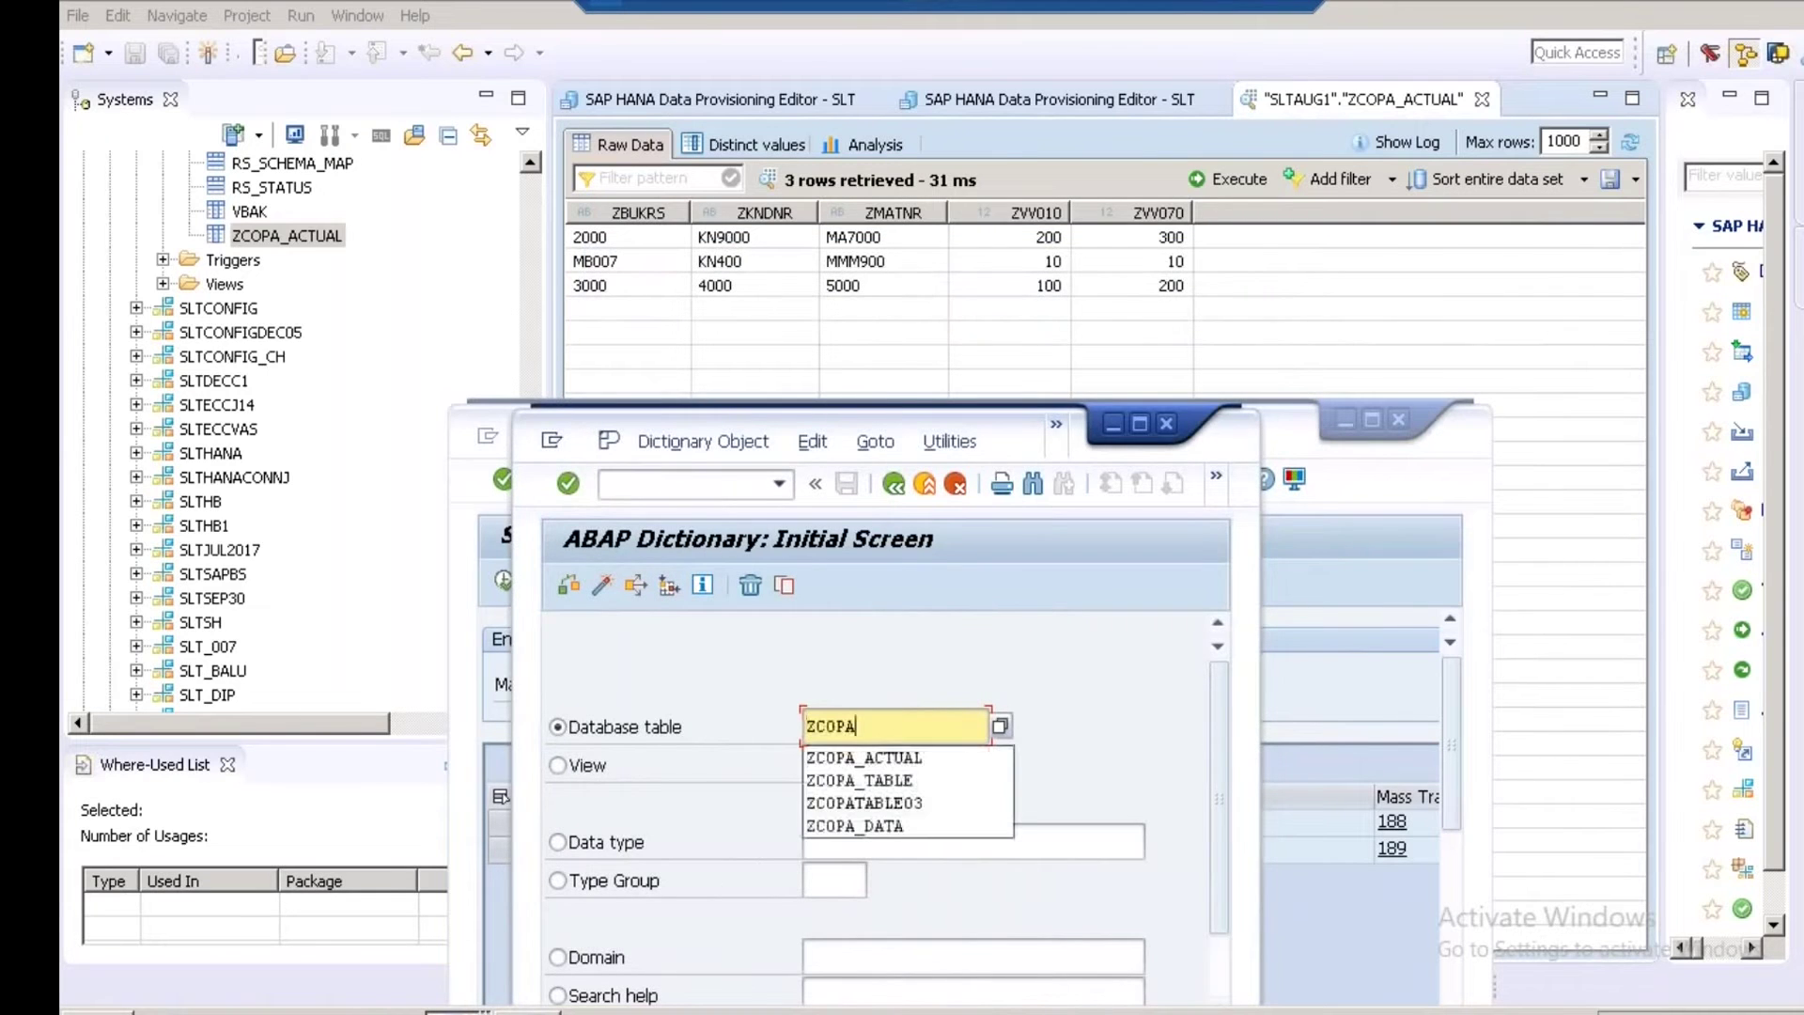
{"action": "type", "text": "_ACTUAL"}
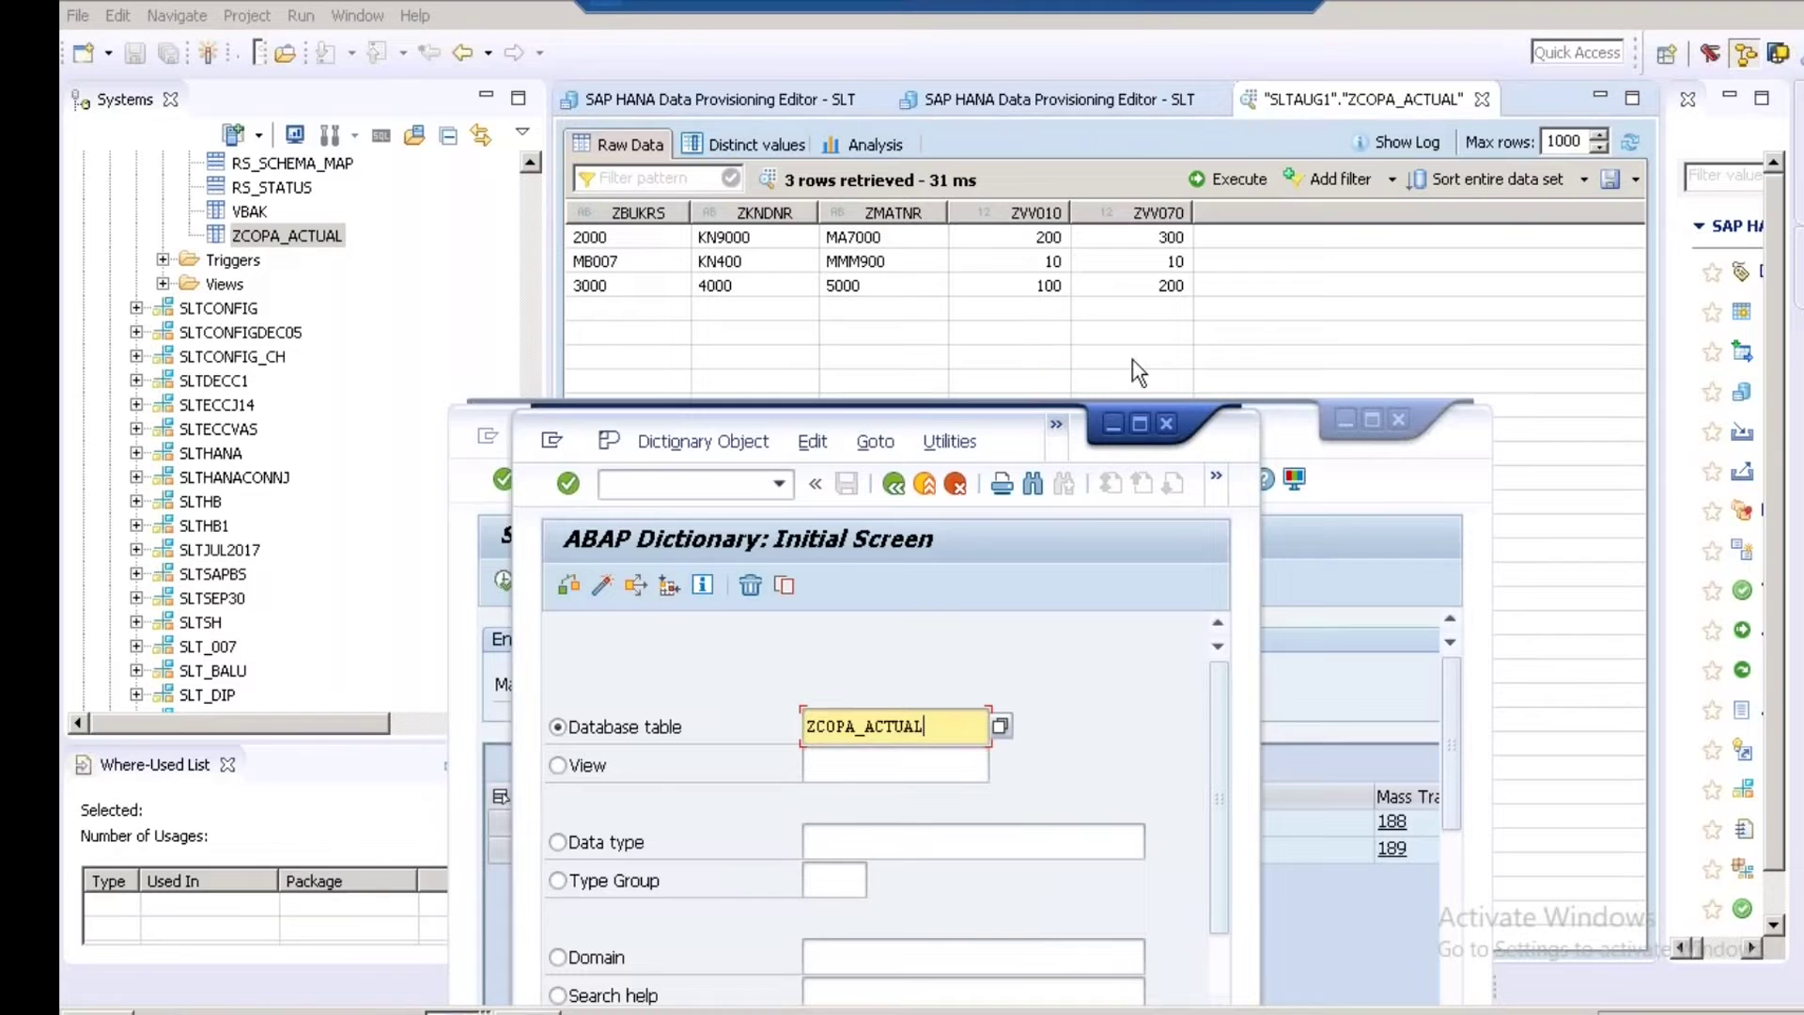
{"action": "left_click_drag", "start_coordinate": [998, 445], "coordinate": [954, 345]}
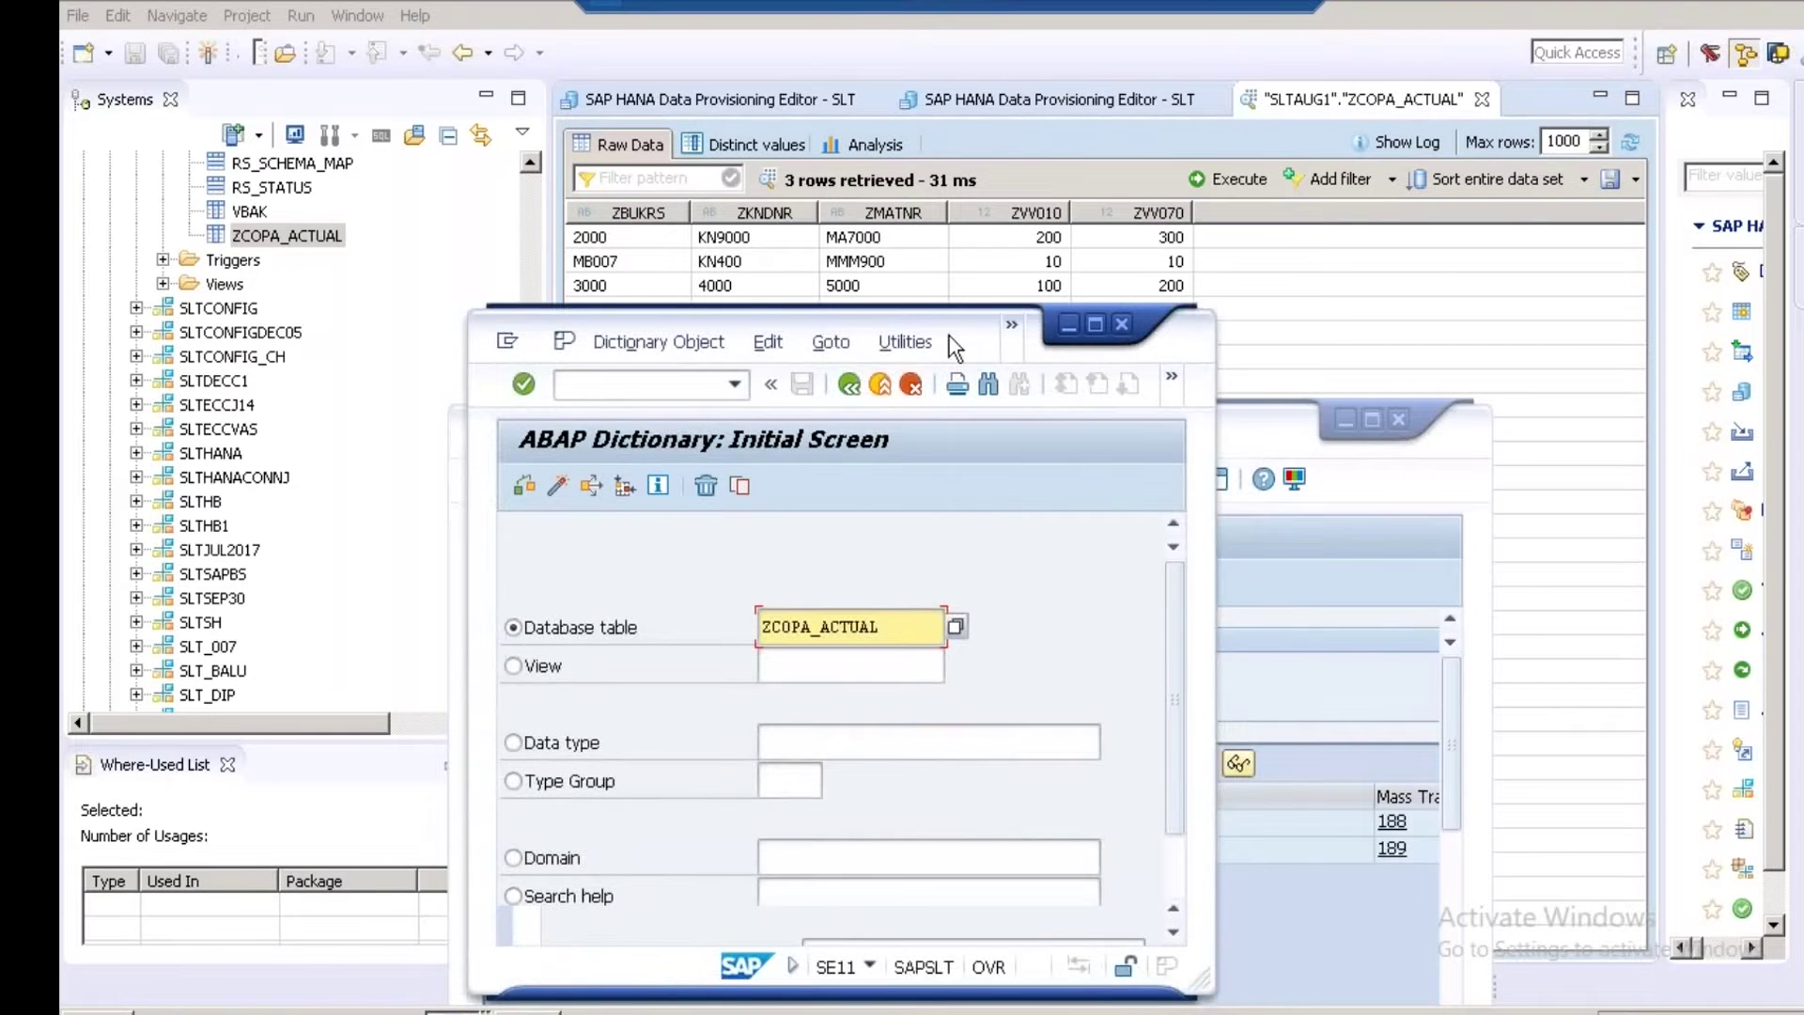
{"action": "scroll", "coordinate": [906, 873], "scroll_direction": "down", "scroll_amount": 2}
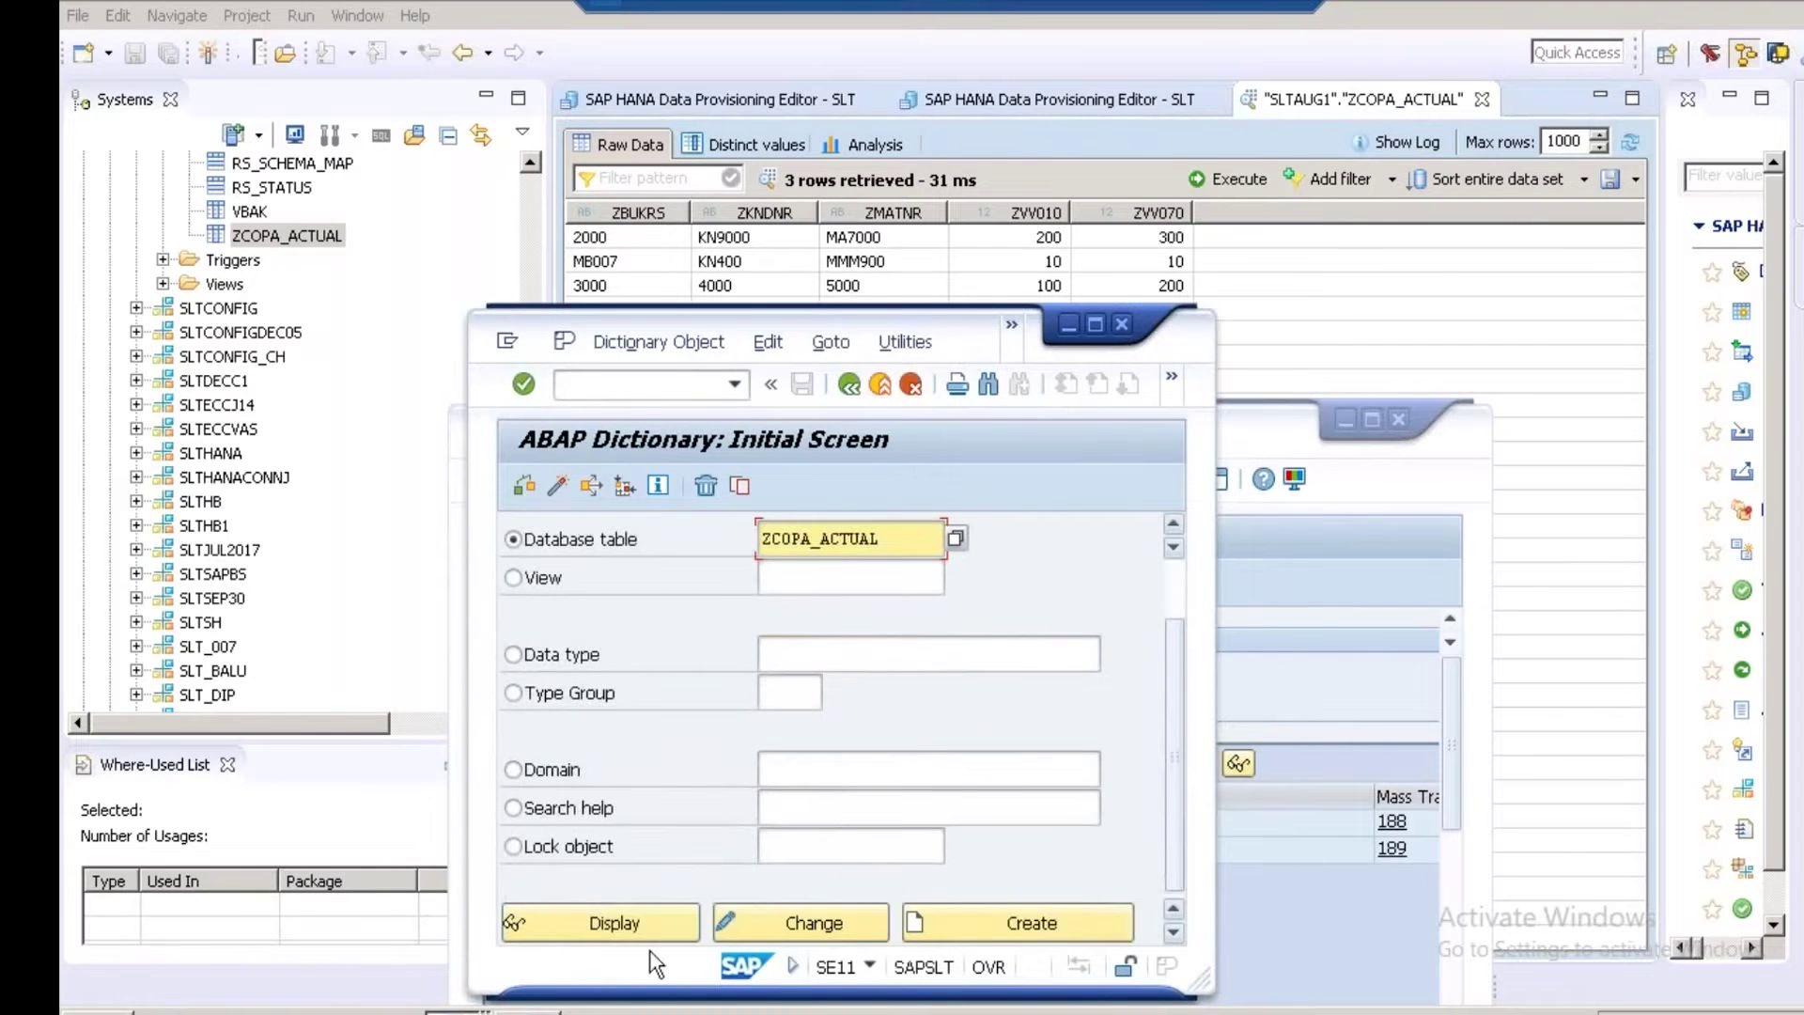
{"action": "left_click", "coordinate": [626, 932]}
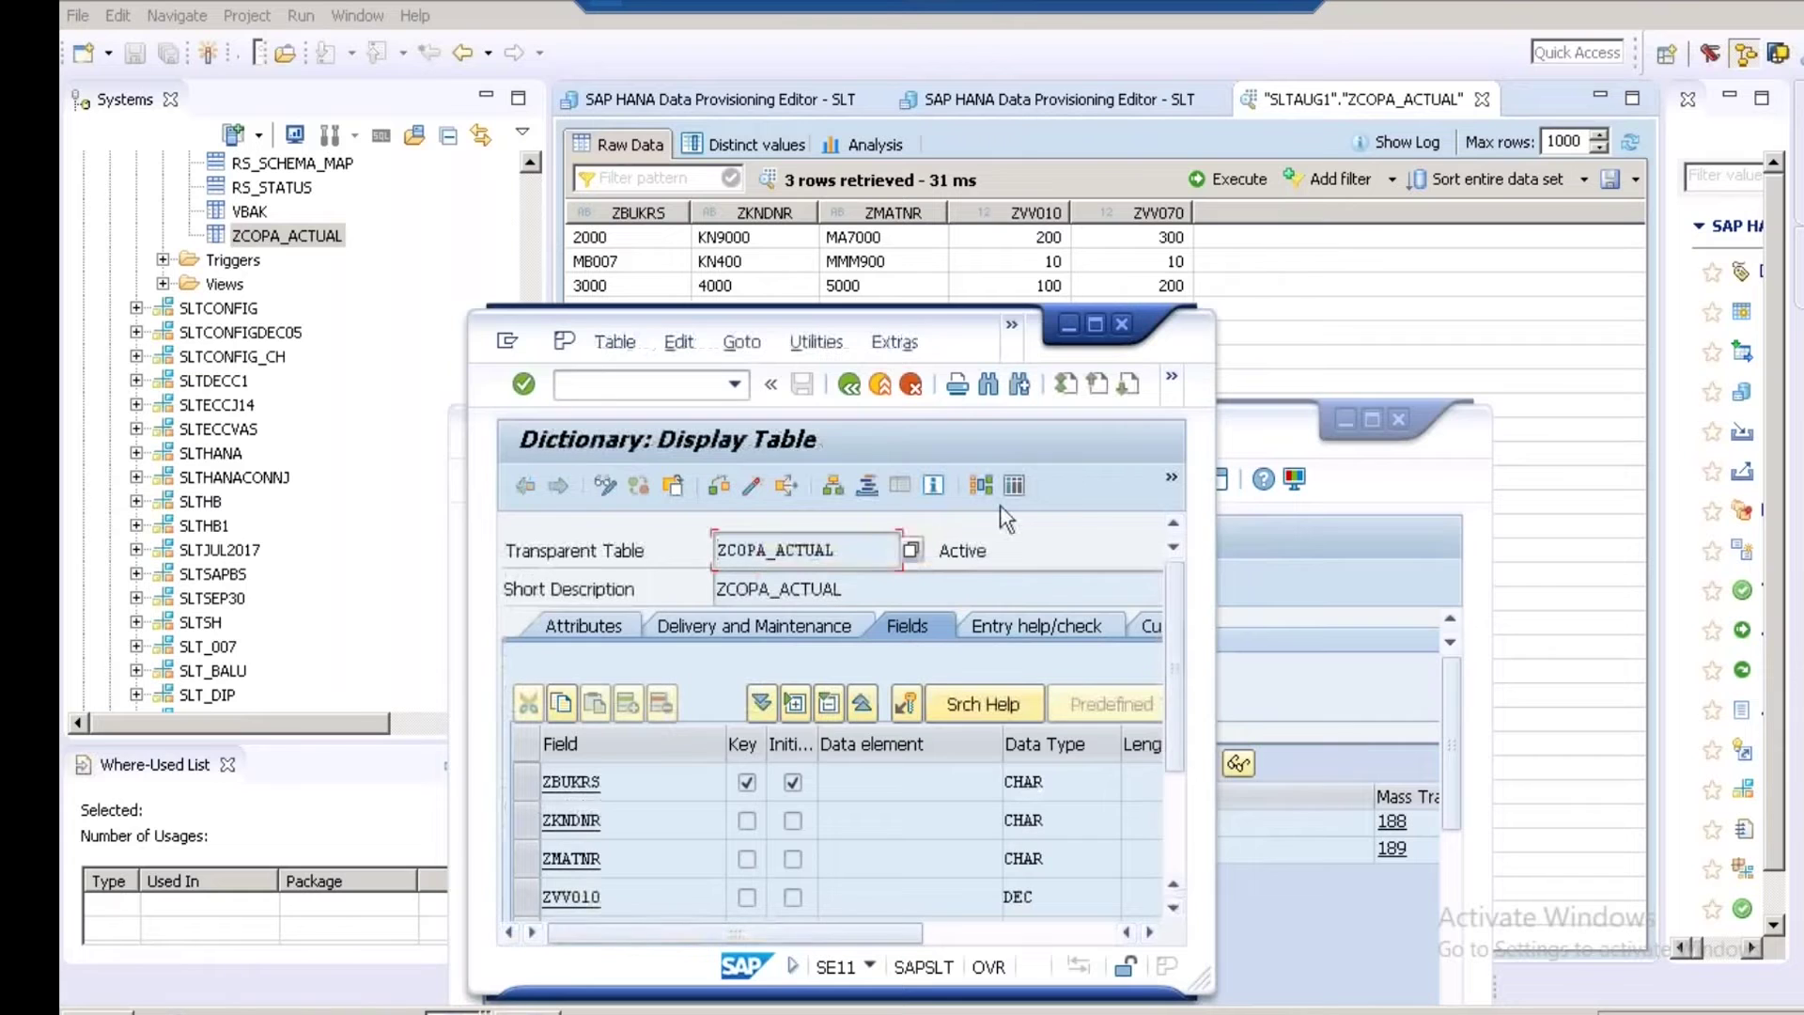
List all entries of ZCOPA_ACTUAL without selection criteria and place the window below the HANA preview rows for comparison.
{"action": "left_click", "coordinate": [1013, 485]}
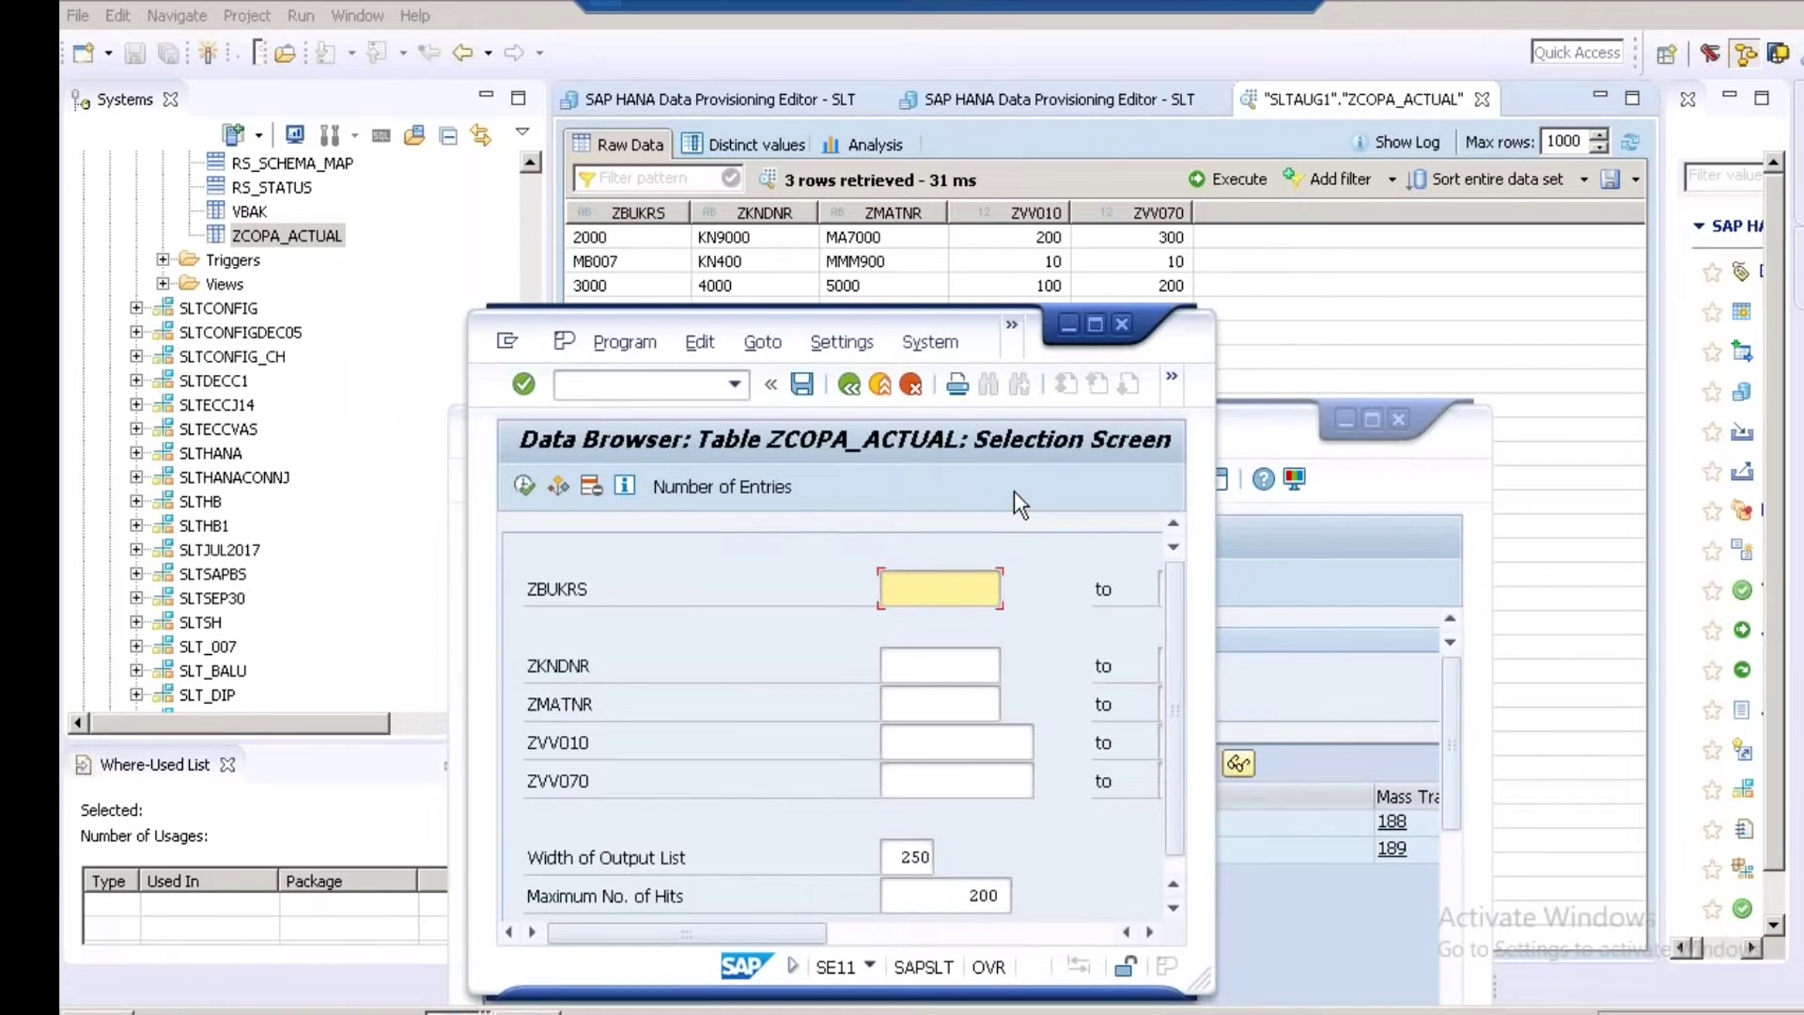
{"action": "key", "text": "F8"}
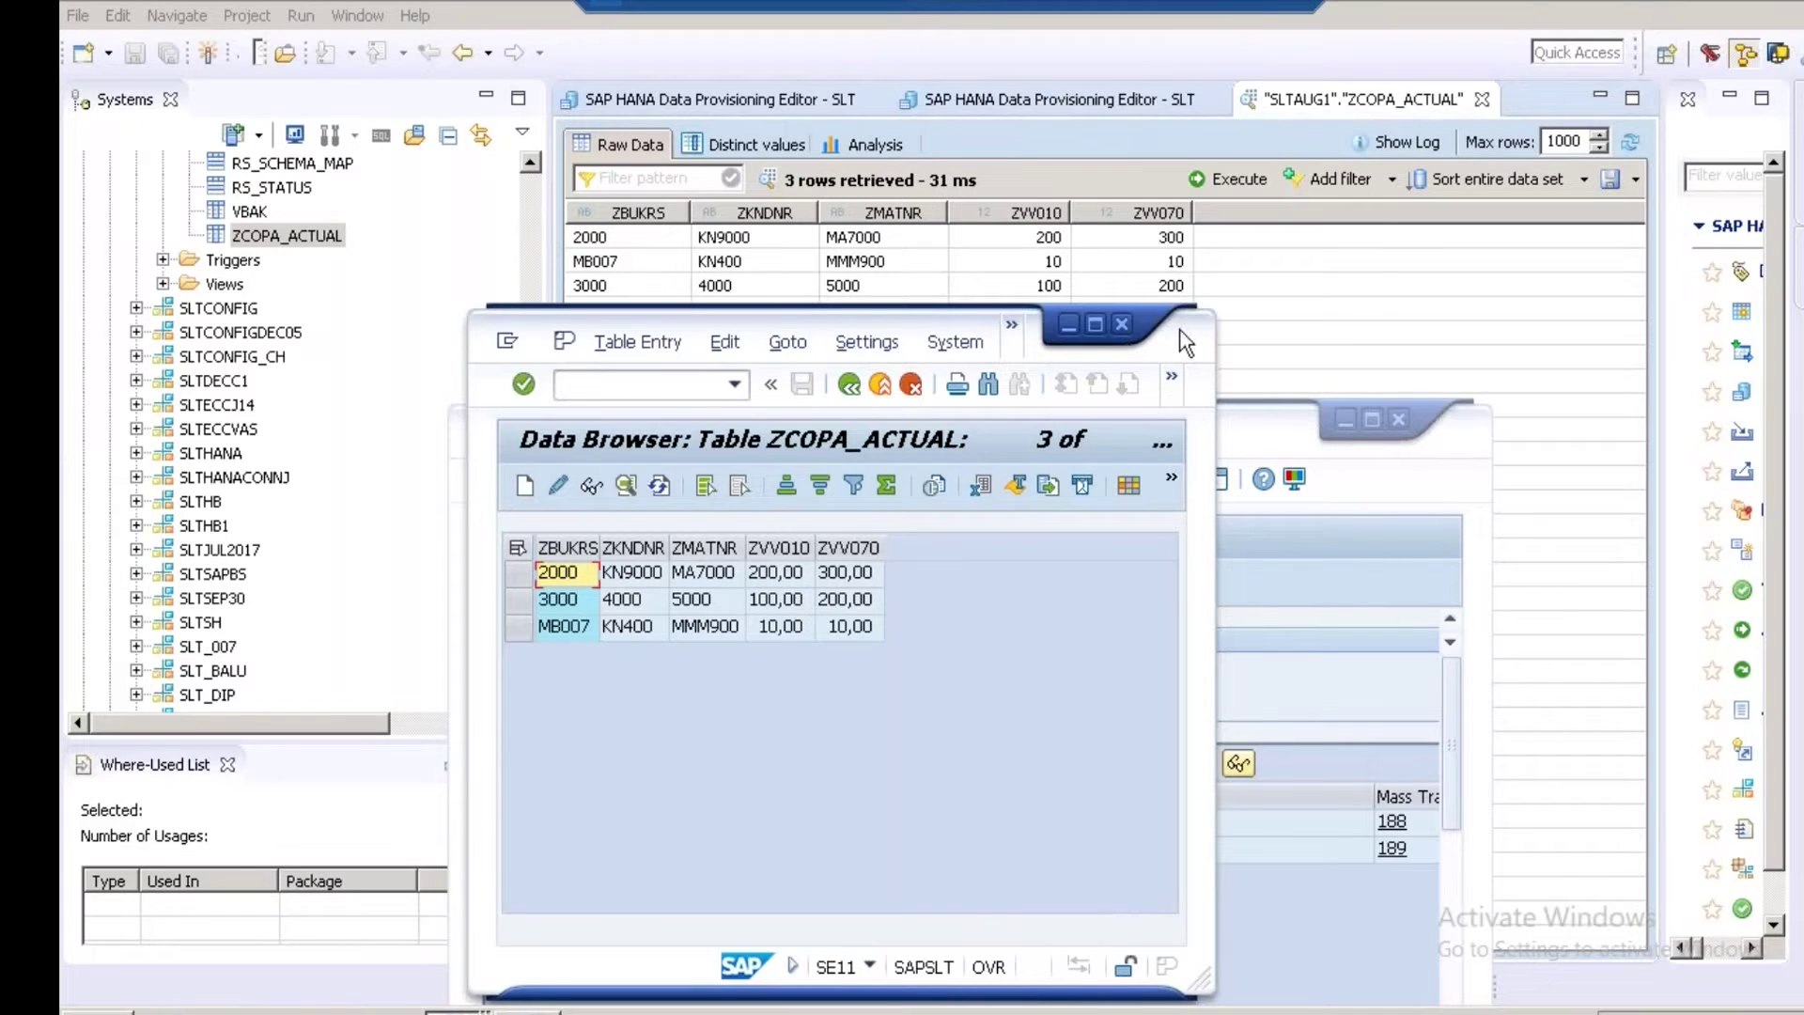
{"action": "left_click_drag", "start_coordinate": [1184, 343], "coordinate": [1180, 371]}
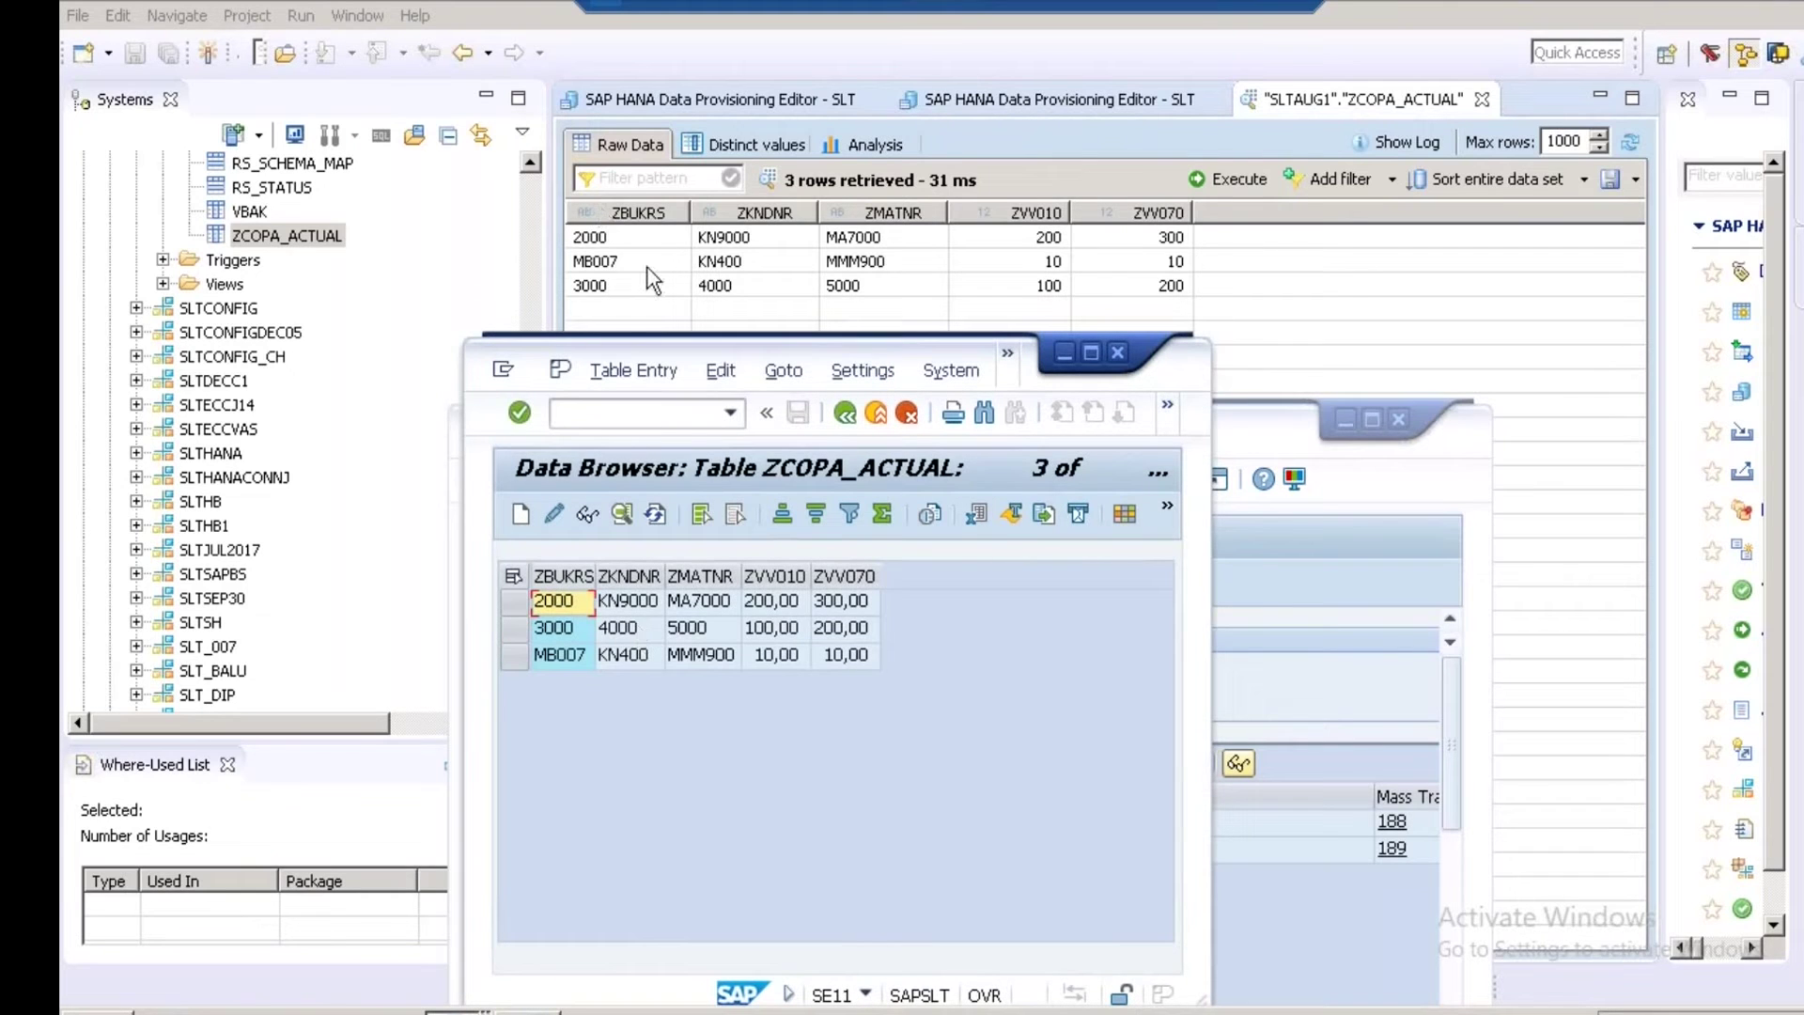
Create a new ZCOPA_ACTUAL entry with ZBUKRS 4000, ZKNDNR KN900 and ZMATNR MT6000.
{"action": "left_click", "coordinate": [524, 520]}
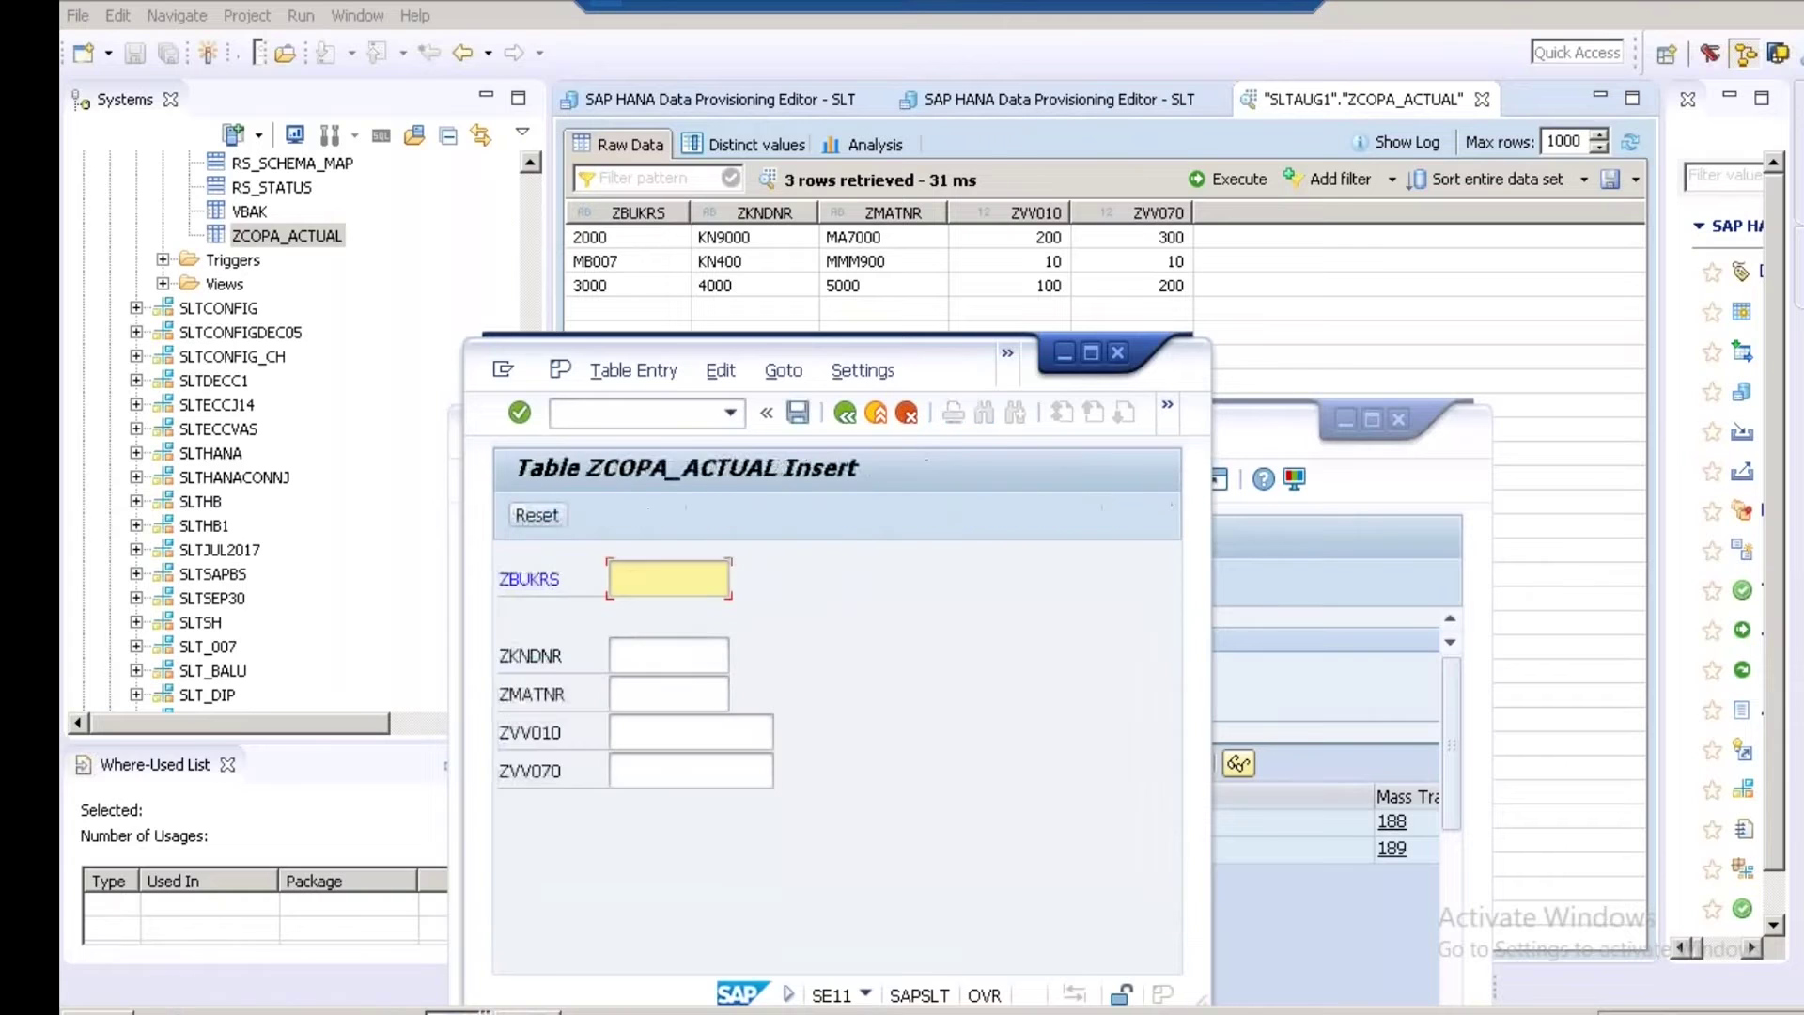
{"action": "type", "text": "4000"}
{"action": "key", "text": "Tab"}
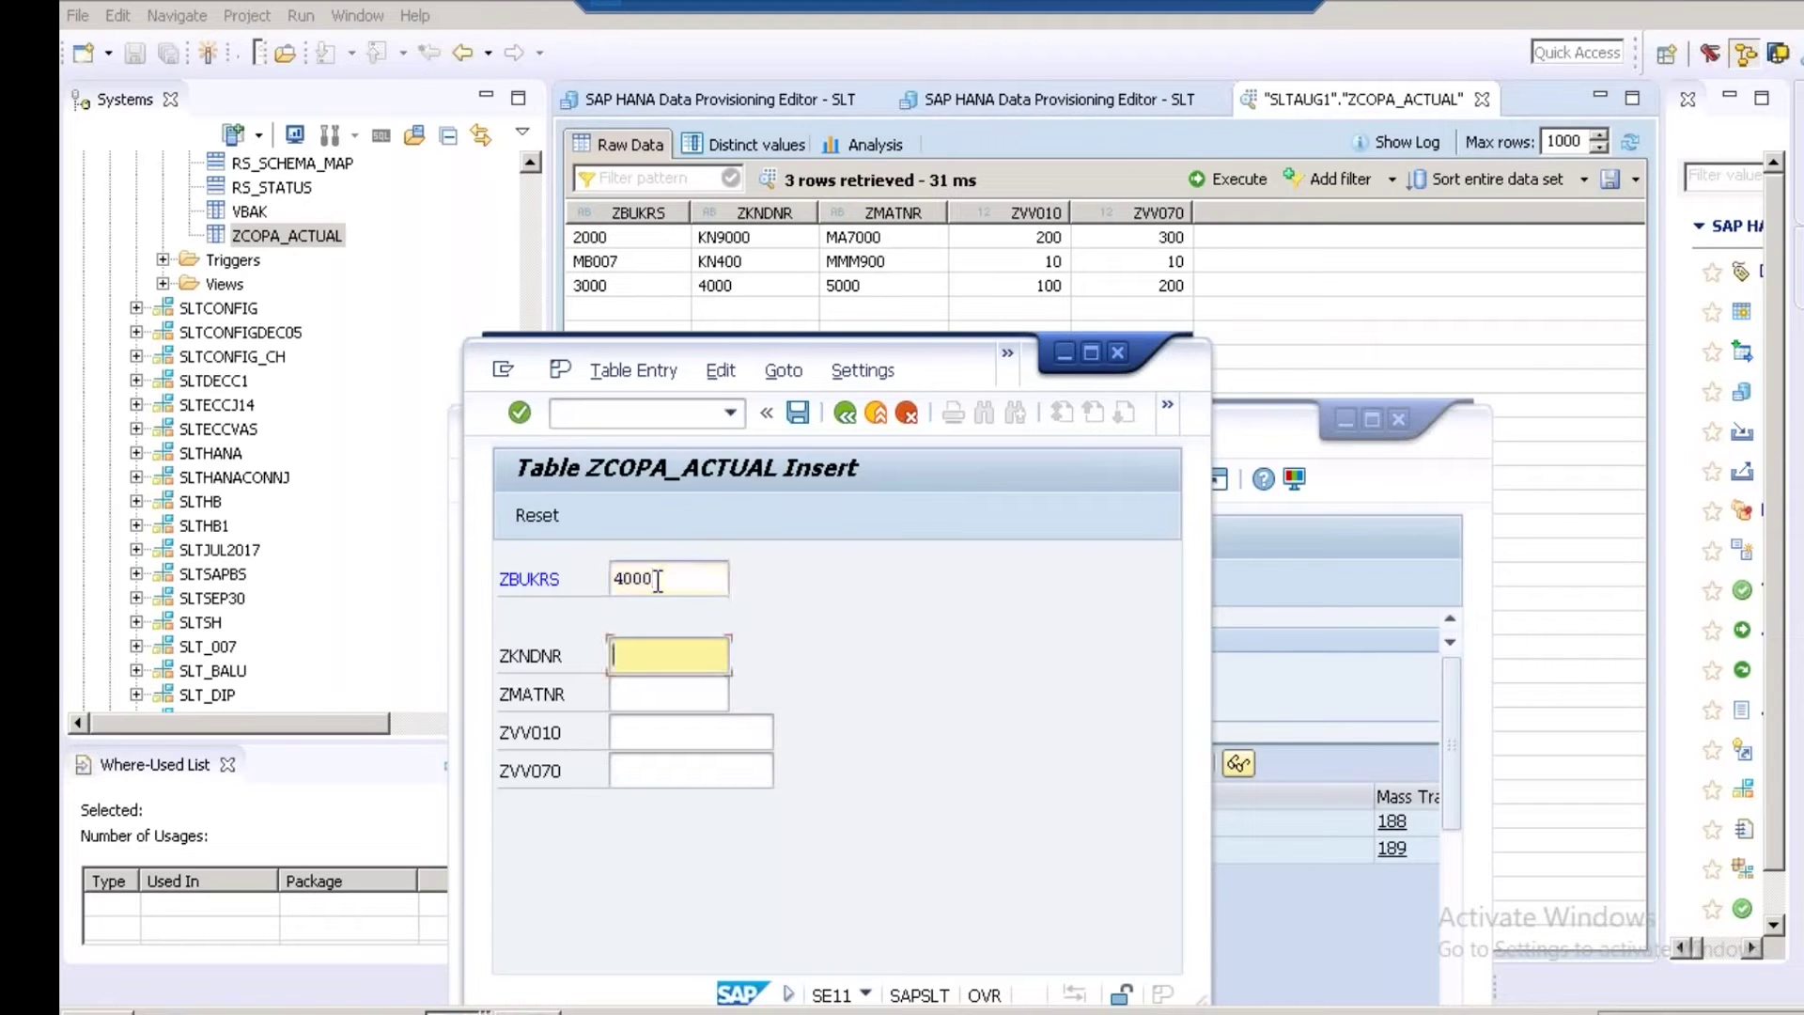
{"action": "type", "text": "8"}
{"action": "type", "text": "0"}
{"action": "key", "text": "BackSpace"}
{"action": "key", "text": "BackSpace"}
{"action": "type", "text": "KN900"}
{"action": "key", "text": "Tab"}
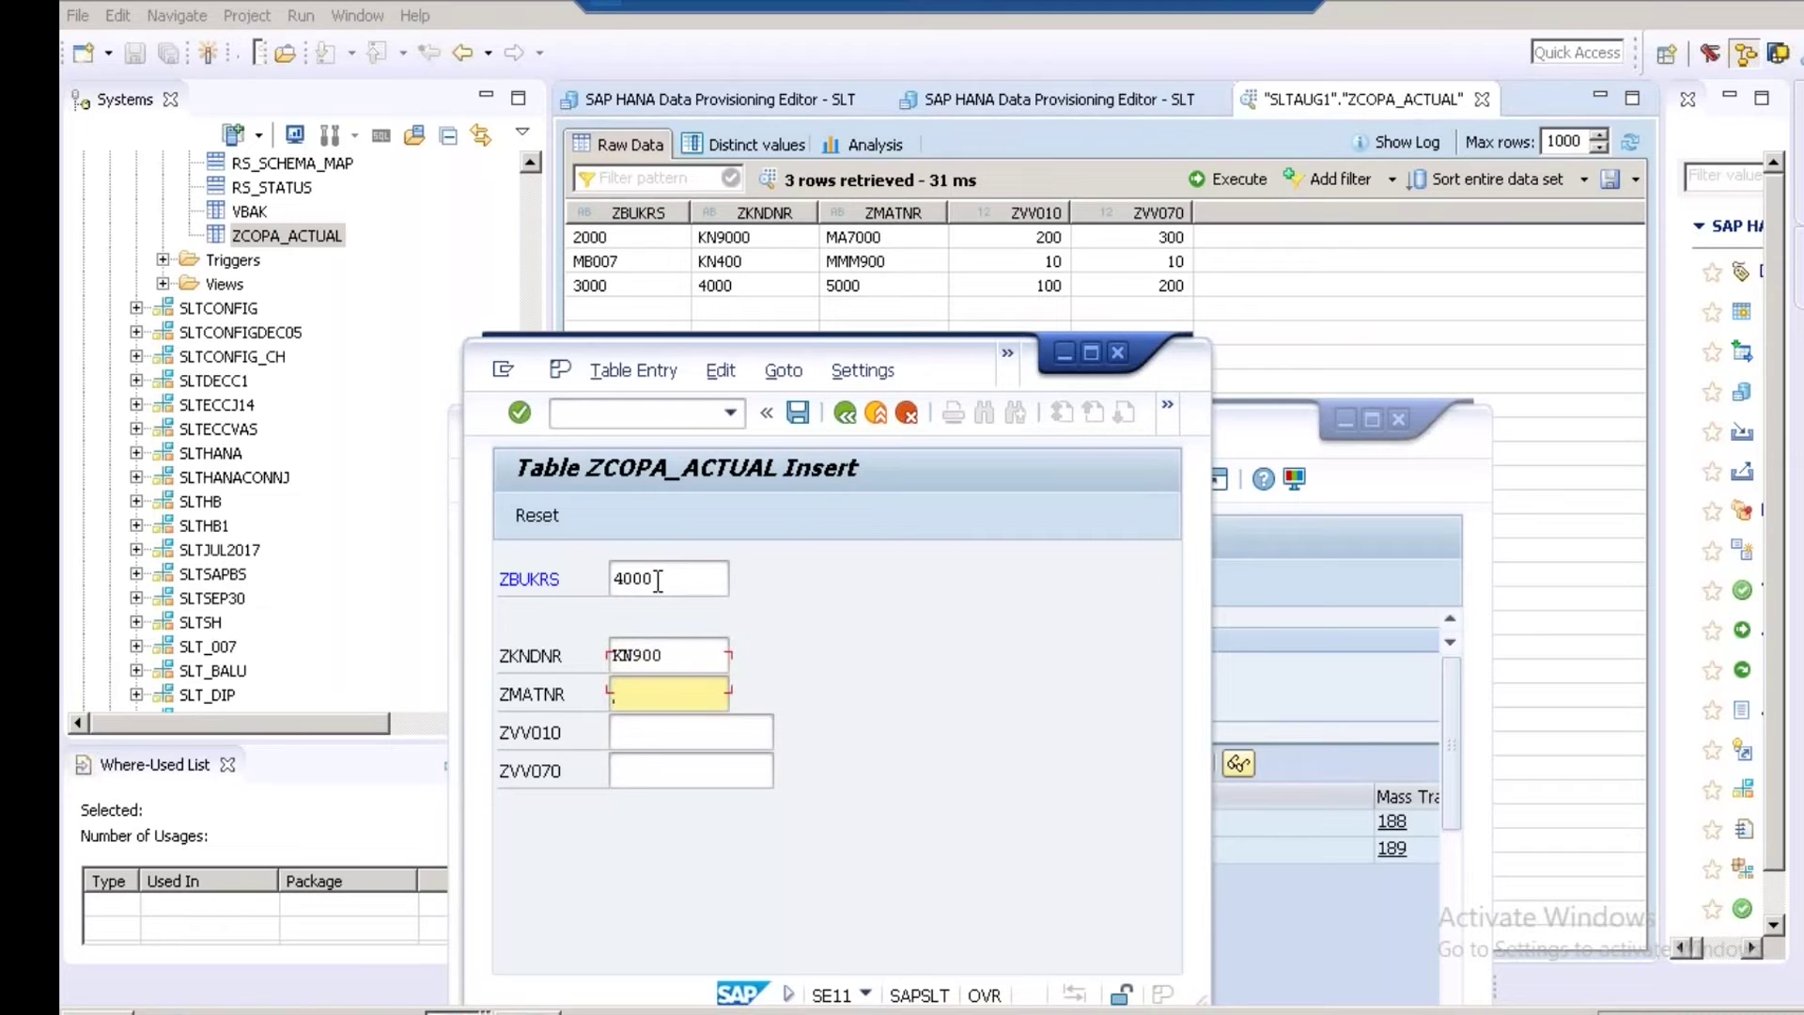
{"action": "type", "text": "600"}
{"action": "key", "text": "Tab"}
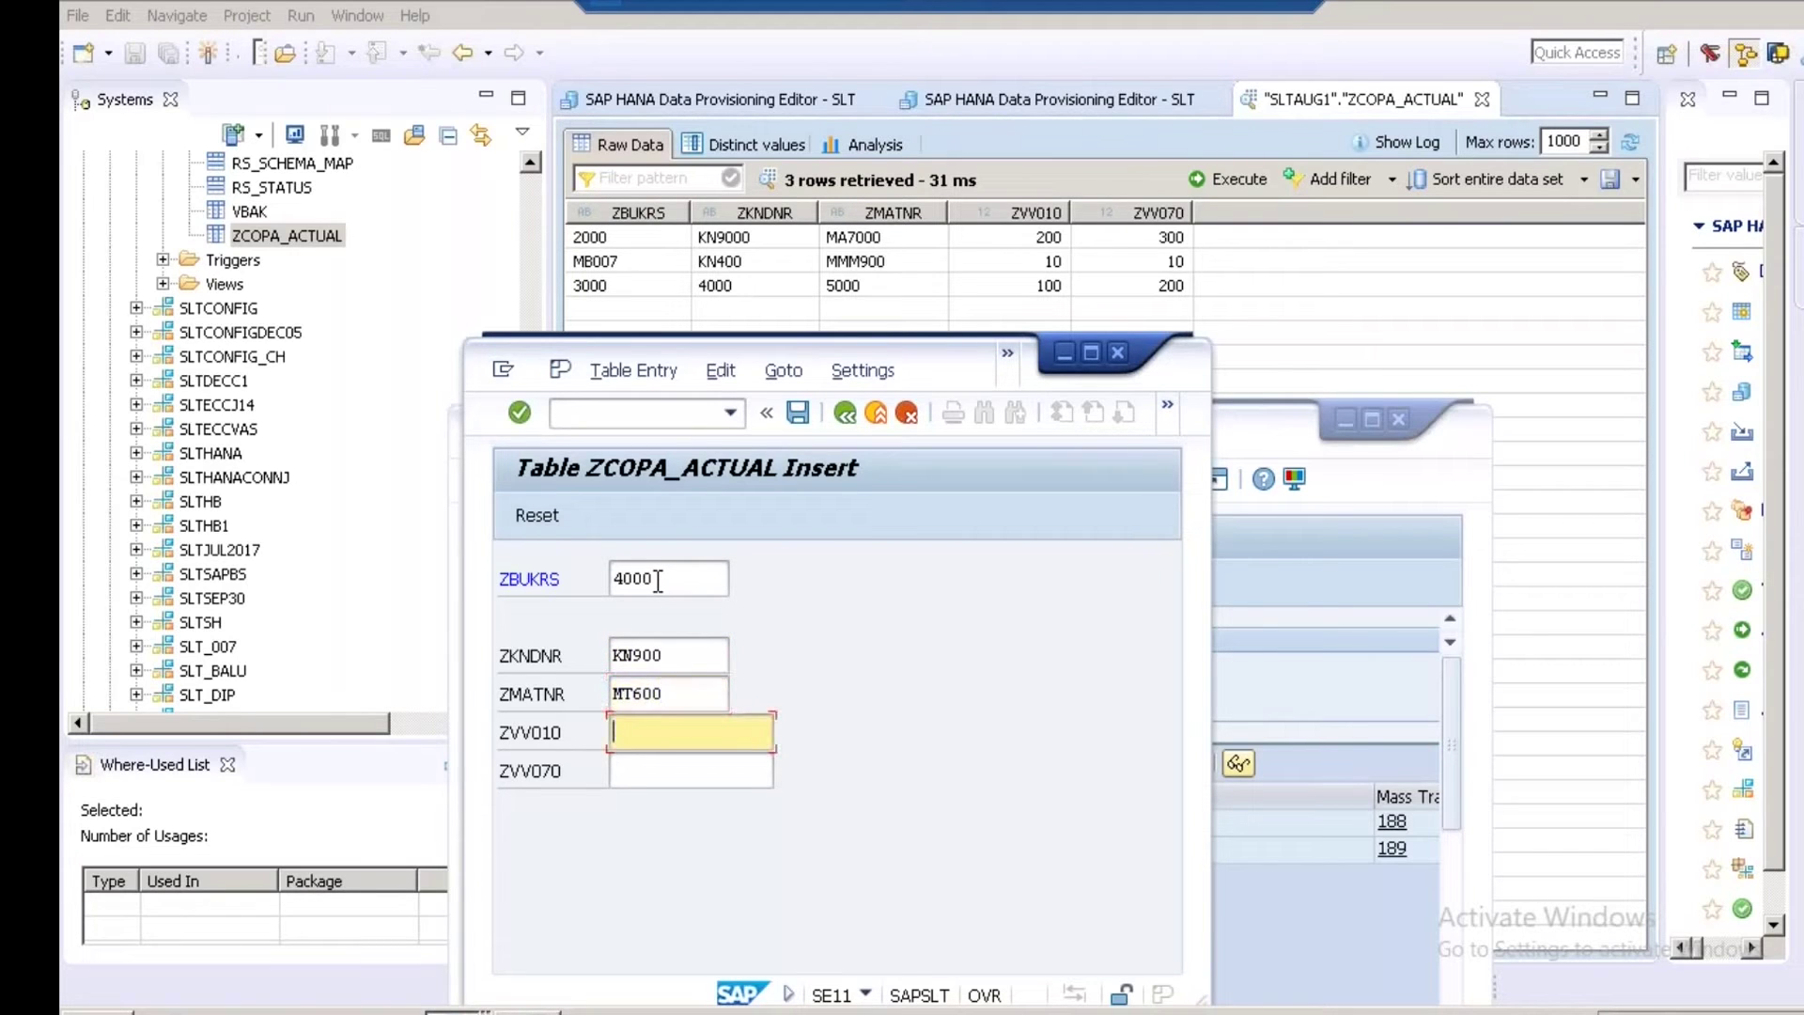
{"action": "left_click", "coordinate": [662, 702]}
{"action": "type", "text": "0"}
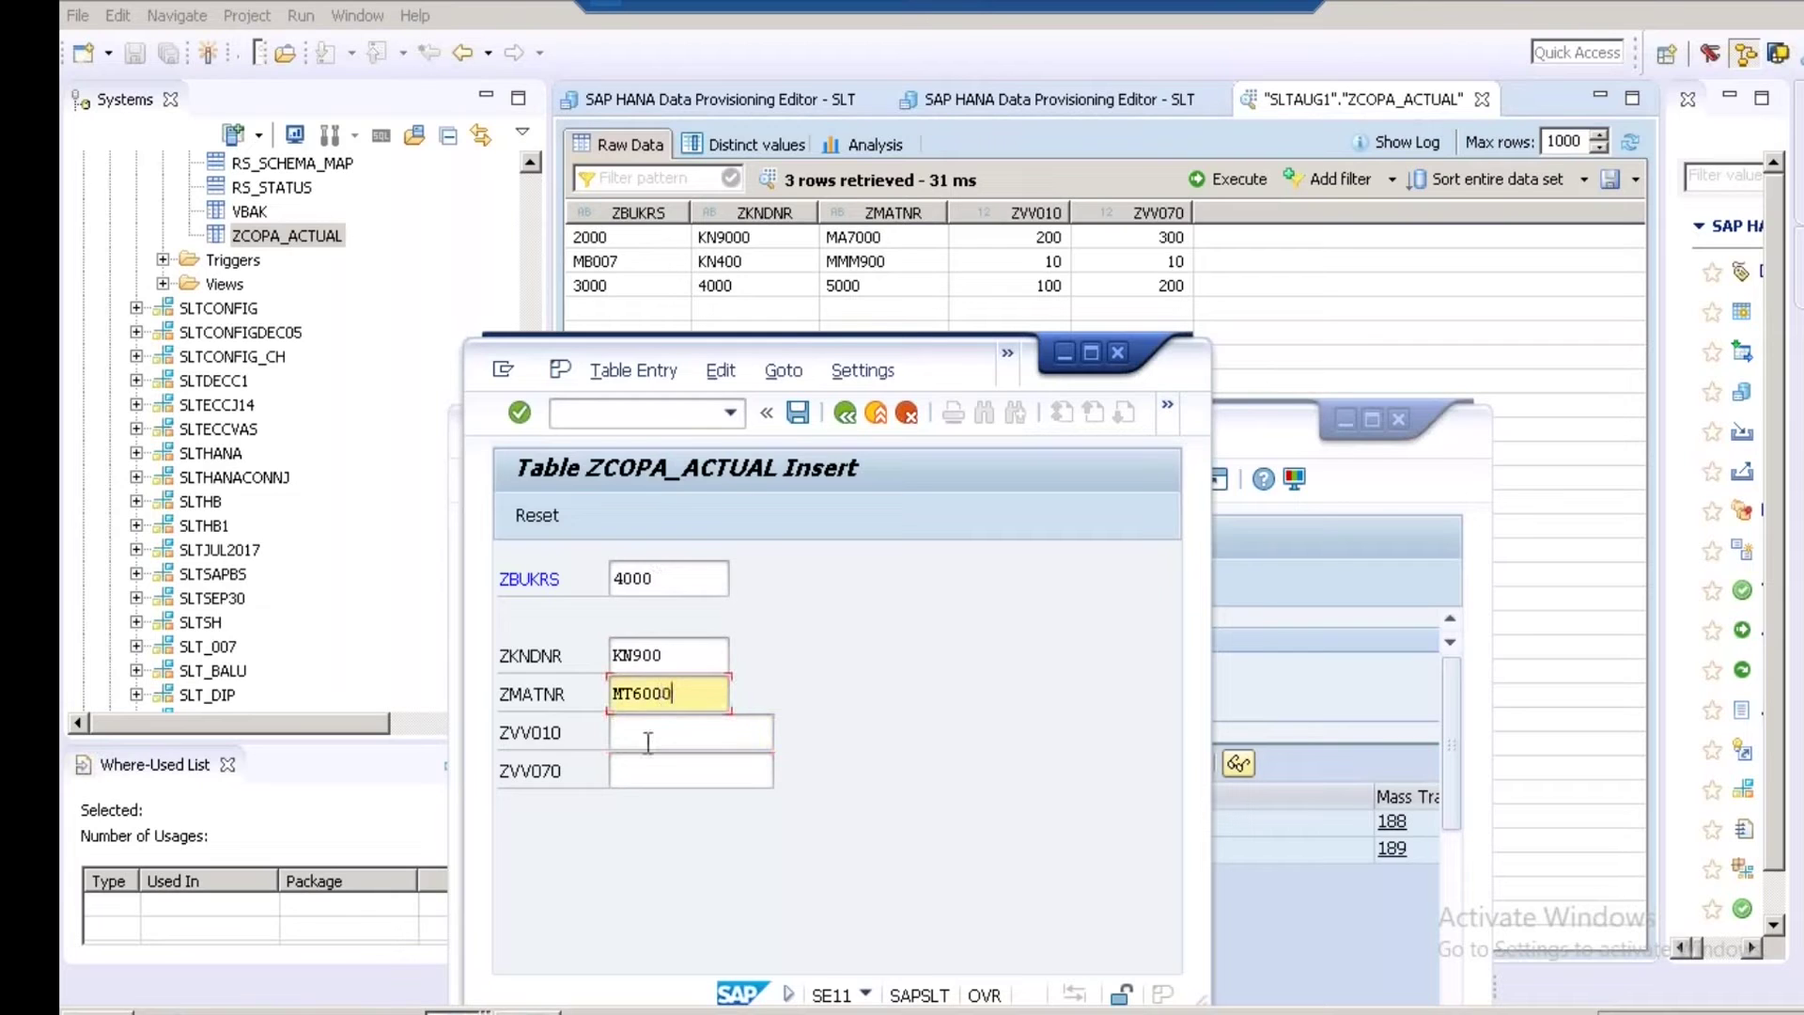
Set ZVV010 to 300 and ZVV070 to 400, save the new table entry, and return to the Data Browser list.
{"action": "left_click", "coordinate": [647, 742]}
{"action": "type", "text": "3"}
{"action": "key", "text": "BackSpace"}
{"action": "key", "text": "BackSpace"}
{"action": "type", "text": "00"}
{"action": "key", "text": "Tab"}
{"action": "type", "text": "40"}
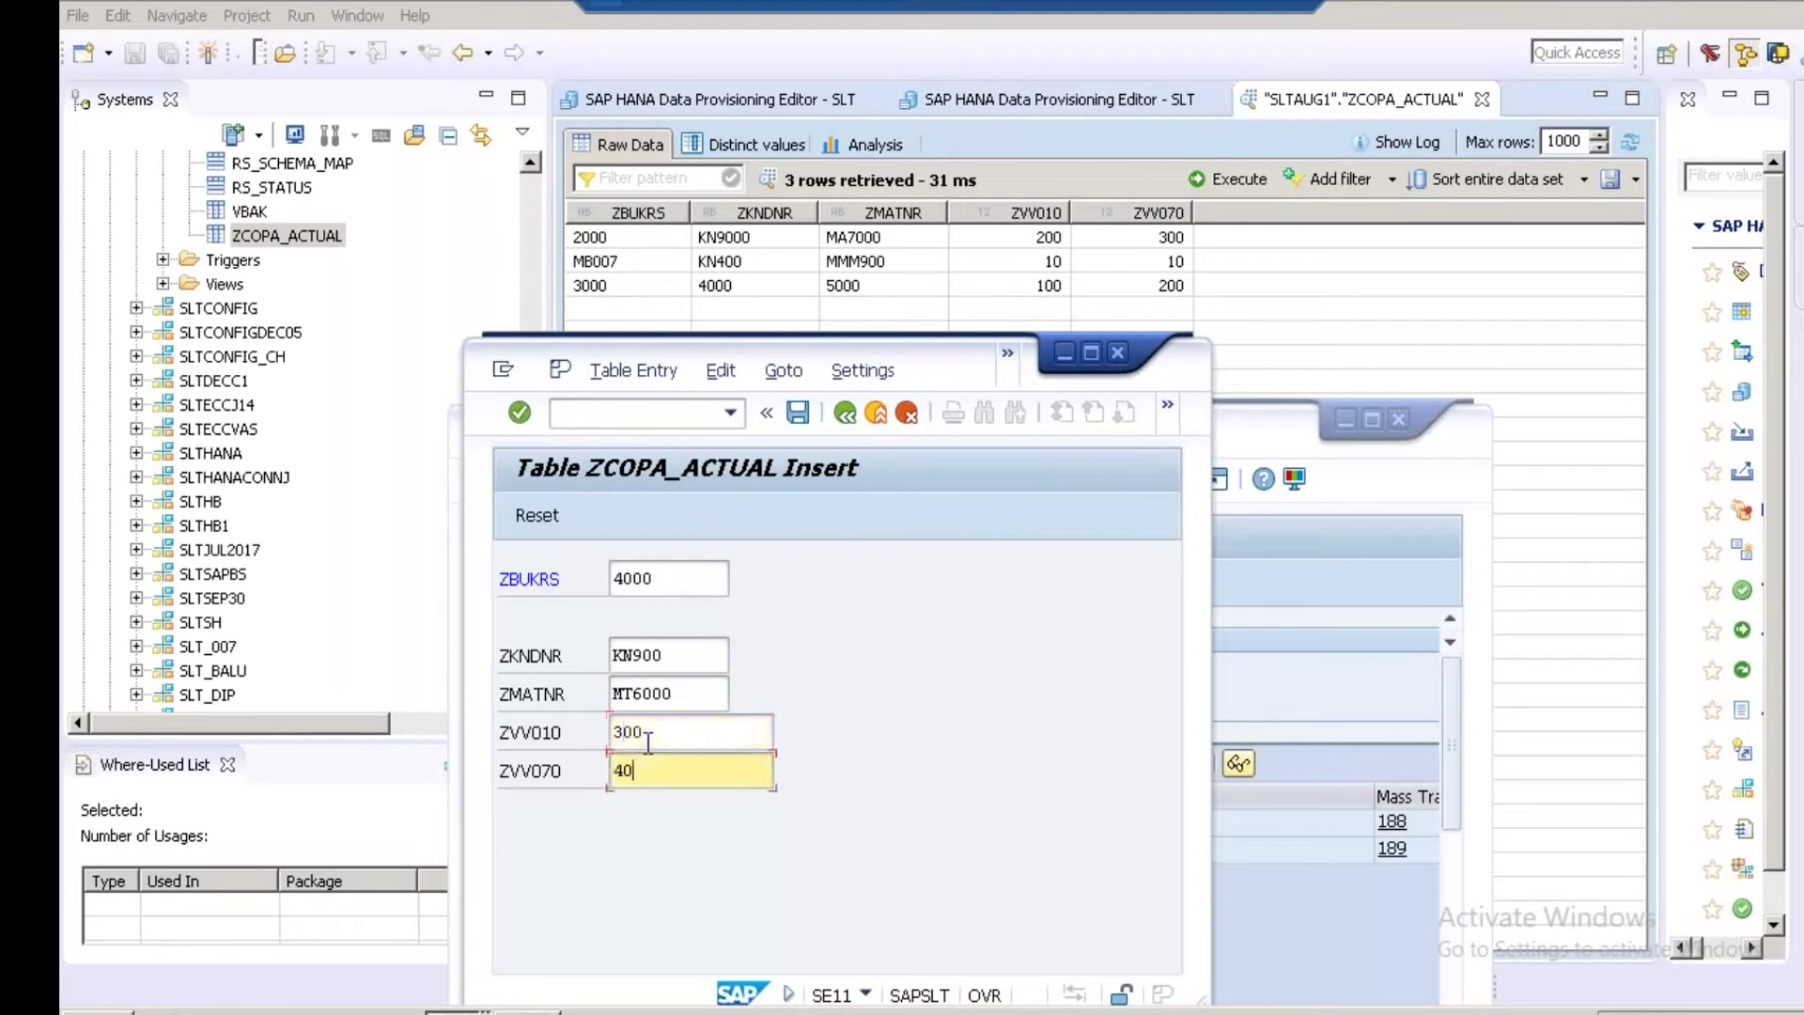
{"action": "type", "text": "0"}
{"action": "left_click", "coordinate": [804, 416]}
{"action": "left_click", "coordinate": [844, 413]}
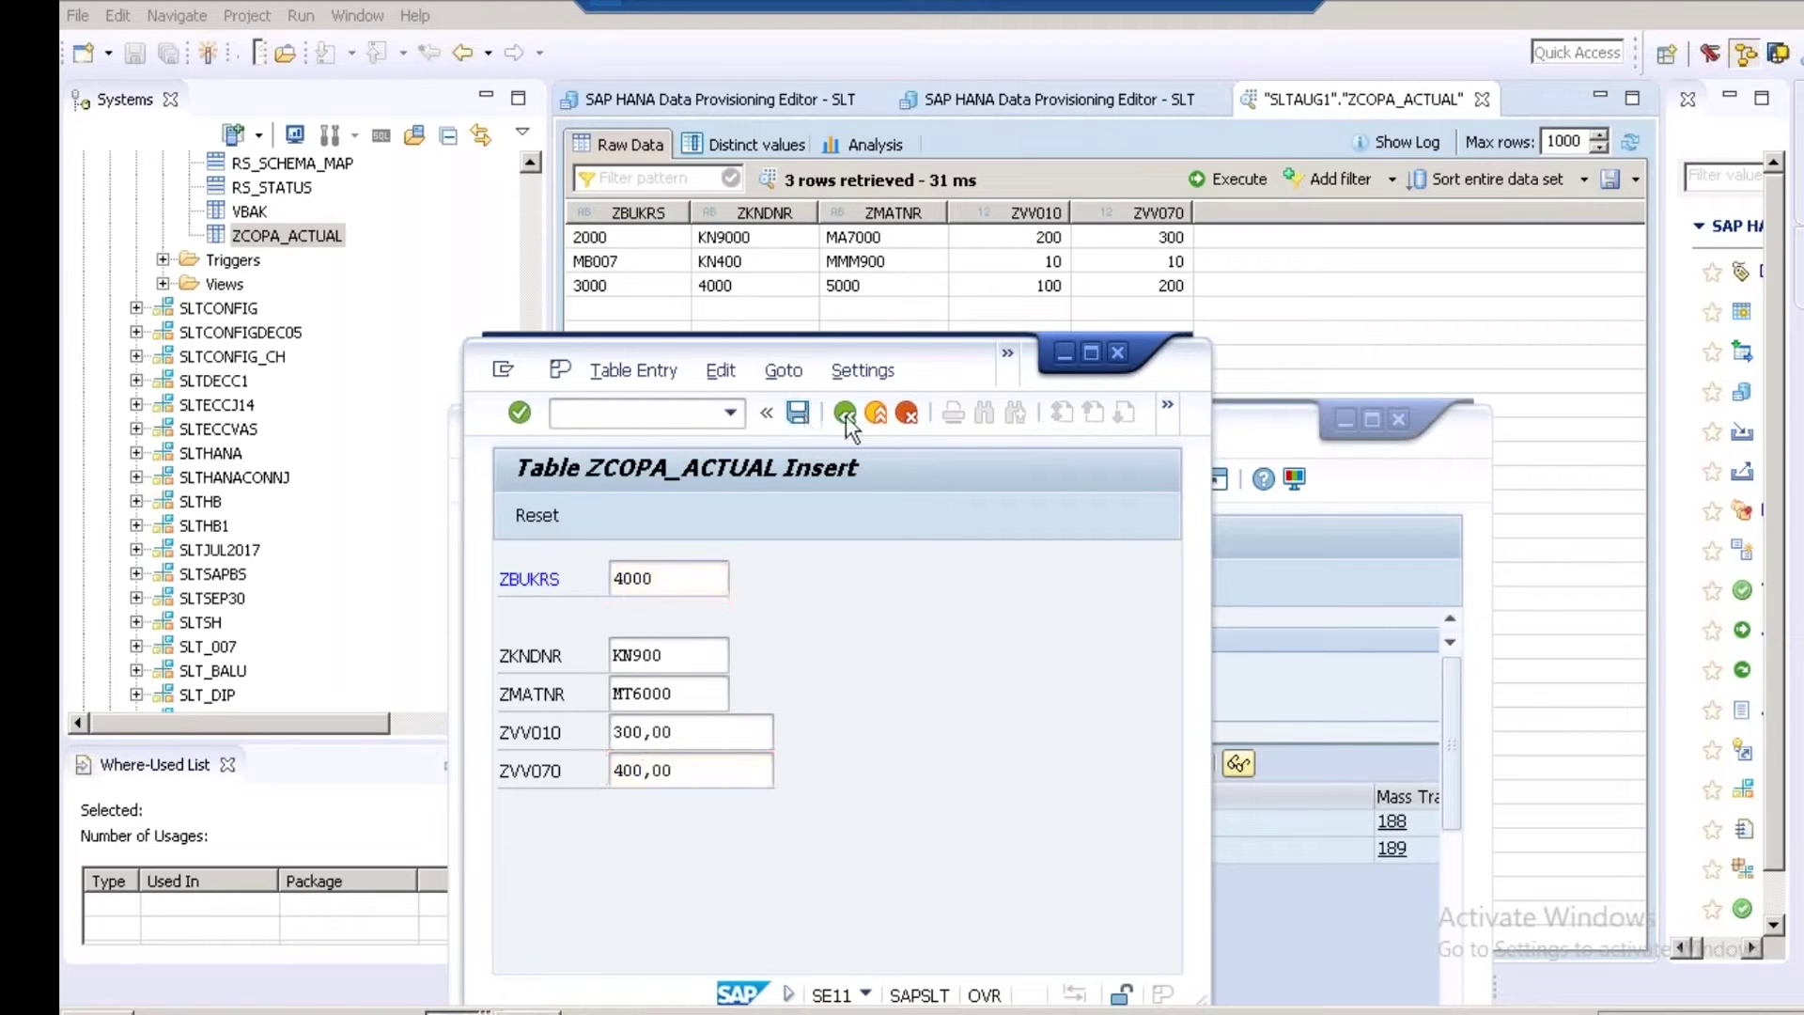
Refresh the HANA data preview of ZCOPA_ACTUAL and compare its record 4000 with the SAP source list.
{"action": "left_click", "coordinate": [590, 690]}
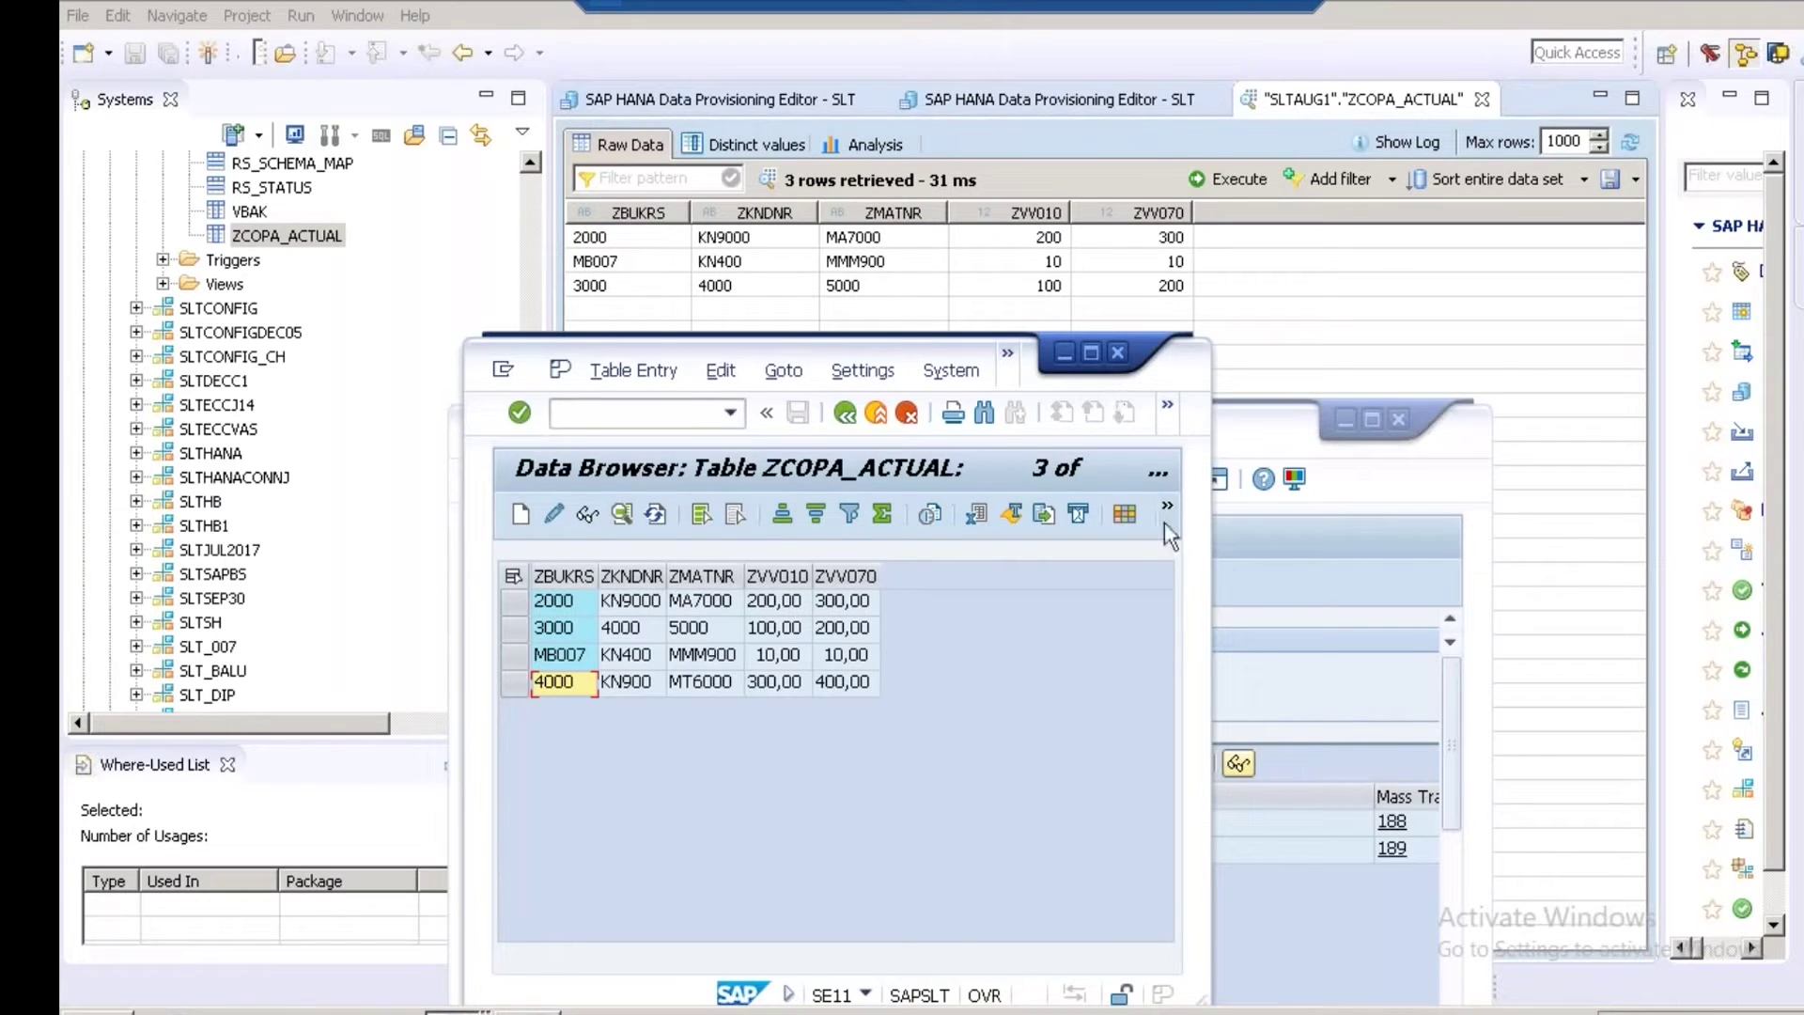
{"action": "left_click", "coordinate": [1635, 145]}
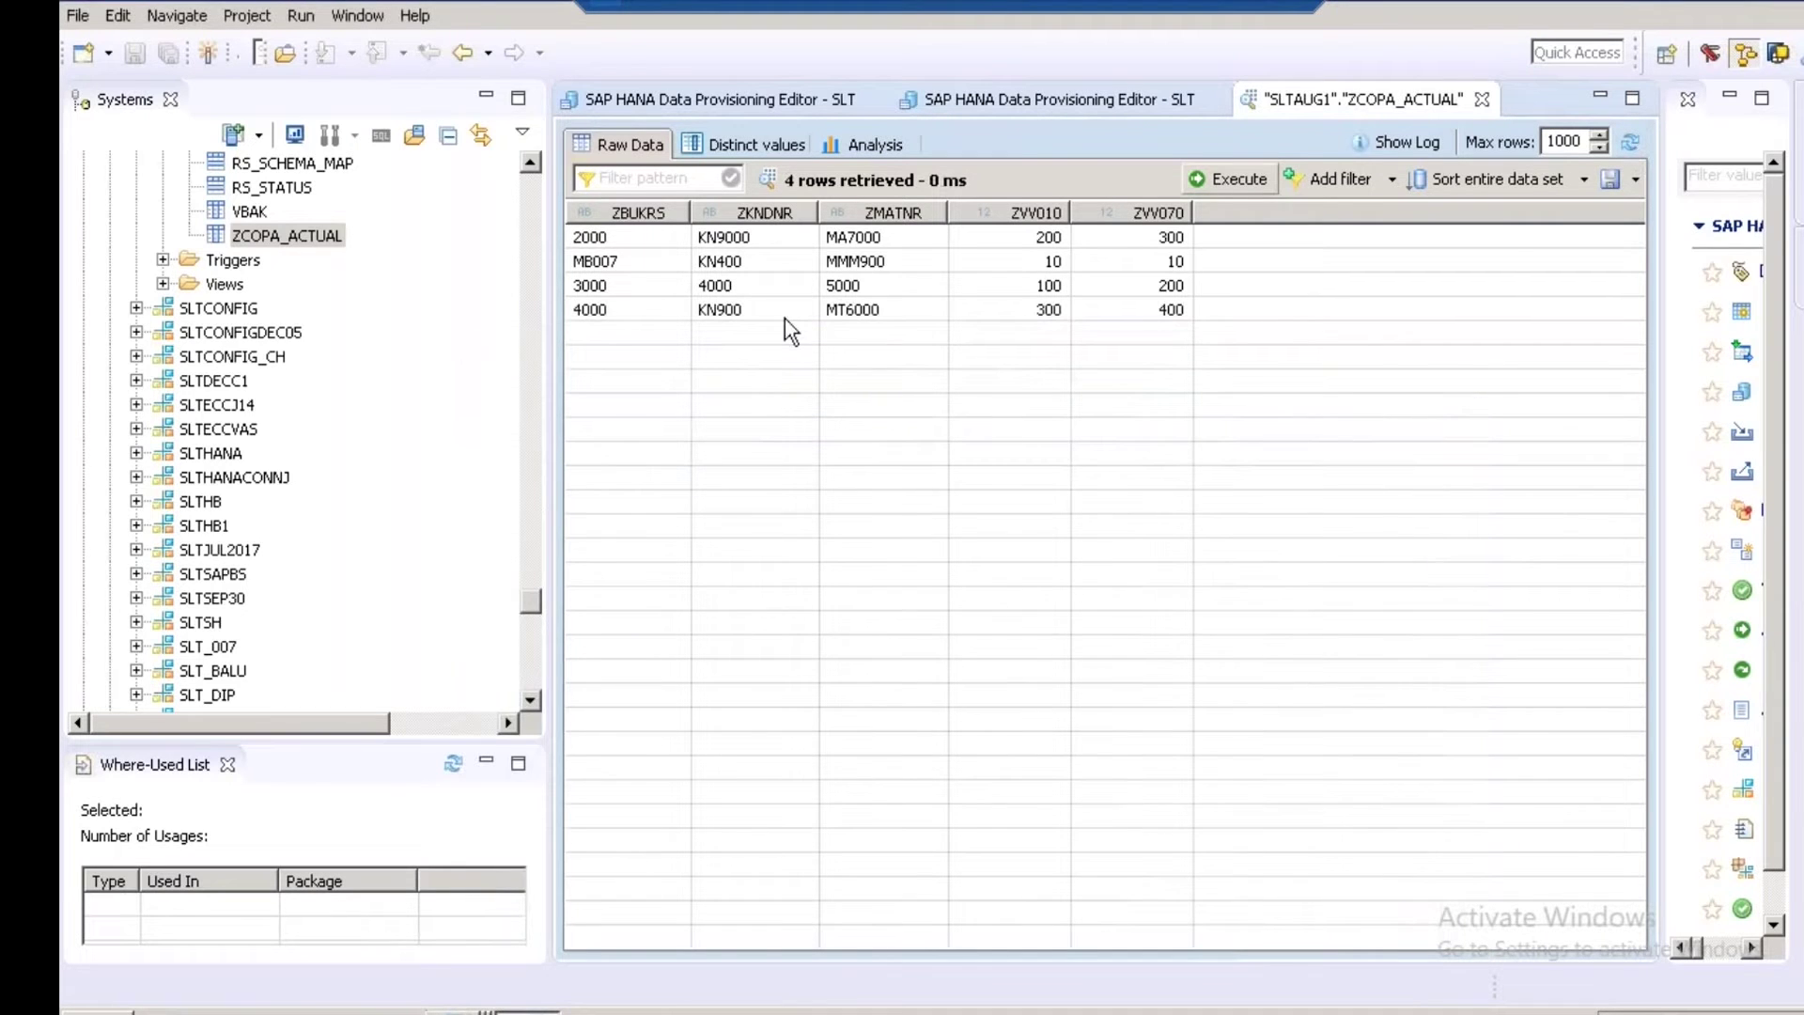
{"action": "left_click", "coordinate": [785, 319]}
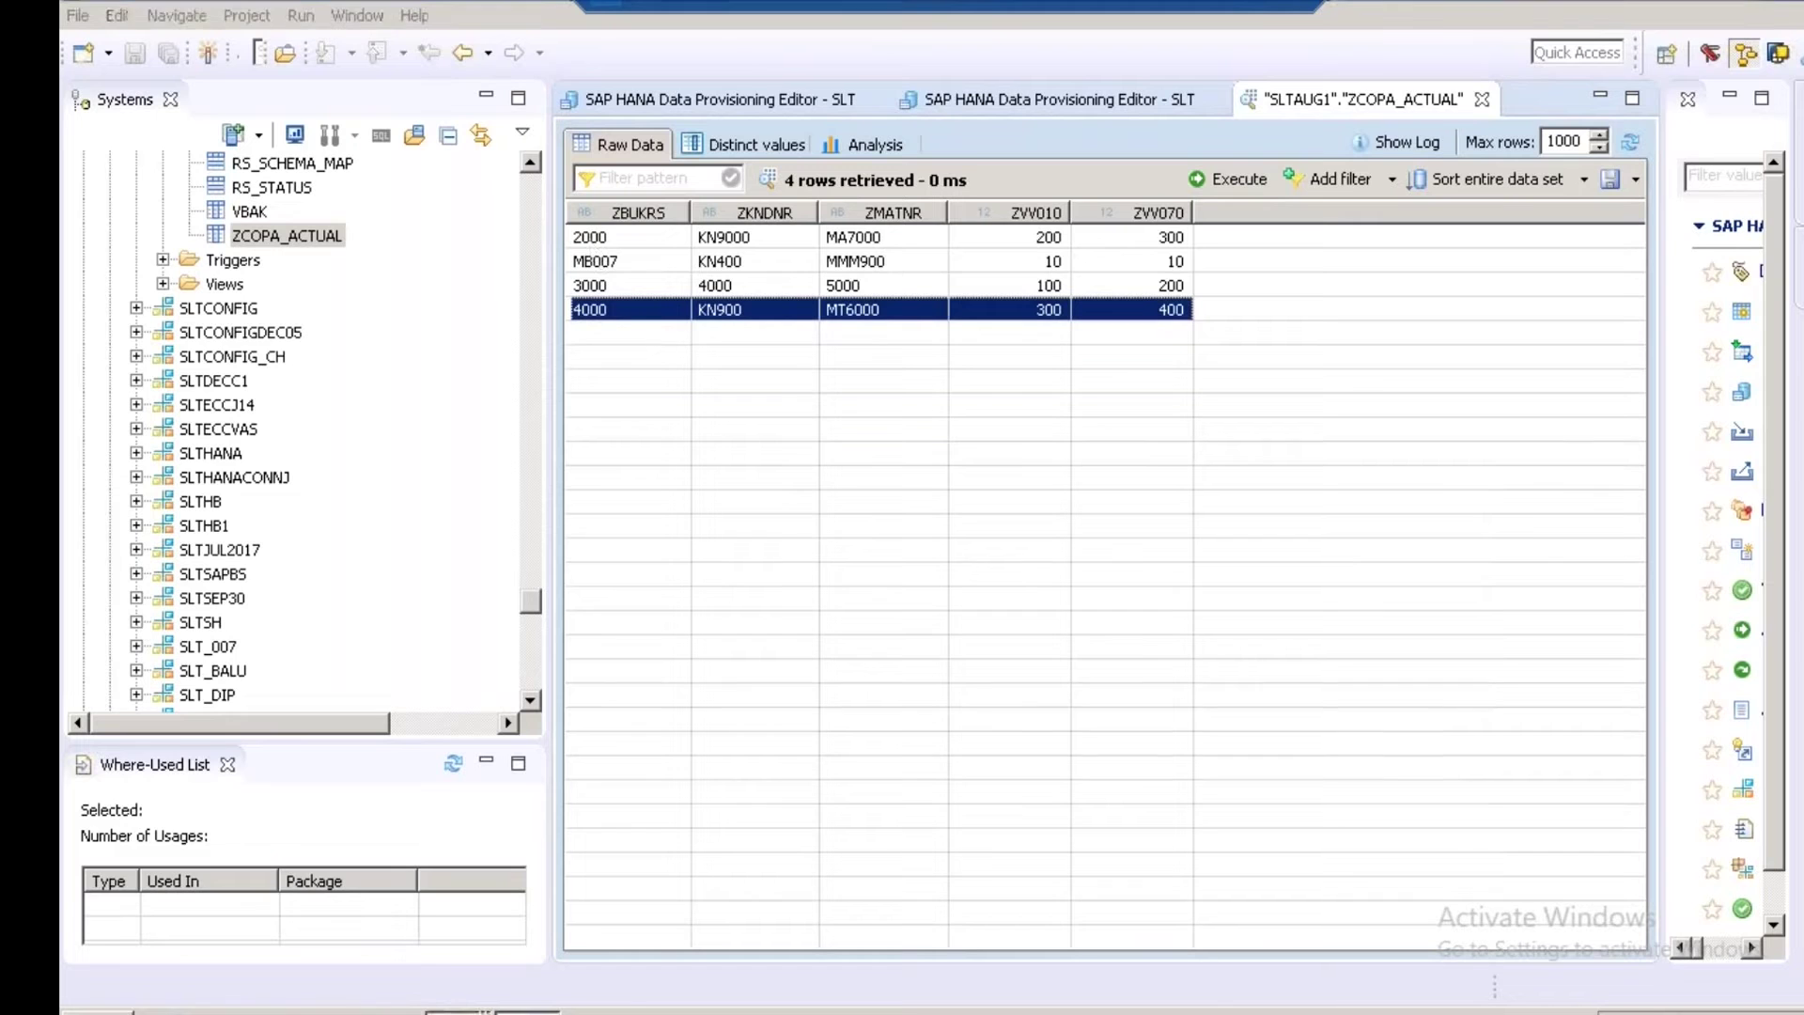
{"action": "left_click", "coordinate": [479, 998]}
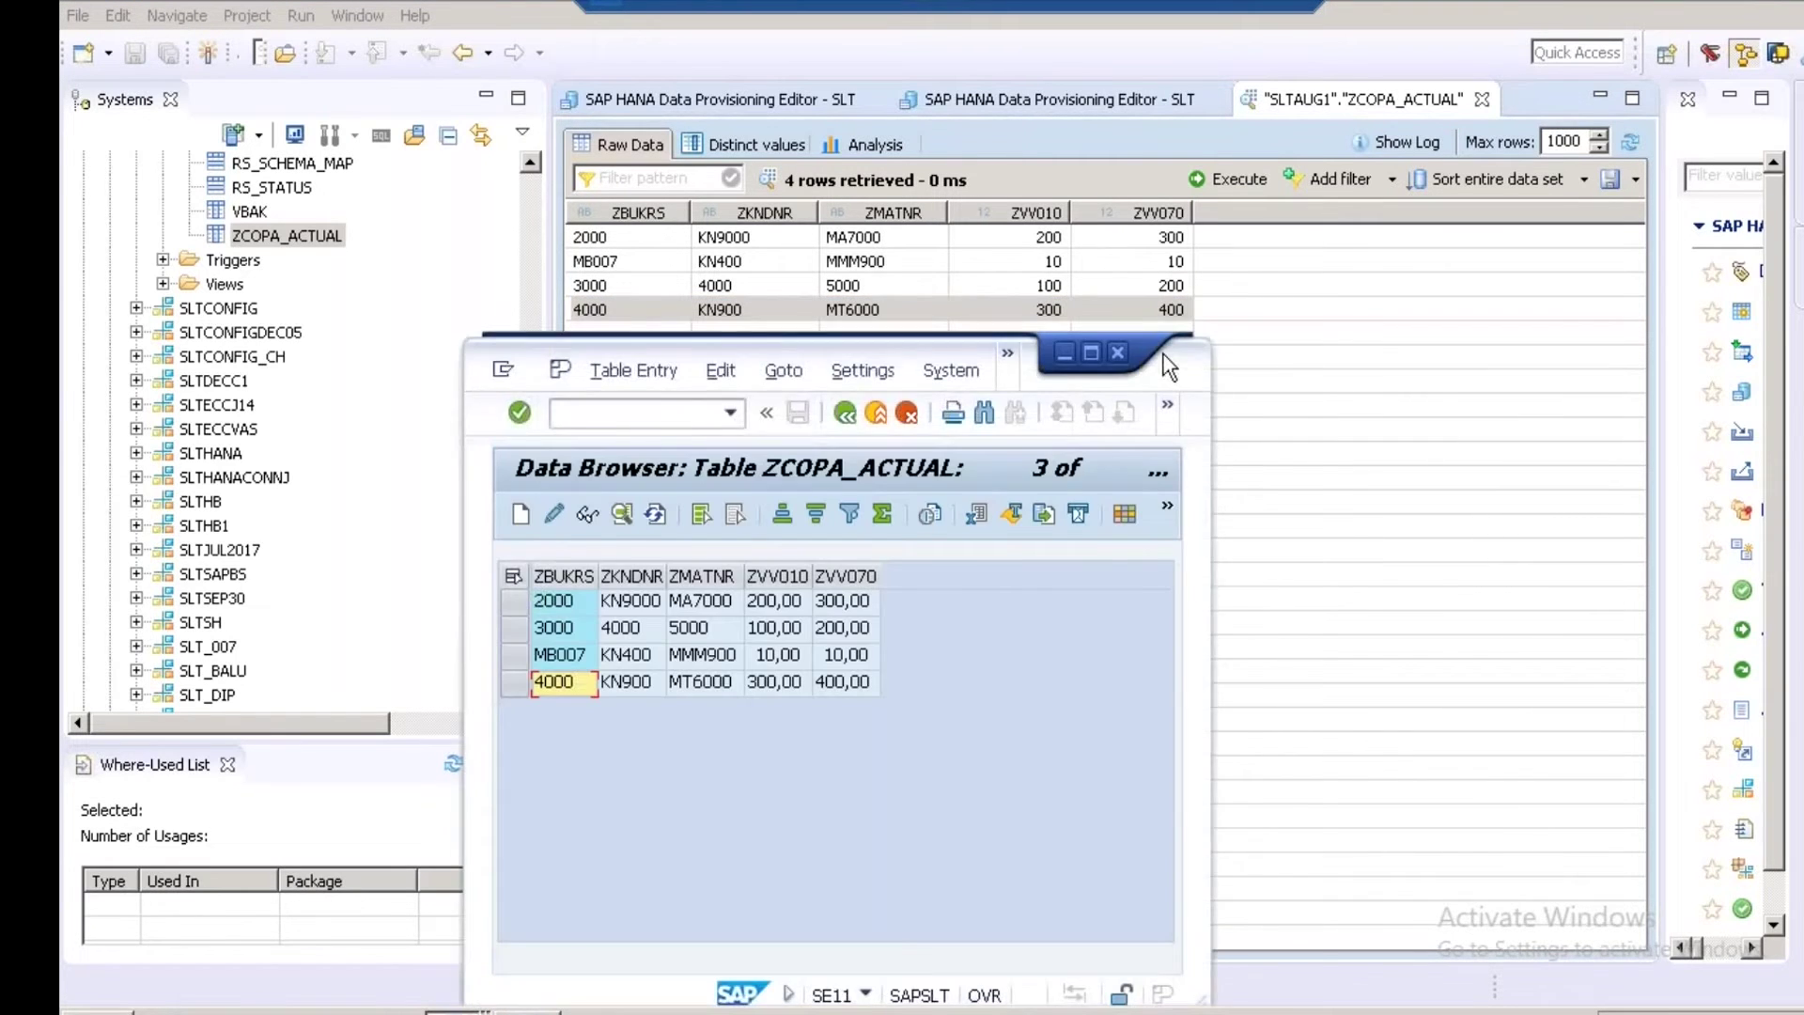
{"action": "left_click", "coordinate": [615, 313]}
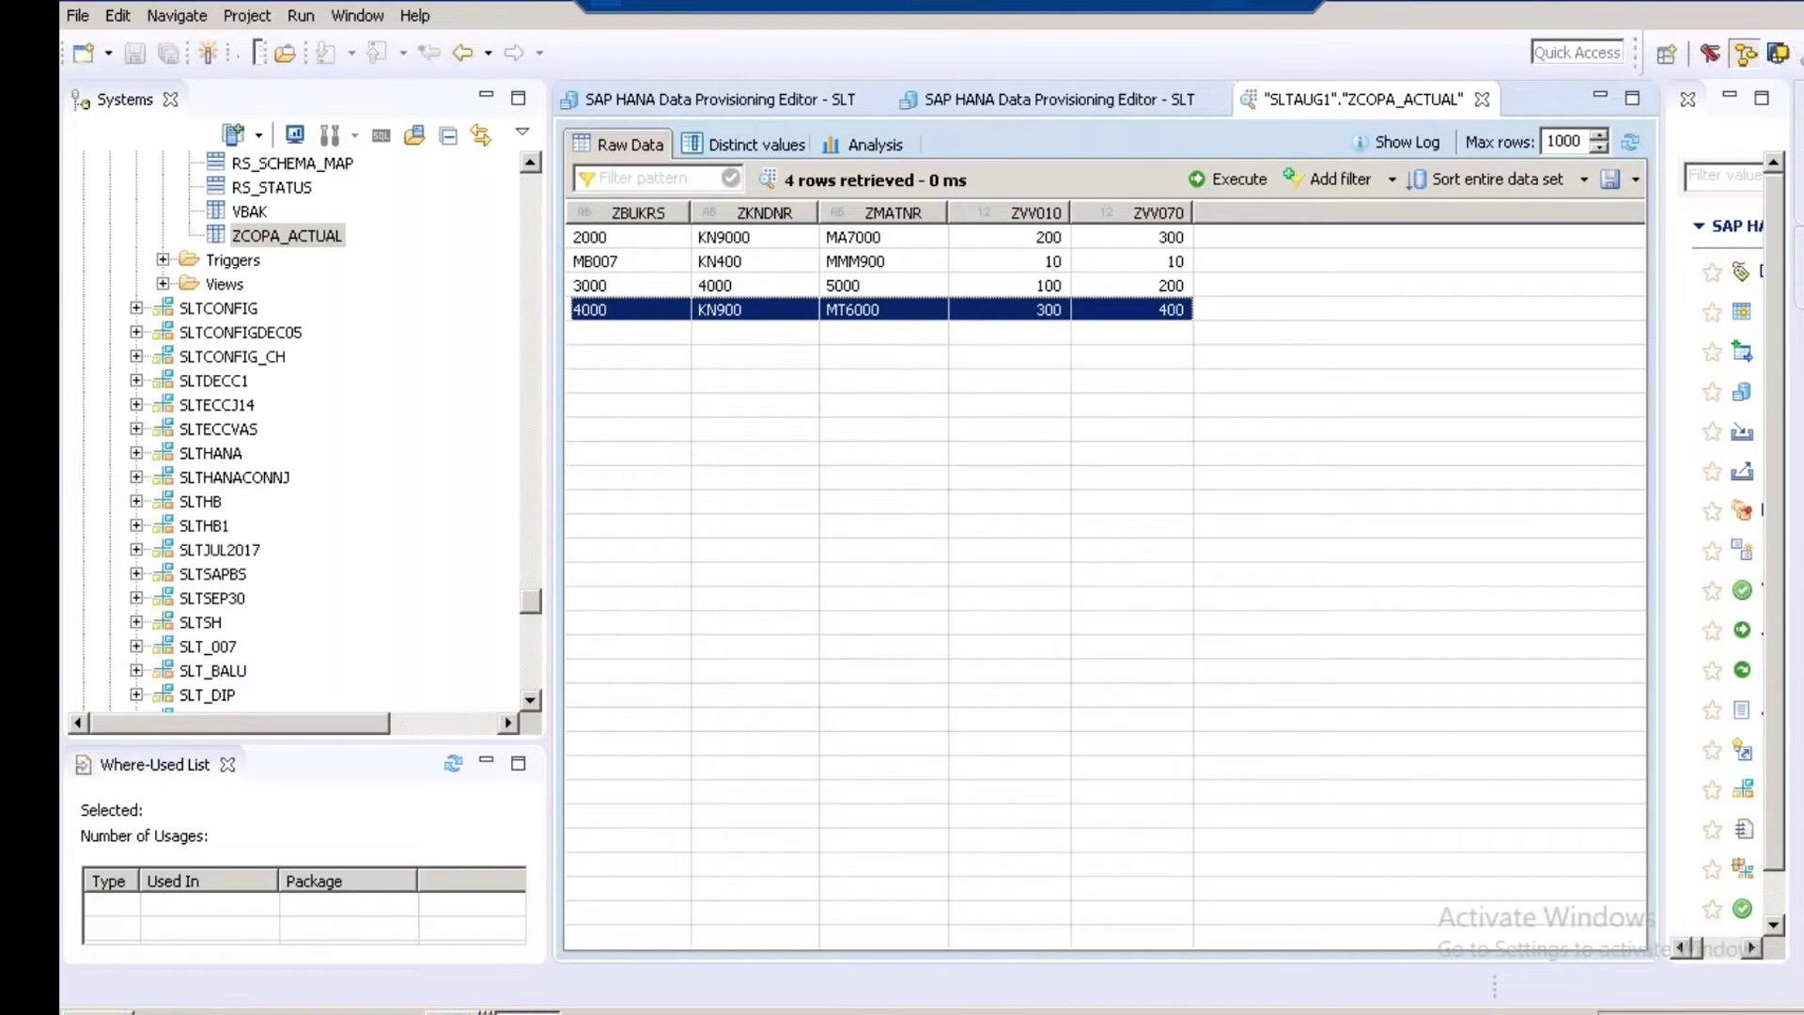
Switch to the Paint diagram of the SAP, SLT and HANA landscape and choose the Select tool.
{"action": "key", "text": "alt+Tab"}
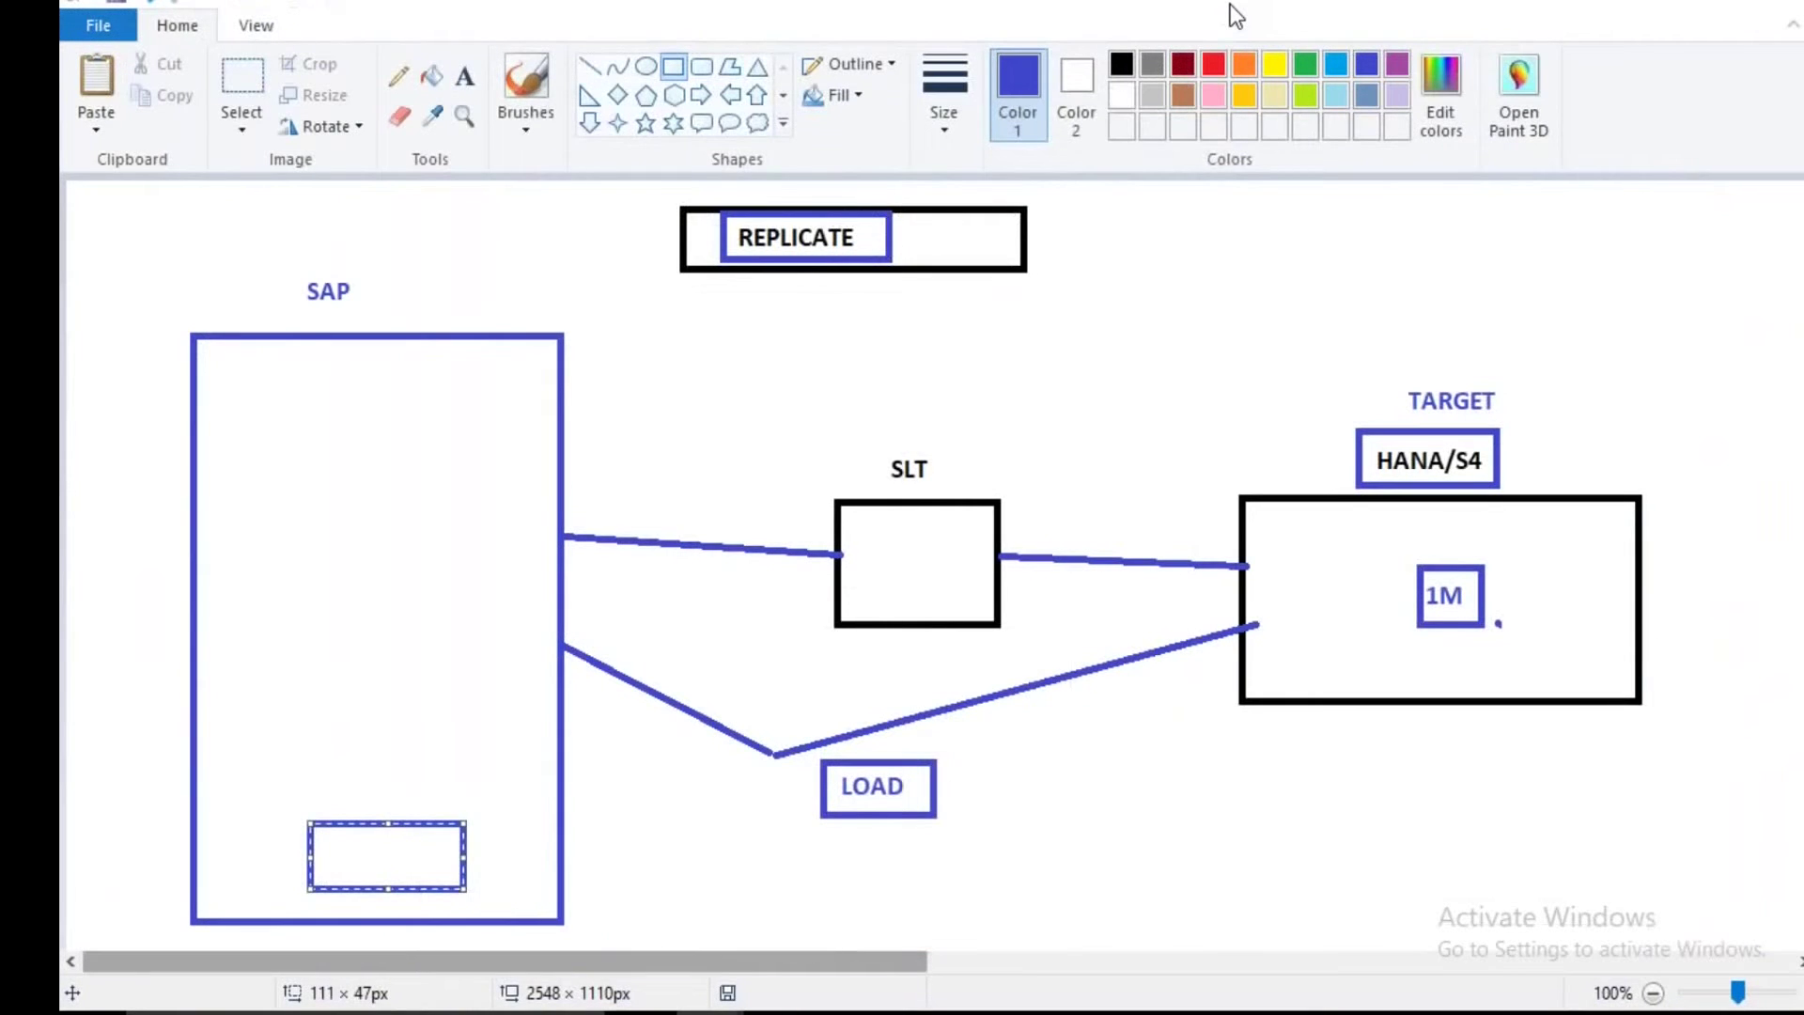
{"action": "left_click", "coordinate": [240, 77]}
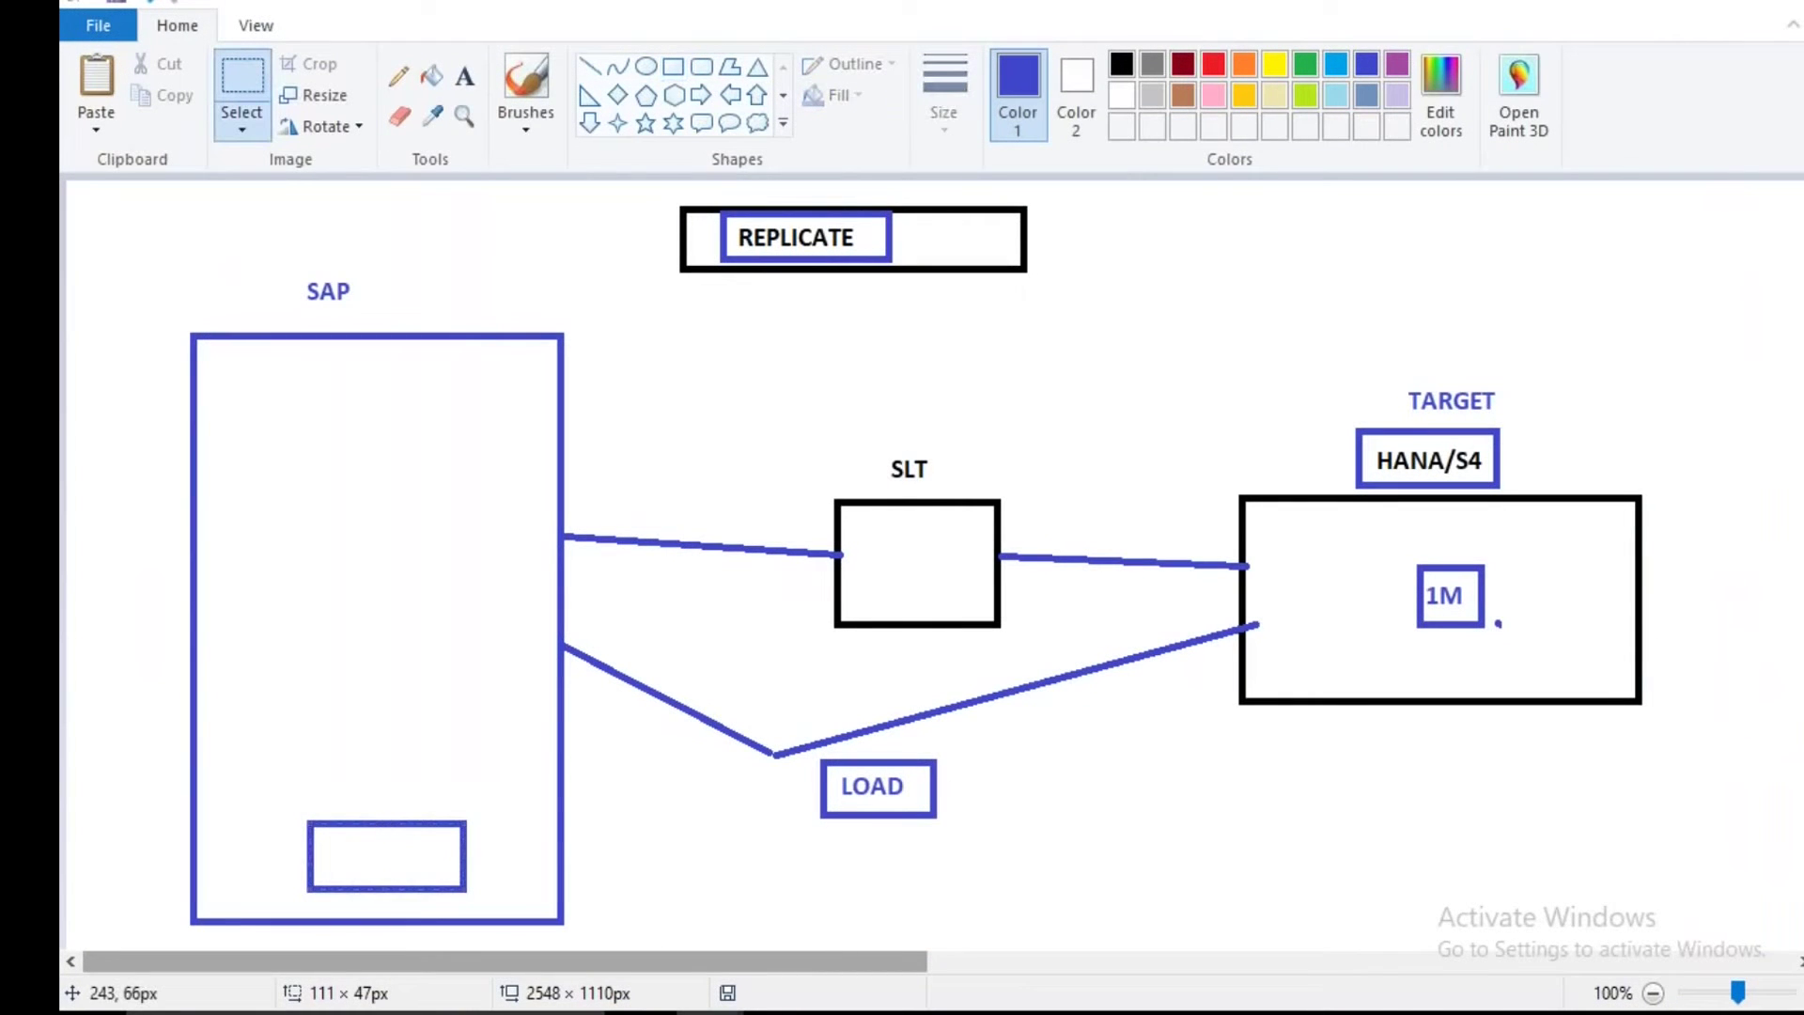
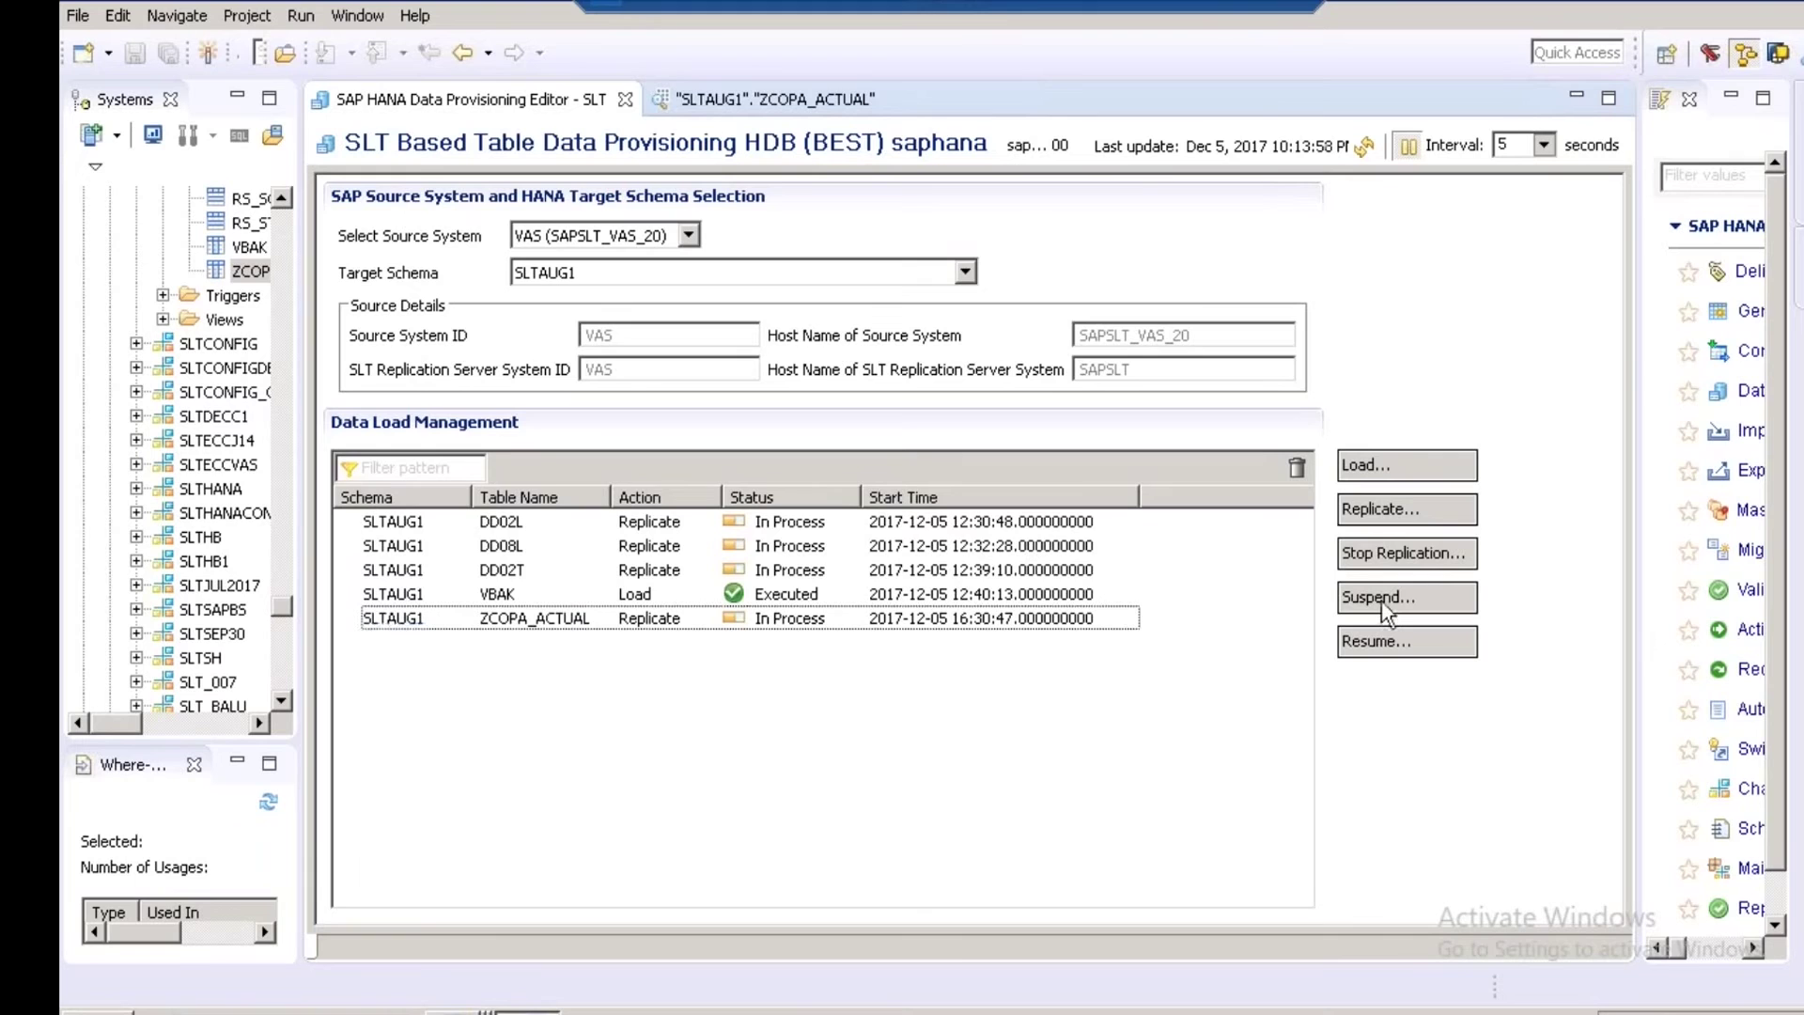
Suspend replication of table ZCOPA_ACTUAL in schema SLTAUG1 and check its entry in Data Load Management.
{"action": "left_click", "coordinate": [1385, 601]}
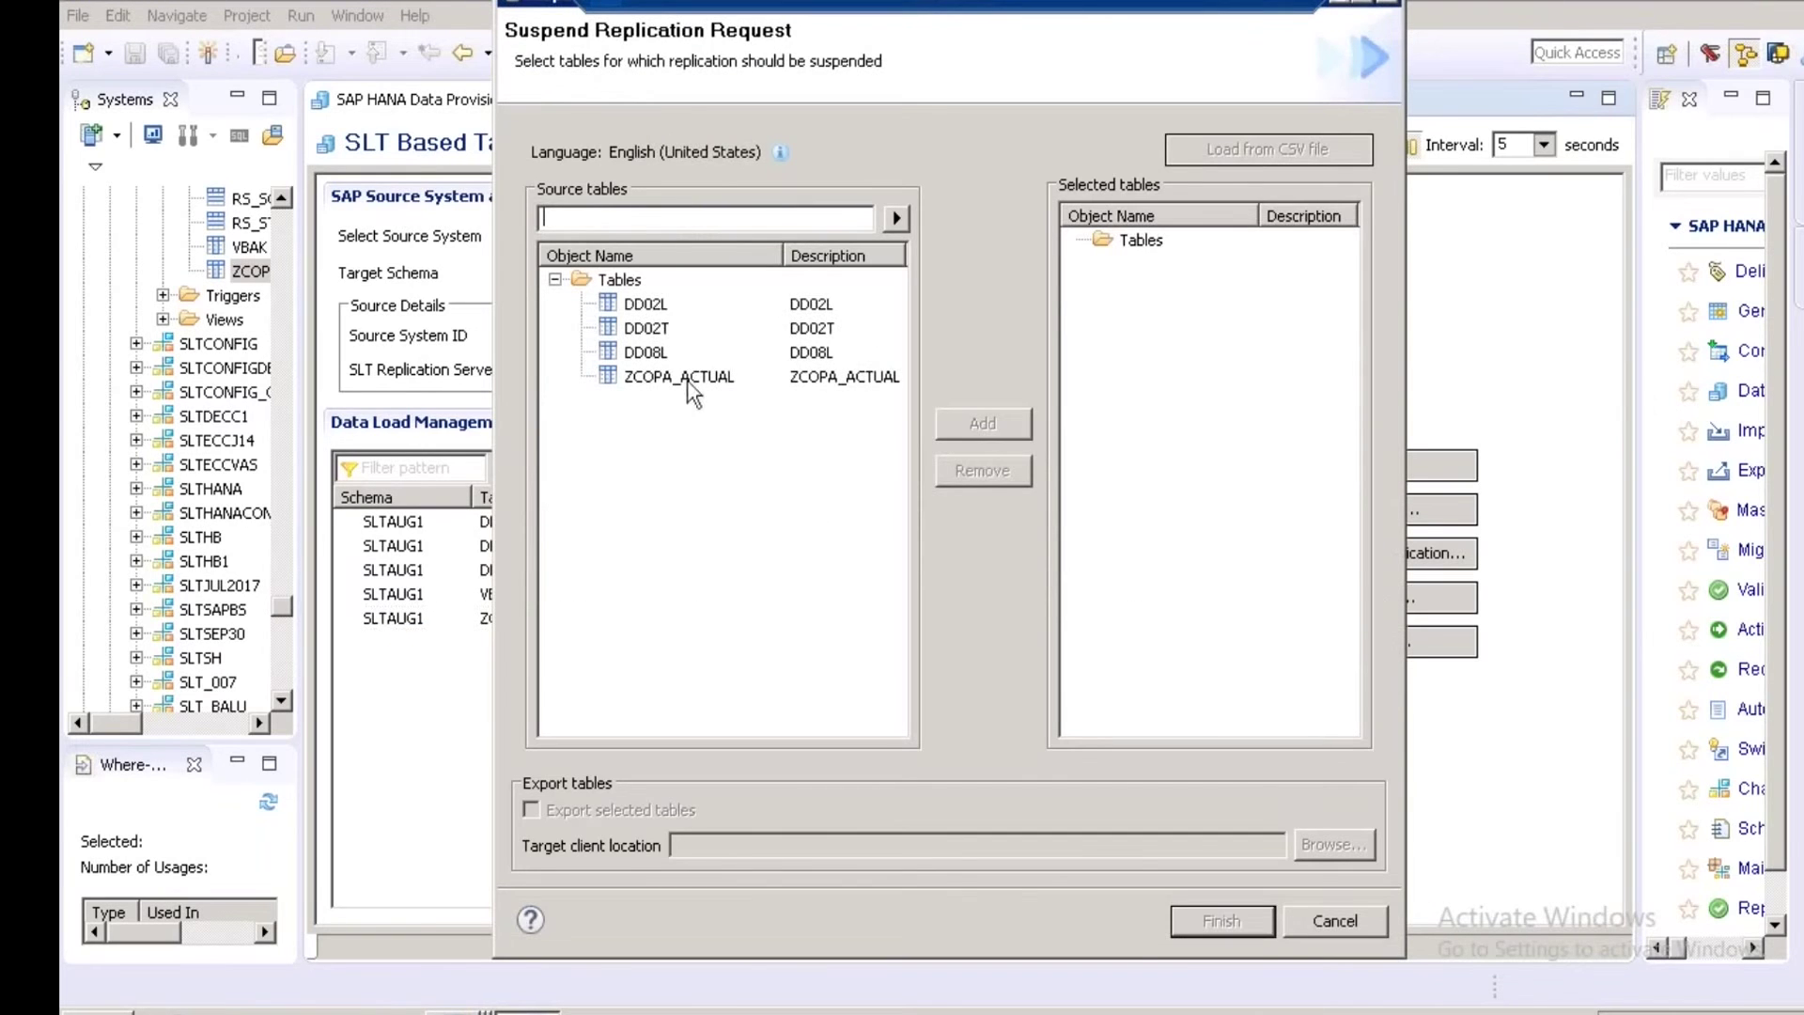
{"action": "left_click", "coordinate": [654, 381]}
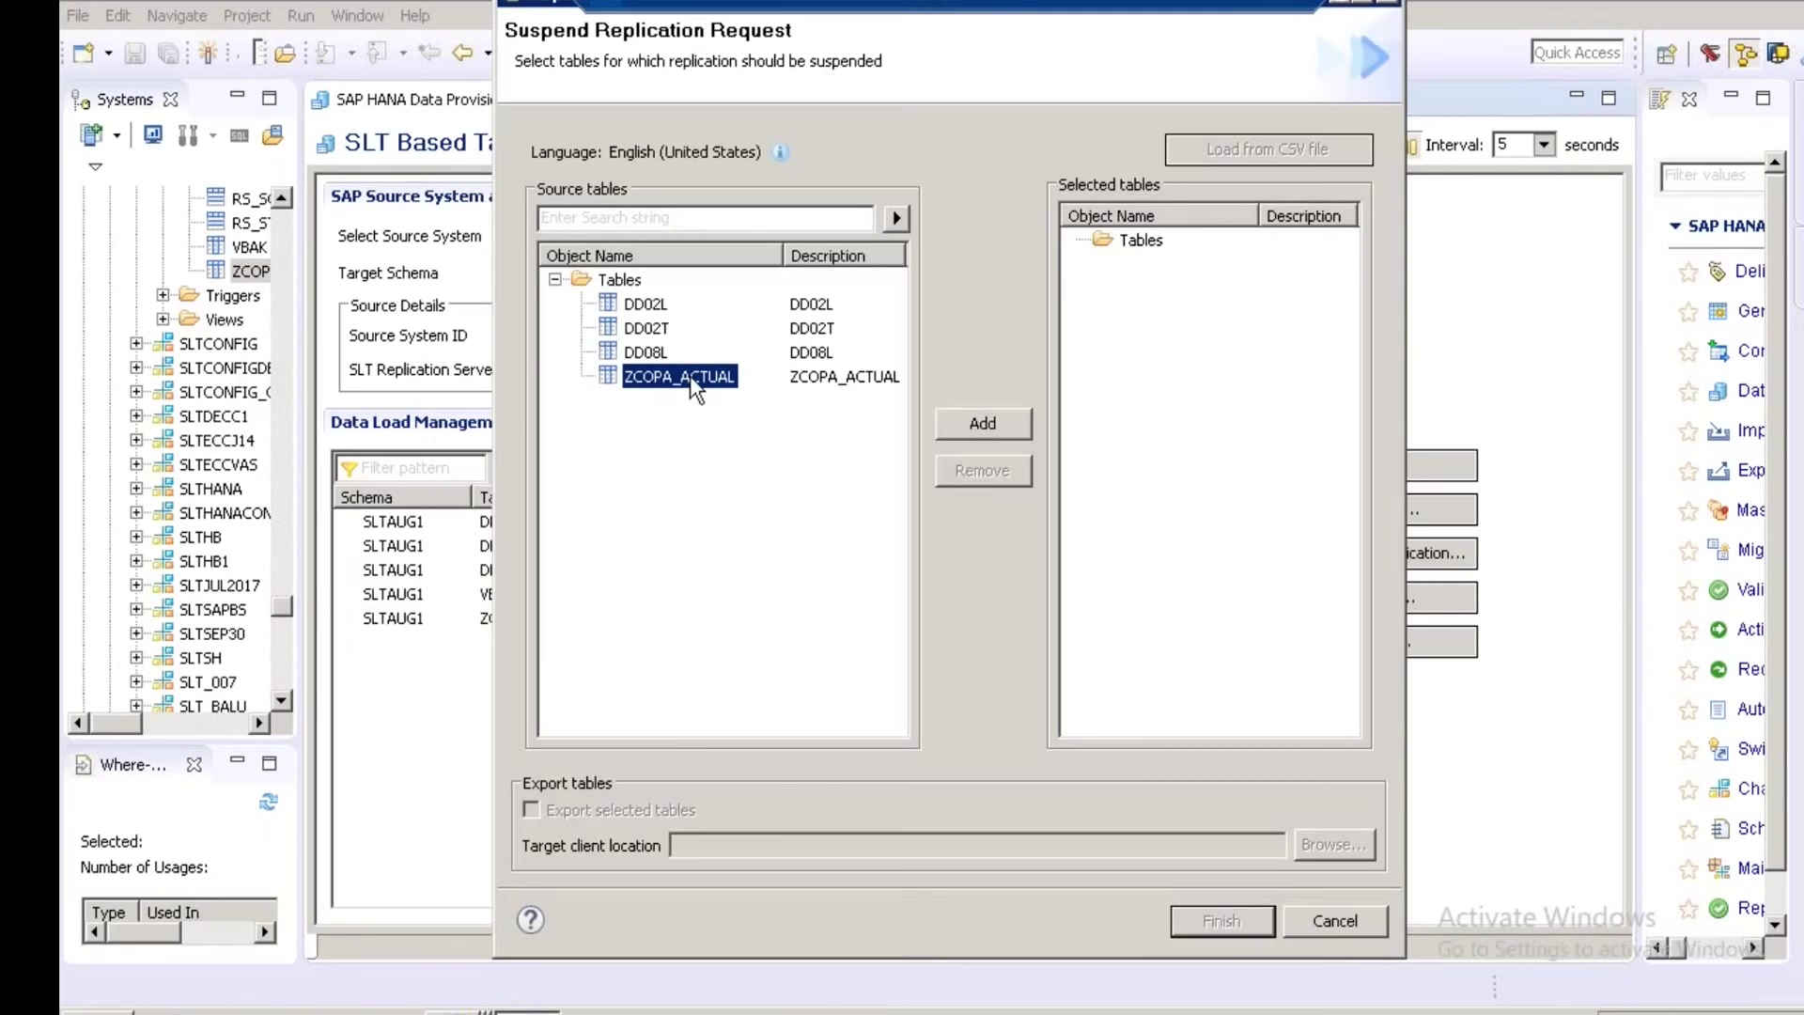
{"action": "left_click", "coordinate": [986, 423]}
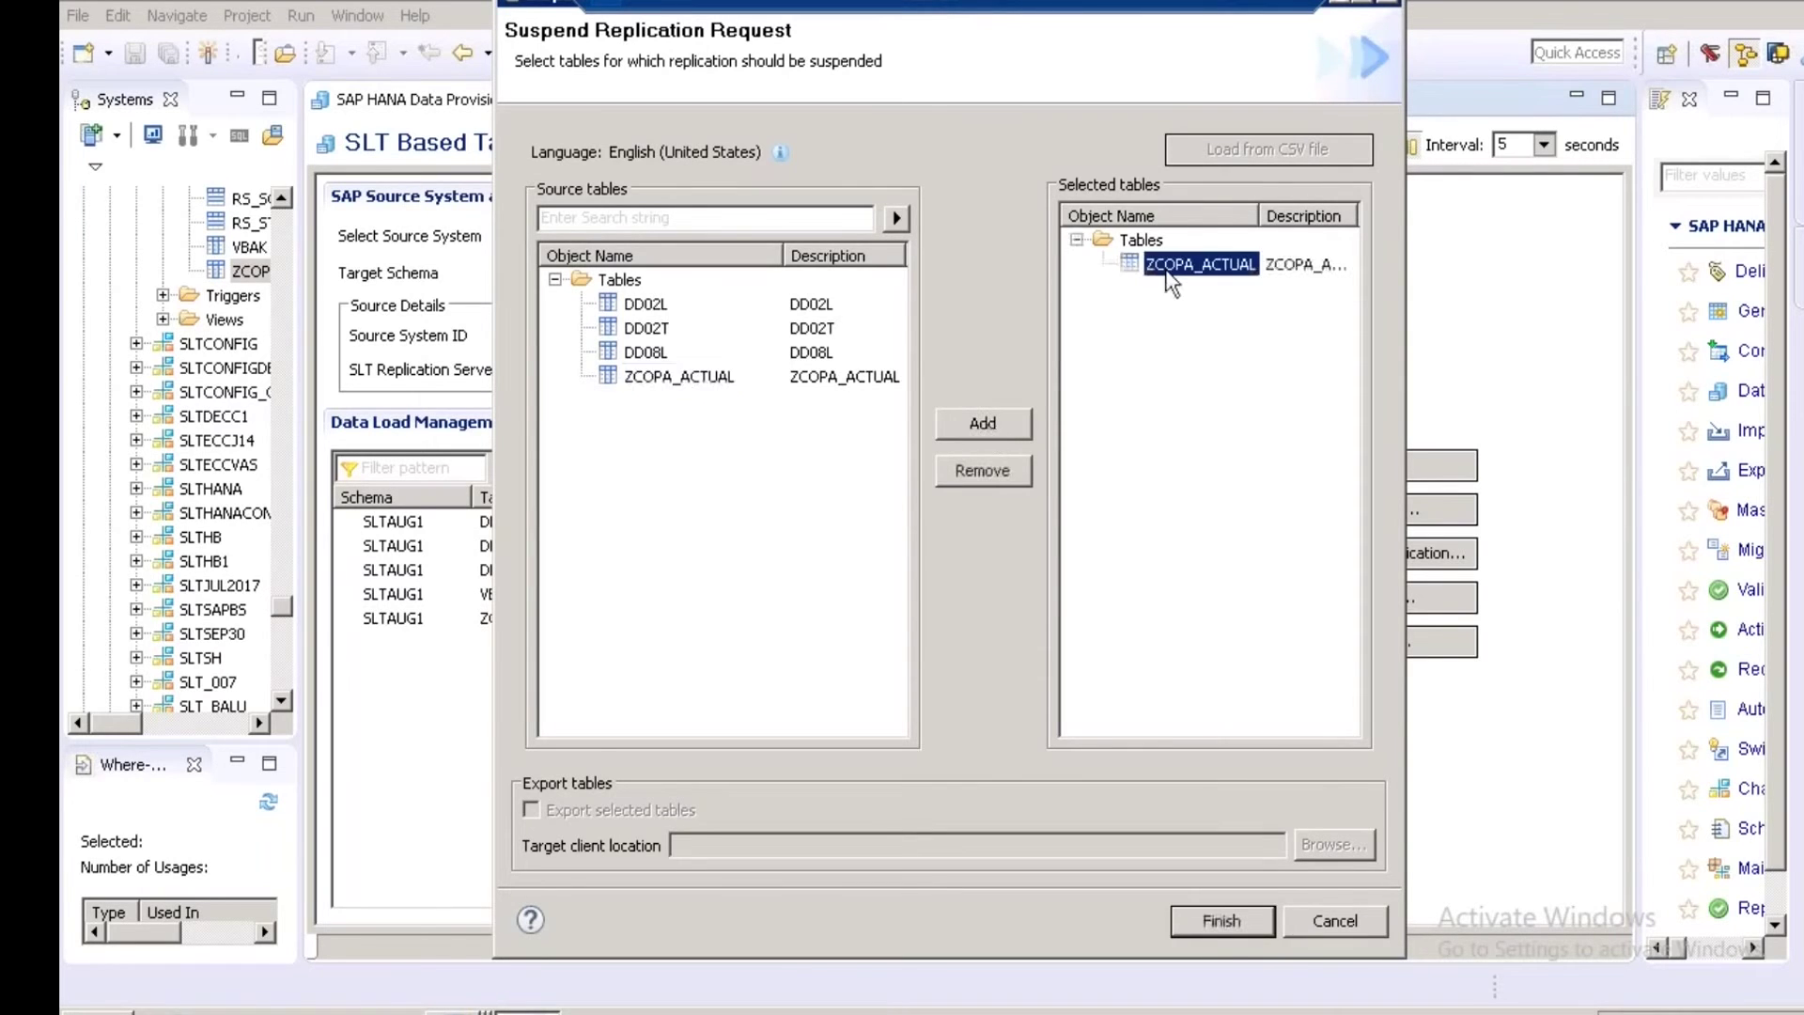
{"action": "left_click", "coordinate": [1227, 926]}
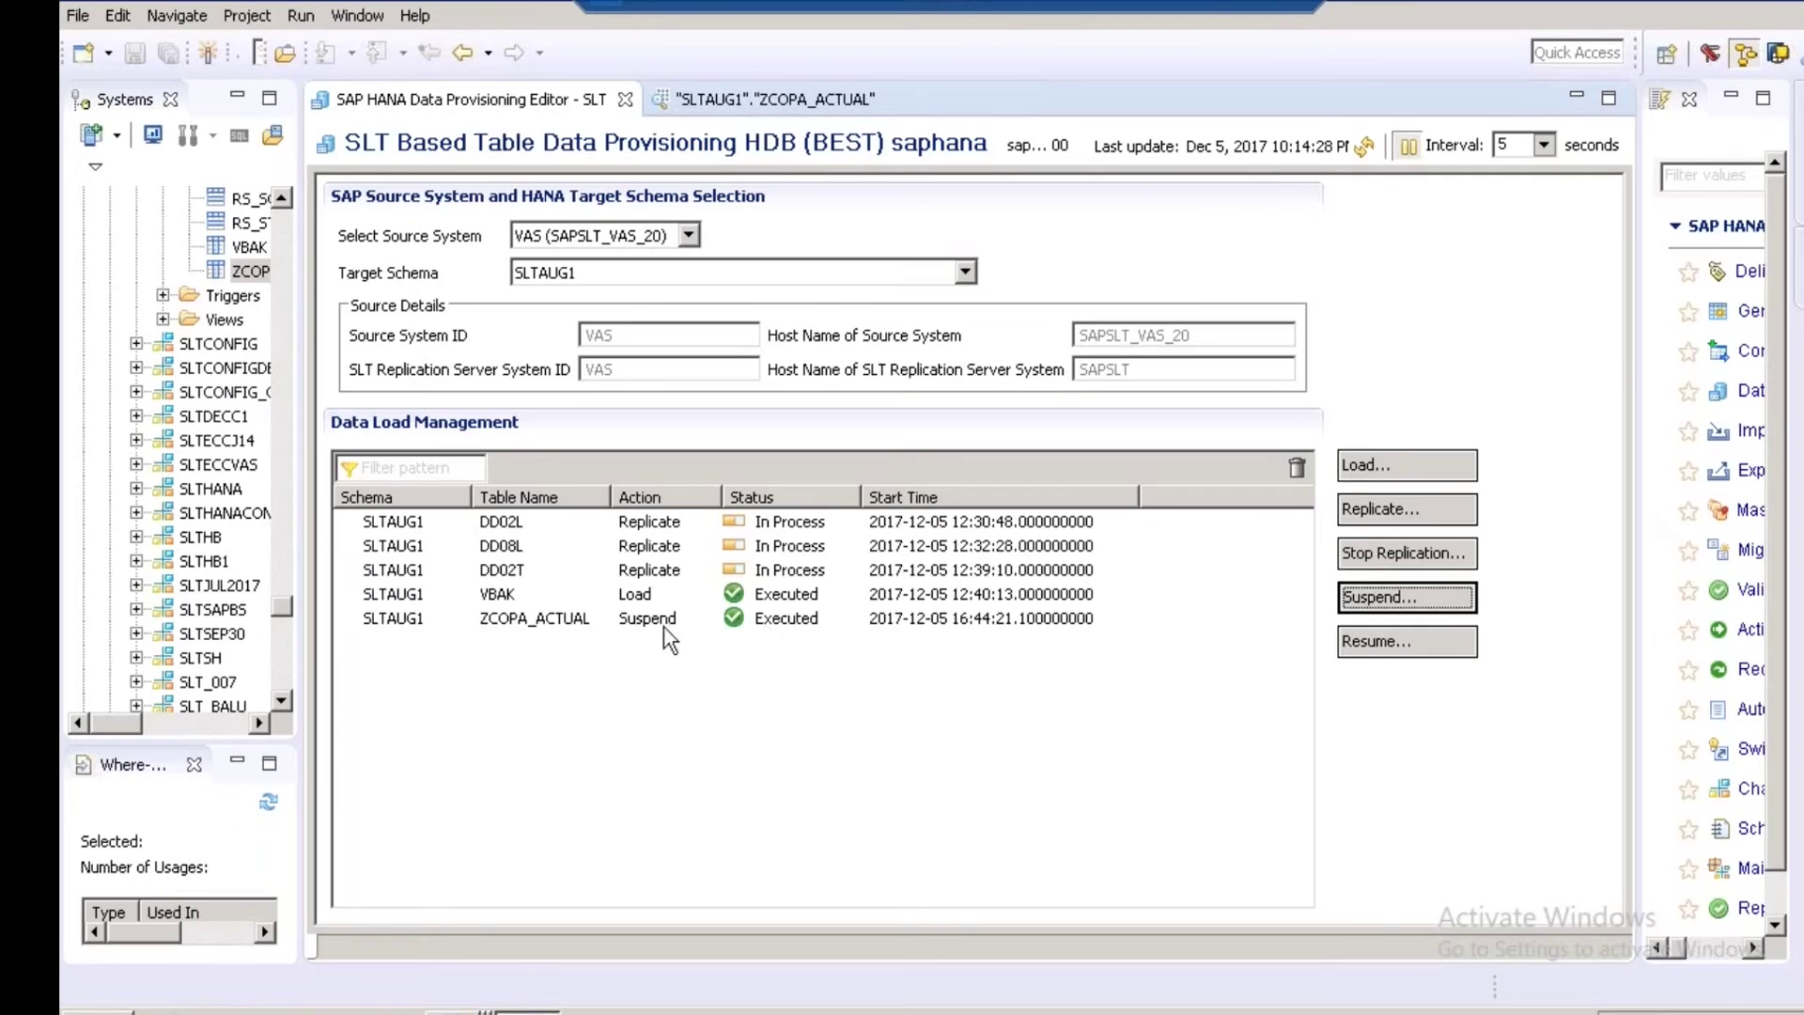
{"action": "left_click", "coordinate": [776, 620]}
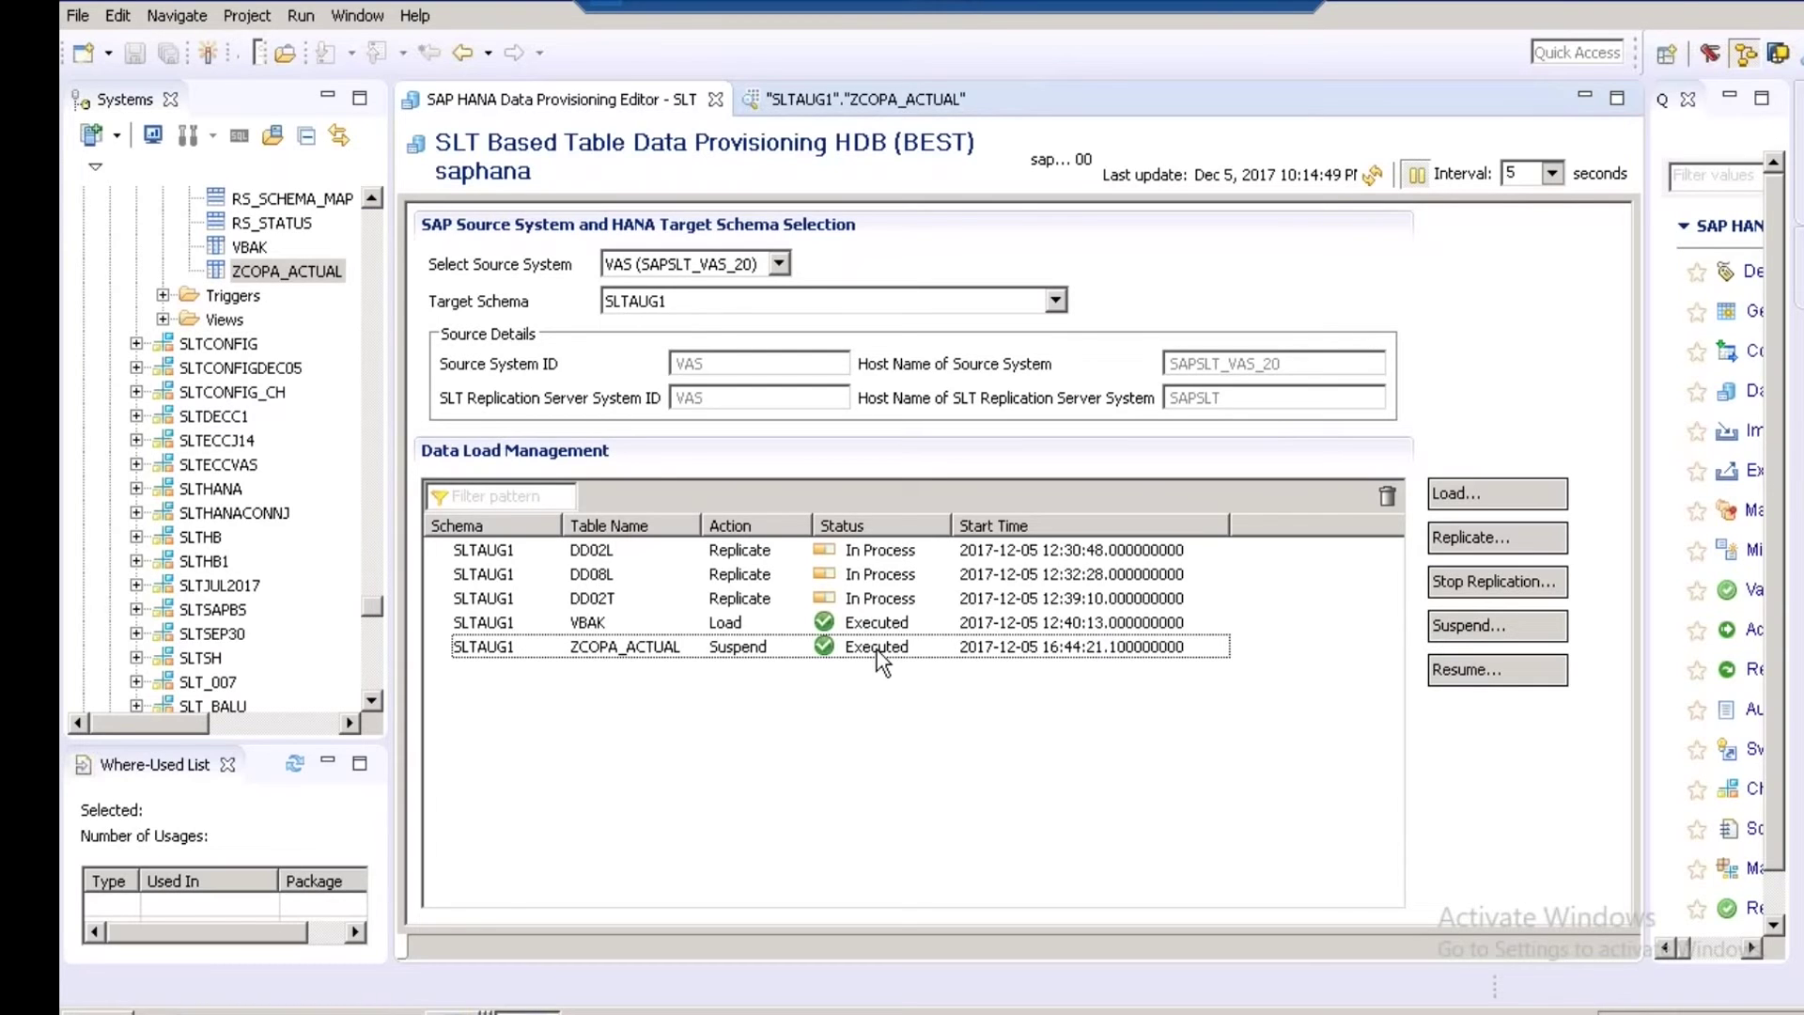
Show the HANA preview of ZCOPA_ACTUAL, return the SAP change screen to the entry list, and select source record 4000.
{"action": "left_click", "coordinate": [848, 99]}
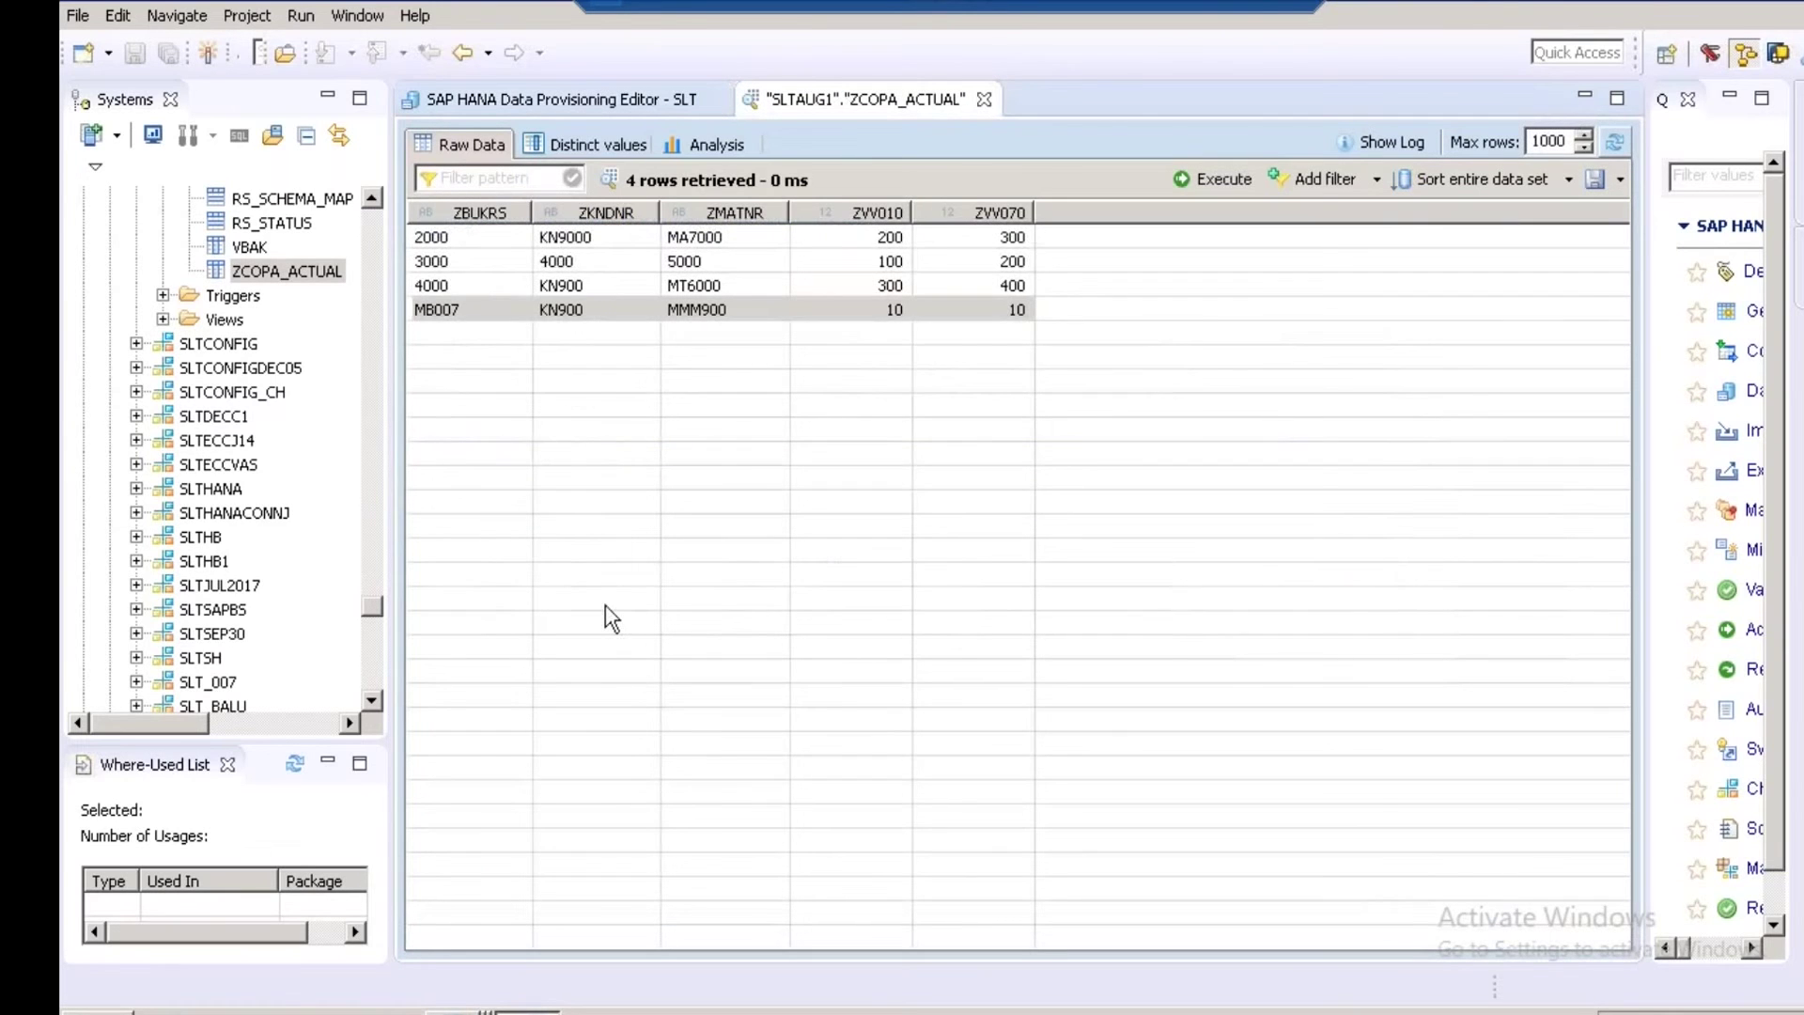
{"action": "mouse_move", "coordinate": [492, 1010]}
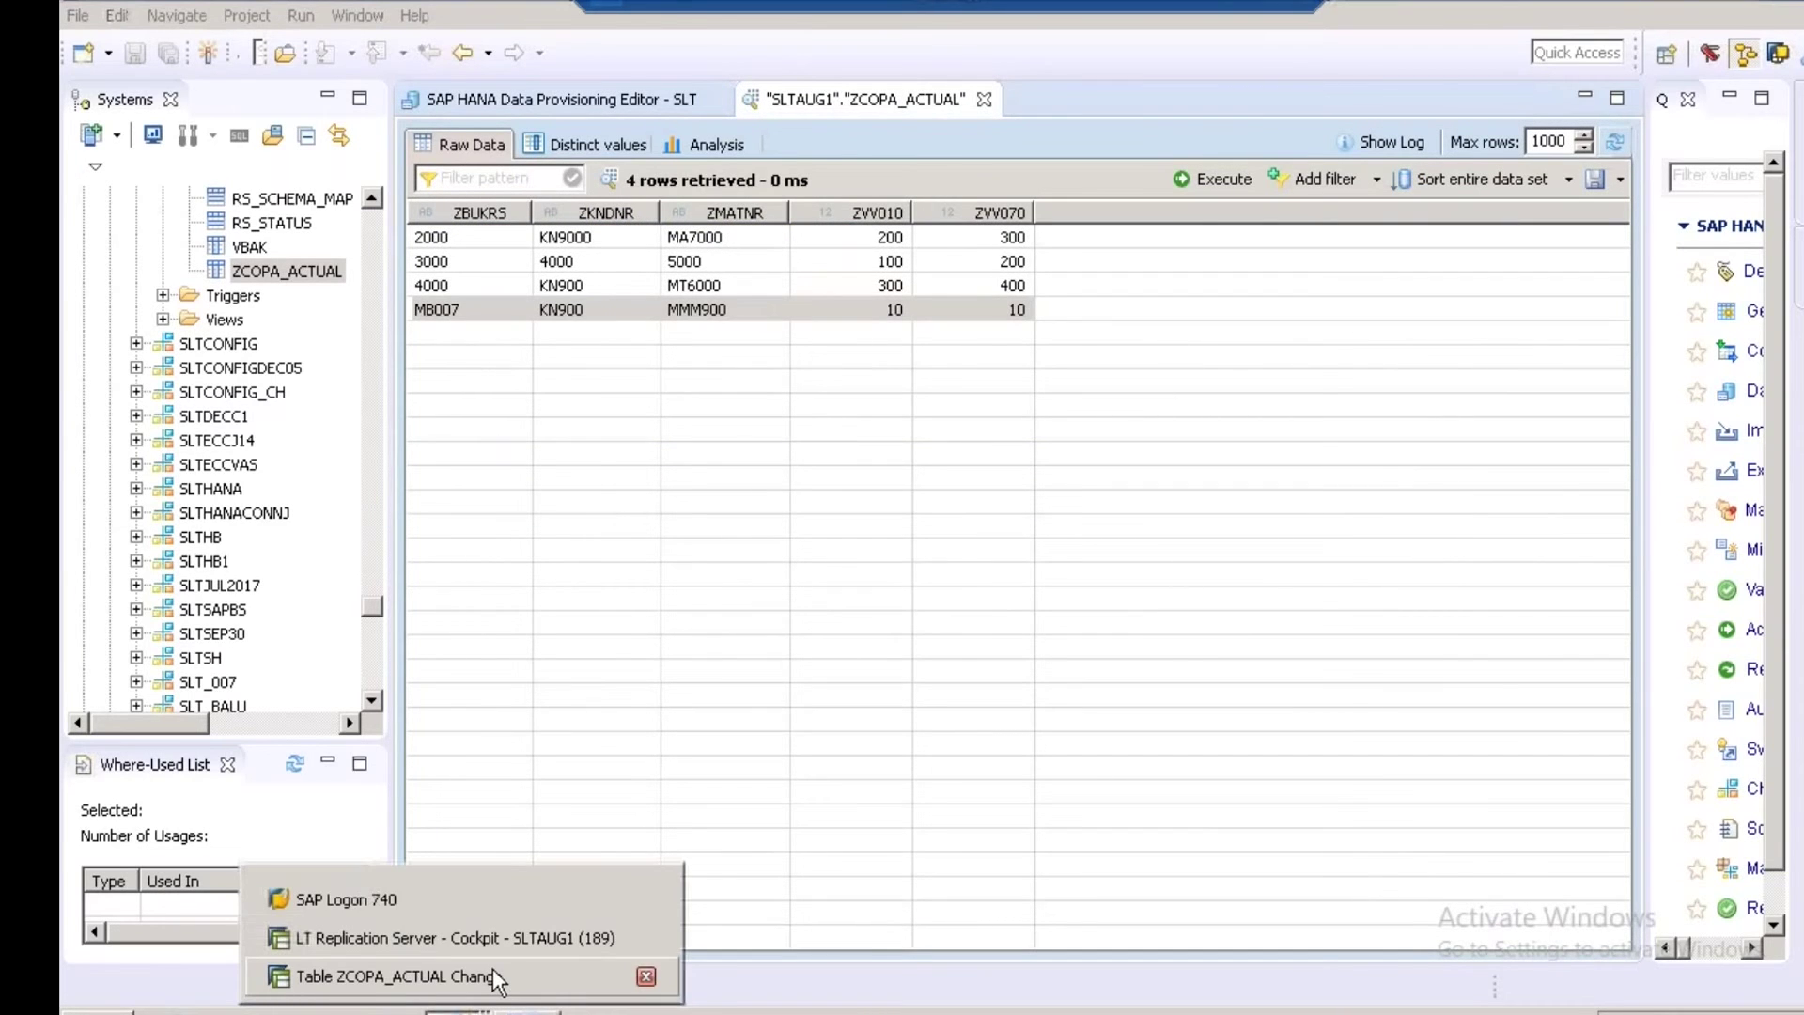
{"action": "left_click", "coordinate": [493, 972]}
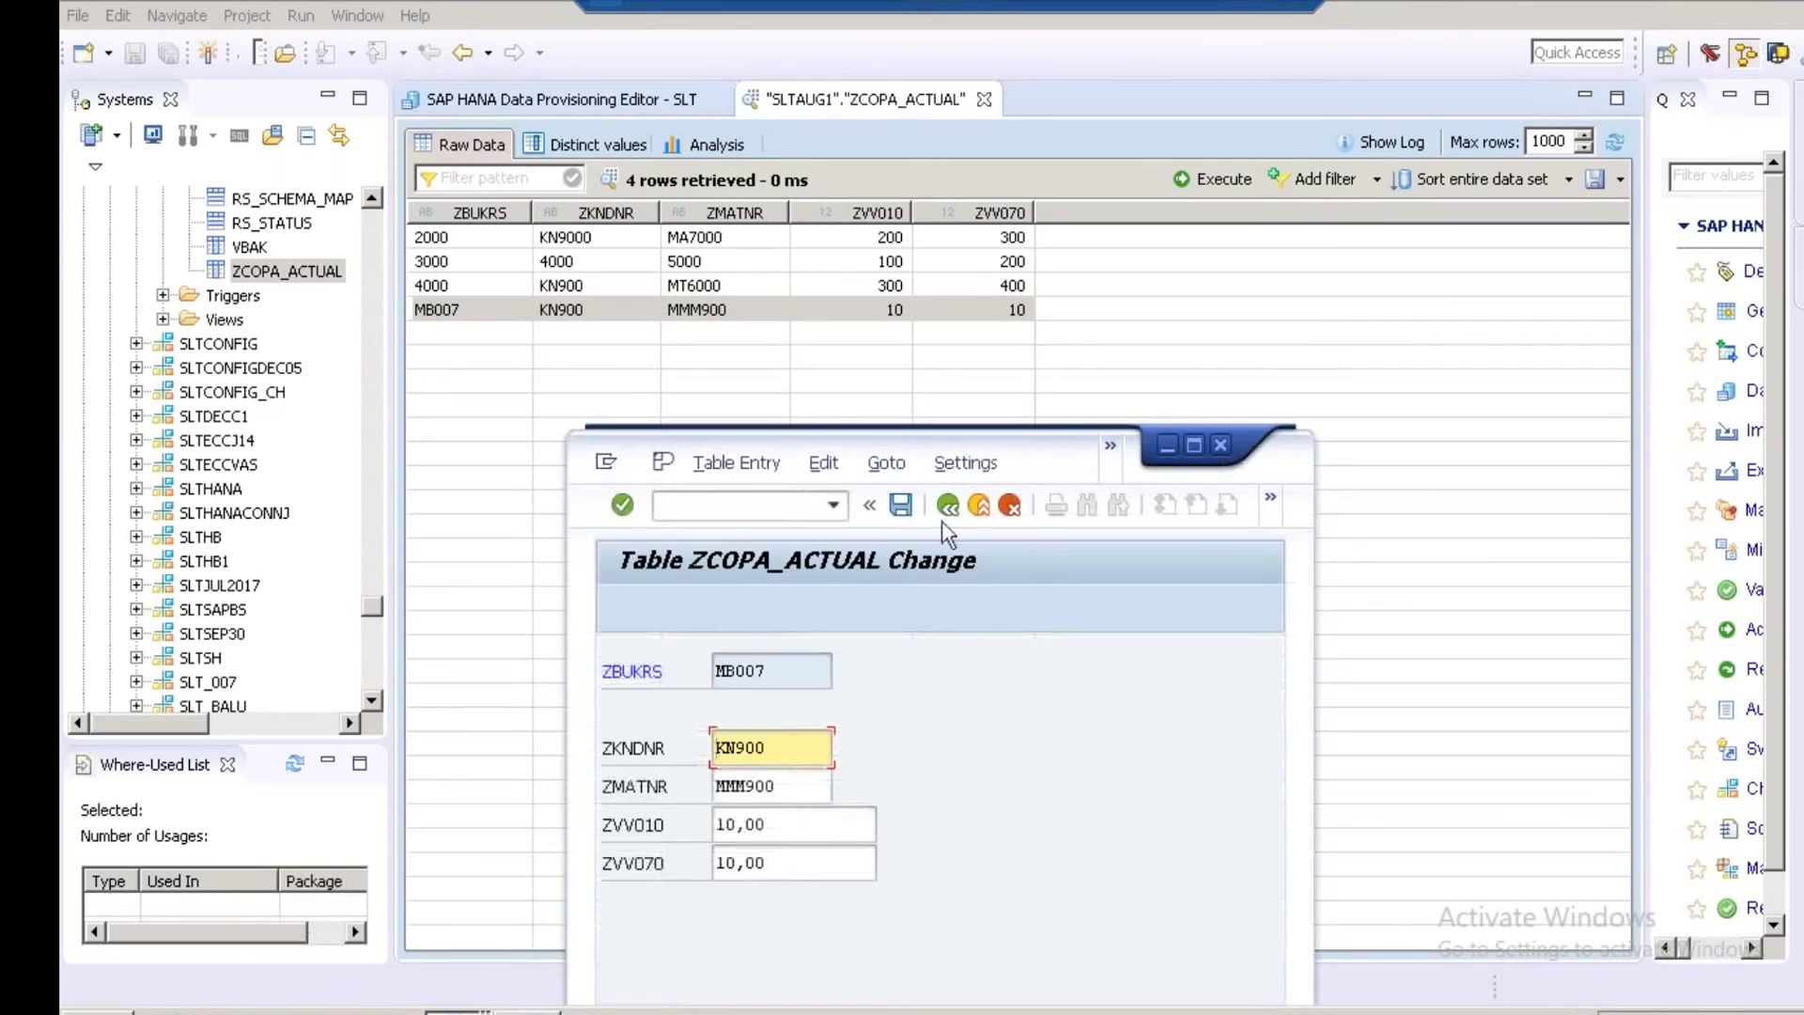
{"action": "left_click", "coordinate": [943, 515]}
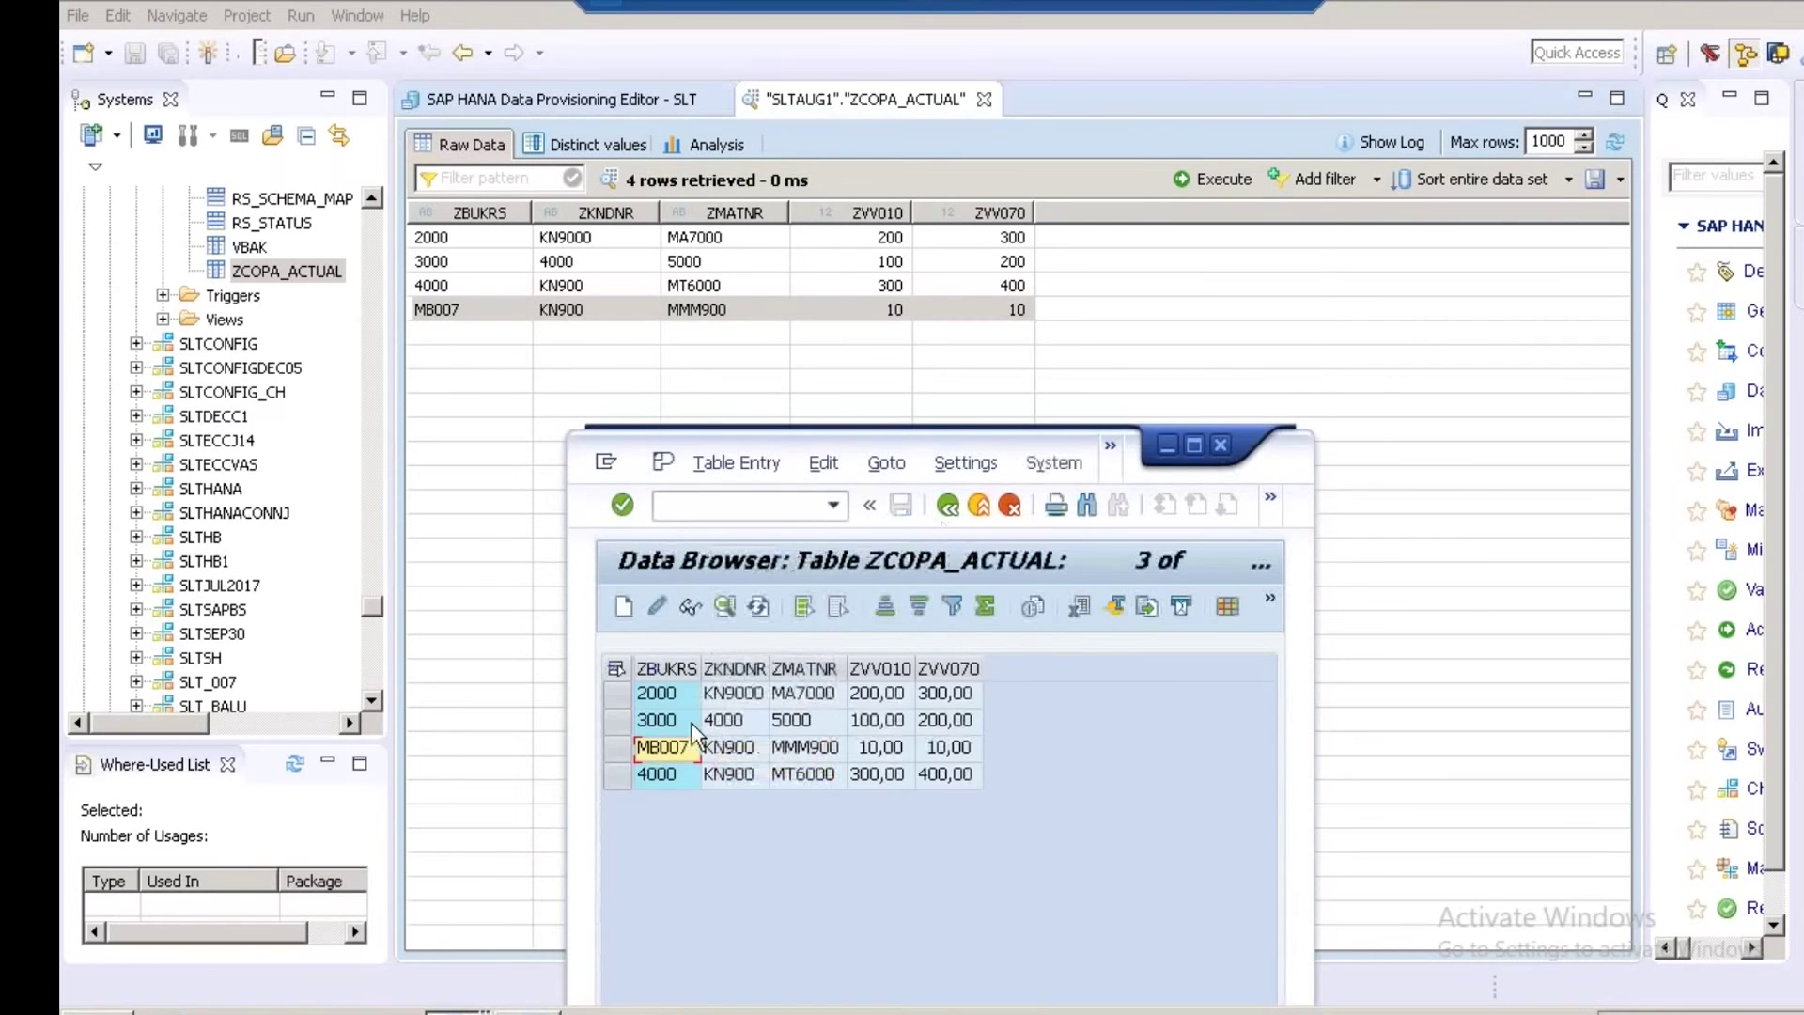
{"action": "left_click", "coordinate": [661, 722]}
{"action": "left_click", "coordinate": [662, 776]}
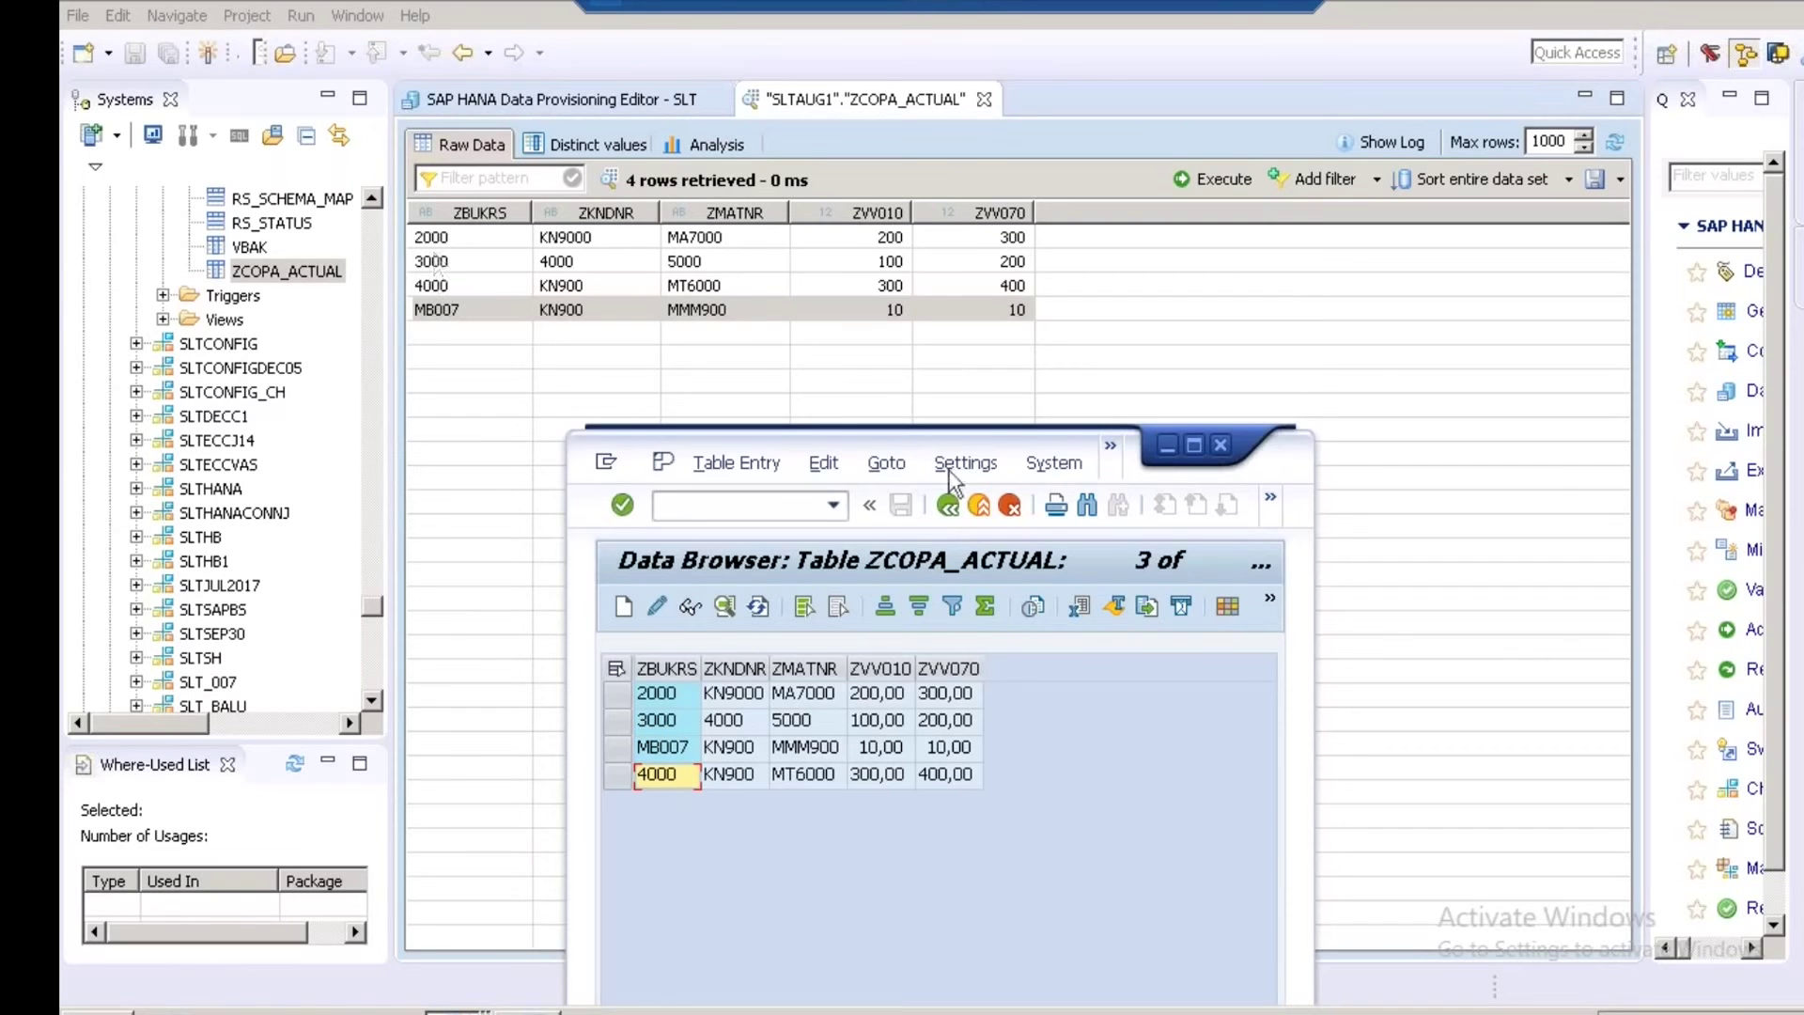
From the SLTAUG1 replication cockpit, paste the ZCOPA_ACTUAL row into a new Notepad file and copy the logging table name /1CADMC/00000528.
{"action": "mouse_move", "coordinate": [460, 1012]}
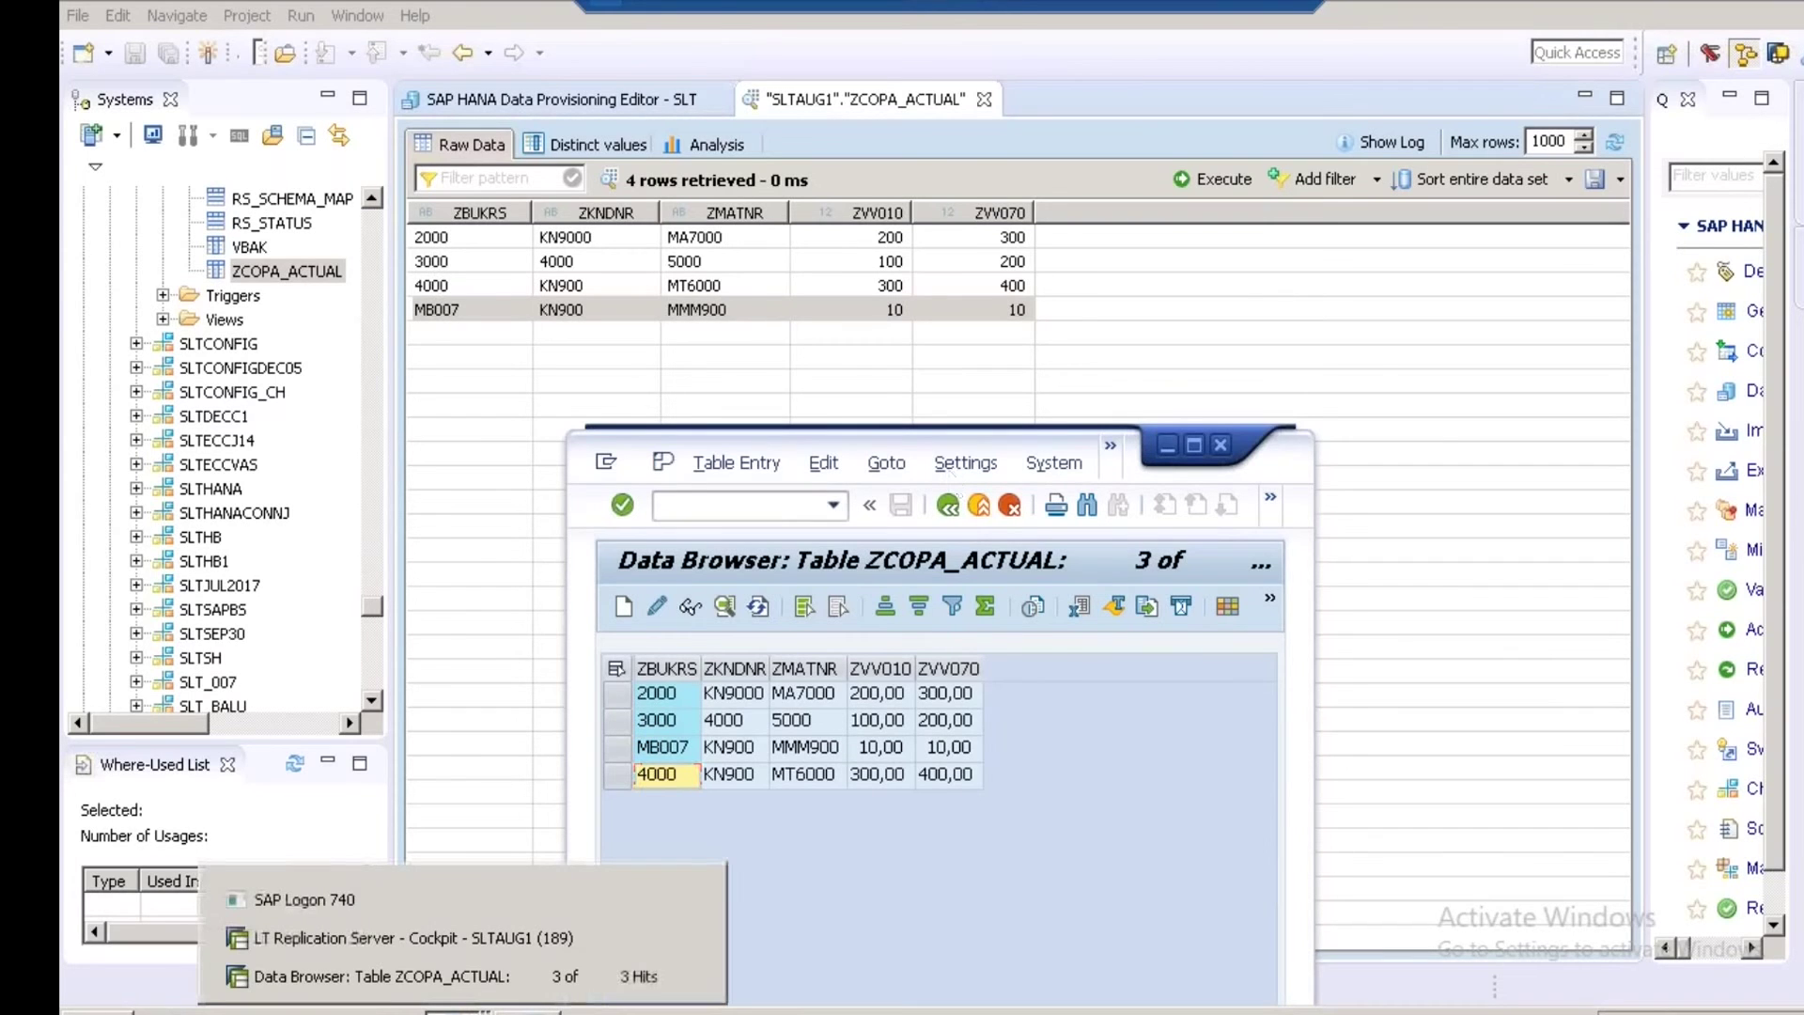
{"action": "left_click", "coordinate": [426, 939]}
{"action": "left_click", "coordinate": [371, 577]}
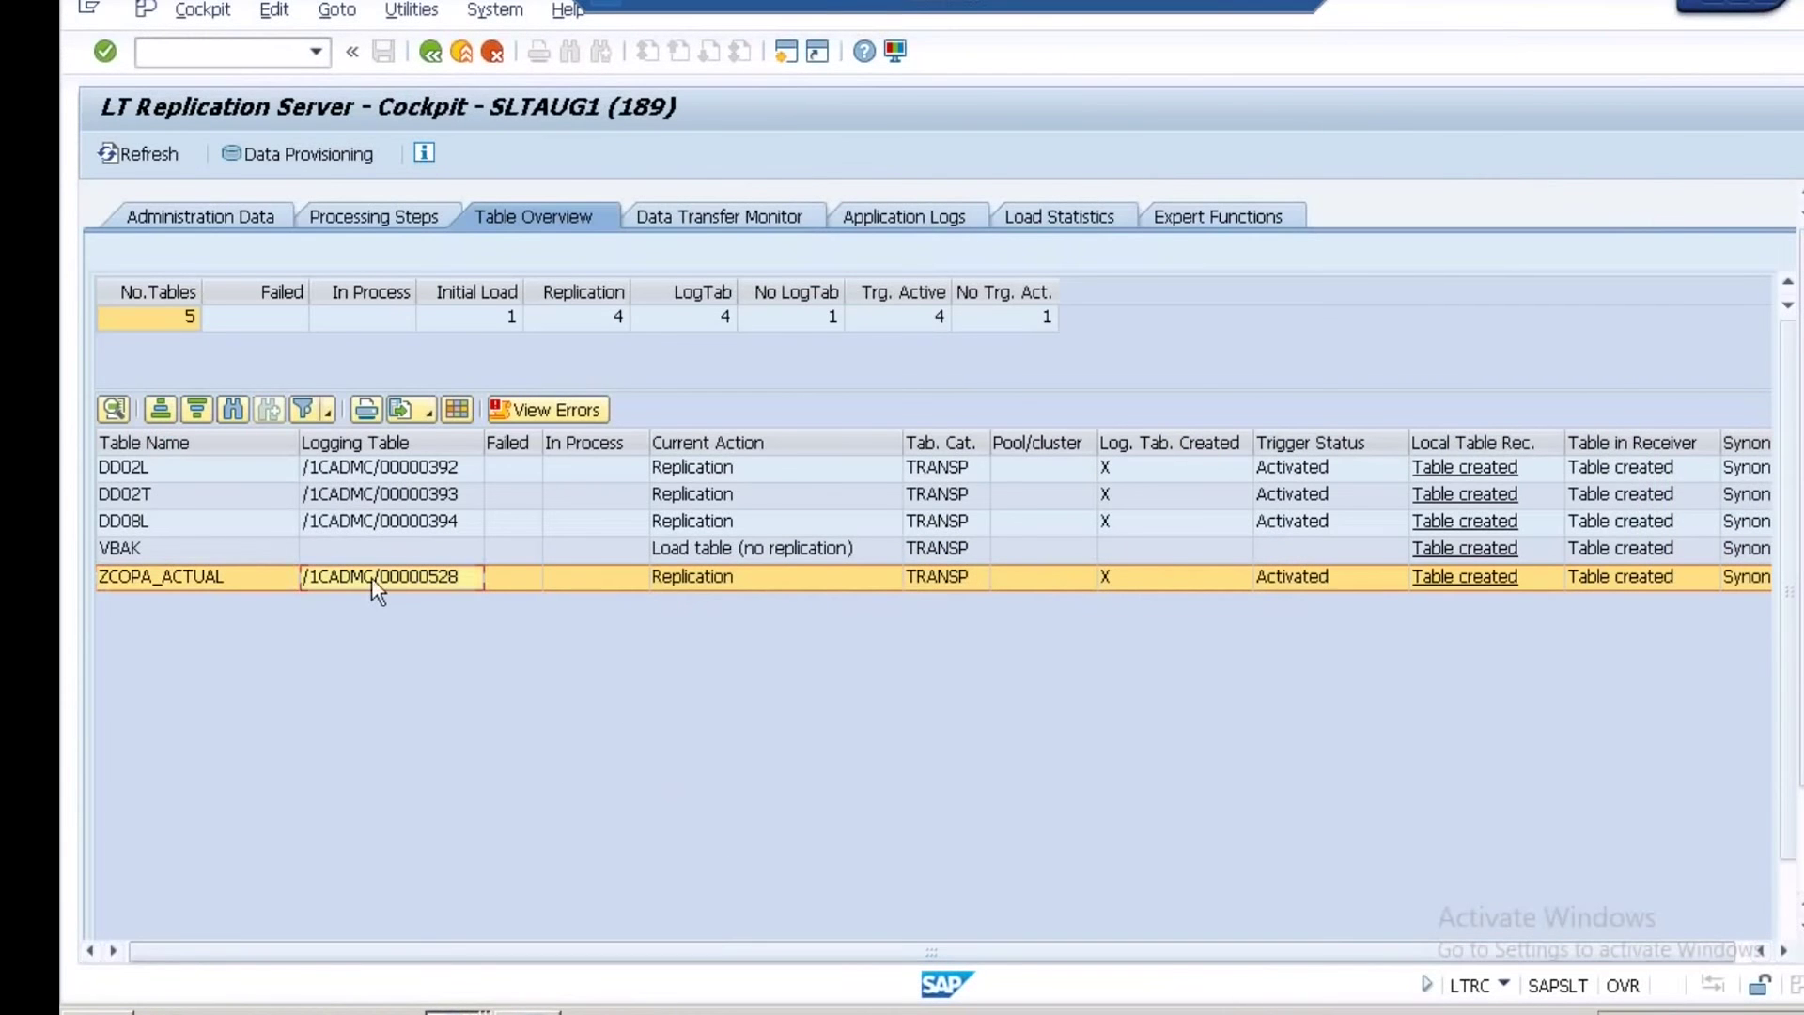
{"action": "left_click", "coordinate": [406, 578]}
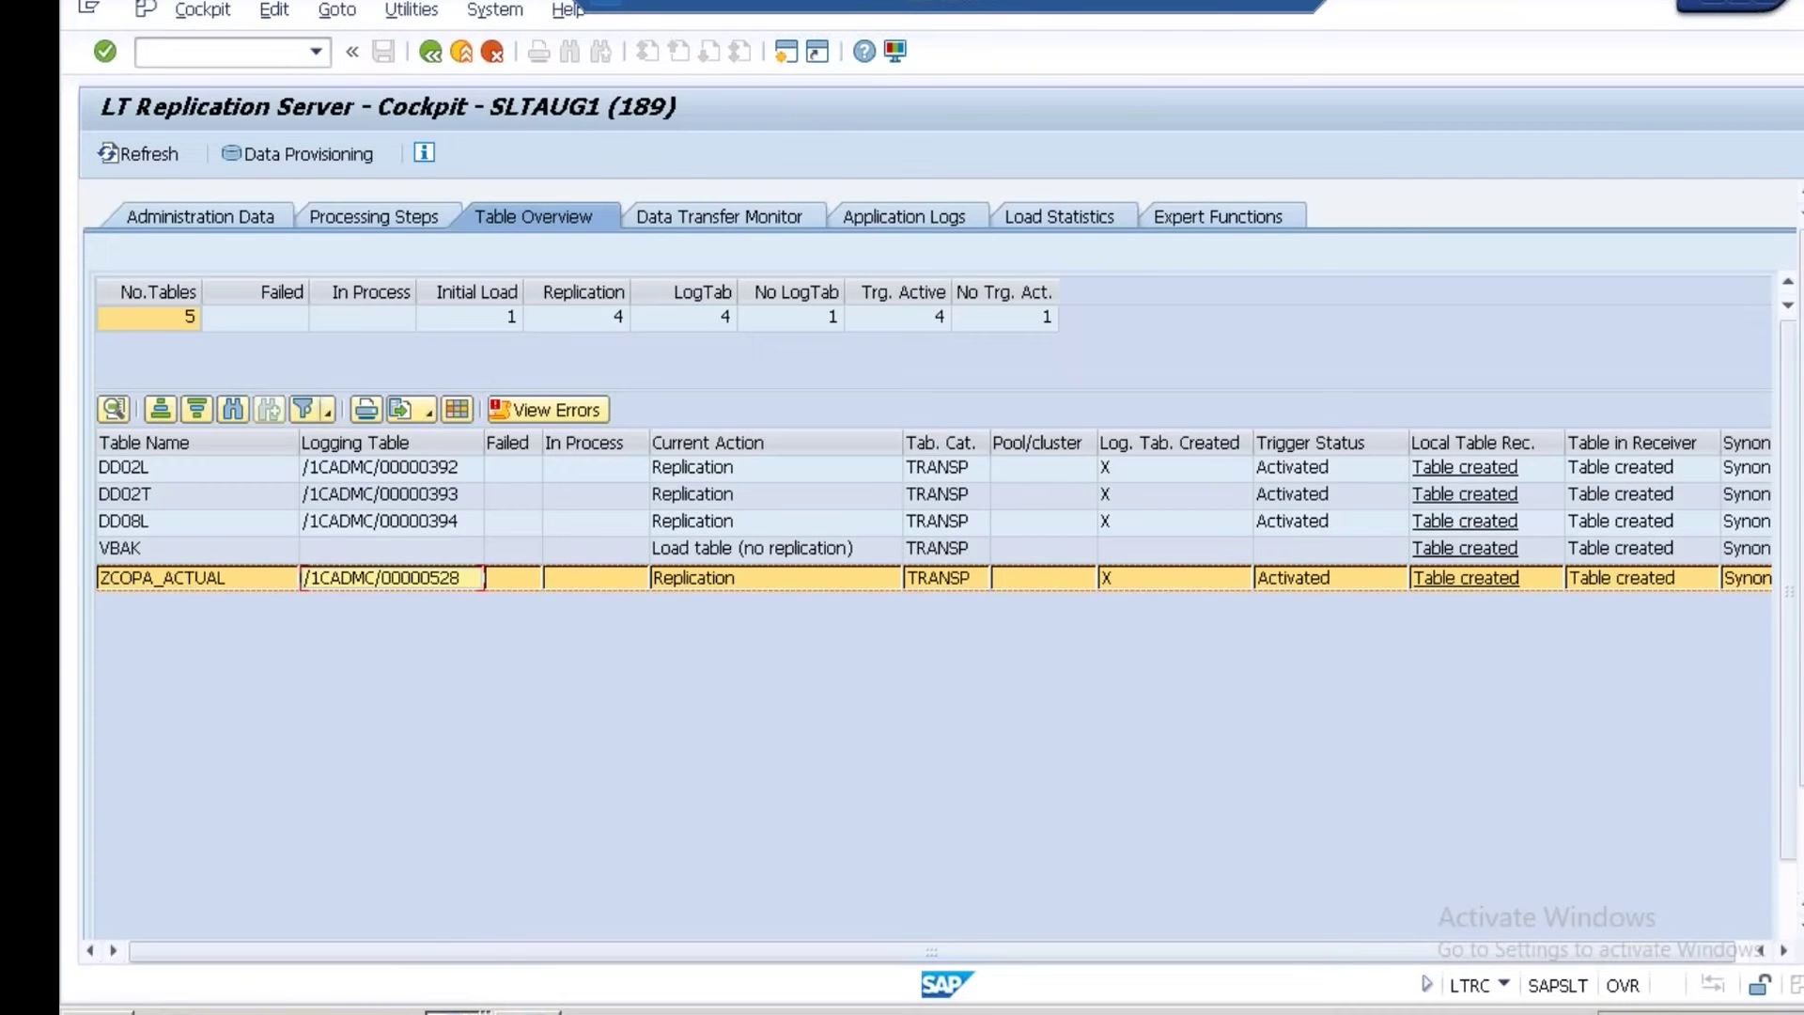
{"action": "left_click", "coordinate": [80, 1011]}
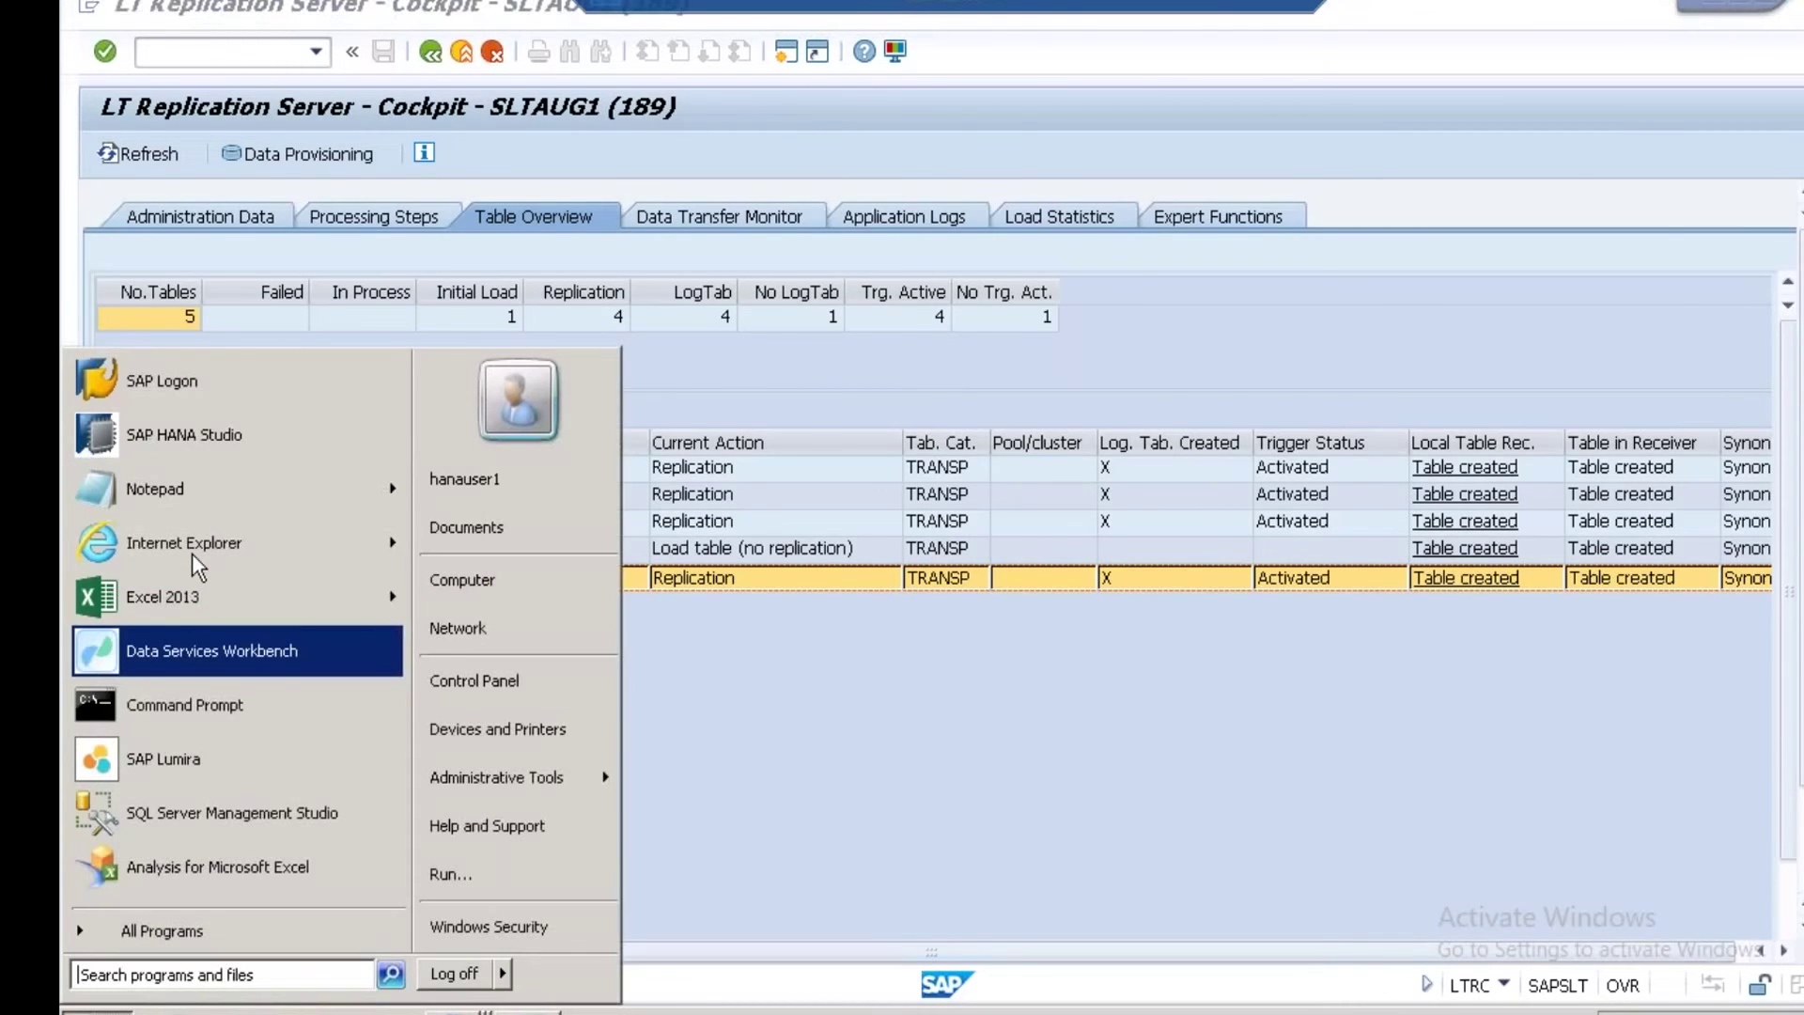
{"action": "left_click", "coordinate": [192, 497]}
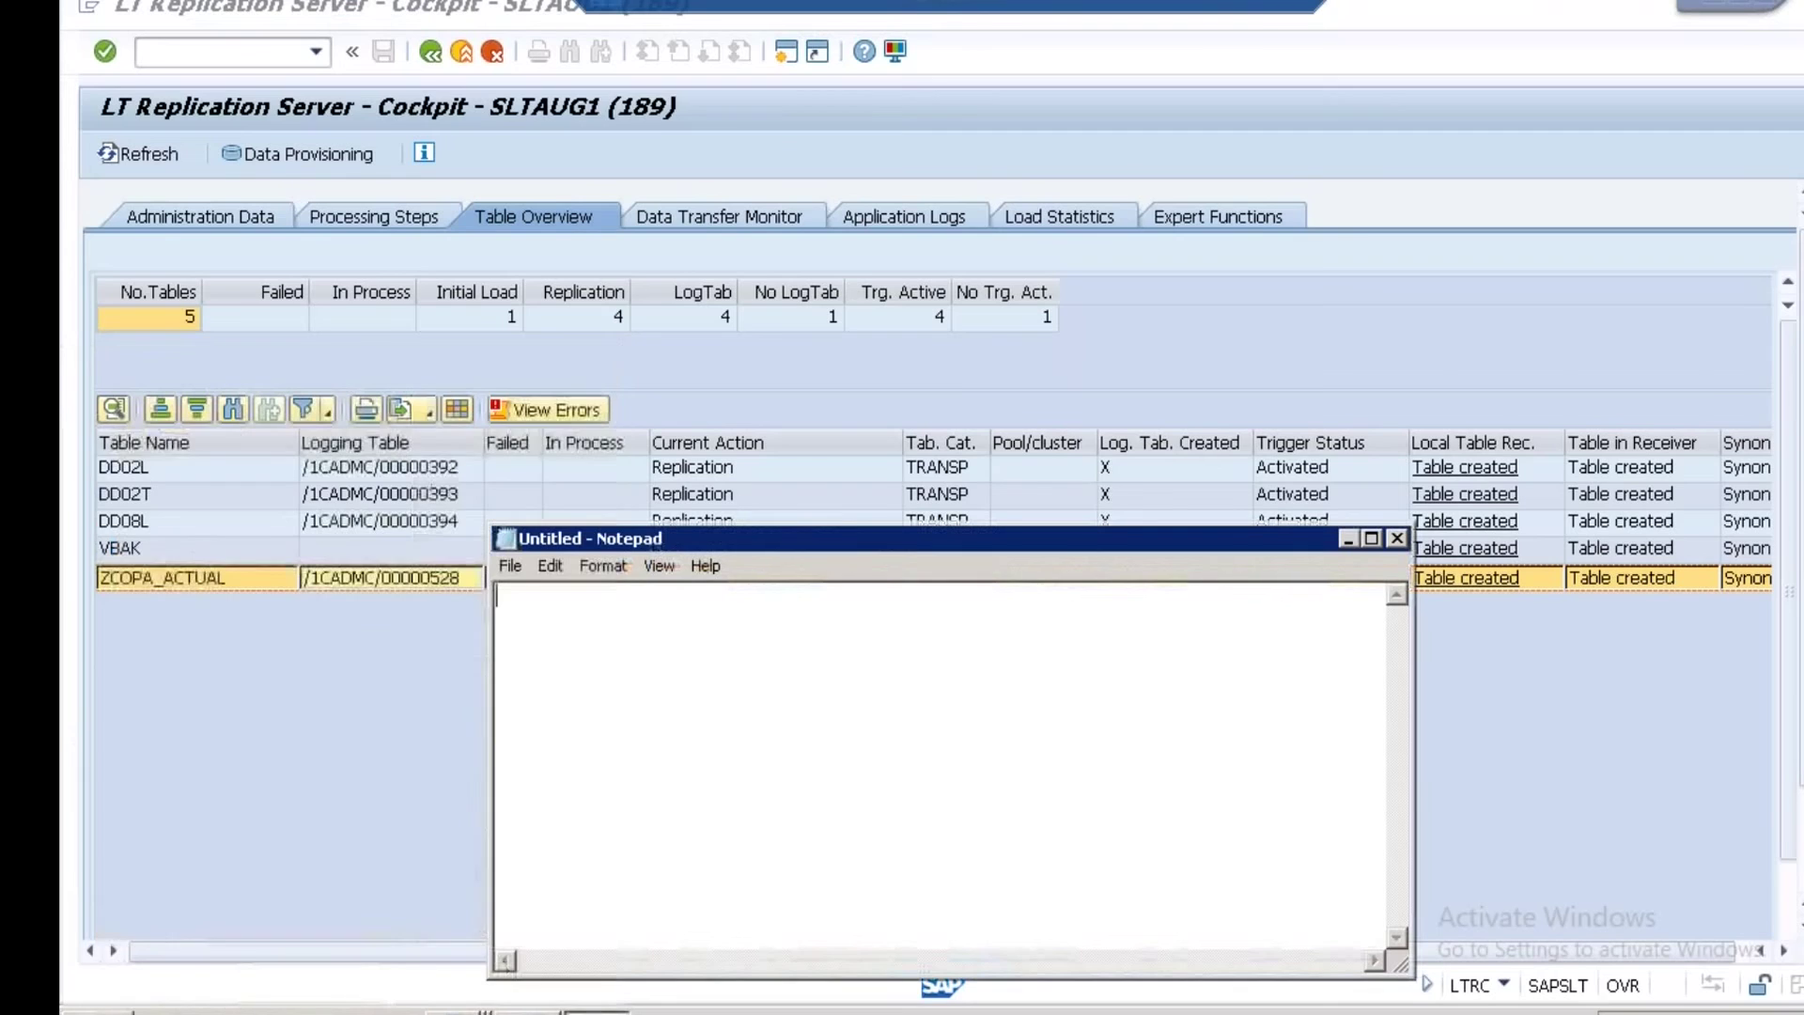
{"action": "key", "text": "ctrl+v"}
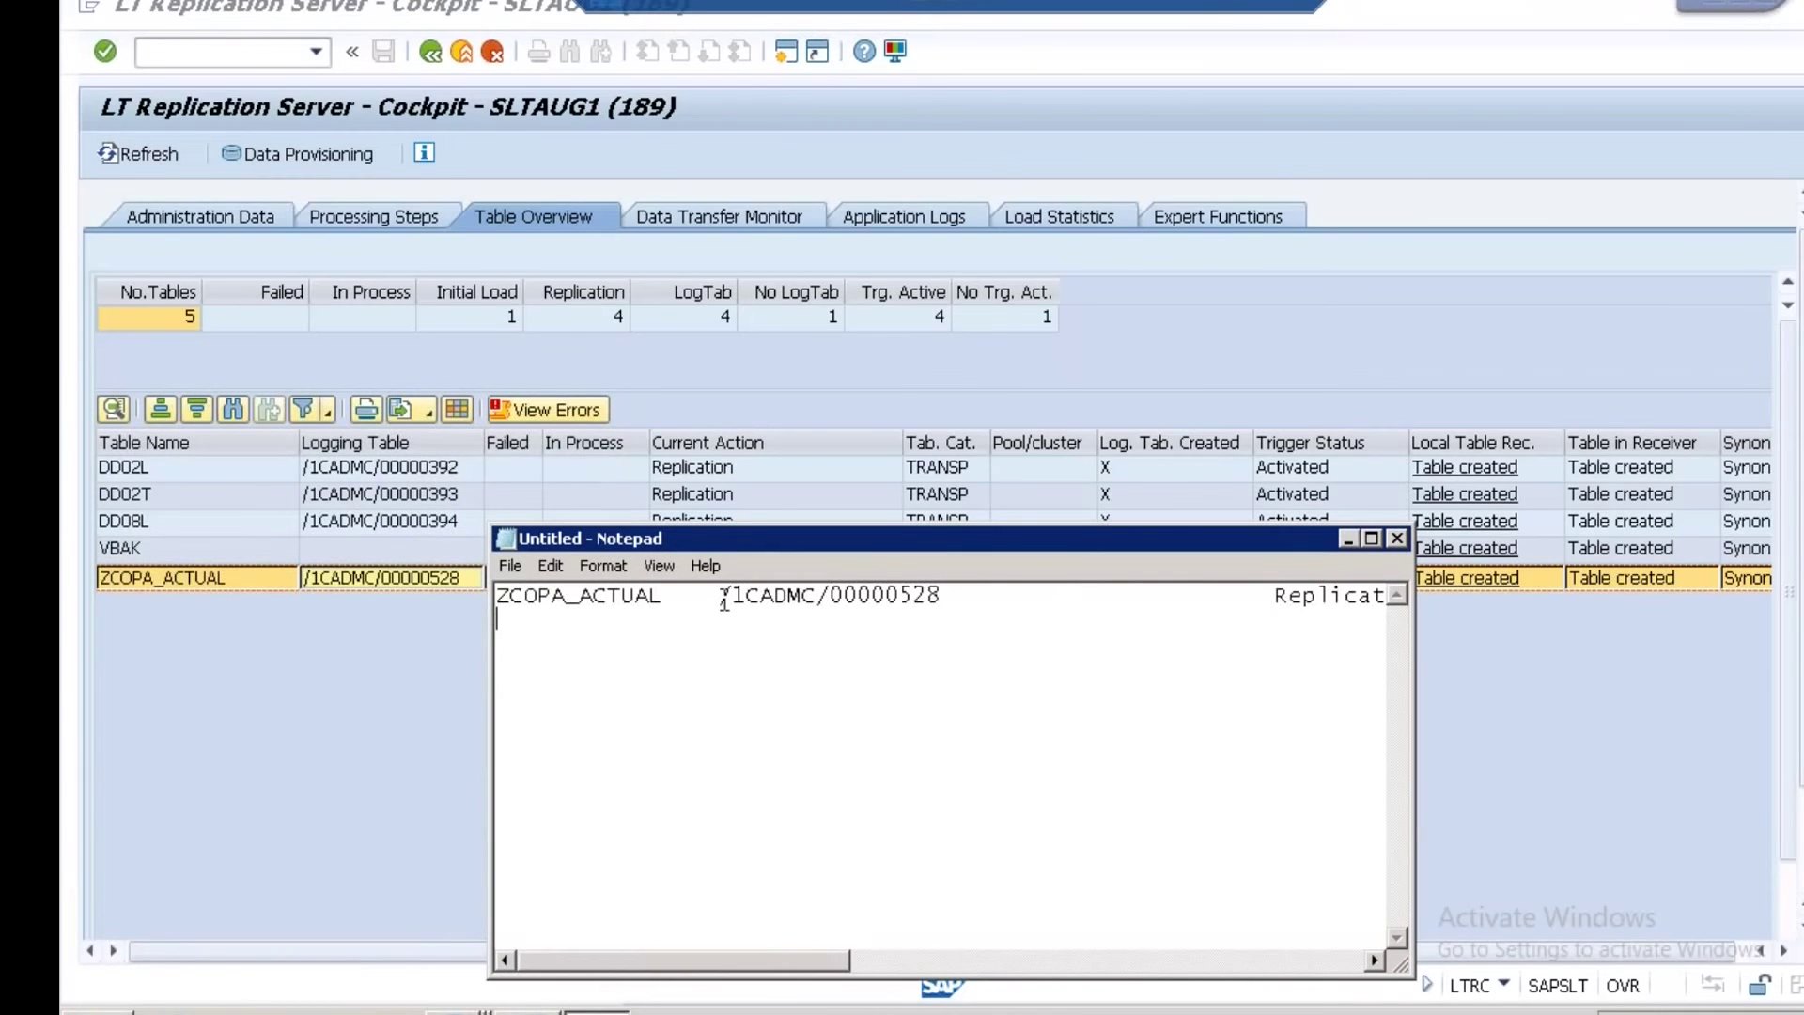
{"action": "left_click_drag", "start_coordinate": [720, 596], "coordinate": [954, 597]}
{"action": "key", "text": "ctrl+c"}
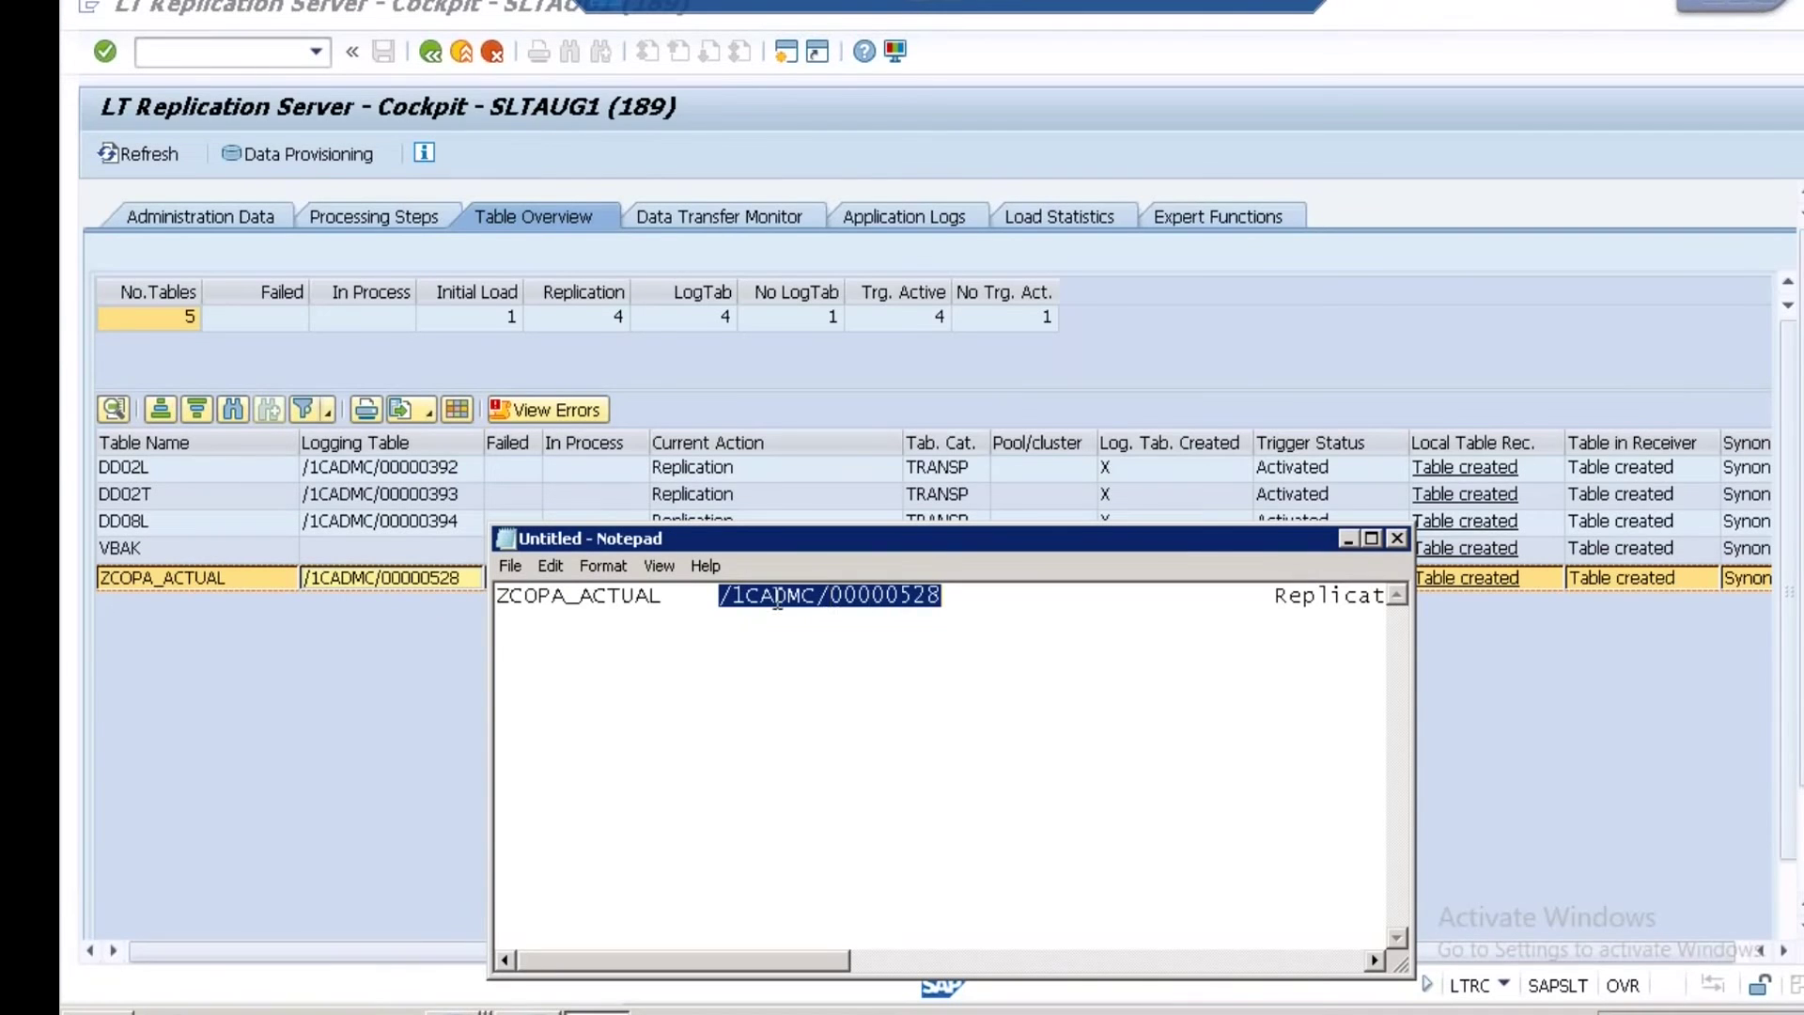
Return to the LT Replication Server cockpit and start transaction SE11 in a new session.
{"action": "key", "text": "alt+Tab"}
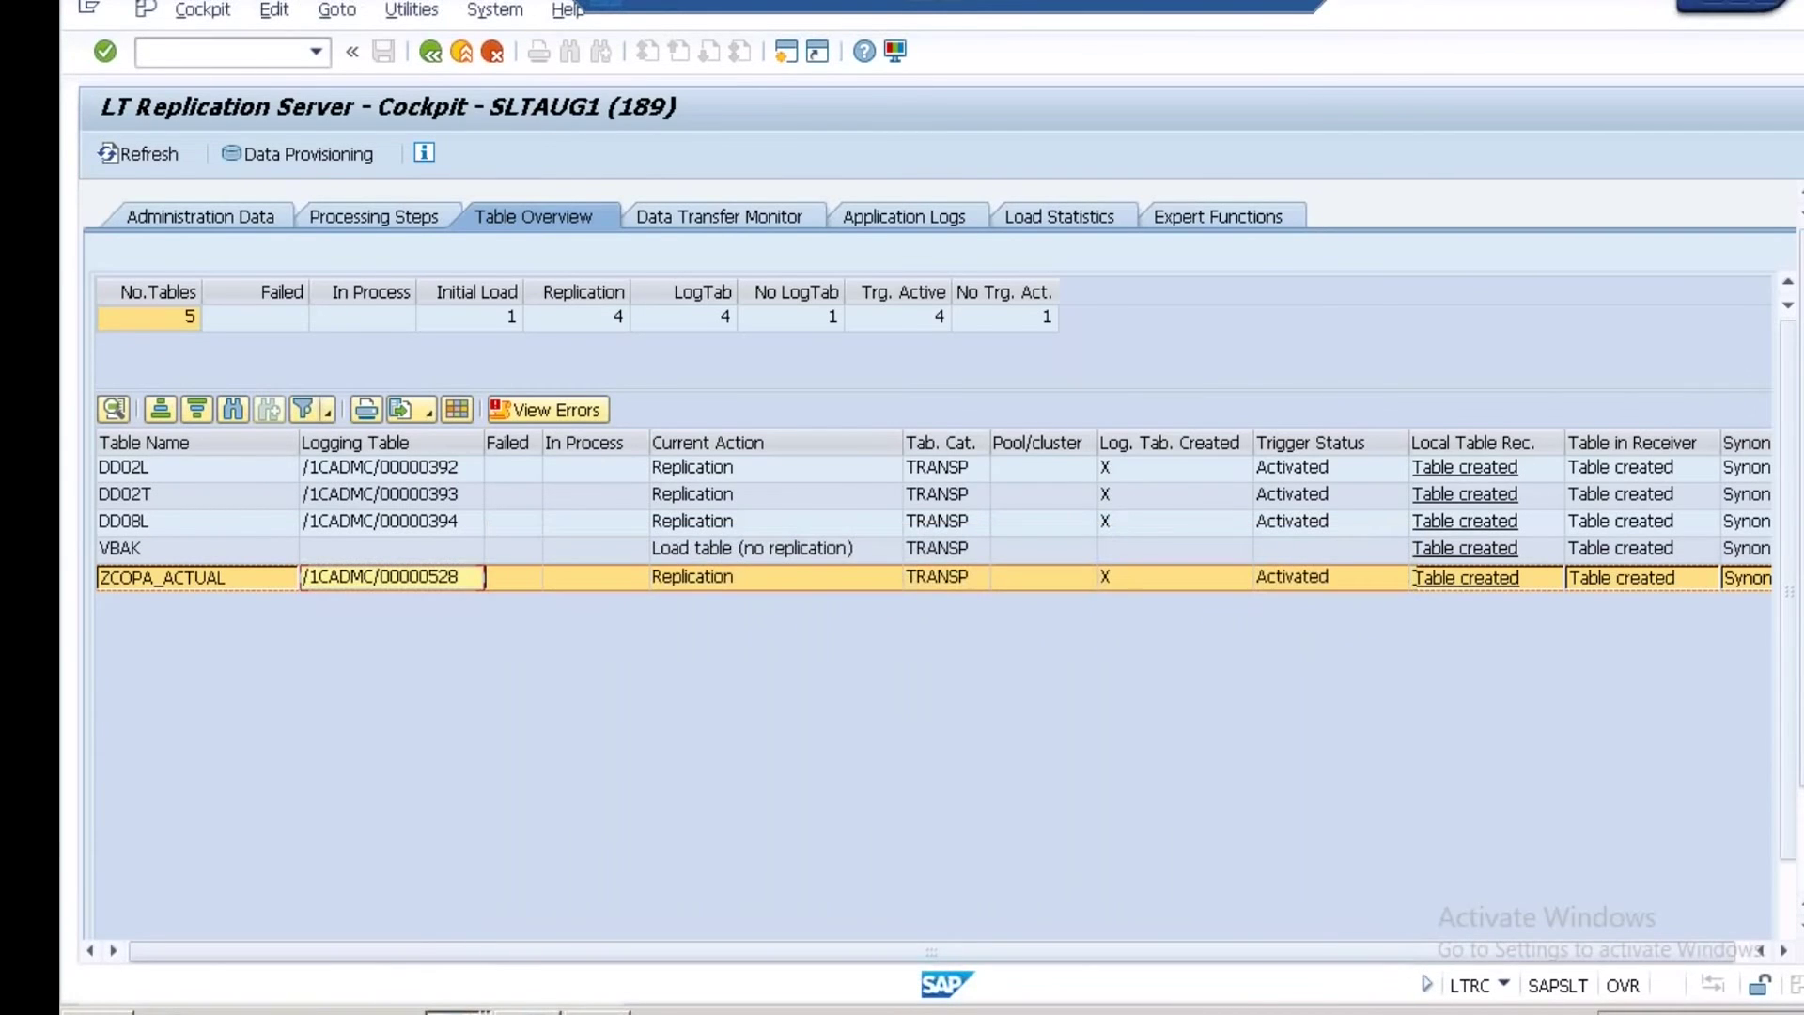
{"action": "left_click", "coordinate": [89, 9]}
{"action": "left_click", "coordinate": [184, 242]}
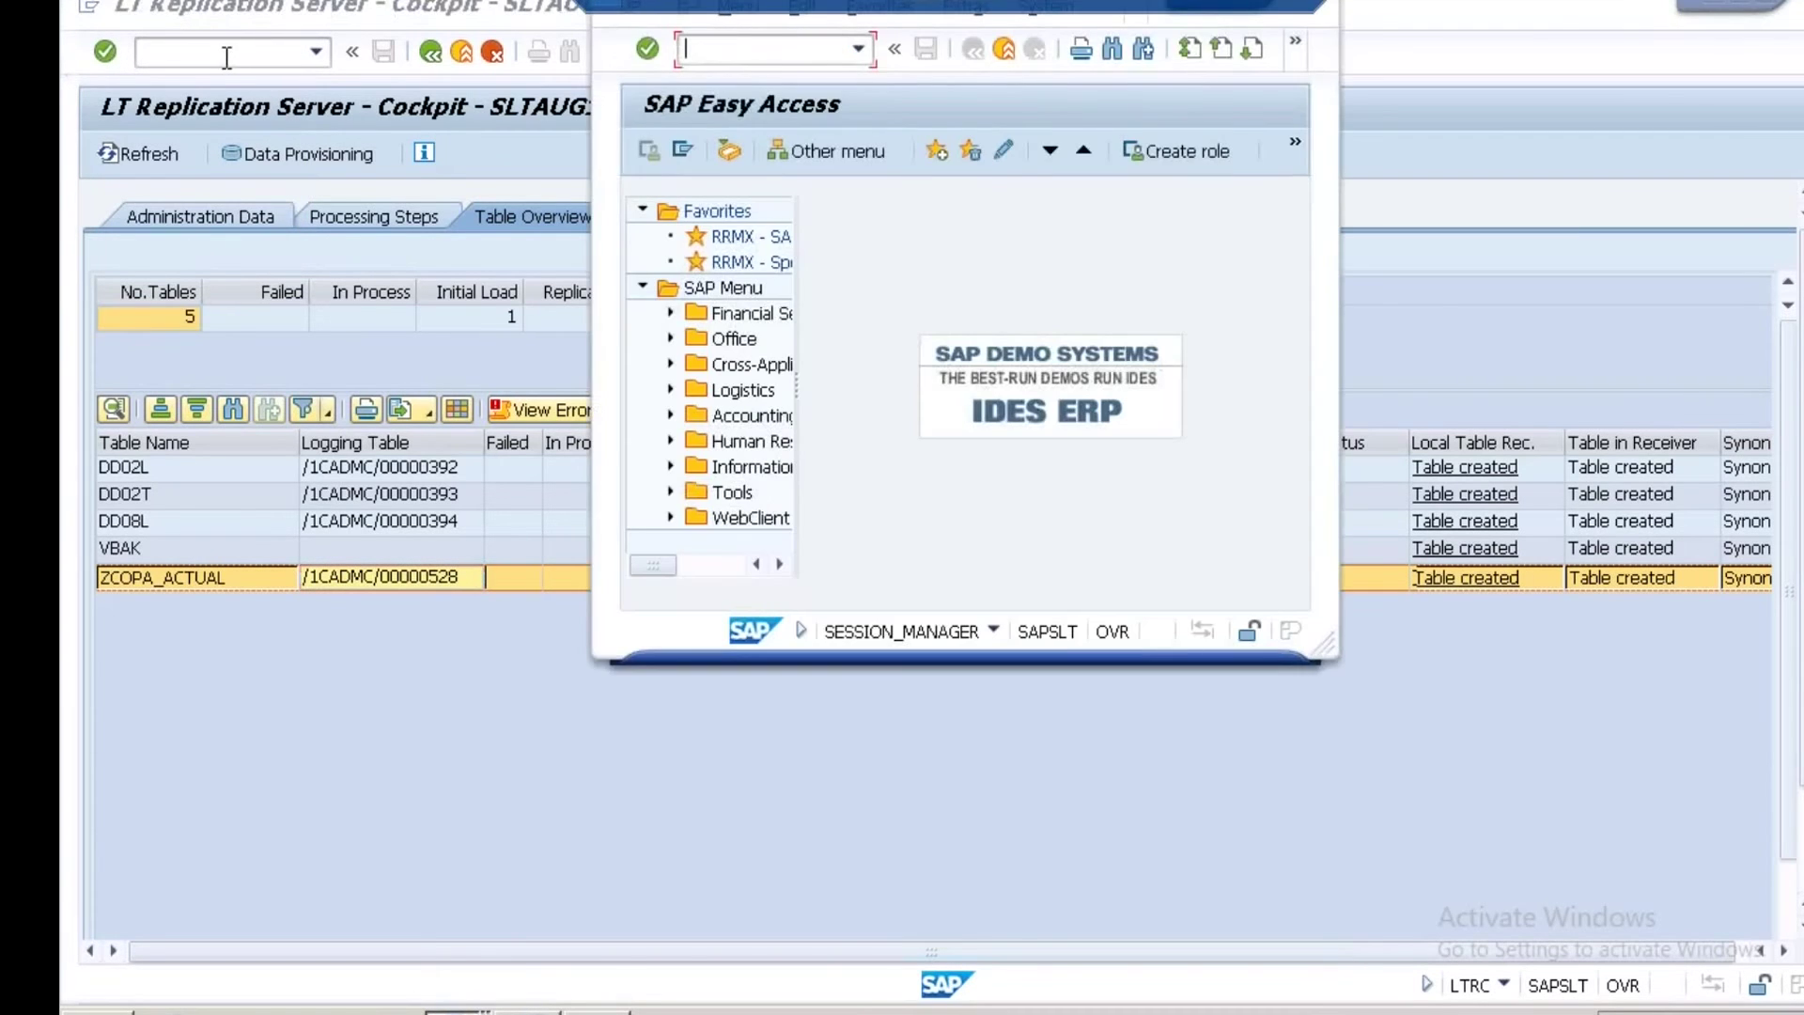
{"action": "type", "text": "SE11"}
{"action": "key", "text": "Return"}
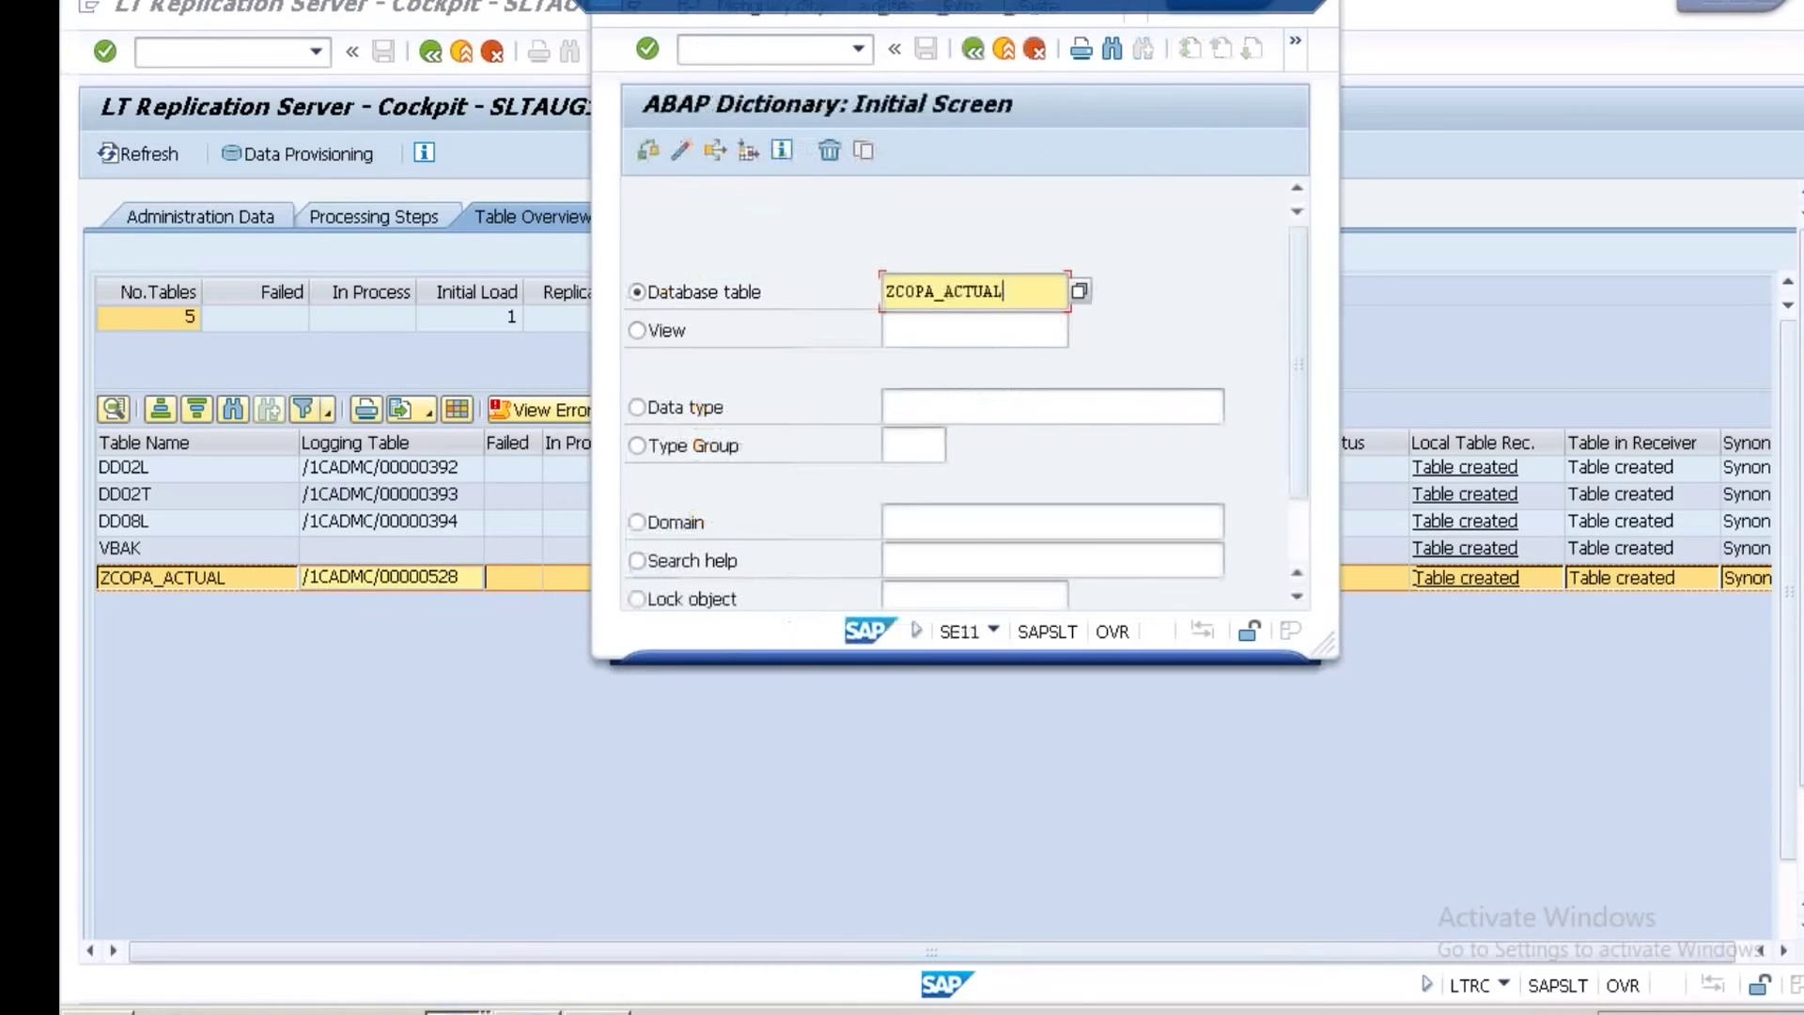
Display the dictionary table /1CADMC/00000528, open its data selection, and check the number of entries.
{"action": "key", "text": "ctrl+a"}
{"action": "key", "text": "ctrl+v"}
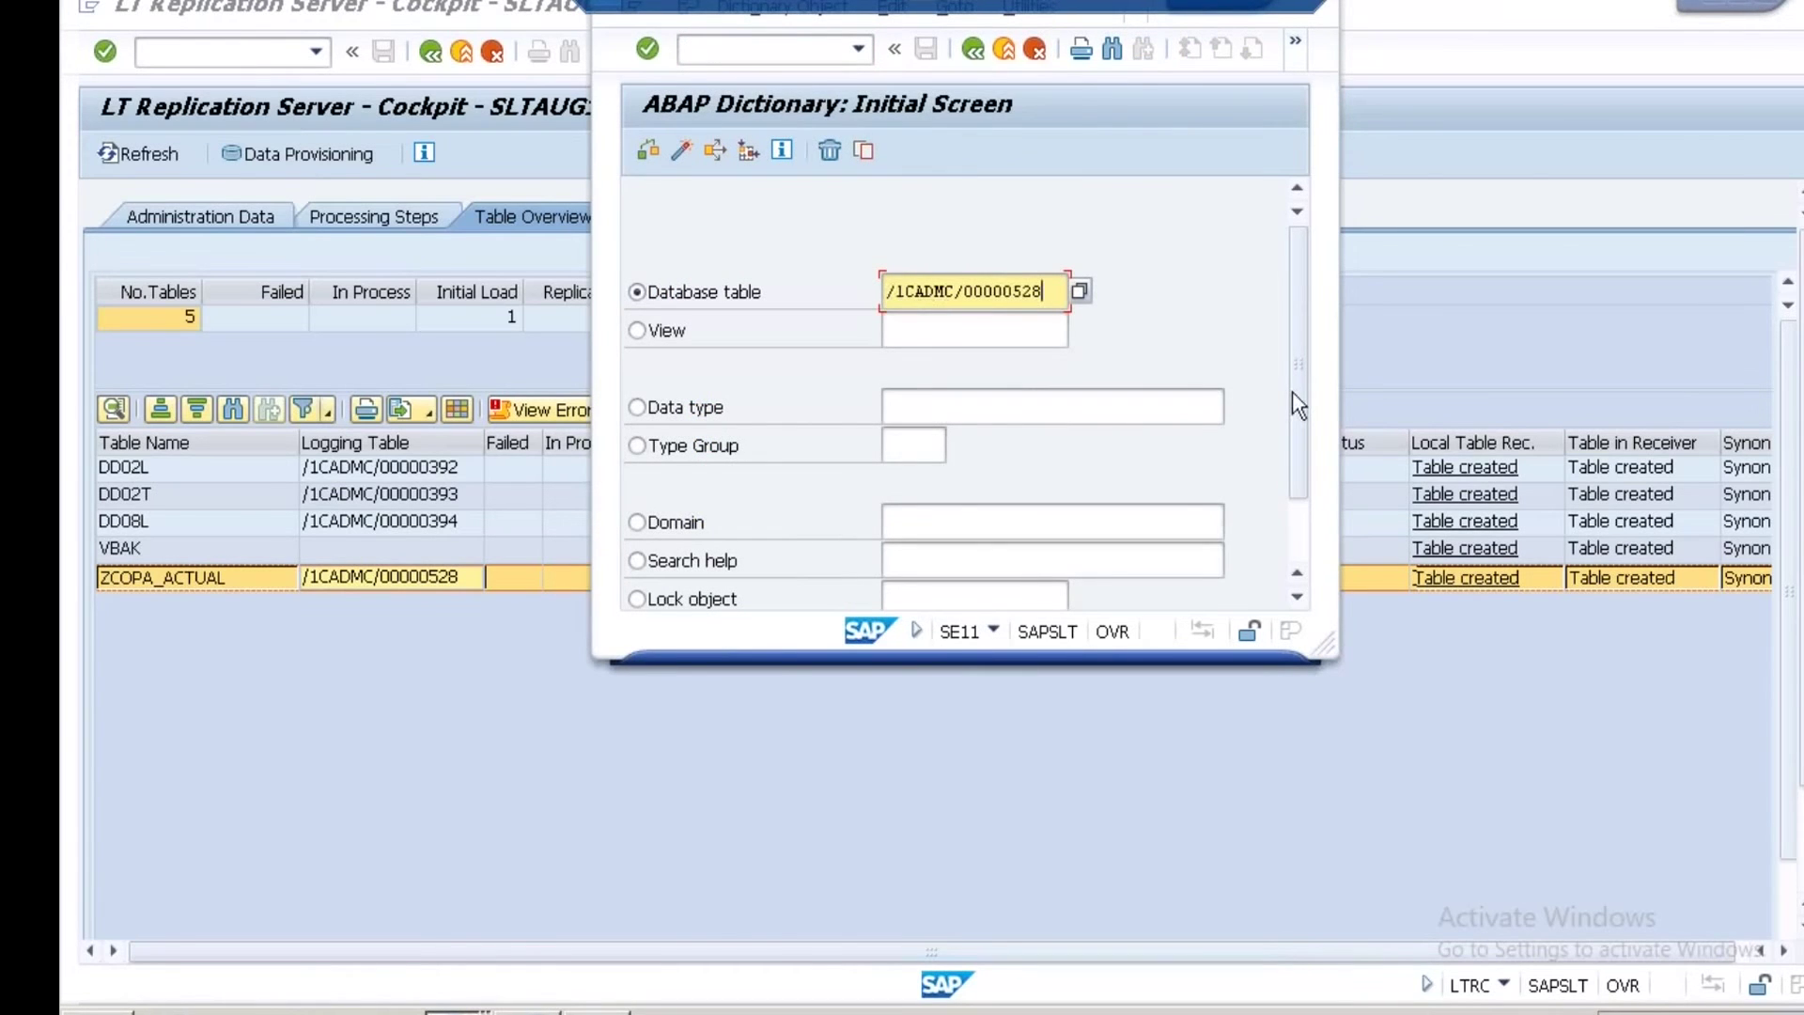
{"action": "scroll", "coordinate": [1292, 391], "scroll_direction": "down", "scroll_amount": 2}
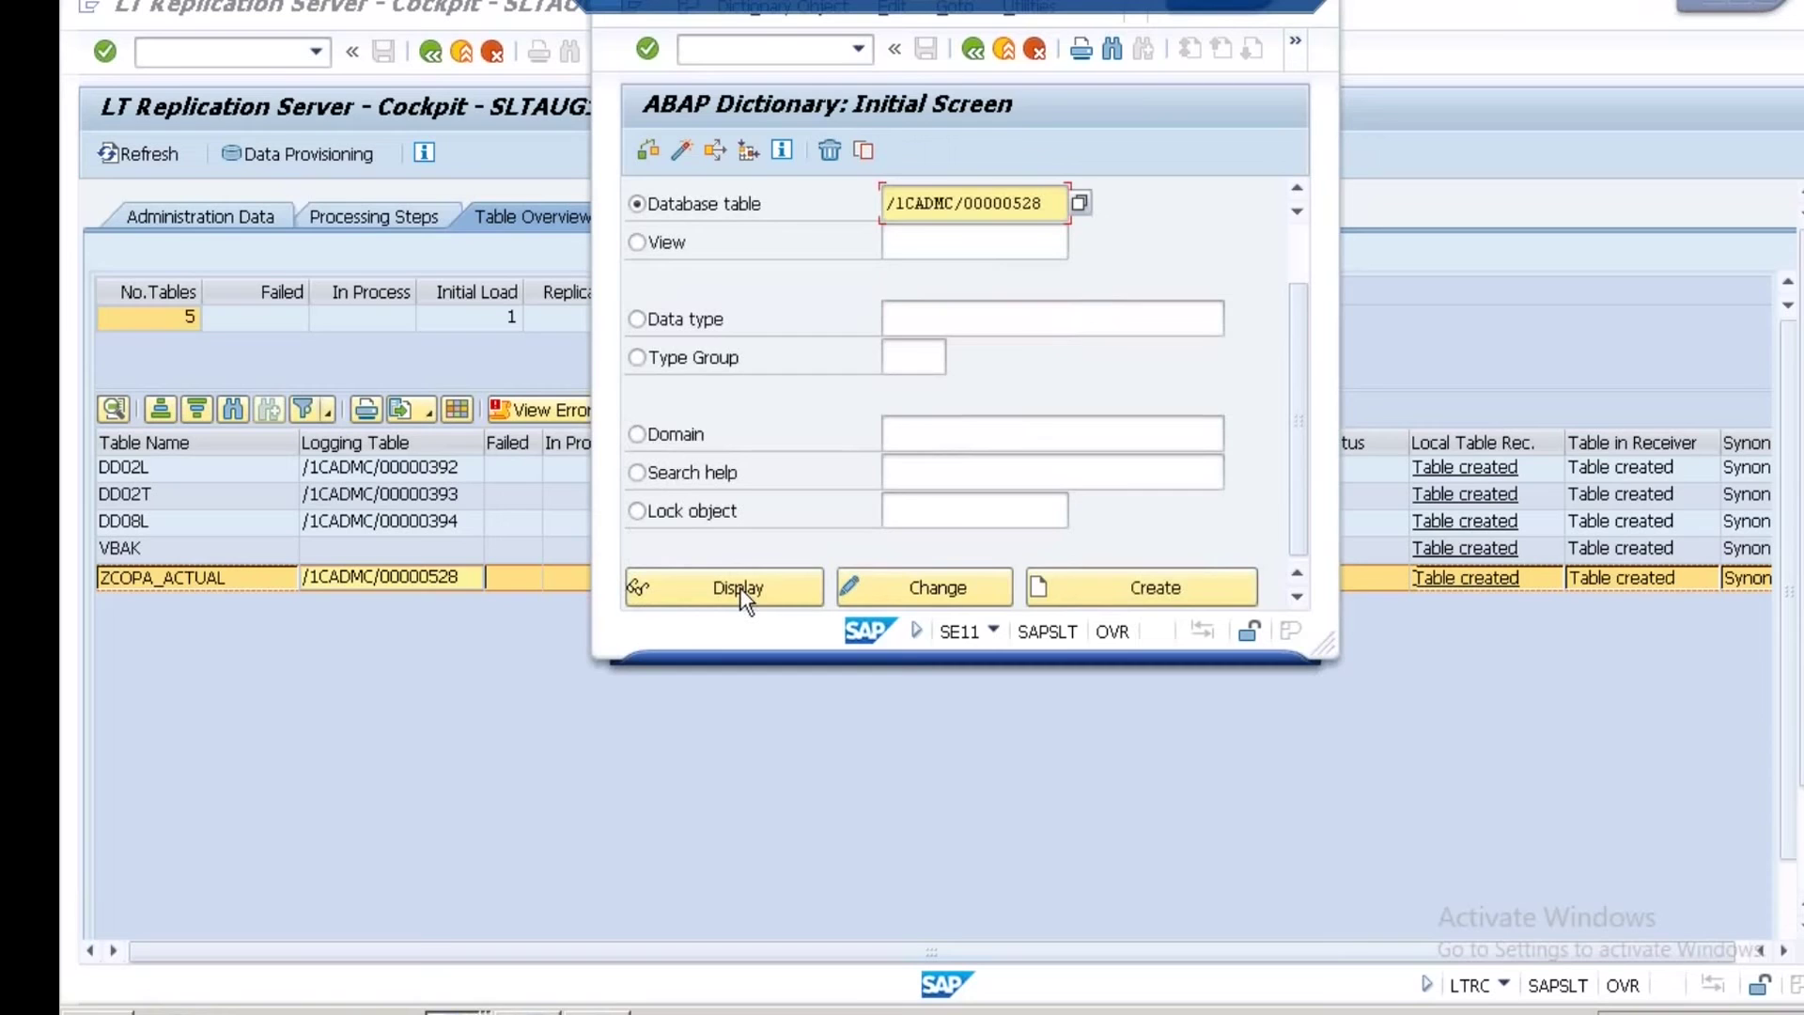
{"action": "left_click", "coordinate": [740, 589]}
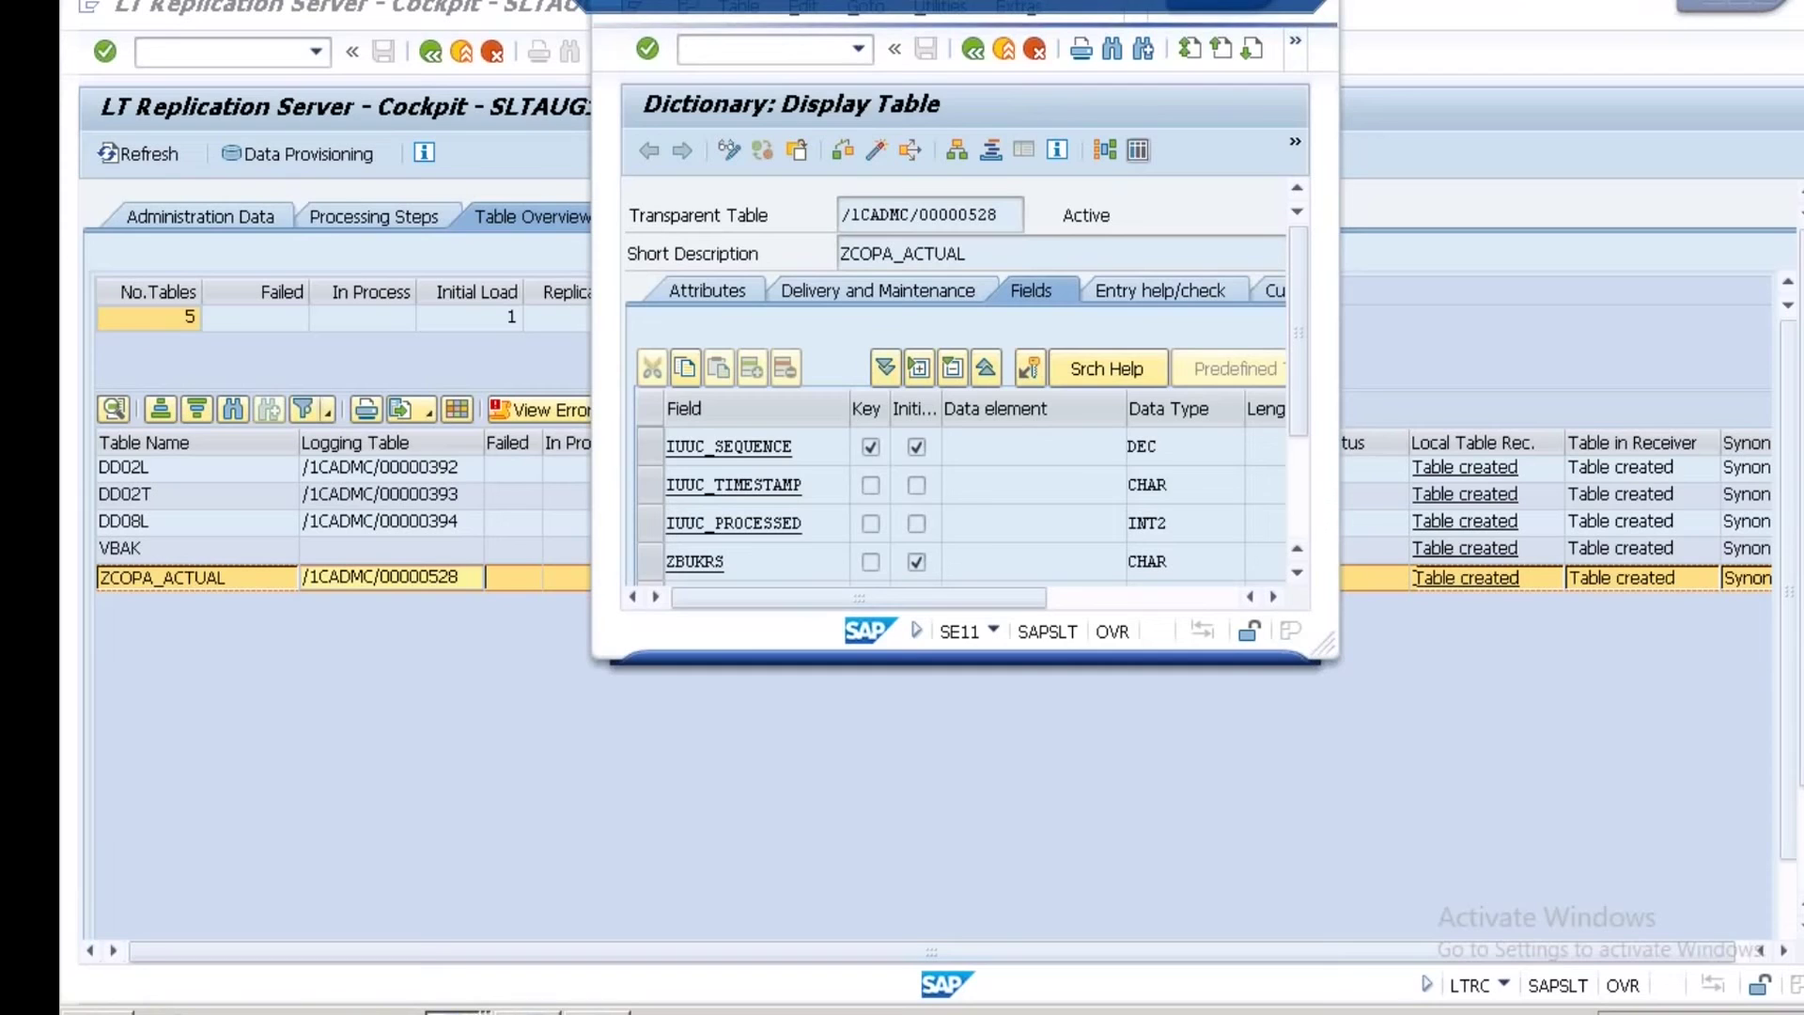
{"action": "key", "text": "ctrl+shift+F10"}
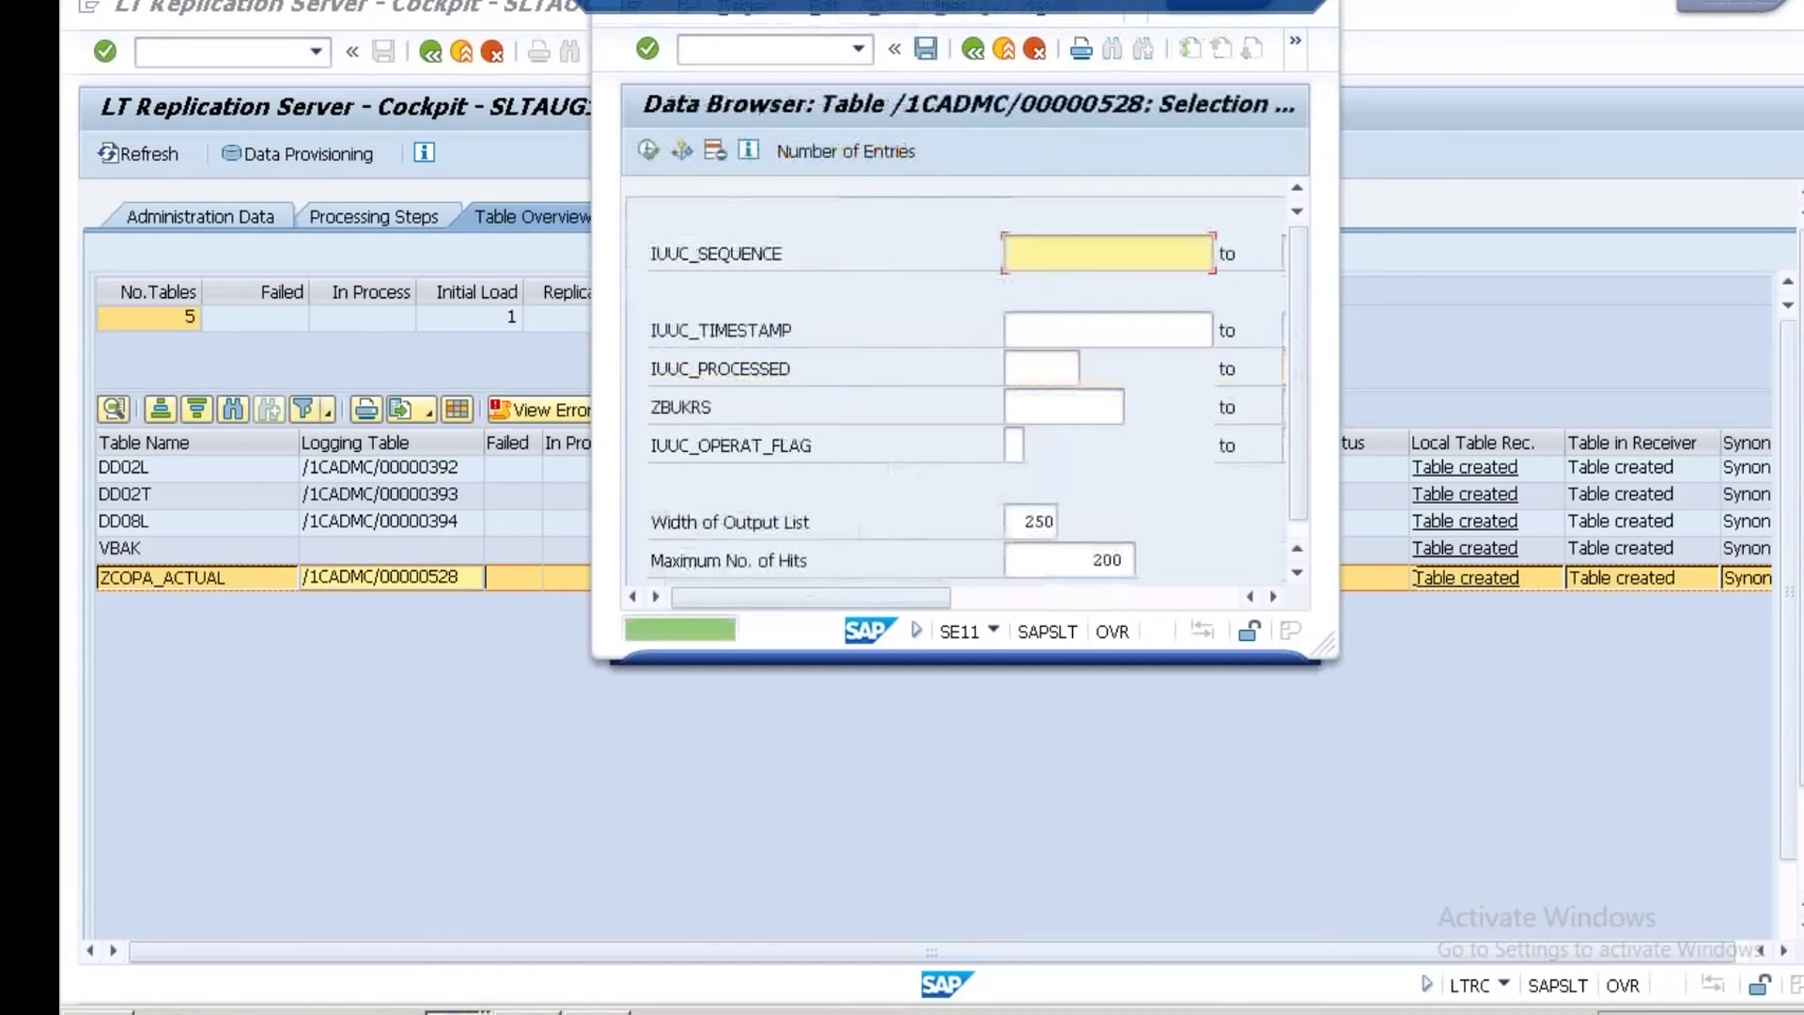
{"action": "left_click", "coordinate": [859, 158]}
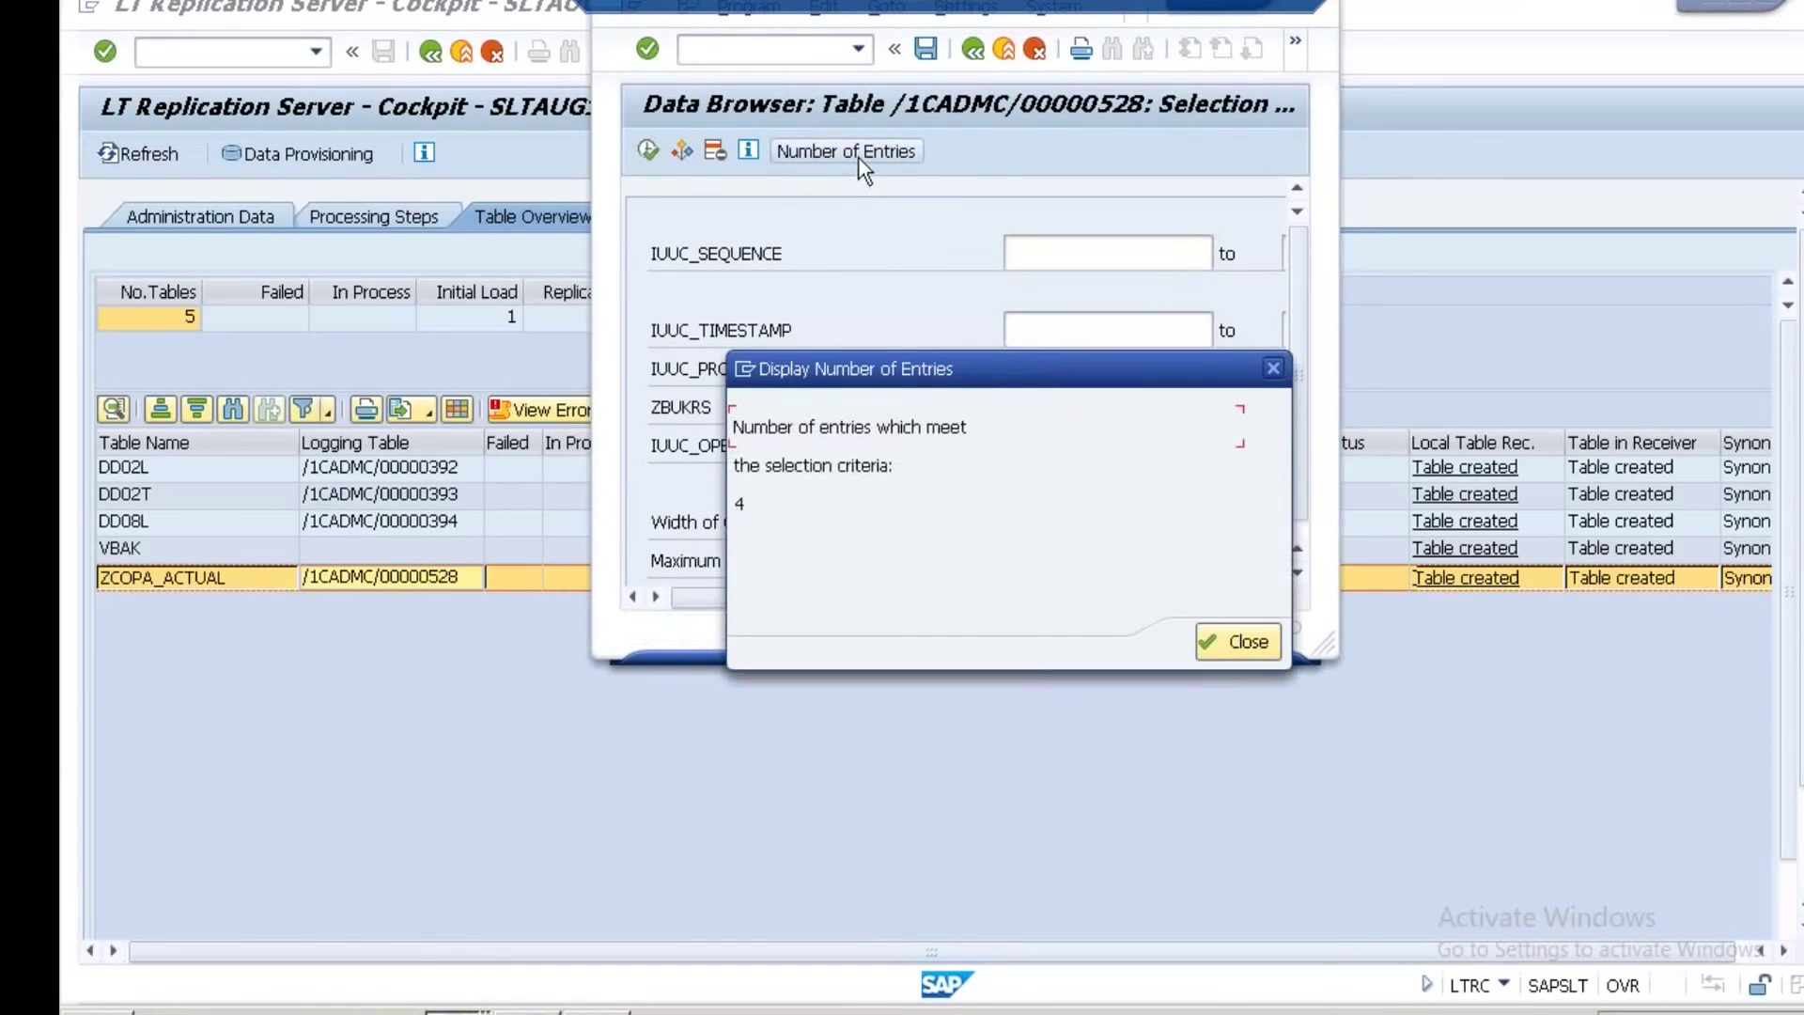
{"action": "left_click", "coordinate": [1238, 643]}
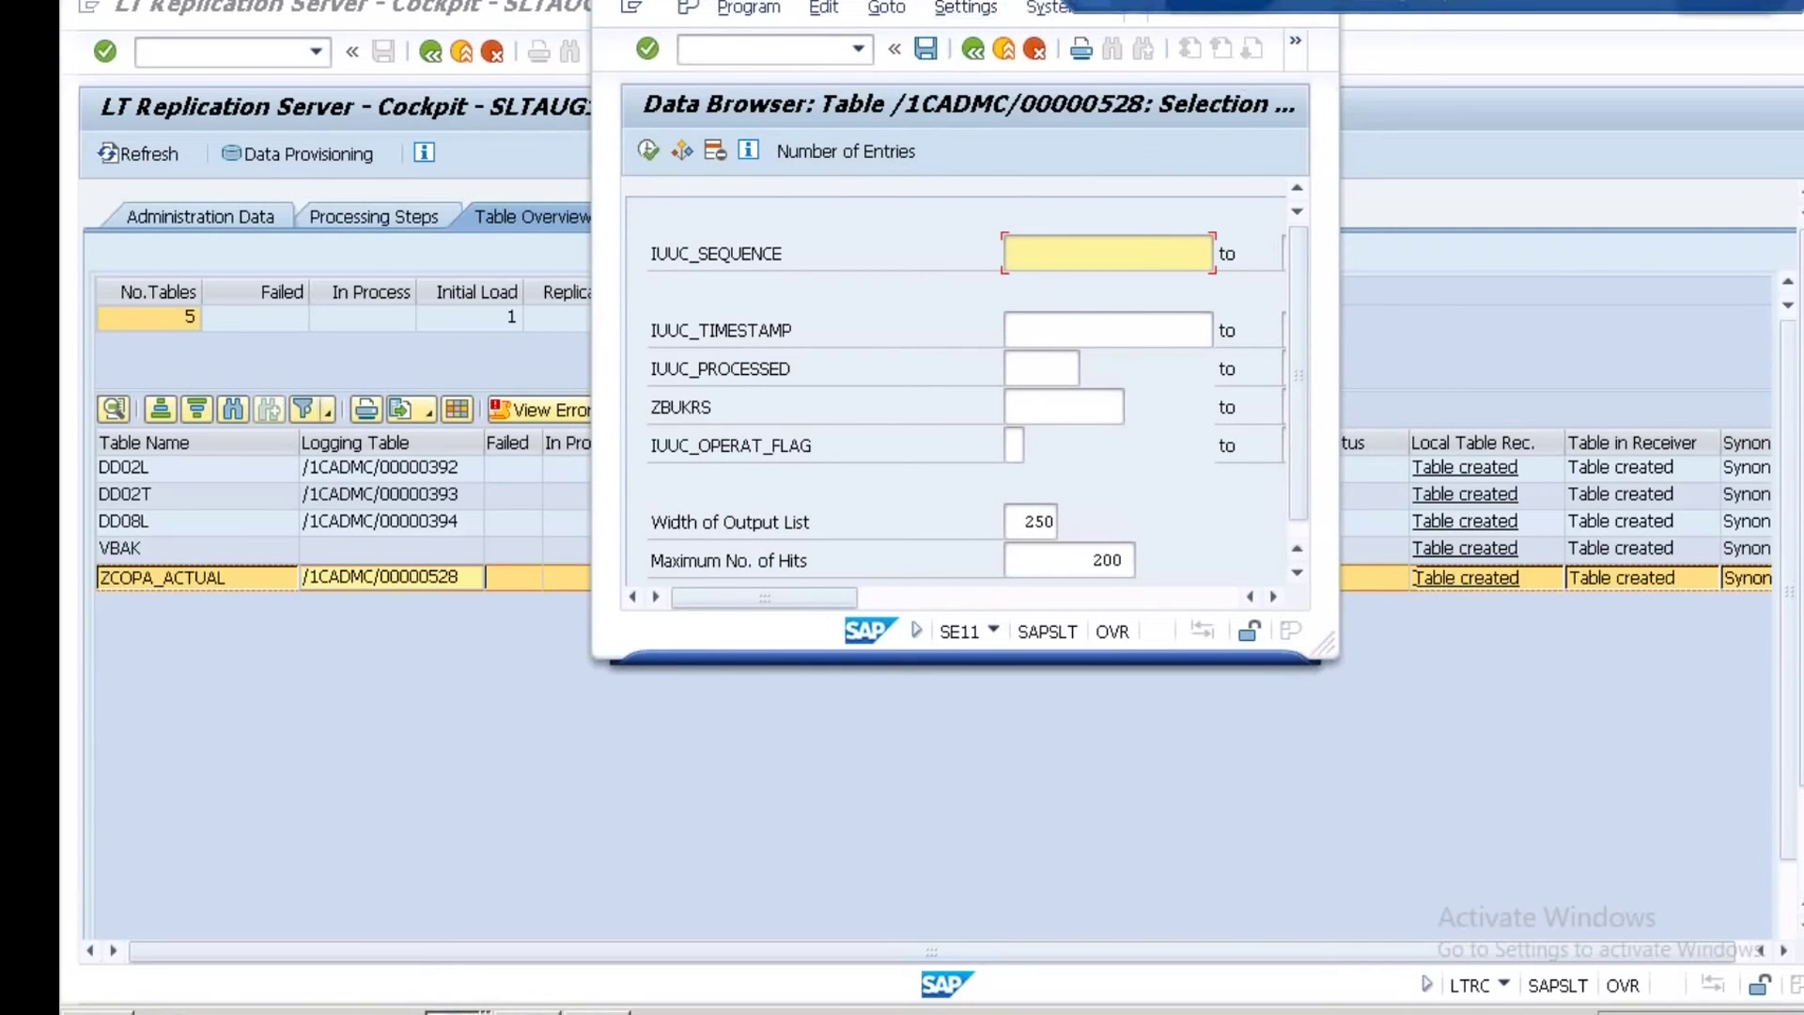
List all entries of logging table /1CADMC/00000528 in a maximized window and examine the ZBUKRS and IUUC_OPERAT_FLAG values.
{"action": "left_click_drag", "start_coordinate": [996, 3], "coordinate": [449, 252]}
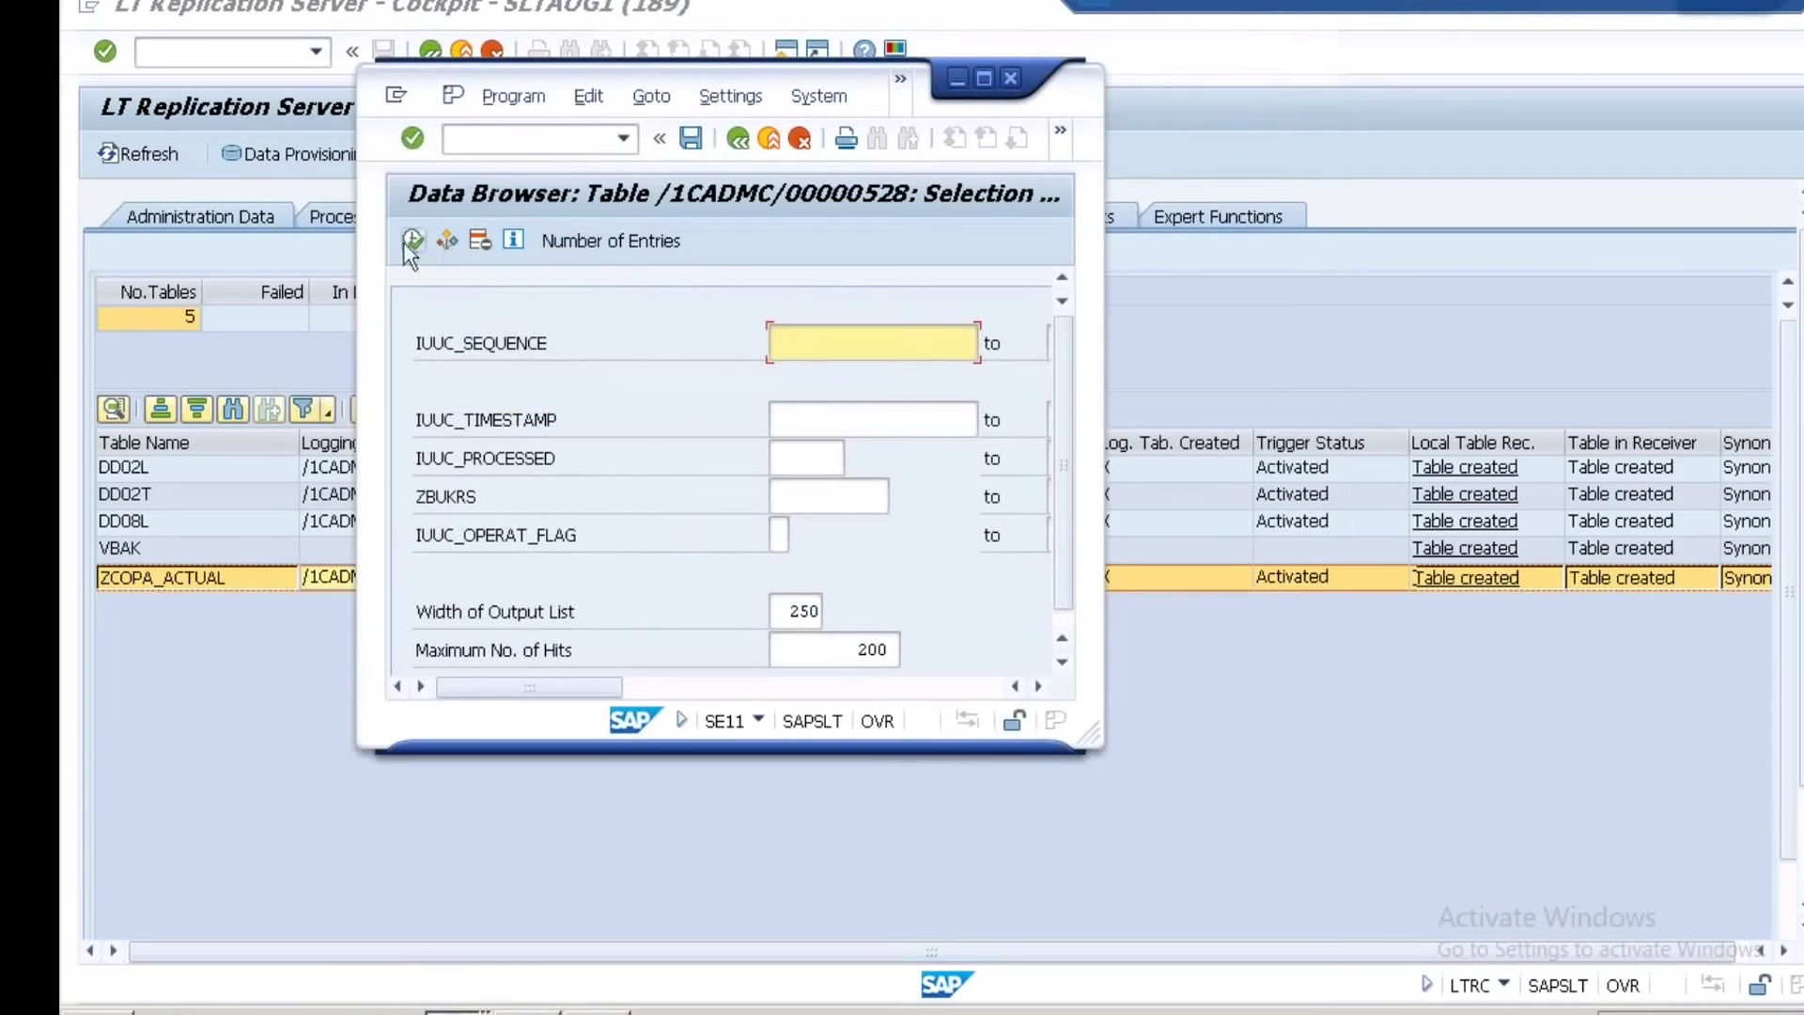
{"action": "left_click", "coordinate": [410, 241]}
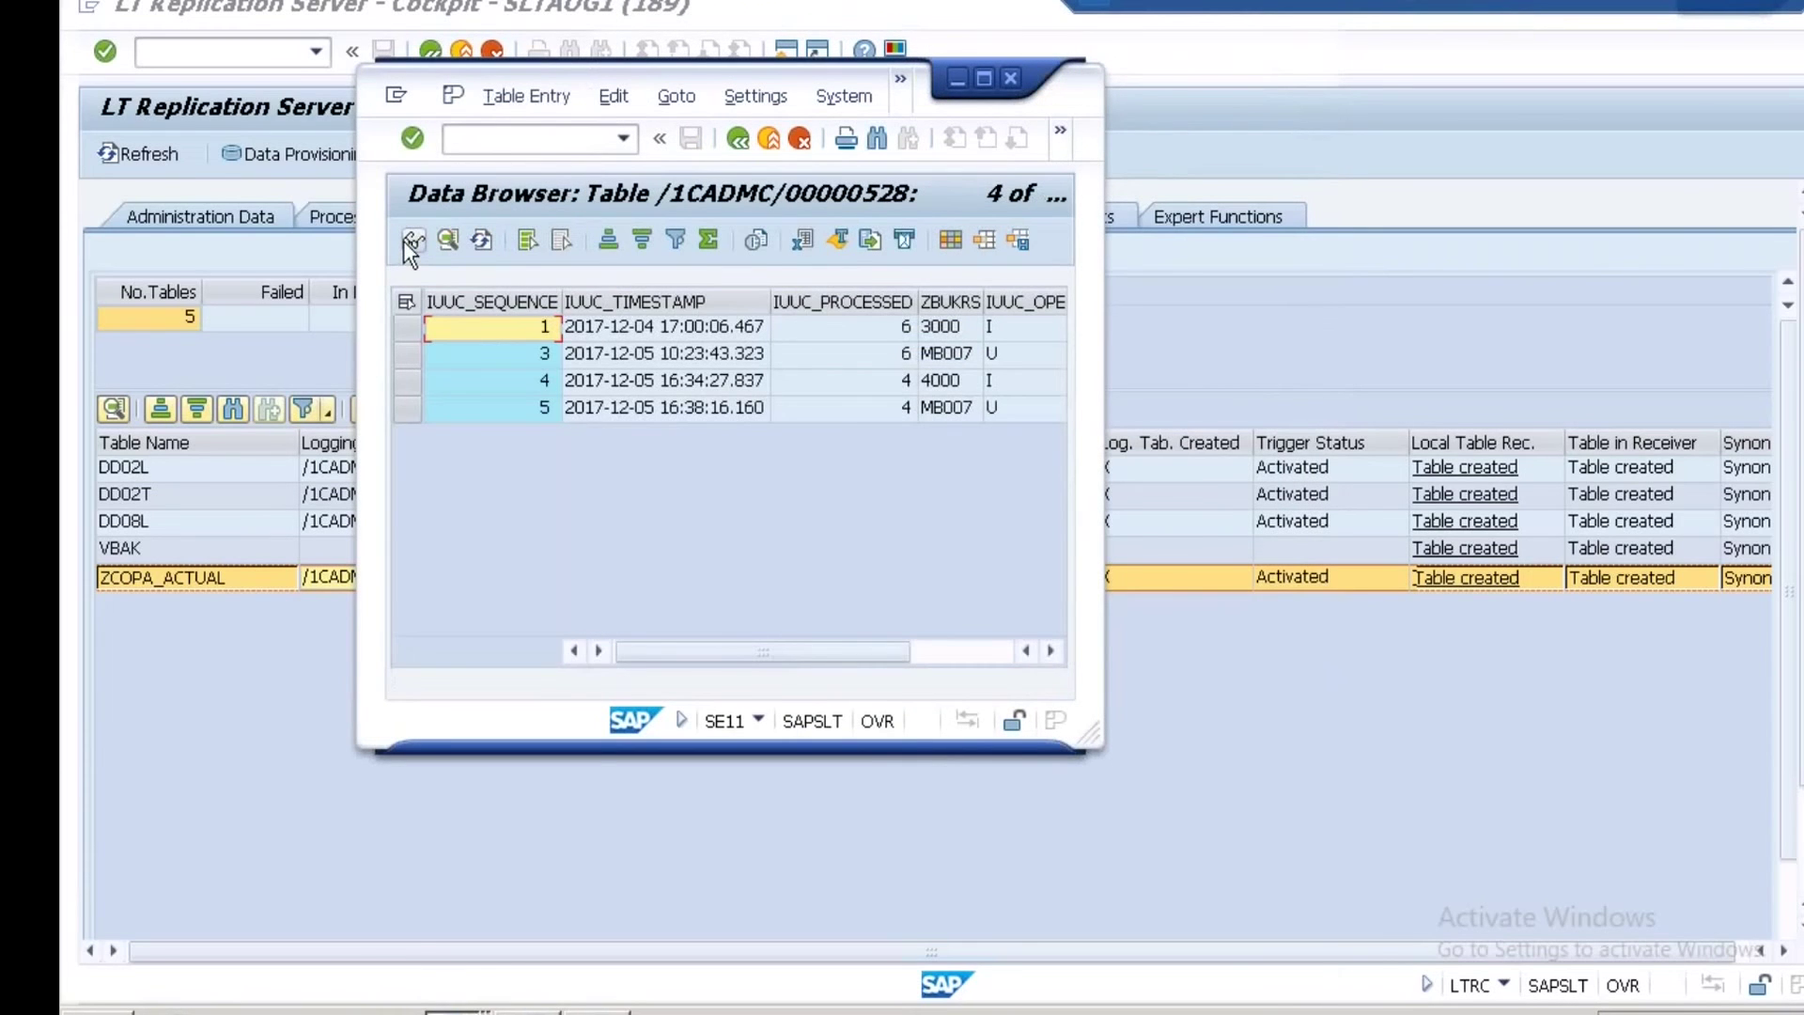
{"action": "left_click", "coordinate": [980, 79]}
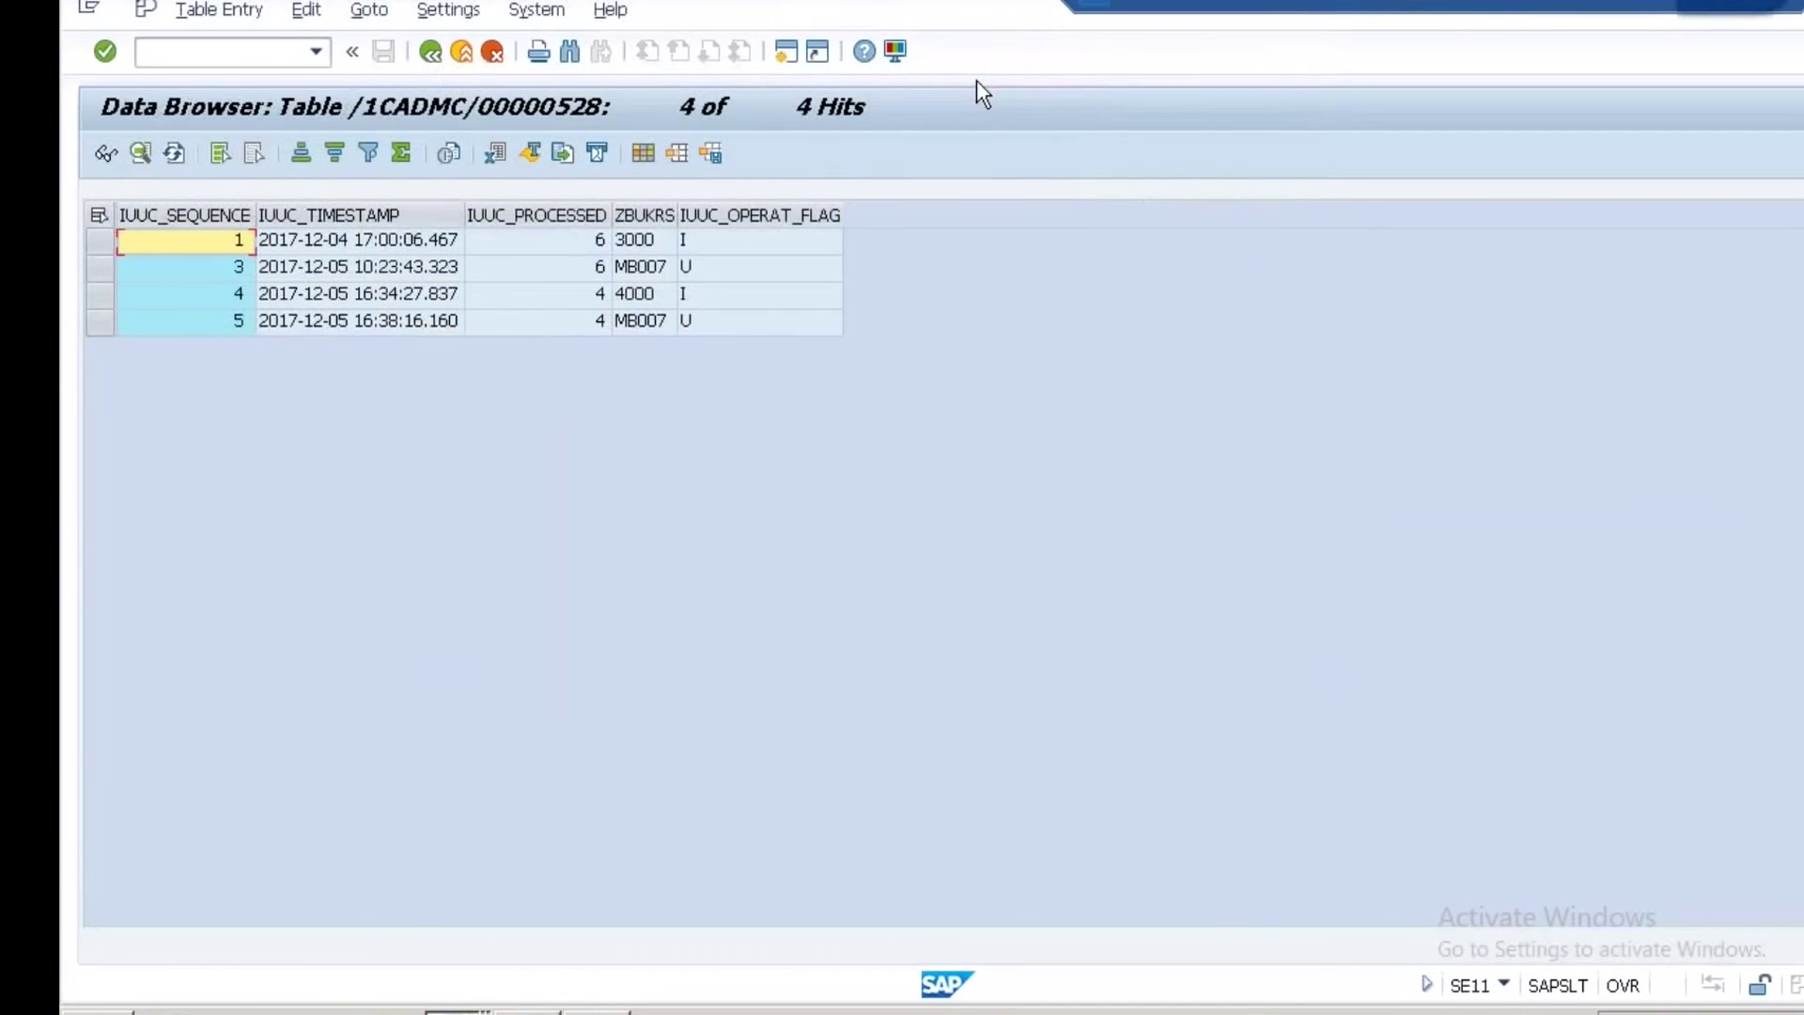
{"action": "left_click", "coordinate": [647, 242]}
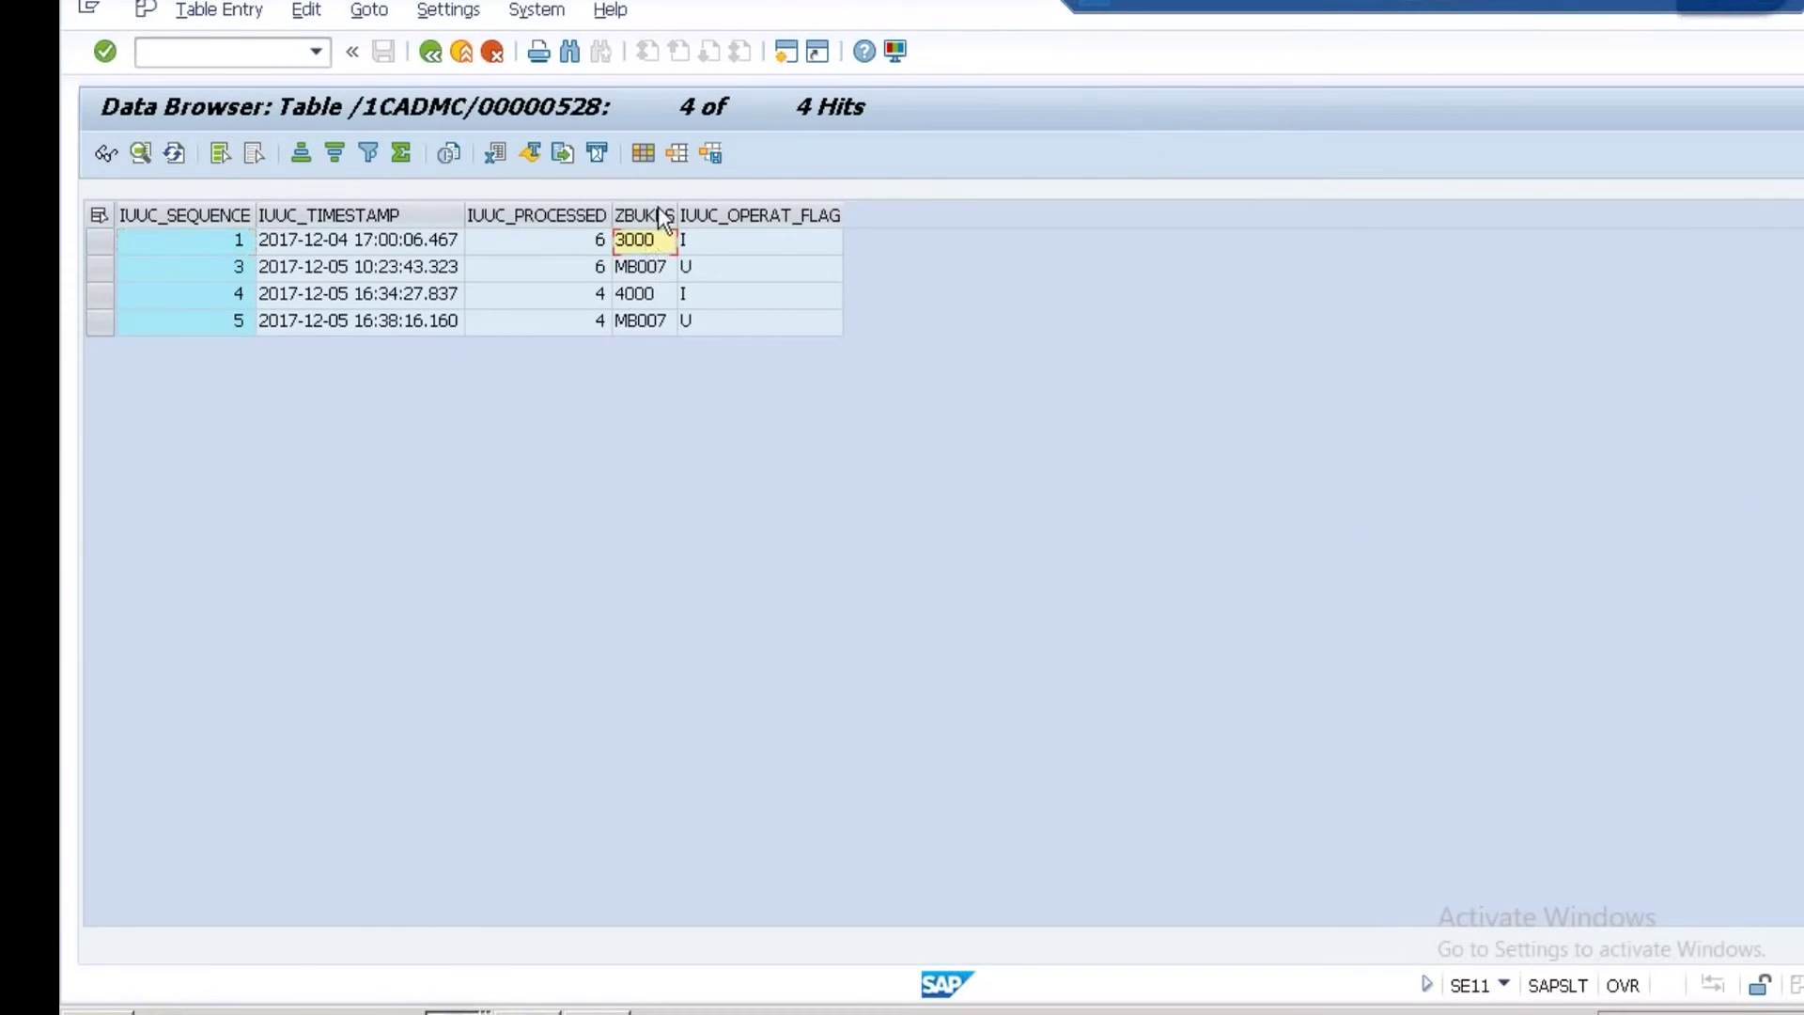
{"action": "left_click_drag", "start_coordinate": [109, 247], "coordinate": [105, 322]}
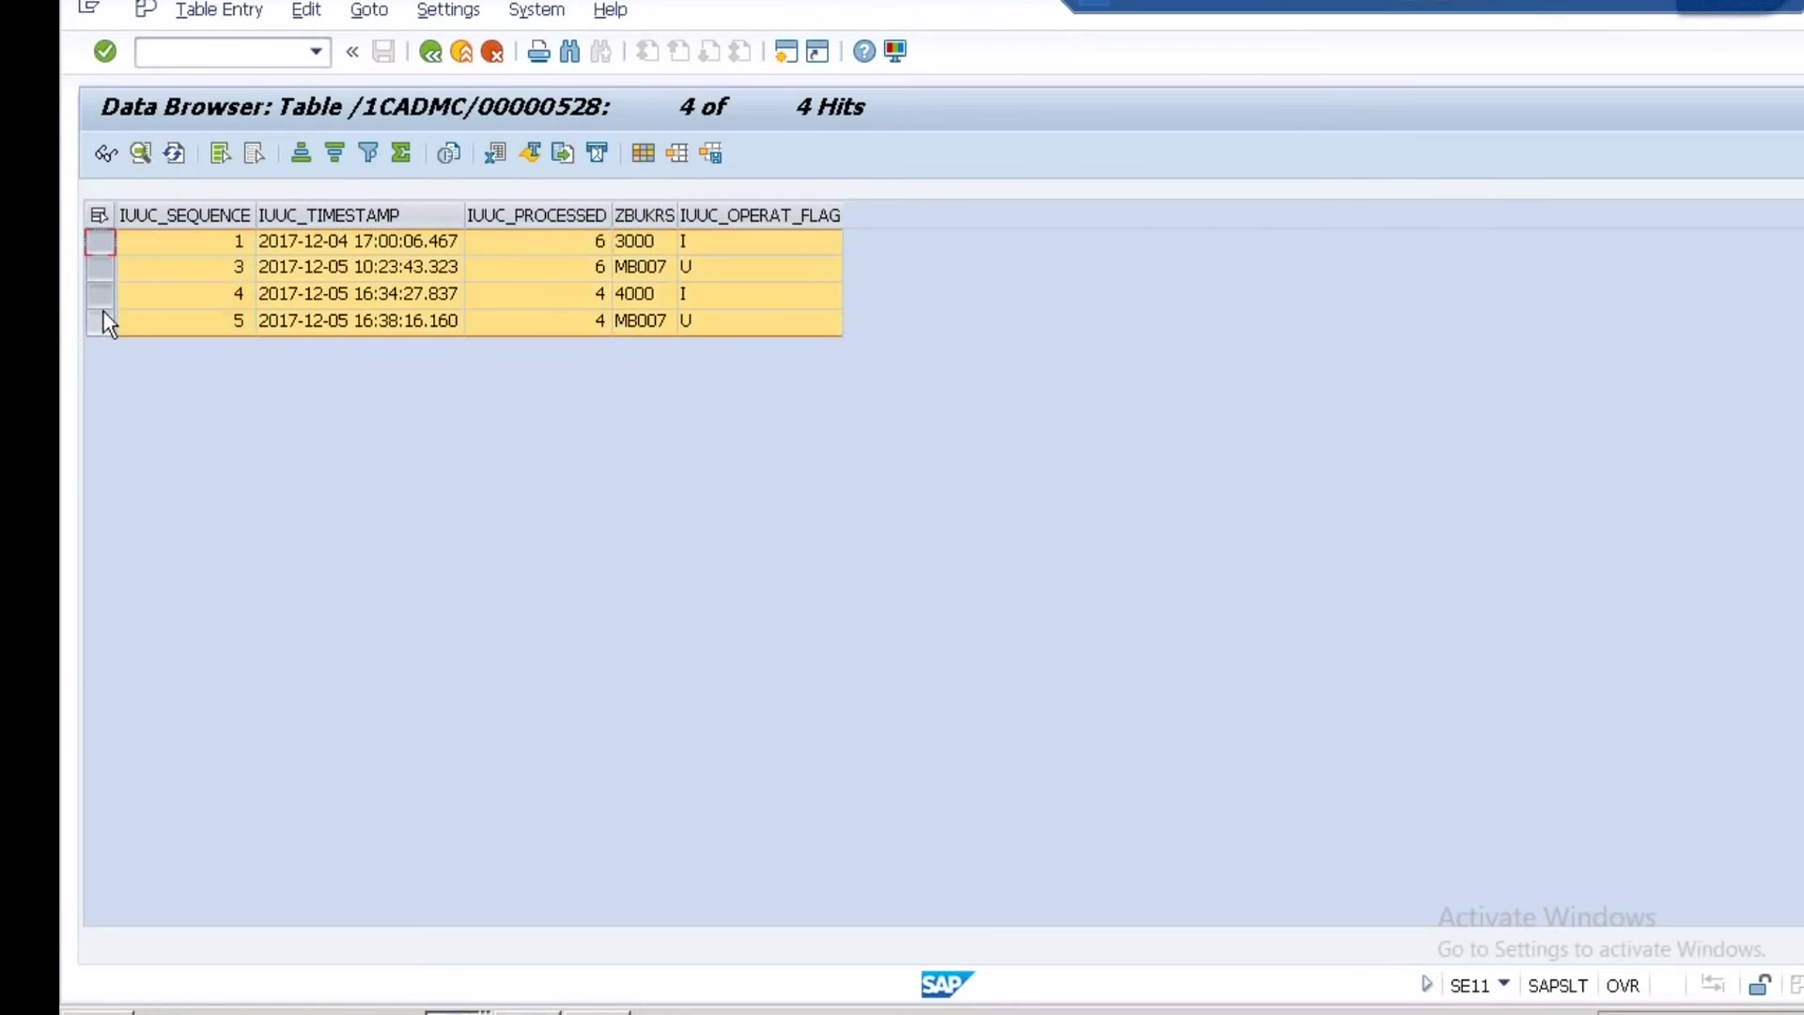
{"action": "left_click", "coordinate": [214, 12]}
{"action": "left_click", "coordinate": [865, 318]}
{"action": "left_click", "coordinate": [738, 299]}
{"action": "left_click", "coordinate": [735, 312]}
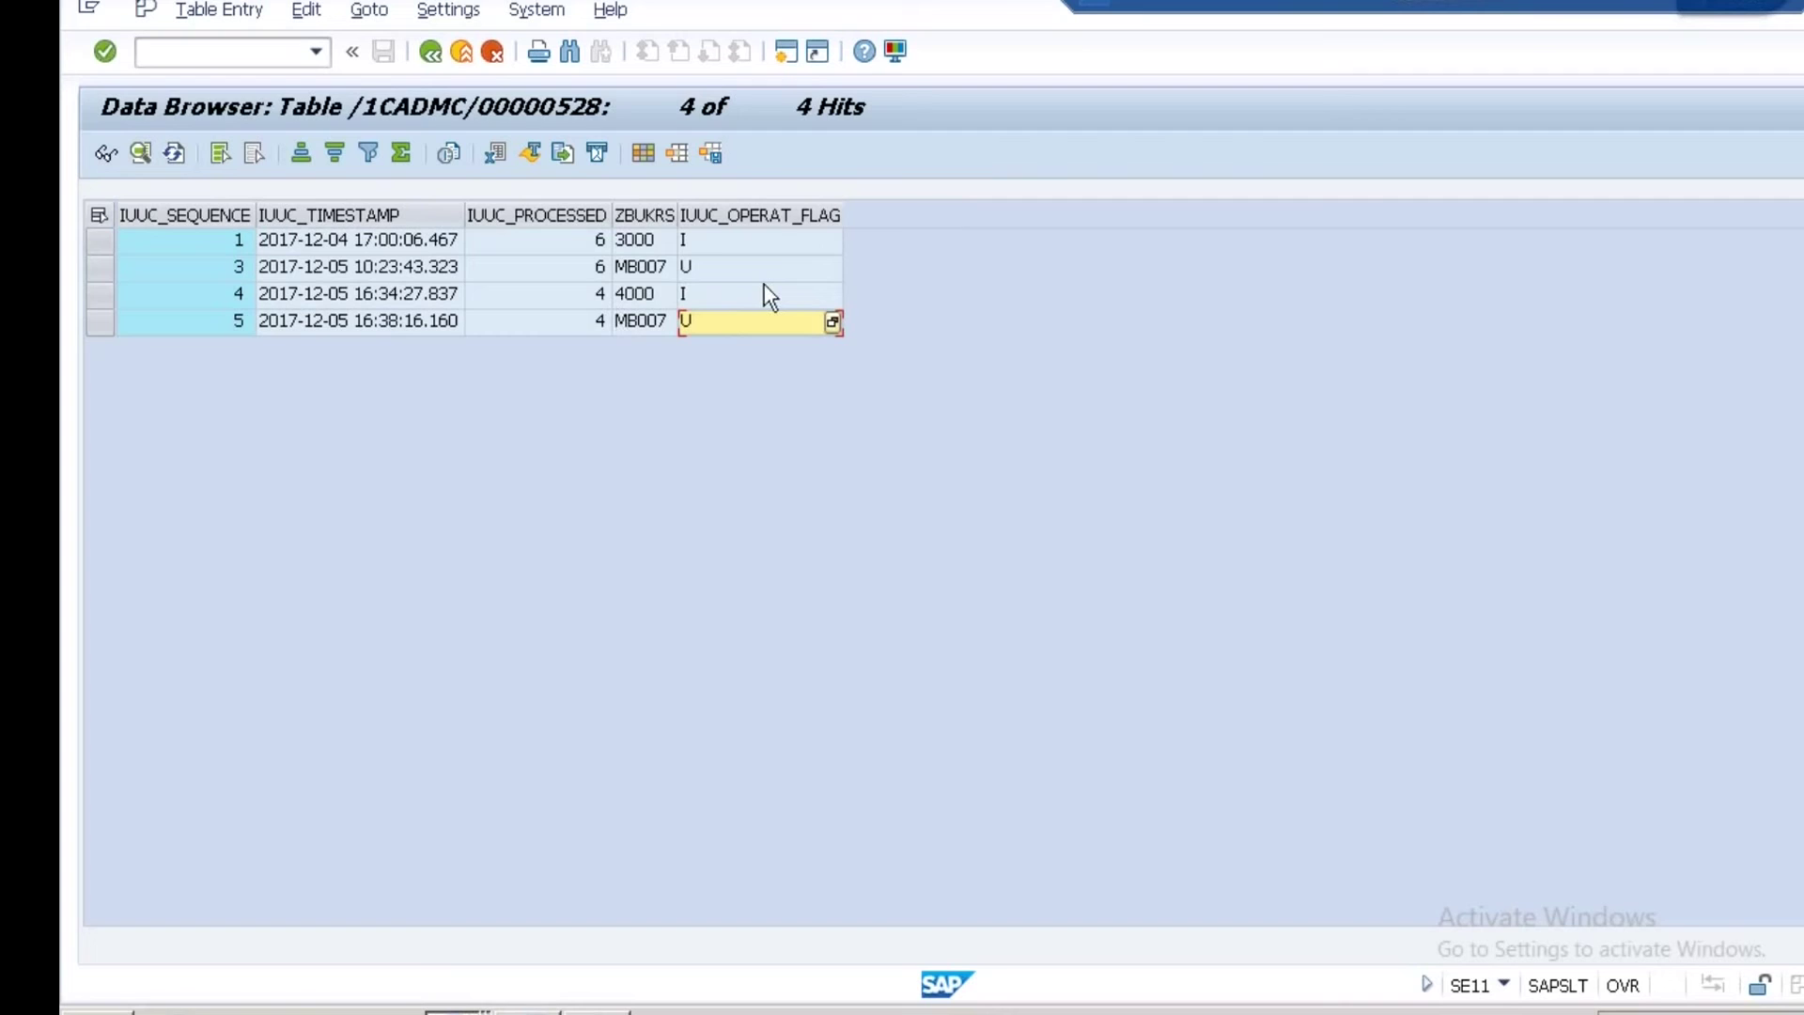
Return to the SLTAUG1 replication cockpit, refresh the table overview, and check the current action of ZCOPA_ACTUAL.
{"action": "left_click", "coordinate": [460, 1010]}
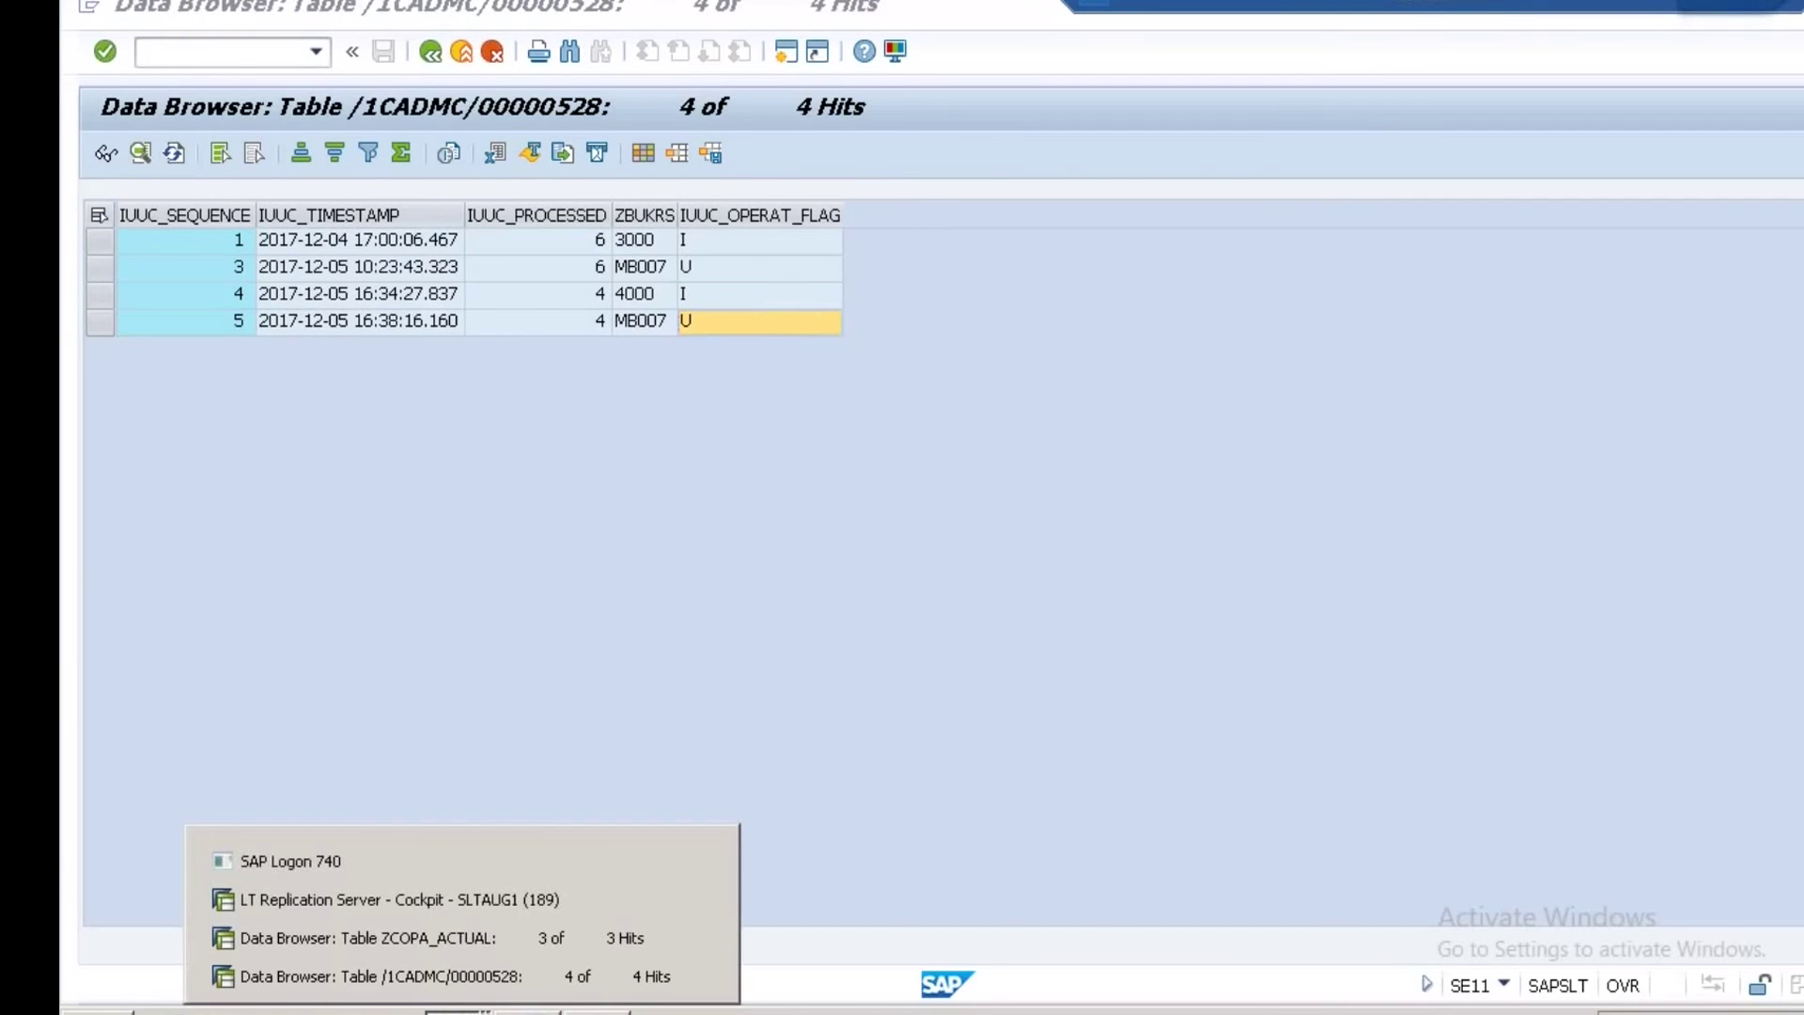
{"action": "left_click", "coordinate": [466, 969]}
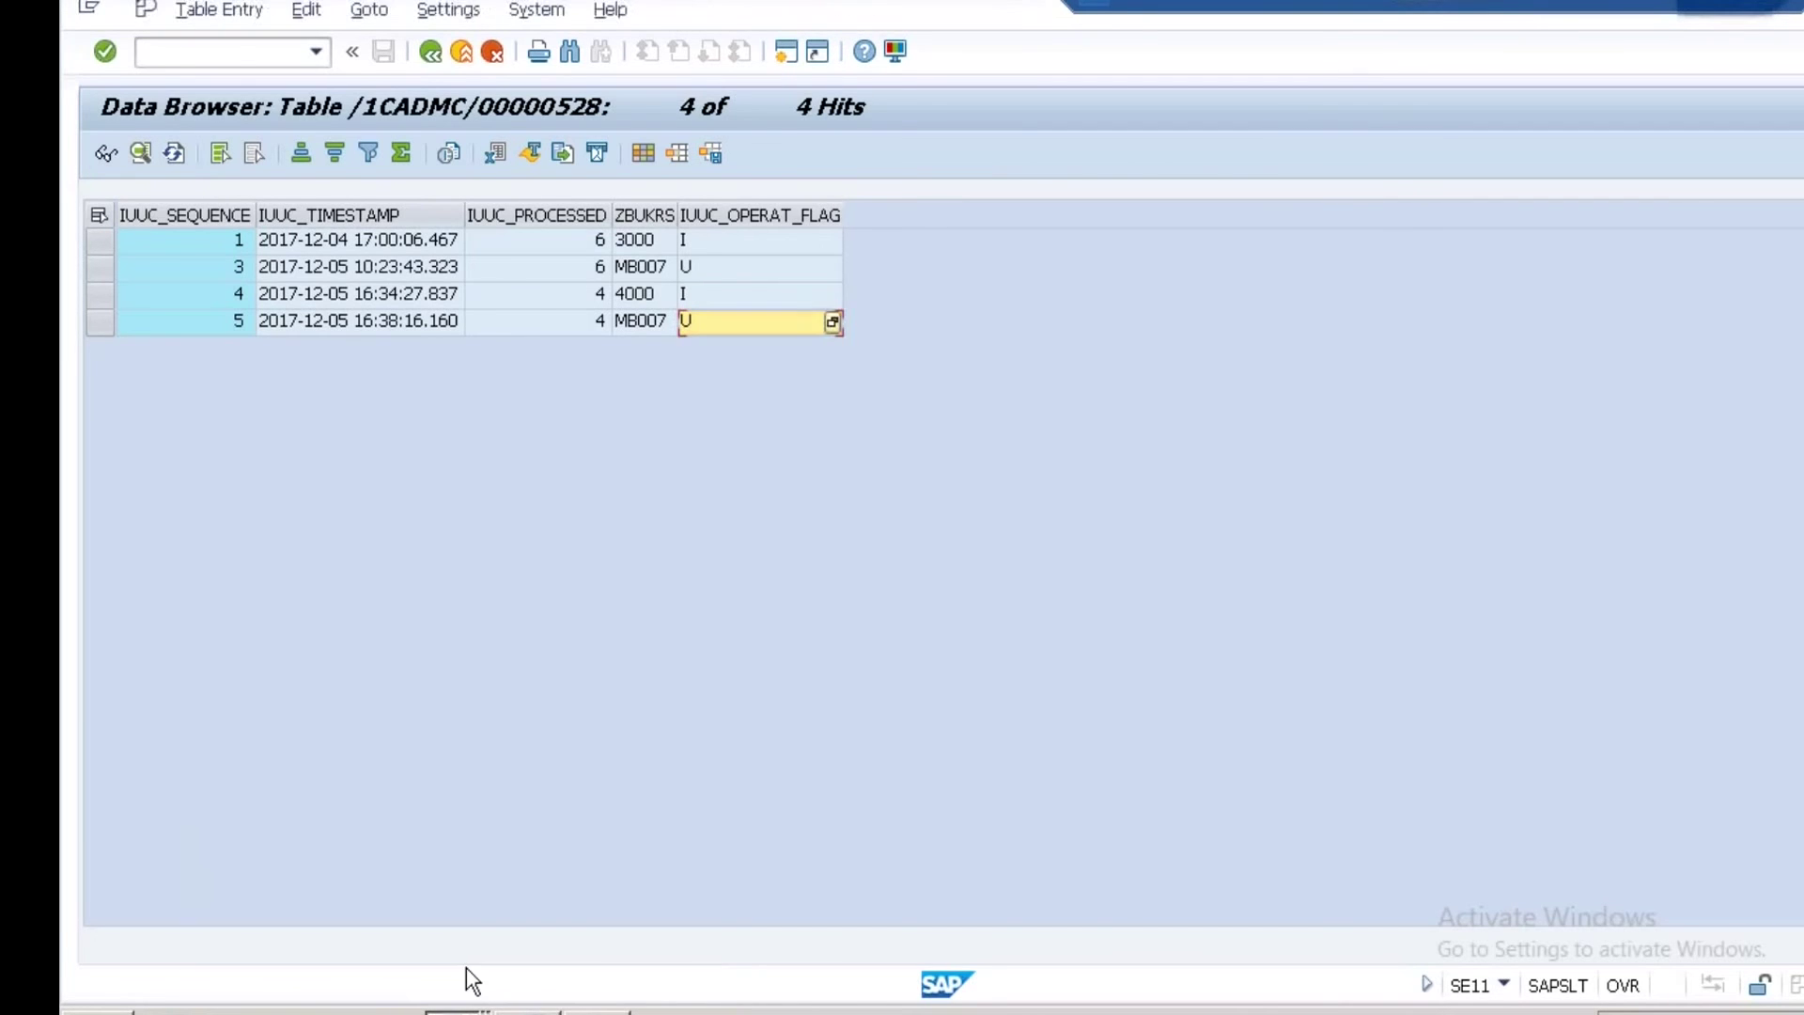
{"action": "left_click", "coordinate": [461, 1010]}
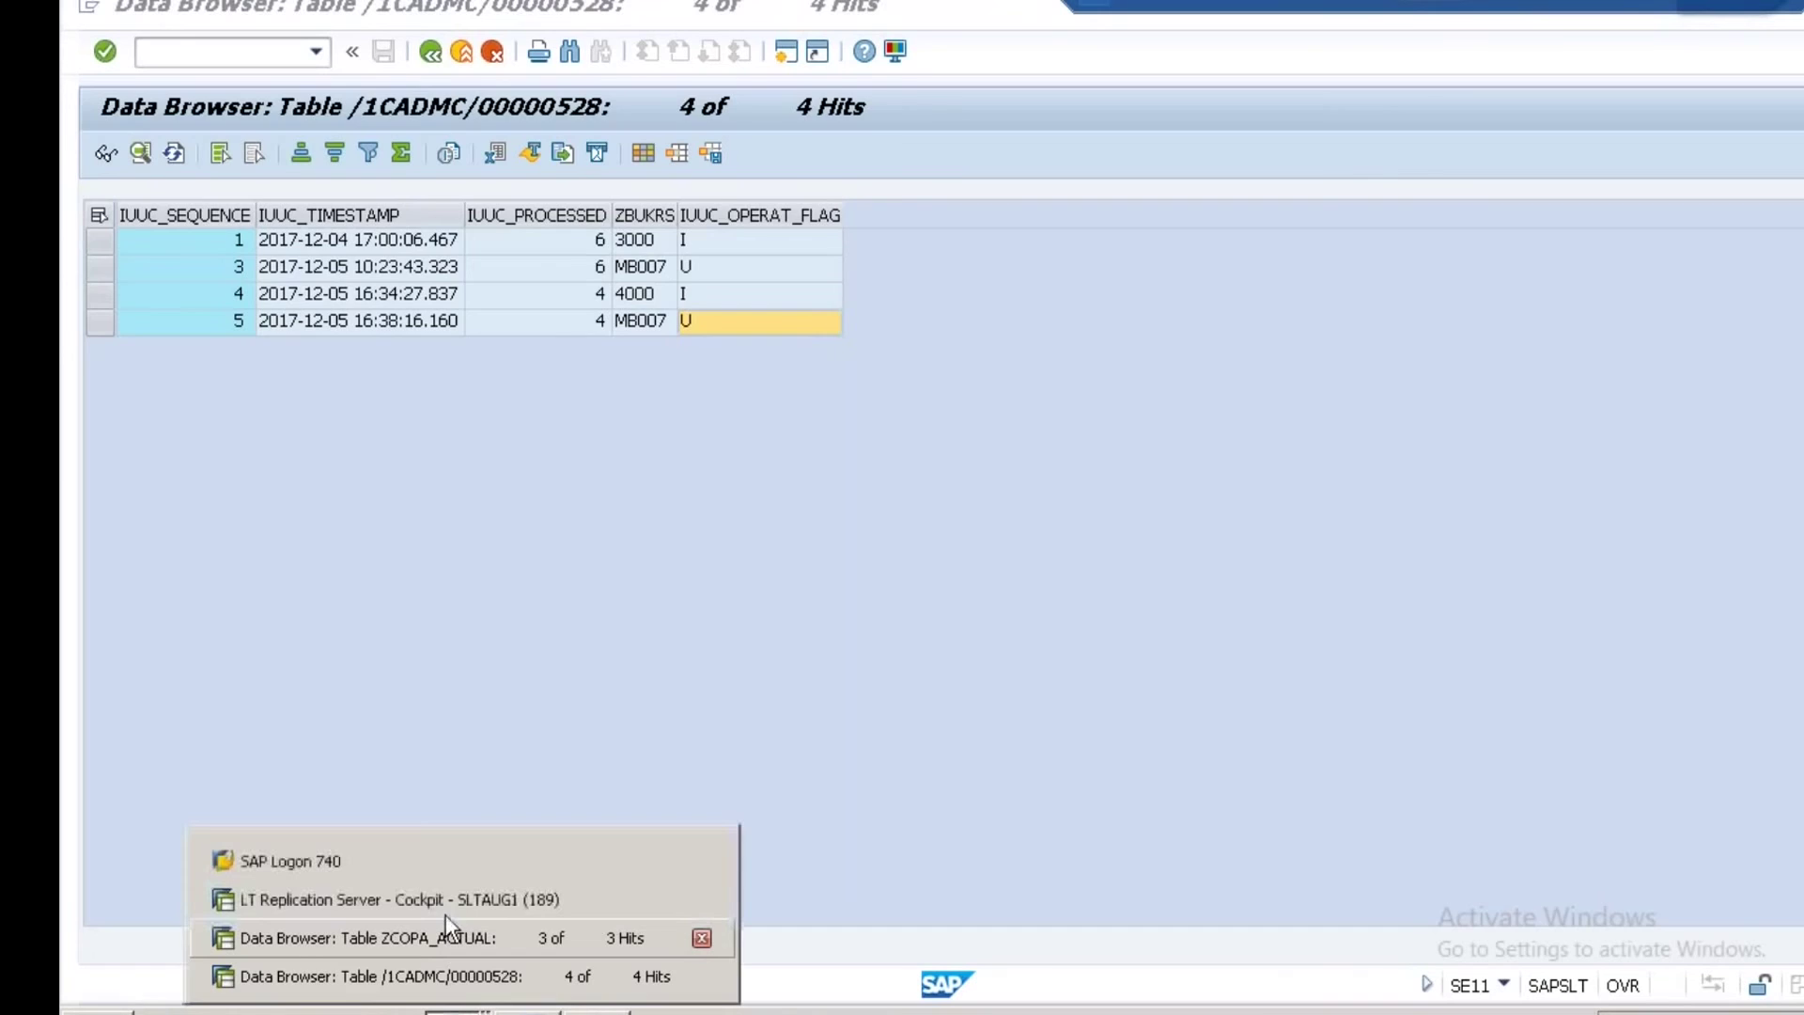
{"action": "left_click", "coordinate": [446, 912]}
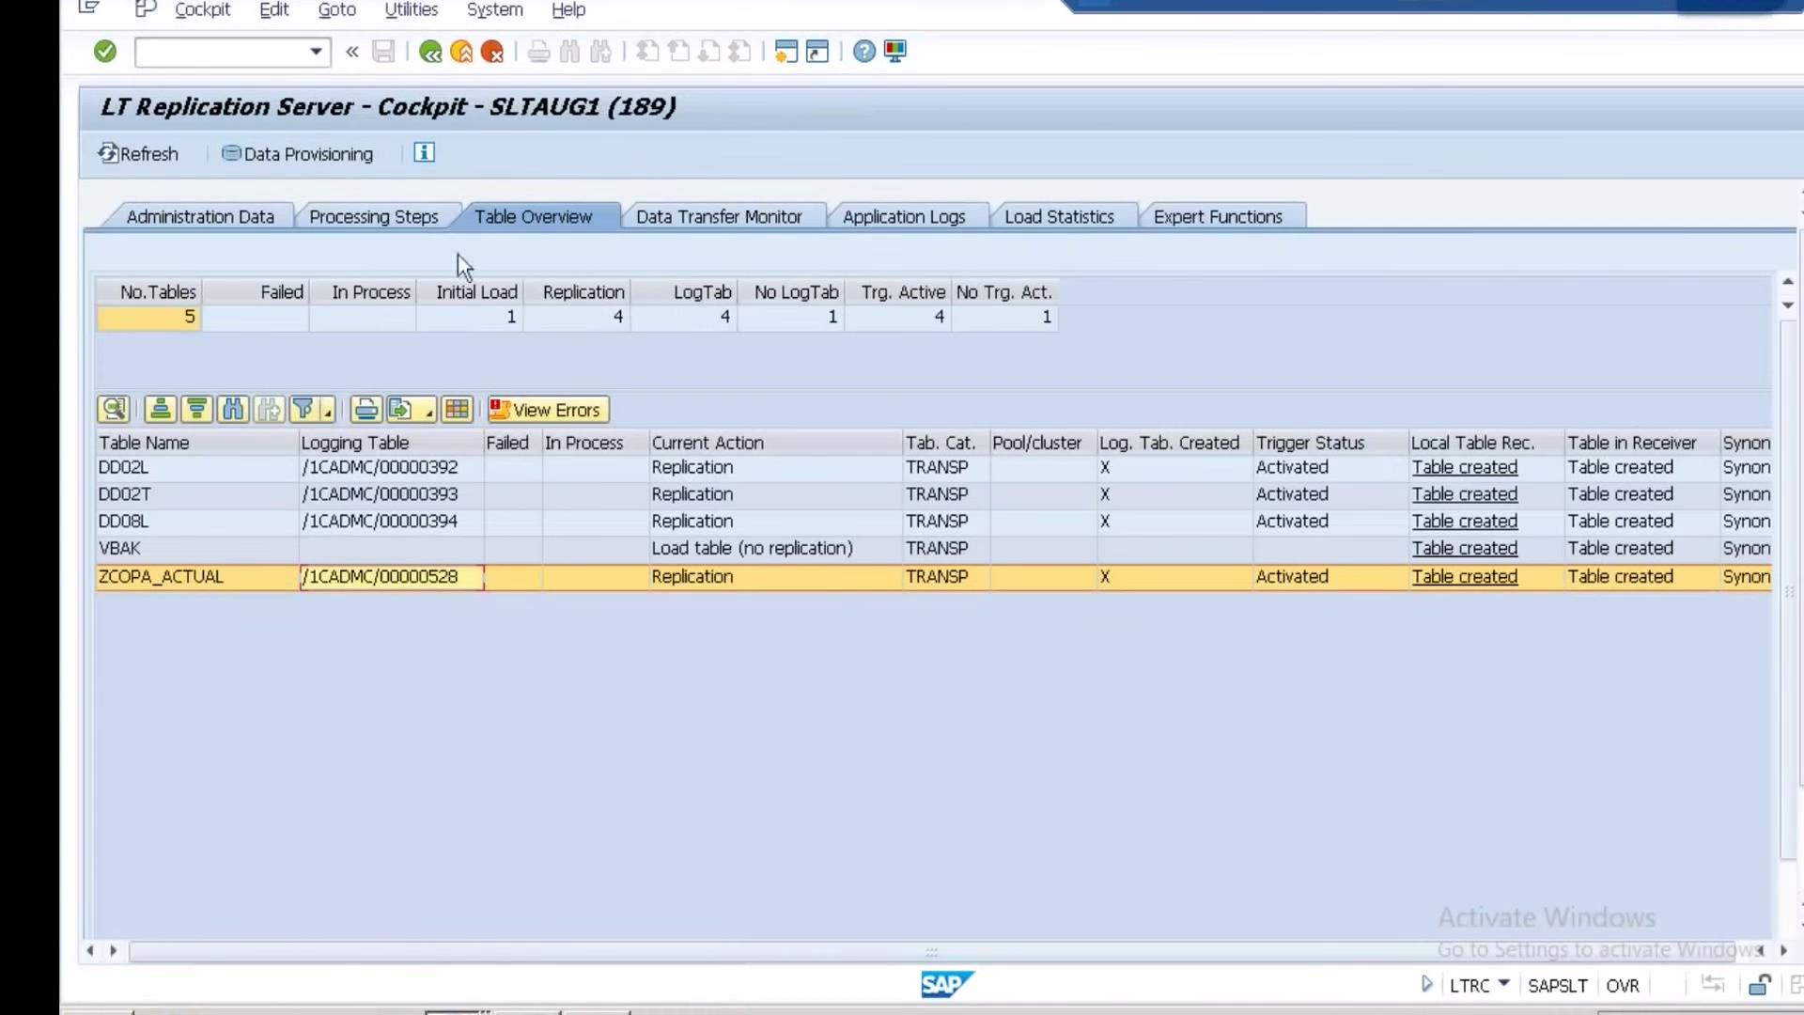
{"action": "left_click", "coordinate": [159, 156]}
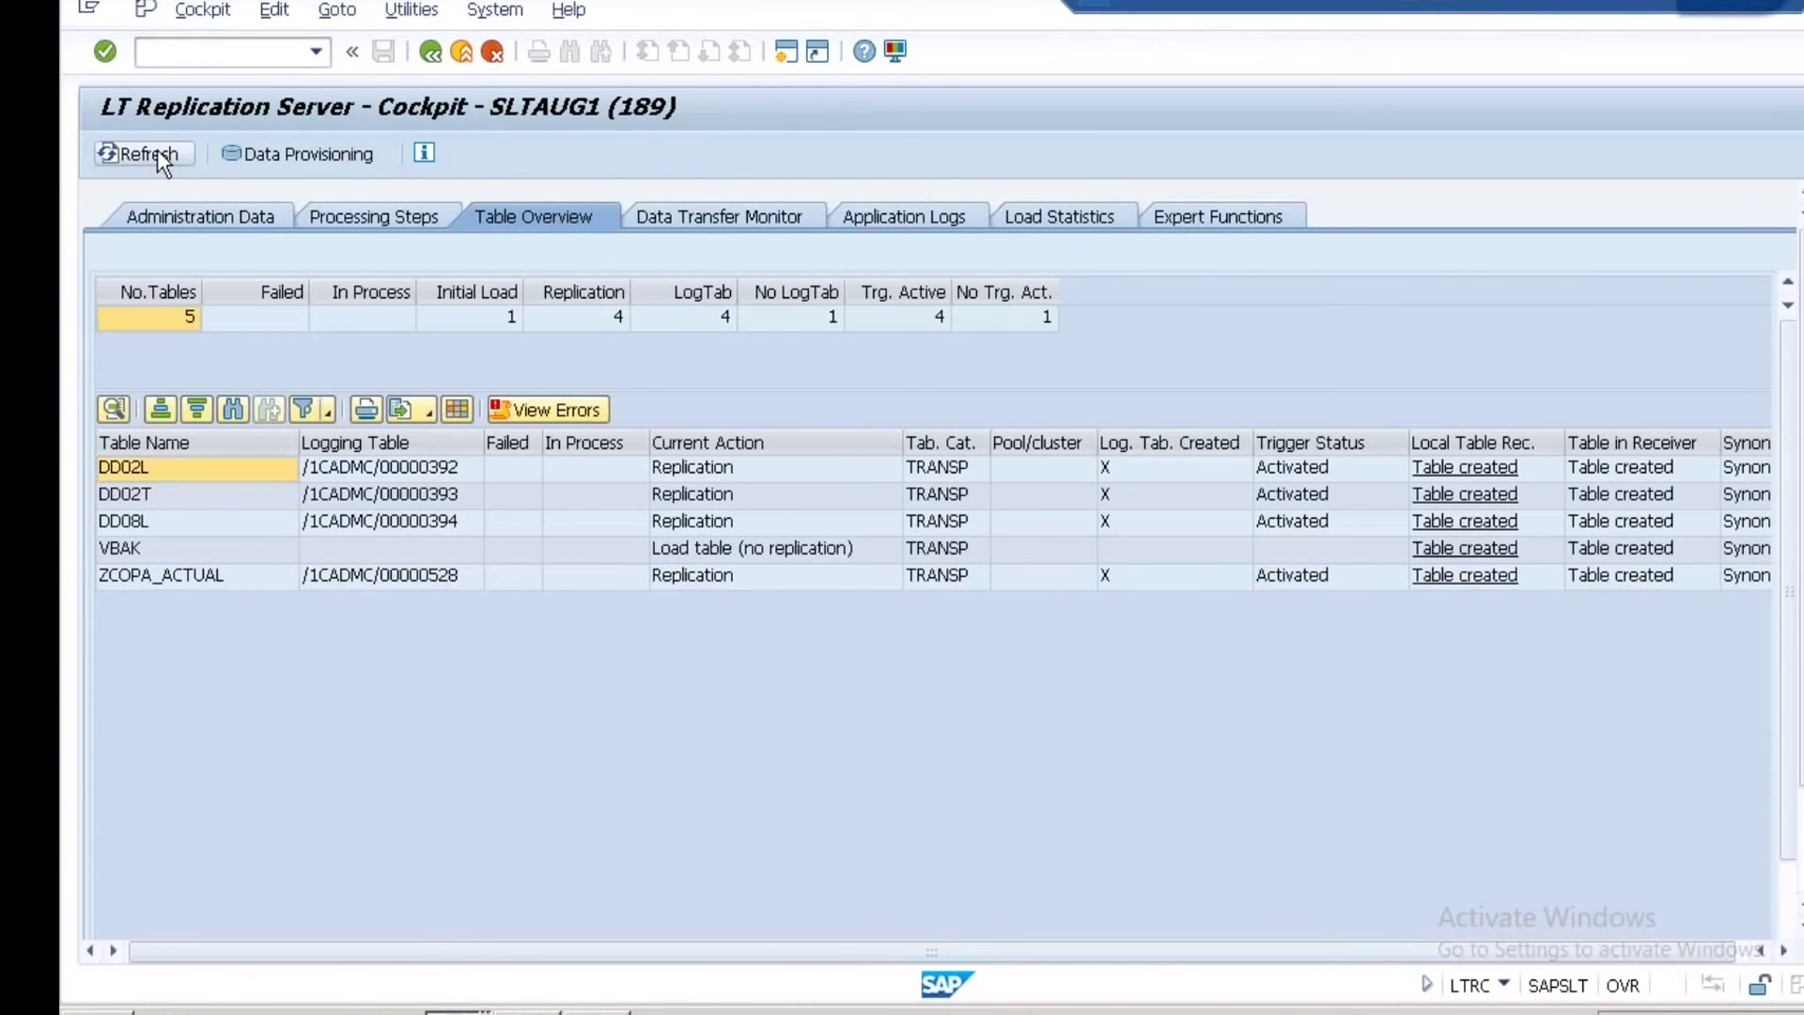
{"action": "left_click", "coordinate": [742, 588]}
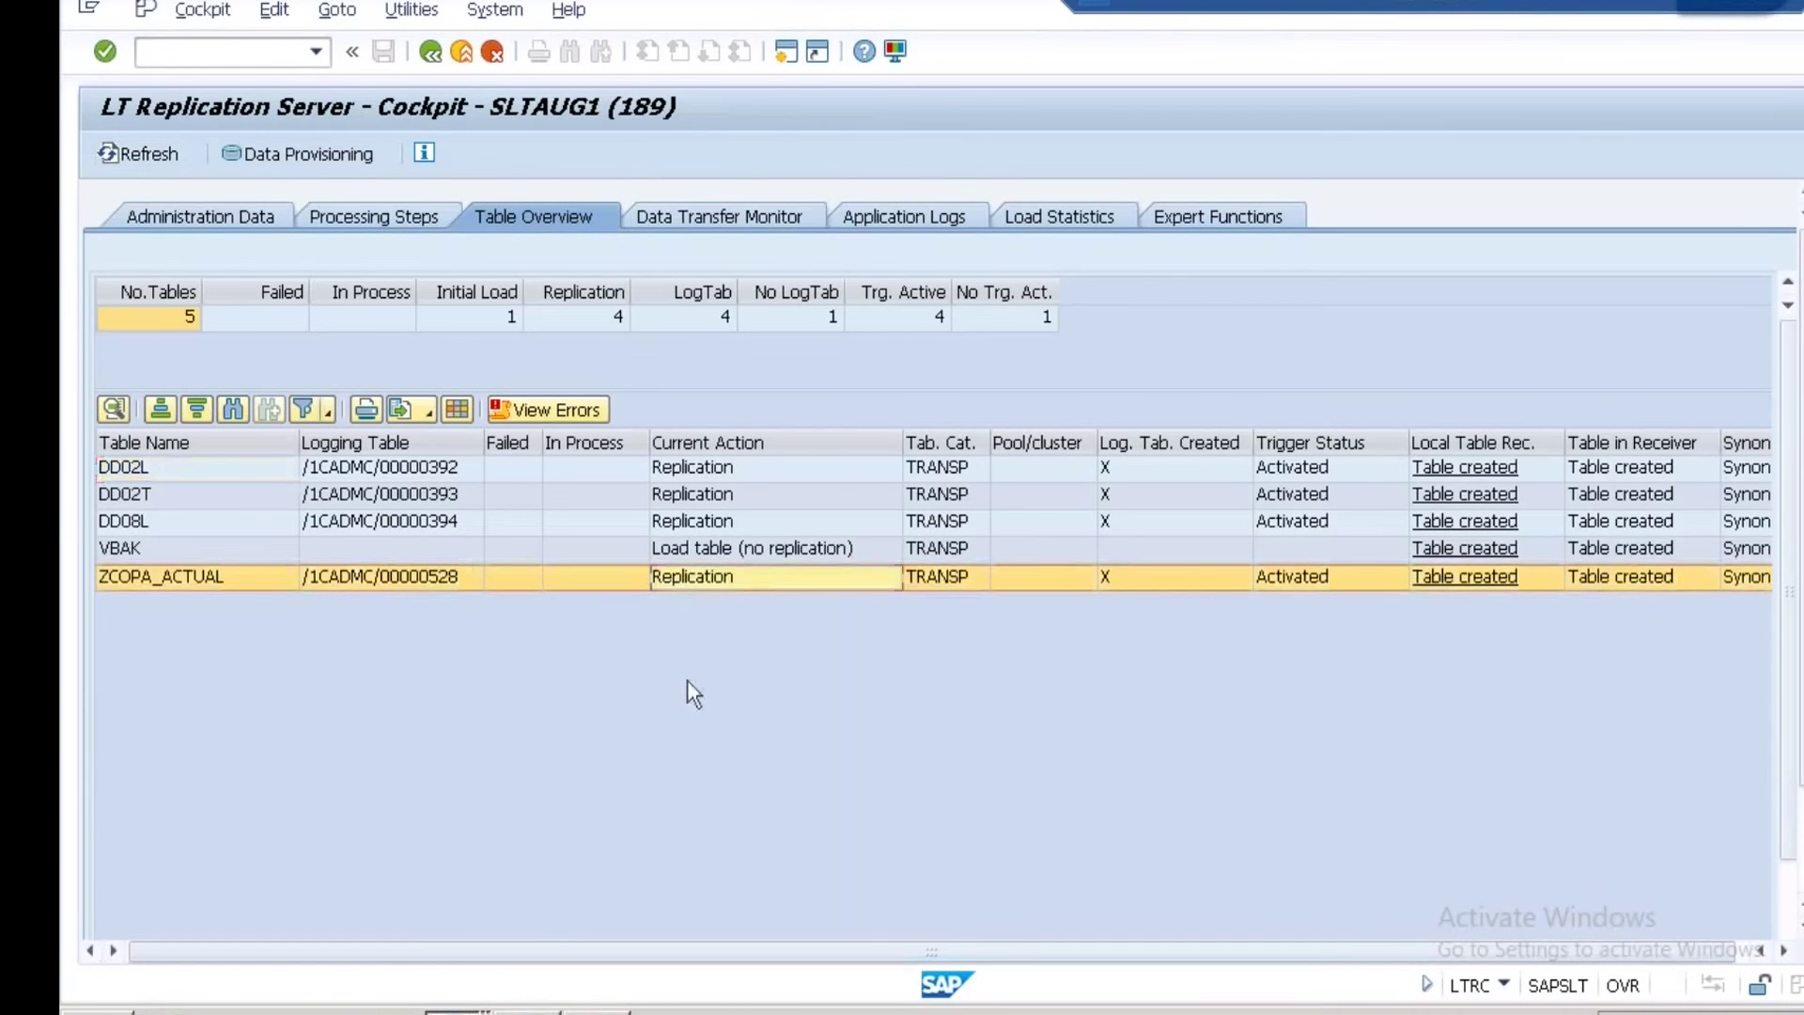
Switch to SAP HANA Studio, refresh the SLT data provisioning status, and select the ZCOPA_ACTUAL entry.
{"action": "key", "text": "alt+Tab"}
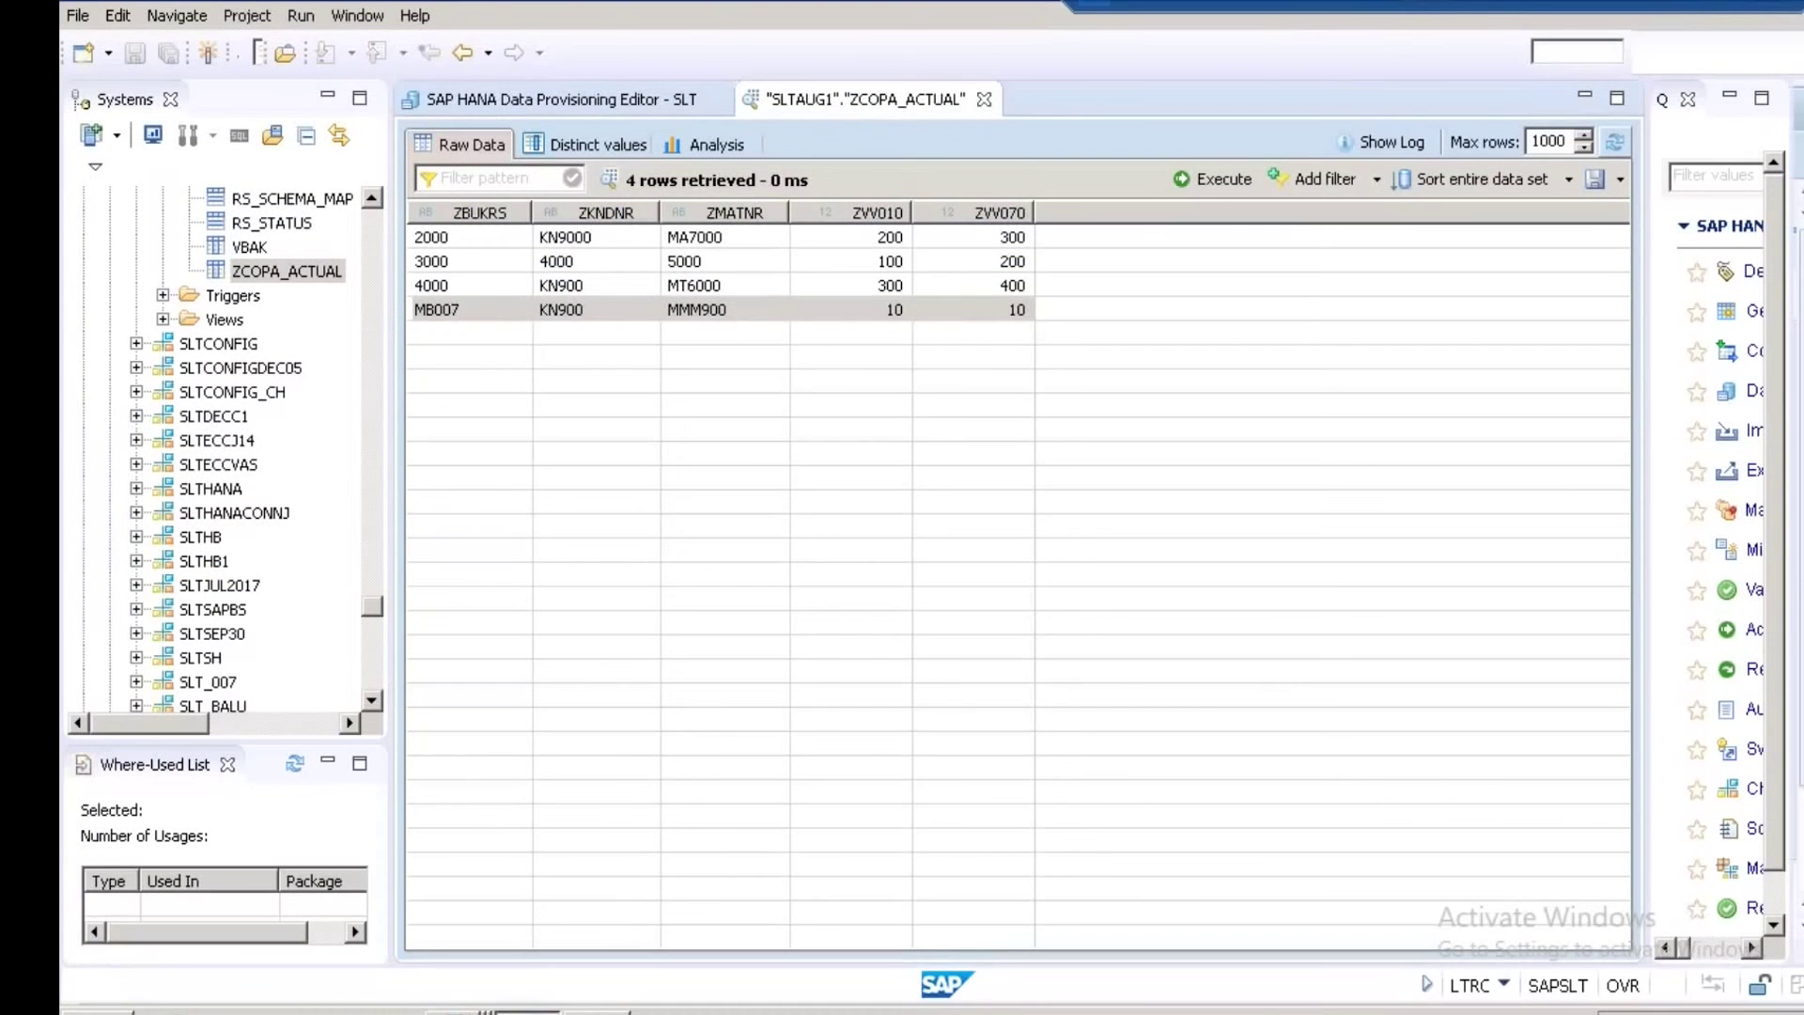
{"action": "key", "text": "ctrl+Page_Up"}
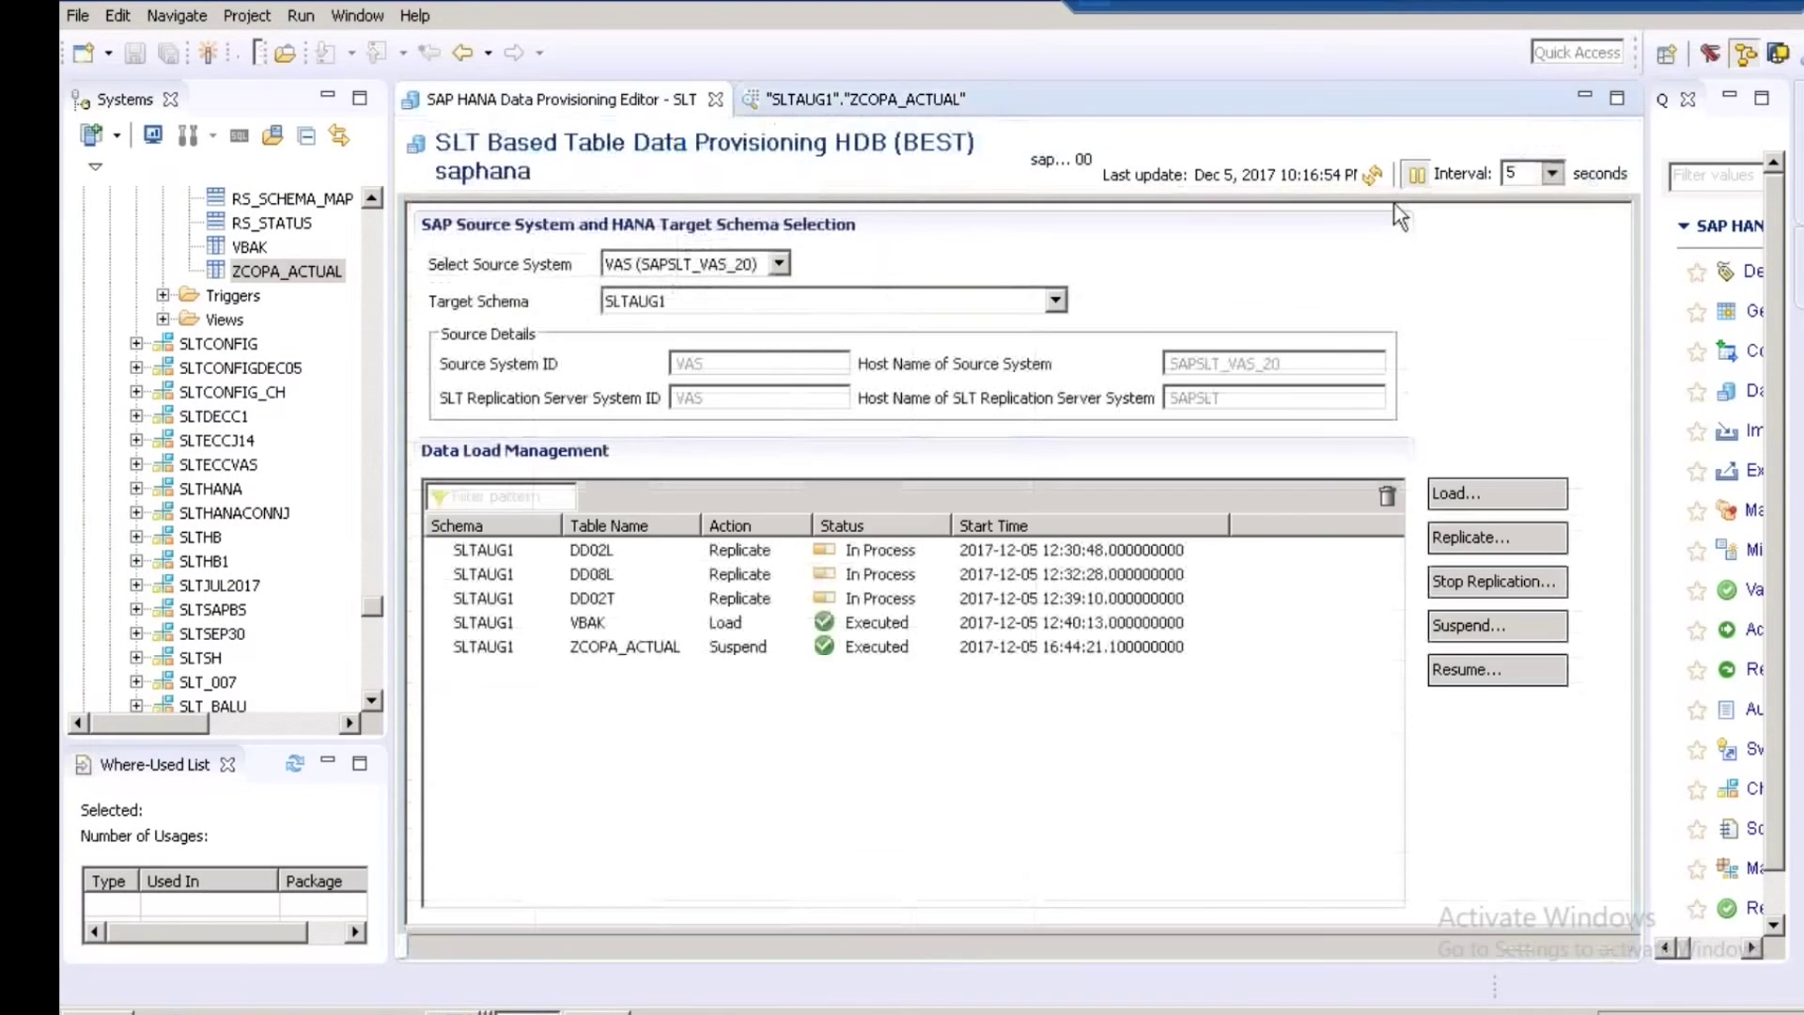
{"action": "left_click", "coordinate": [1373, 174]}
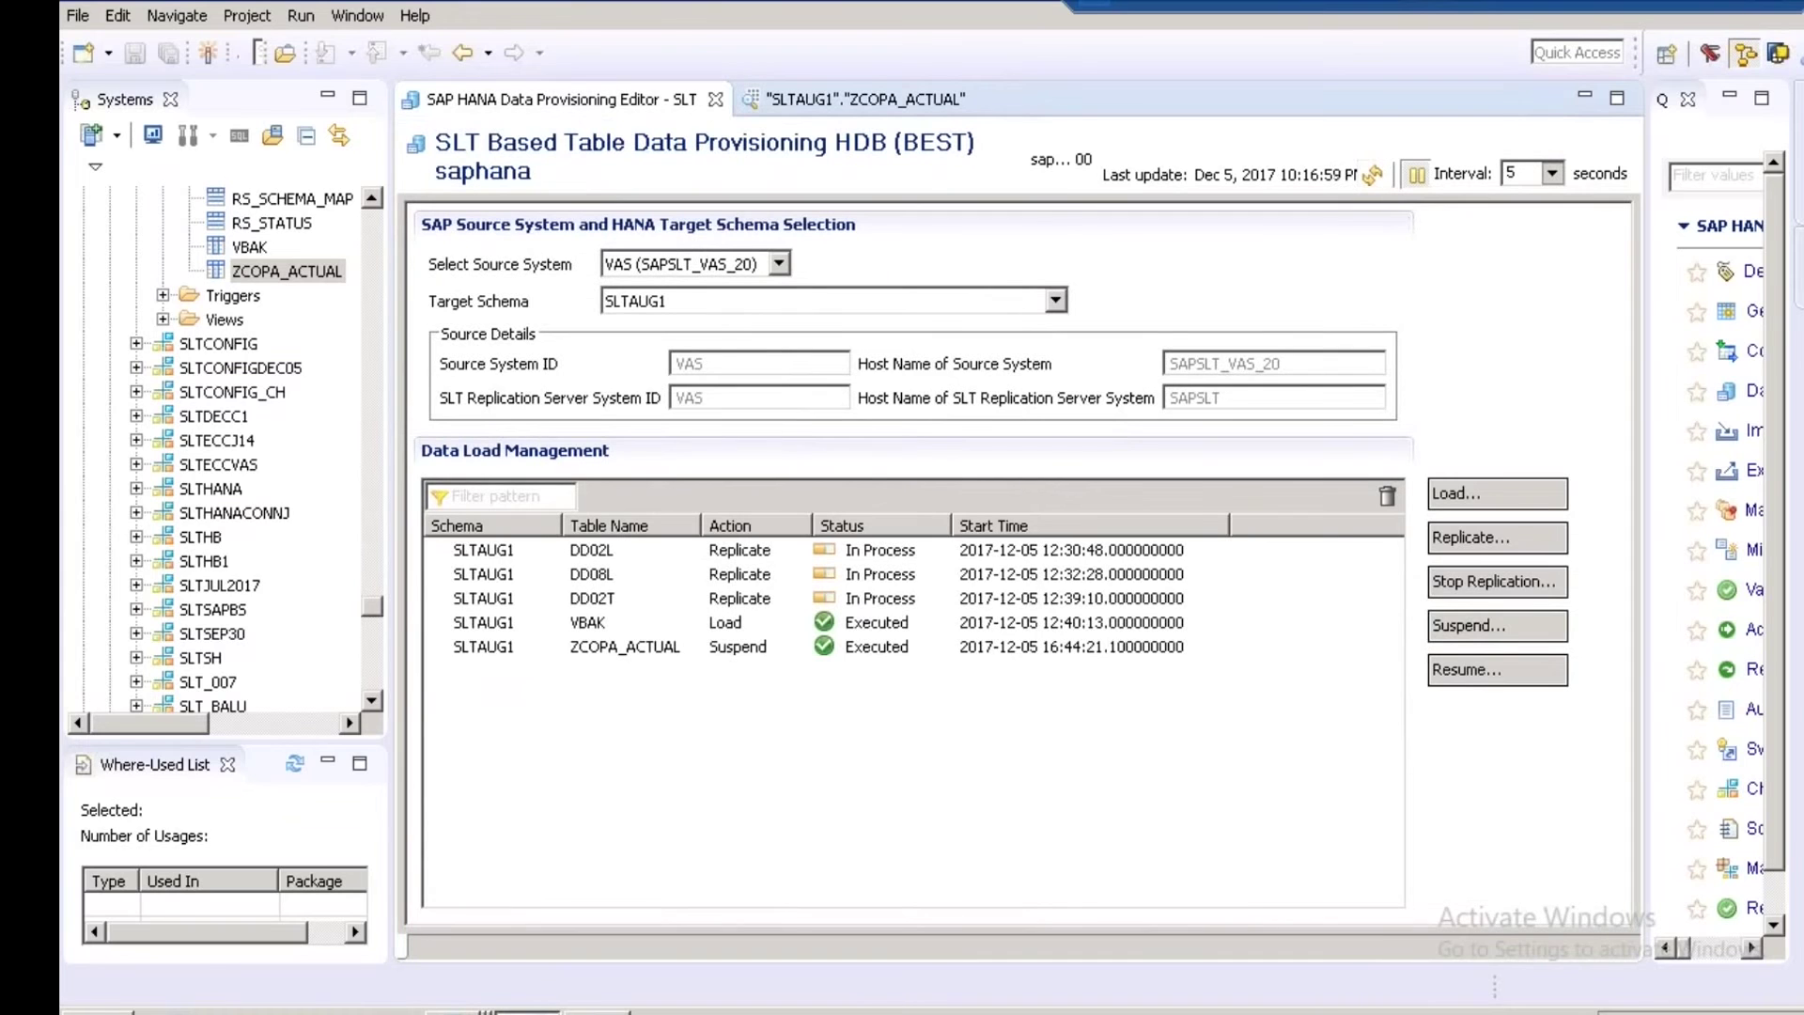
{"action": "left_click", "coordinate": [663, 645]}
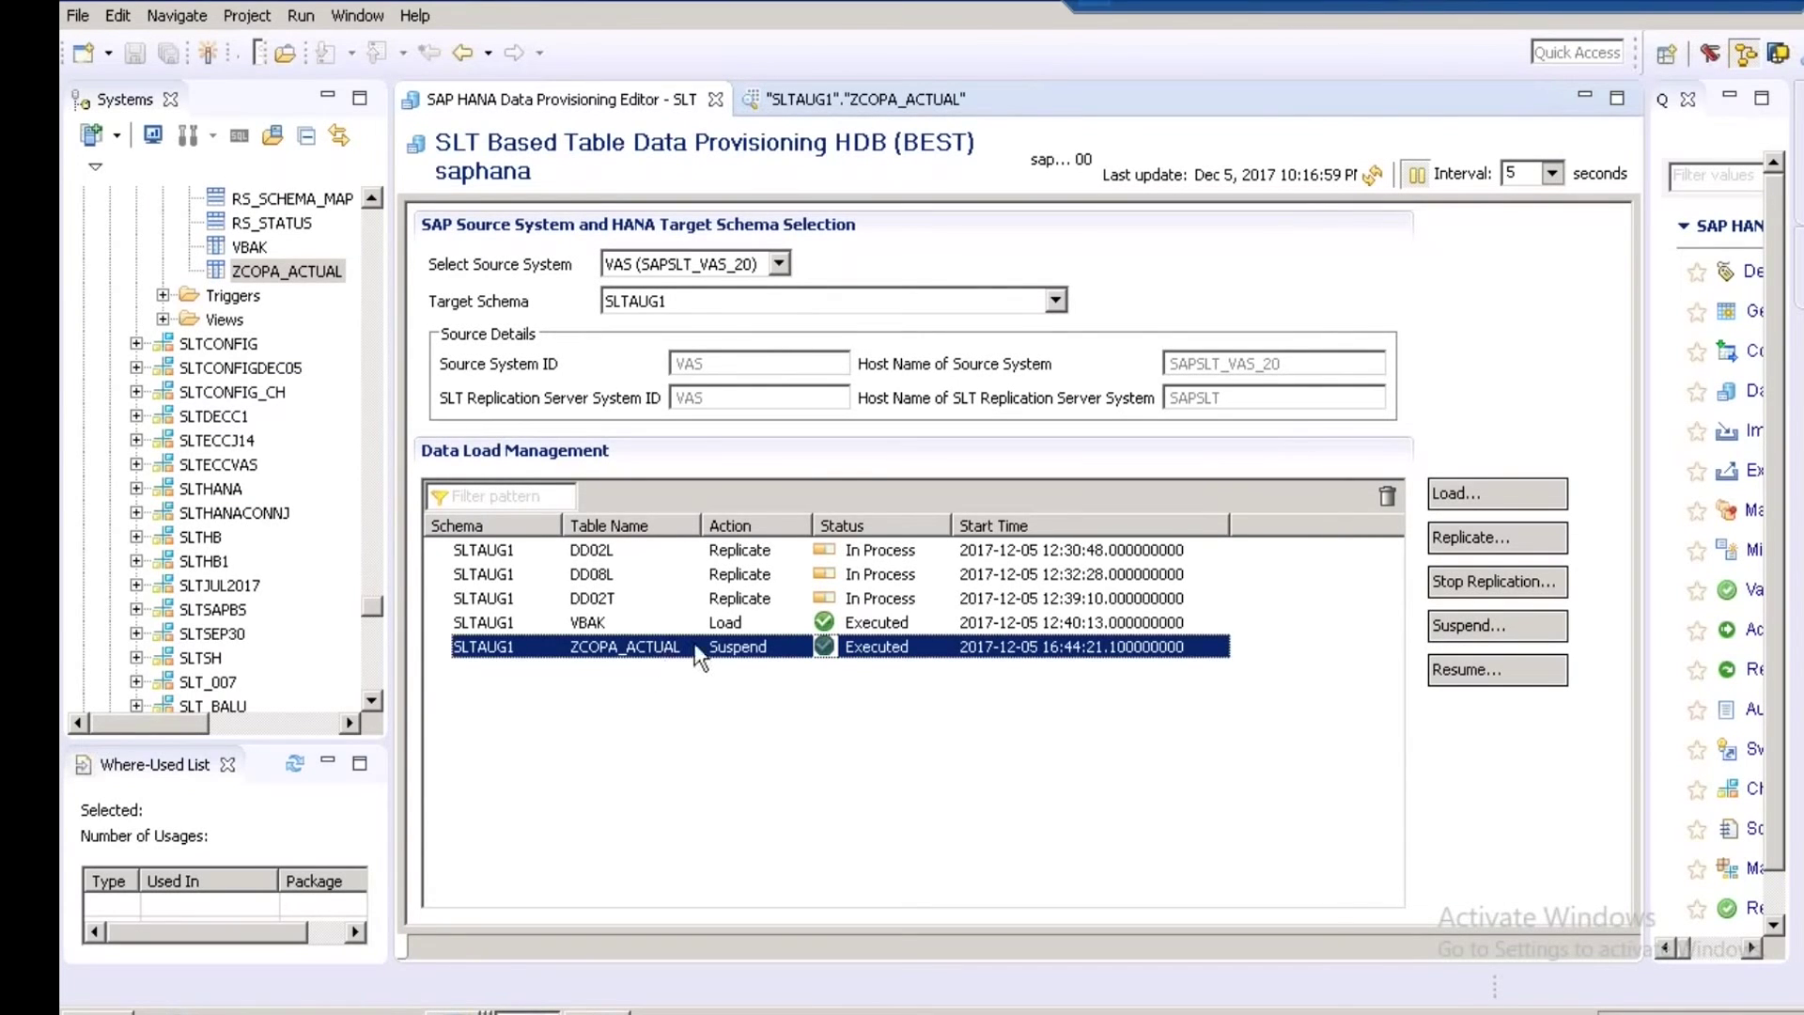
Start a new source record in ZCOPA_ACTUAL with ZBUKRS GERMANY, a customer name as ZKNDNR, and ZMATNR IPHONE.
{"action": "left_click", "coordinate": [563, 991]}
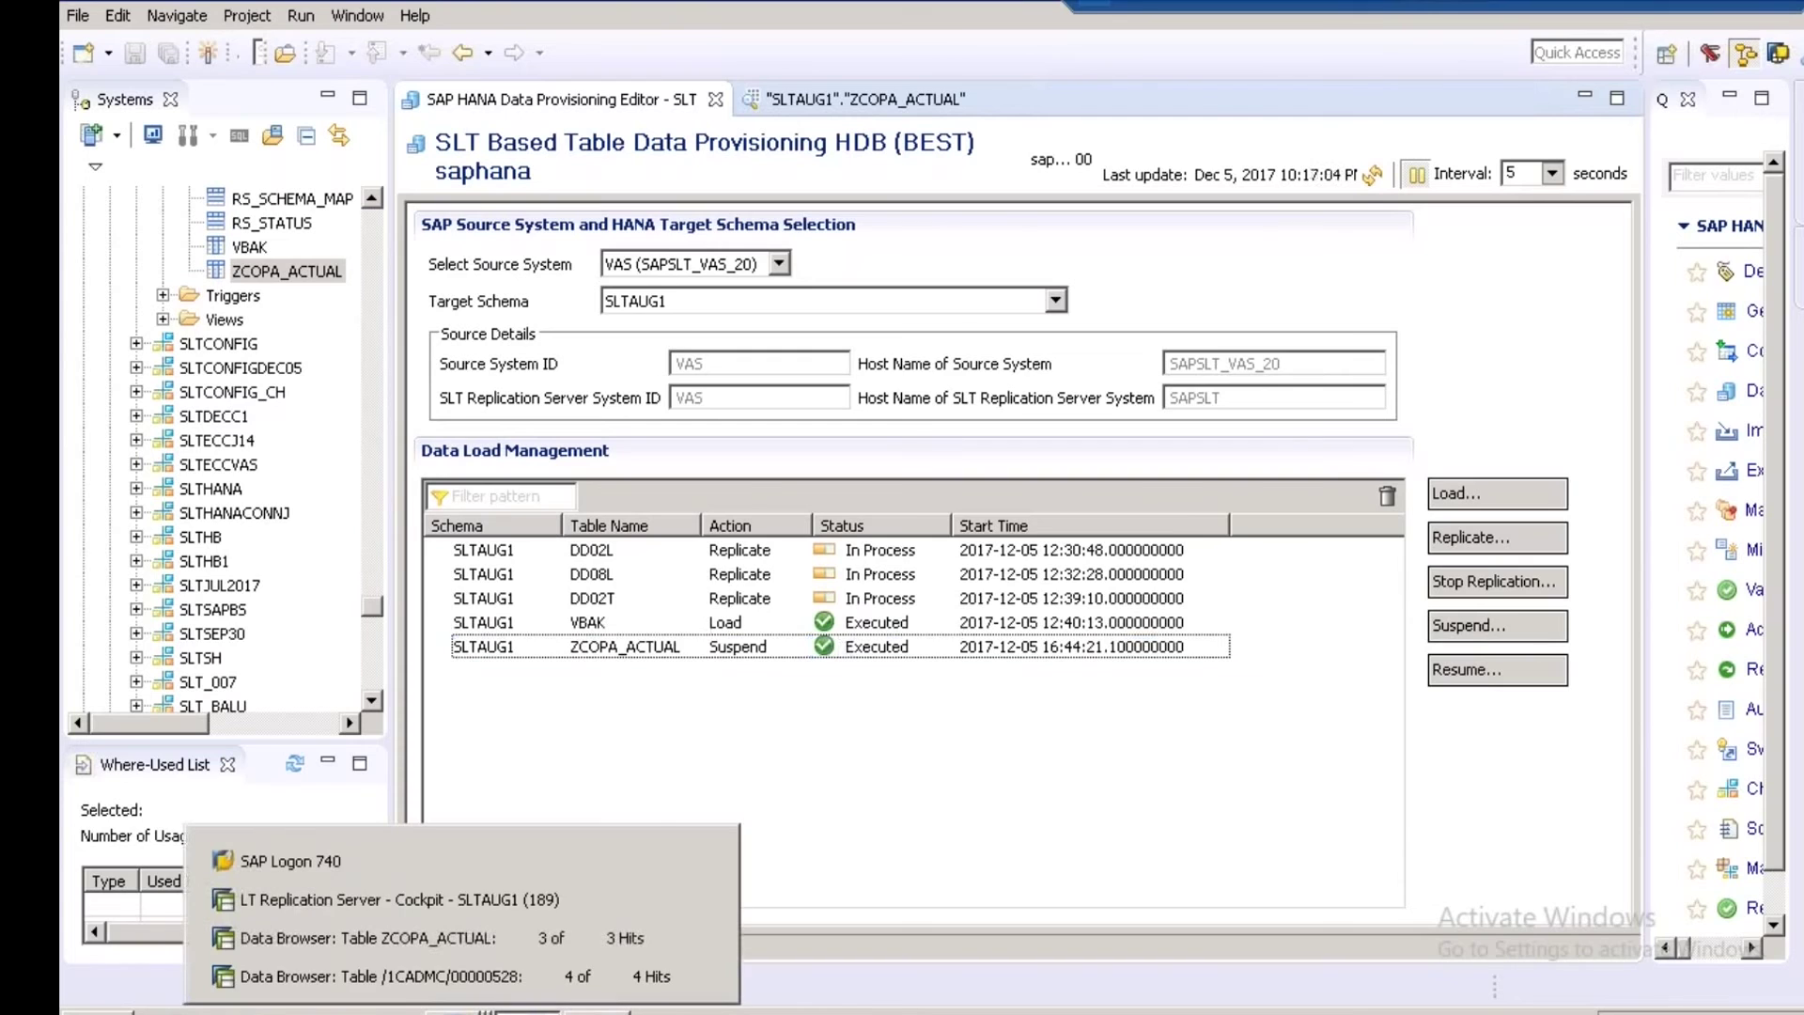
{"action": "left_click", "coordinate": [477, 941]}
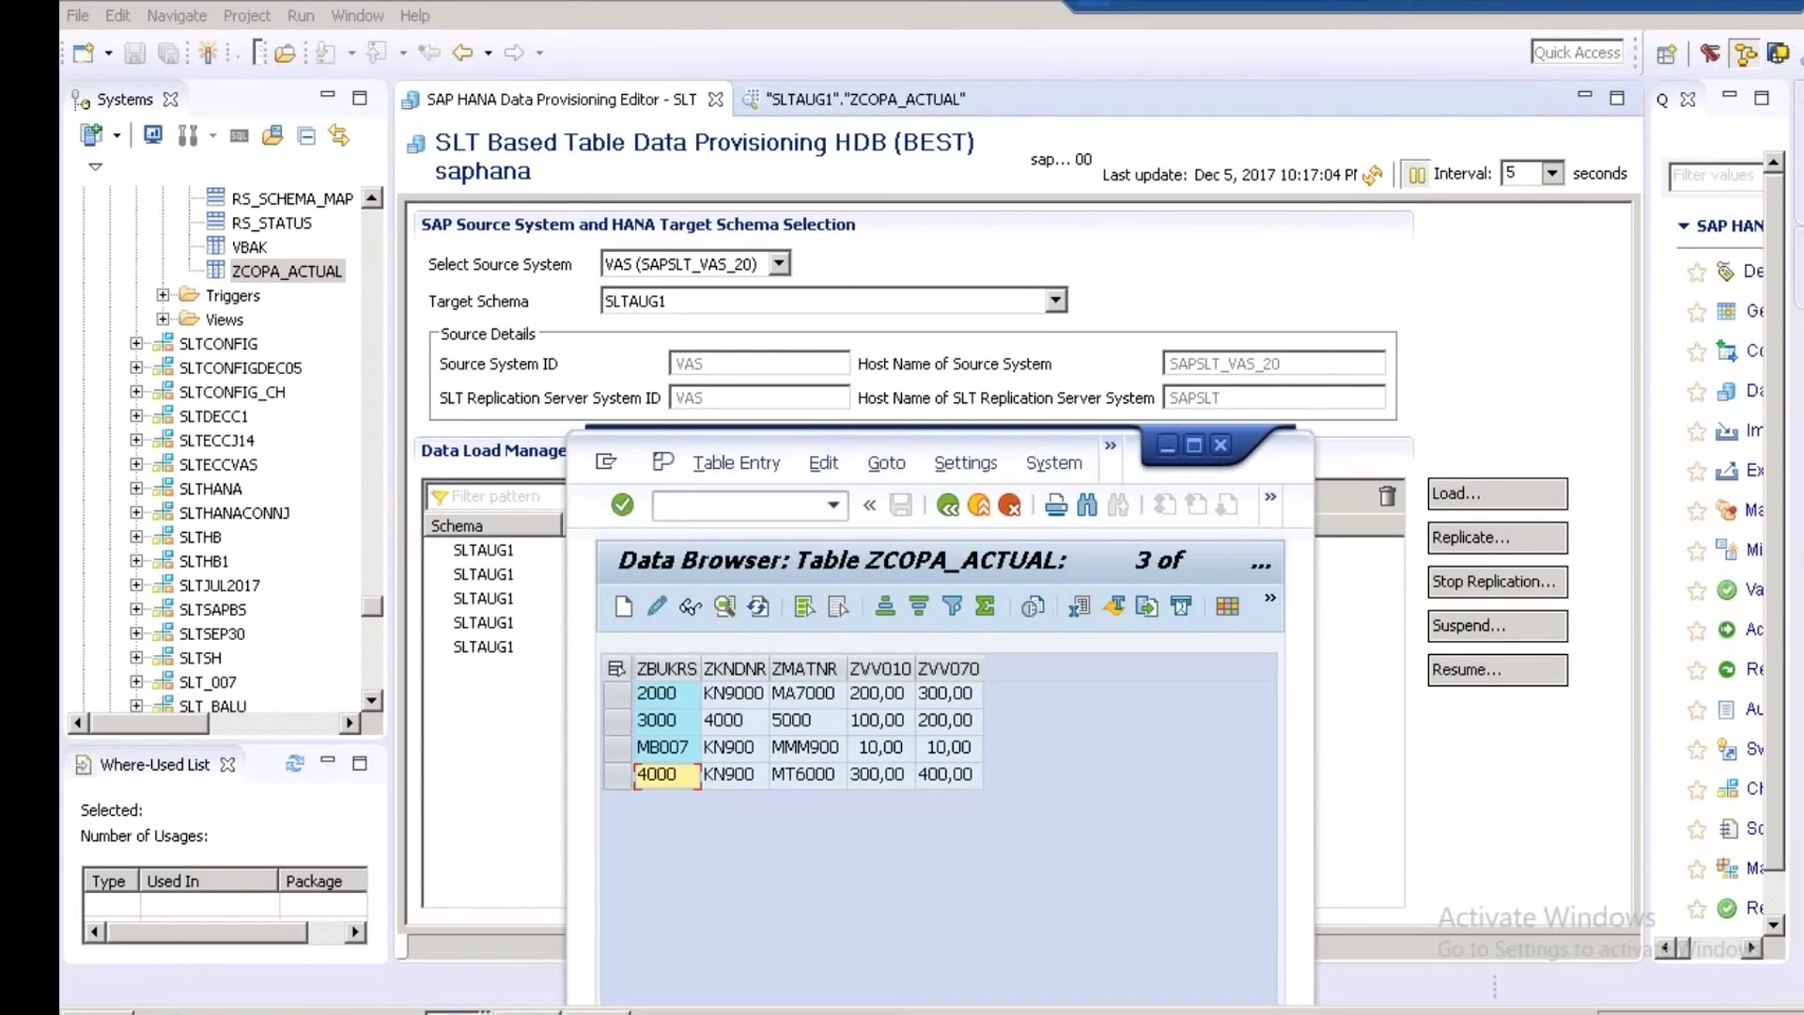
{"action": "left_click", "coordinate": [624, 606]}
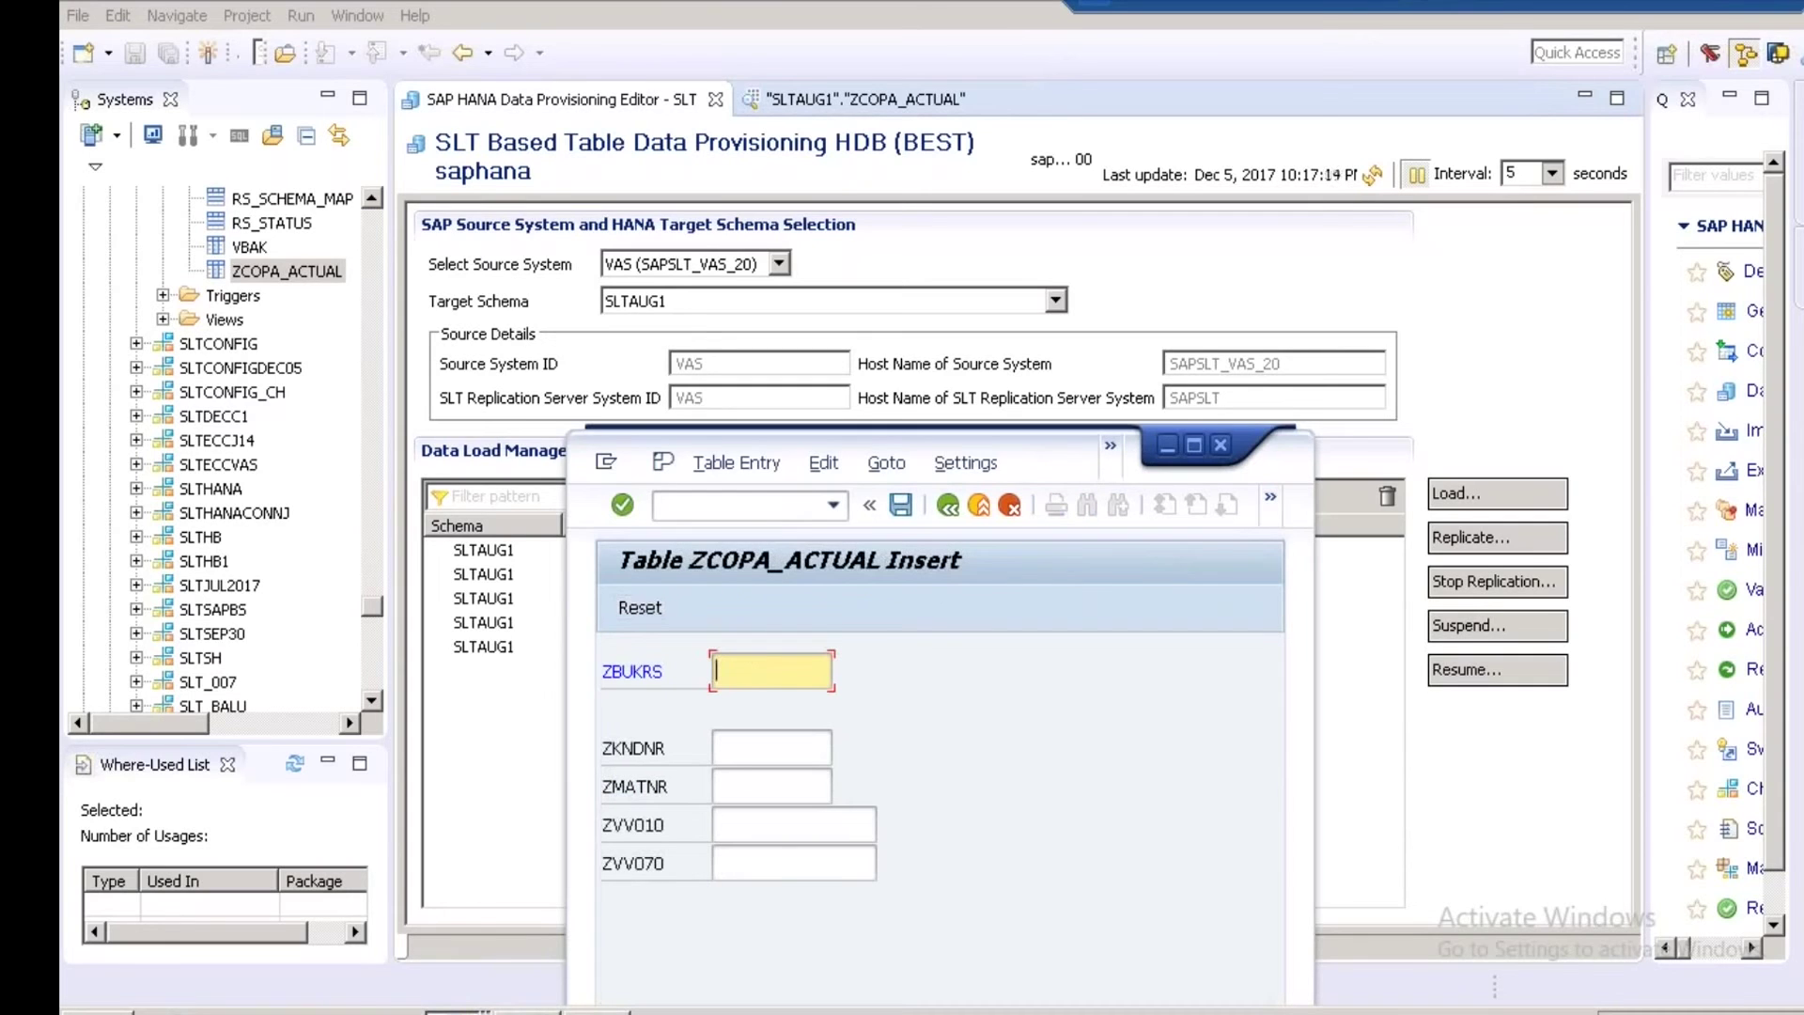
{"action": "type", "text": "GERMANY"}
{"action": "left_click", "coordinate": [716, 748]}
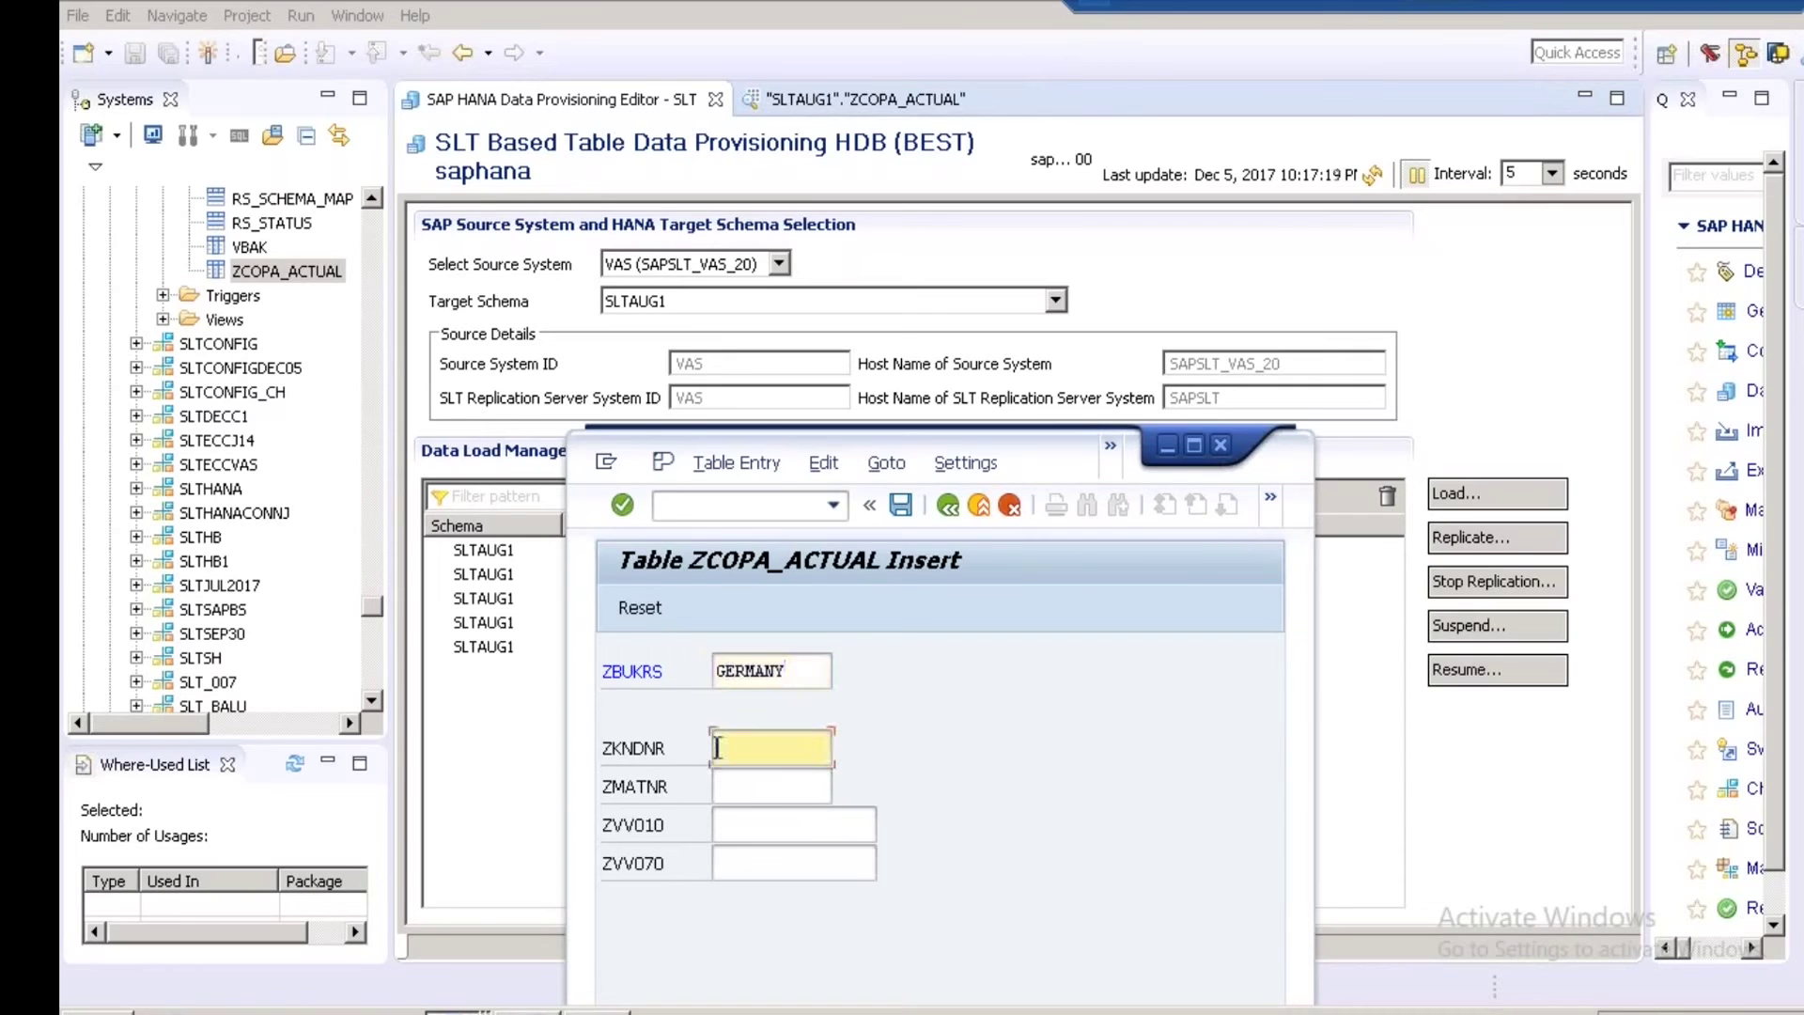
{"action": "type", "text": "5URYA"}
{"action": "key", "text": "Tab"}
{"action": "type", "text": "I"}
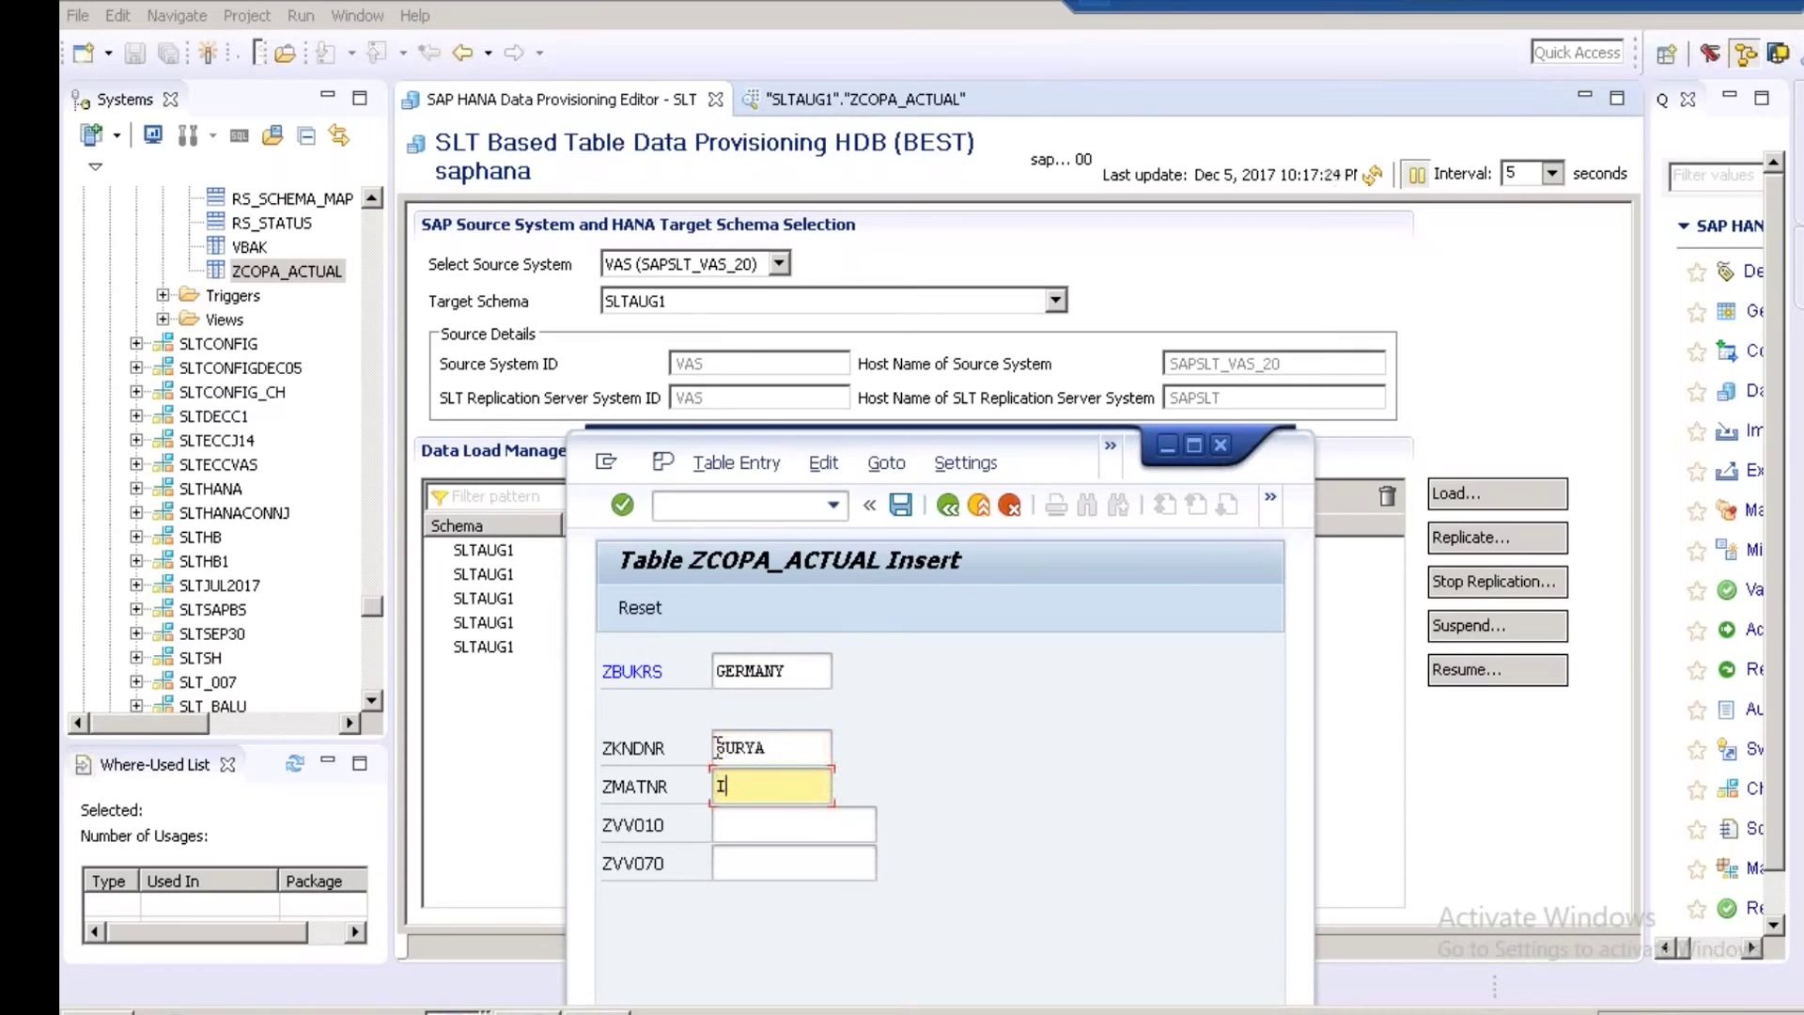
{"action": "type", "text": "PHONE"}
Set ZVV010 to 400 and ZVV070 to 500, save the record, and select the GERMANY row in the entry list.
{"action": "left_click", "coordinate": [747, 823]}
{"action": "type", "text": "400"}
{"action": "key", "text": "Tab"}
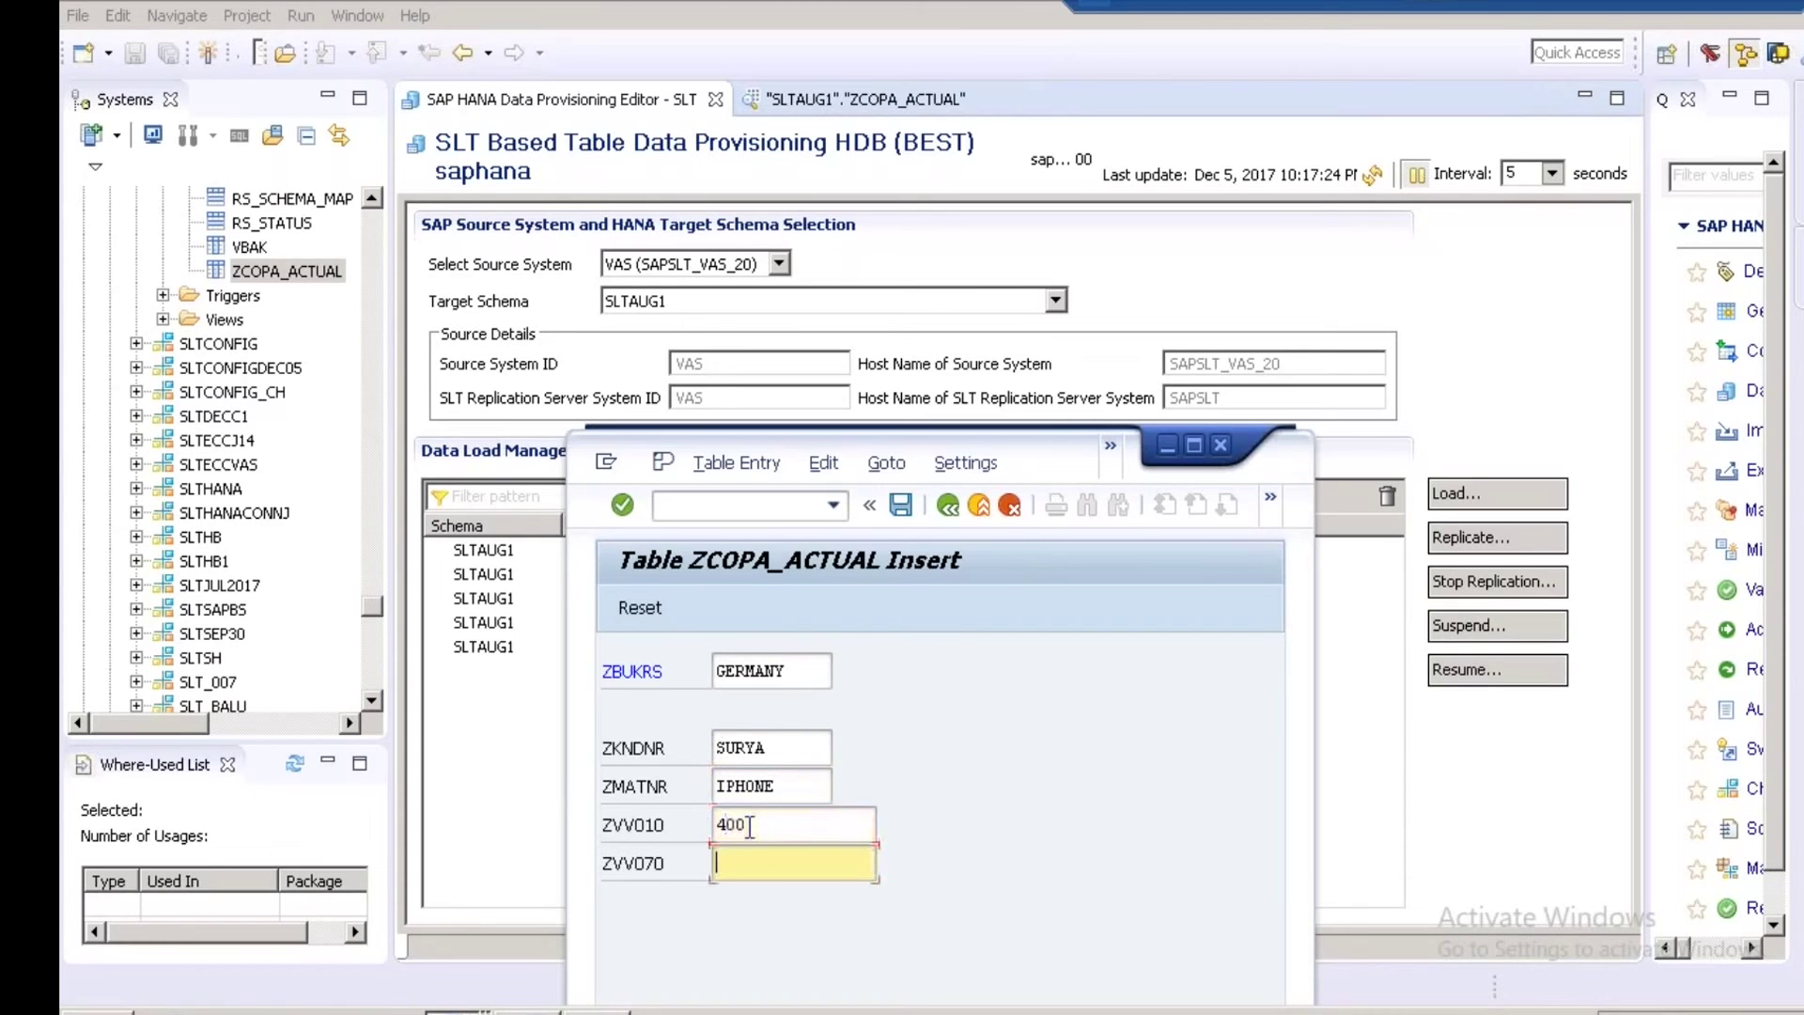
{"action": "type", "text": "500"}
{"action": "left_click_drag", "start_coordinate": [816, 452], "coordinate": [733, 302]}
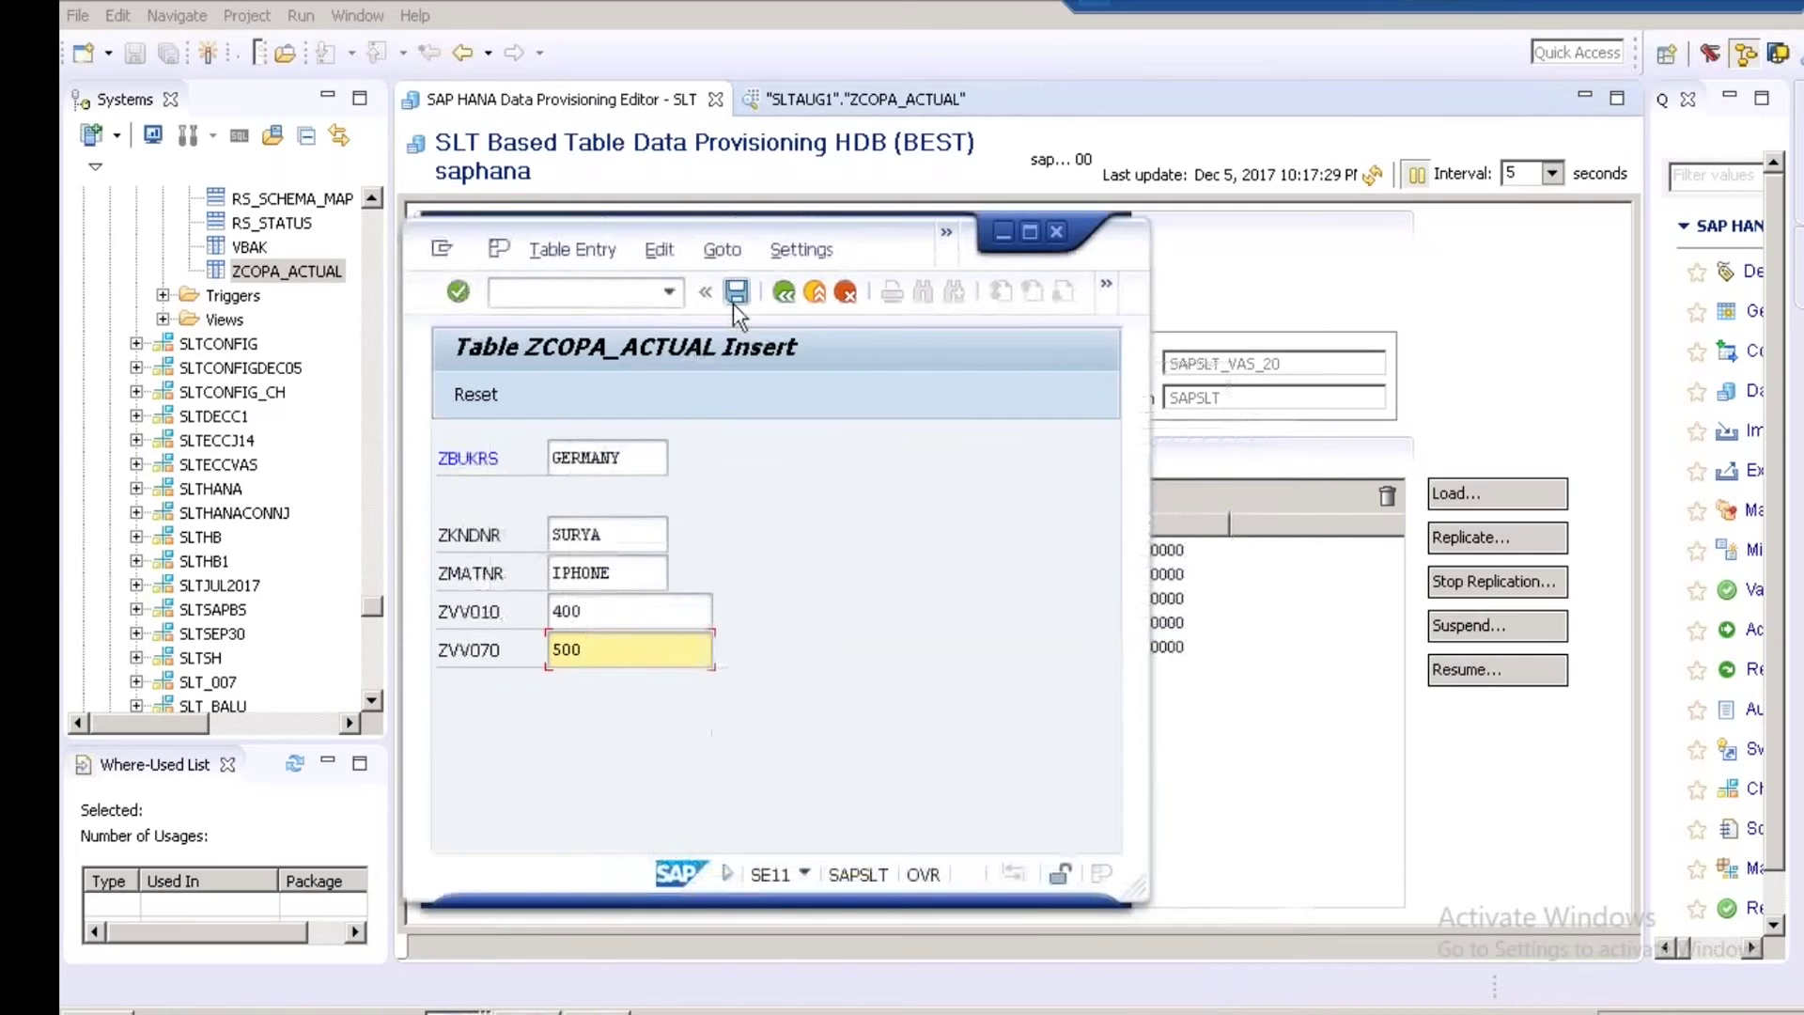
{"action": "left_click", "coordinate": [734, 298]}
{"action": "left_click", "coordinate": [781, 297]}
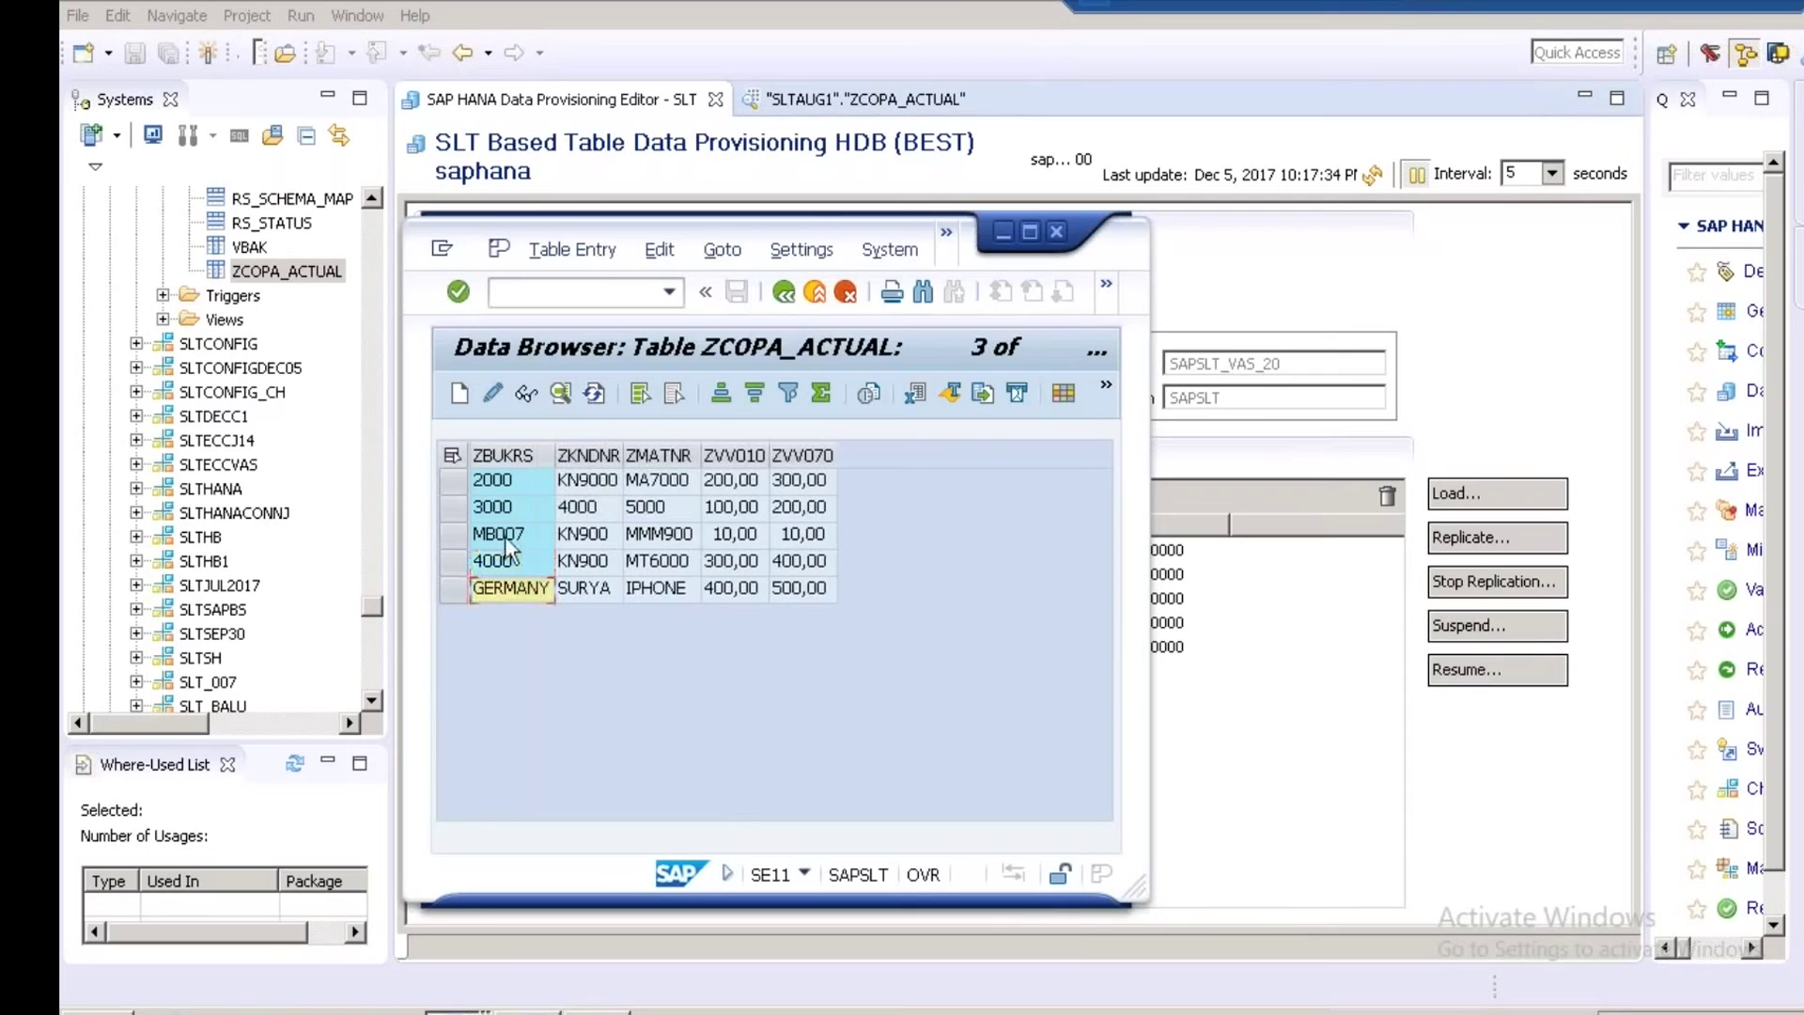
{"action": "left_click", "coordinate": [531, 590]}
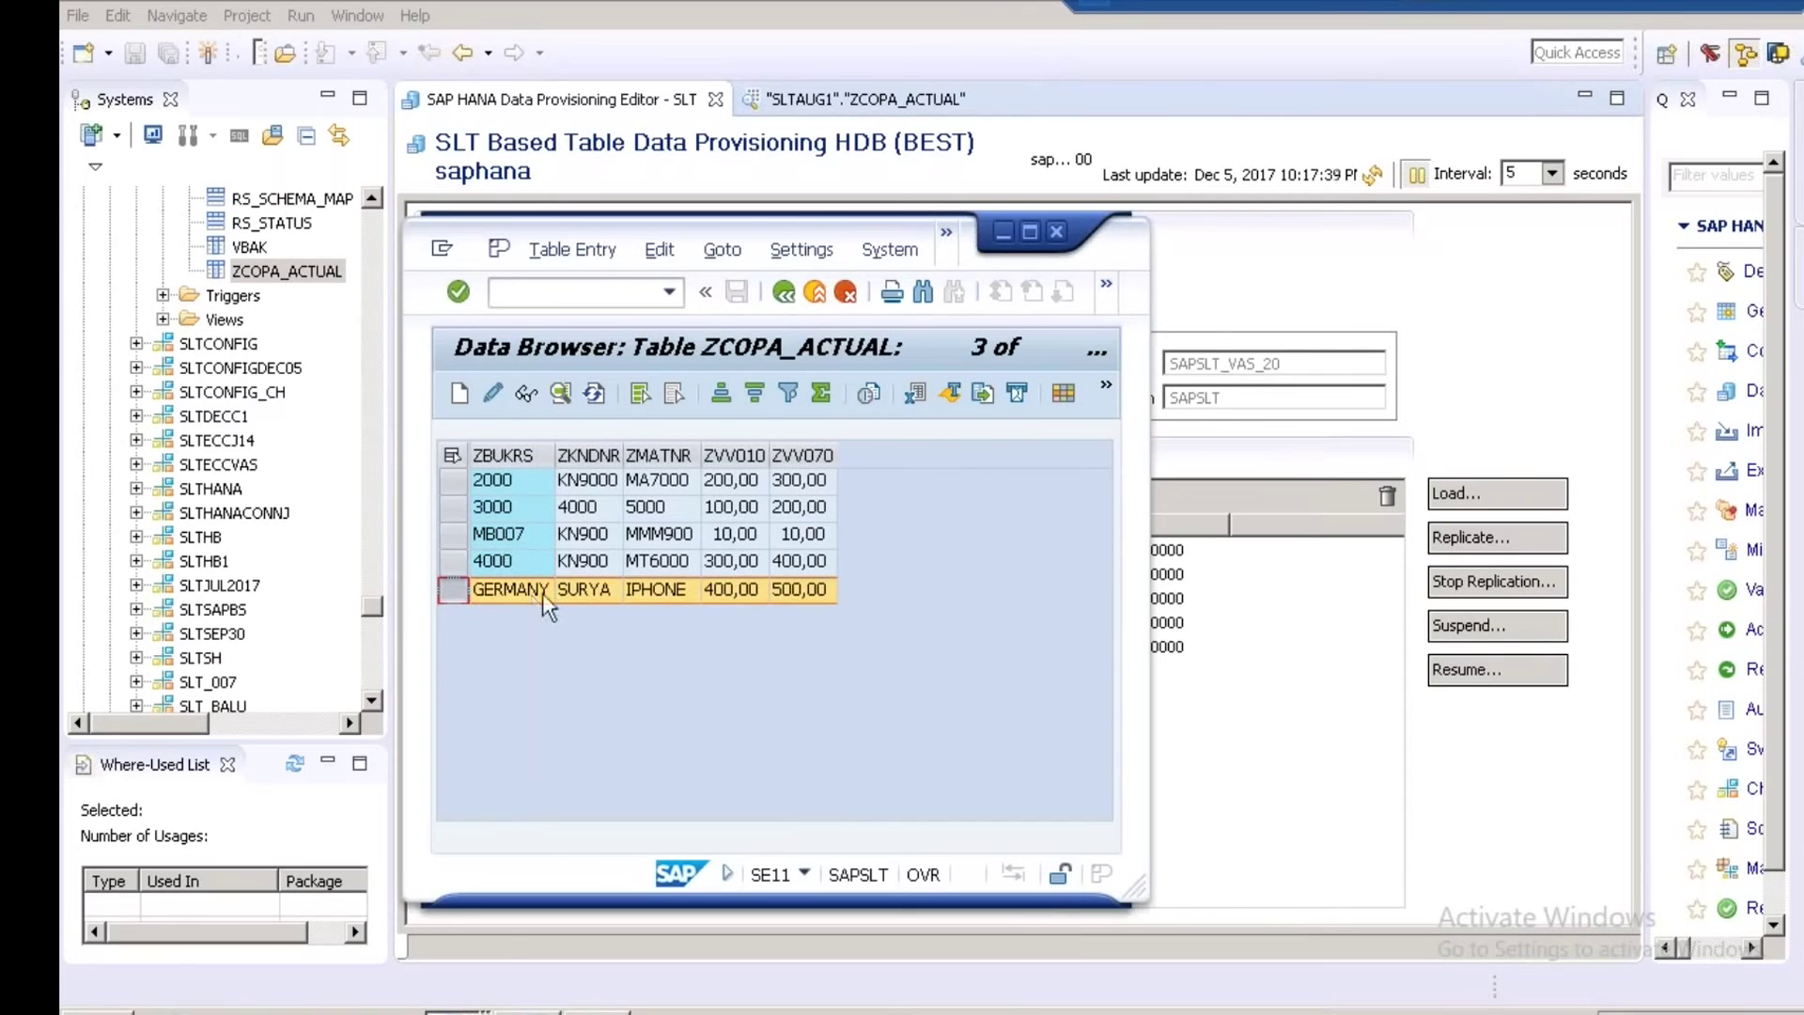
Back in SAP HANA Studio, check the suspended ZCOPA_ACTUAL entry and refresh the table's data preview in SLTAUG1.
{"action": "left_click", "coordinate": [1006, 236]}
{"action": "left_click", "coordinate": [726, 650]}
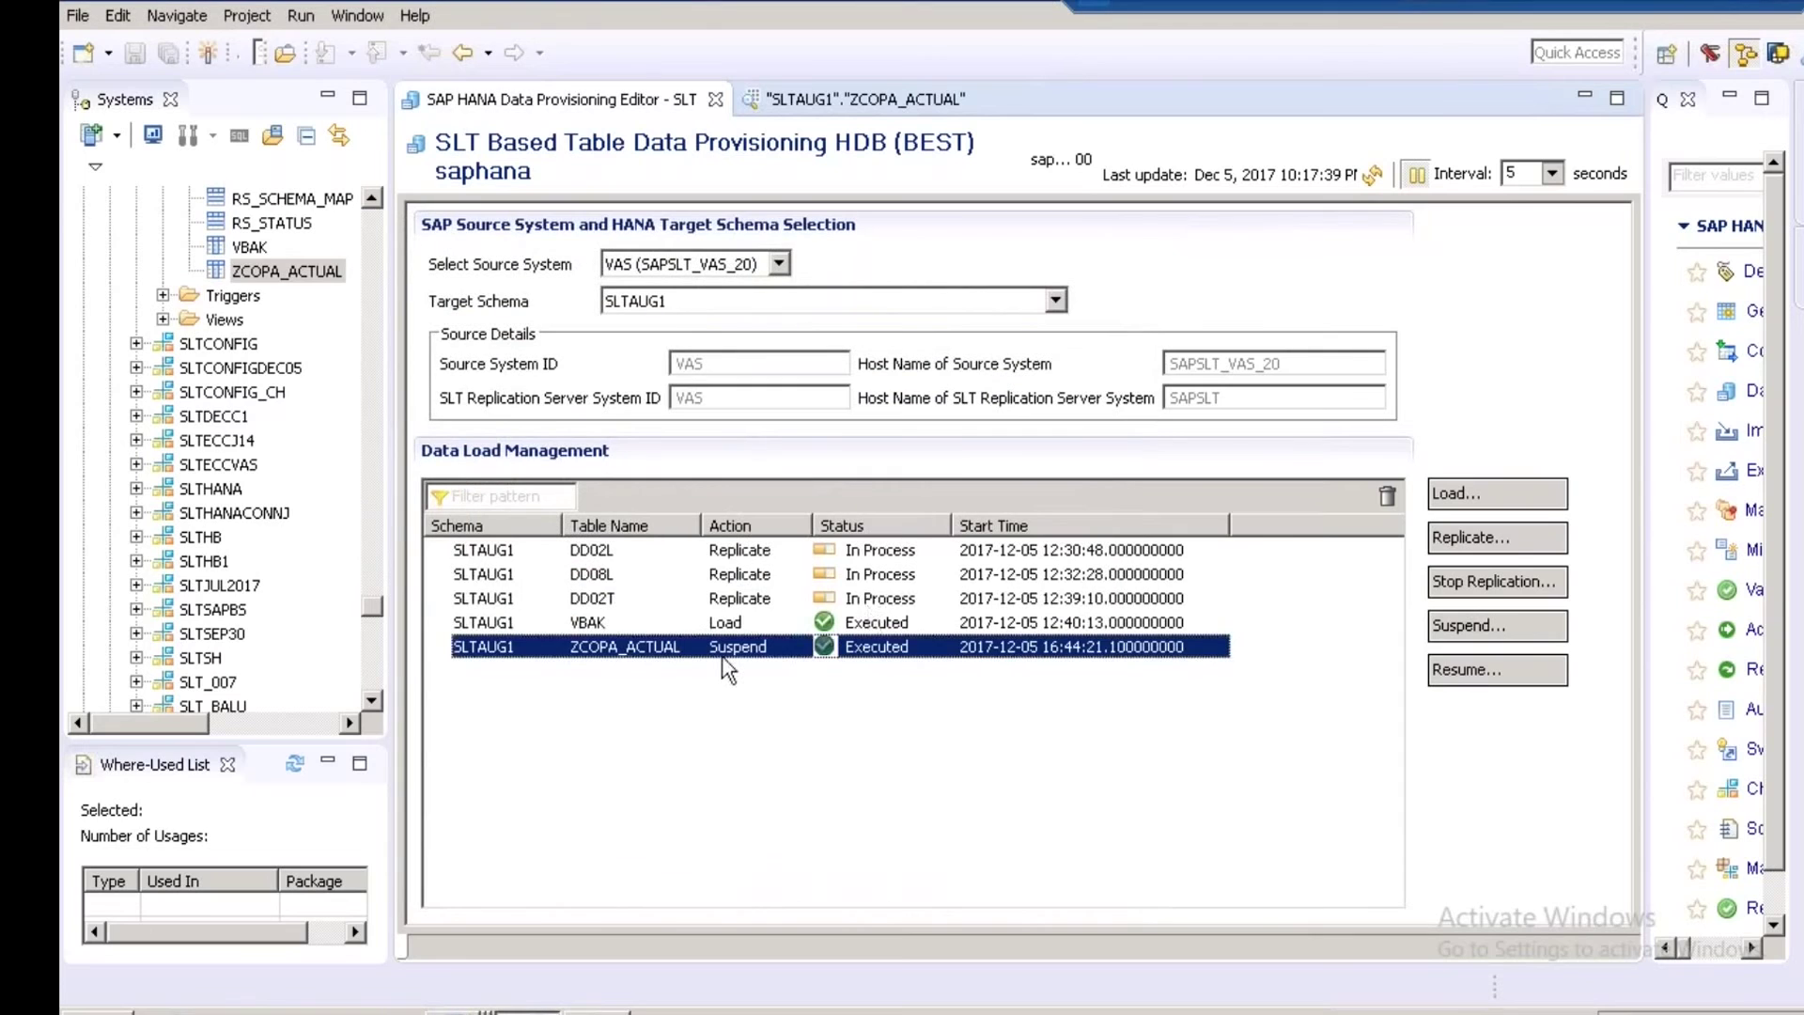
{"action": "left_click", "coordinate": [871, 645]}
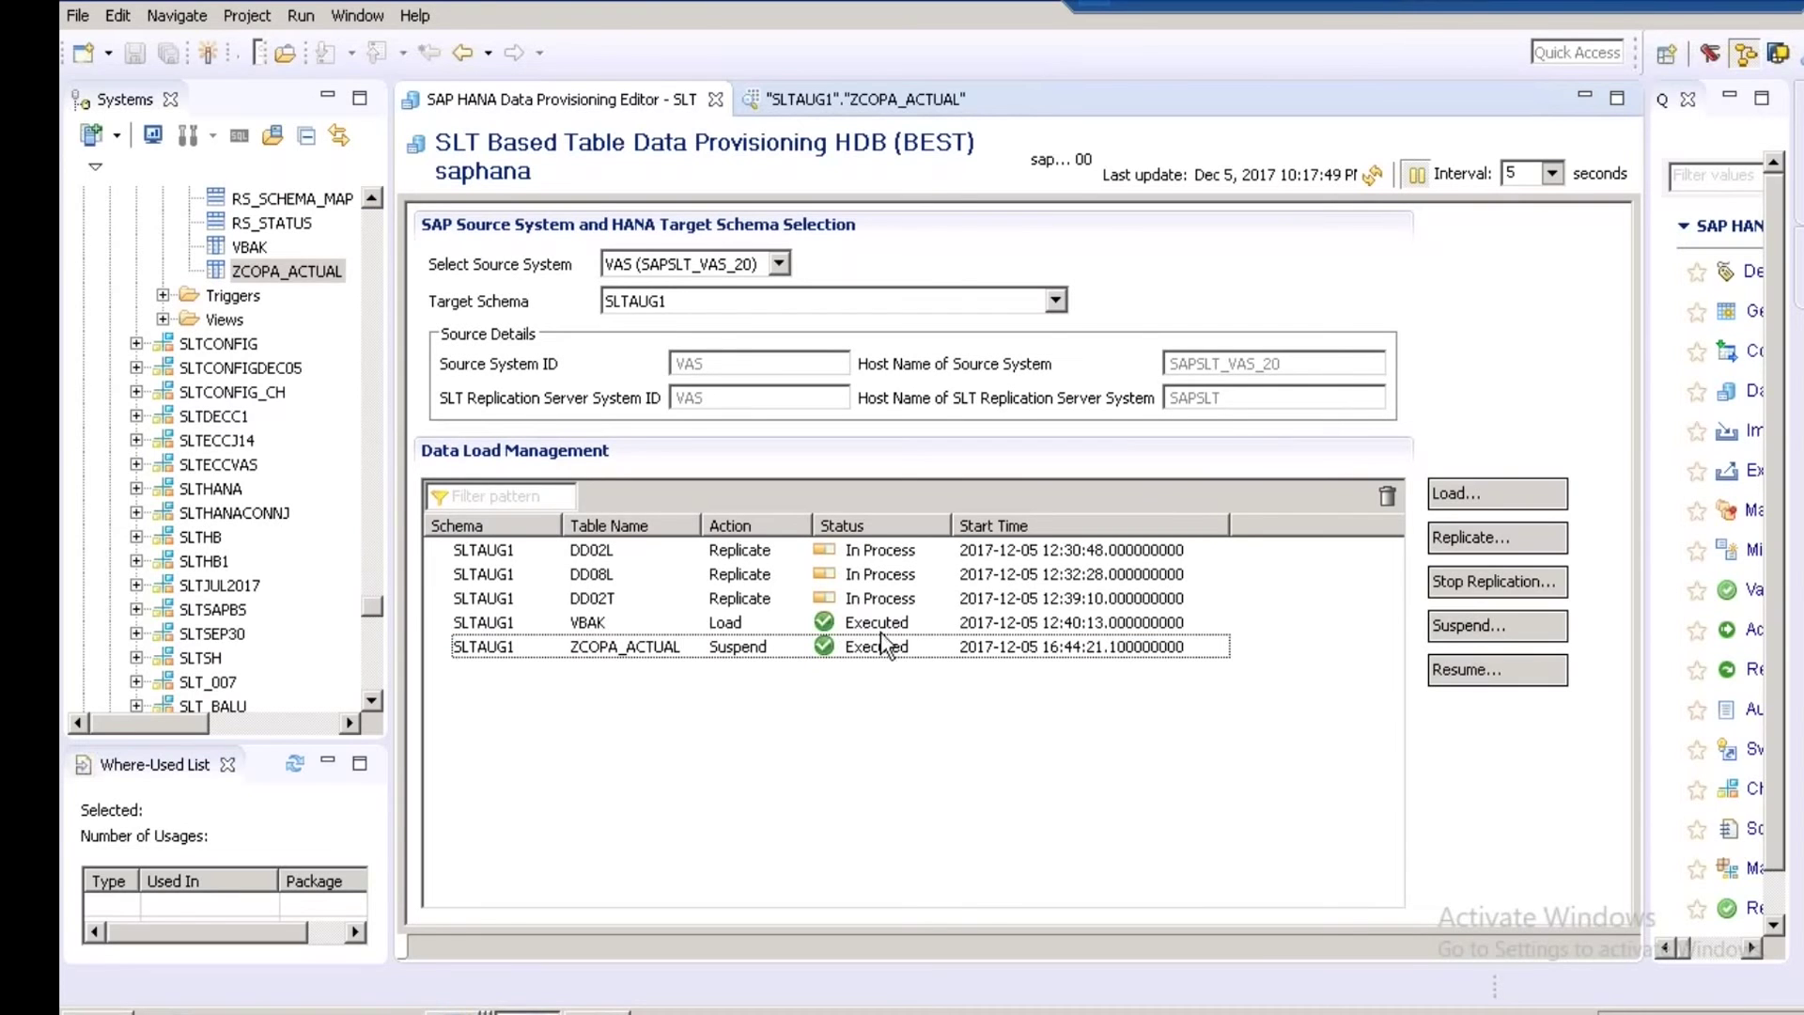
{"action": "left_click", "coordinate": [837, 103]}
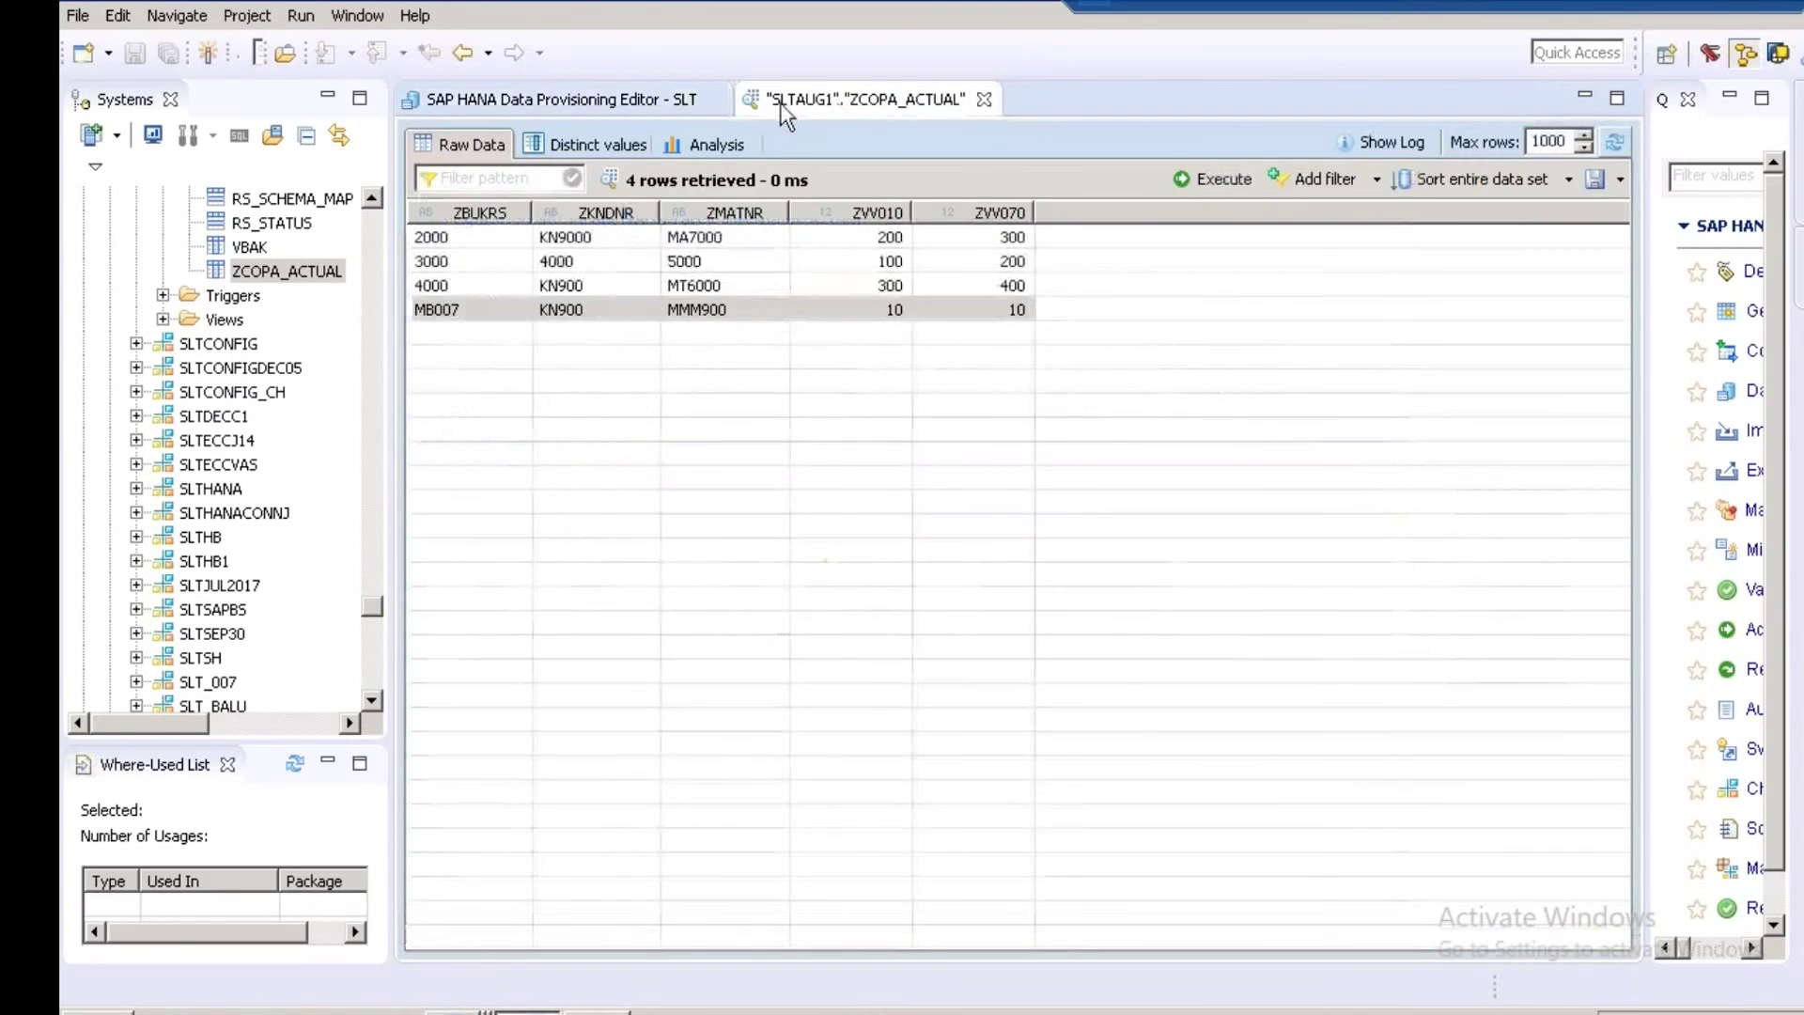
{"action": "left_click", "coordinate": [1620, 142]}
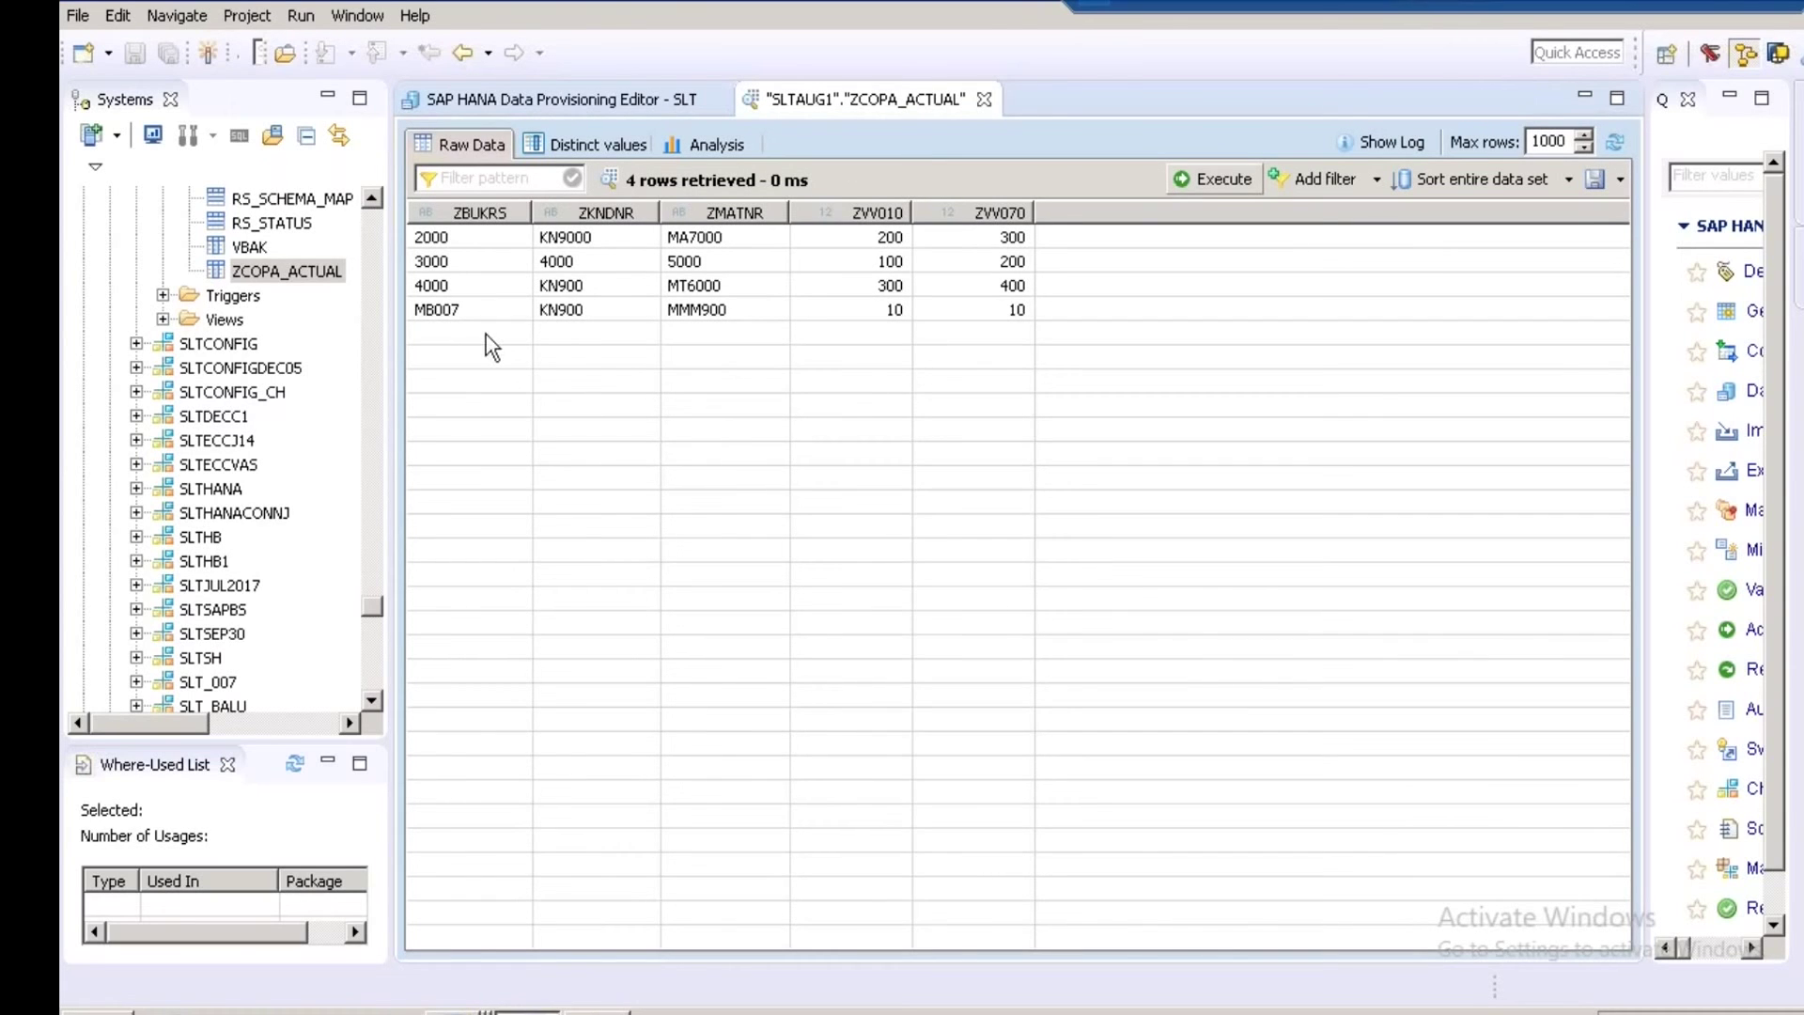
Check the ZCOPA_ACTUAL entry in the SLT data load management list, then return to its data preview in SLTAUG1.
{"action": "left_click", "coordinate": [555, 98]}
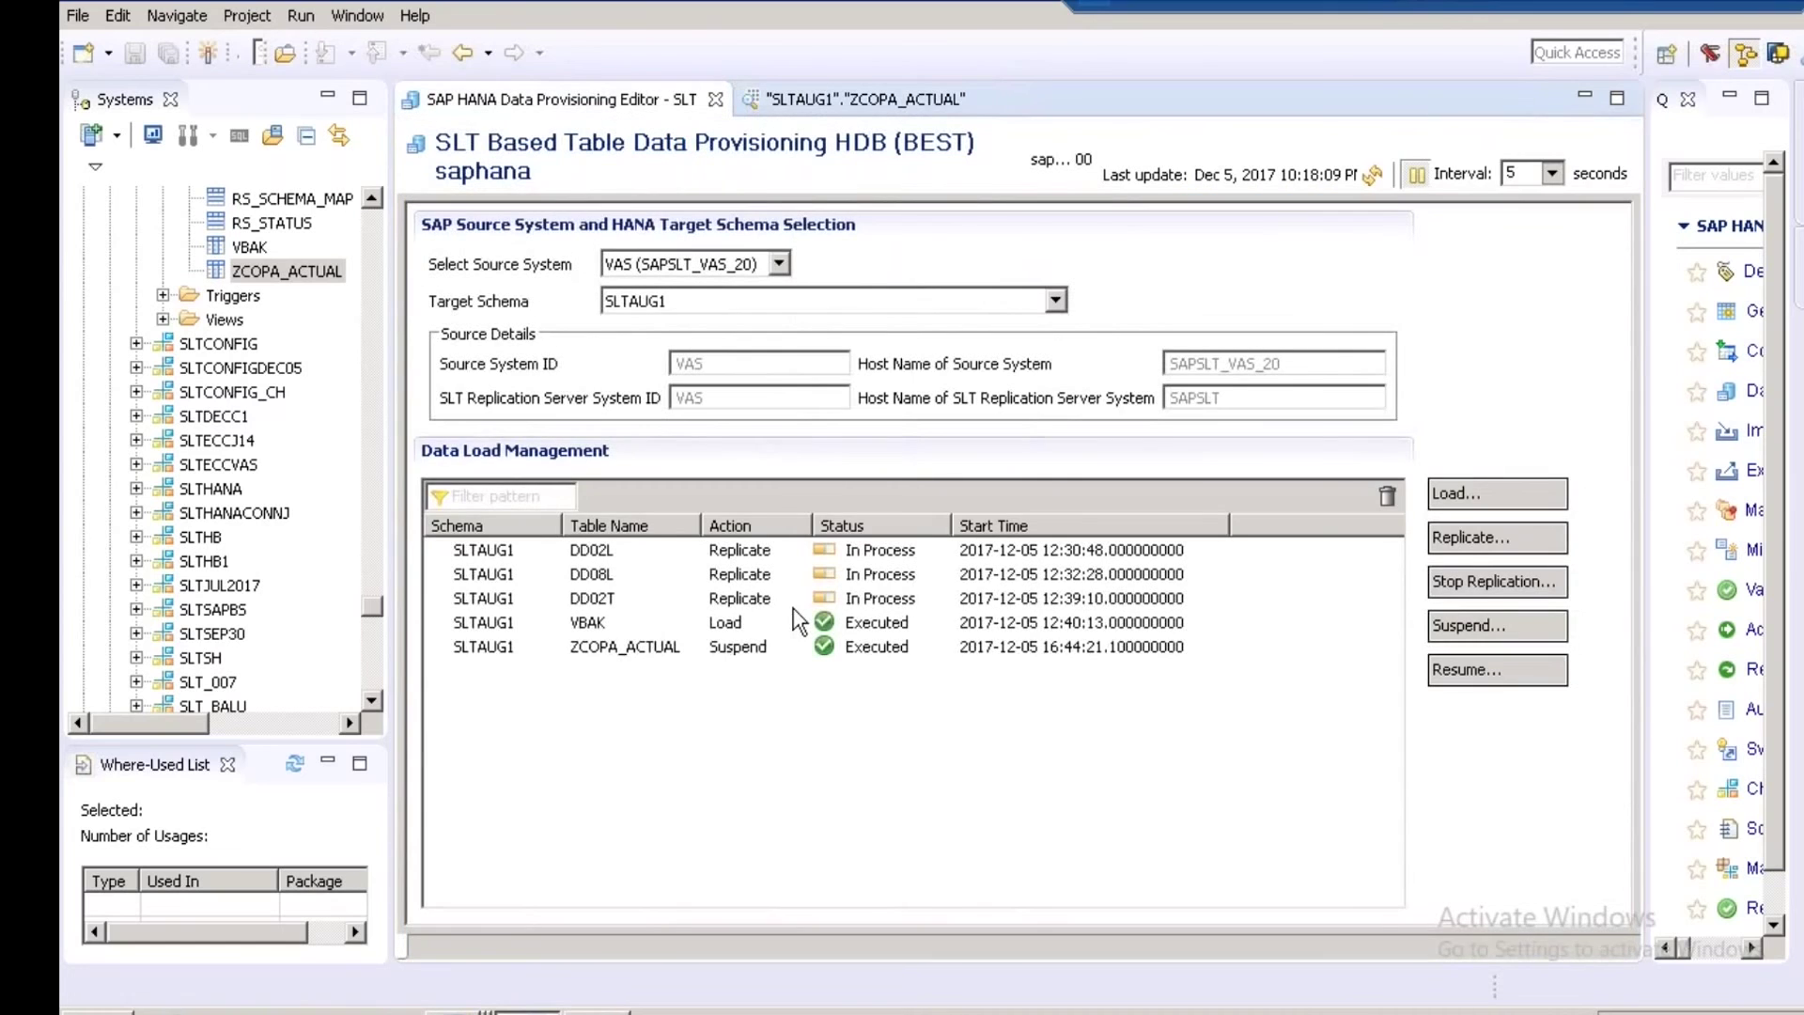
{"action": "left_click", "coordinate": [879, 648]}
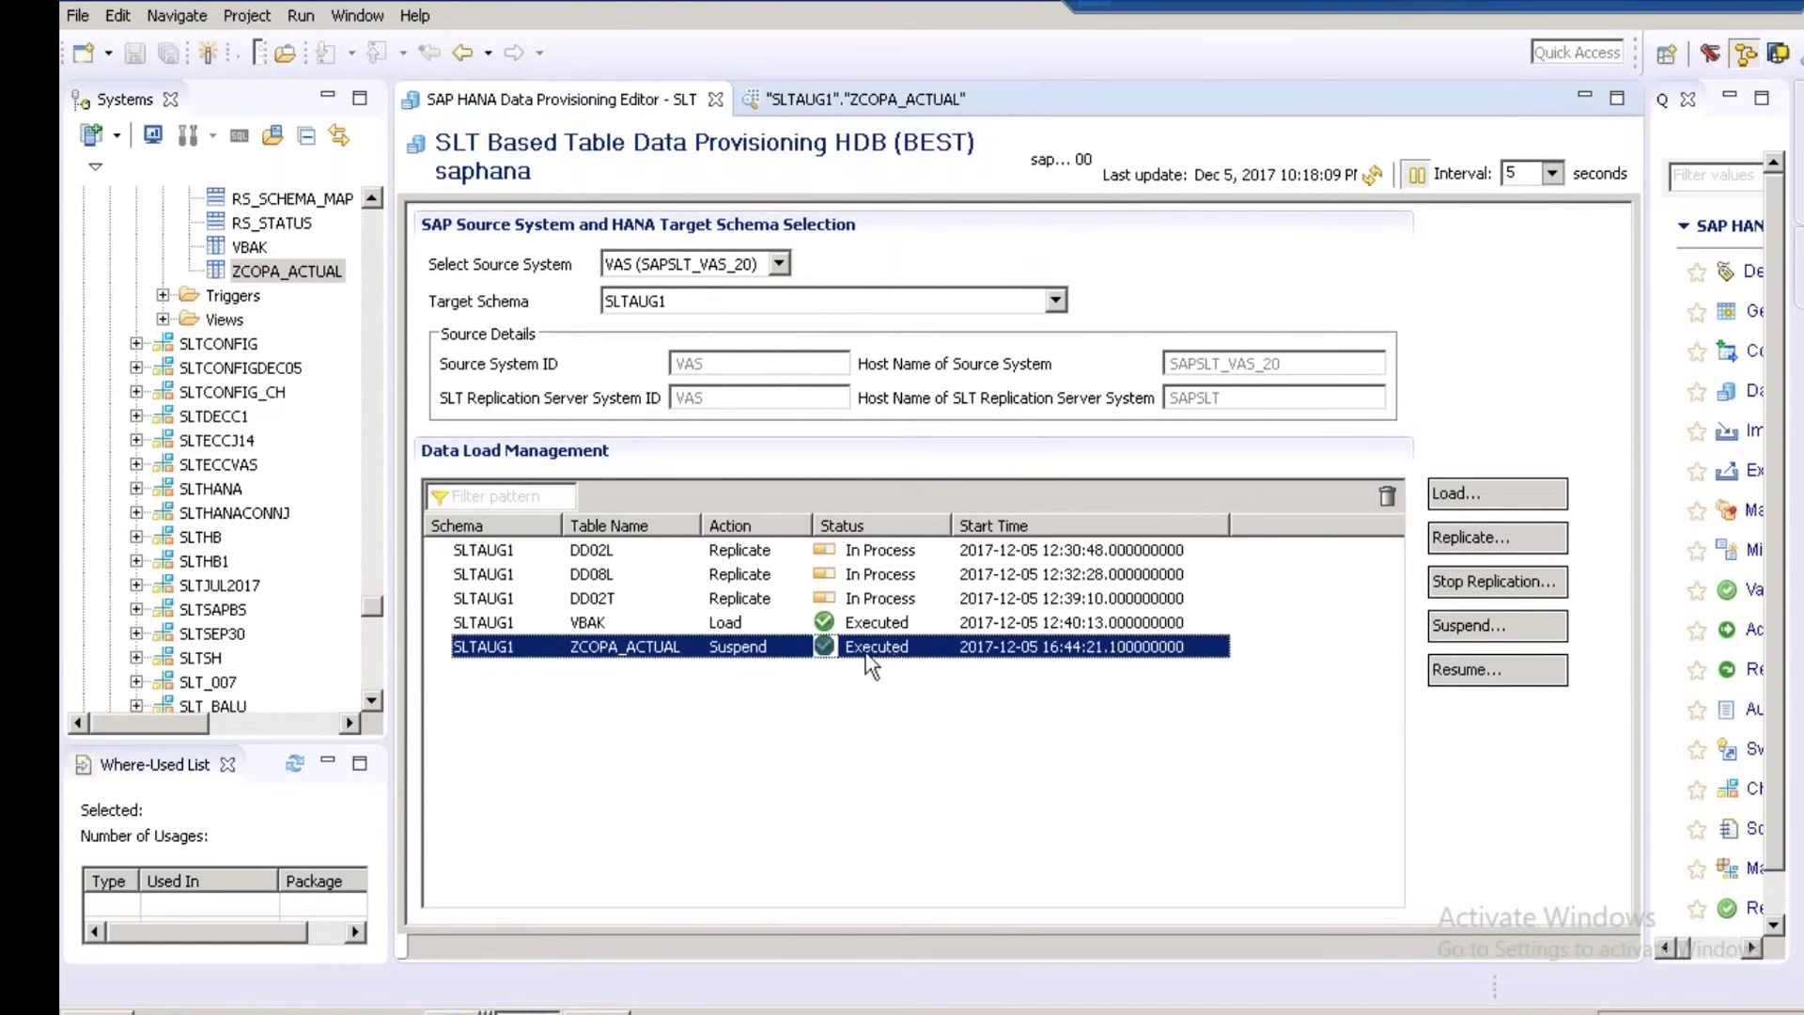
{"action": "left_click", "coordinate": [789, 652]}
{"action": "left_click", "coordinate": [821, 98]}
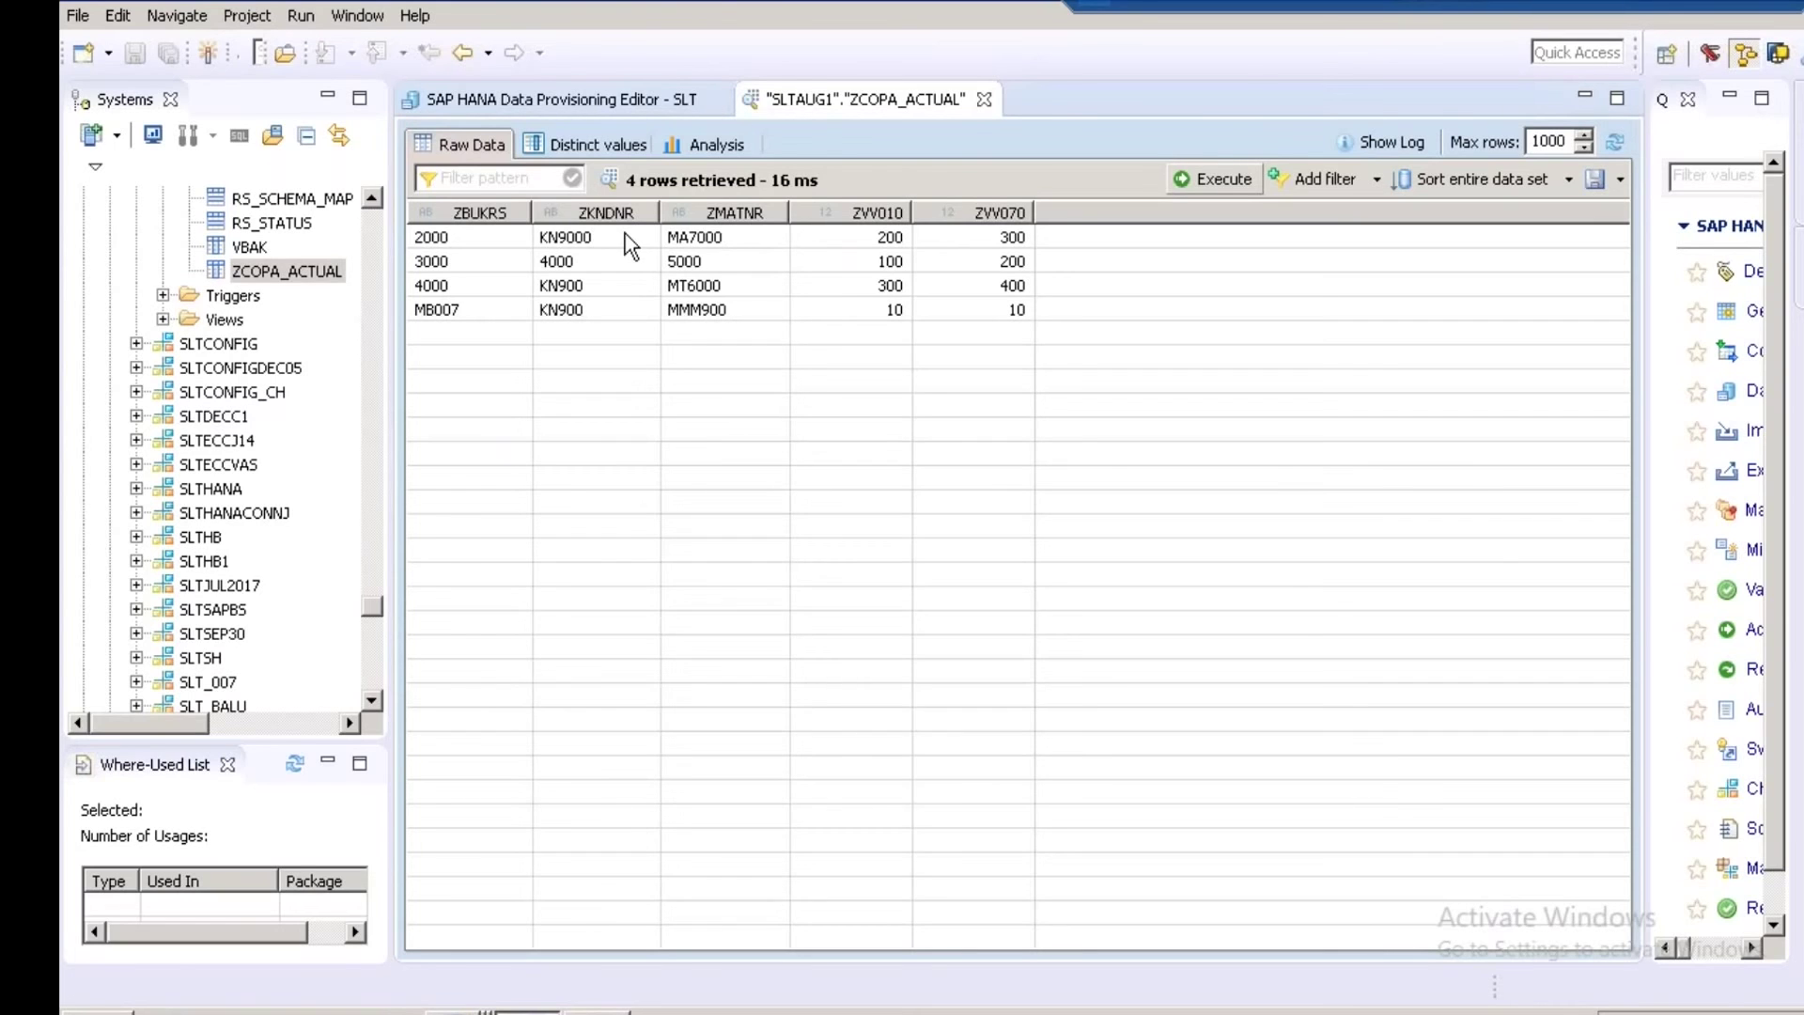
Switch to the SAP data browser for logging table /1CADMC/00000528 and select the ZBUKRS cell of the GERMANY entry.
{"action": "key", "text": "alt+Tab"}
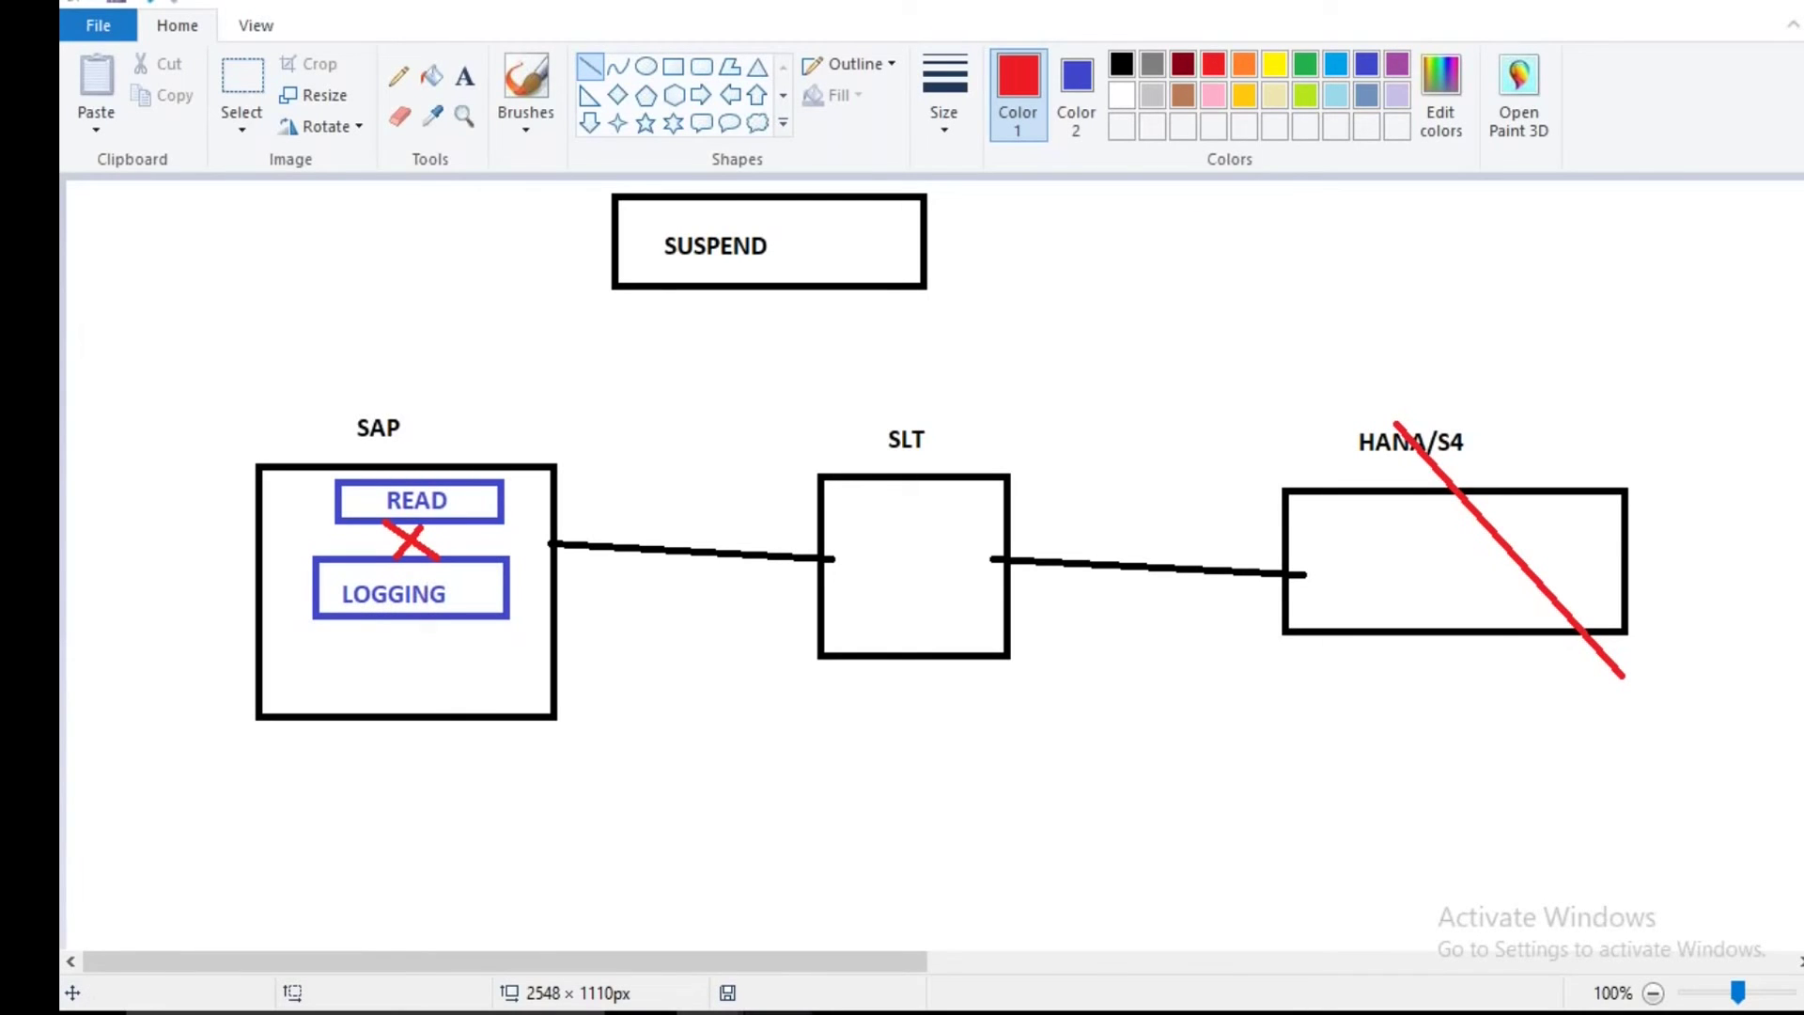
{"action": "key", "text": "alt+Tab"}
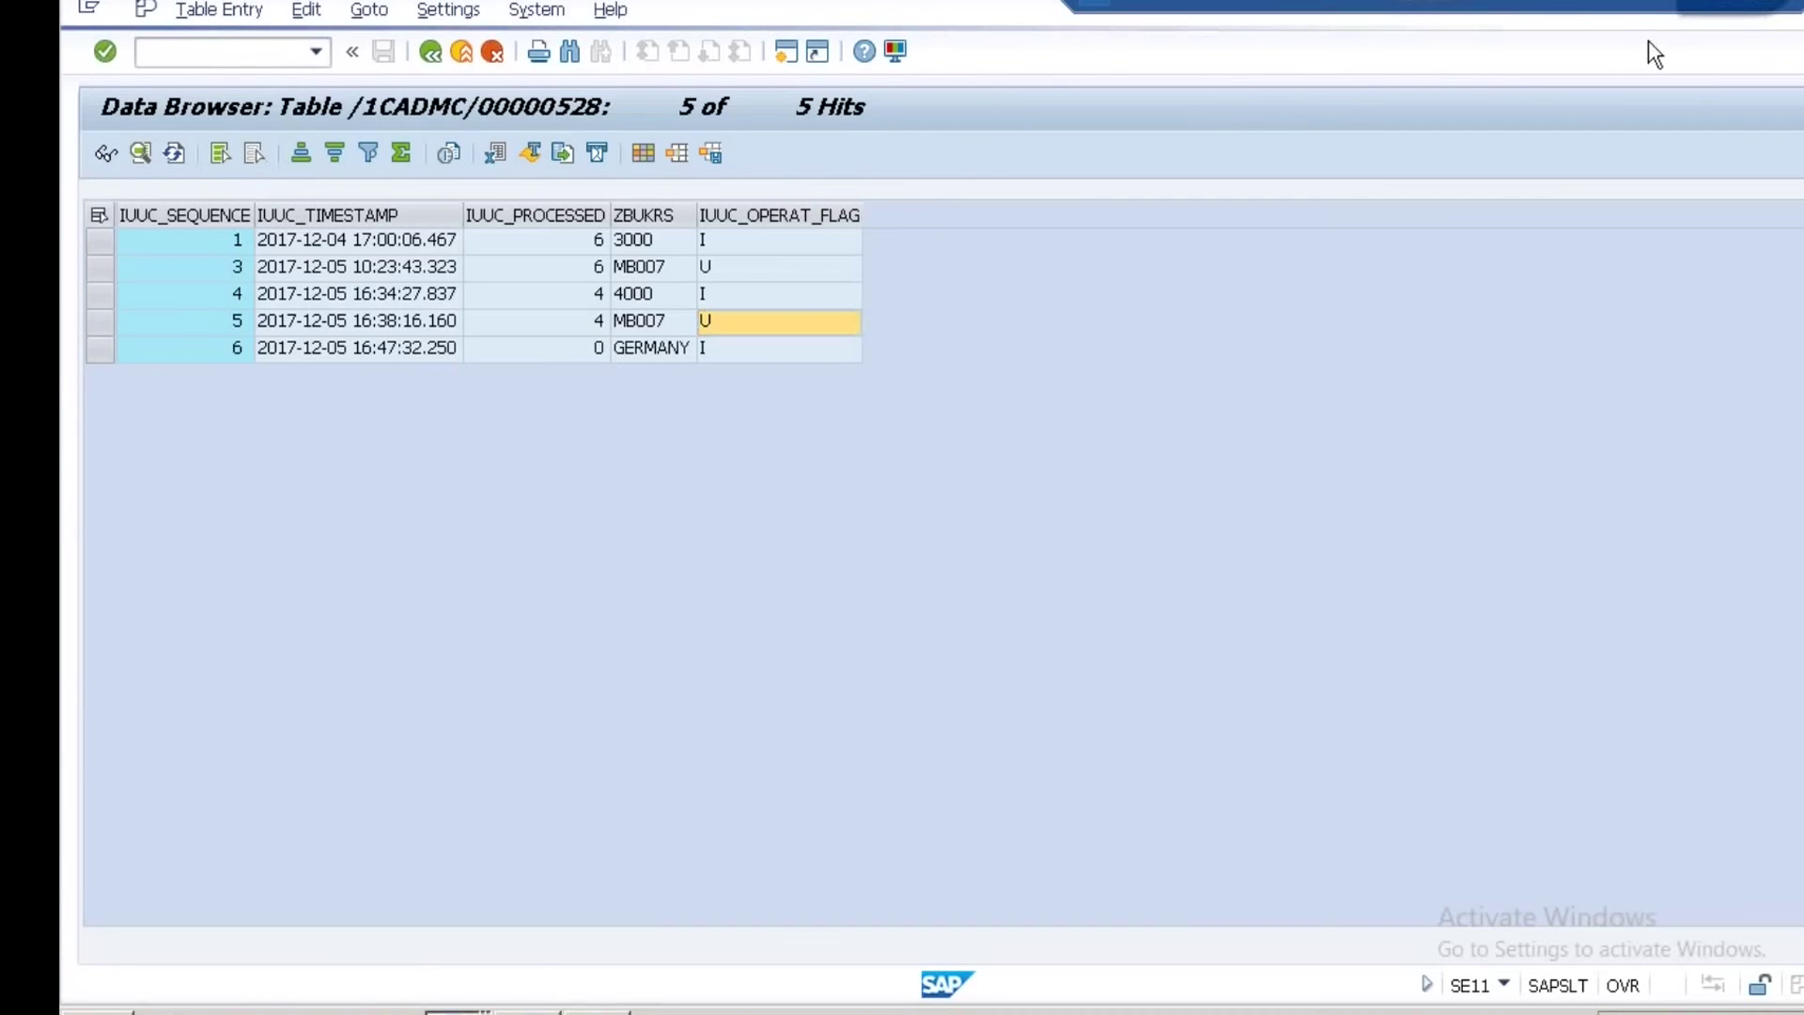
{"action": "left_click", "coordinate": [1728, 6]}
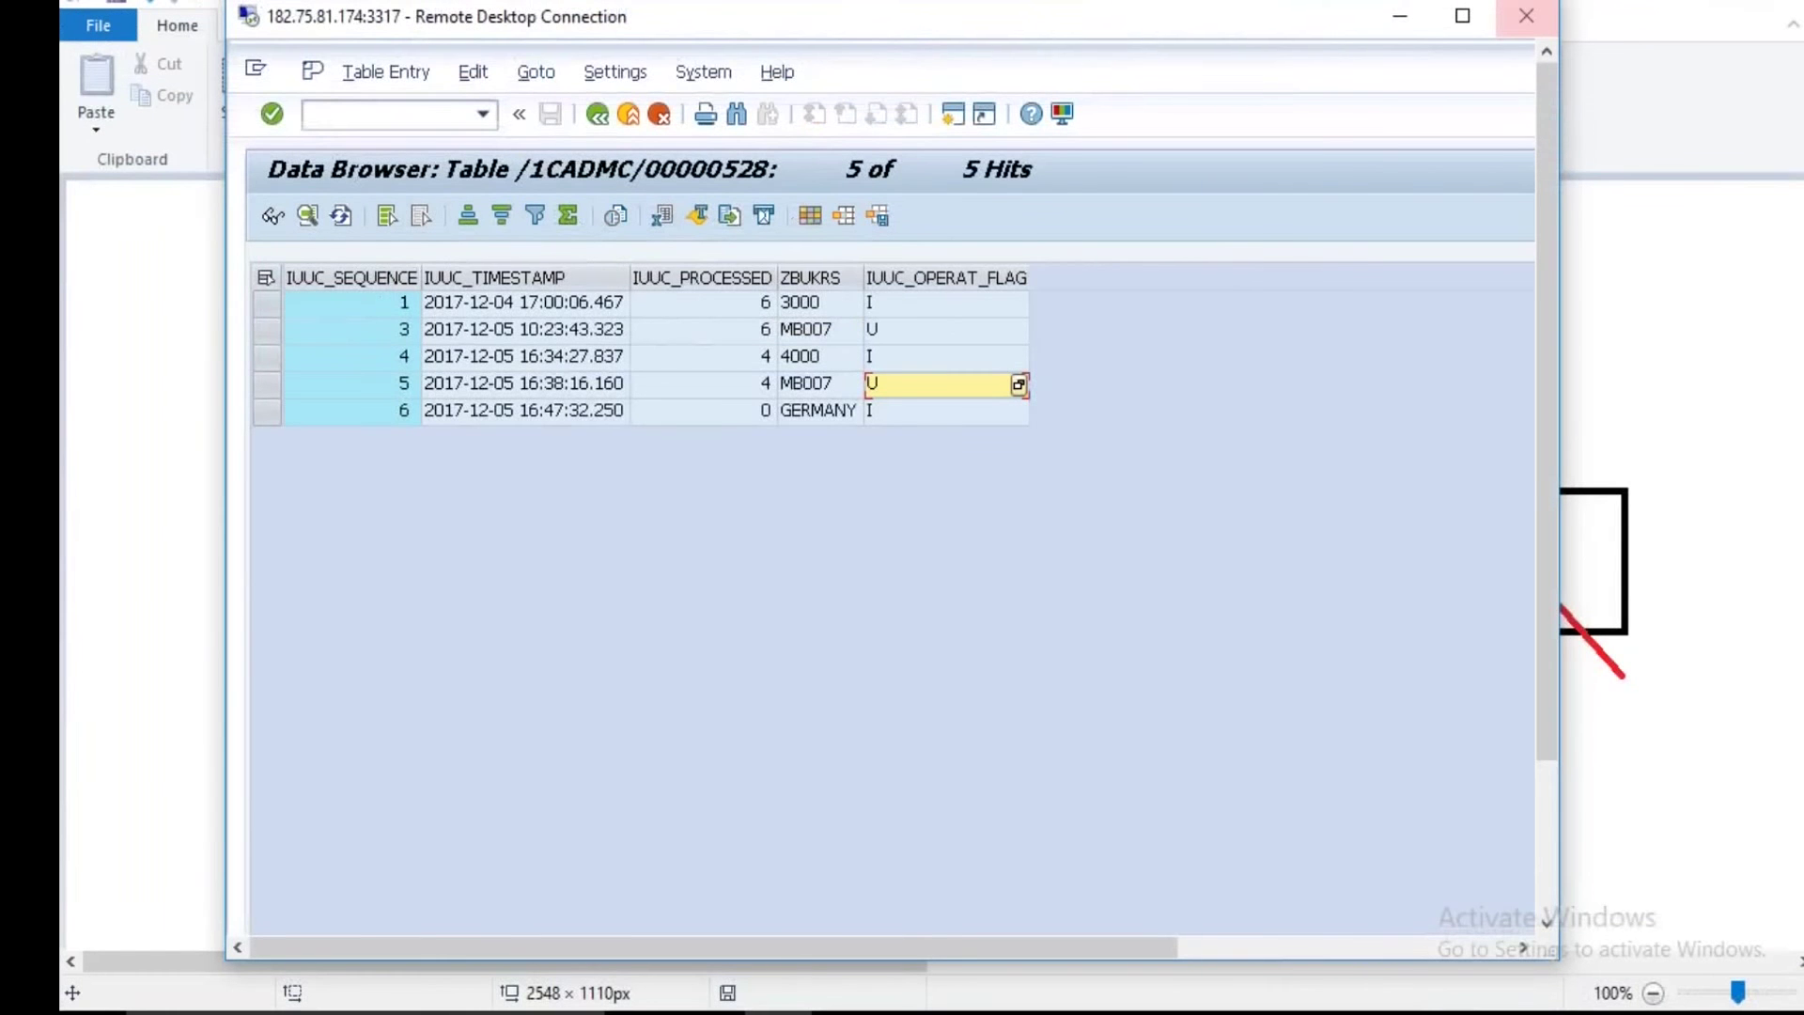
{"action": "key", "text": "ctrl+alt+Break"}
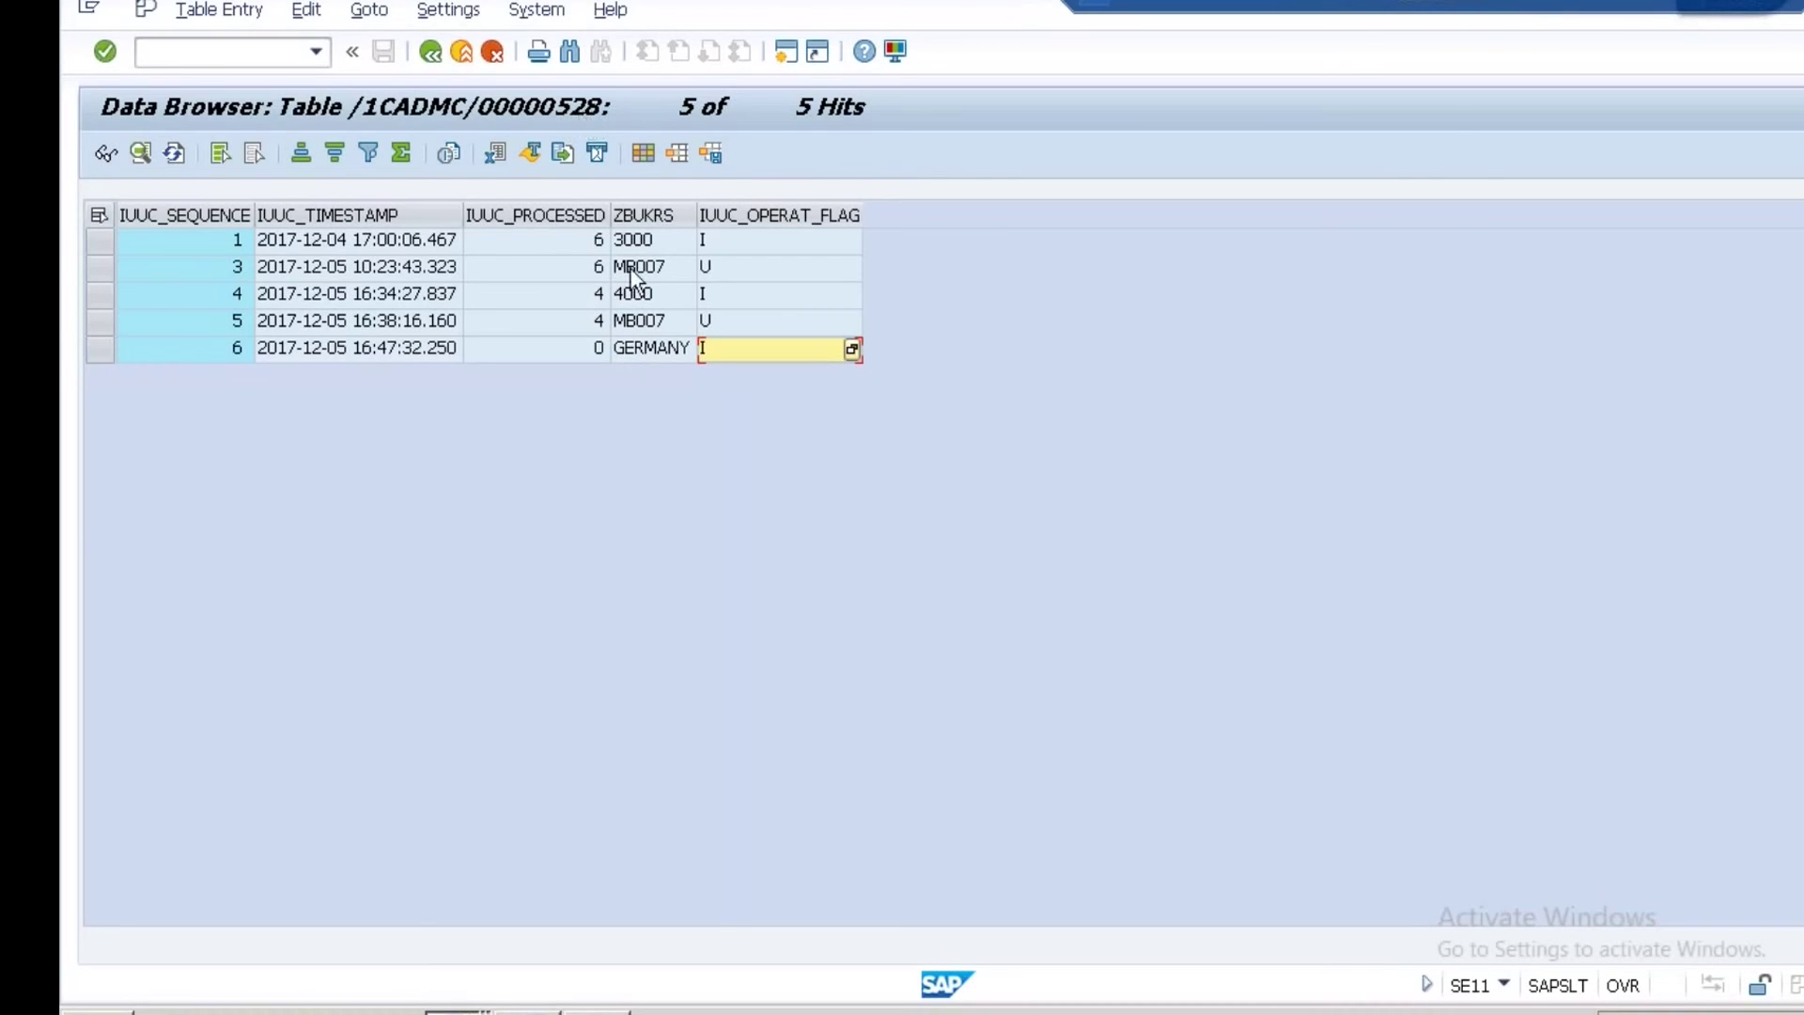
{"action": "left_click", "coordinate": [650, 353]}
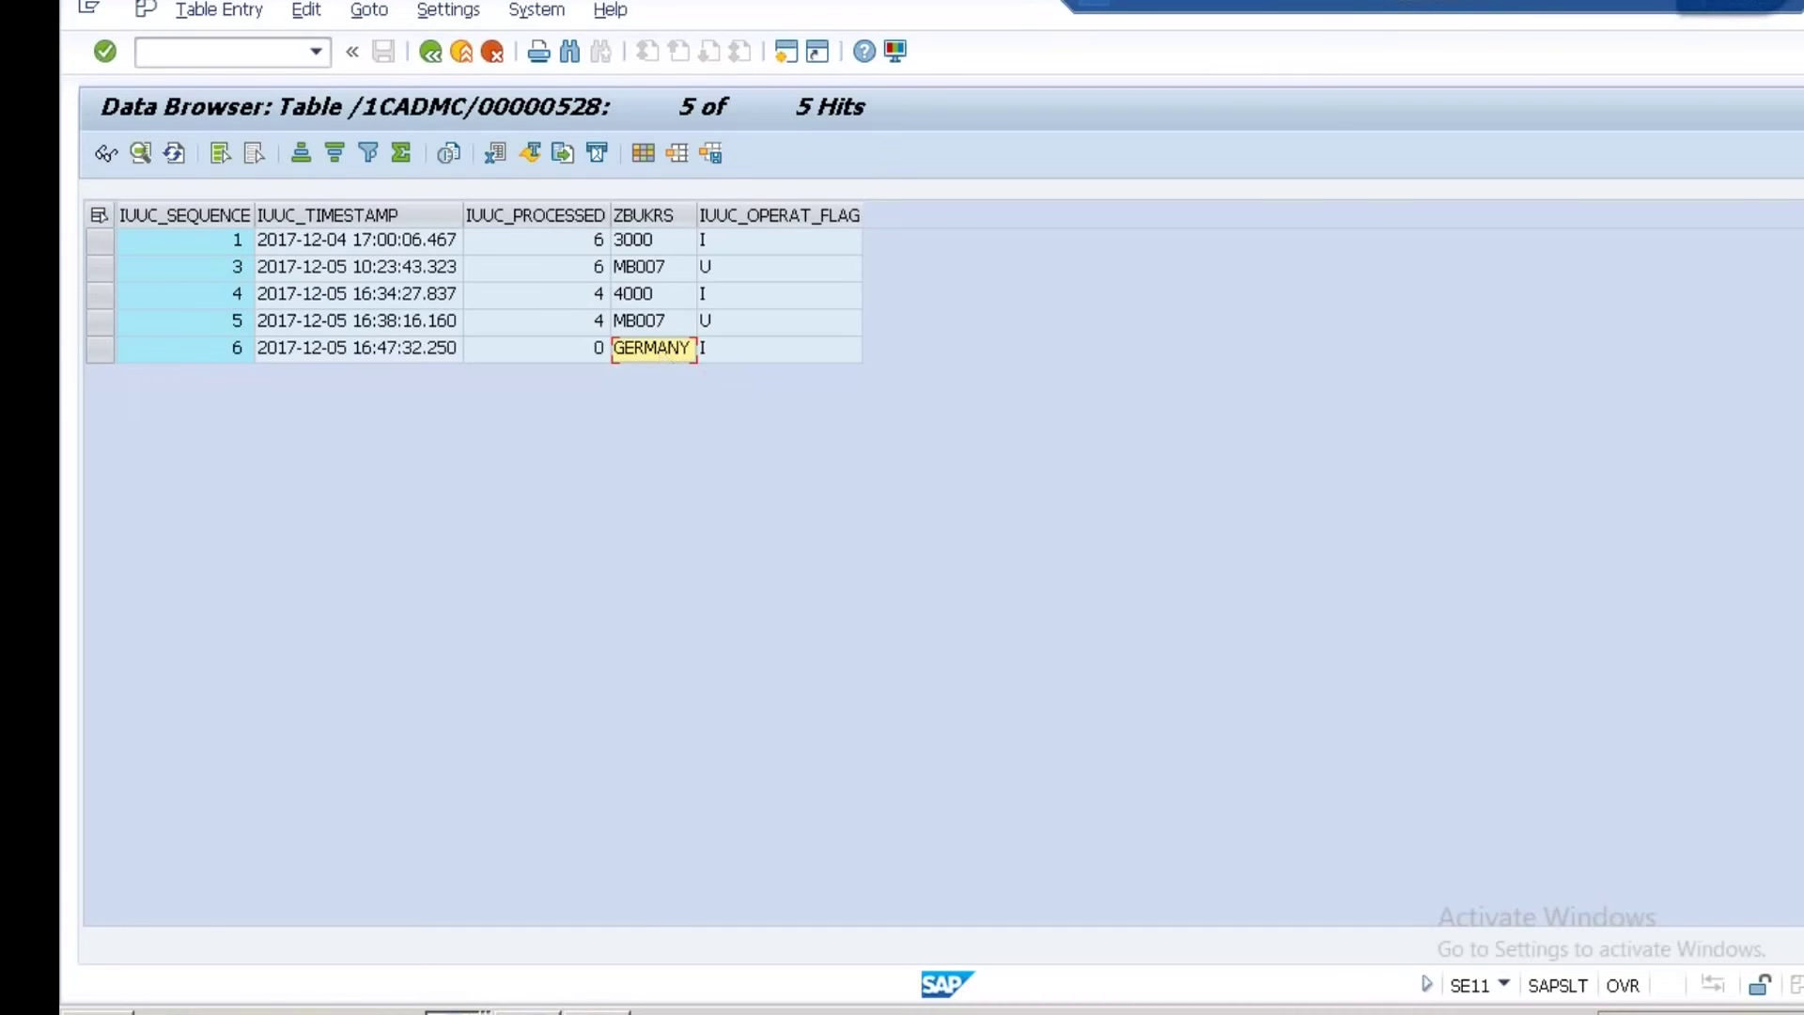
In SAP HANA Studio's SLT data provisioning editor, resume replication for table ZCOPA_ACTUAL.
{"action": "key", "text": "alt+Tab"}
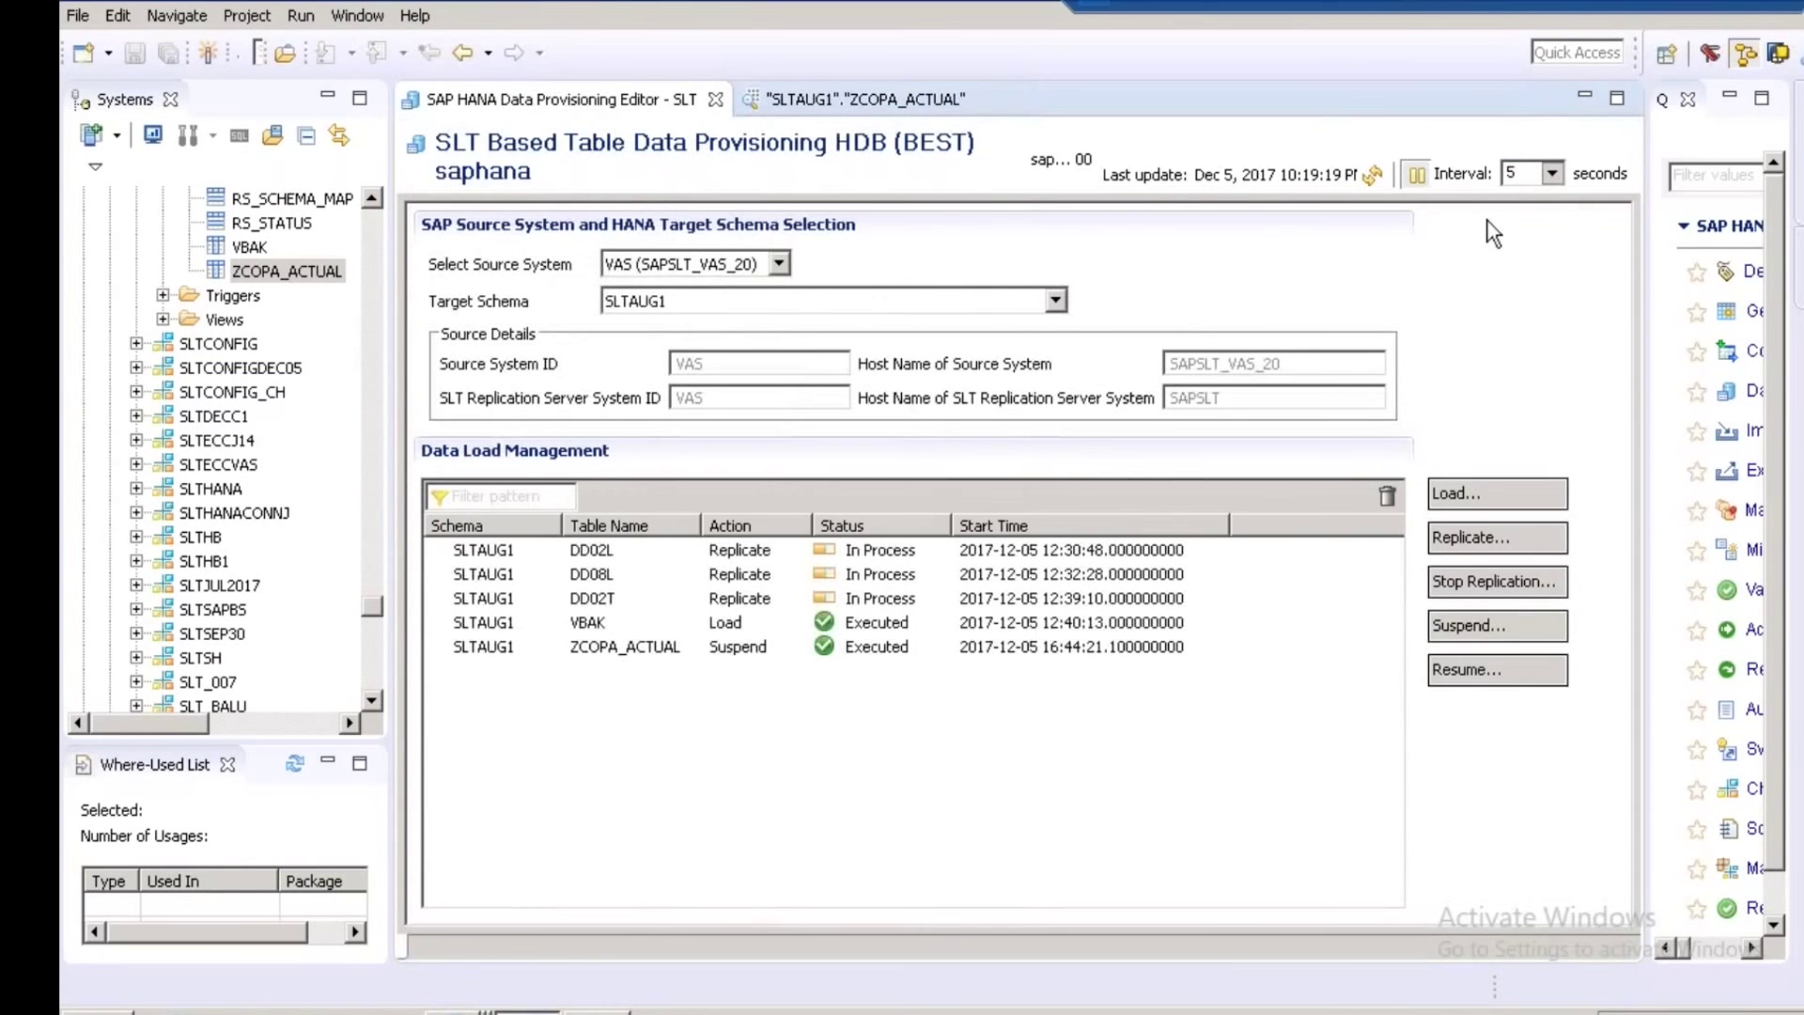
{"action": "left_click", "coordinate": [1462, 673]}
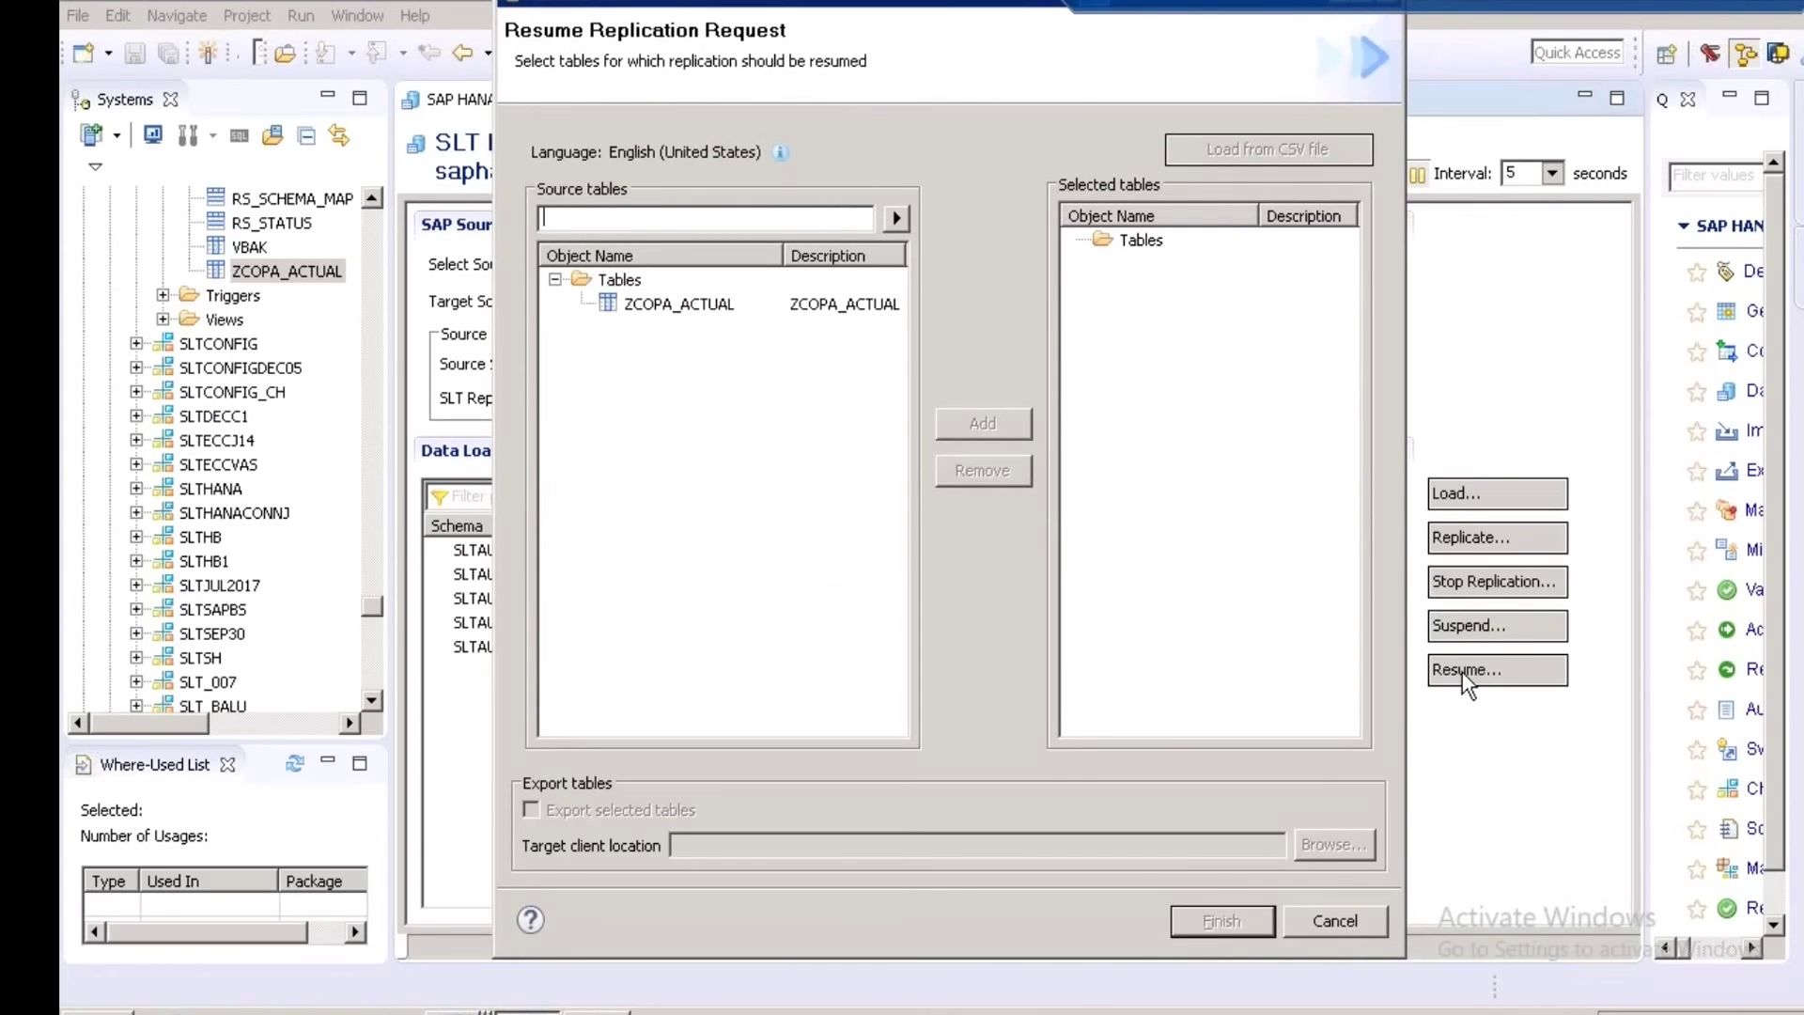
{"action": "left_click", "coordinate": [659, 306]}
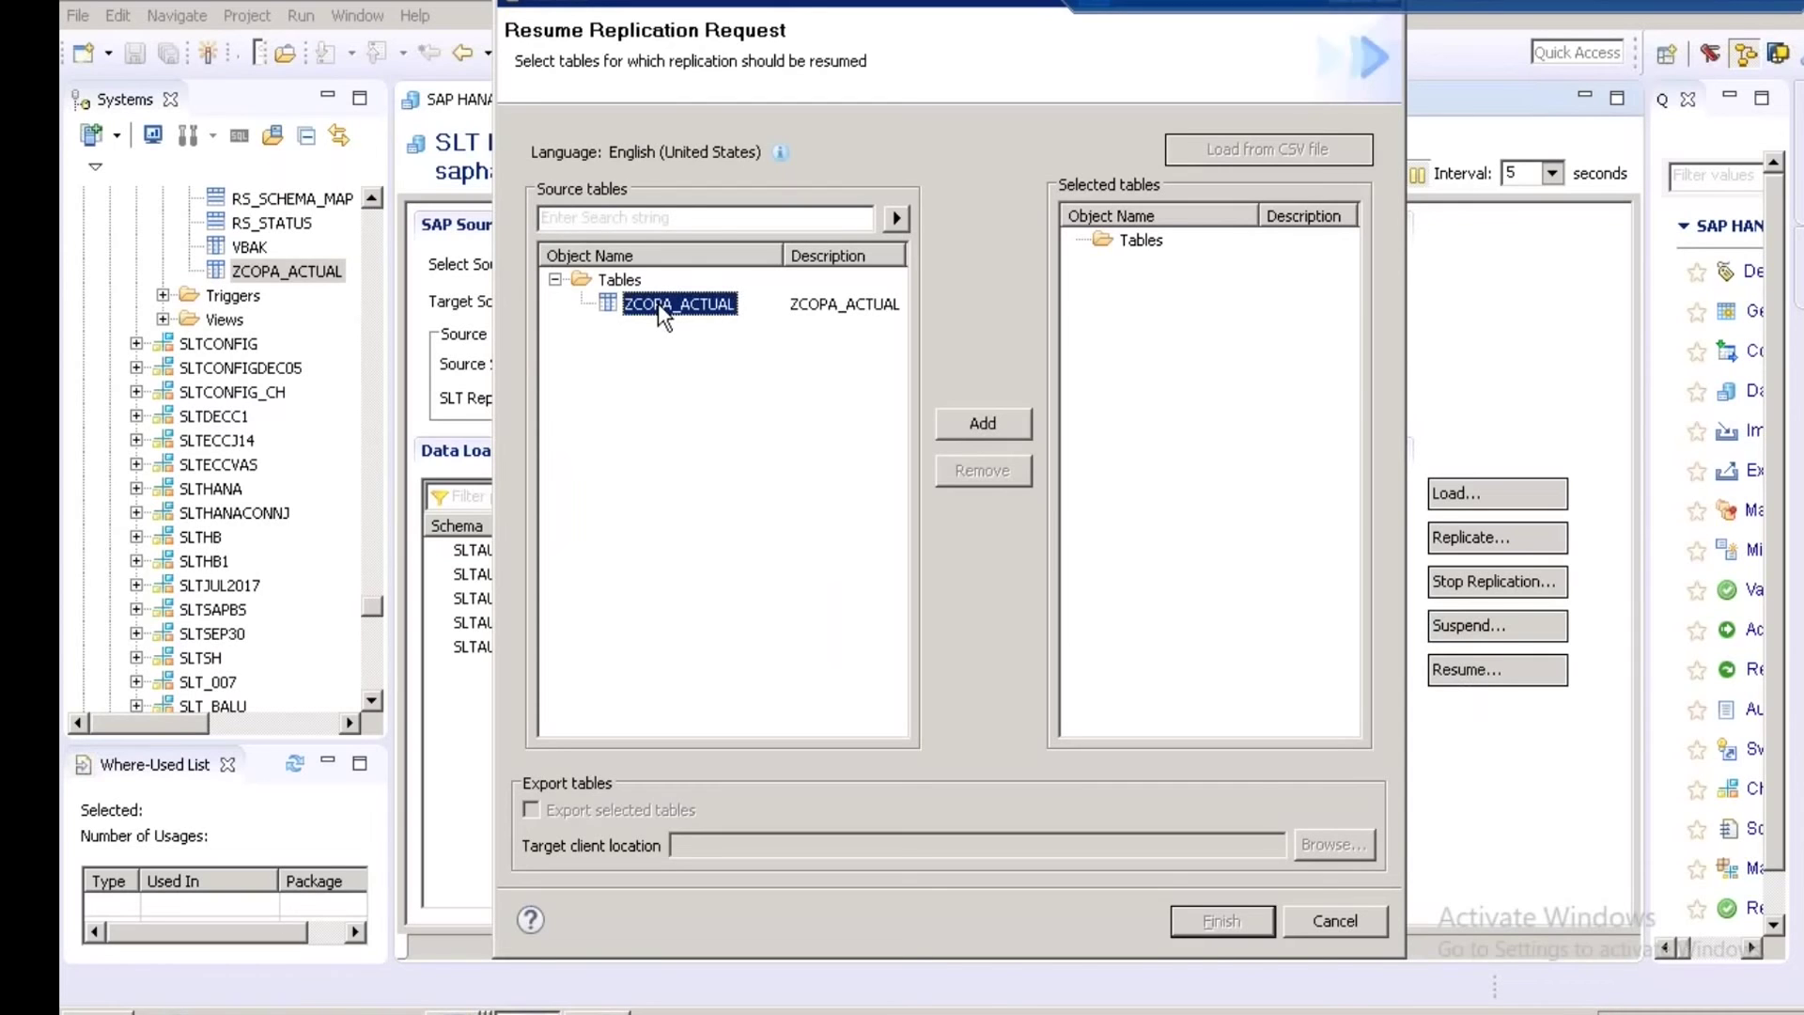
{"action": "left_click", "coordinate": [1013, 431]}
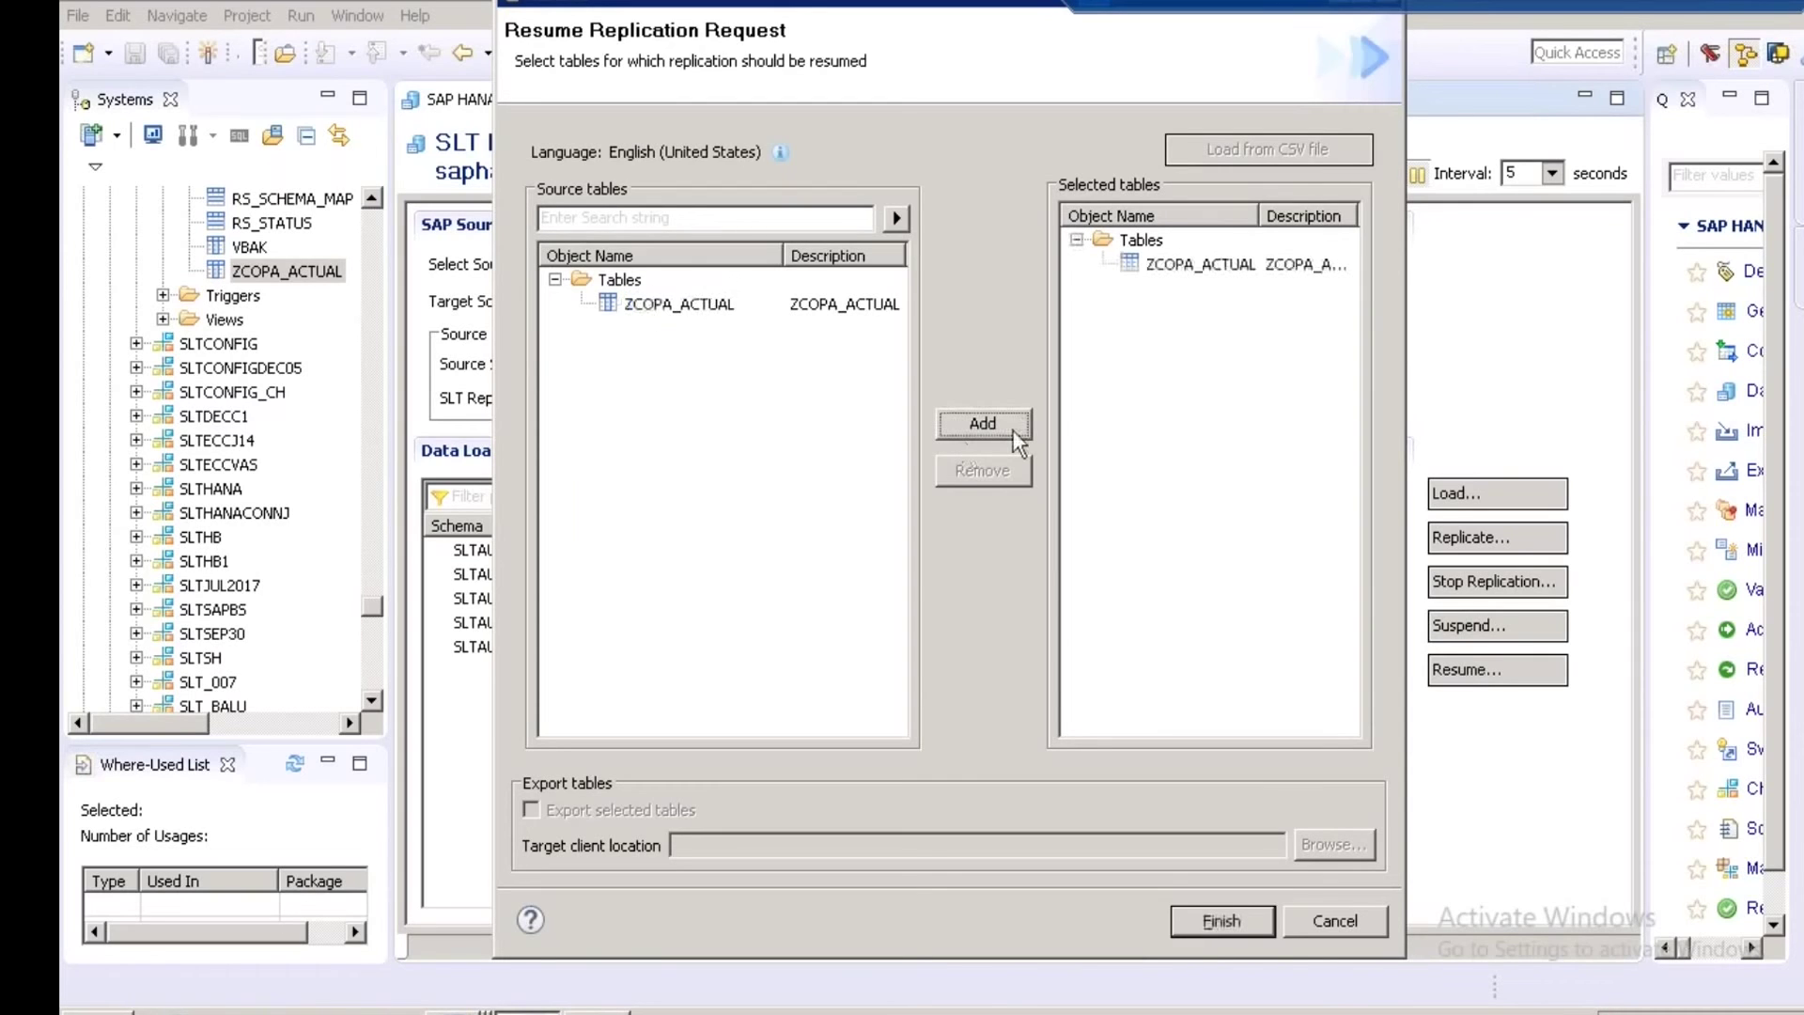
{"action": "left_click", "coordinate": [1144, 263]}
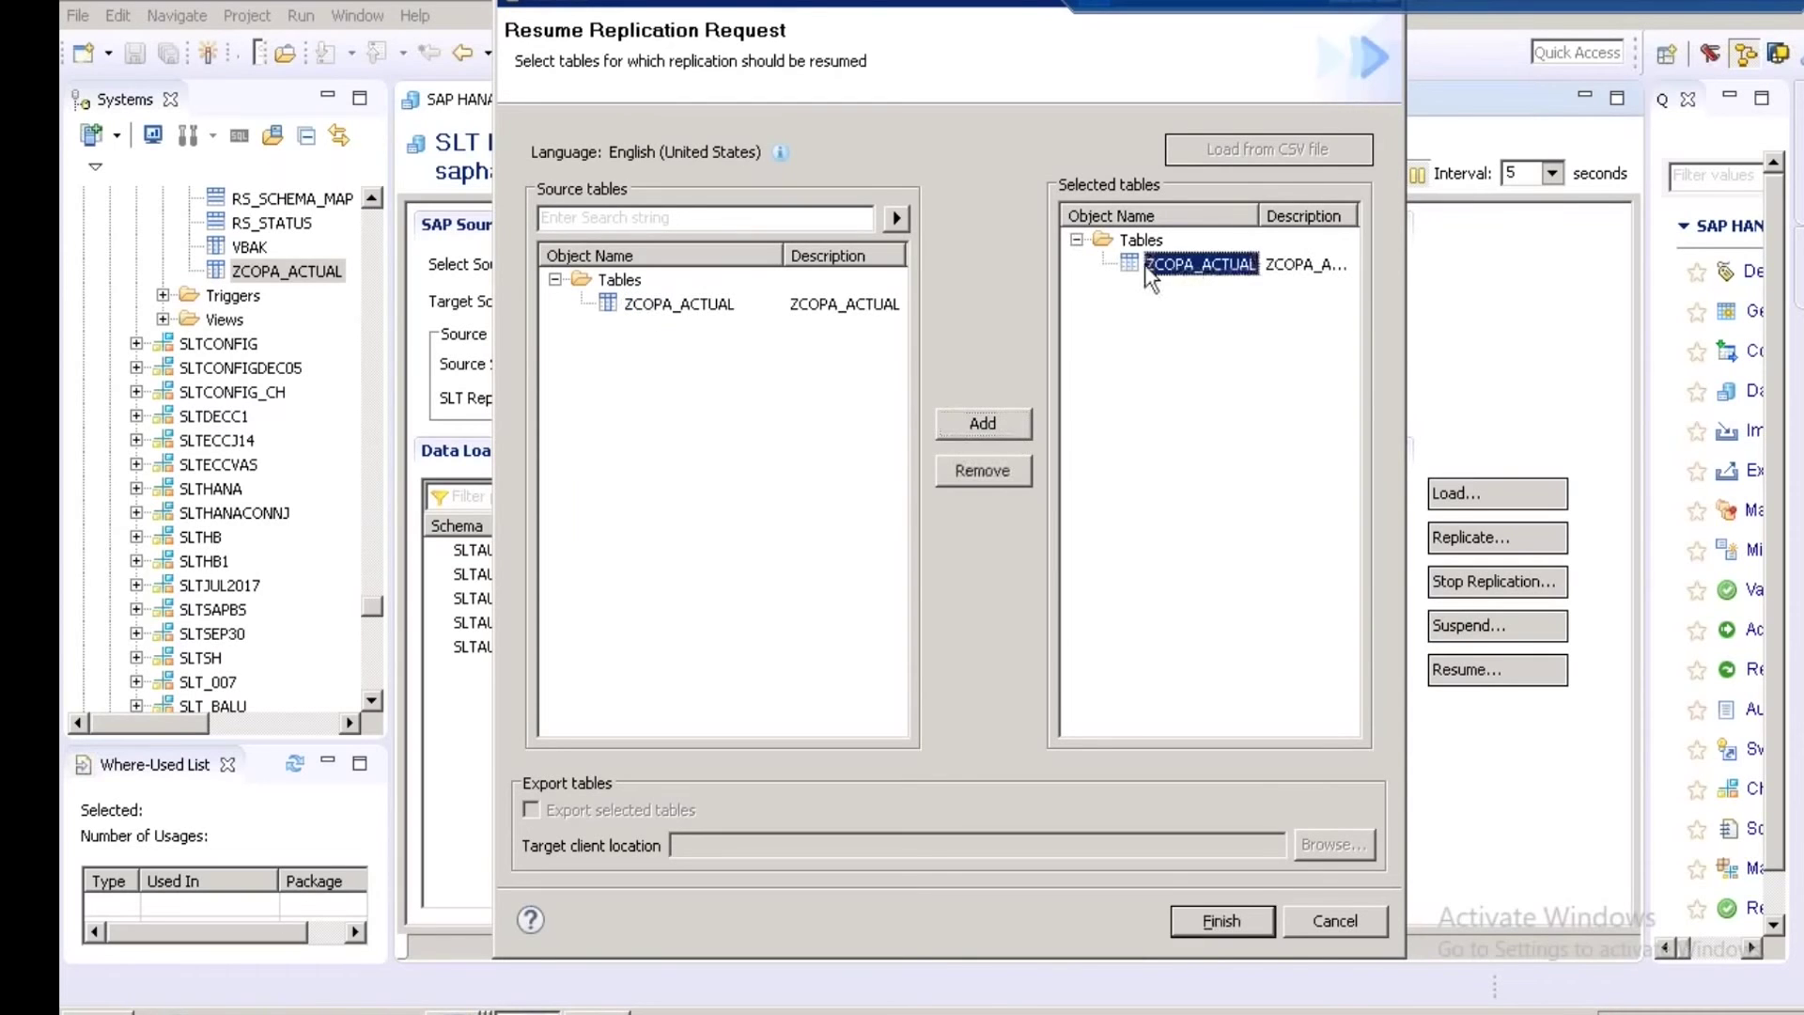
{"action": "left_click", "coordinate": [1210, 921]}
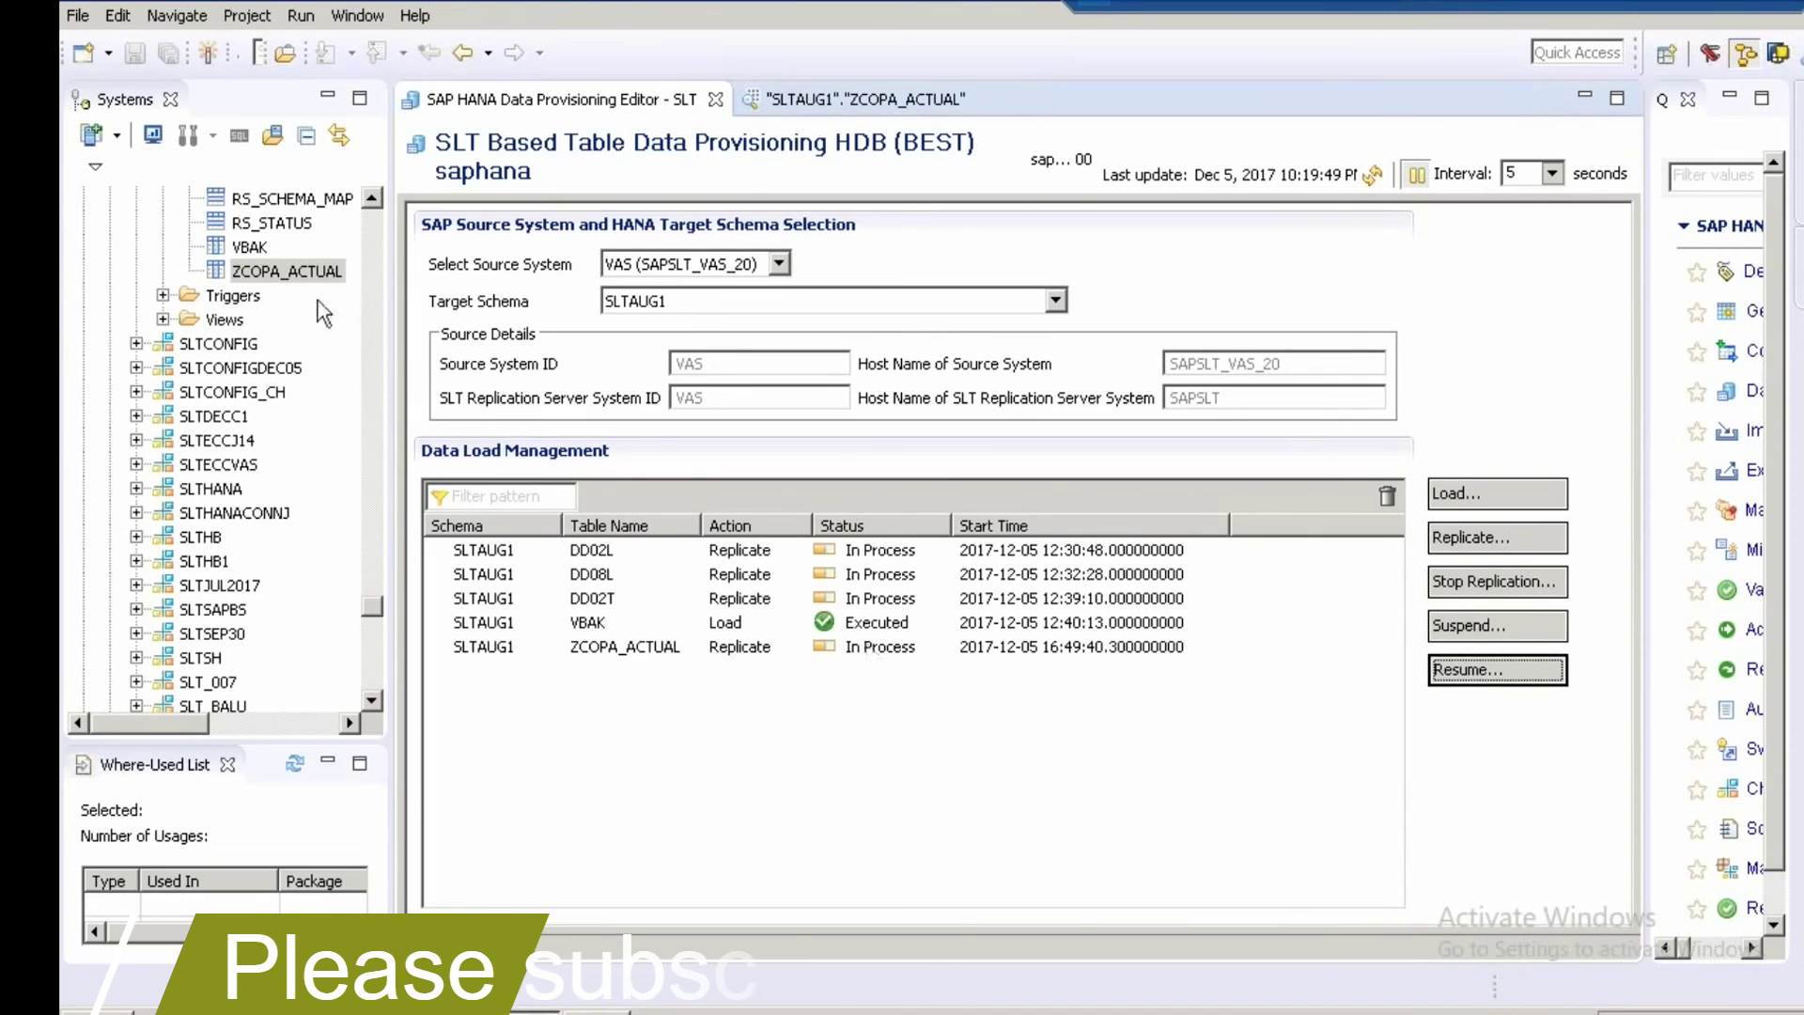
Refresh the ZCOPA_ACTUAL data preview in SLTAUG1 and select the GERMANY row.
{"action": "left_click", "coordinate": [282, 276]}
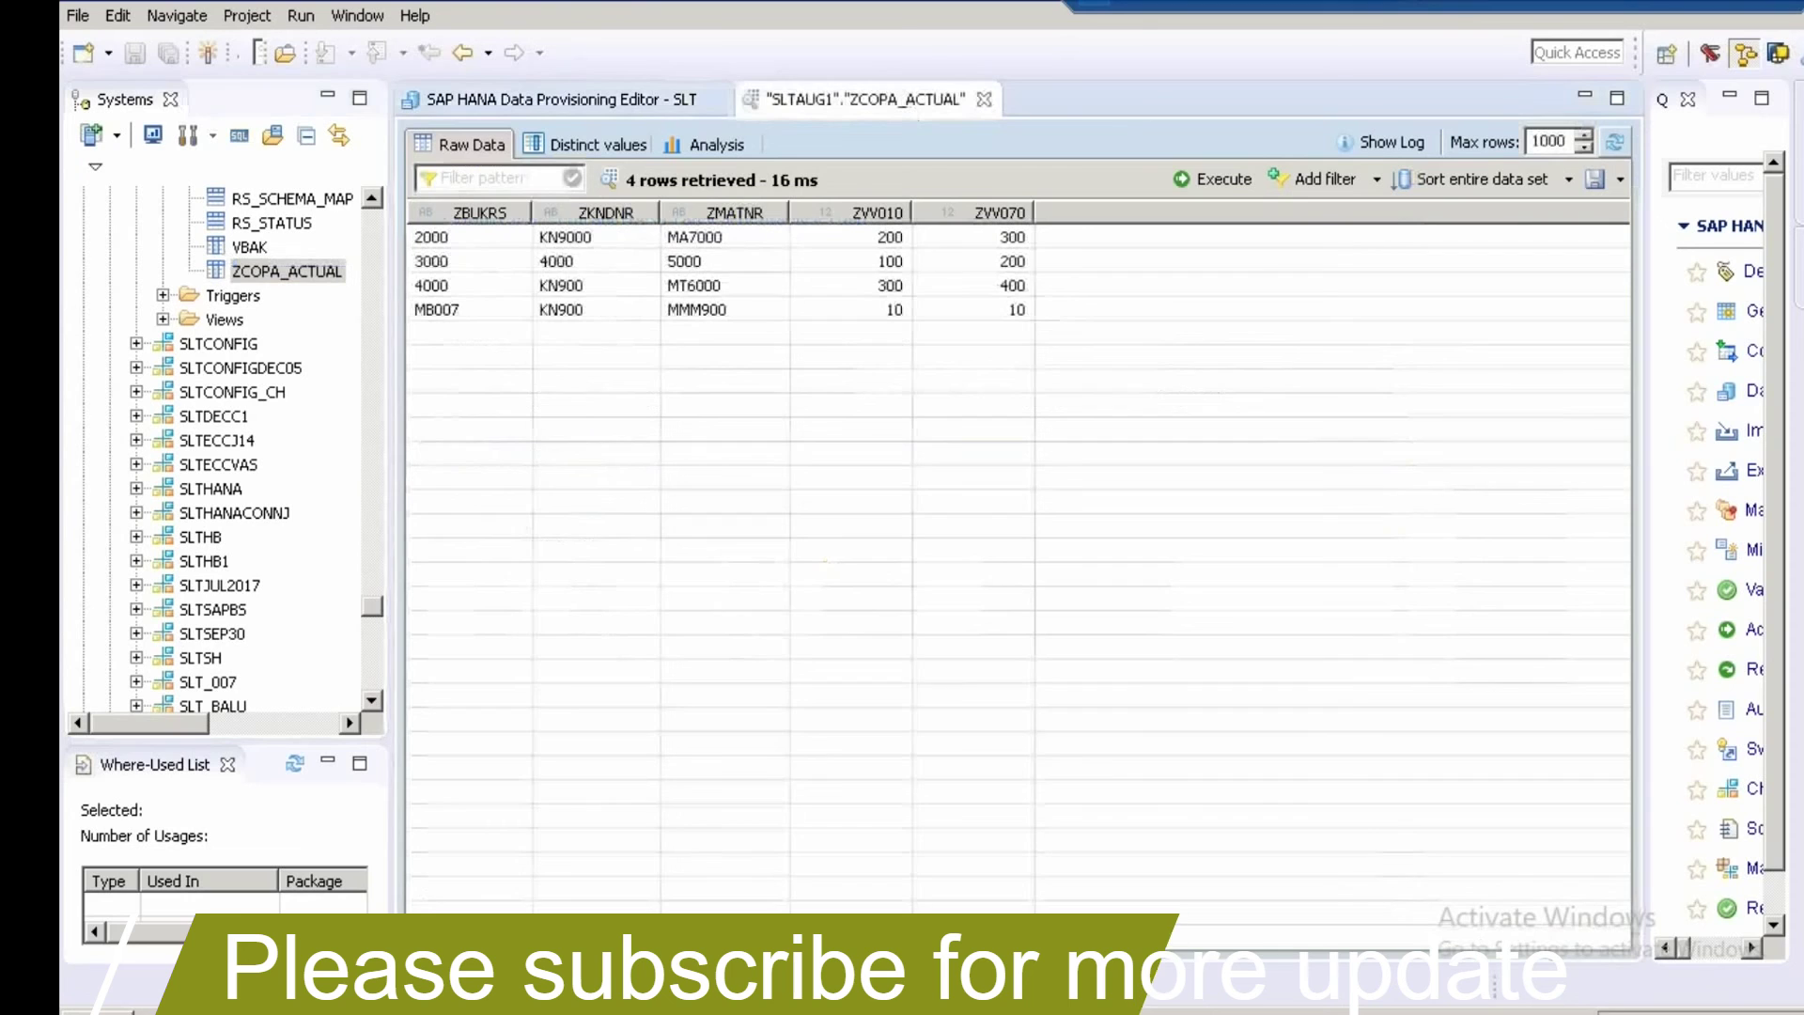
{"action": "left_click", "coordinate": [1613, 142]}
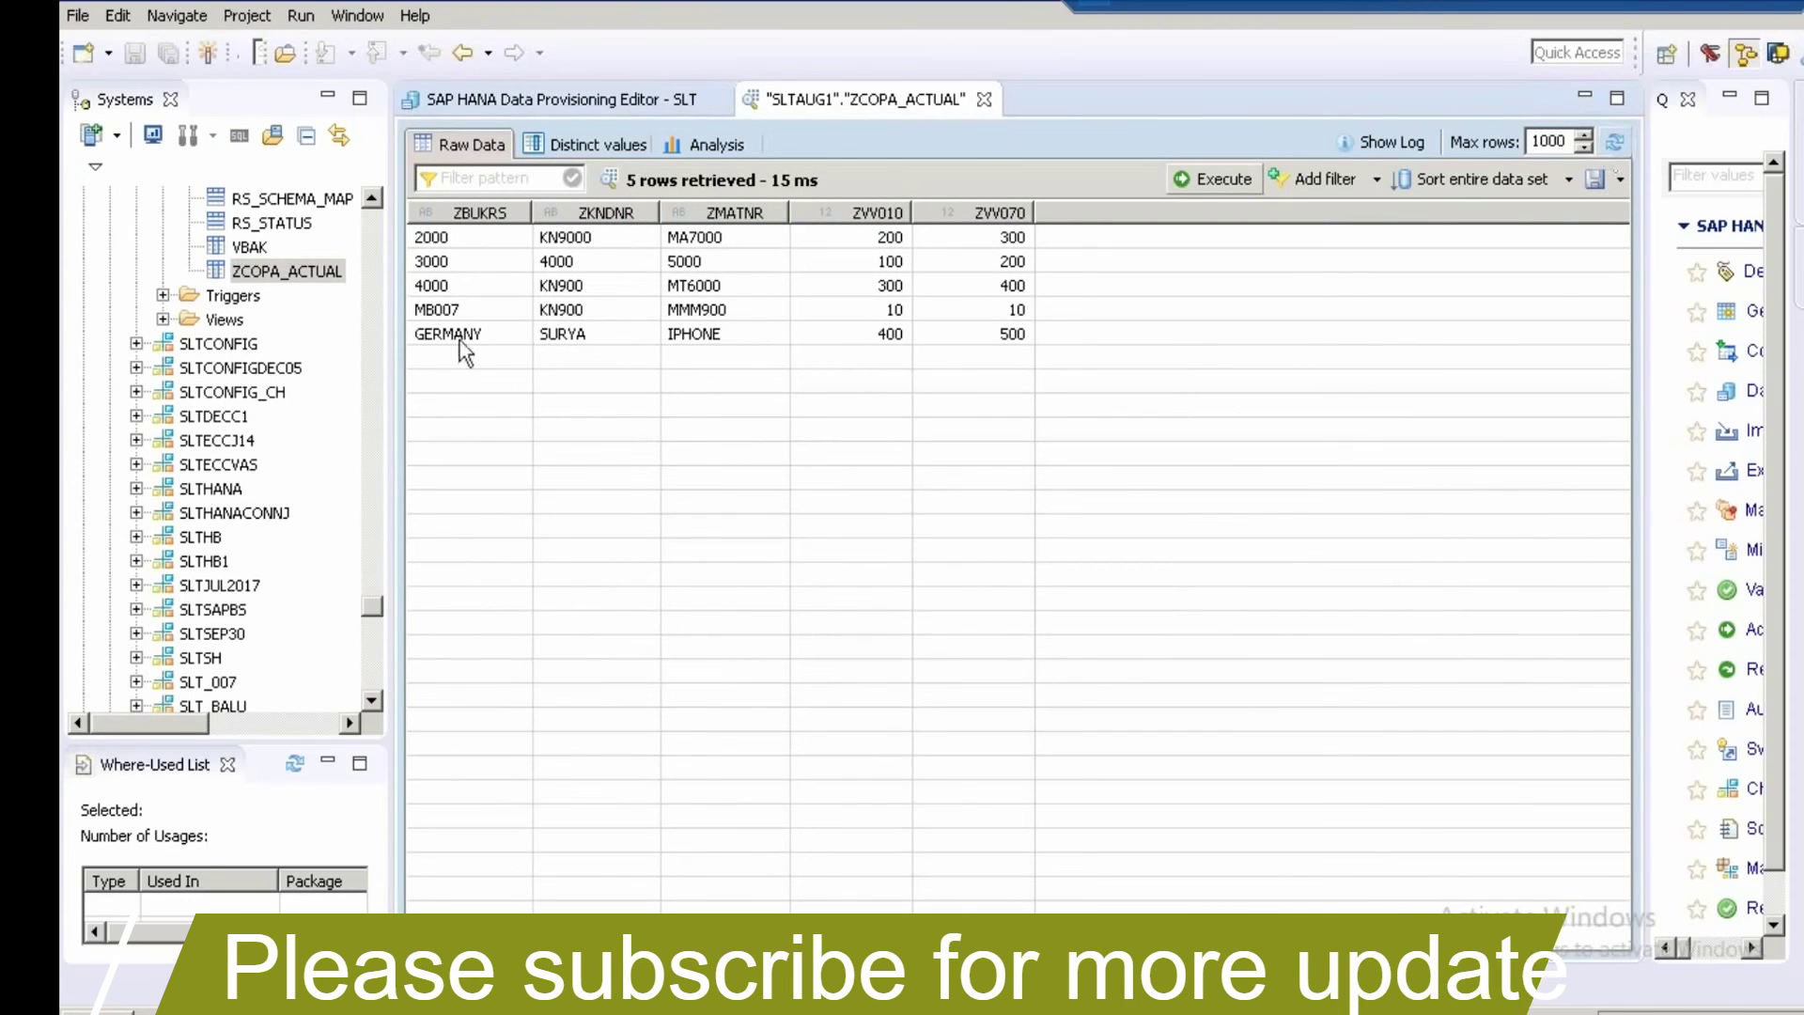
{"action": "left_click", "coordinate": [742, 340]}
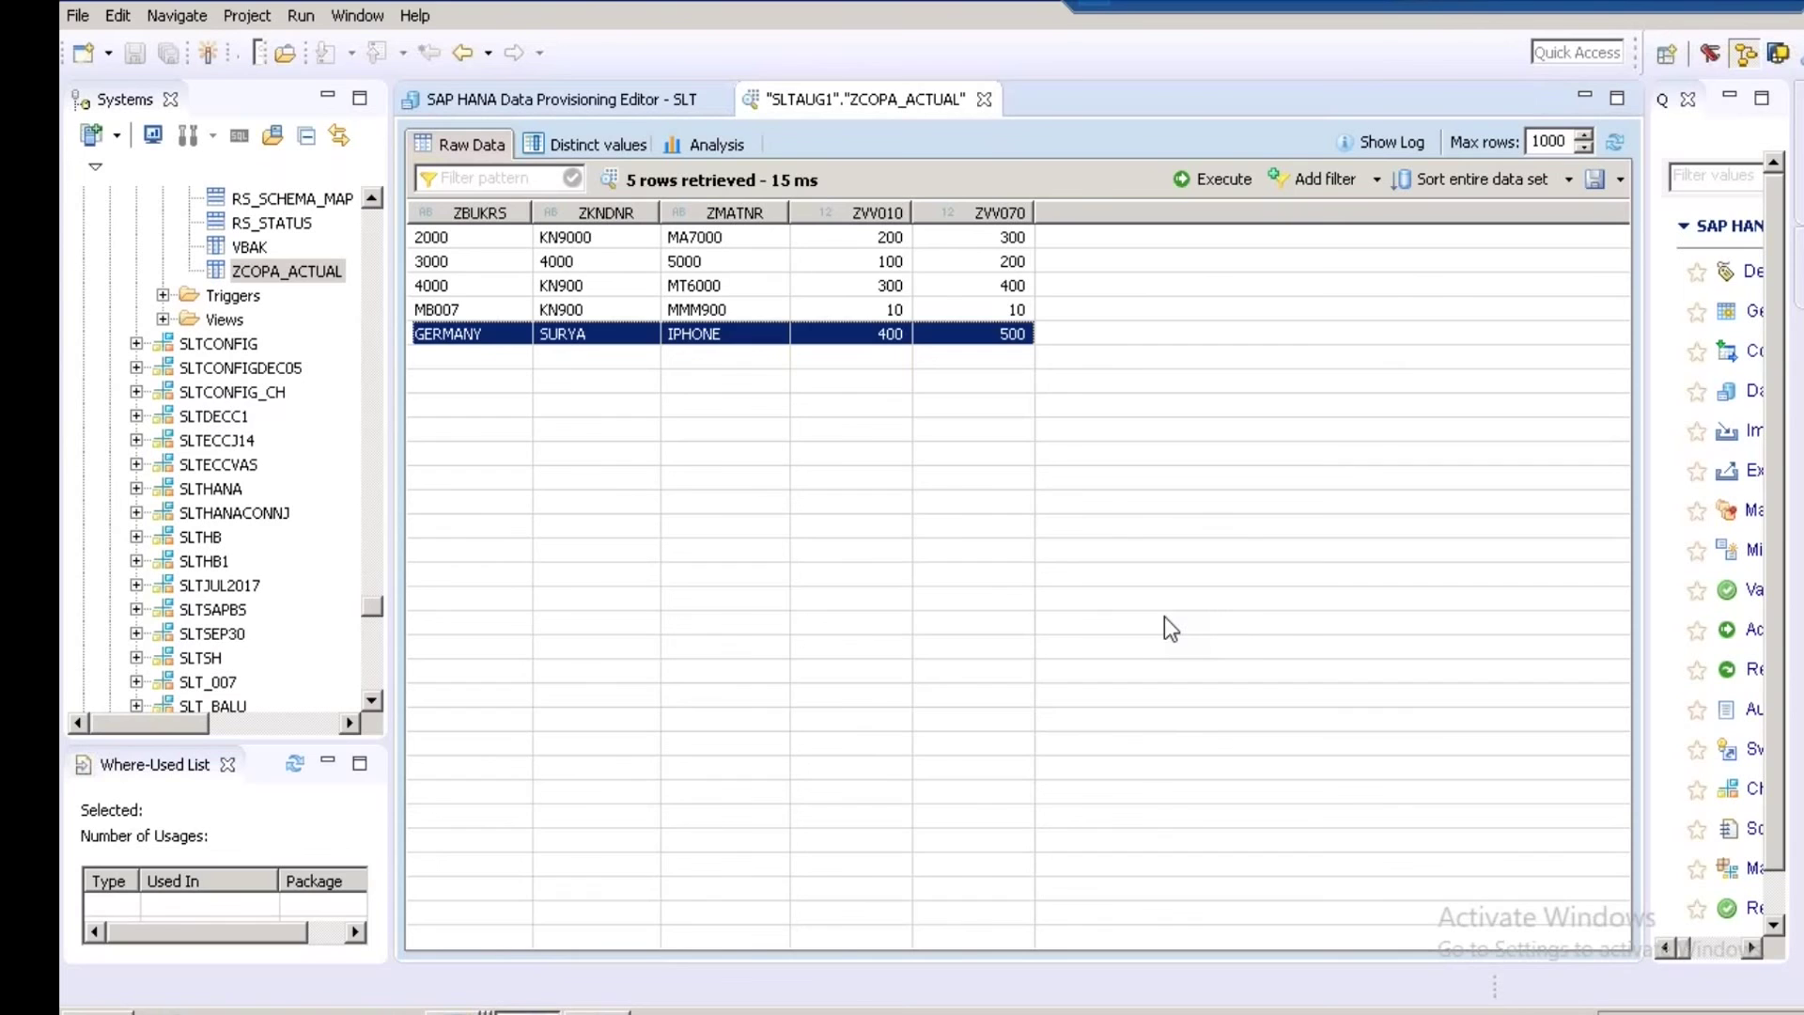
Switch to the SAP data browser for logging table /1CADMC/00000528 and refresh its entries.
{"action": "left_click", "coordinate": [465, 1010]}
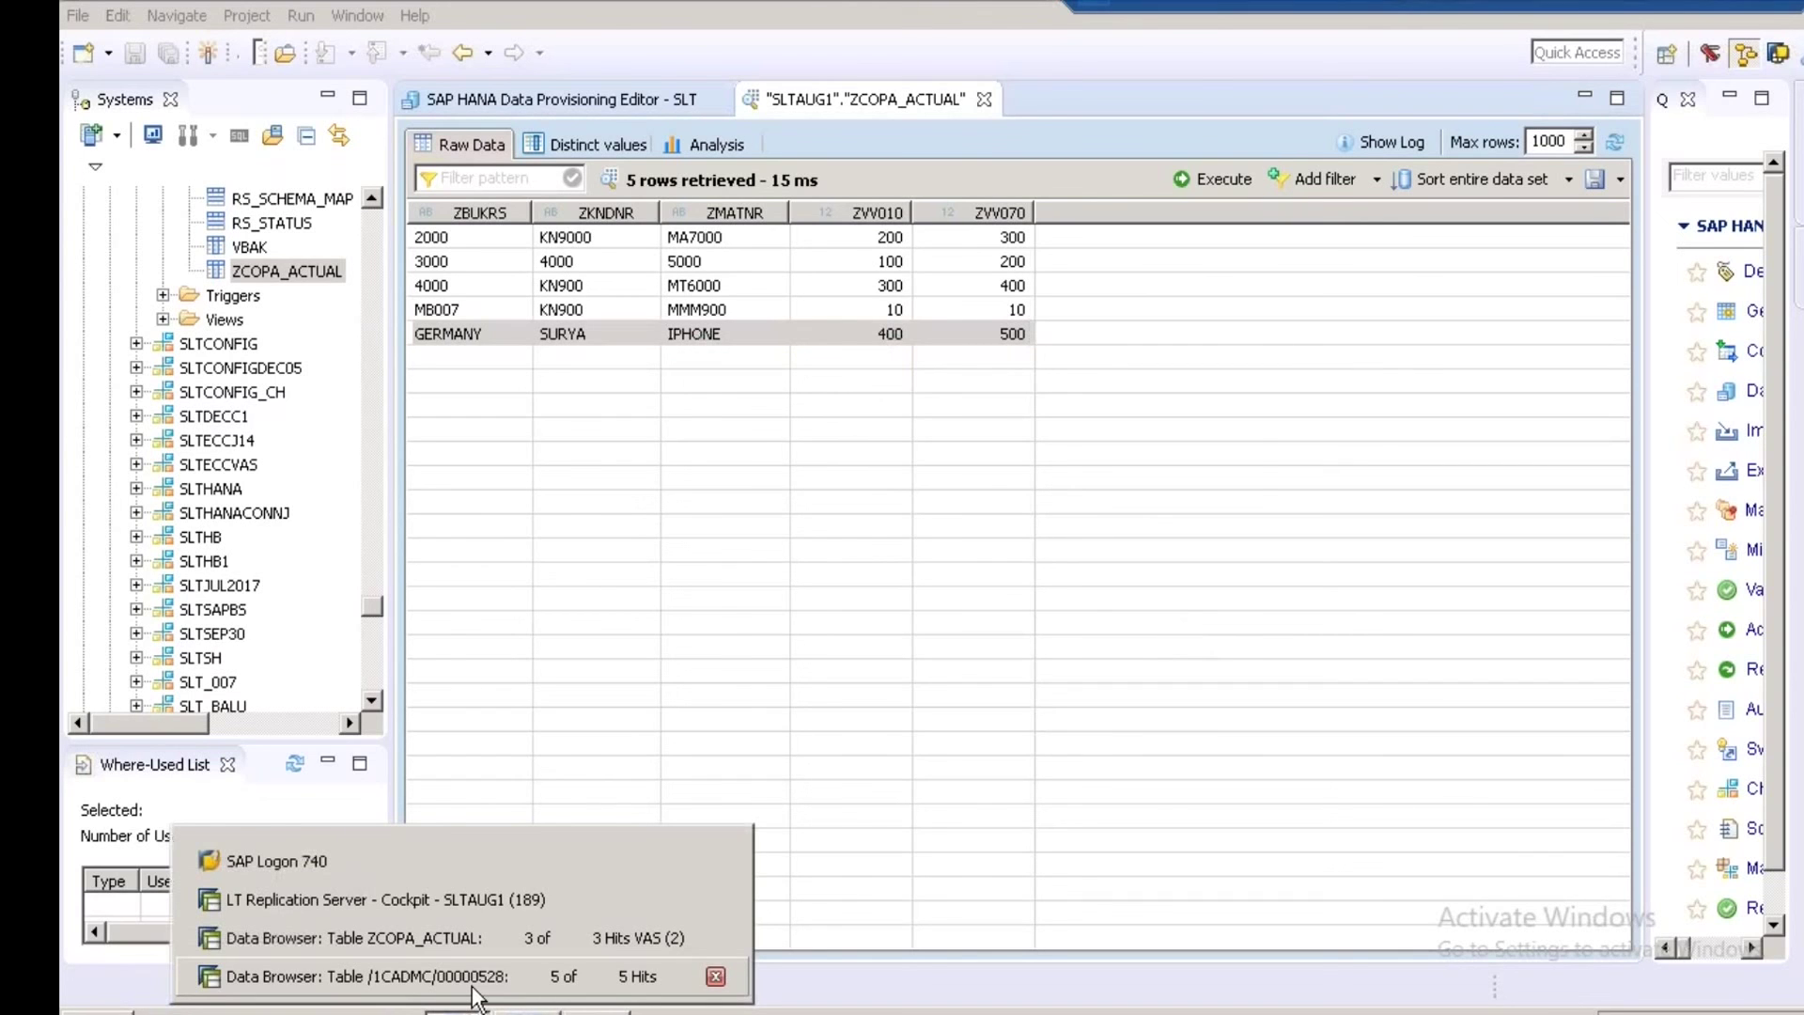
{"action": "left_click", "coordinate": [472, 982]}
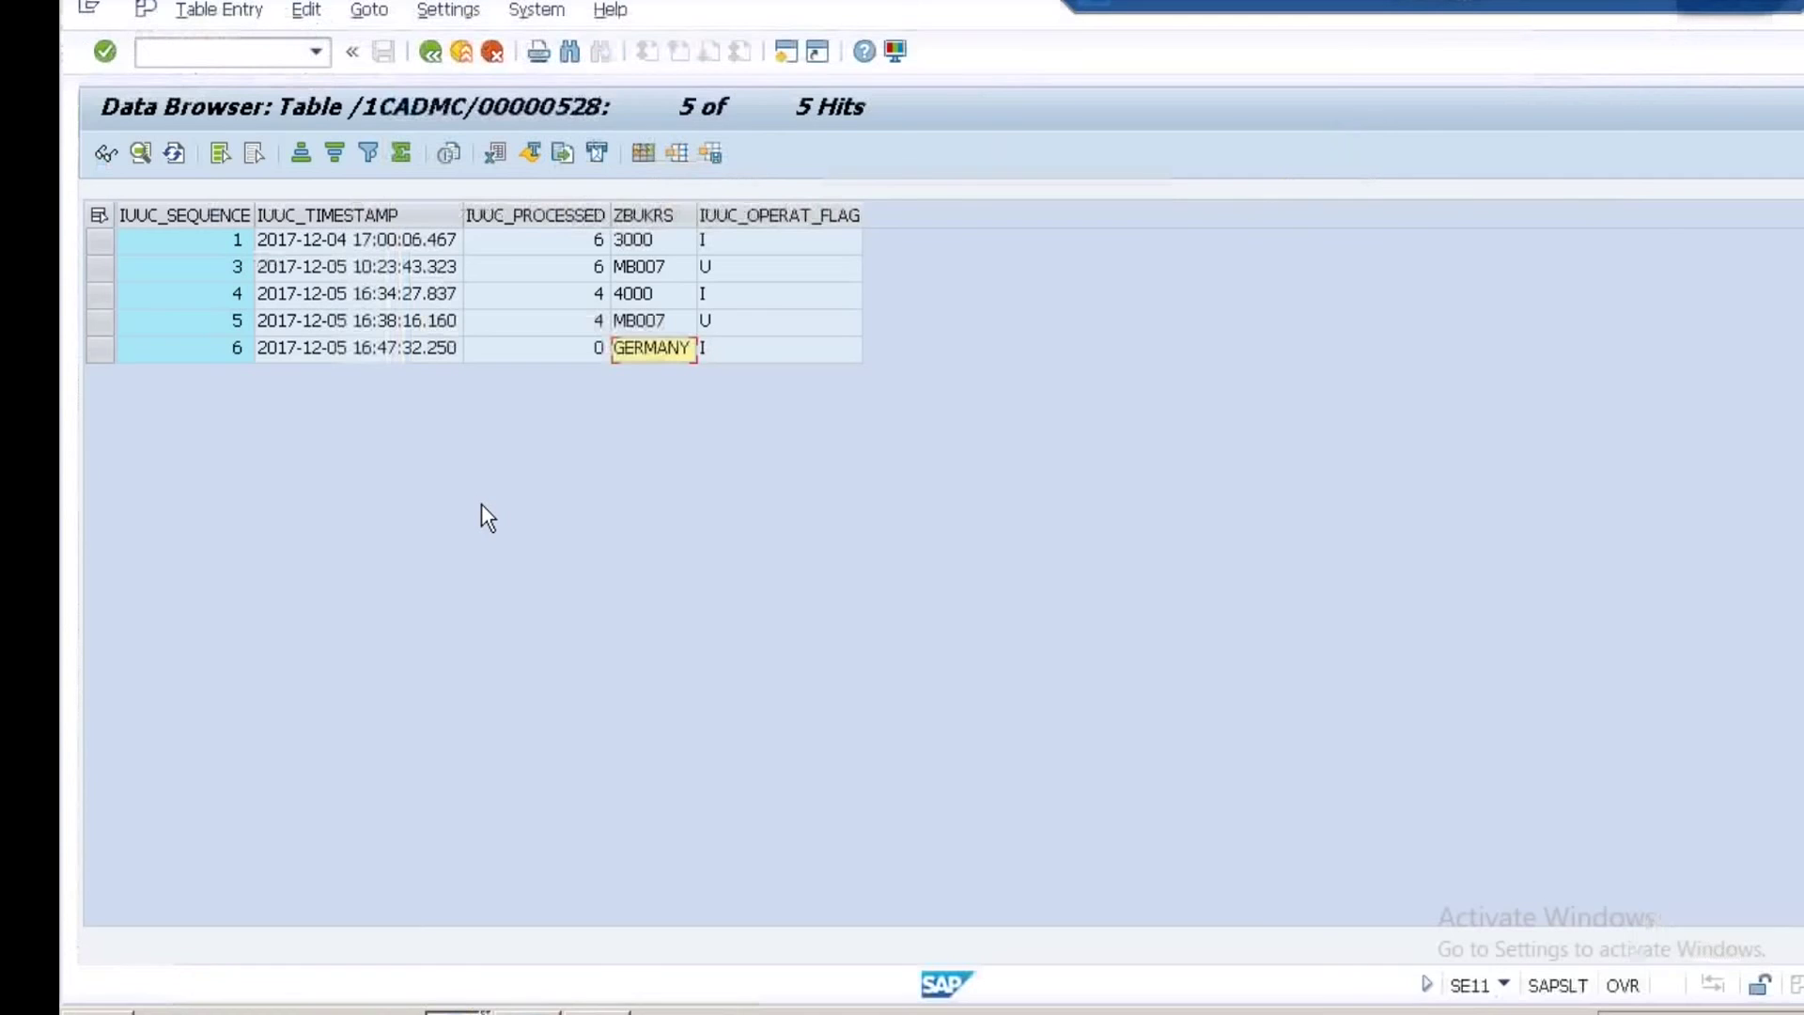
{"action": "left_click", "coordinate": [174, 154]}
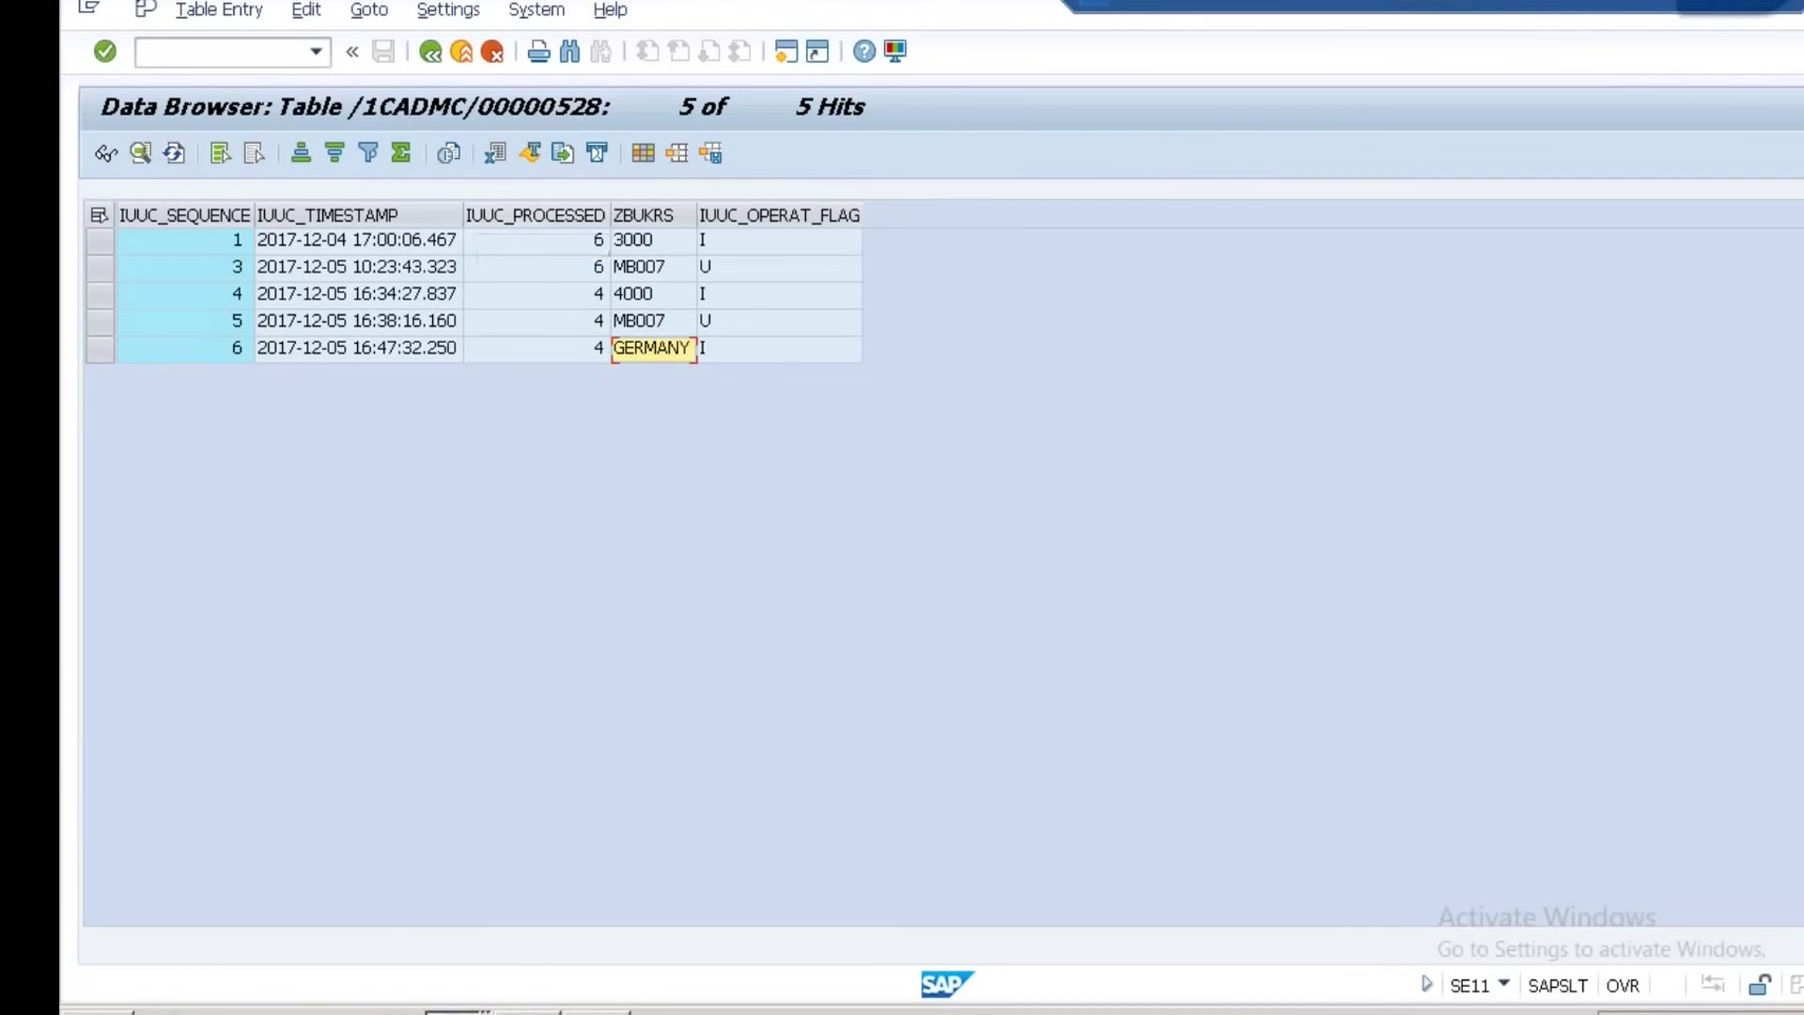
Switch to the LT Replication Server cockpit for SLTAUG1 and refresh the table overview.
{"action": "mouse_move", "coordinate": [457, 1011]}
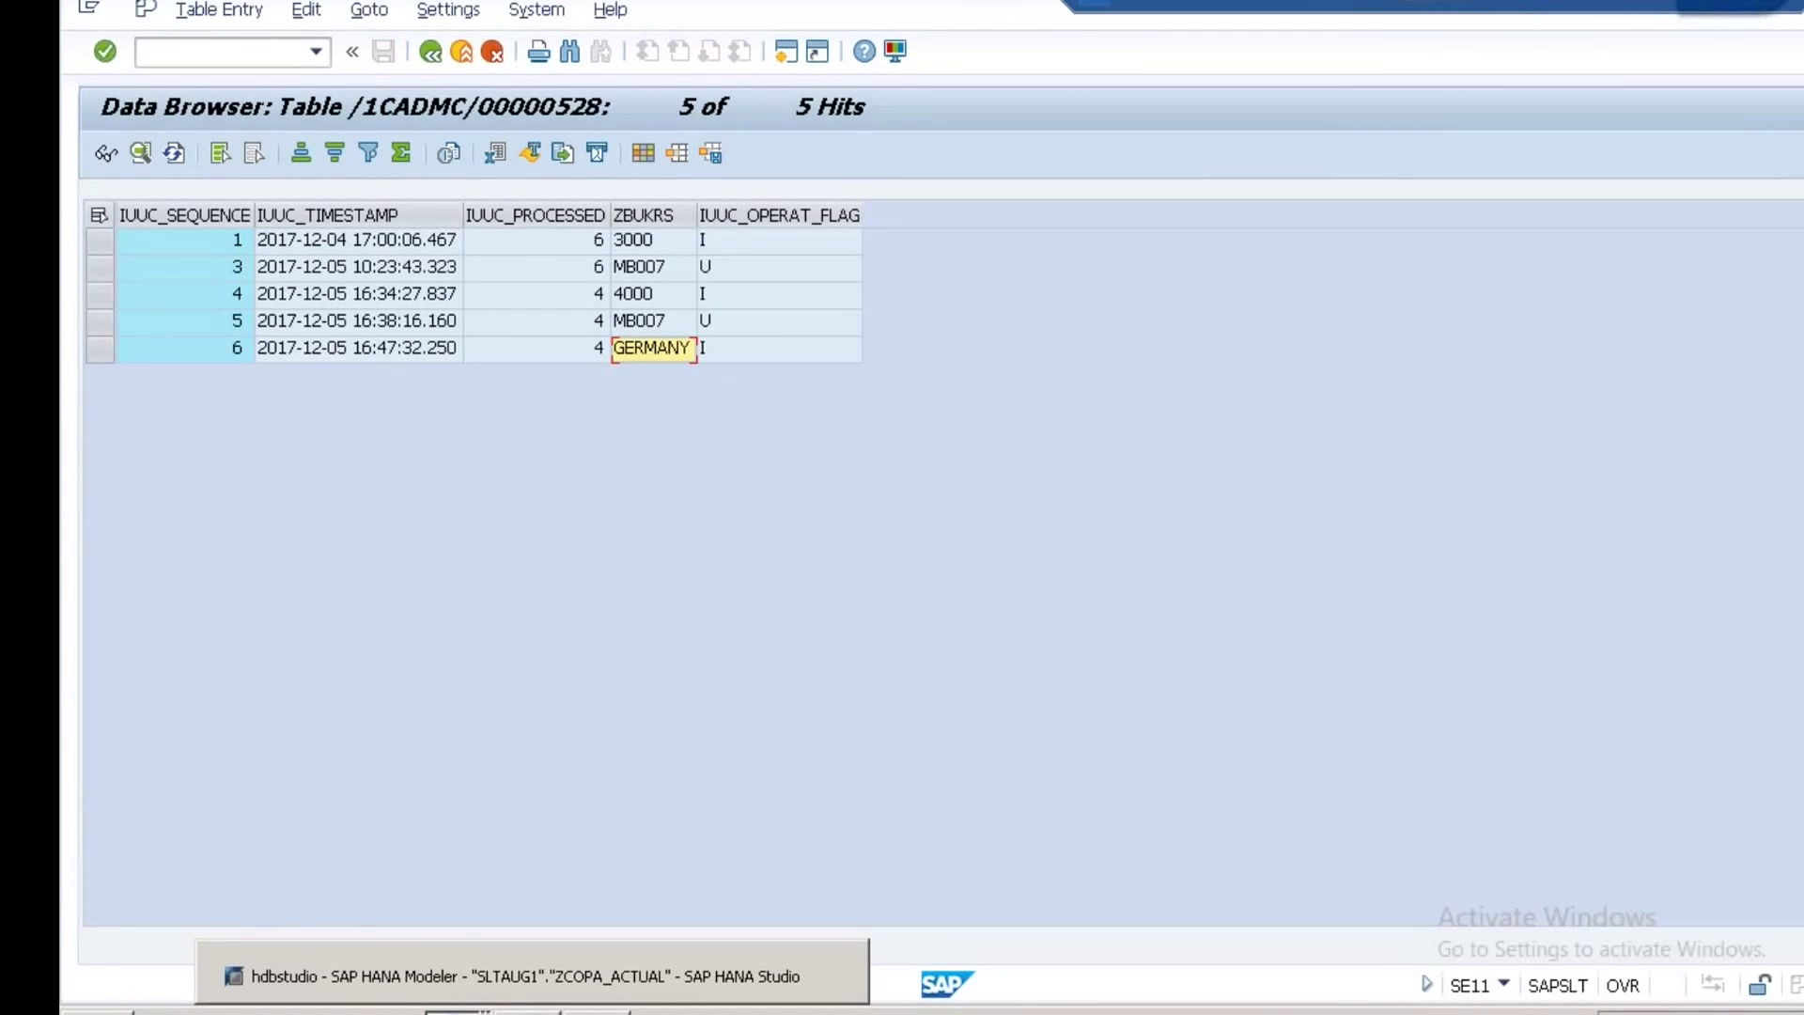
{"action": "left_click", "coordinate": [458, 1011]}
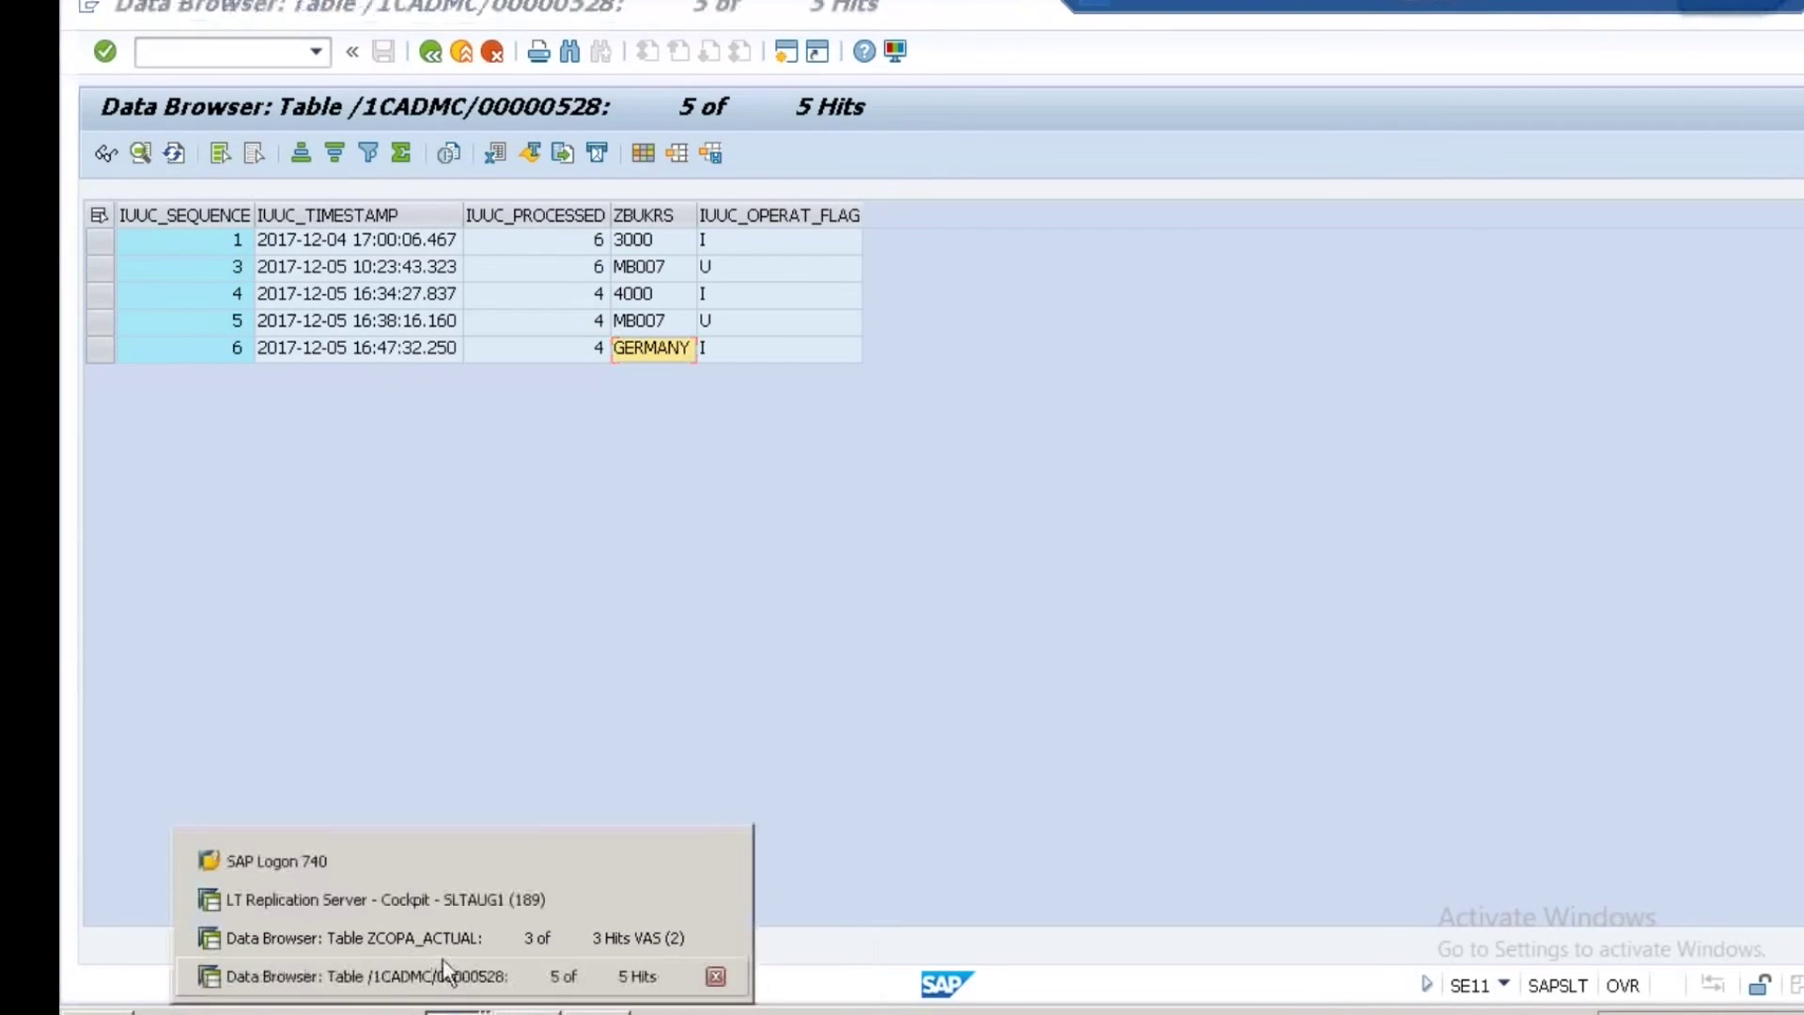
{"action": "left_click", "coordinate": [445, 904]}
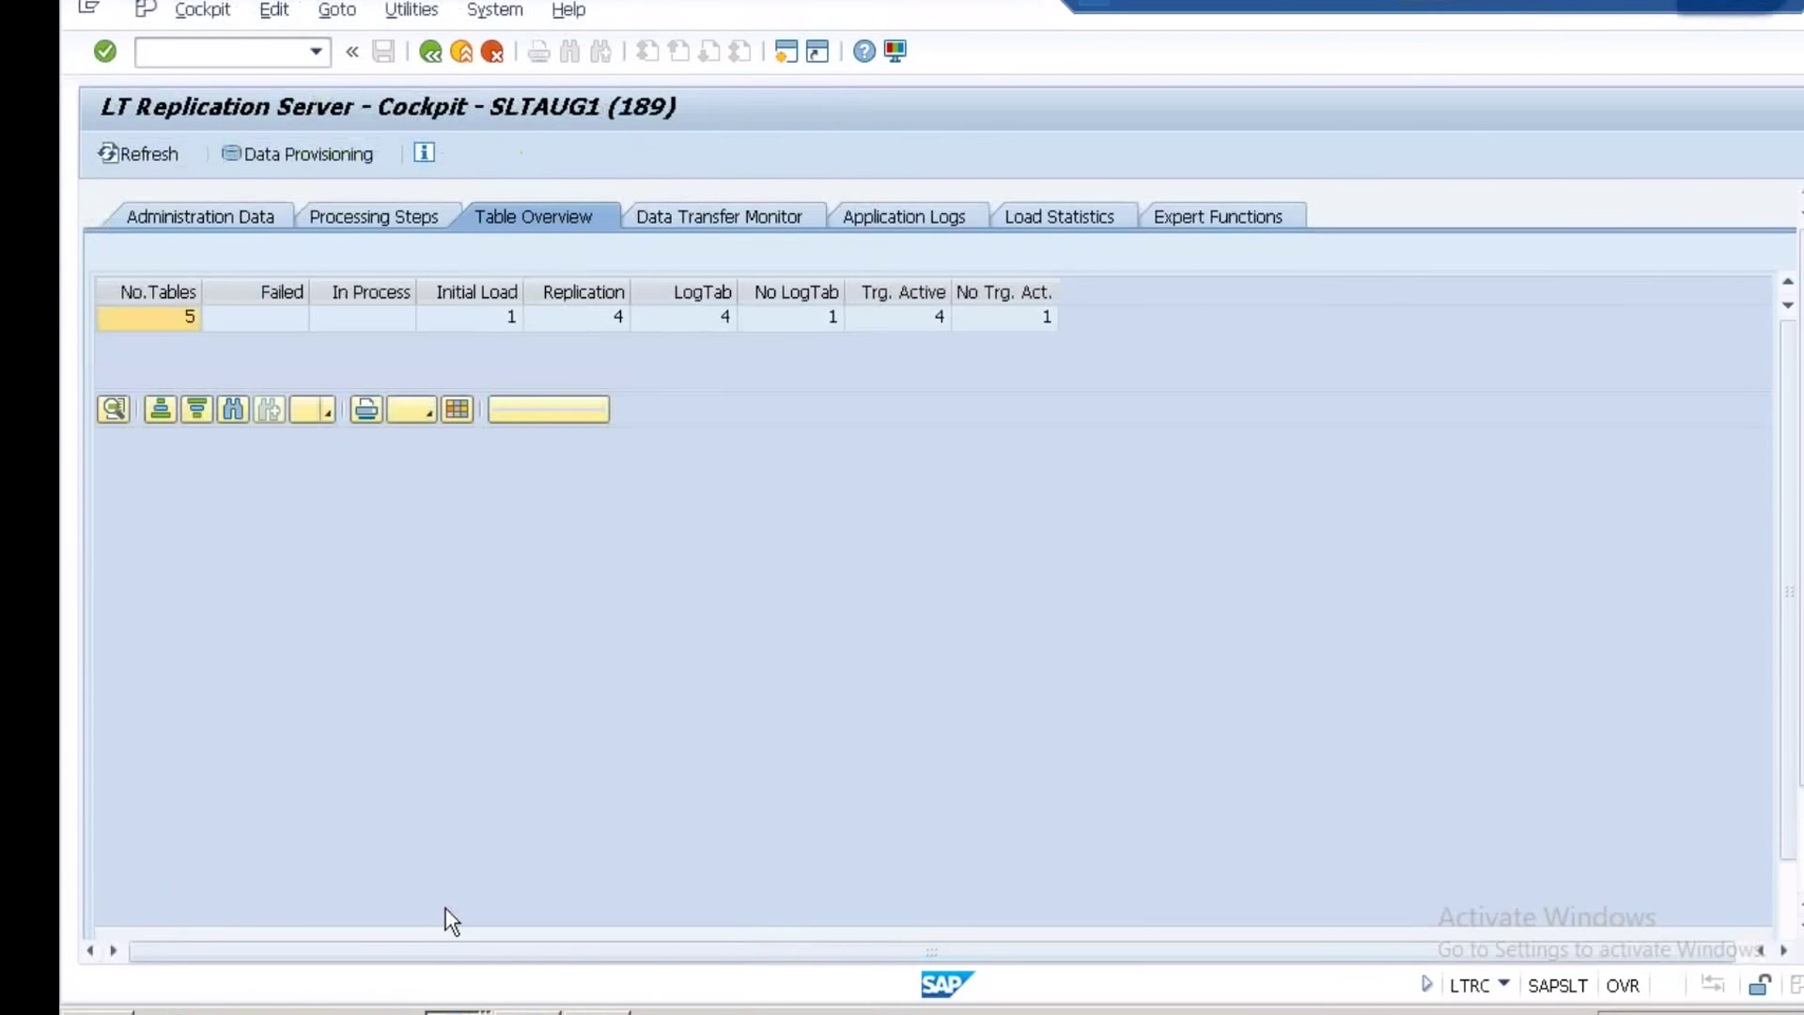
{"action": "left_click", "coordinate": [143, 152]}
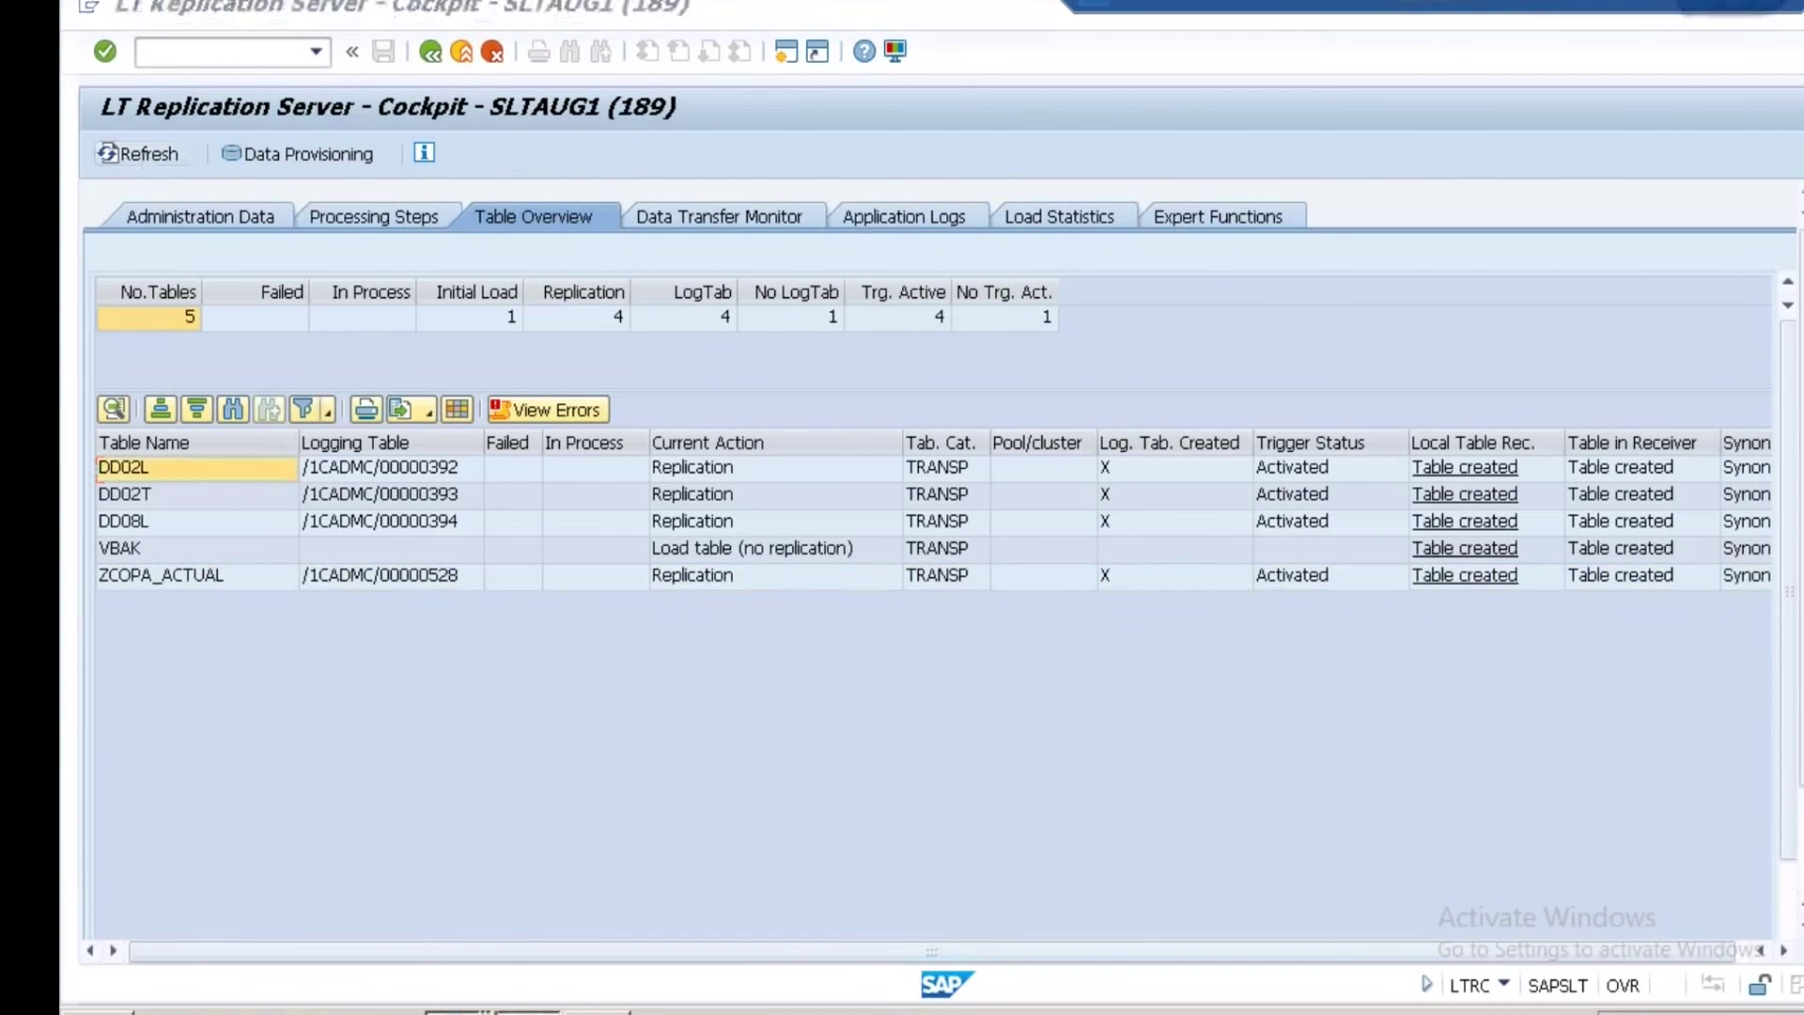
Back in SAP HANA Studio, show the SLT data provisioning status and select the ZCOPA_ACTUAL entry.
{"action": "key", "text": "alt+Tab"}
{"action": "left_click", "coordinate": [555, 102]}
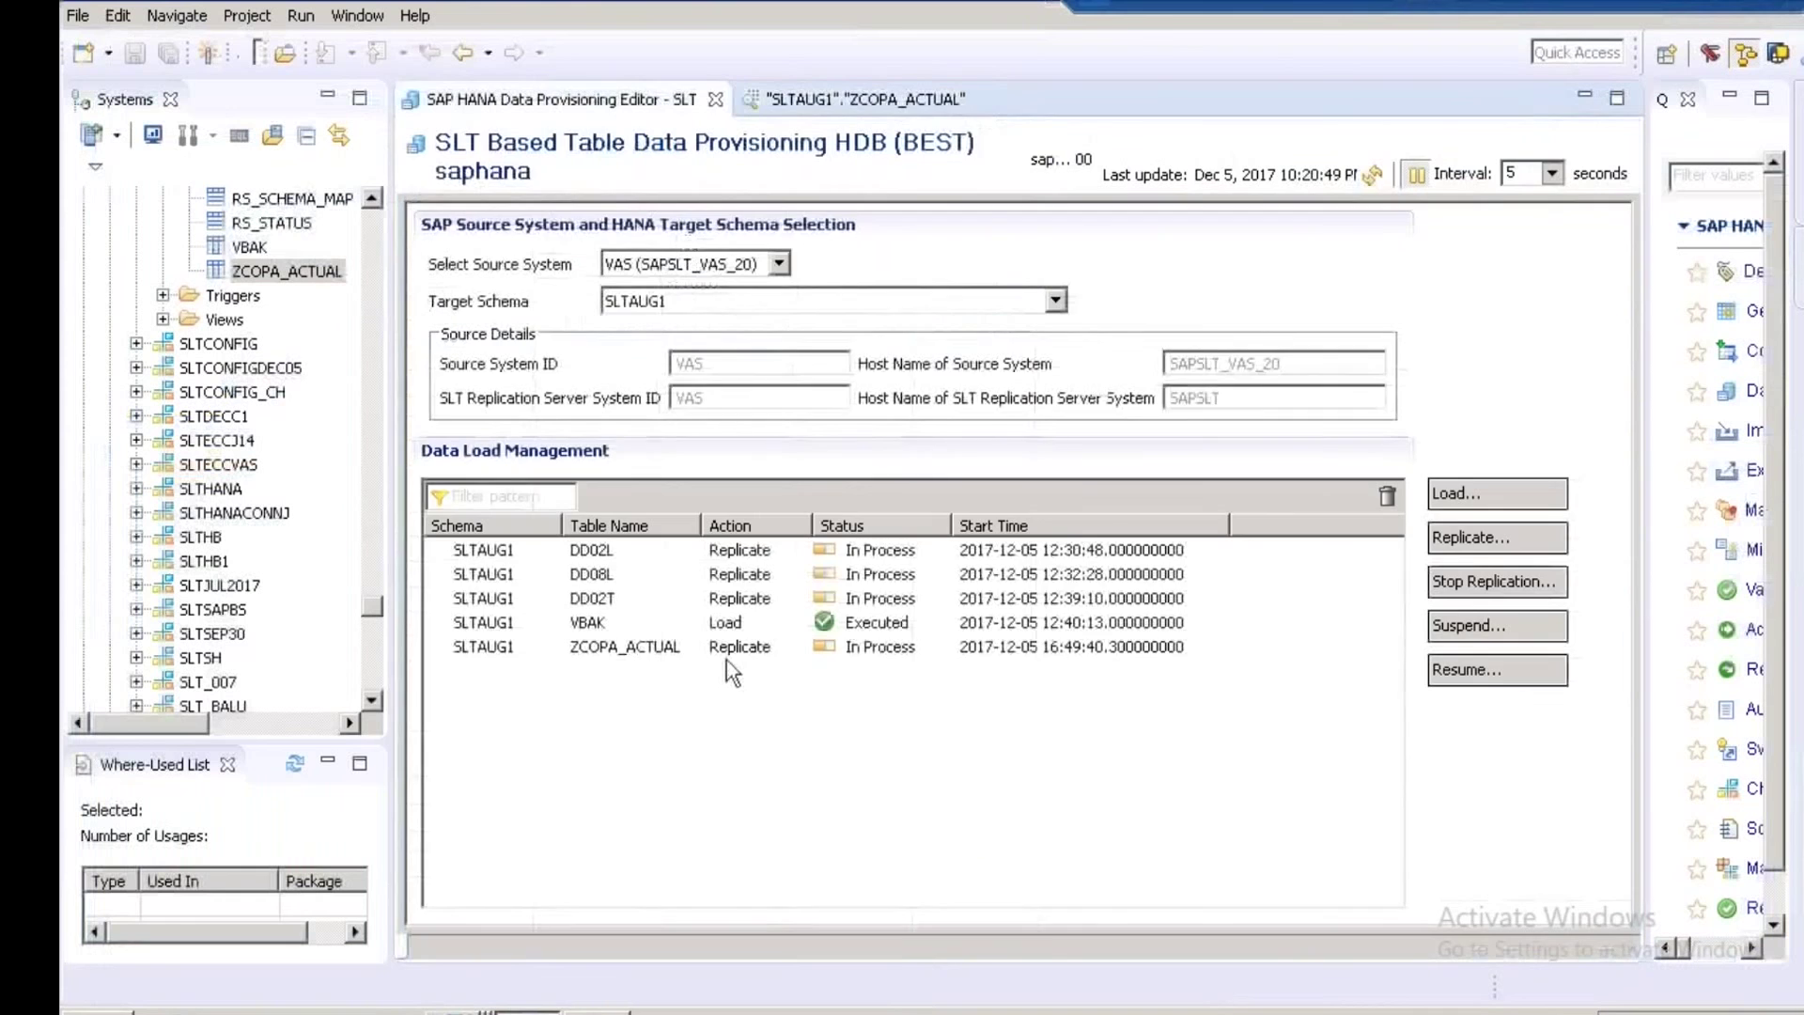
{"action": "left_click", "coordinate": [725, 656]}
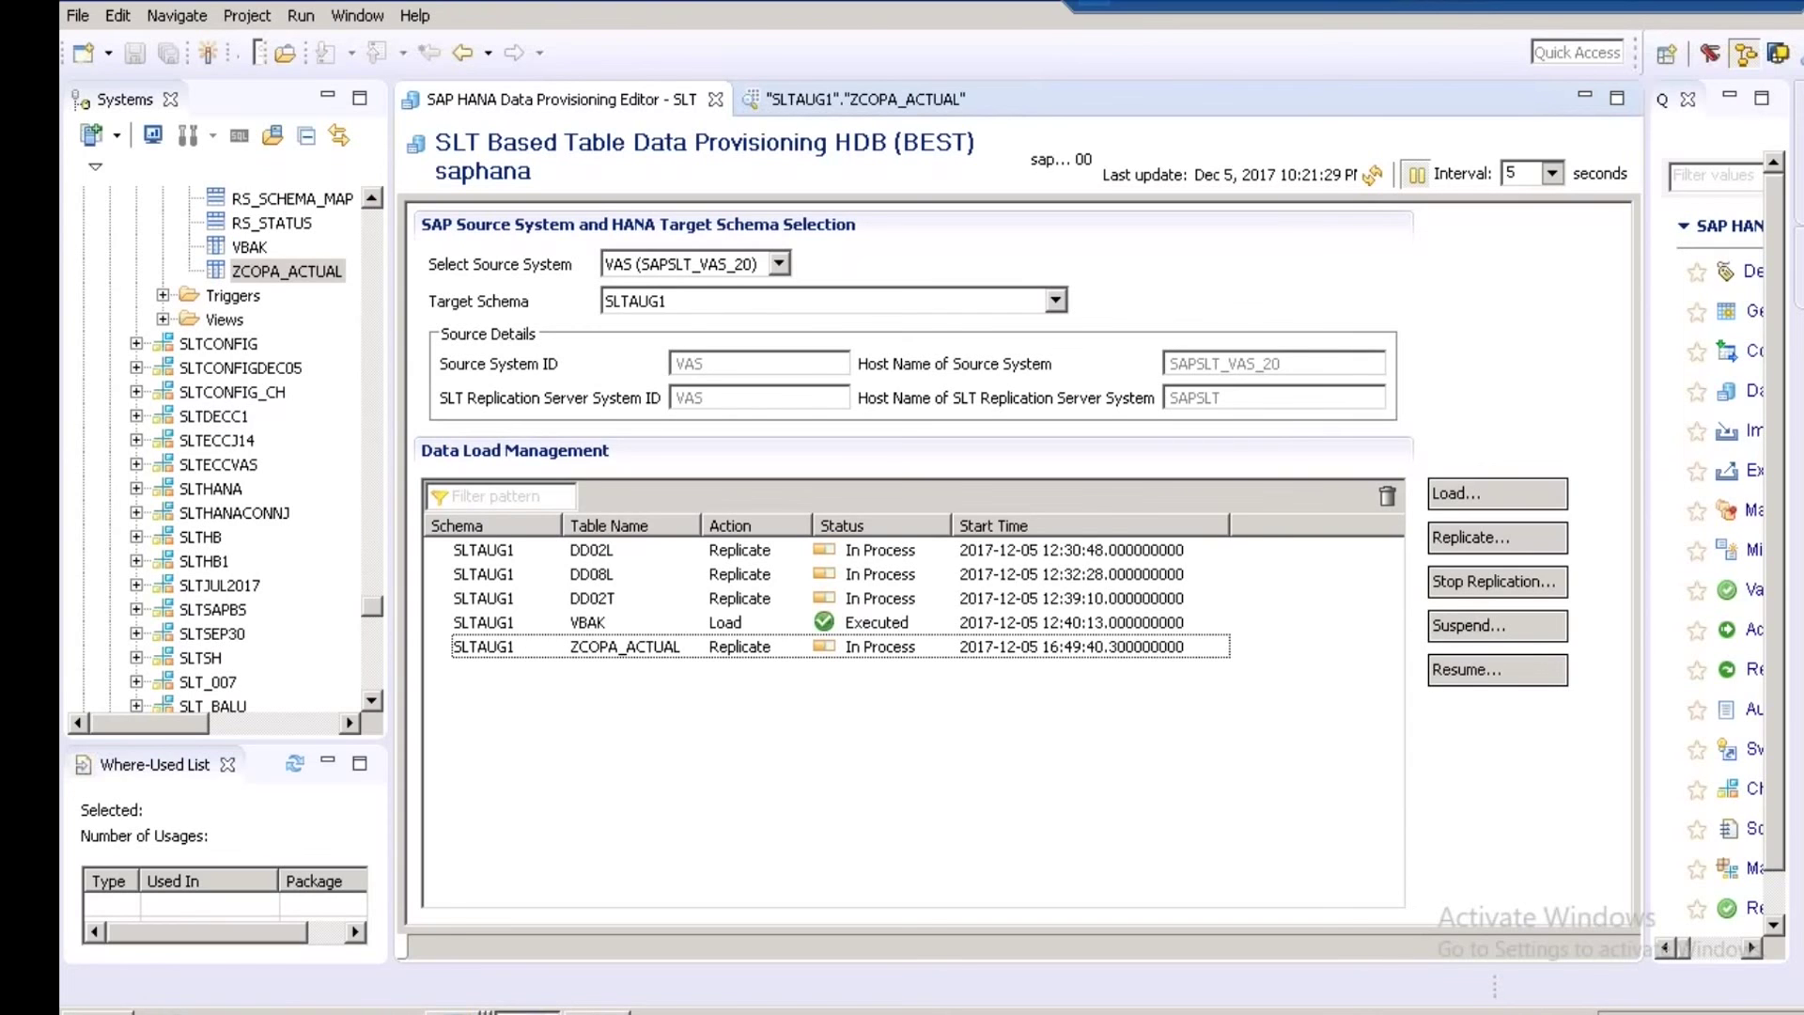
{"action": "left_click", "coordinate": [625, 647]}
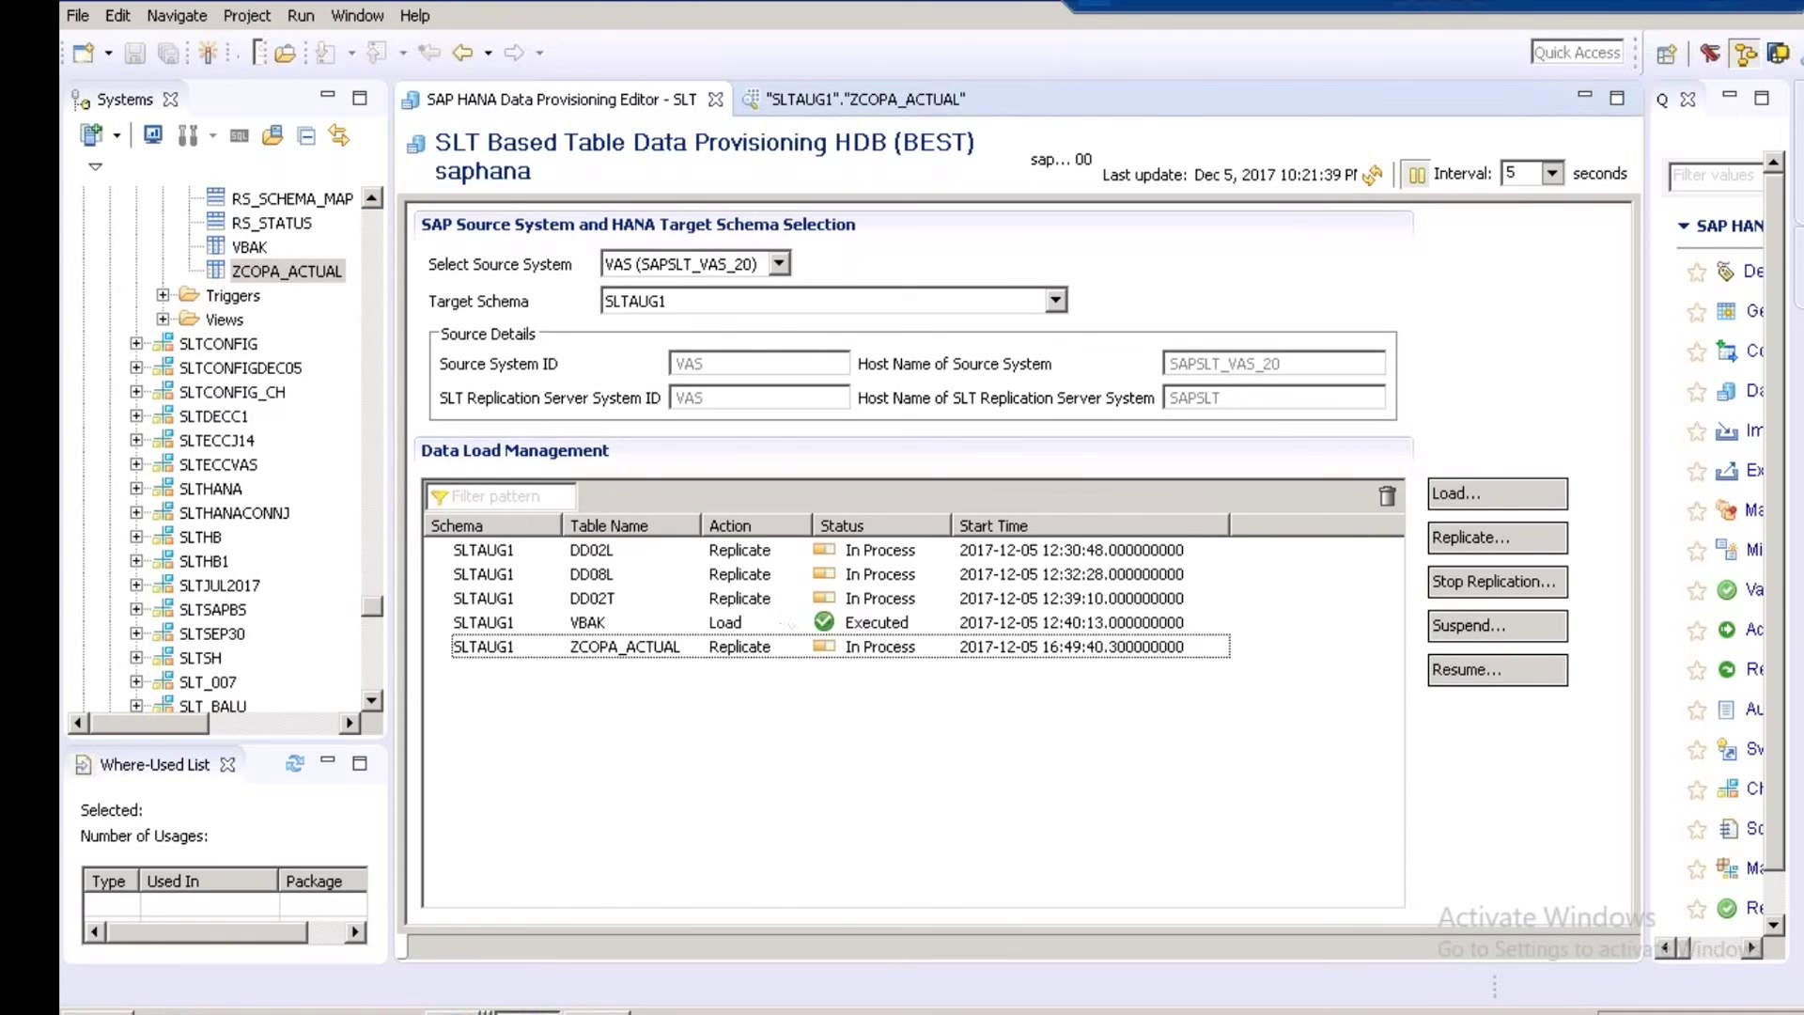
Switch to Paint and, on a blank canvas, draw a box titled STOP and a source box labelled SAP.
{"action": "key", "text": "alt+Tab"}
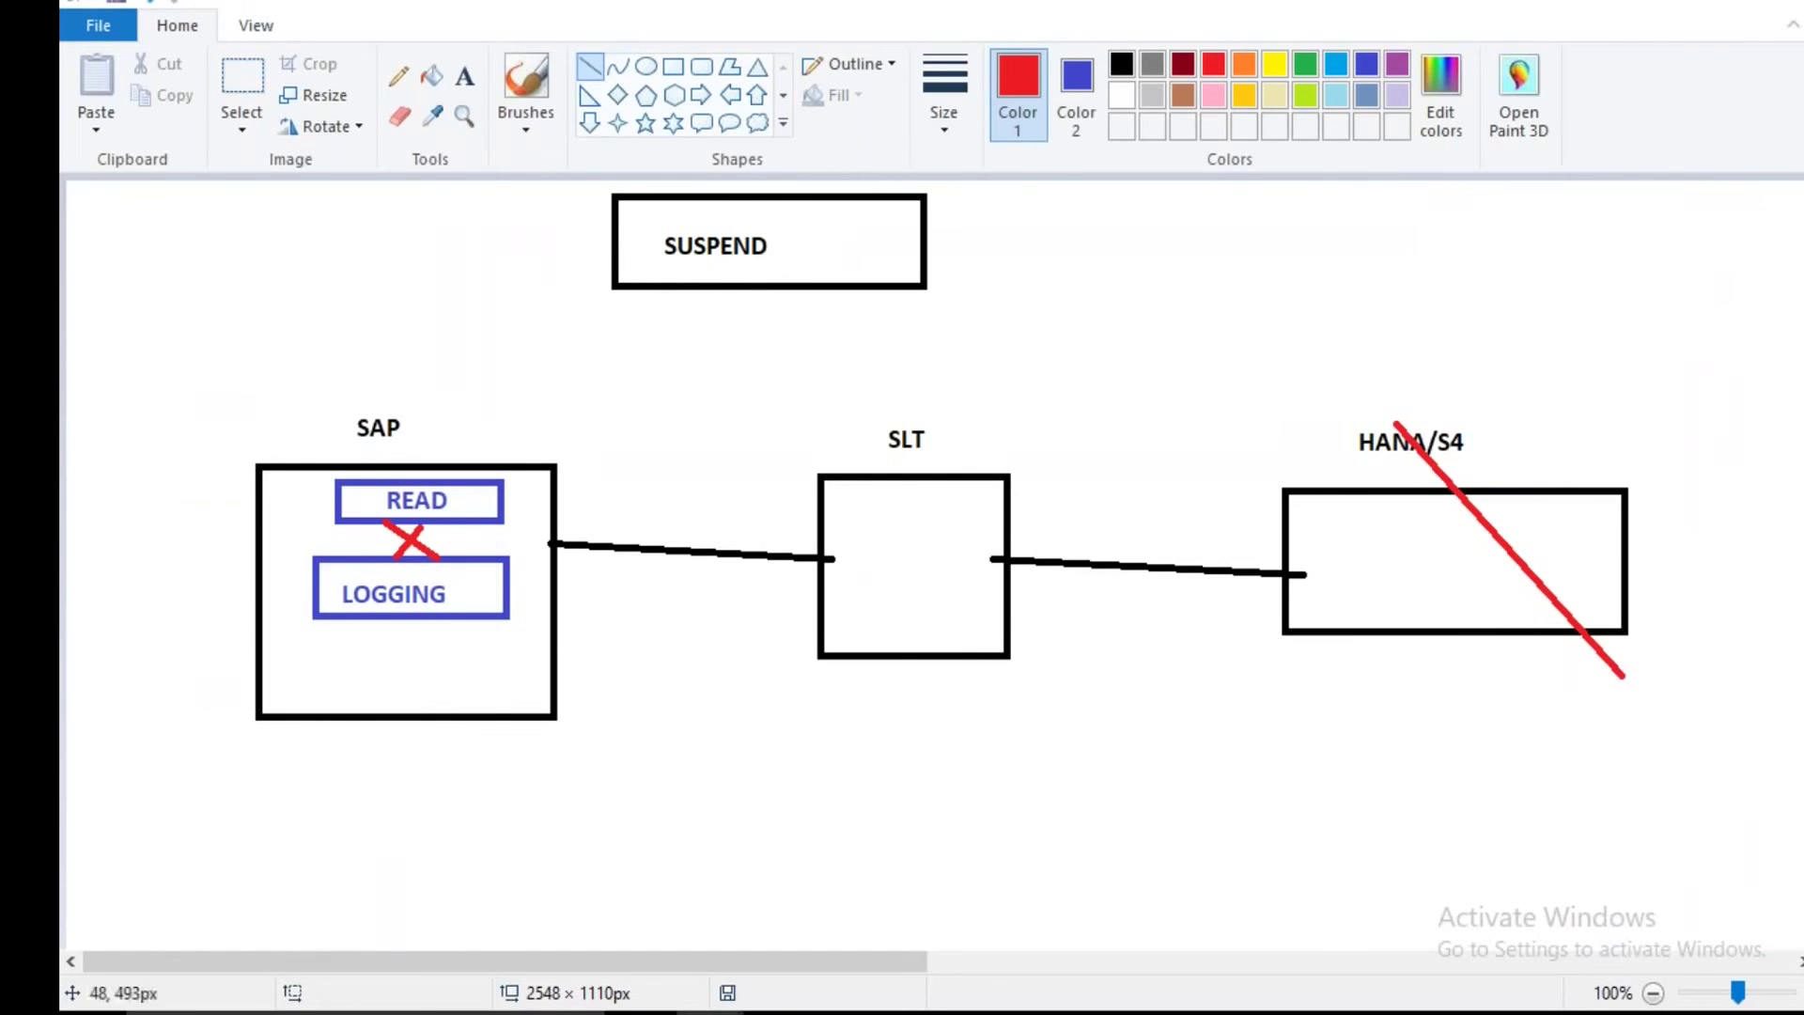
{"action": "key", "text": "super"}
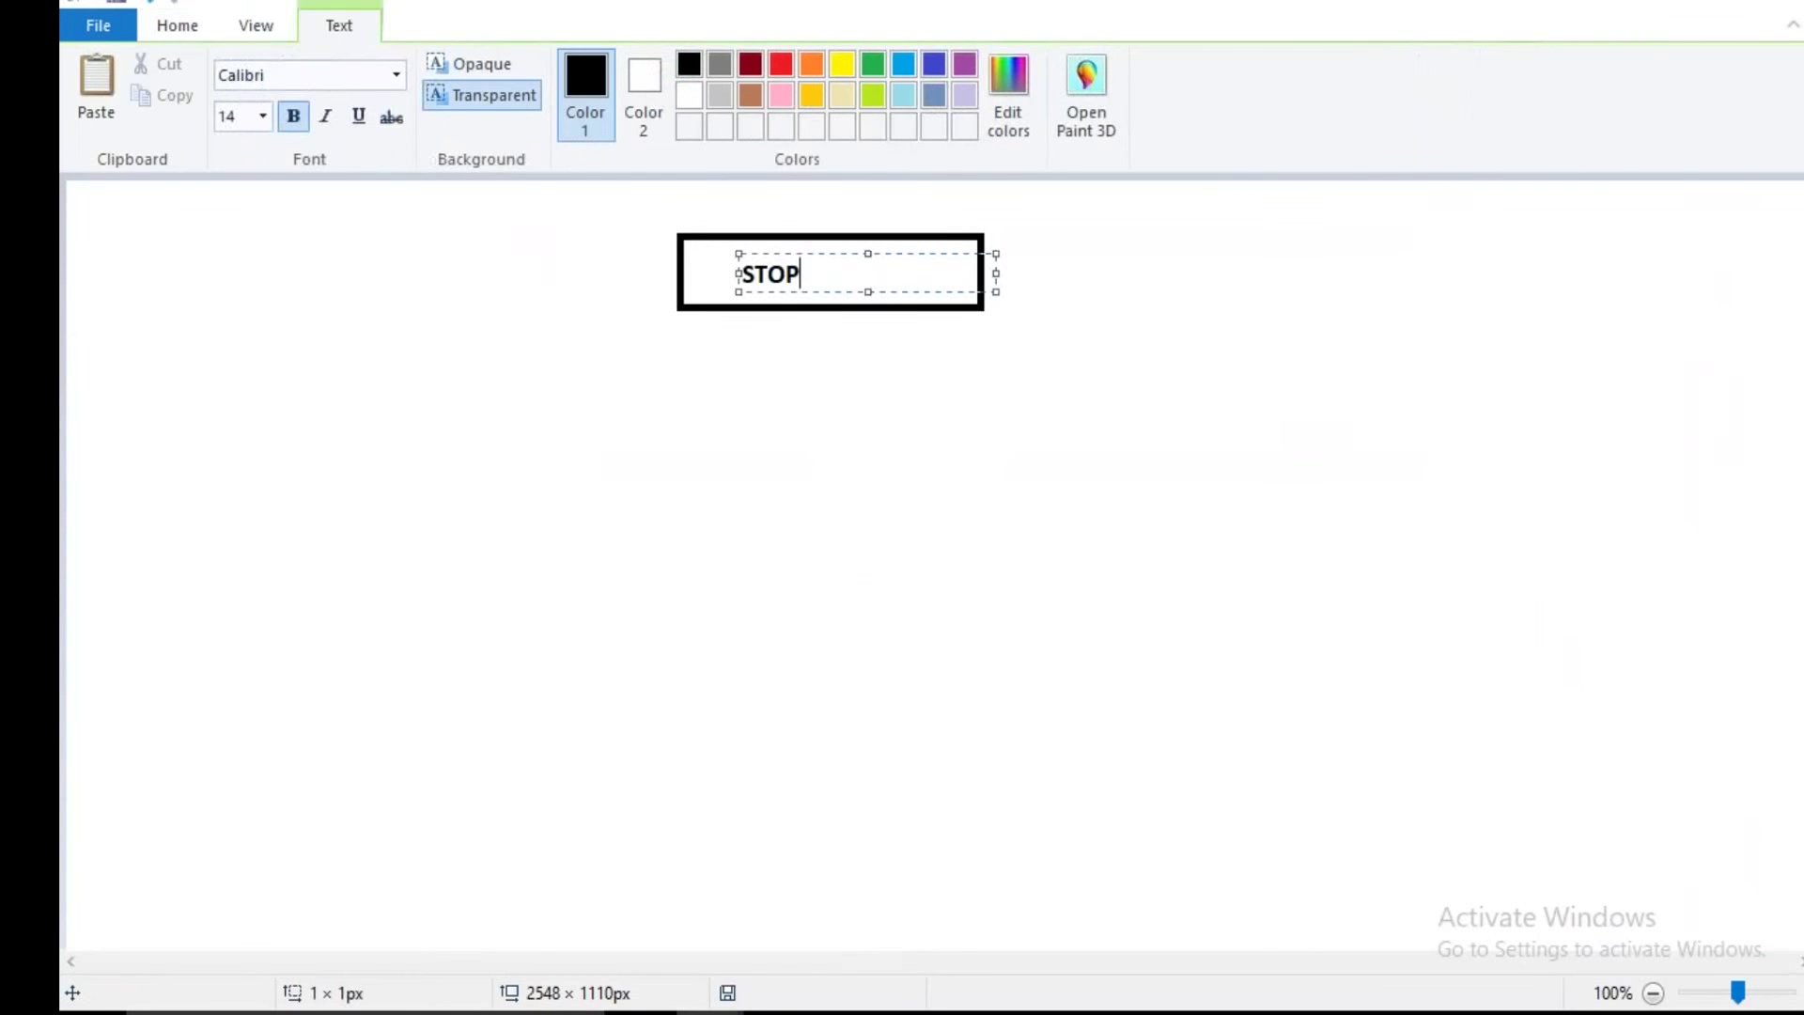
{"action": "left_click", "coordinate": [278, 352]}
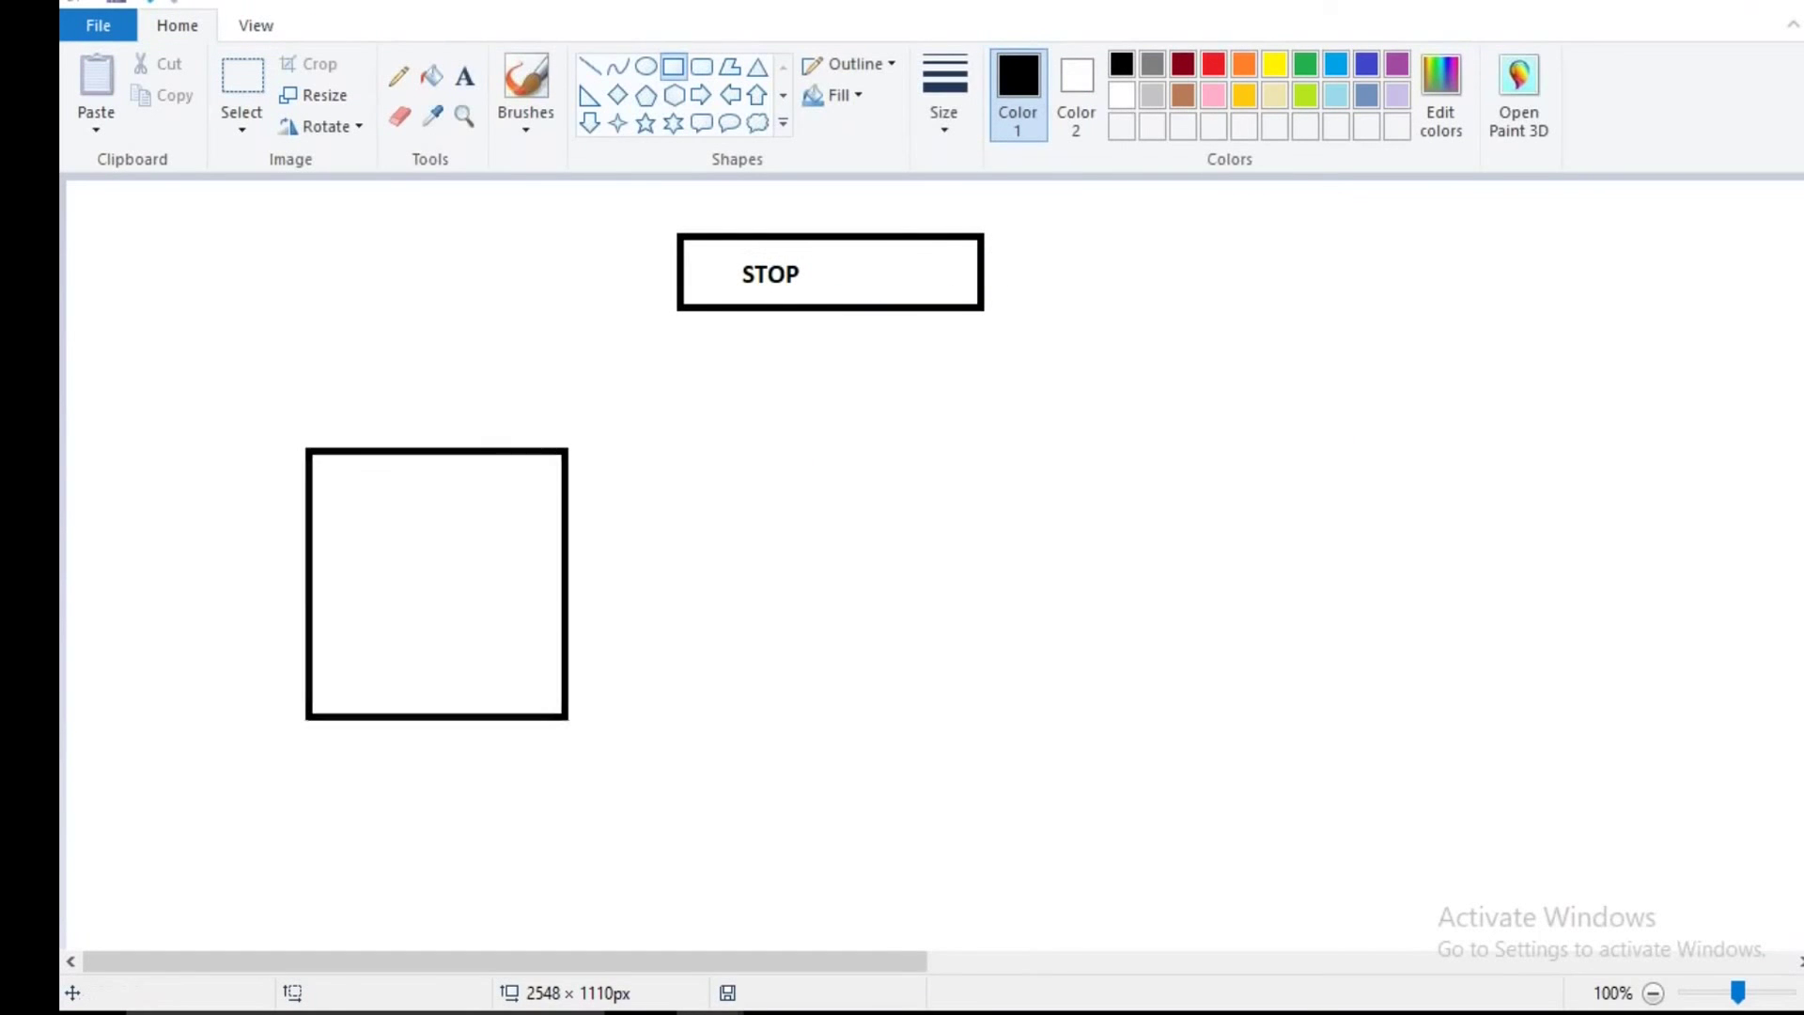
{"action": "left_click", "coordinate": [464, 75]}
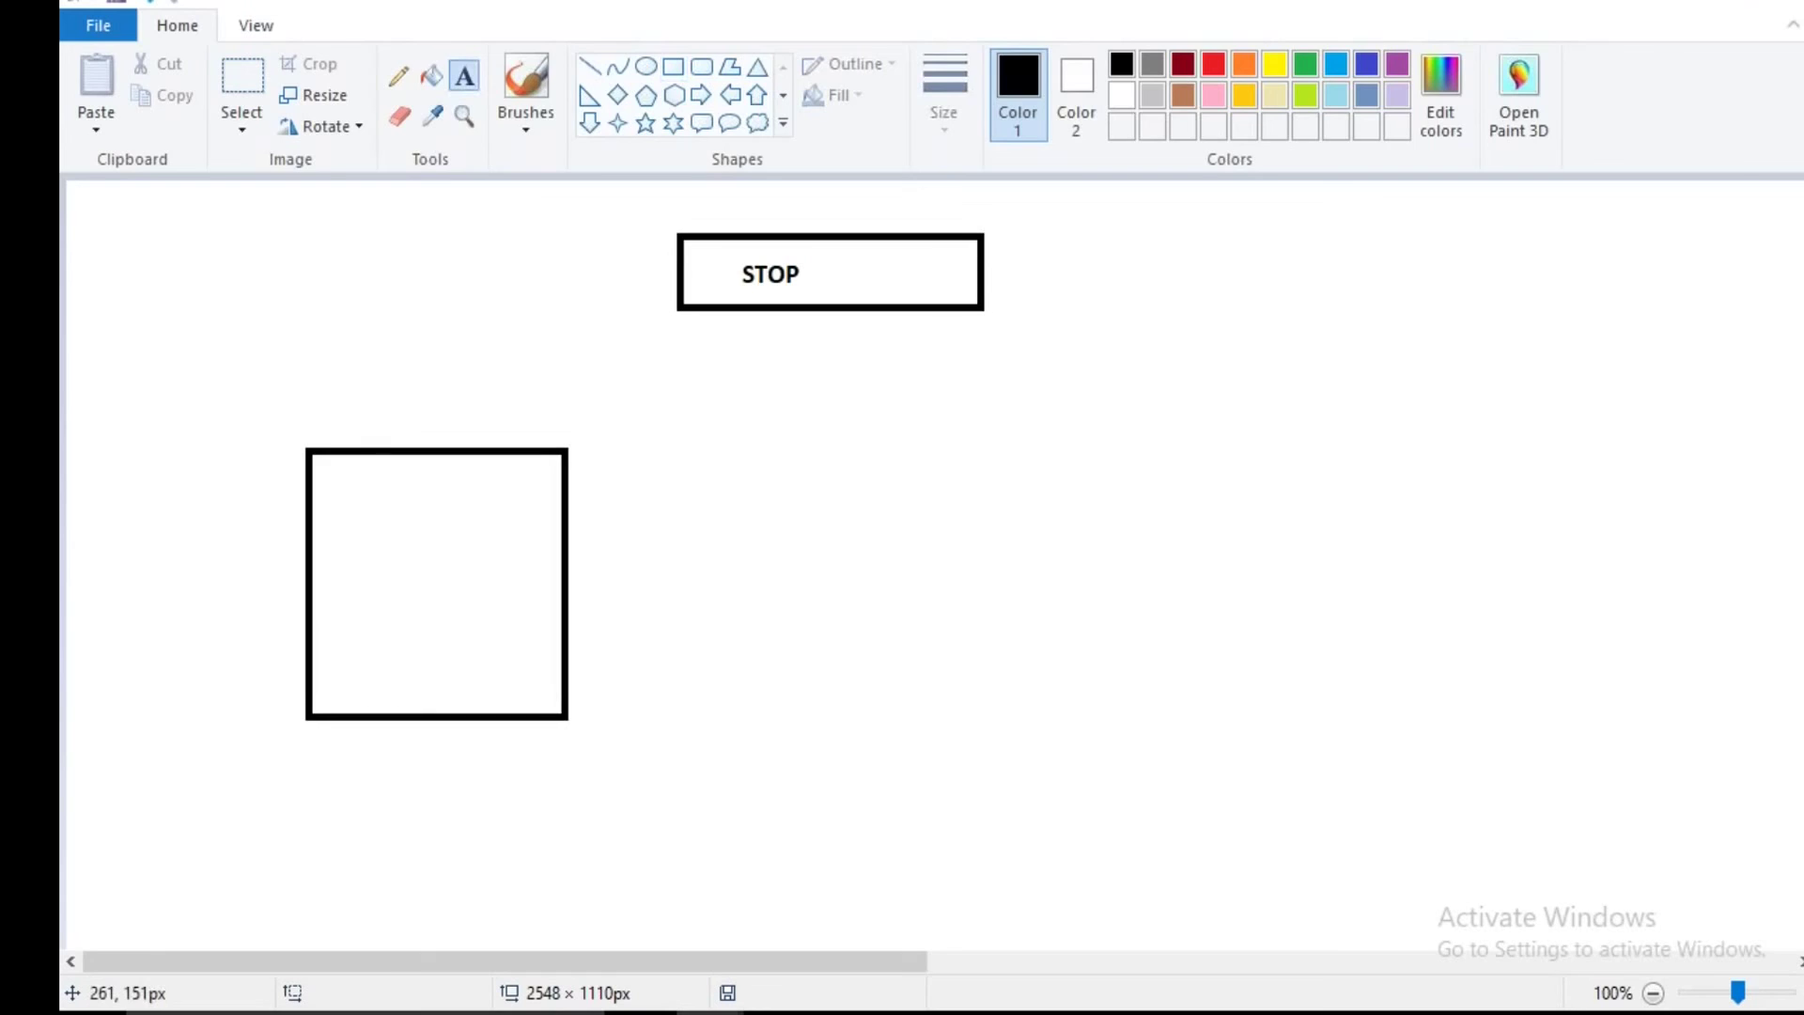
{"action": "left_click", "coordinate": [423, 378]}
{"action": "type", "text": "SAP"}
{"action": "left_click", "coordinate": [994, 456]}
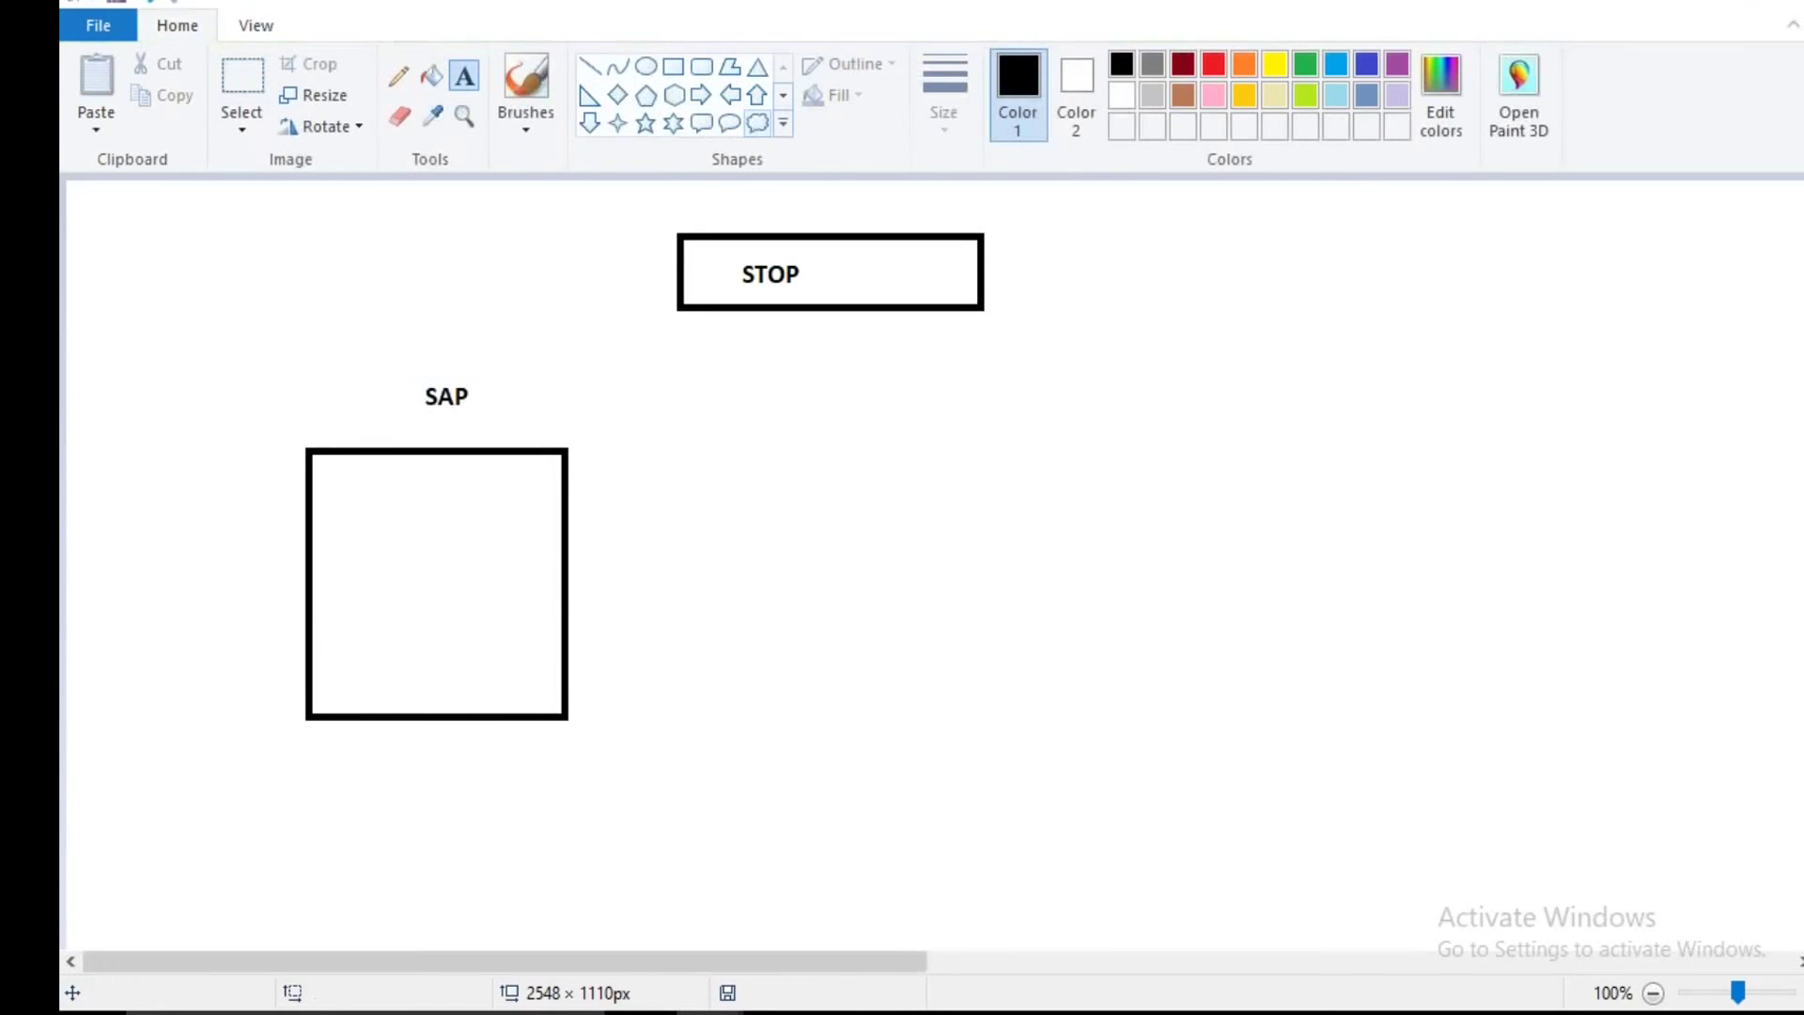
Draw a target box across from the SAP box and label it HANA/S4HANA.
{"action": "left_click", "coordinate": [673, 66]}
{"action": "left_click_drag", "start_coordinate": [1134, 408], "coordinate": [1361, 591]}
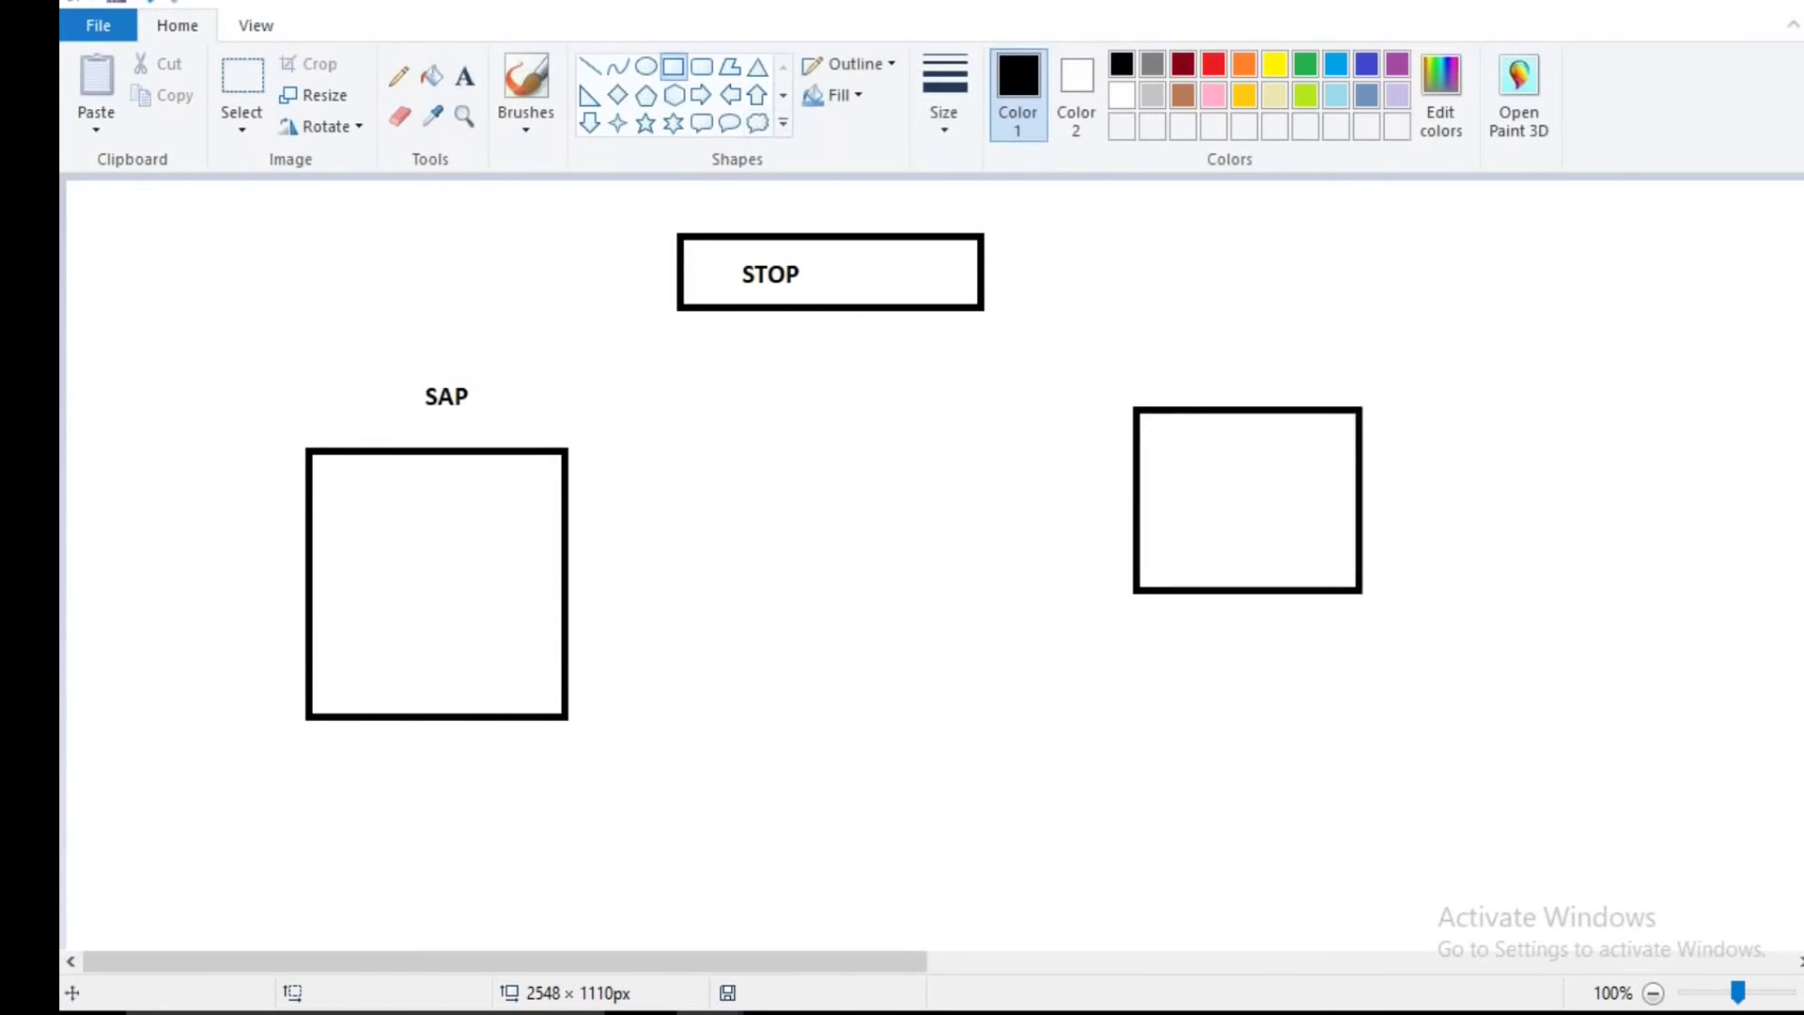
{"action": "left_click", "coordinate": [464, 75]}
{"action": "left_click", "coordinate": [1194, 366]}
{"action": "type", "text": "HANA/"}
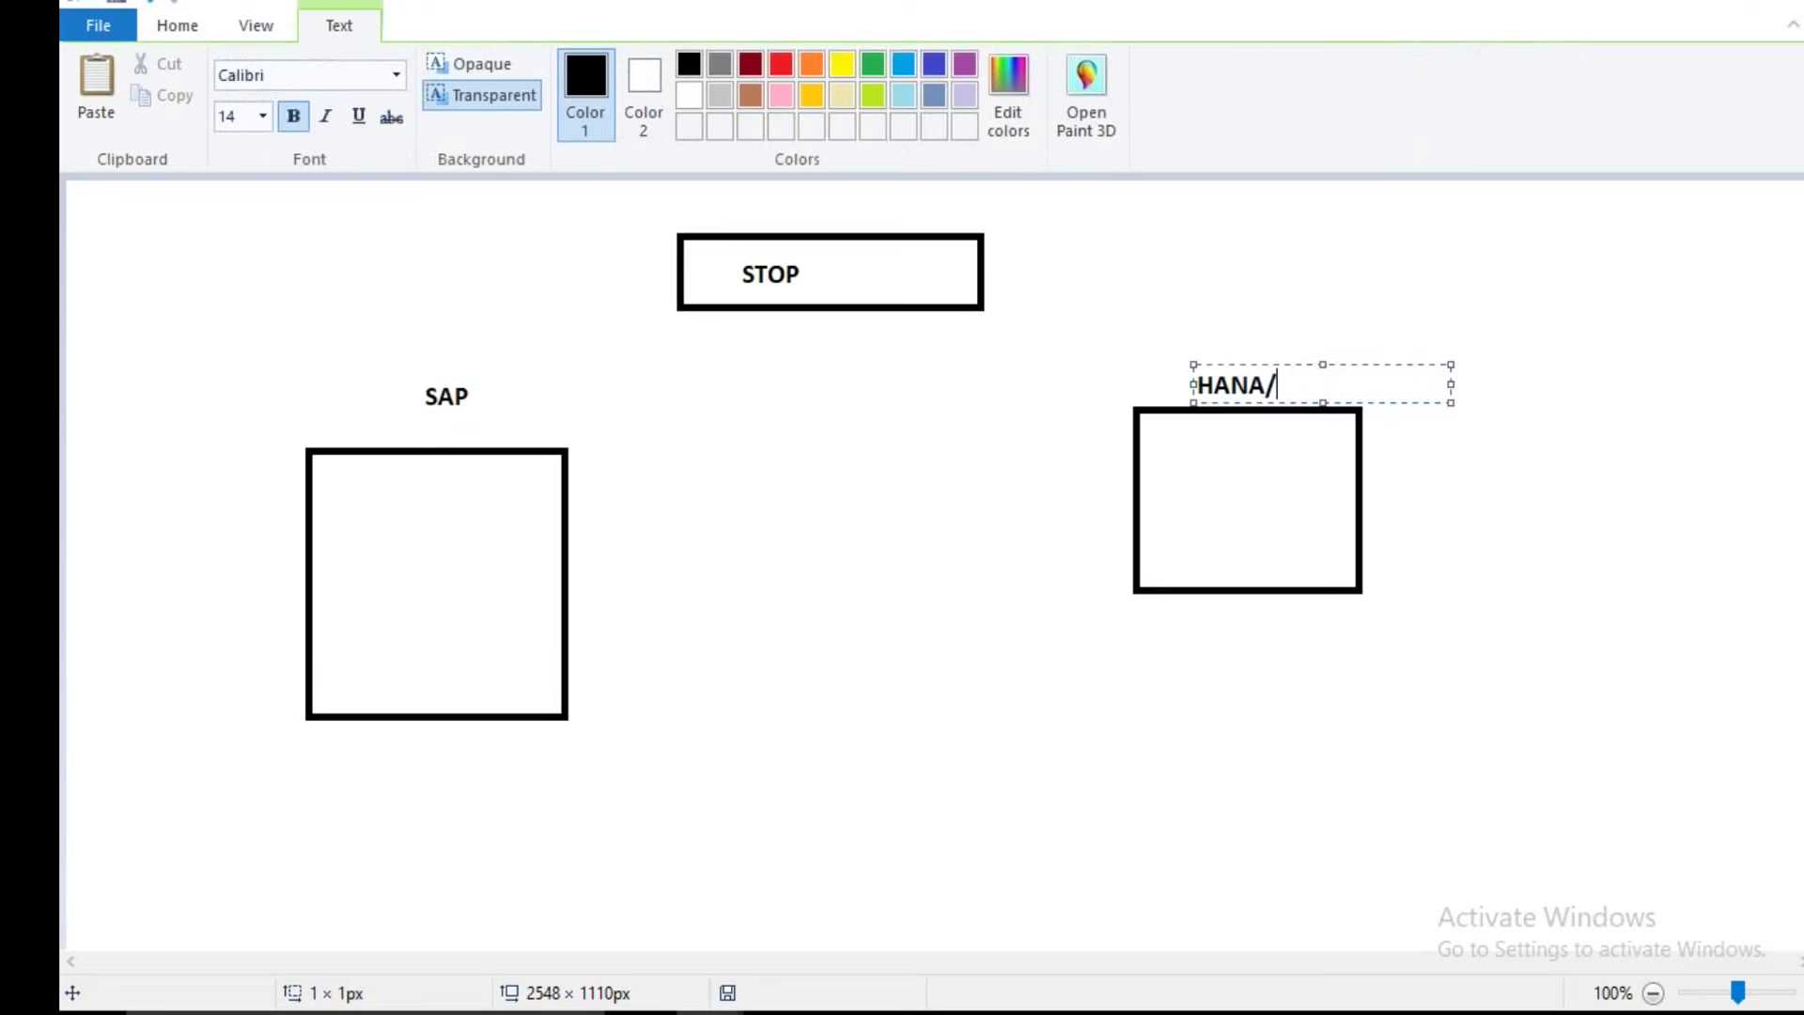
{"action": "type", "text": "S4HANA"}
{"action": "key", "text": "Escape"}
{"action": "left_click", "coordinate": [673, 65]}
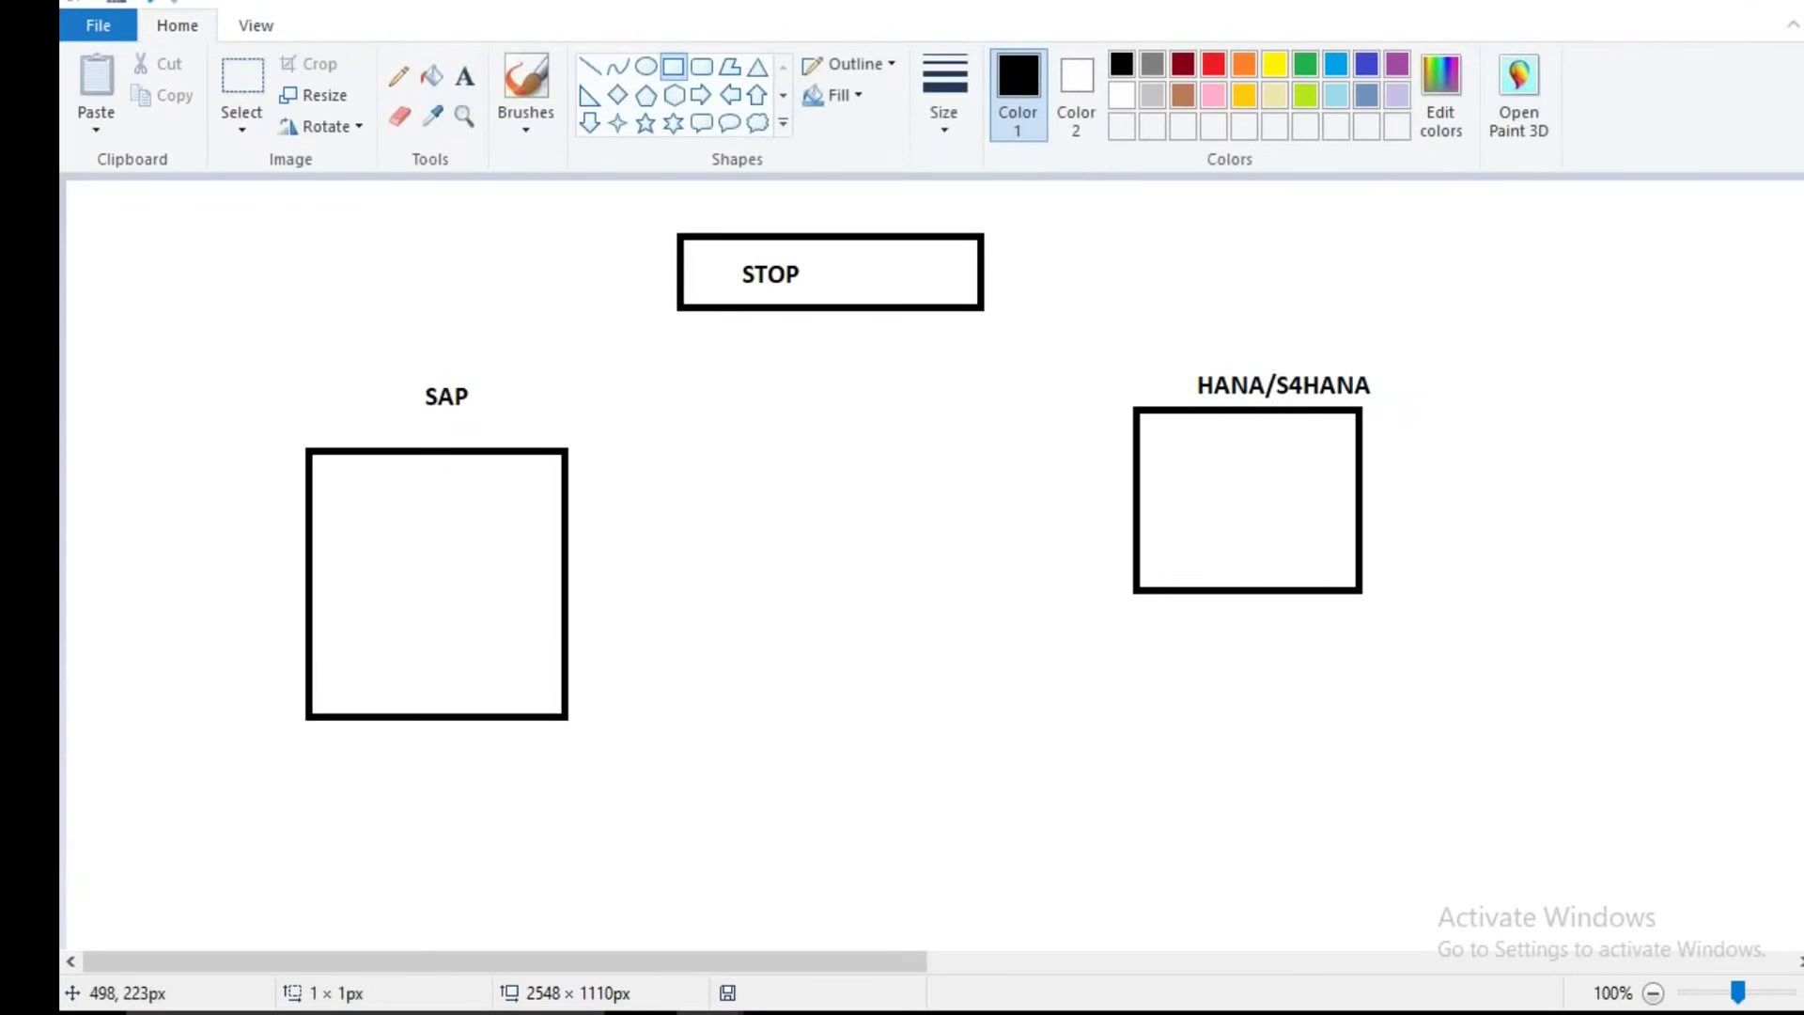
Draw a smaller box between the SAP and HANA/S4HANA boxes and label it SLT above.
{"action": "left_click_drag", "start_coordinate": [757, 496], "coordinate": [901, 647]}
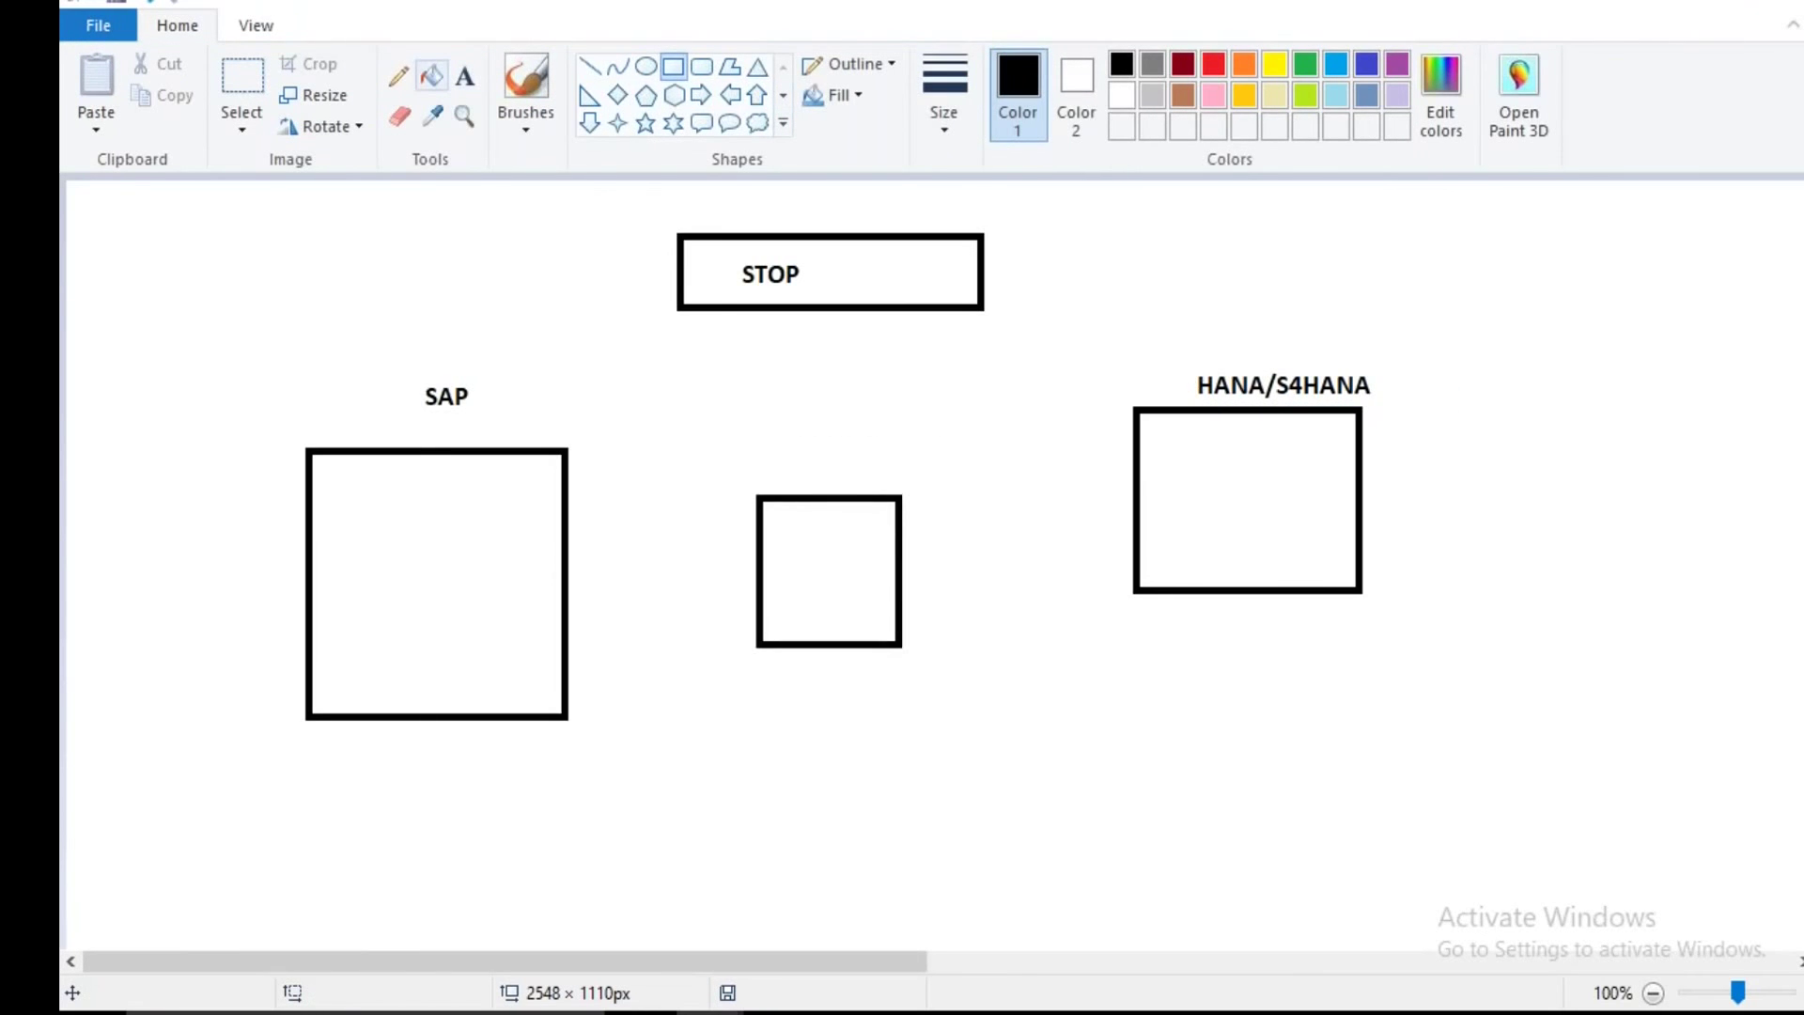
{"action": "left_click", "coordinate": [465, 76]}
{"action": "left_click", "coordinate": [786, 442]}
{"action": "type", "text": "SLT"}
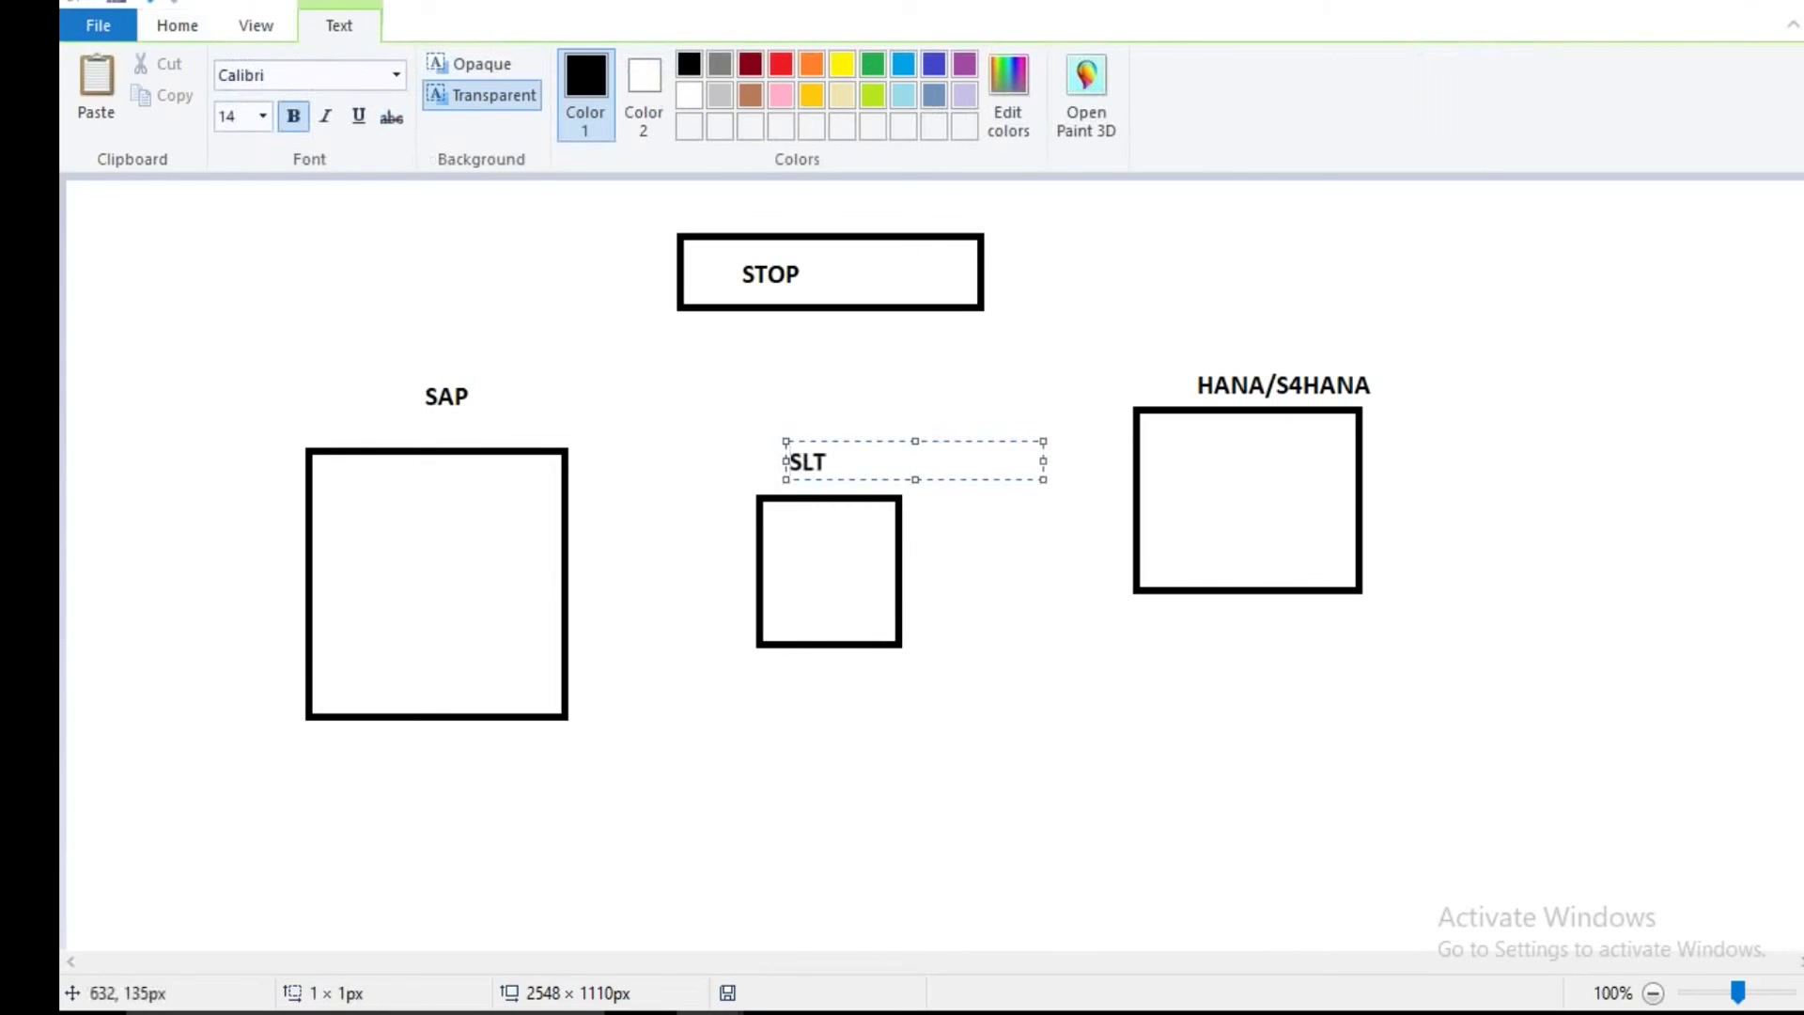
{"action": "left_click", "coordinate": [660, 310]}
Connect the SAP box to the SLT box and the SLT box to the HANA/S4HANA box with straight black lines.
{"action": "left_click", "coordinate": [589, 66]}
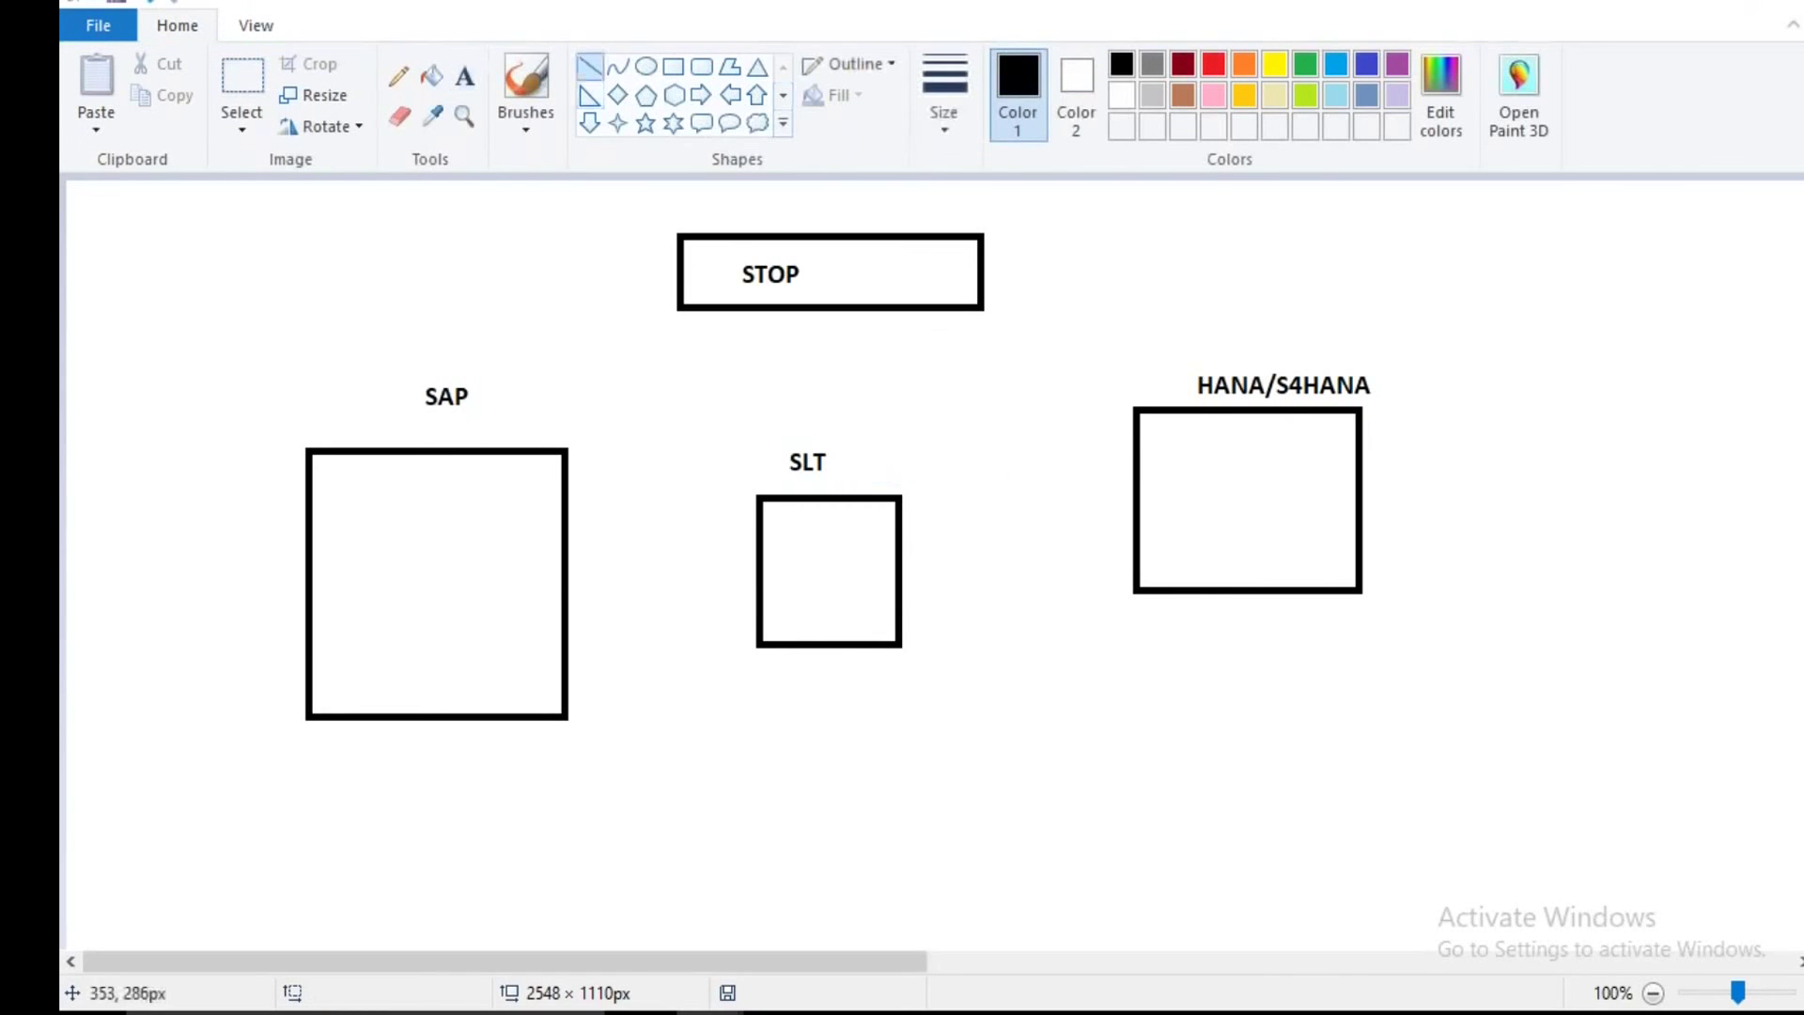
{"action": "left_click_drag", "start_coordinate": [558, 587], "coordinate": [754, 587]}
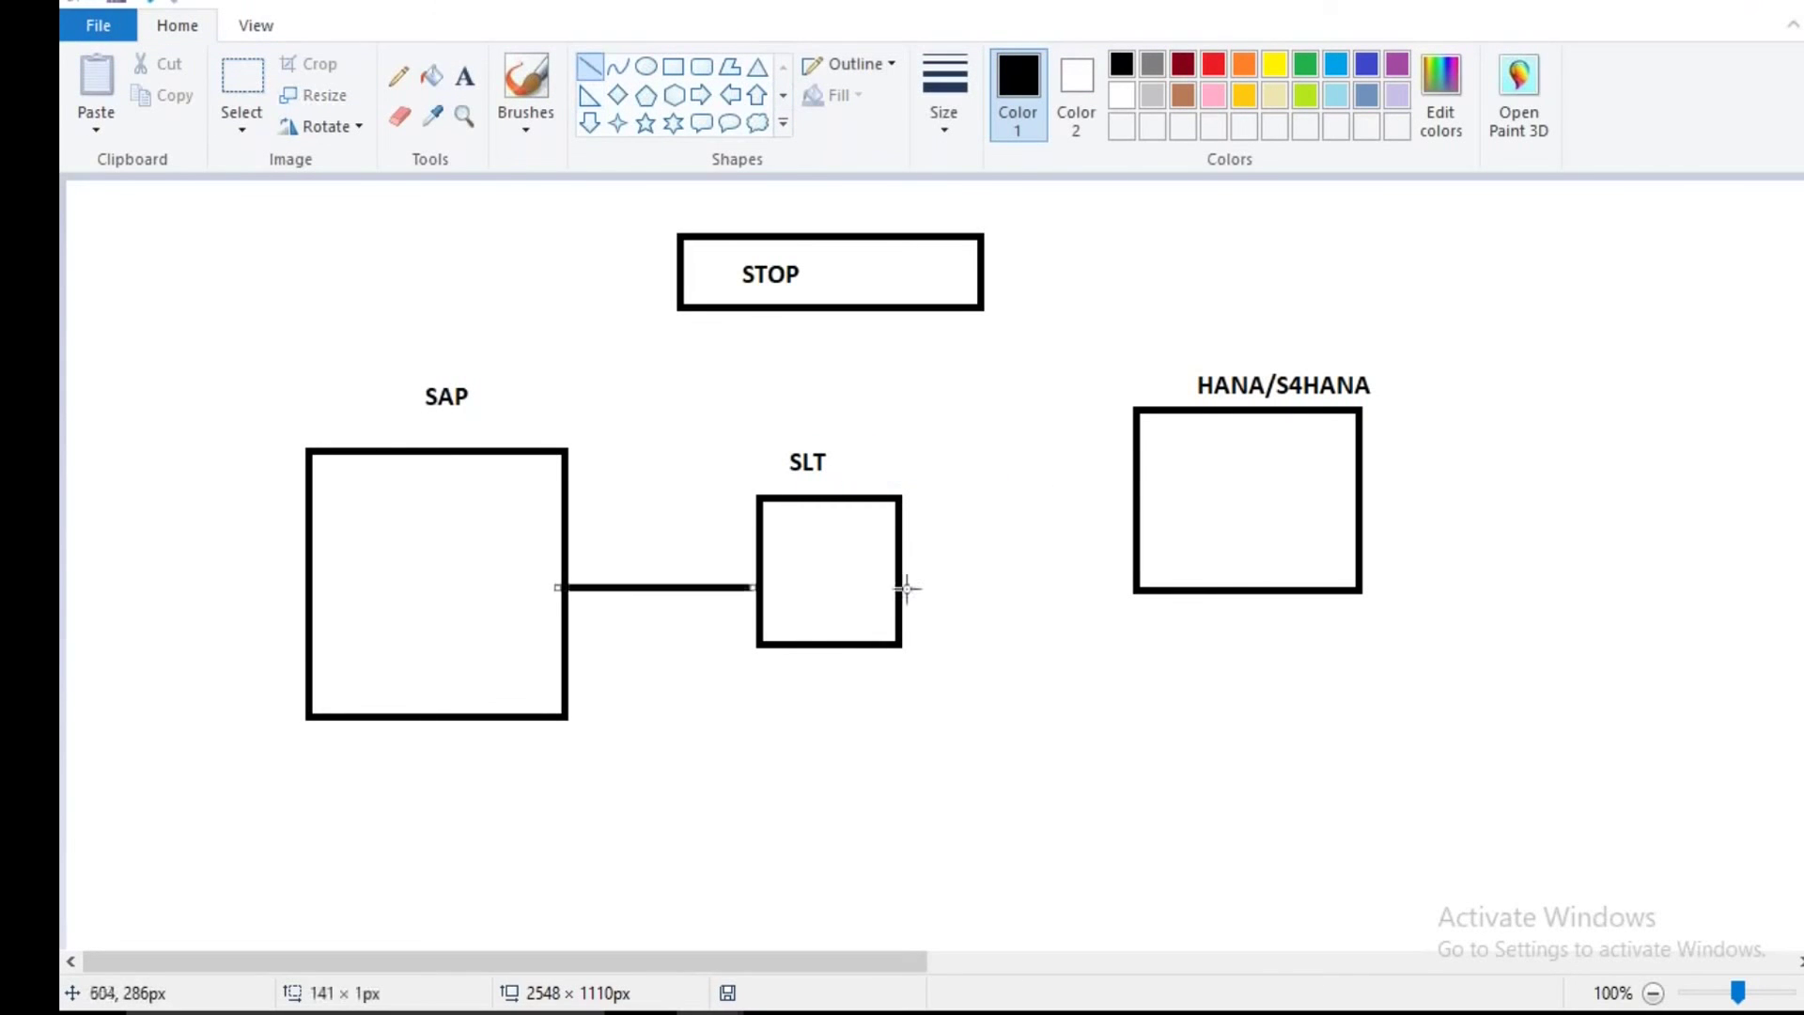
{"action": "left_click_drag", "start_coordinate": [906, 588], "coordinate": [1138, 498]}
{"action": "left_click", "coordinate": [1071, 354]}
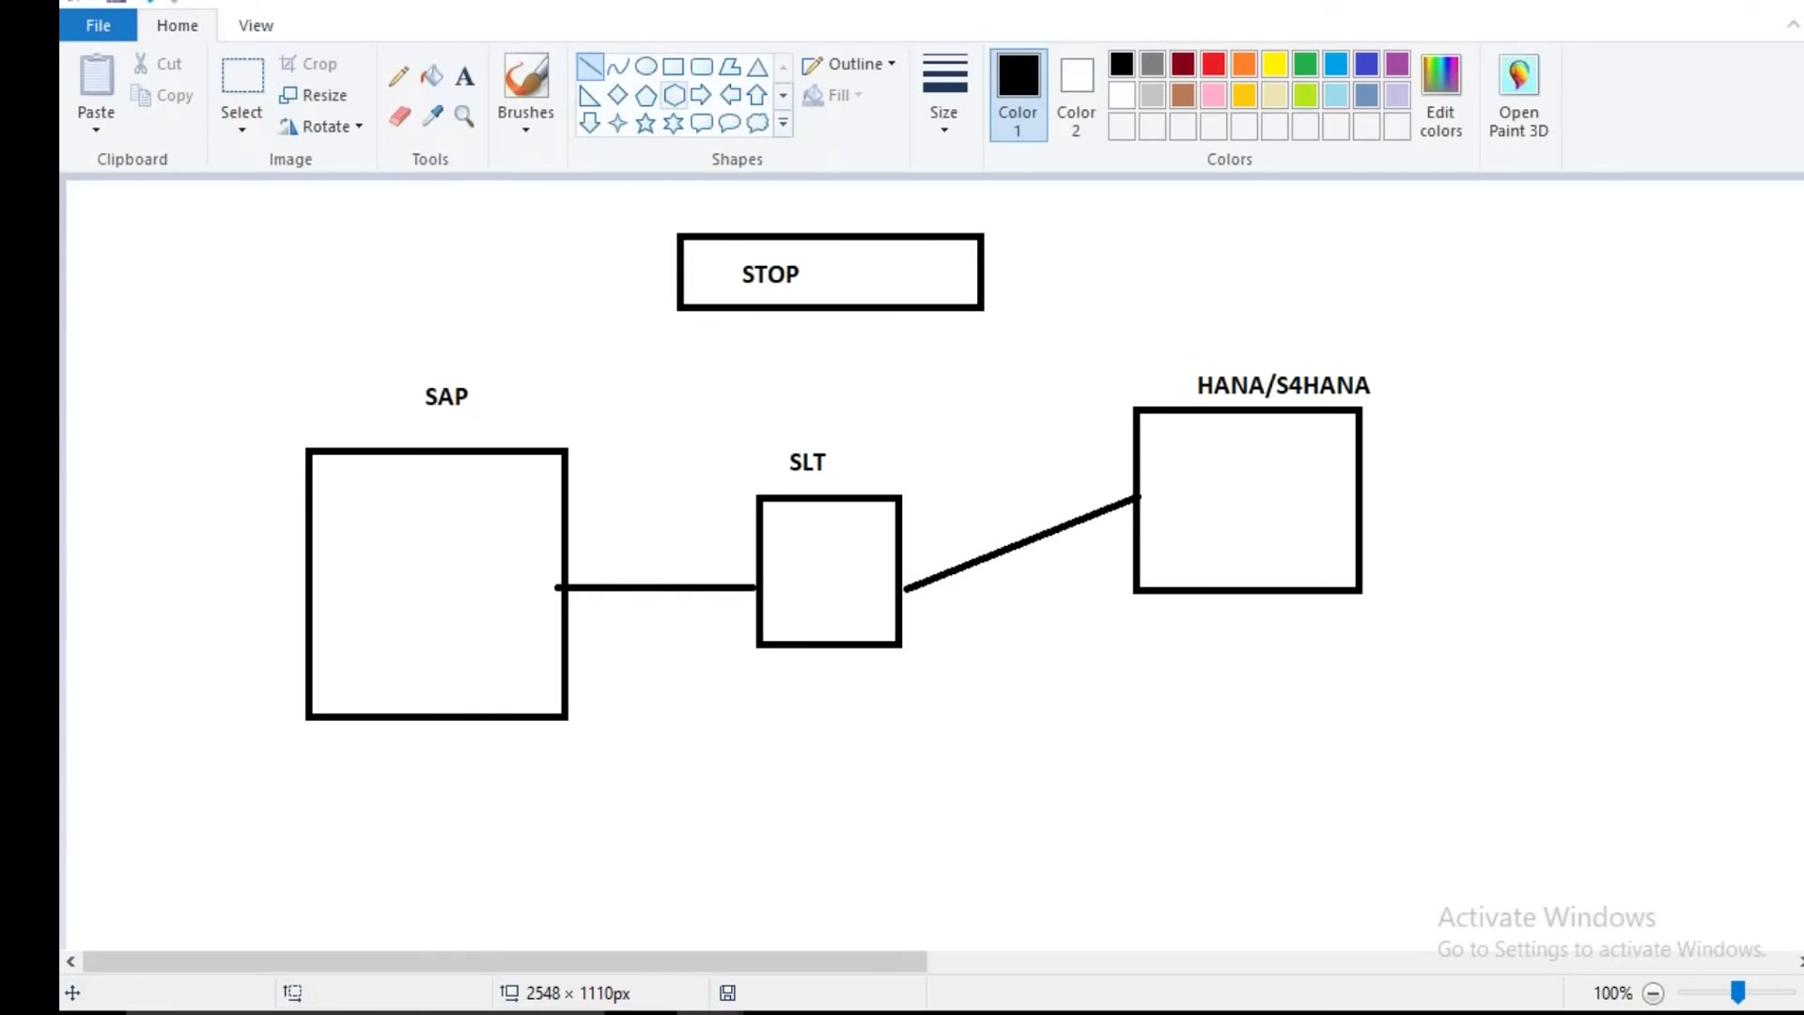
Draw a box about 95 × 33 px in the lower part of the SAP box and label it TRIGGERS.
{"action": "left_click", "coordinate": [672, 65]}
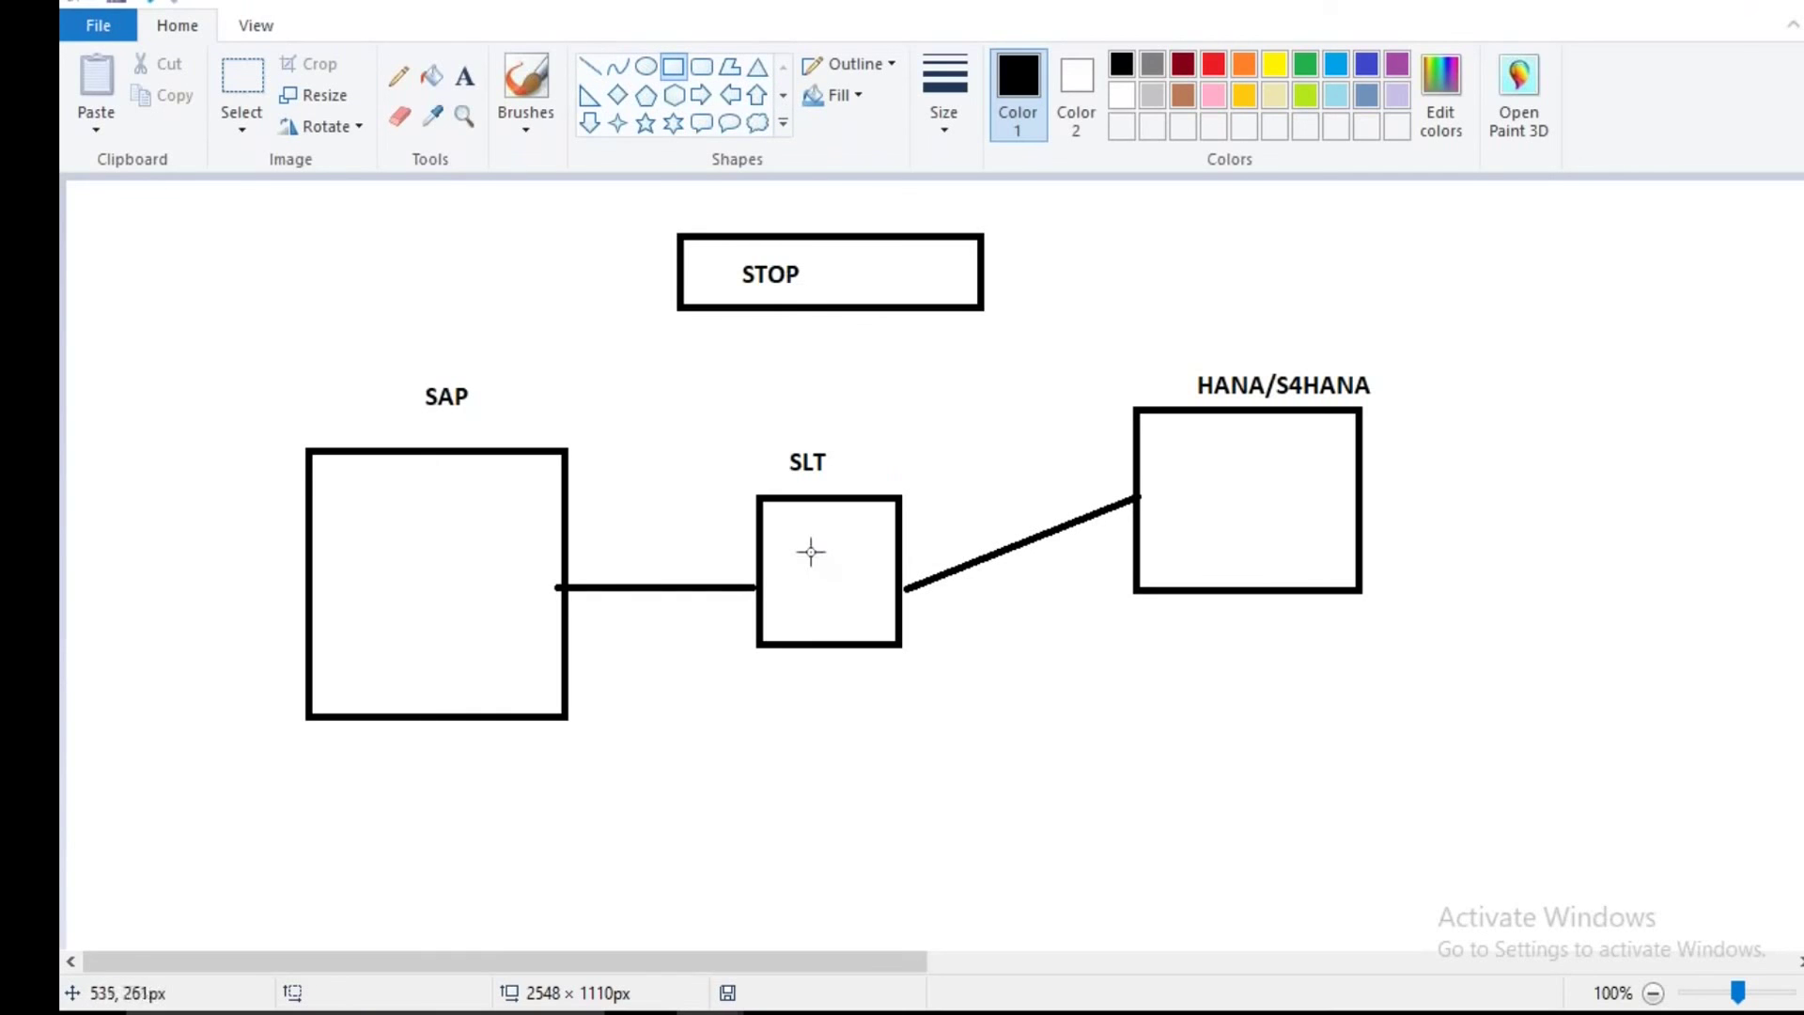
{"action": "left_click_drag", "start_coordinate": [354, 620], "coordinate": [488, 669]}
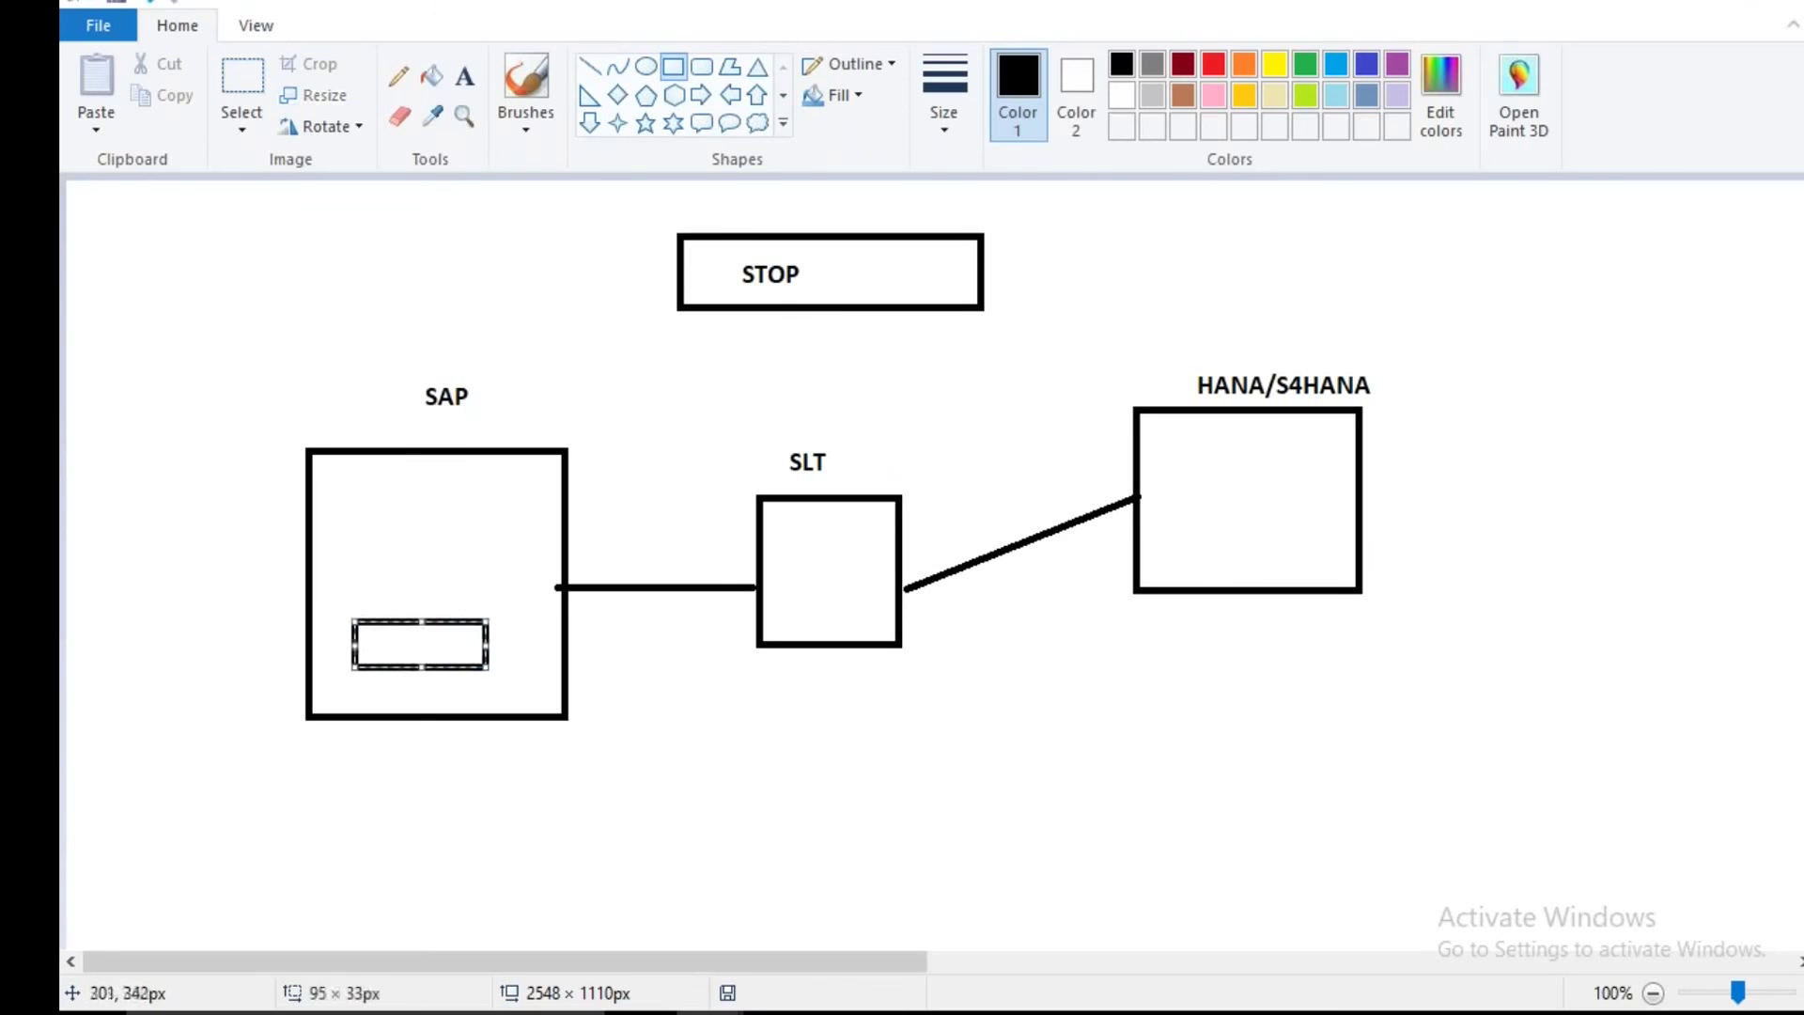
{"action": "left_click", "coordinate": [464, 75]}
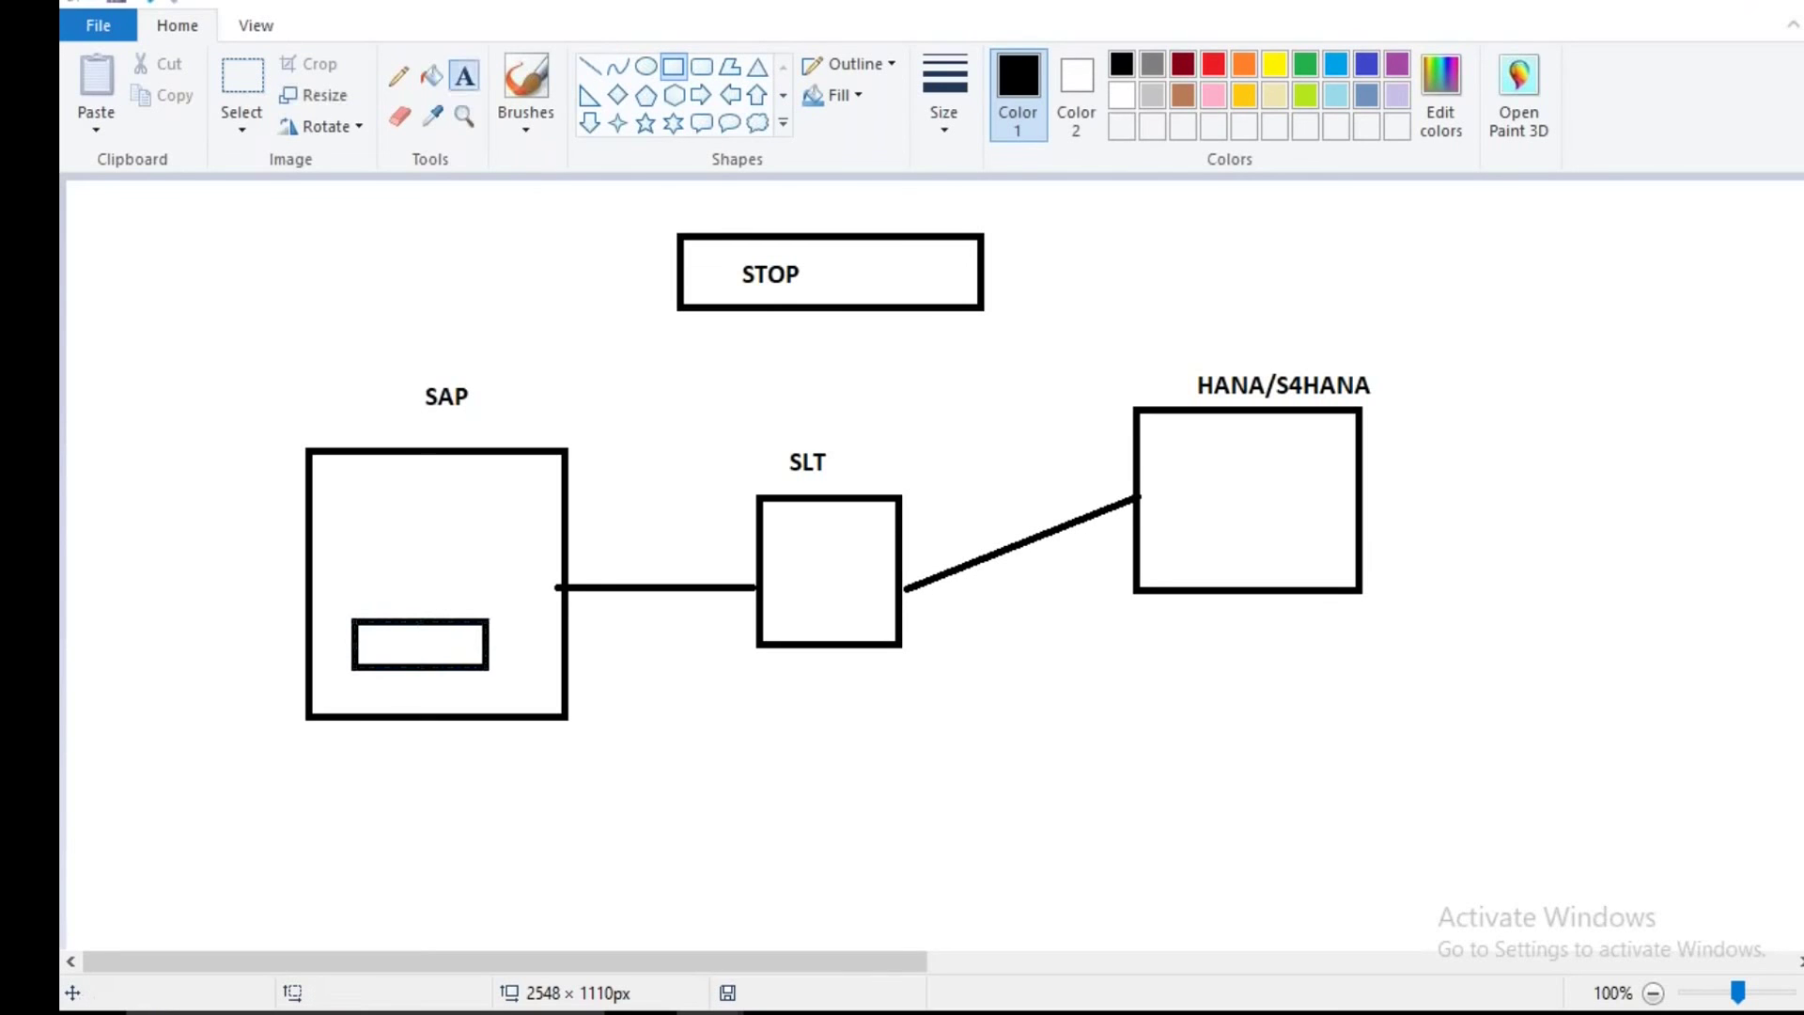
{"action": "left_click", "coordinate": [374, 622]}
{"action": "type", "text": "TRI"}
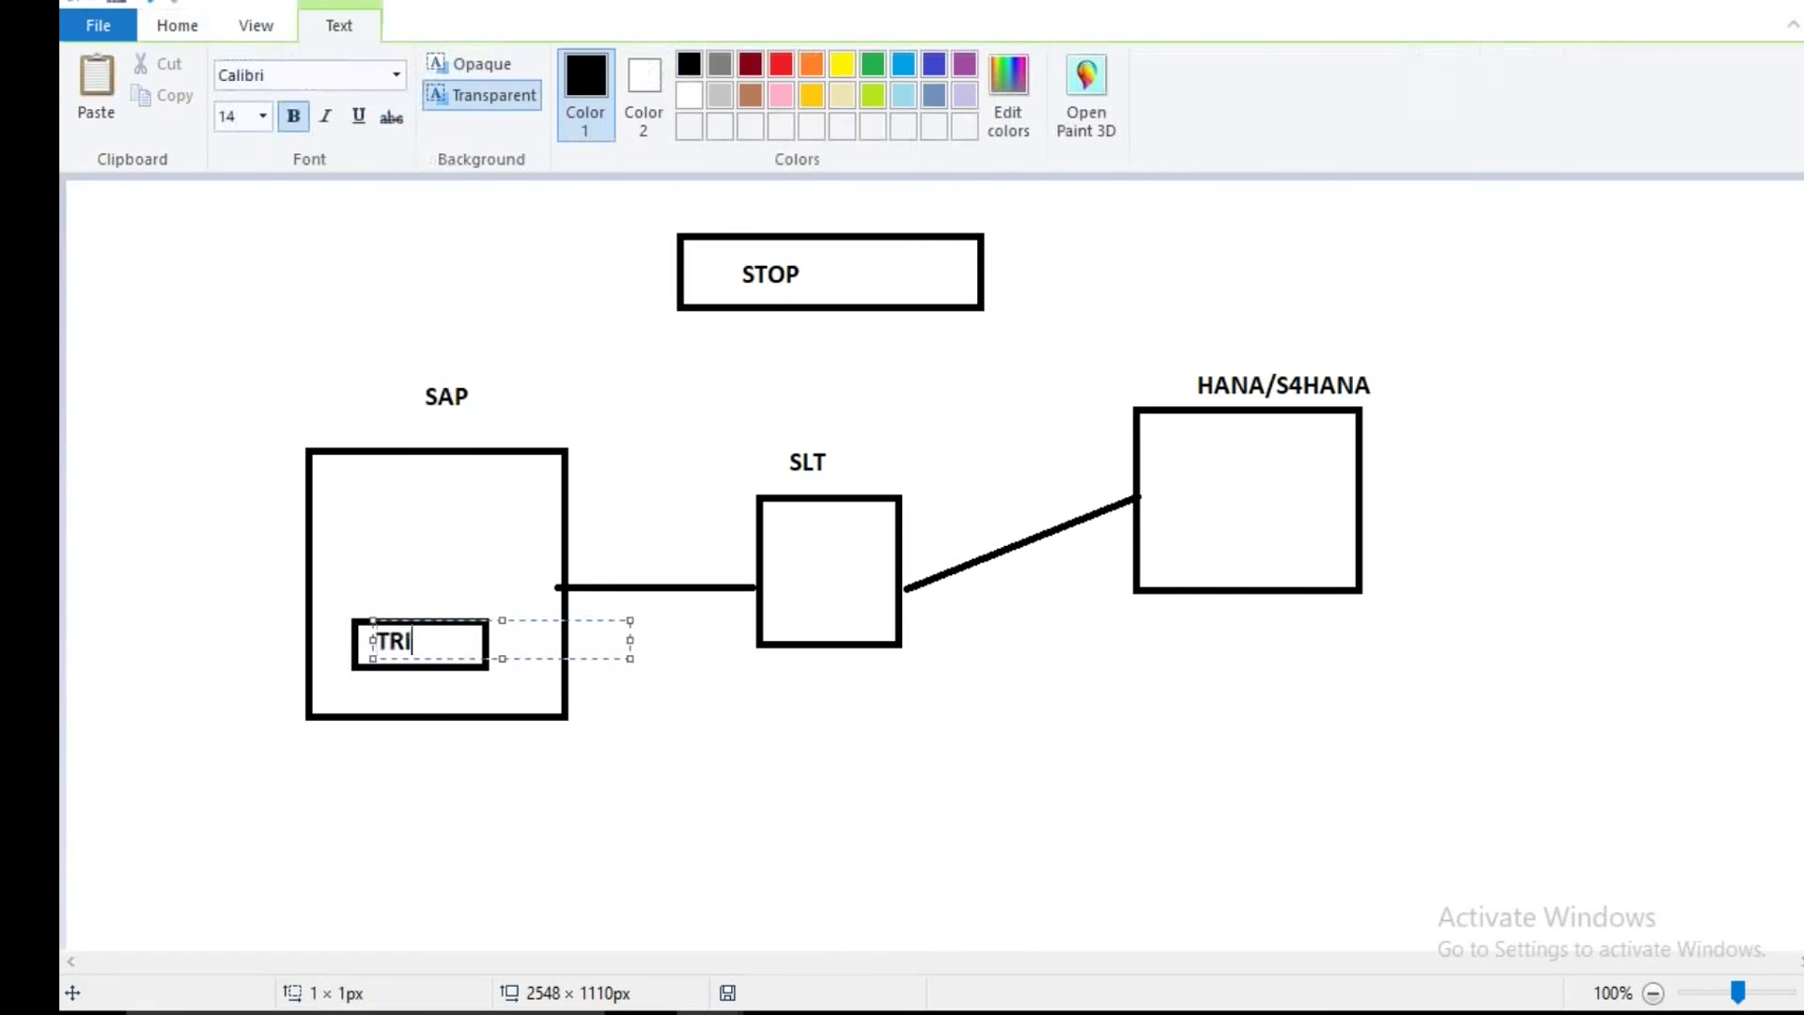
{"action": "type", "text": "GGERS"}
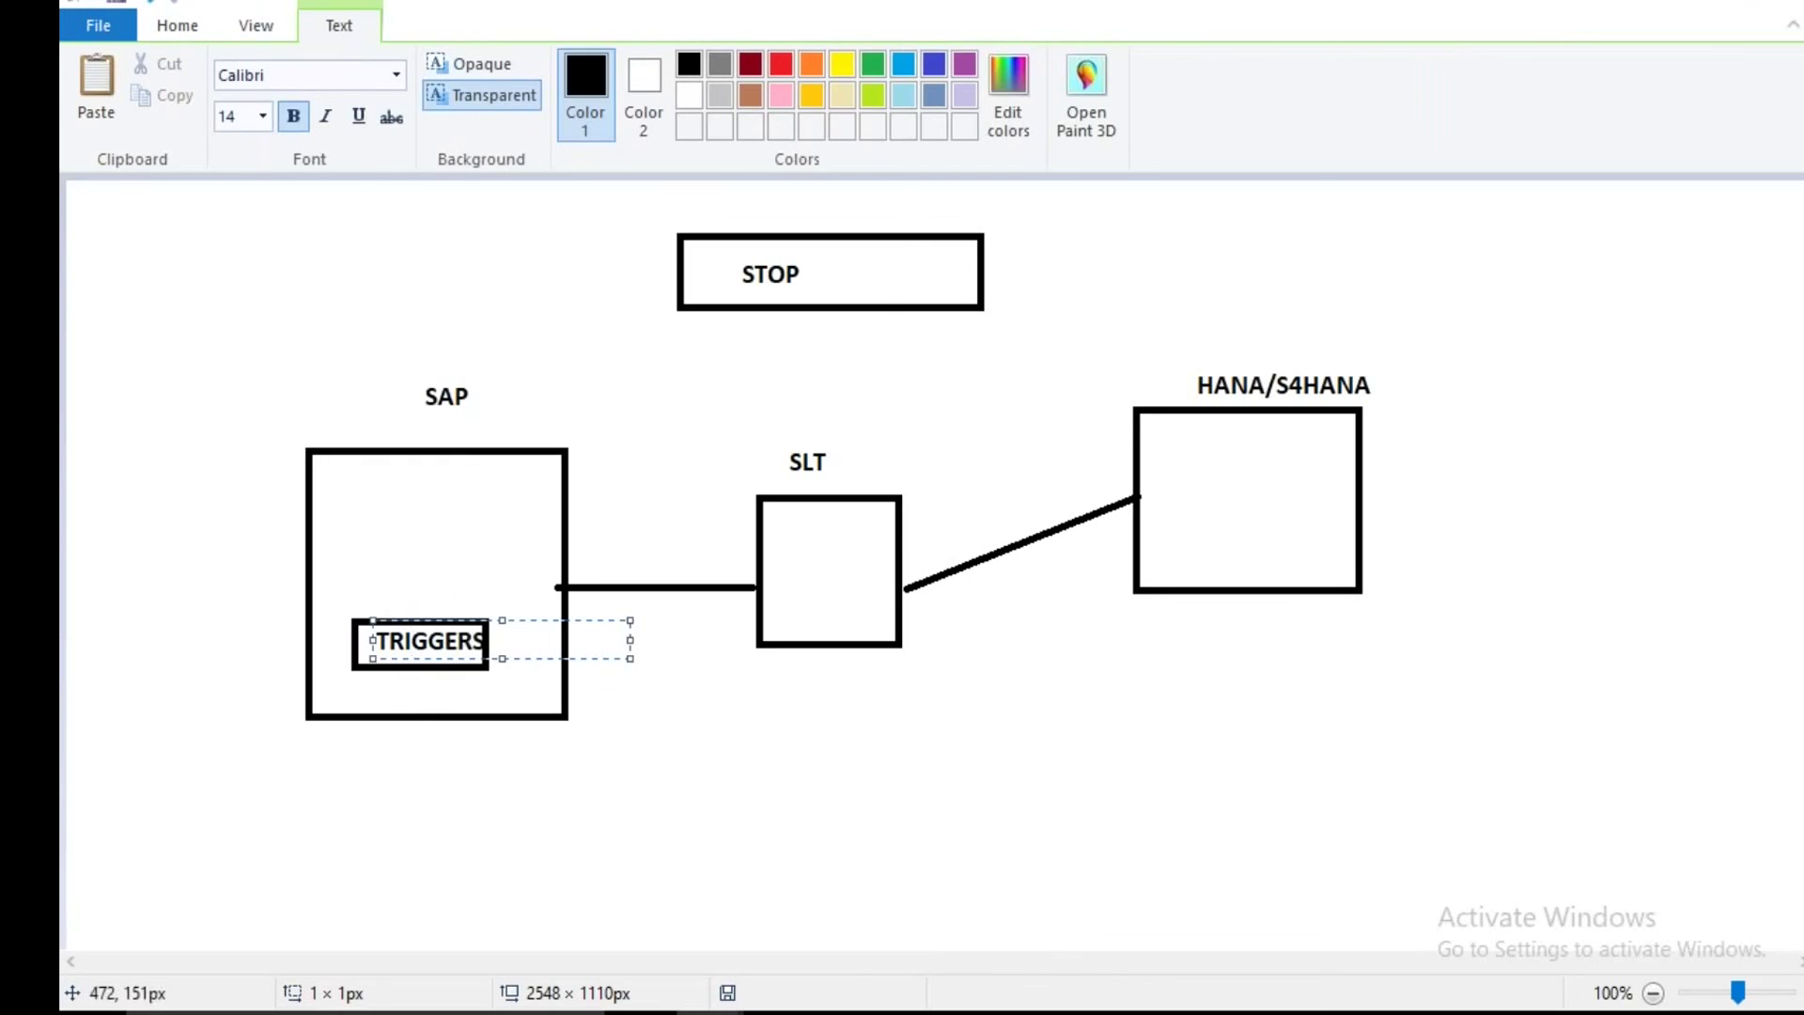
{"action": "key", "text": "Escape"}
Draw another box above TRIGGERS inside the SAP box and label it LOGGING.
{"action": "left_click", "coordinate": [673, 66]}
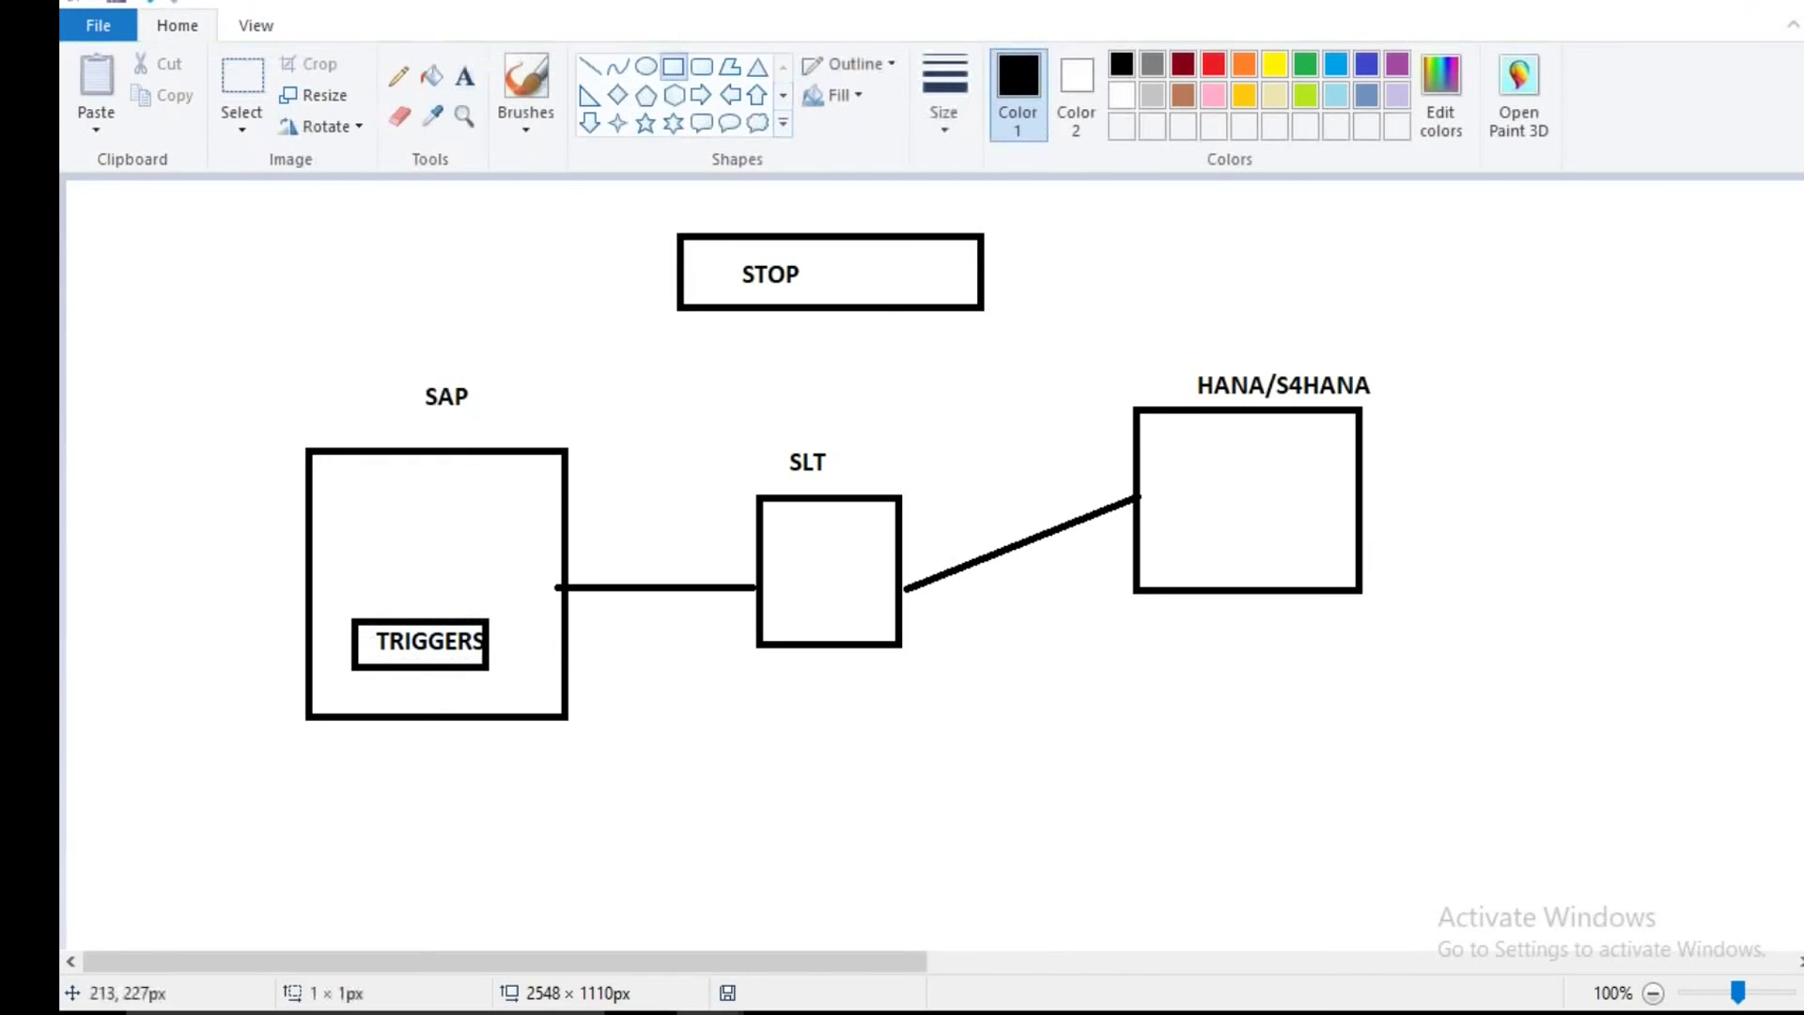
{"action": "left_click_drag", "start_coordinate": [360, 503], "coordinate": [535, 576]}
{"action": "left_click", "coordinate": [464, 75]}
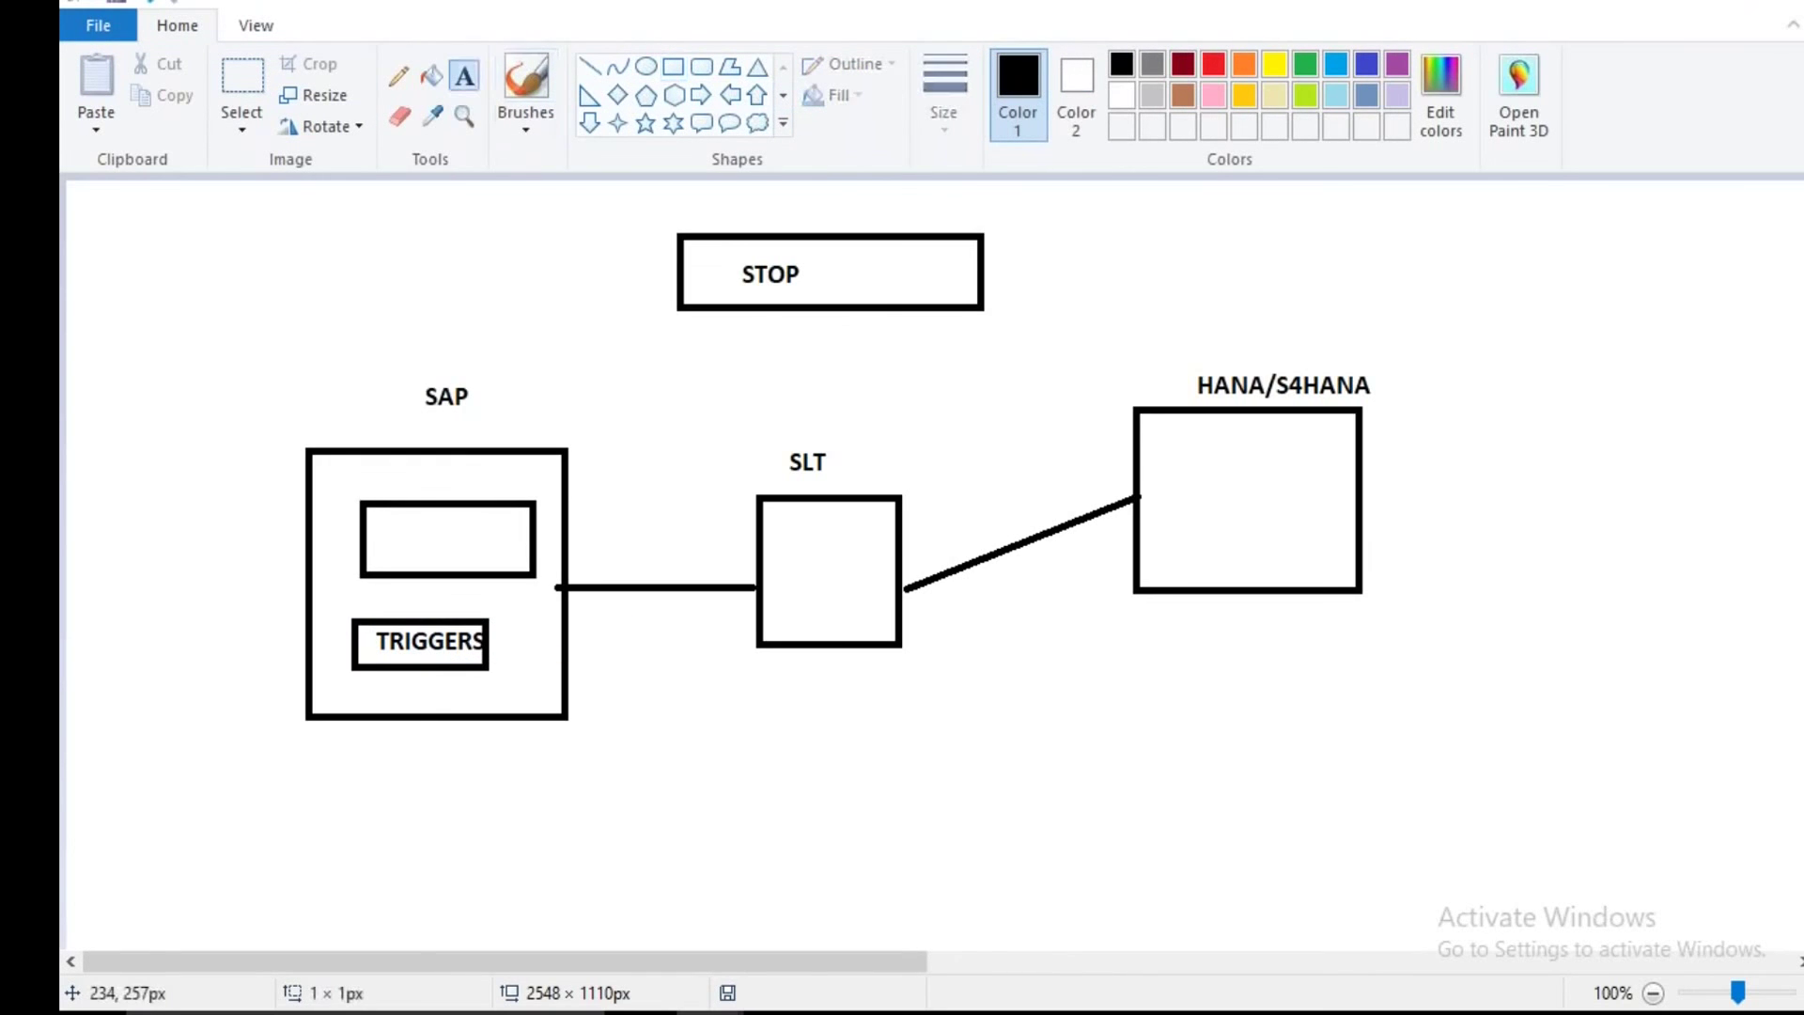
{"action": "left_click", "coordinate": [388, 524]}
{"action": "type", "text": "LOGGING"}
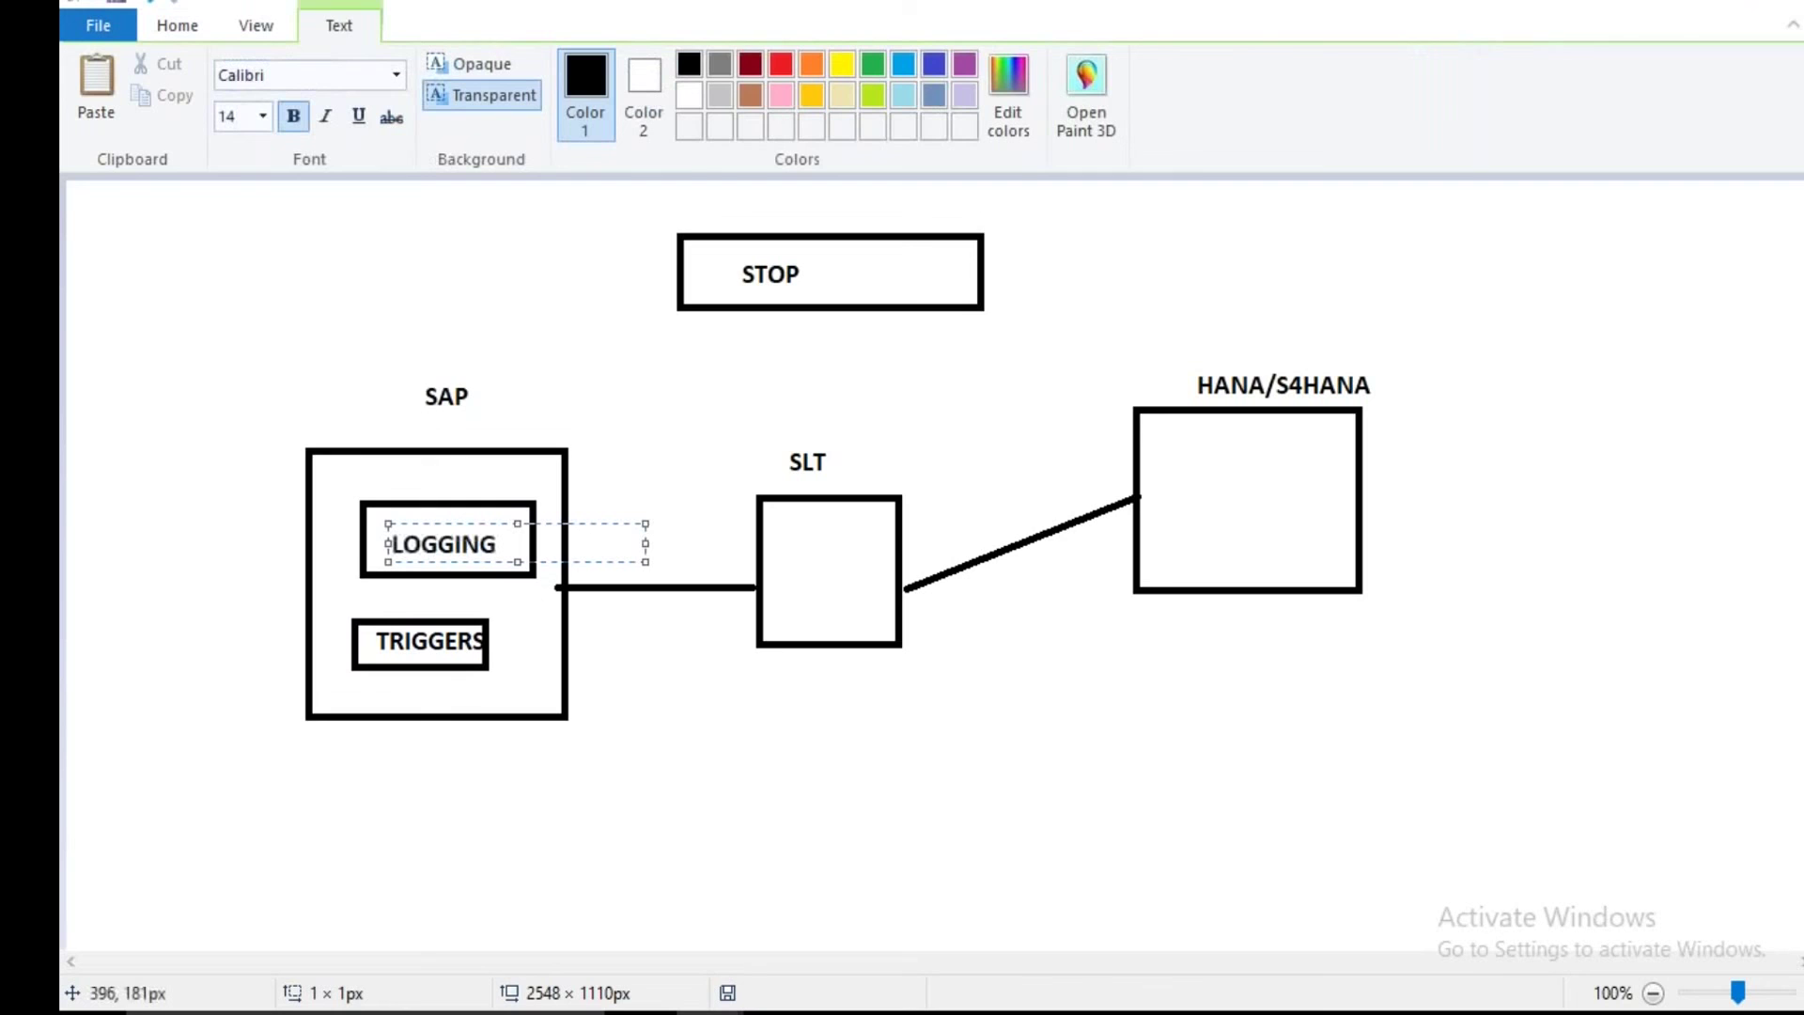
{"action": "left_click", "coordinate": [438, 352]}
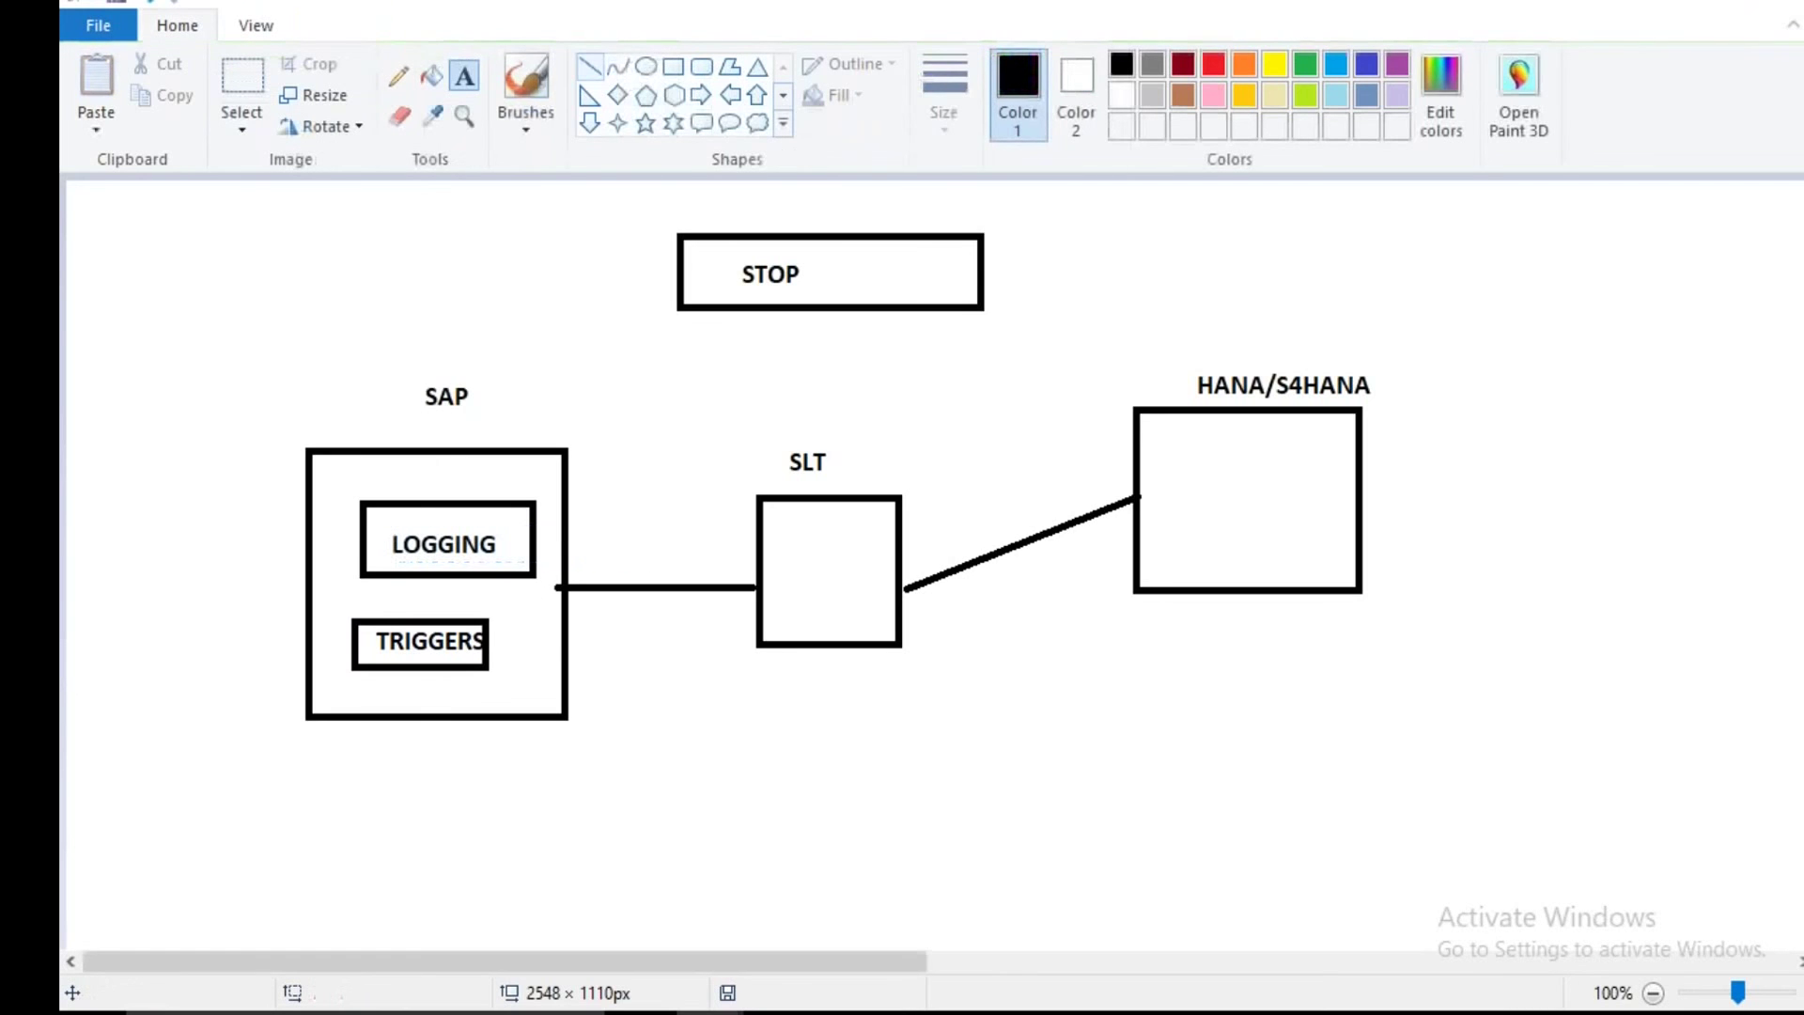
Cross out the LOGGING and TRIGGERS boxes with red lines.
{"action": "left_click", "coordinate": [589, 66]}
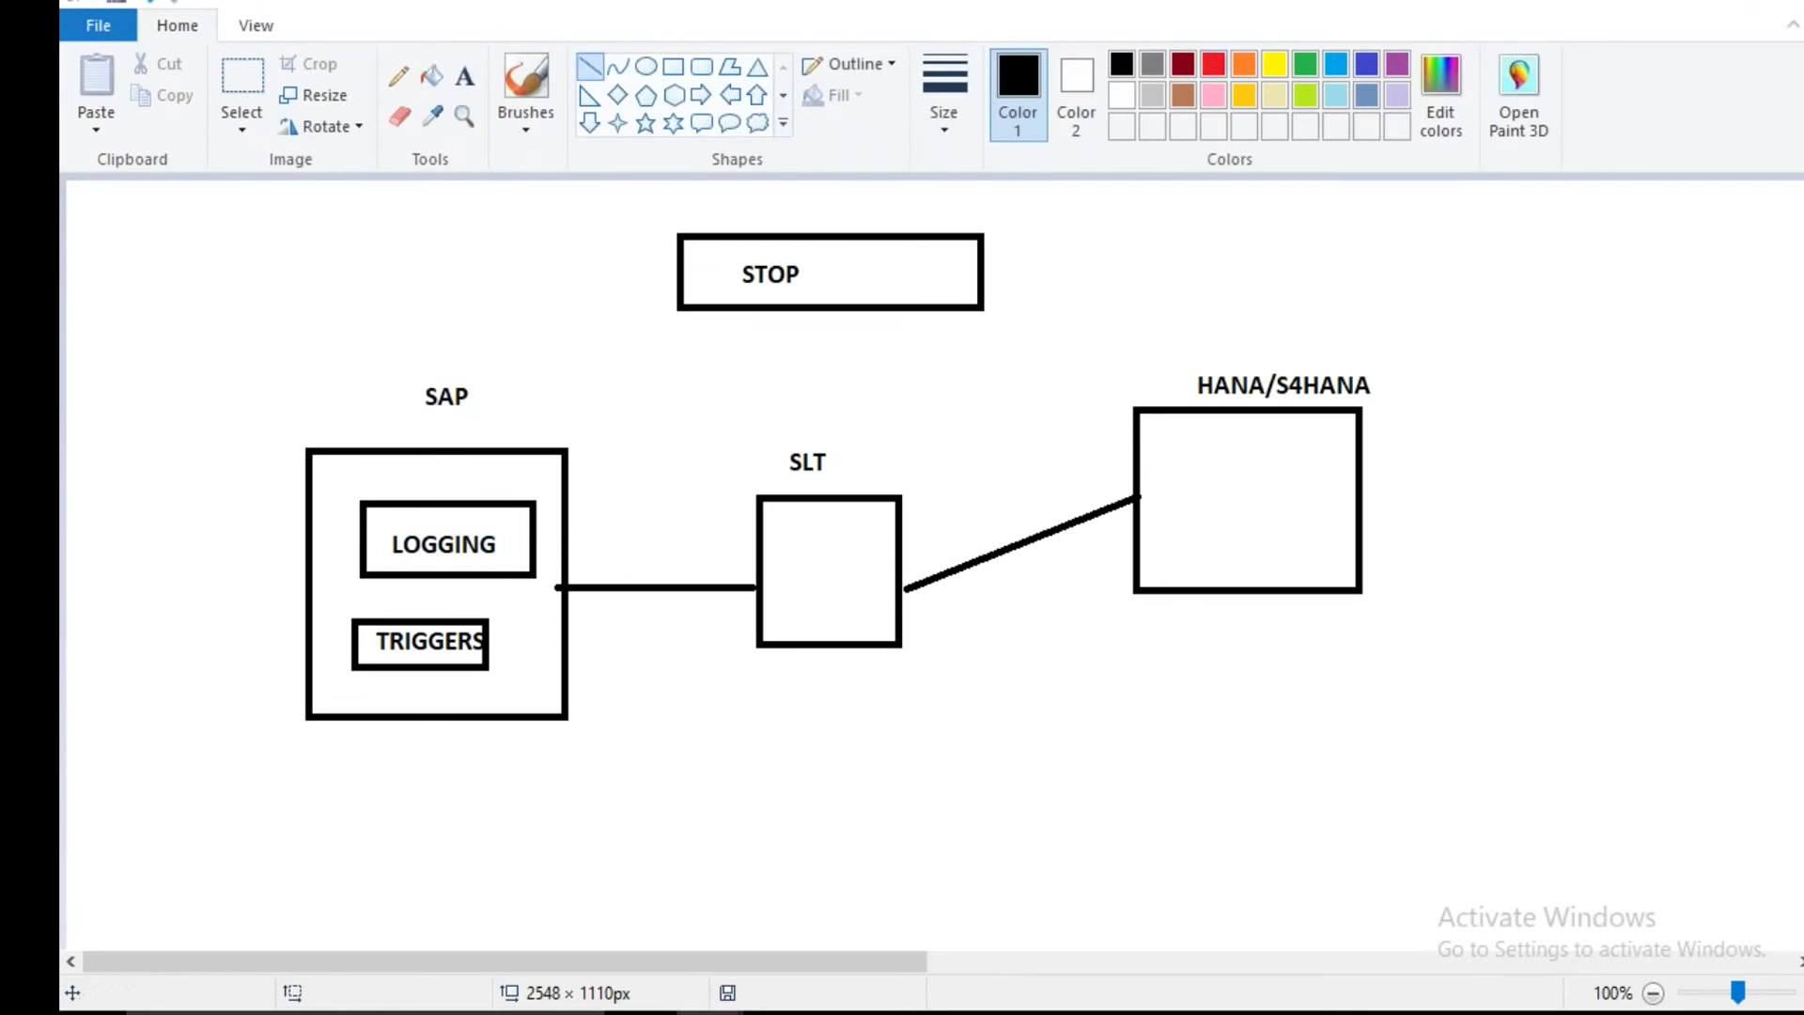
{"action": "left_click", "coordinate": [1212, 64]}
{"action": "left_click_drag", "start_coordinate": [418, 479], "coordinate": [517, 564]}
{"action": "left_click_drag", "start_coordinate": [423, 561], "coordinate": [519, 458]}
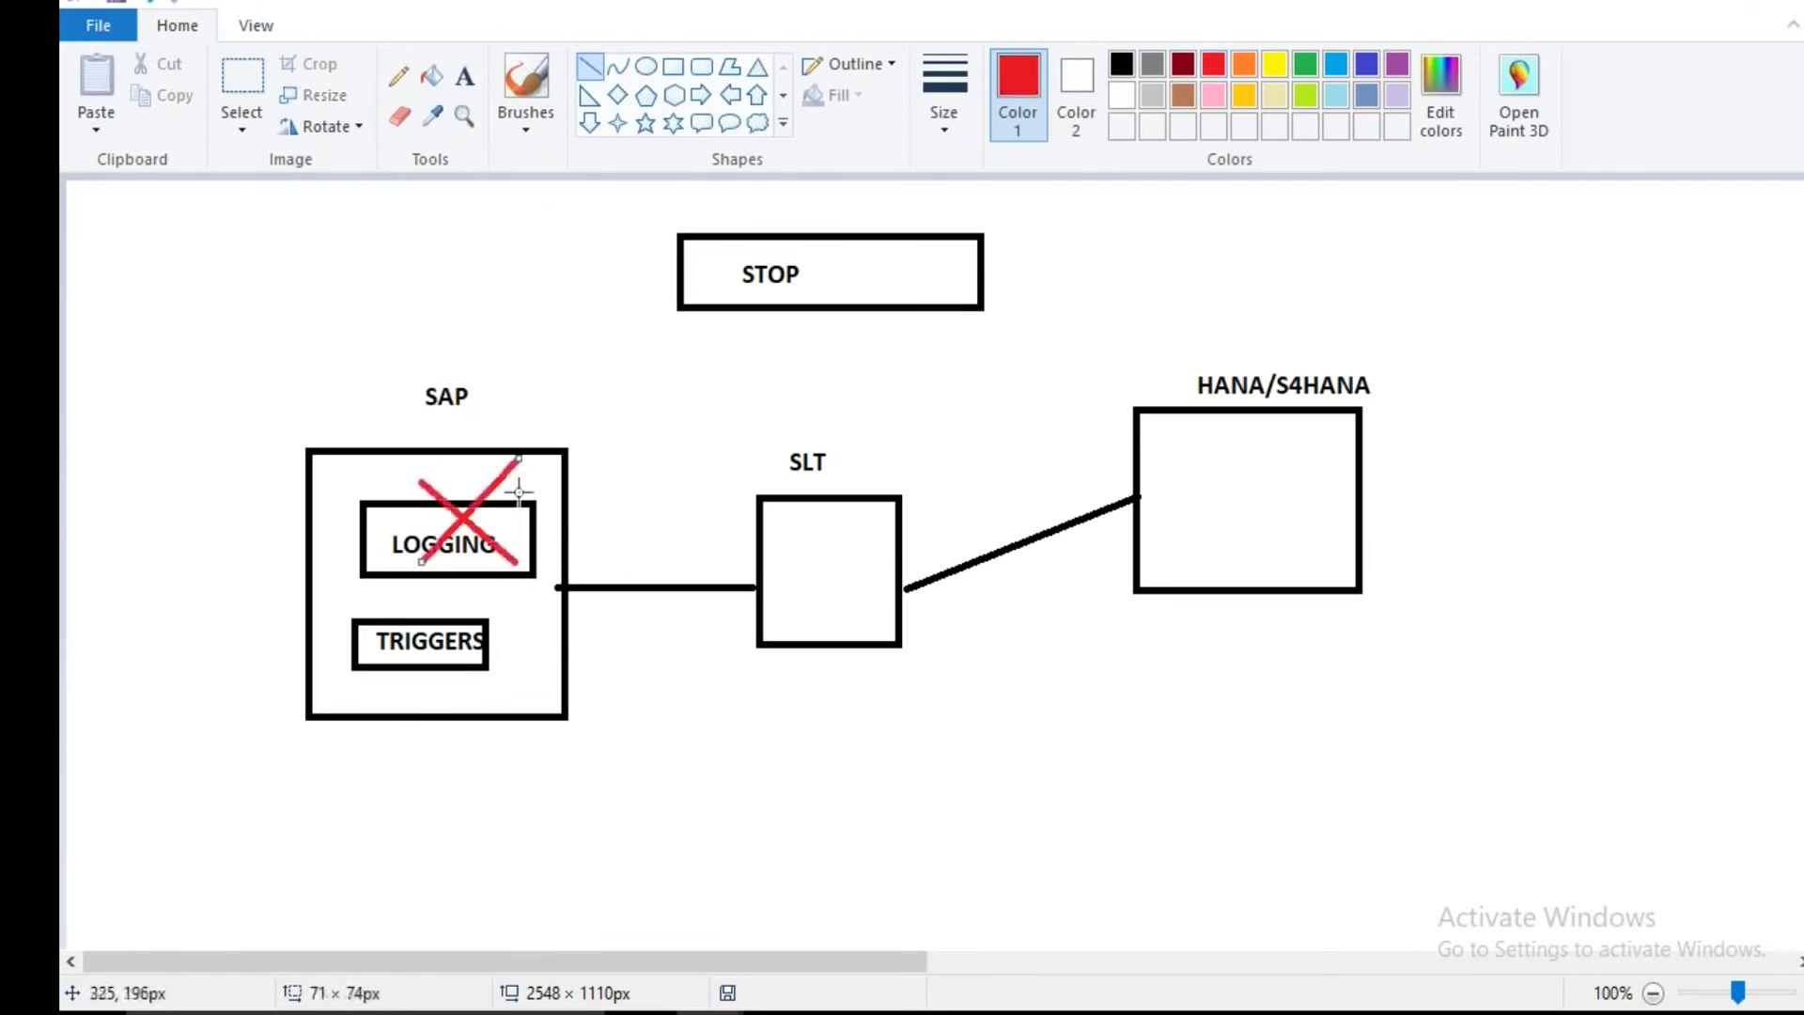
{"action": "mouse_move", "coordinate": [392, 606]}
{"action": "left_mouse_down"}
{"action": "mouse_move", "coordinate": [468, 667]}
{"action": "mouse_move", "coordinate": [452, 620]}
{"action": "left_mouse_up"}
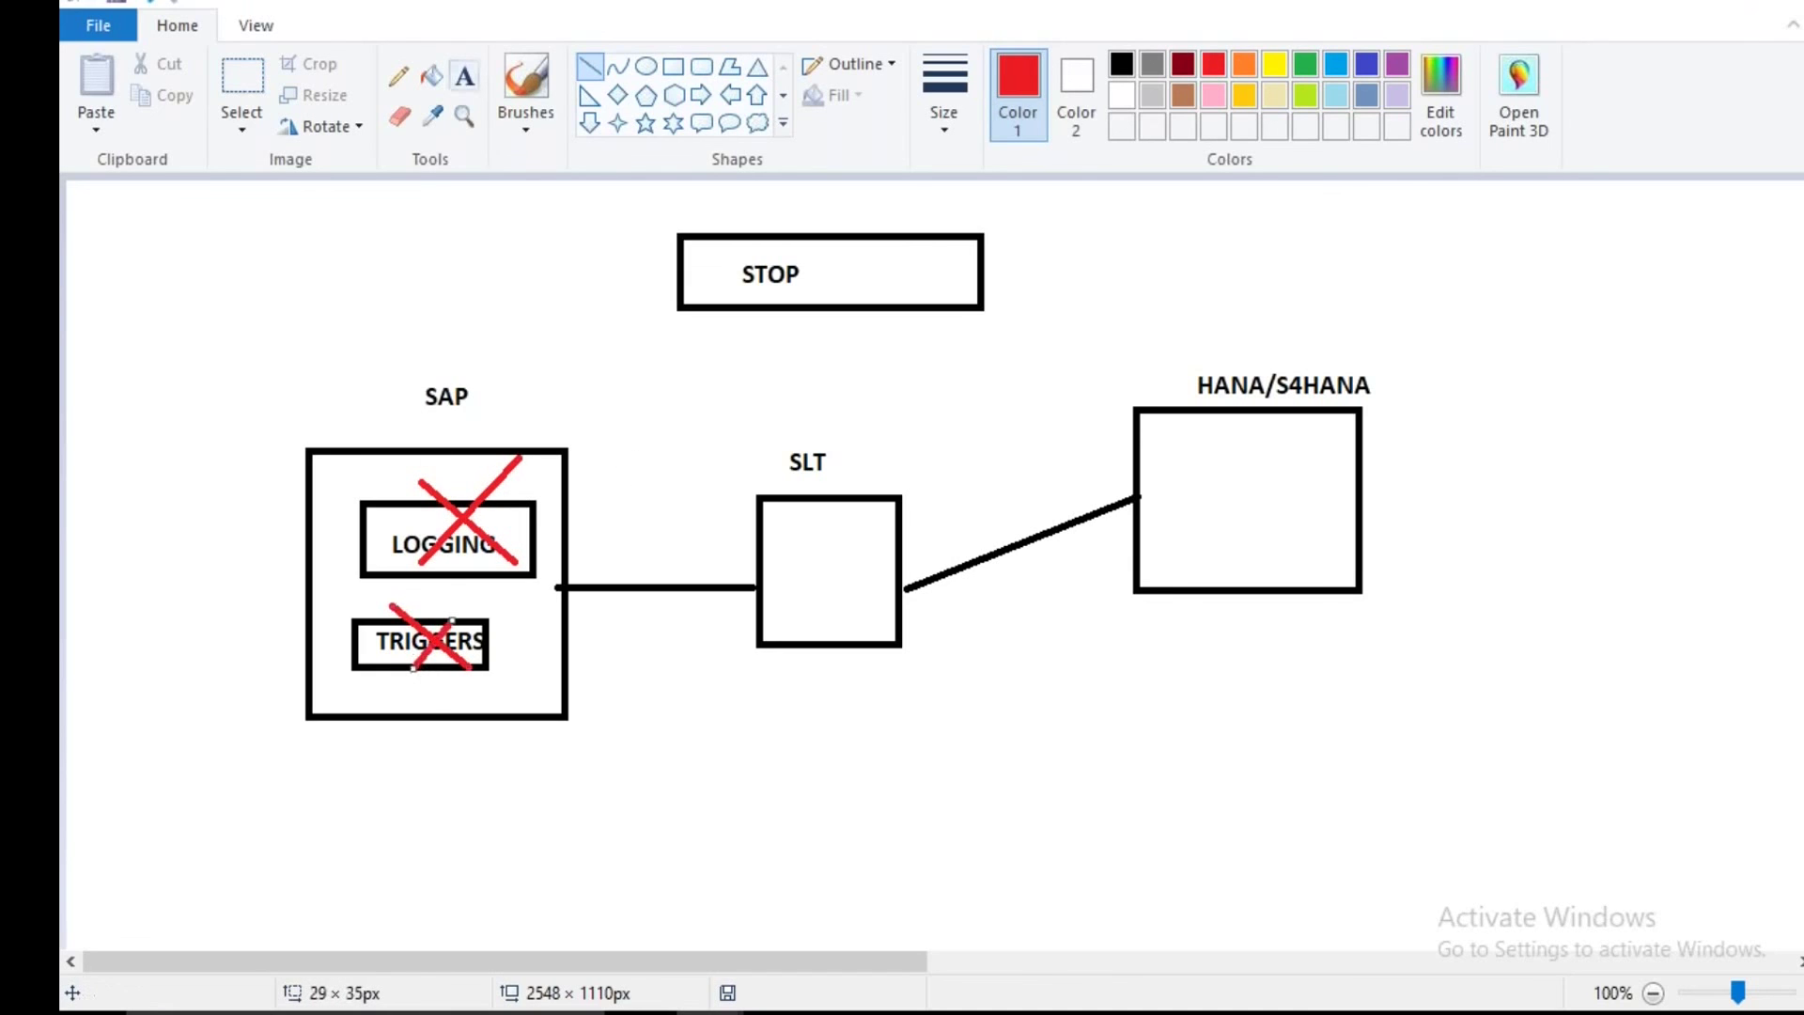
Draw two blue lines forming a V below the SLT box, running from the SAP box to the HANA/S4HANA box.
{"action": "left_click", "coordinate": [241, 94]}
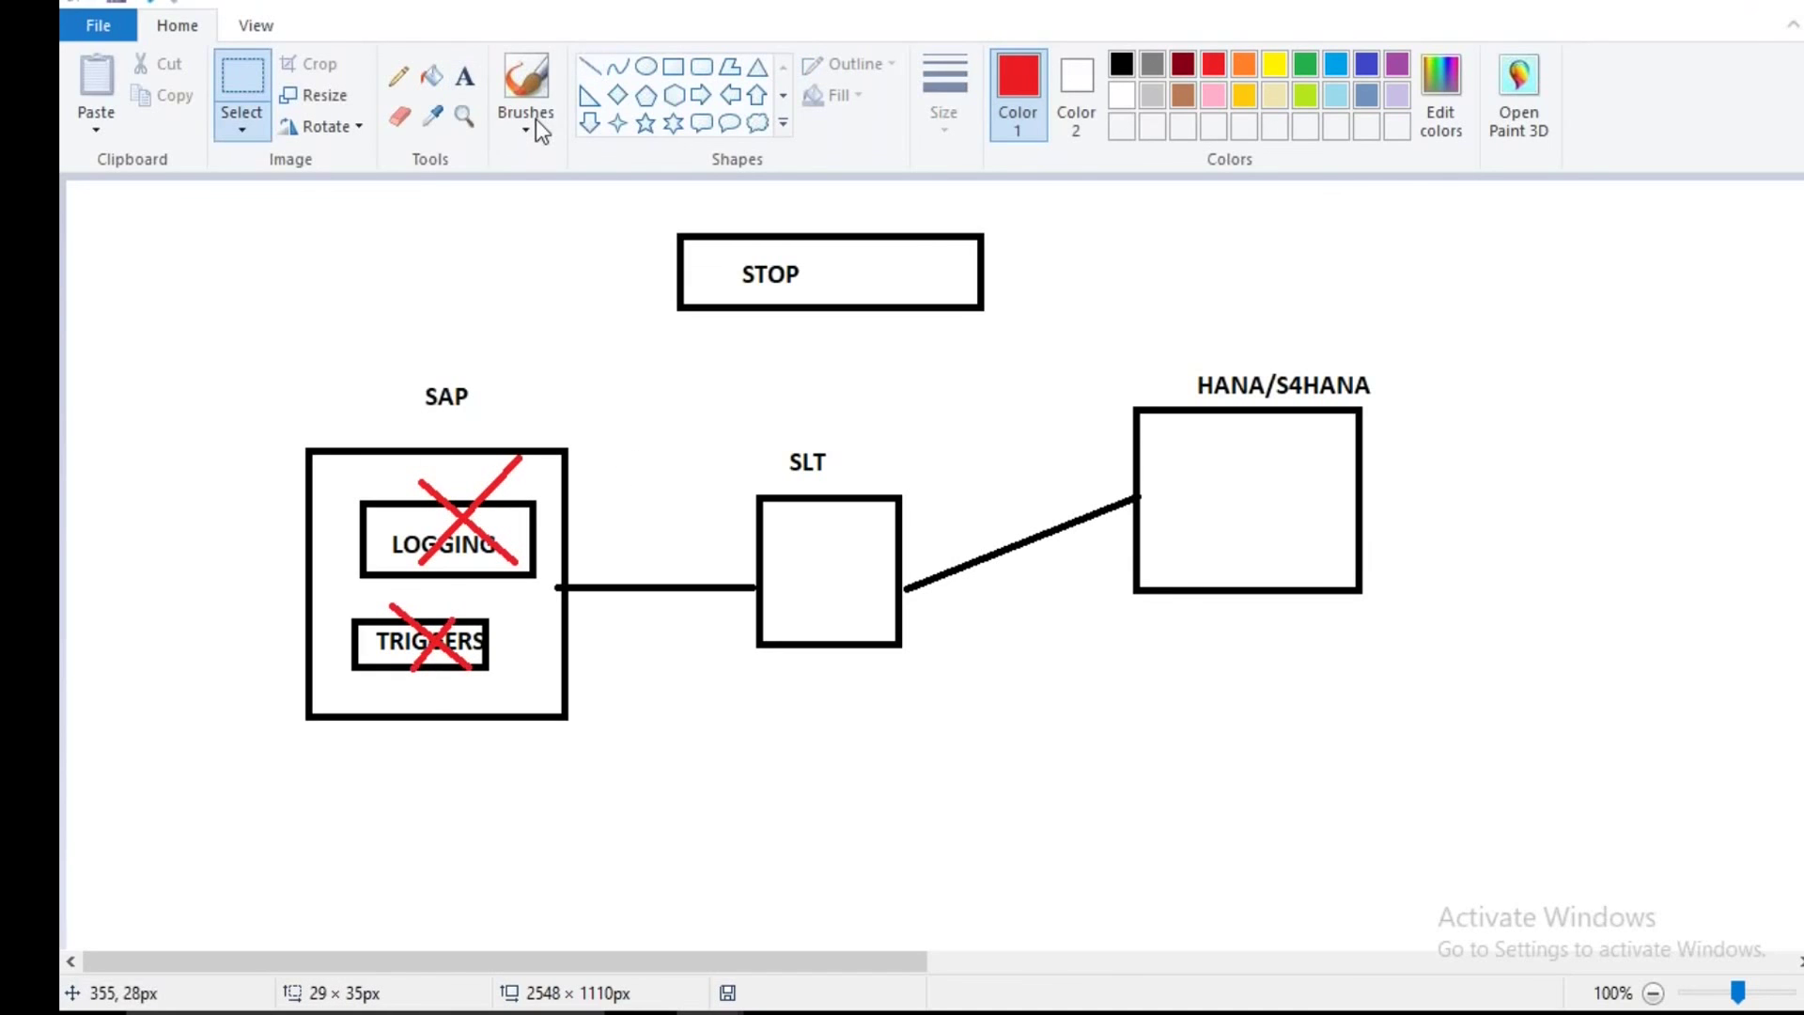
{"action": "left_click", "coordinate": [590, 67]}
{"action": "left_click", "coordinate": [1366, 64]}
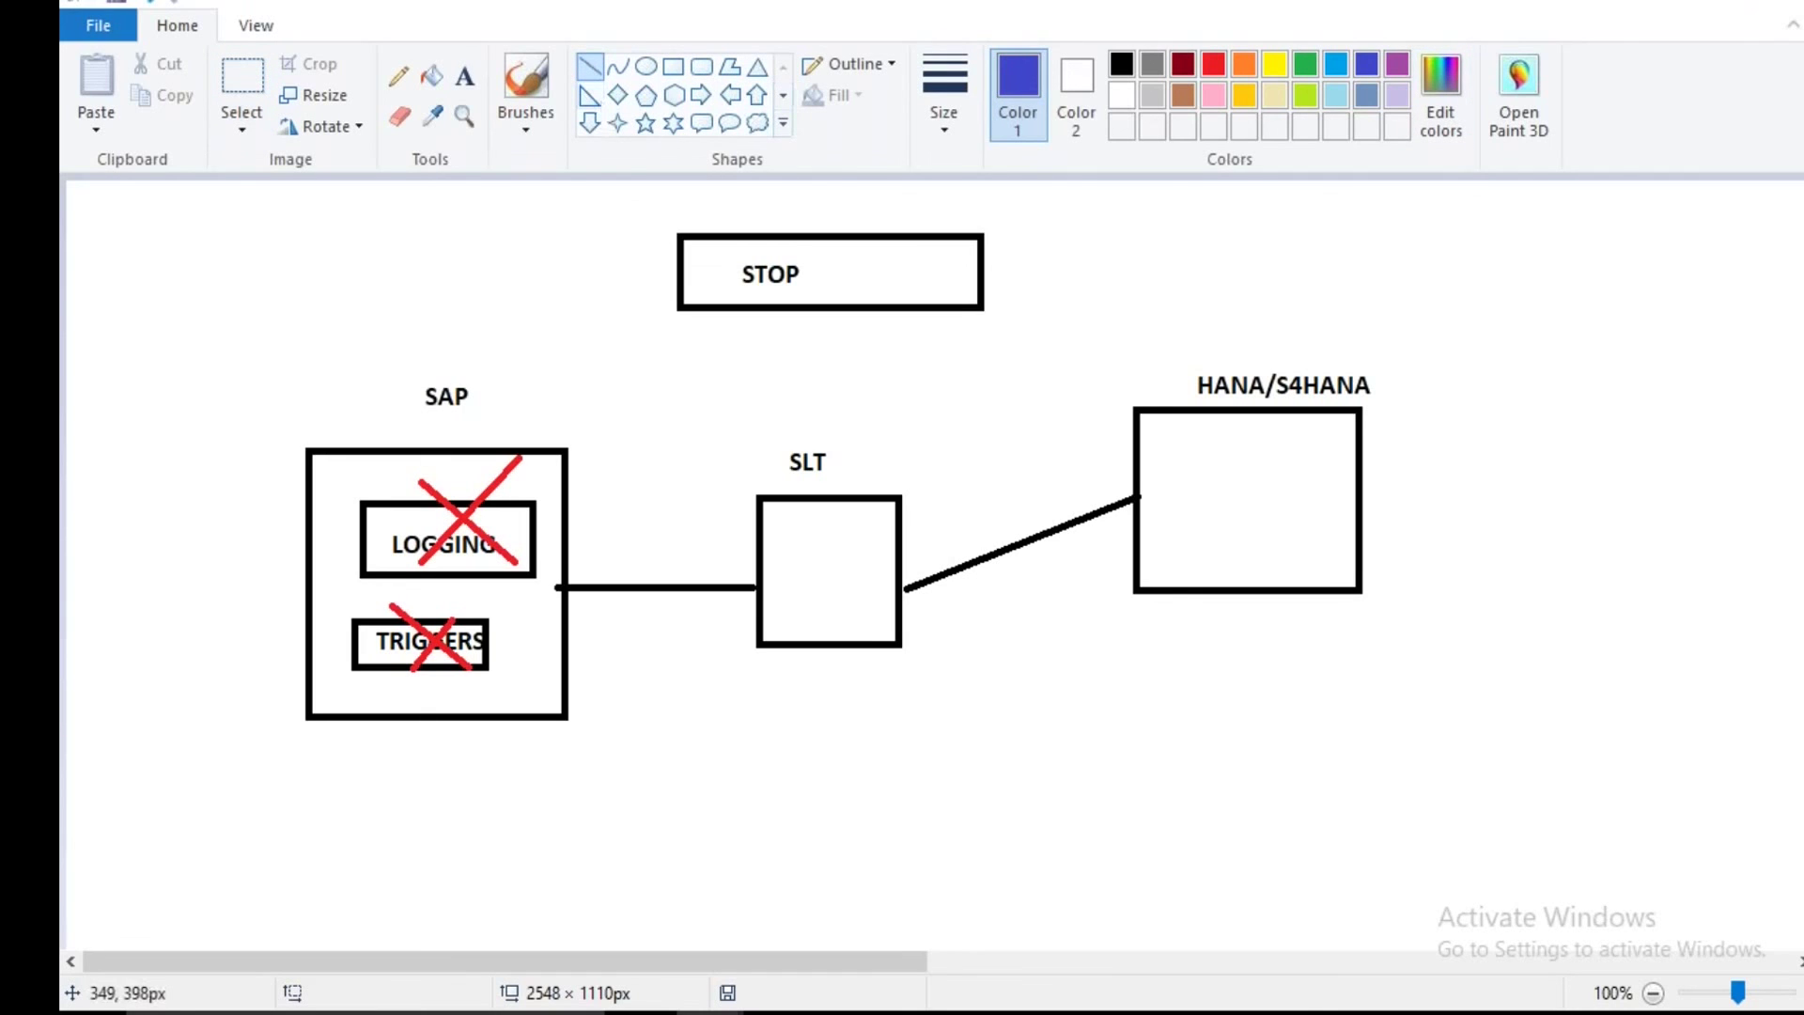
{"action": "mouse_move", "coordinate": [551, 736]}
{"action": "left_mouse_down"}
{"action": "mouse_move", "coordinate": [849, 830]}
{"action": "mouse_move", "coordinate": [1227, 575]}
{"action": "left_mouse_up"}
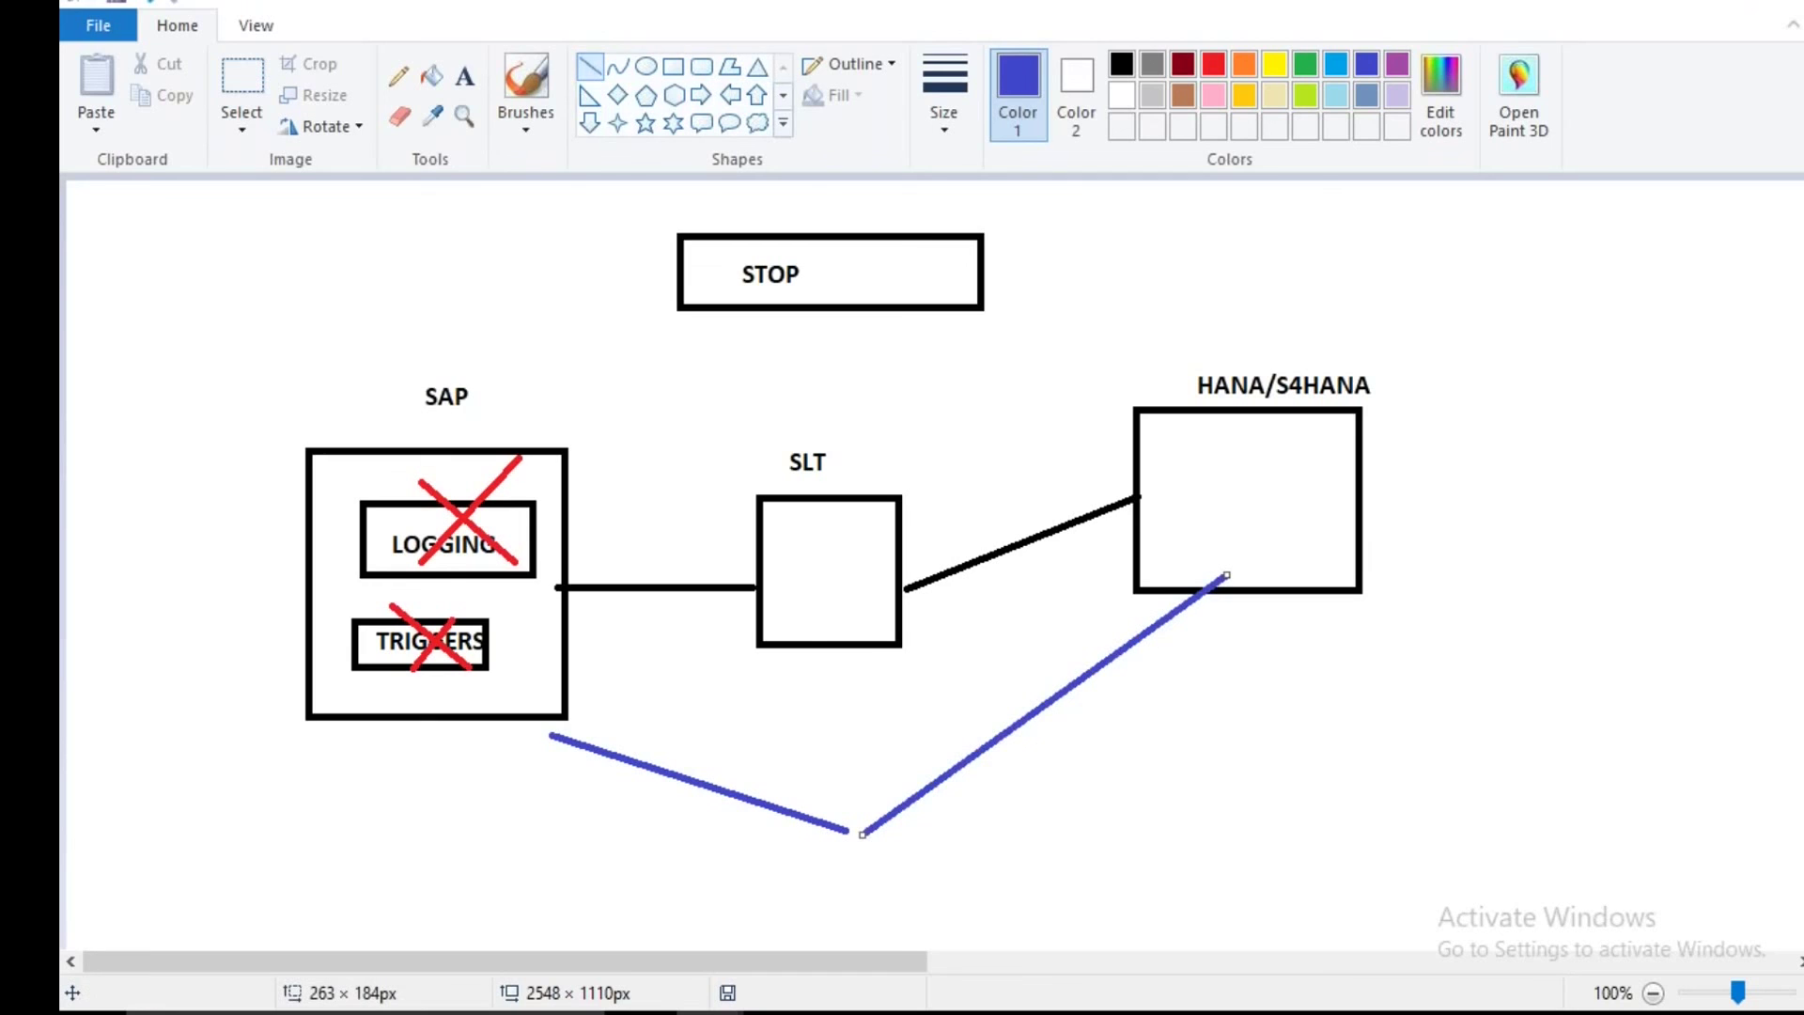
Select an area about 138 × 125 px around the point where the blue lines meet and delete it.
{"action": "left_click", "coordinate": [263, 79]}
{"action": "left_click_drag", "start_coordinate": [782, 697], "coordinate": [973, 873]}
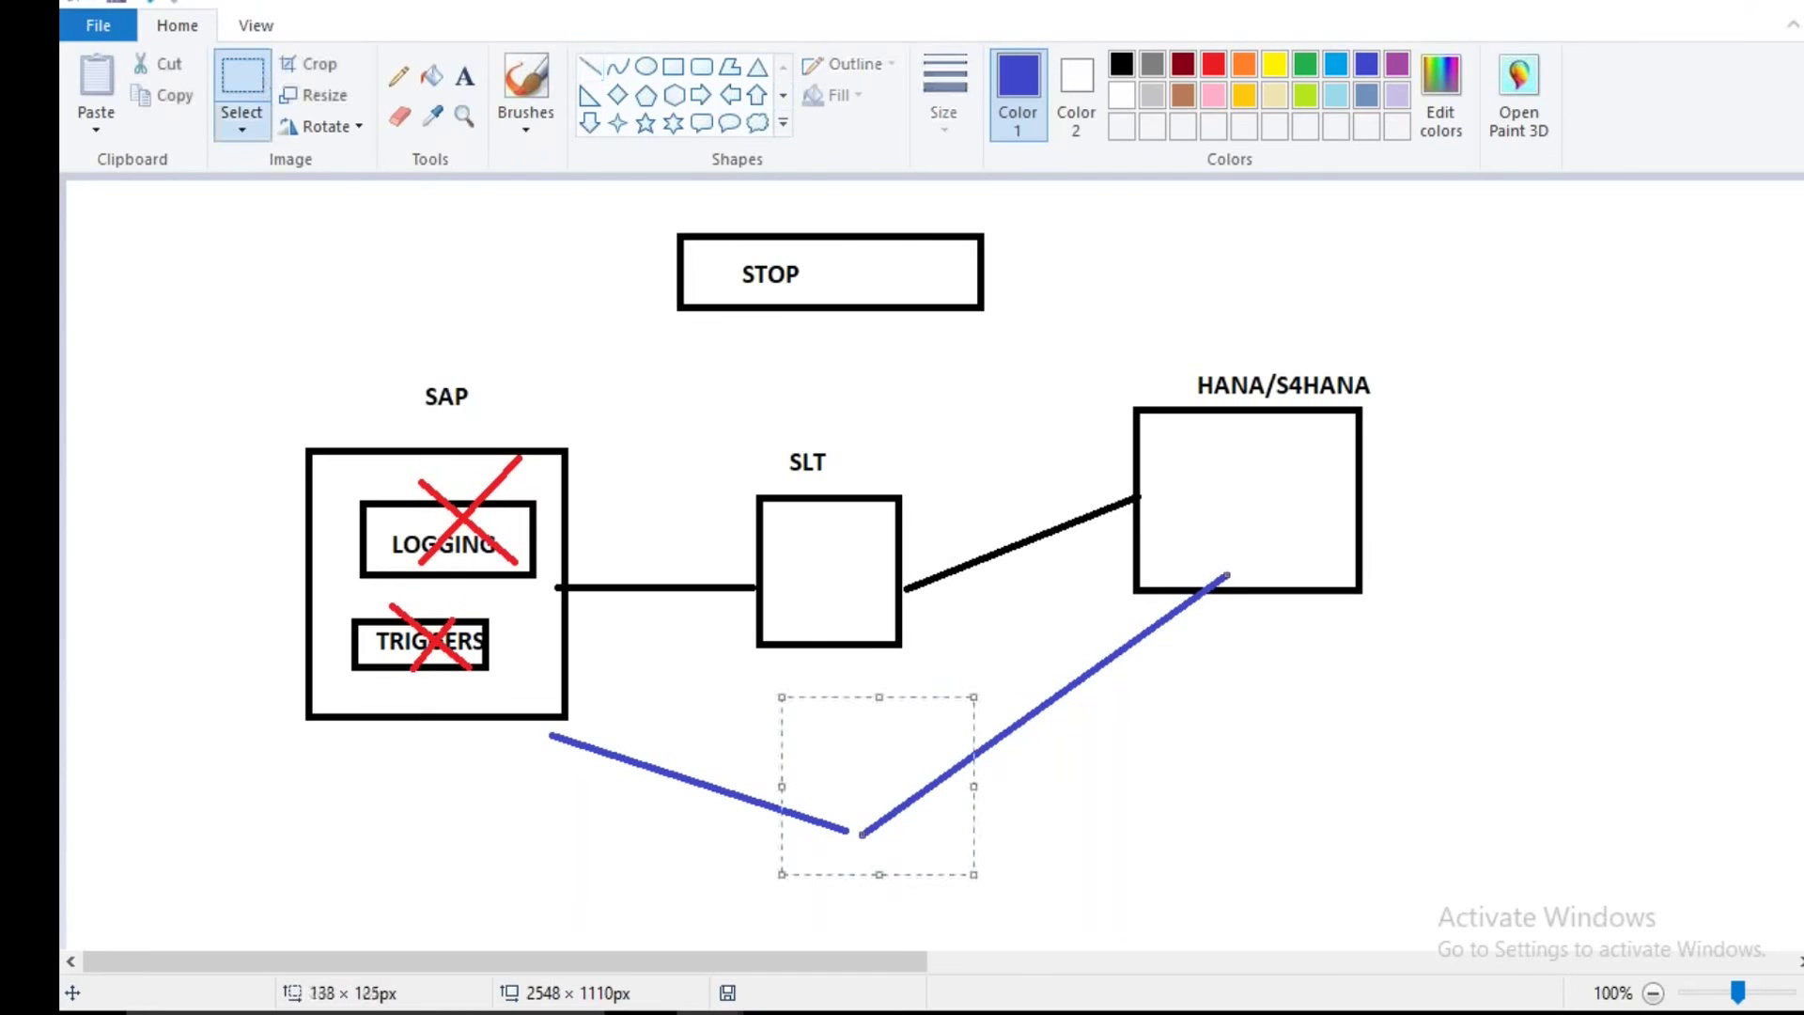
{"action": "right_click", "coordinate": [902, 776]}
{"action": "left_click", "coordinate": [948, 656]}
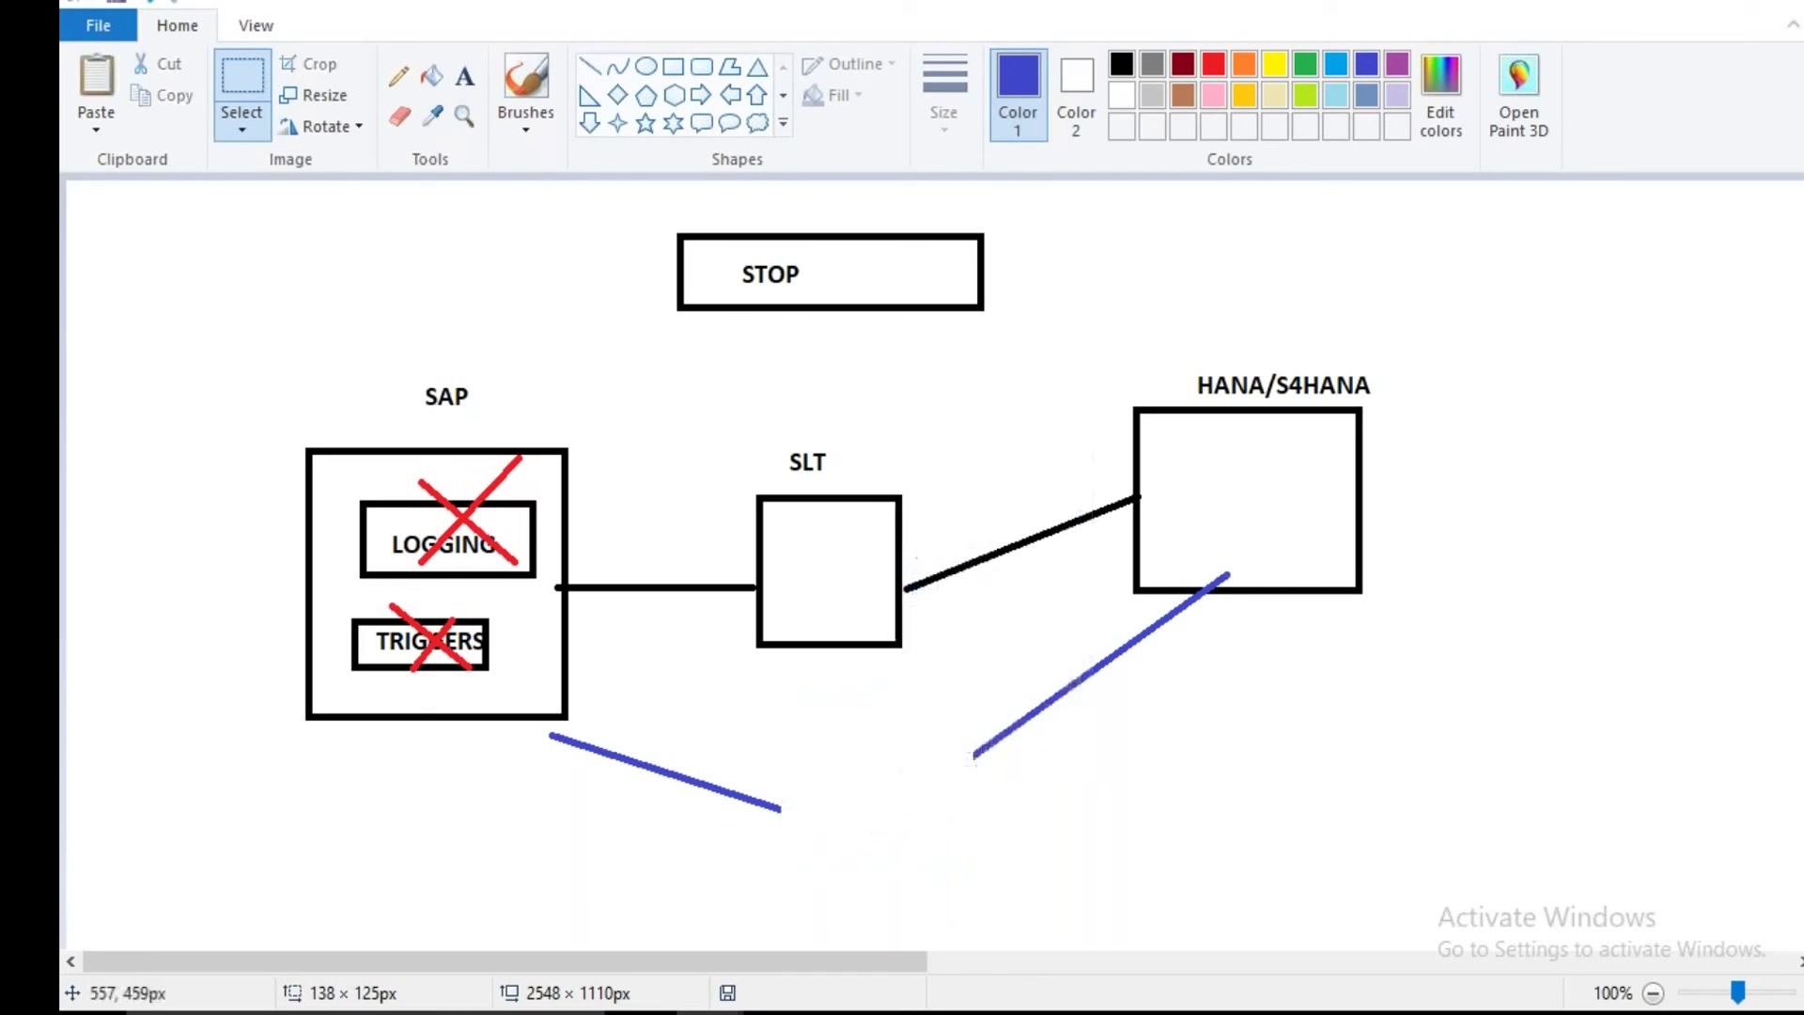
Draw a red box in the gap between the blue lines and label it STOP in red.
{"action": "left_click", "coordinate": [673, 65]}
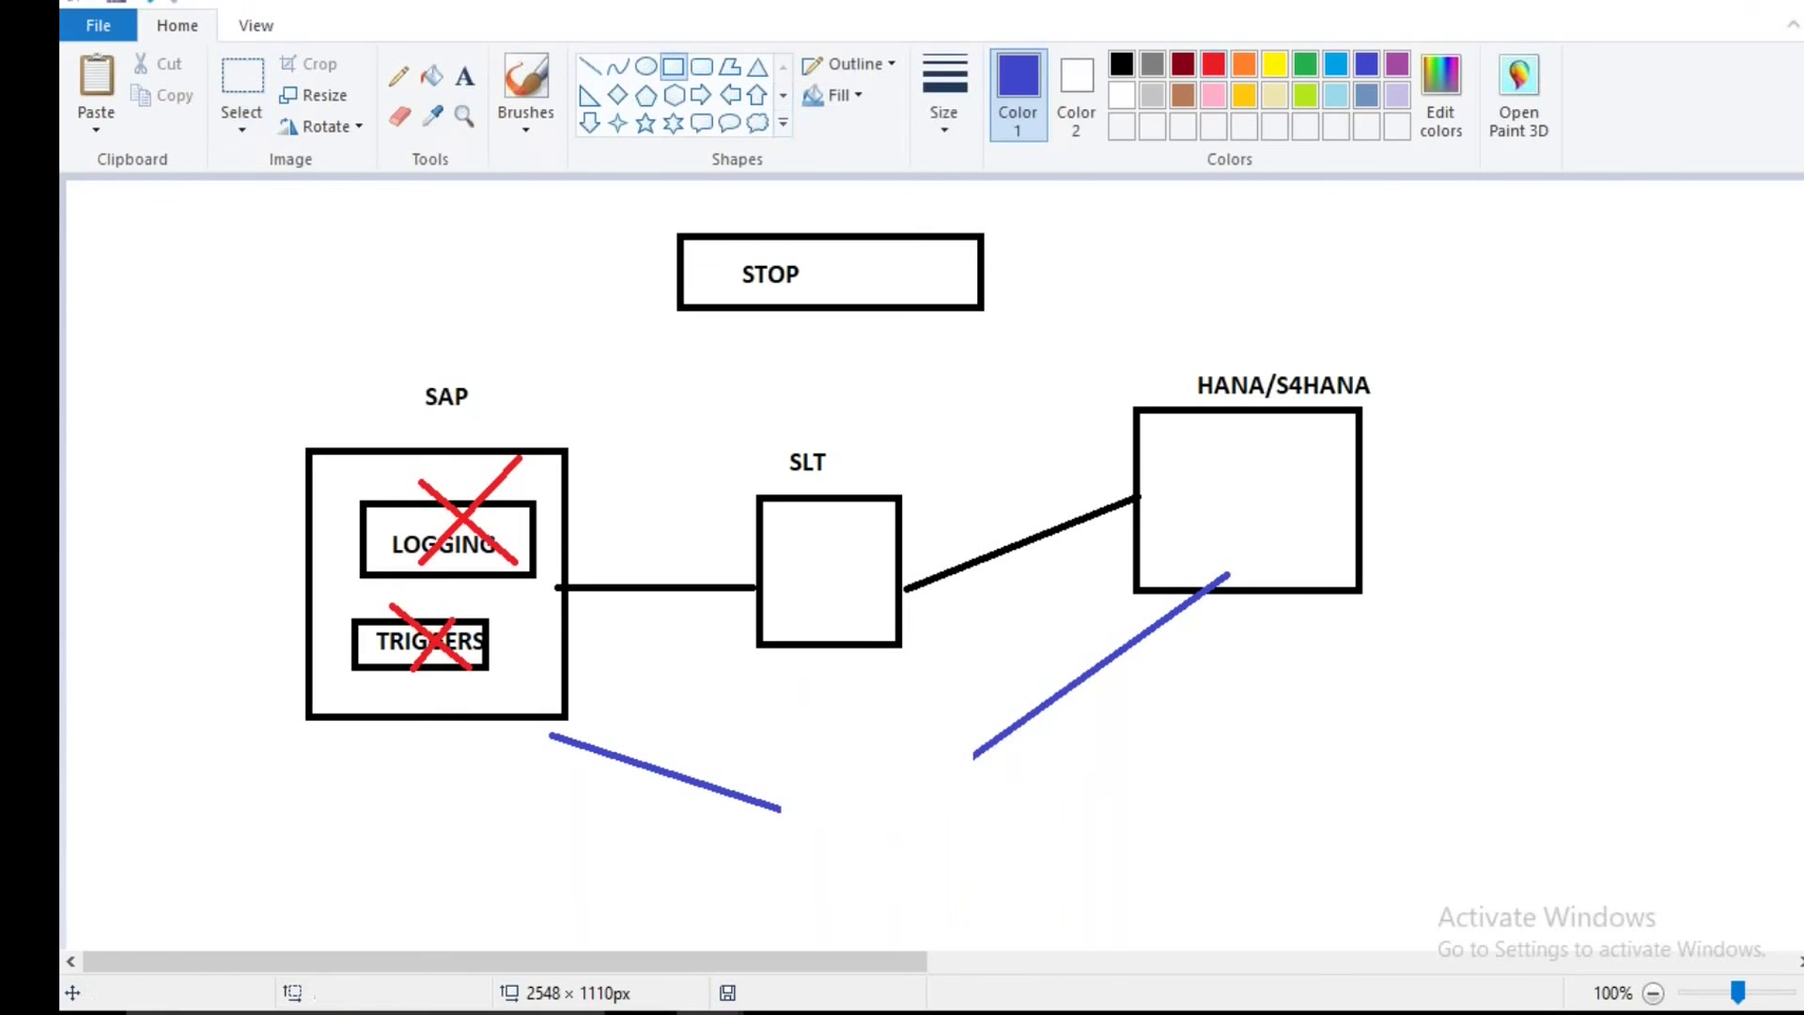
{"action": "left_click", "coordinate": [1213, 64]}
{"action": "left_click_drag", "start_coordinate": [776, 743], "coordinate": [1040, 844]}
{"action": "left_click", "coordinate": [464, 75]}
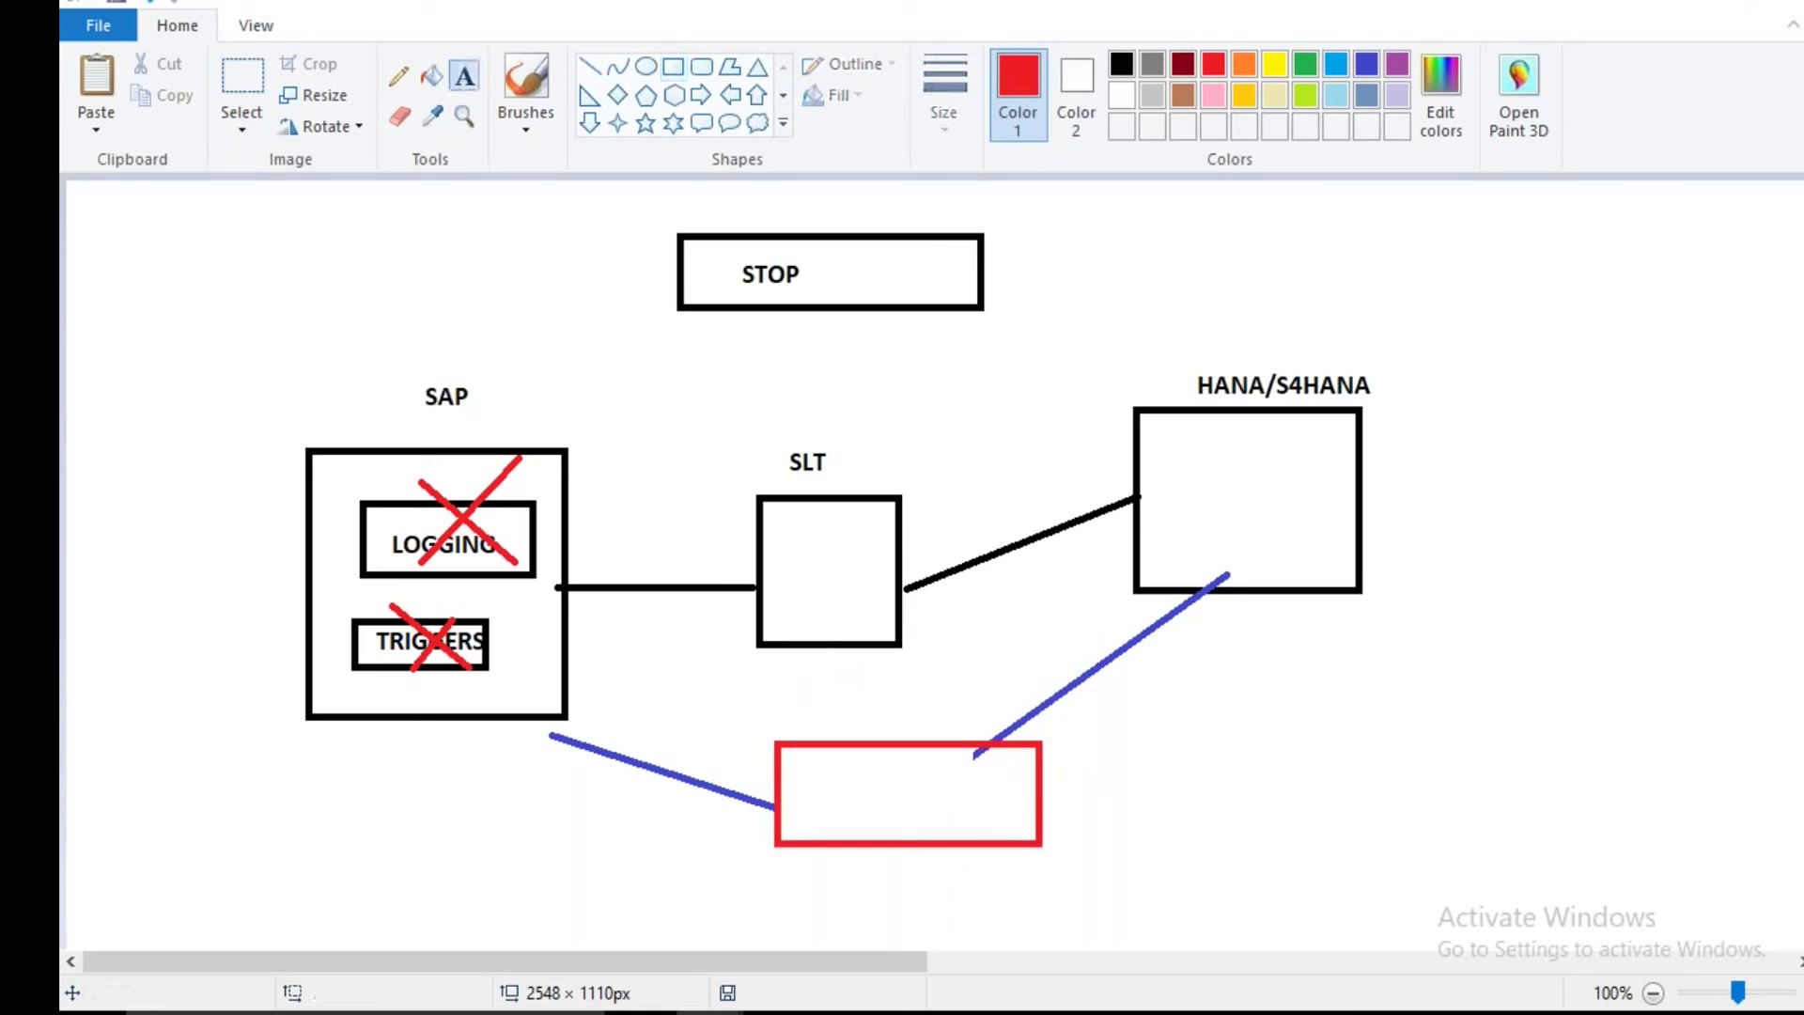
{"action": "left_click", "coordinate": [834, 773]}
{"action": "type", "text": "S"}
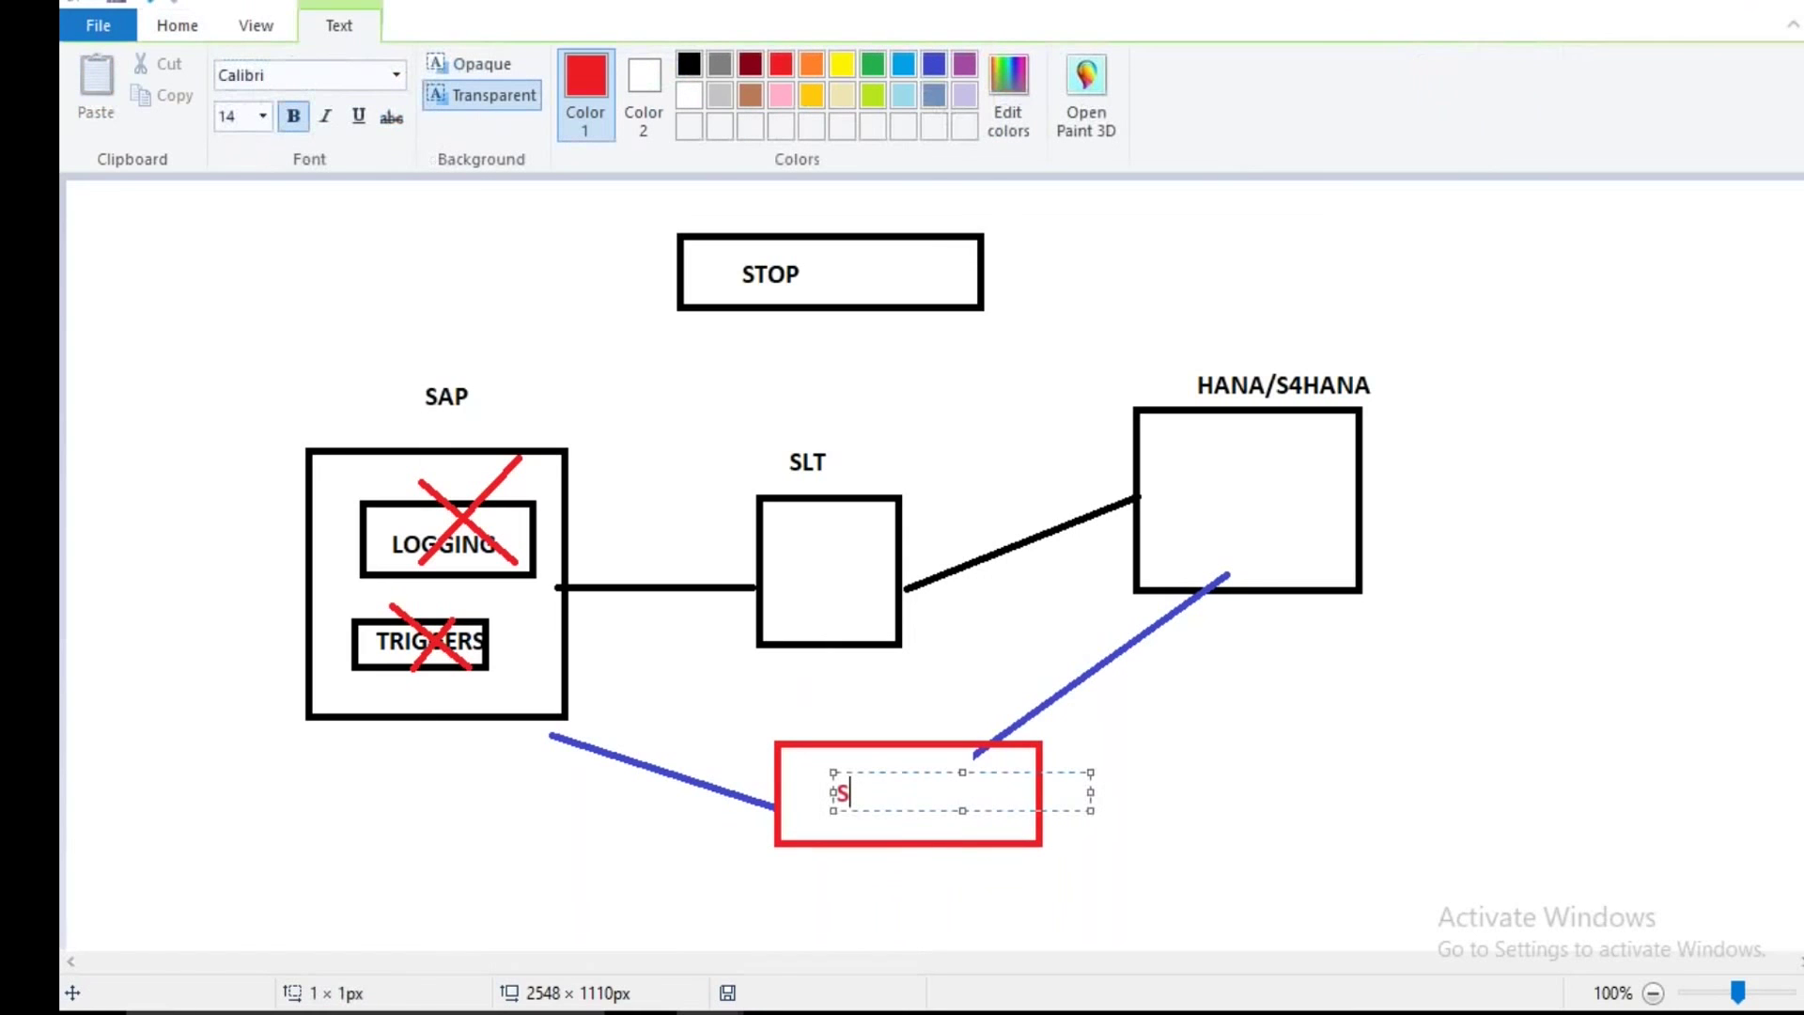
{"action": "type", "text": "TOP"}
{"action": "left_click", "coordinate": [860, 803]}
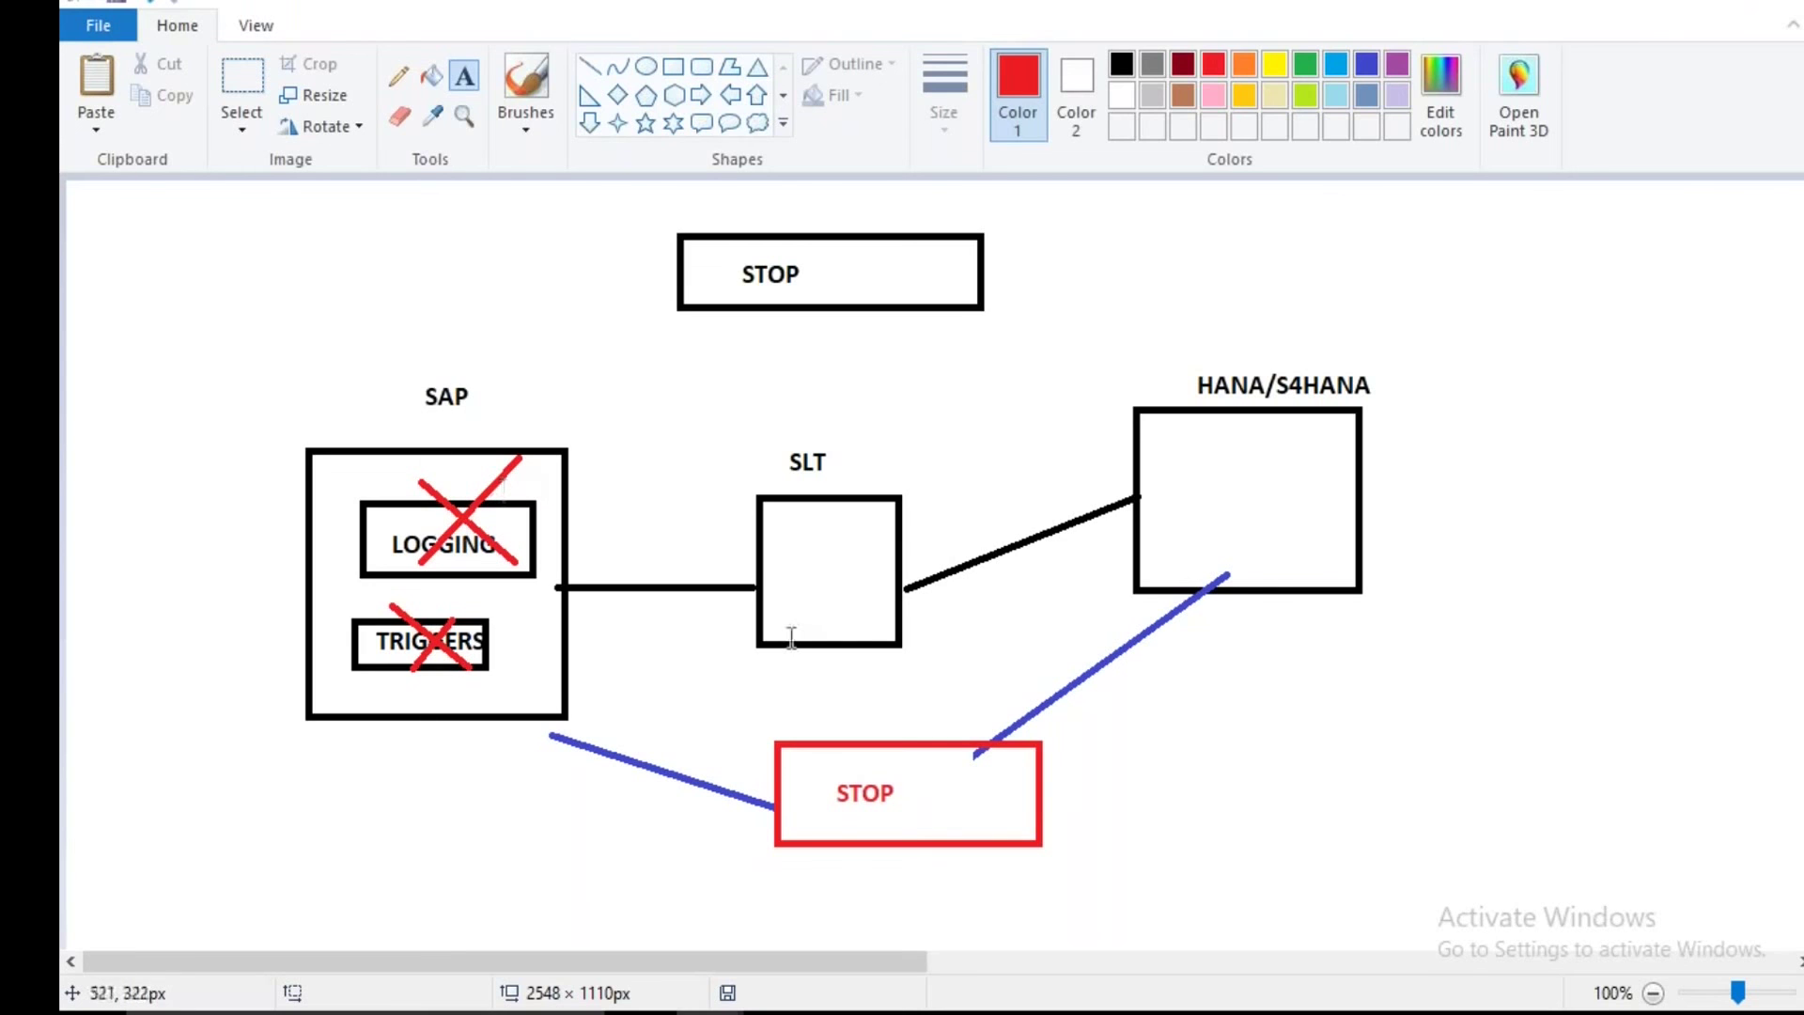
Switch to SAP GUI, leave the logging table's entries, and check the definition of /1CADMC/00000528 from the ABAP Dictionary initial screen.
{"action": "key", "text": "alt+Tab"}
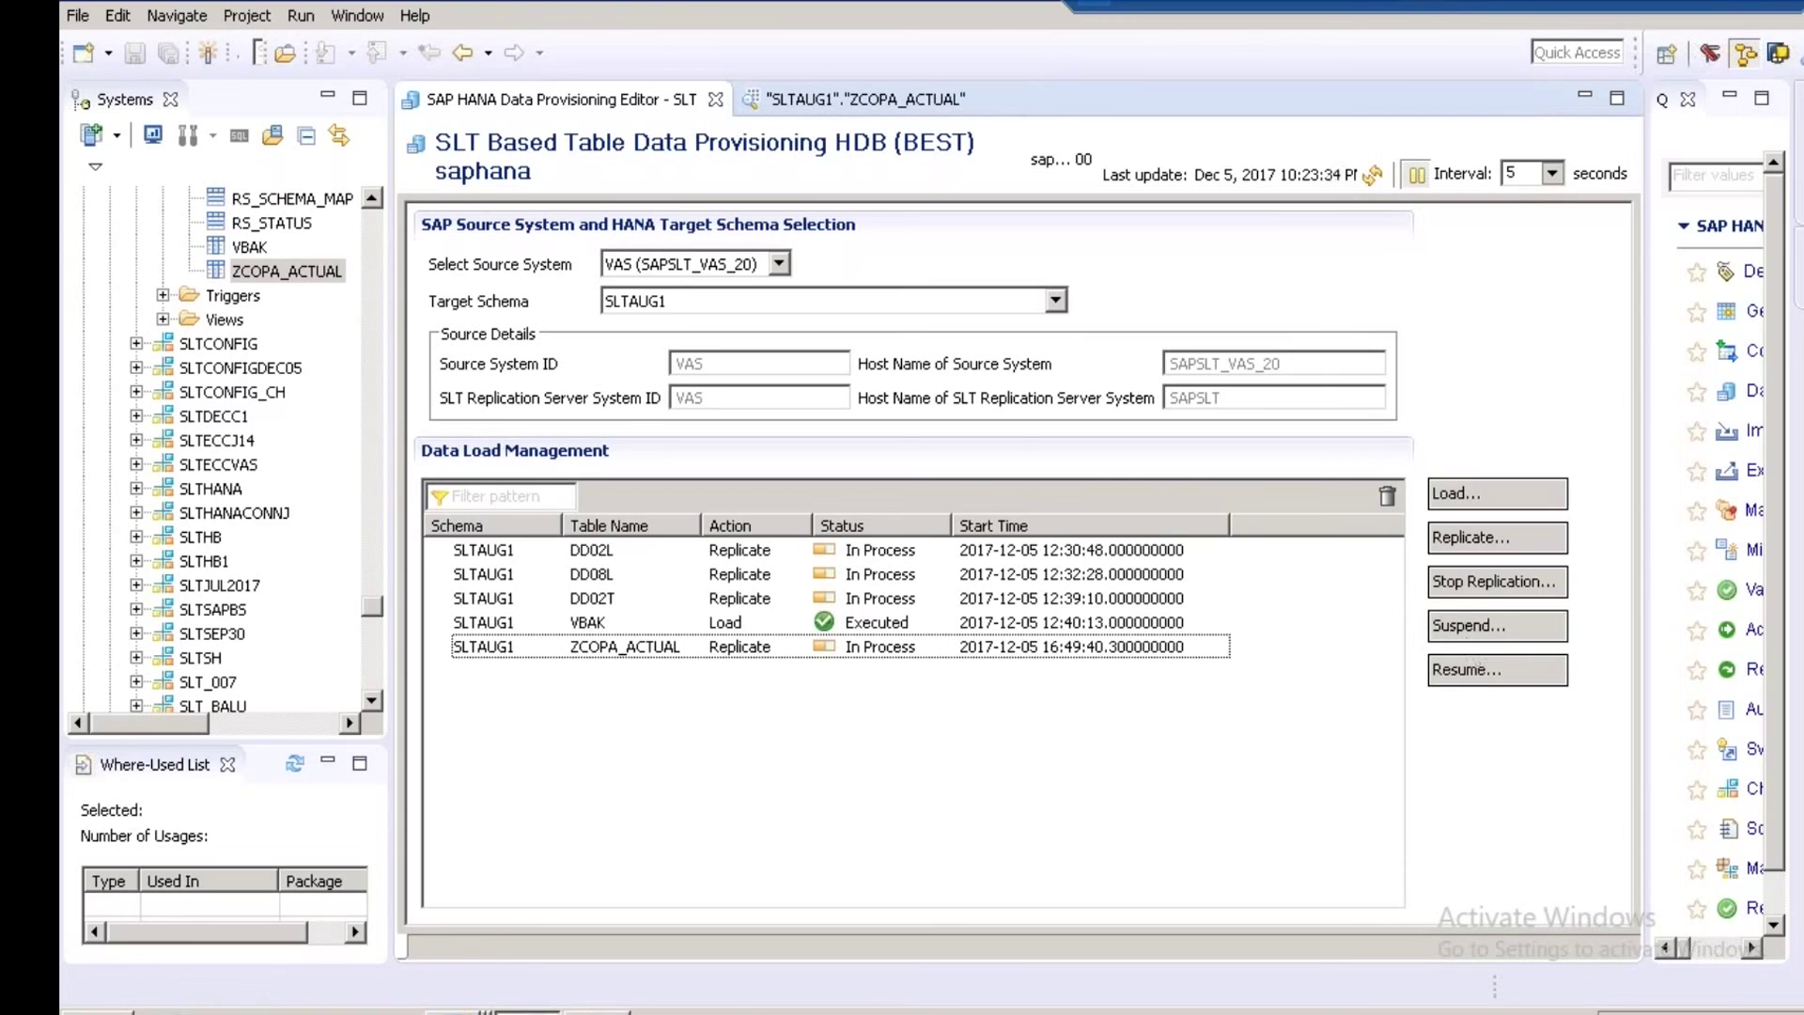
{"action": "left_click", "coordinate": [464, 1010]}
{"action": "left_click", "coordinate": [464, 982]}
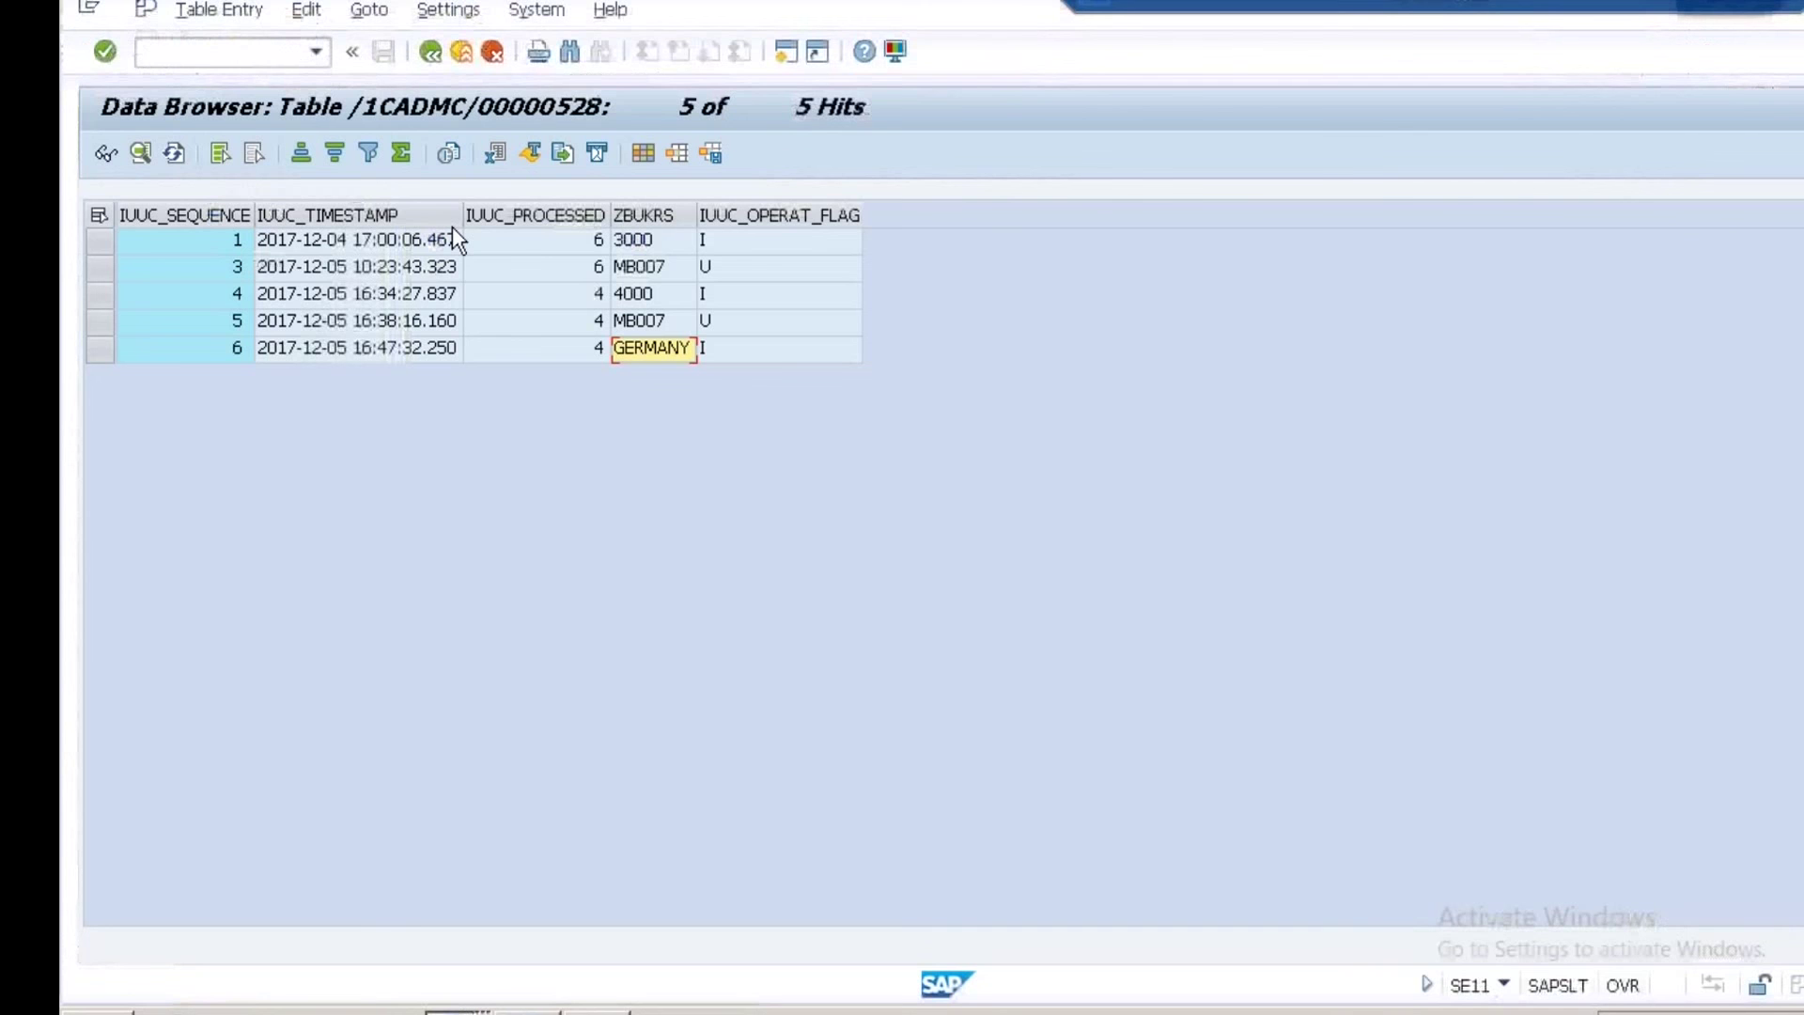
{"action": "left_click", "coordinate": [430, 52]}
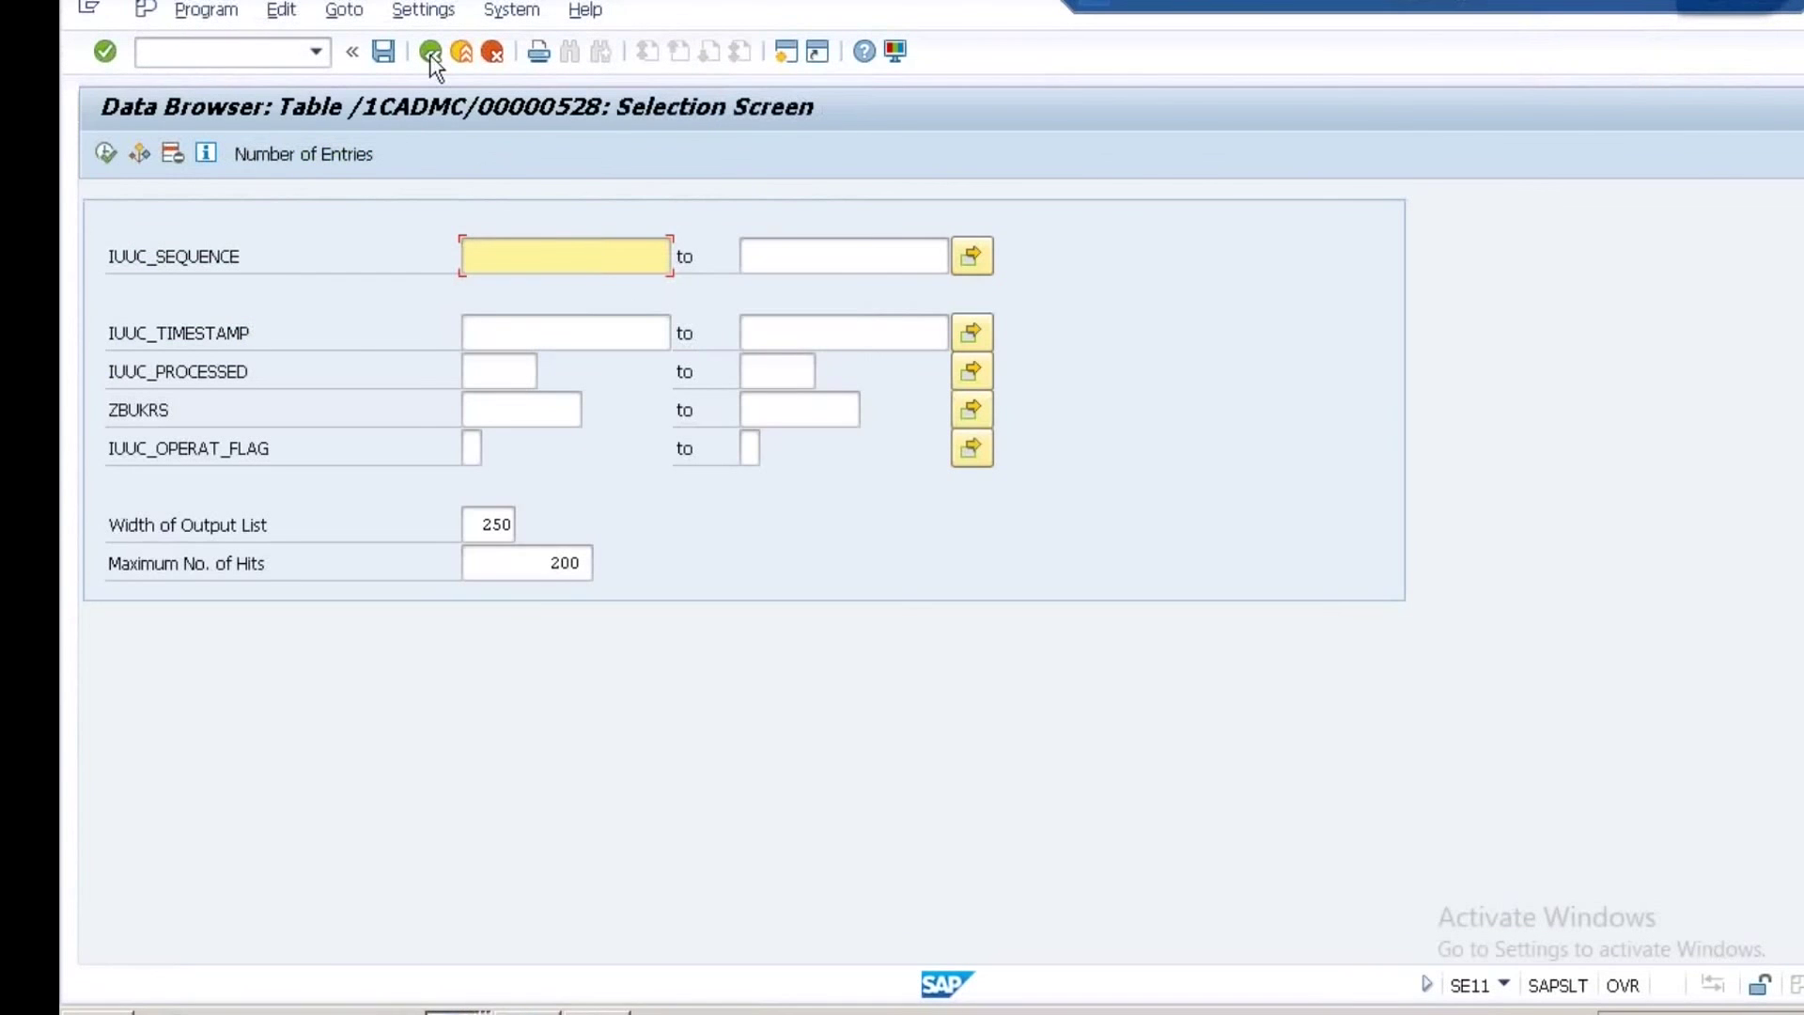
{"action": "left_click", "coordinate": [430, 54]}
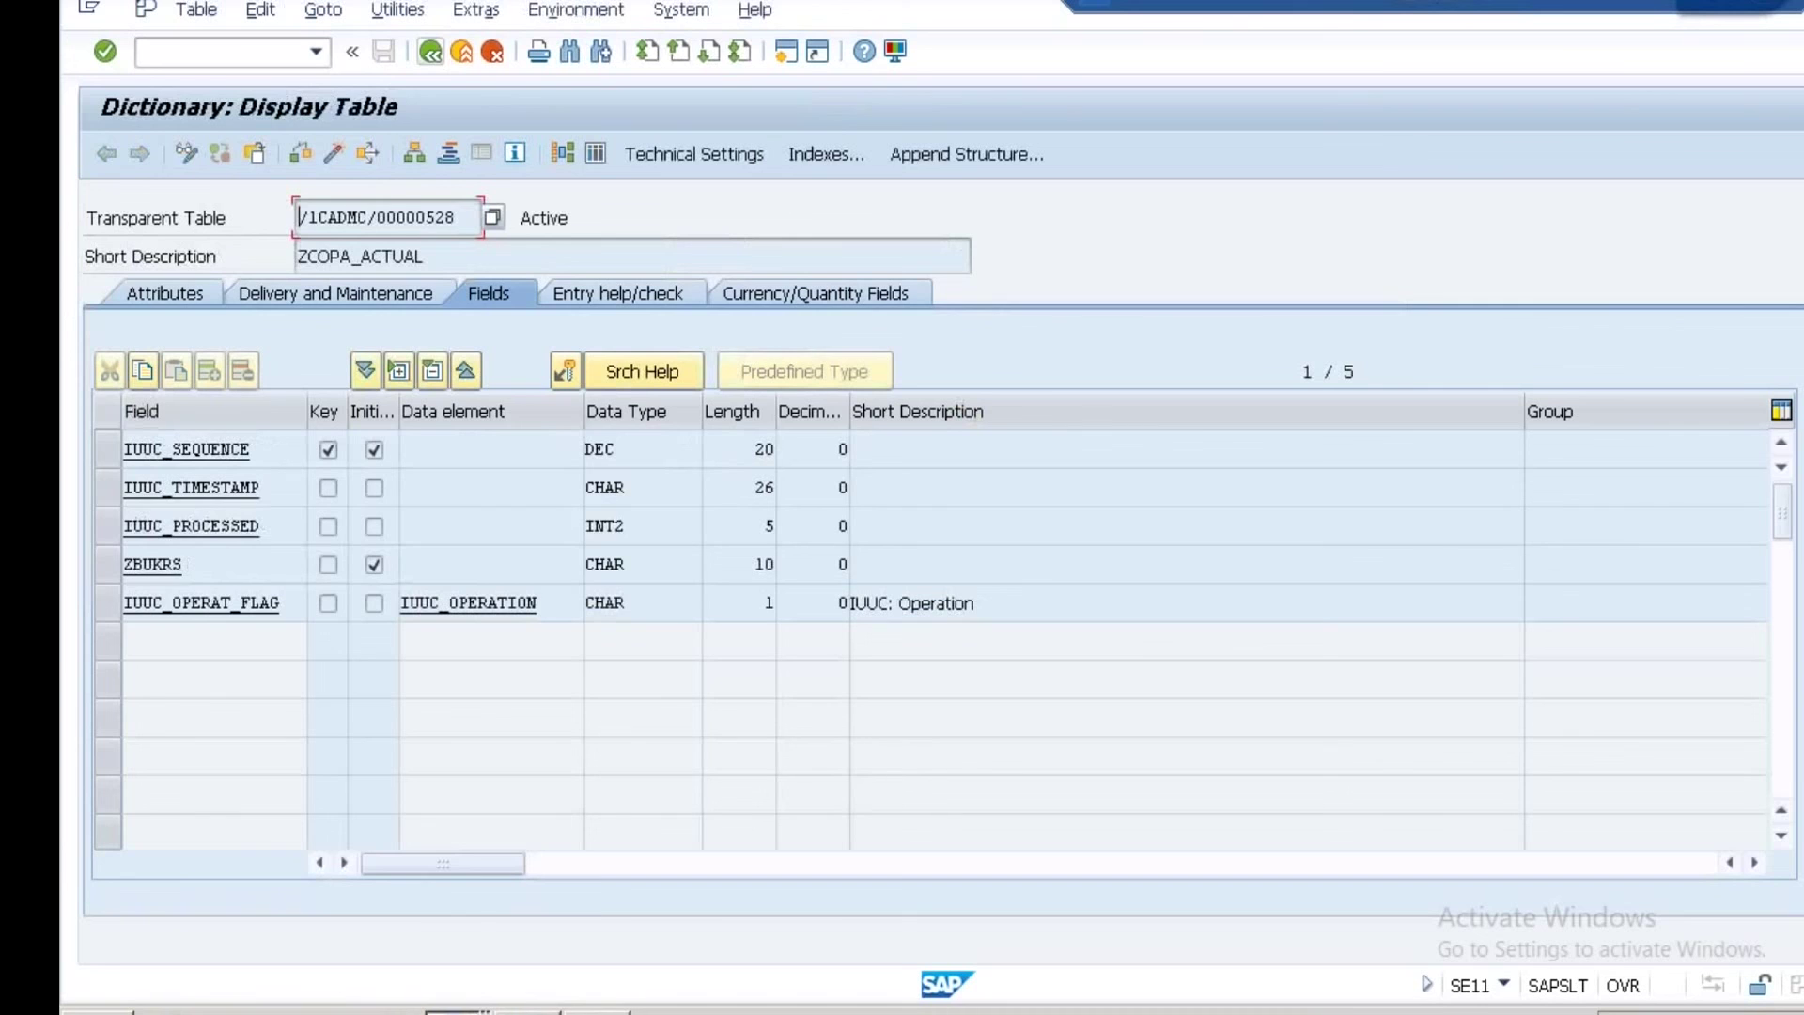
{"action": "left_click", "coordinate": [430, 52]}
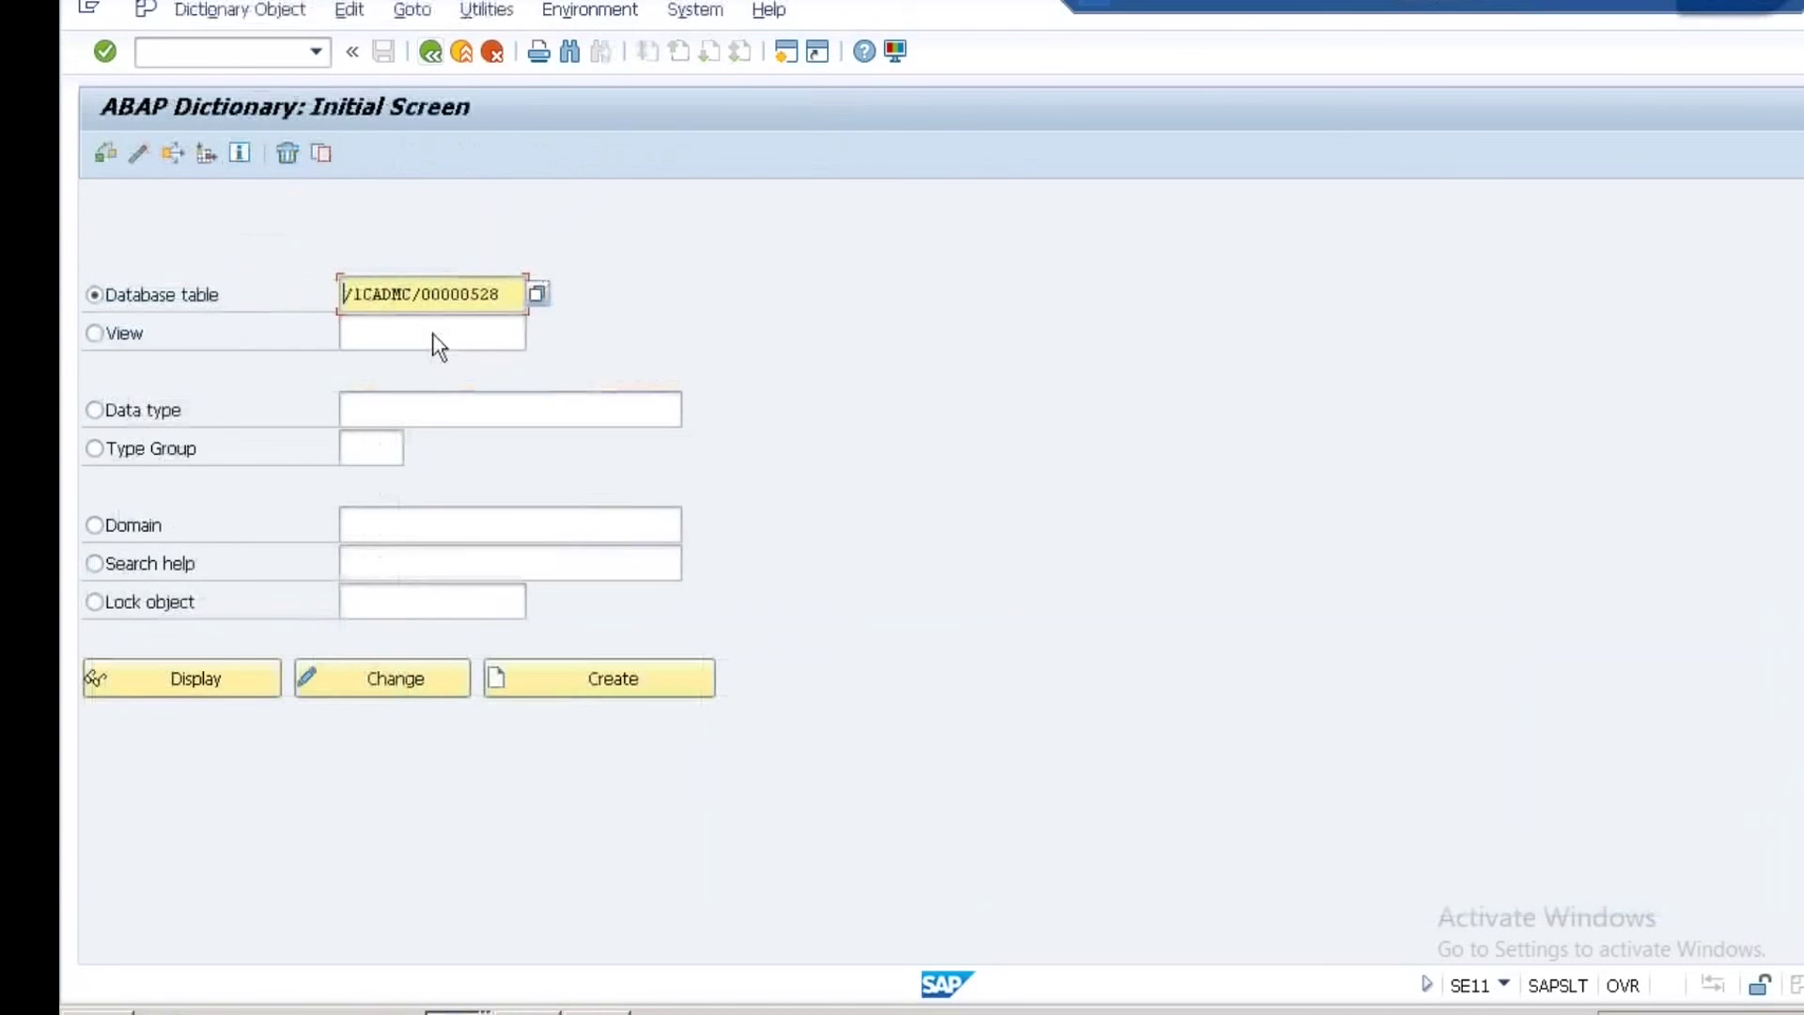
{"action": "left_click", "coordinate": [235, 663]}
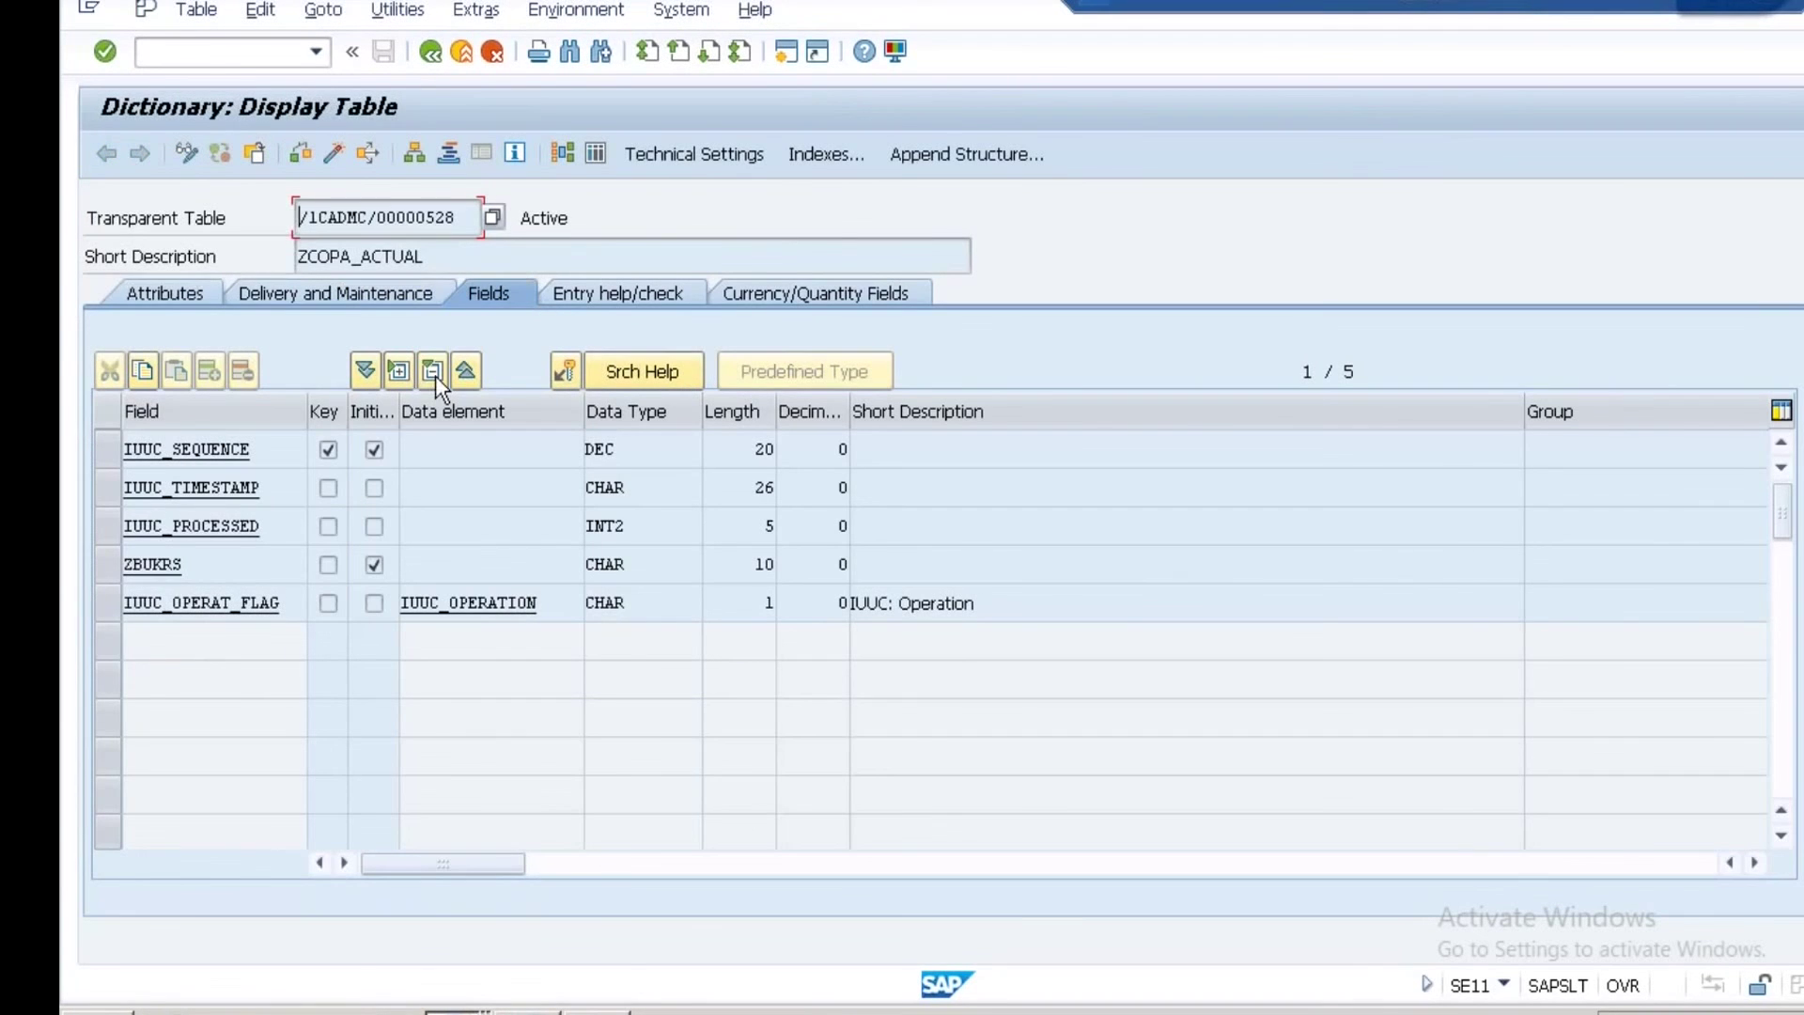
{"action": "key", "text": "F3"}
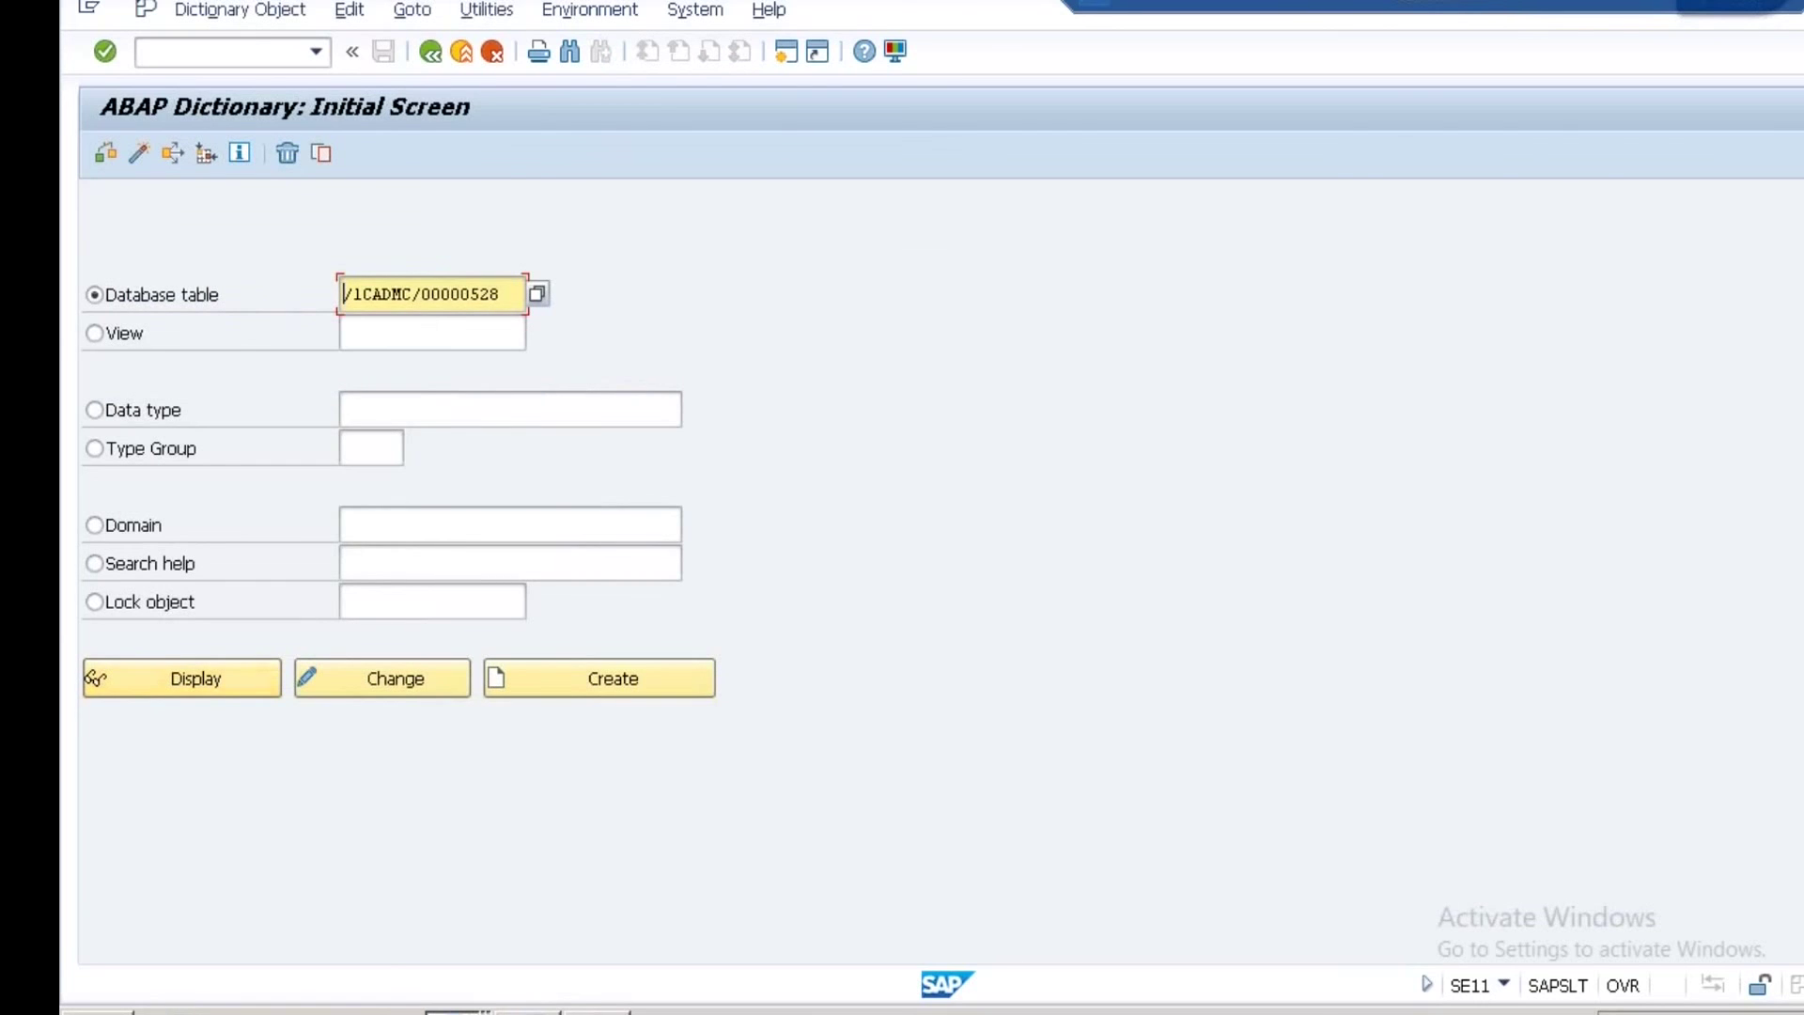
Switch to the SAP HANA Data Provisioning Editor and submit a Stop Replication request for table ZCOPA_ACTUAL.
{"action": "key", "text": "alt+Tab"}
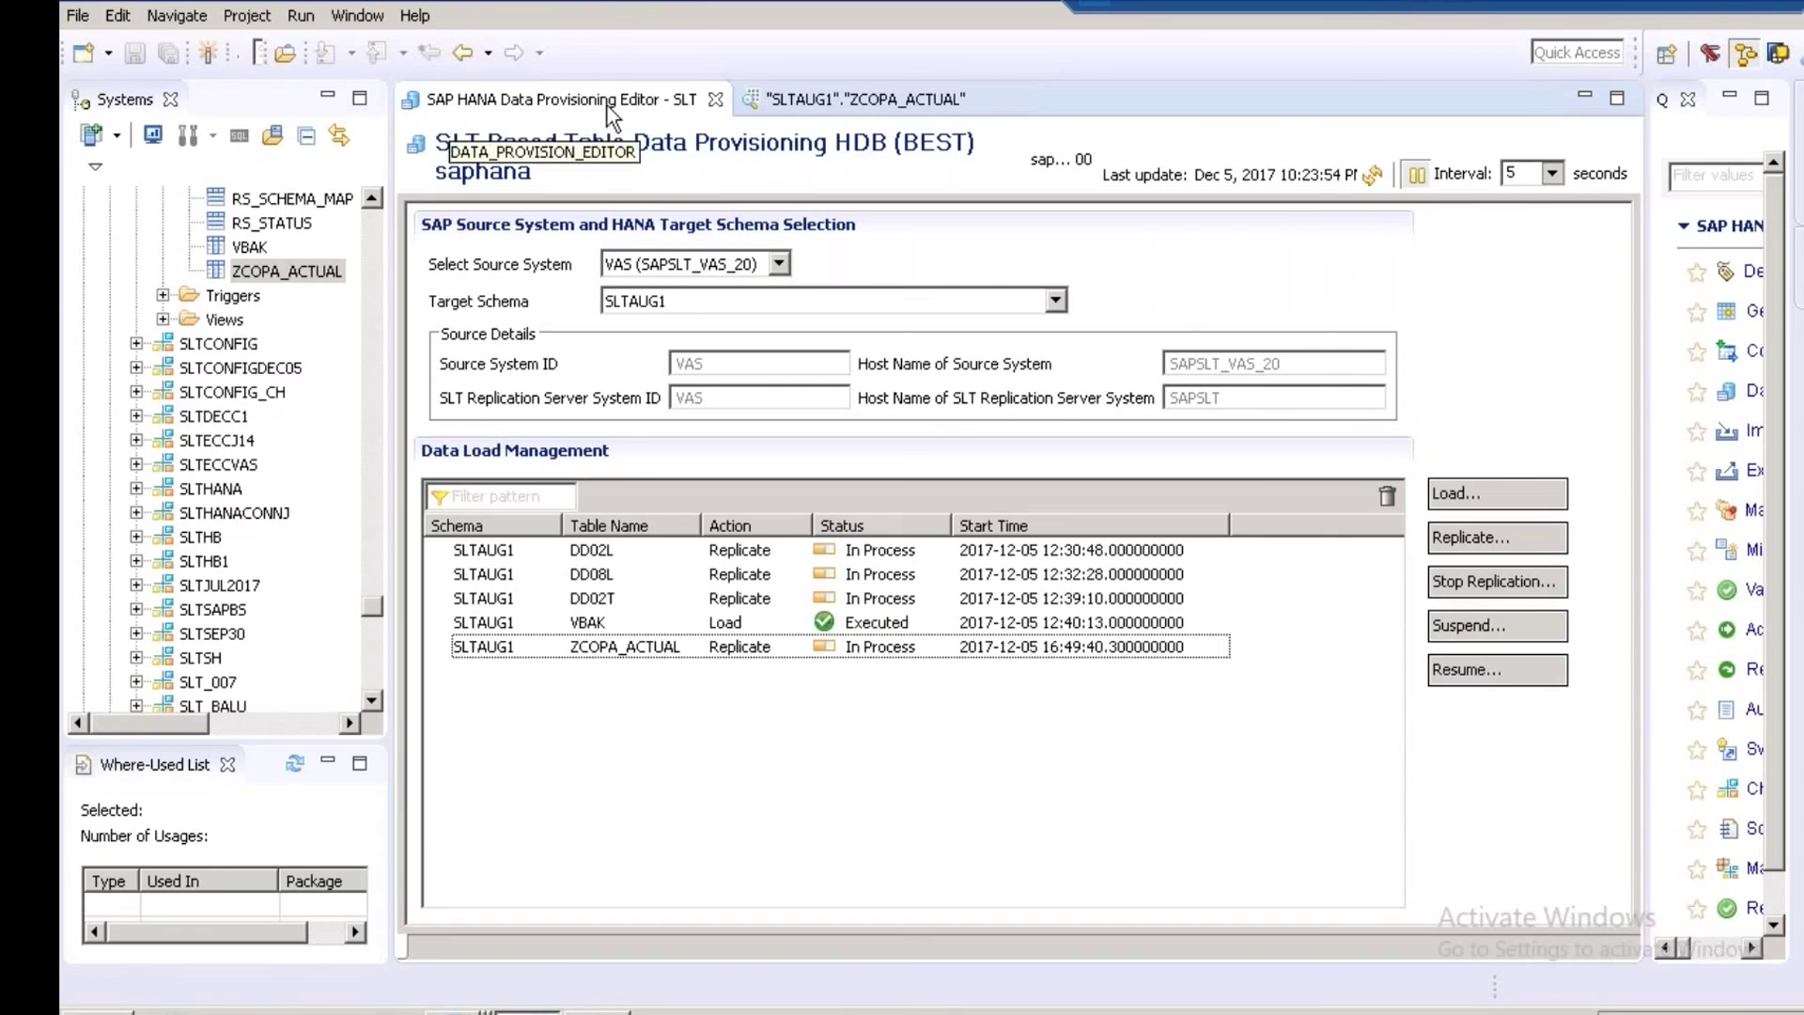
{"action": "left_click", "coordinate": [1471, 587]}
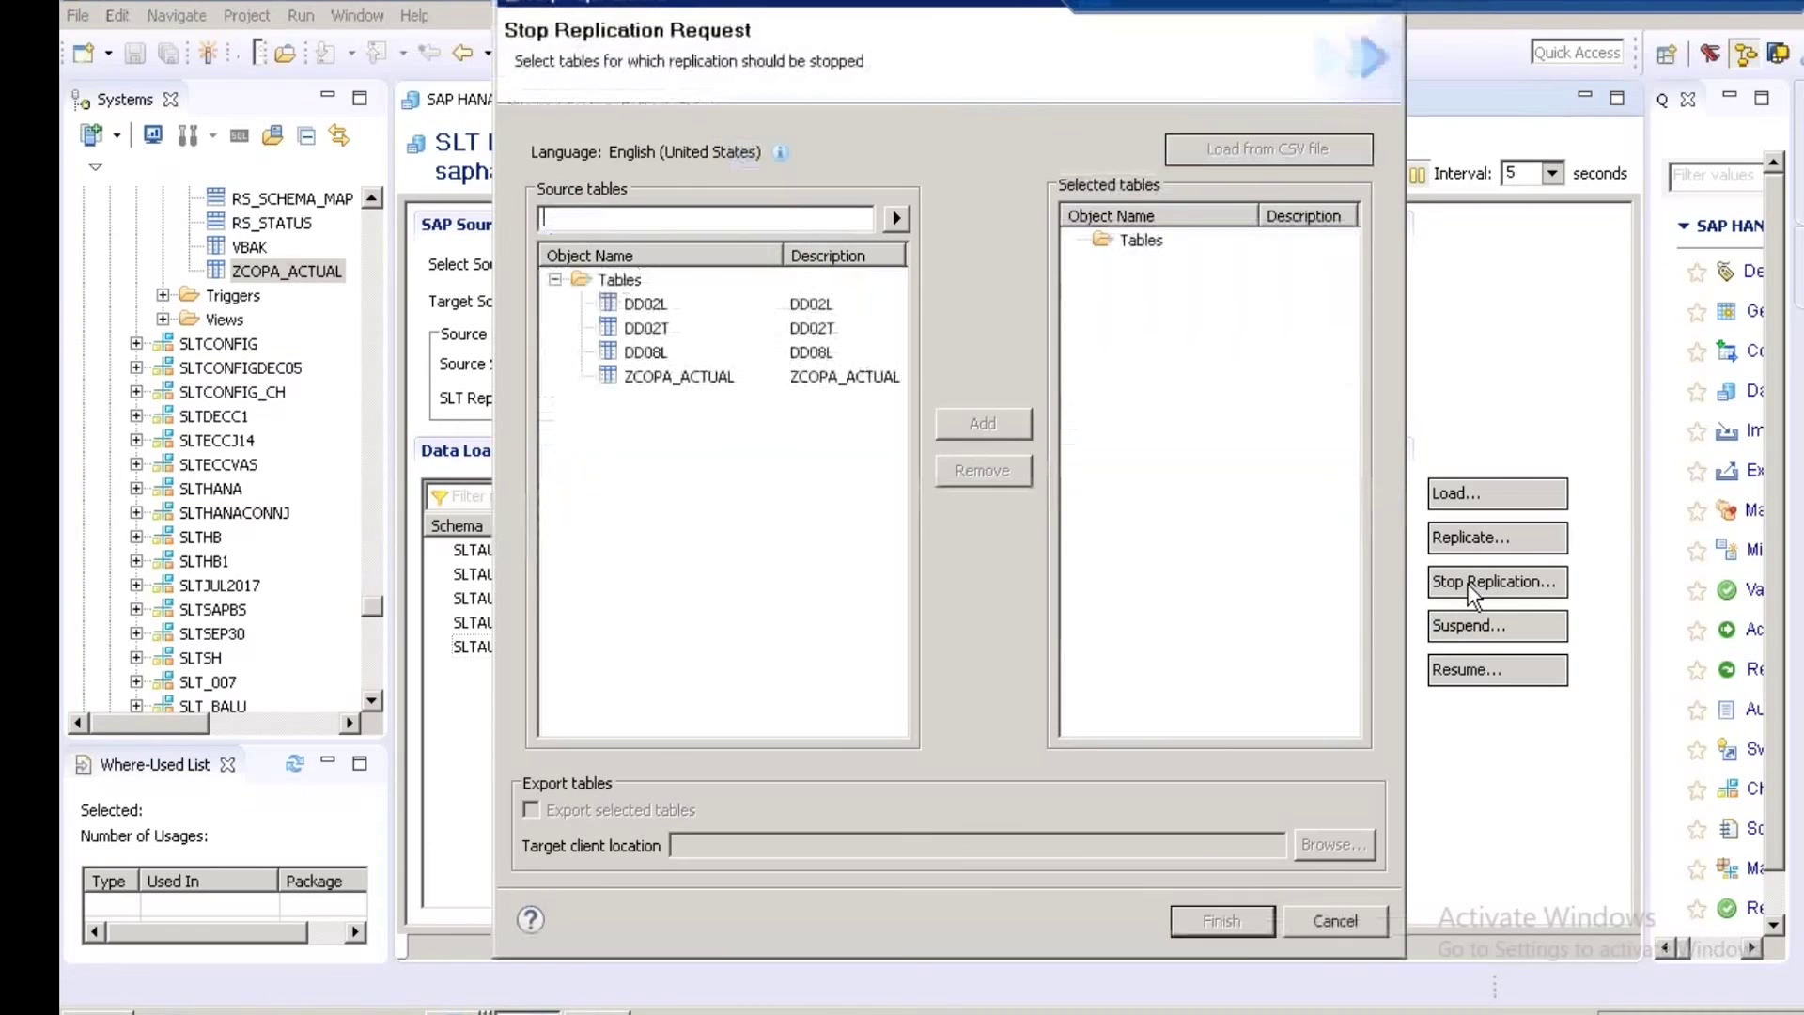
{"action": "left_click", "coordinate": [691, 377]}
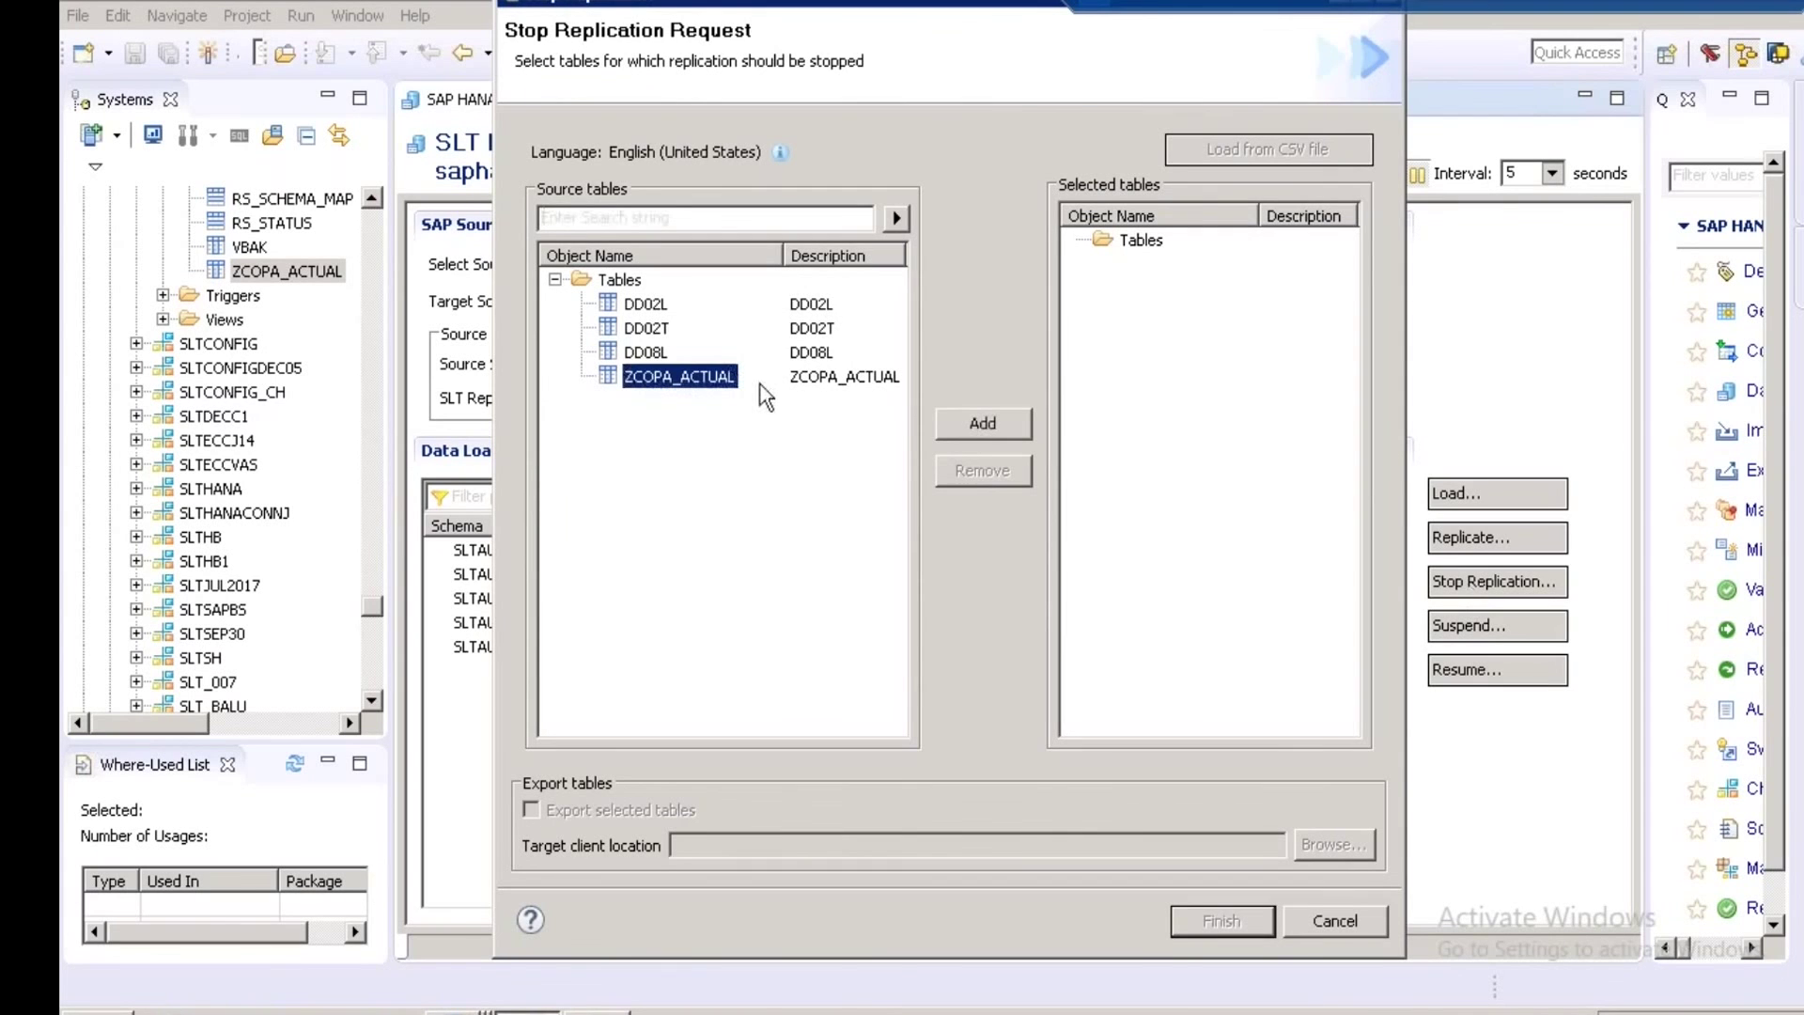
{"action": "left_click", "coordinate": [977, 424]}
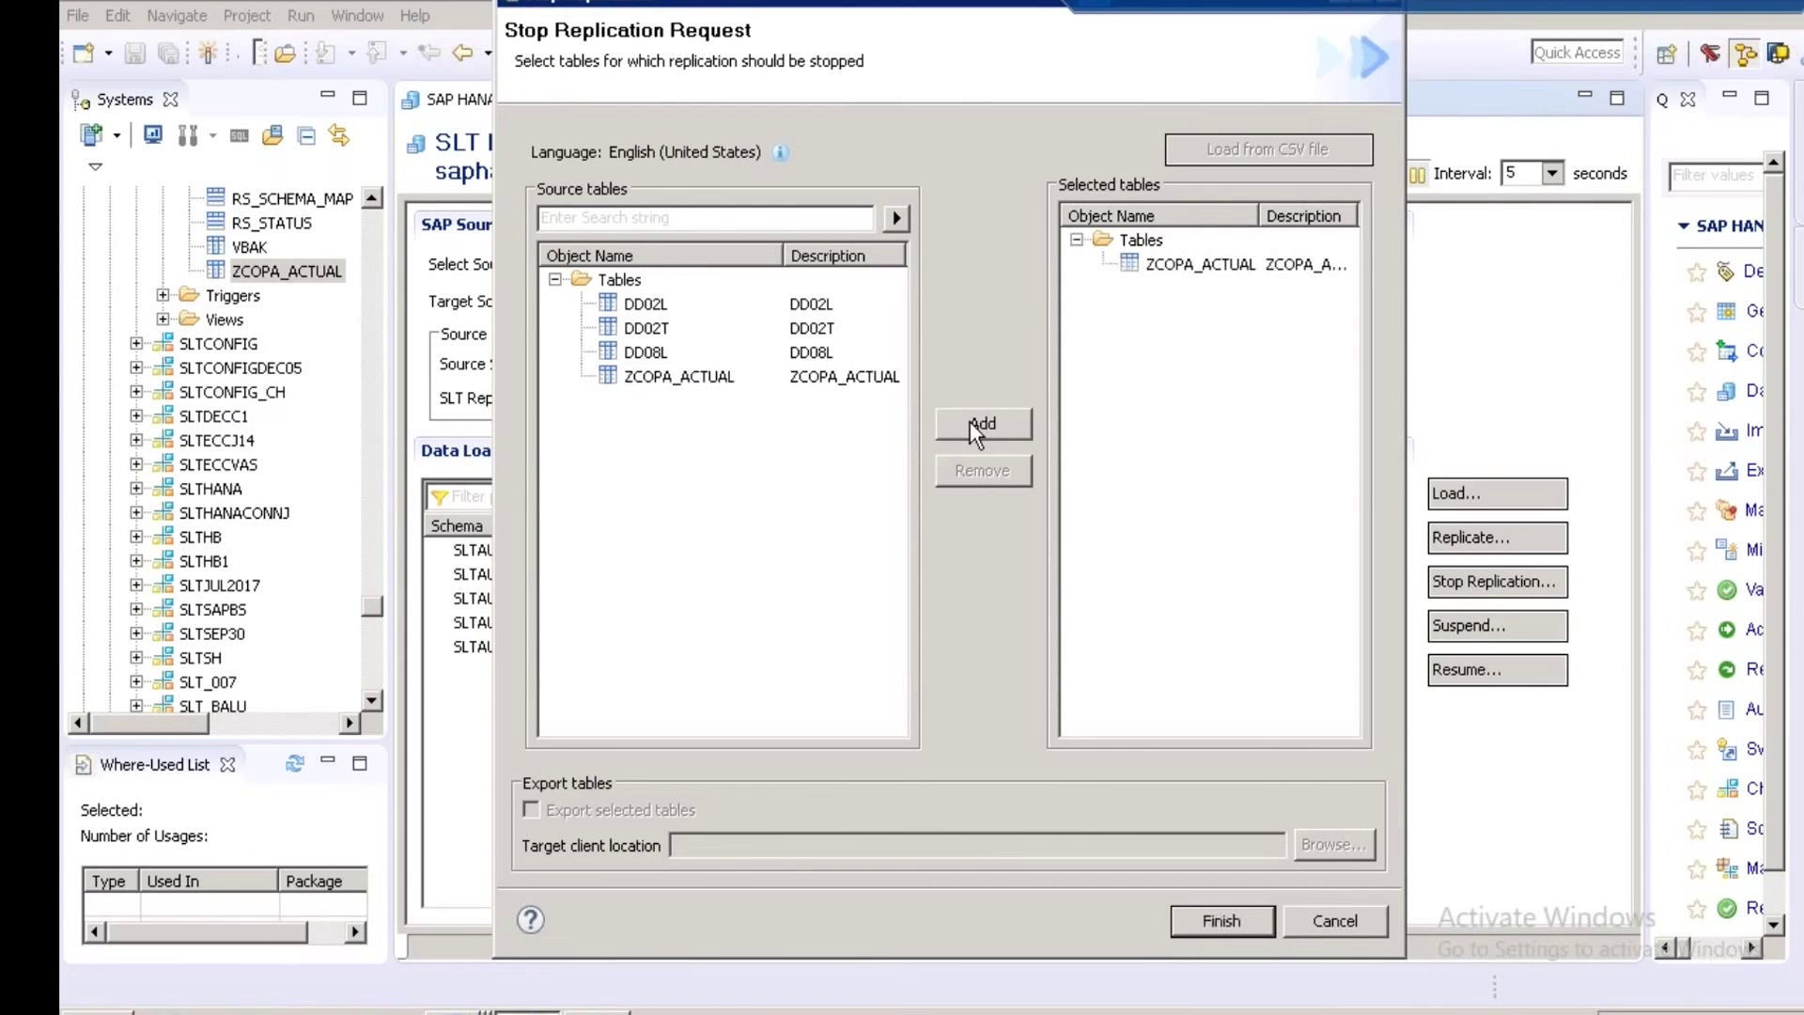
{"action": "left_click", "coordinate": [1150, 273]}
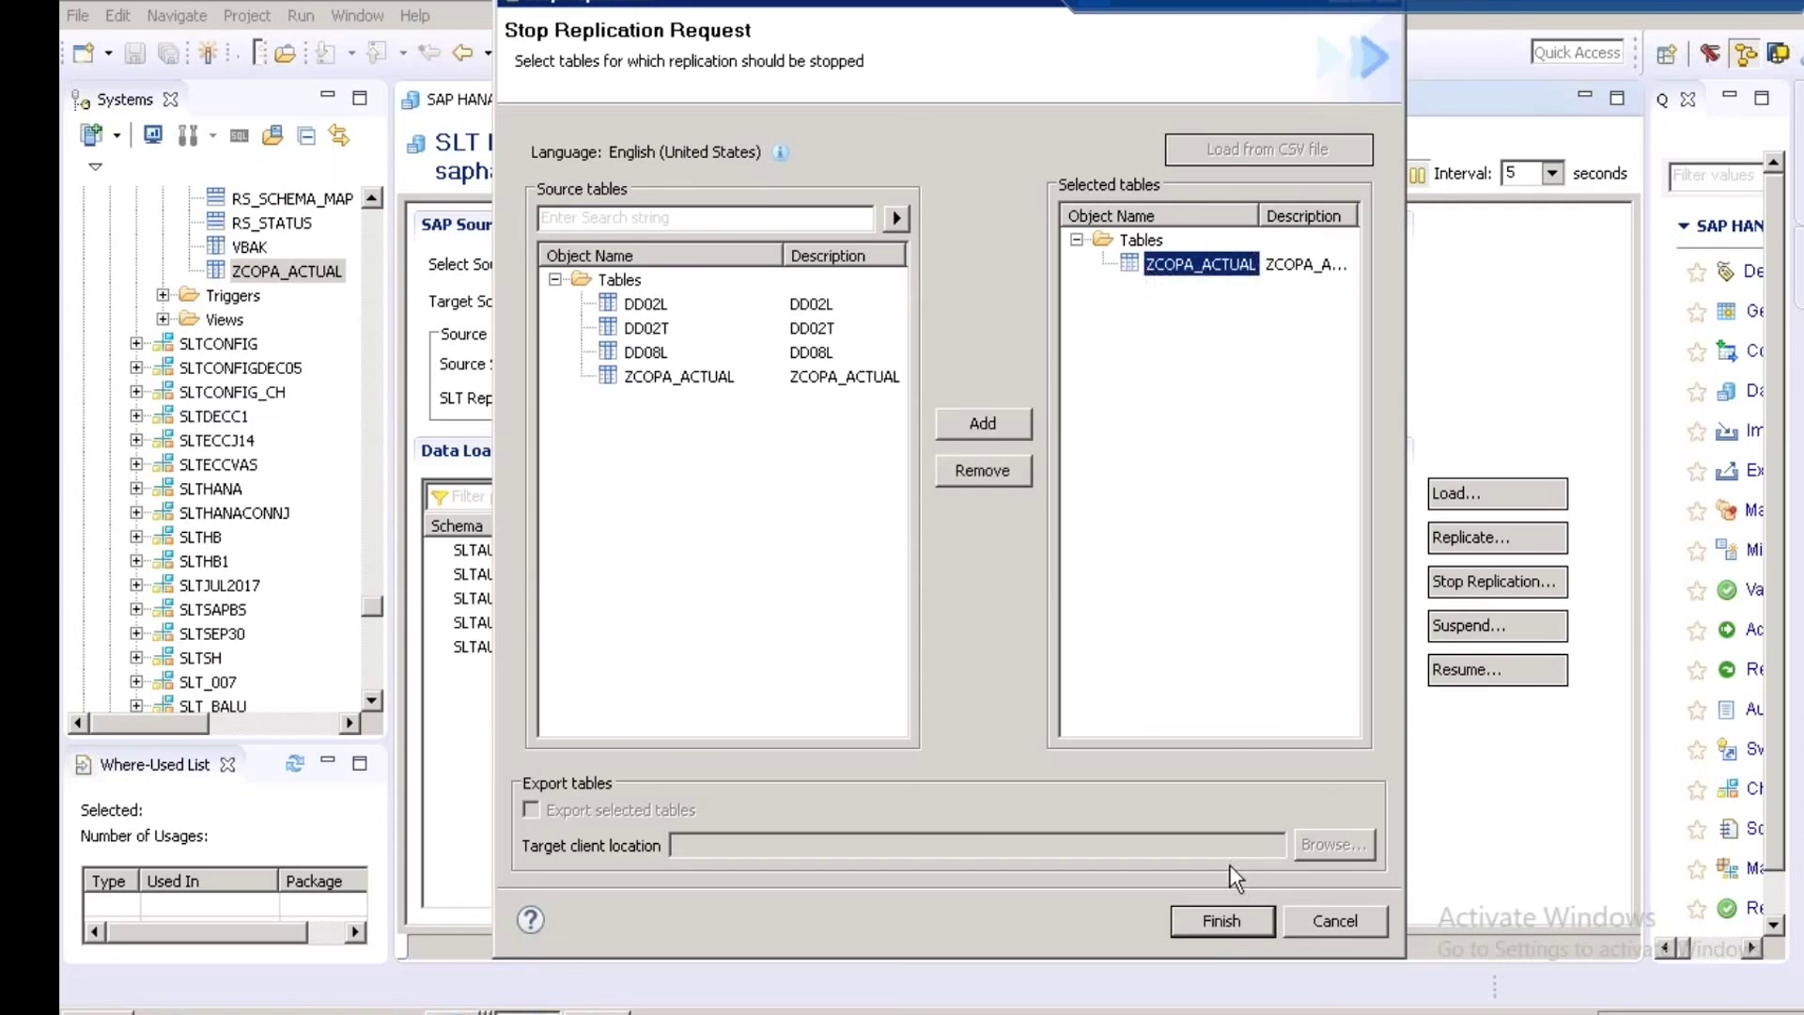
{"action": "left_click", "coordinate": [1225, 930]}
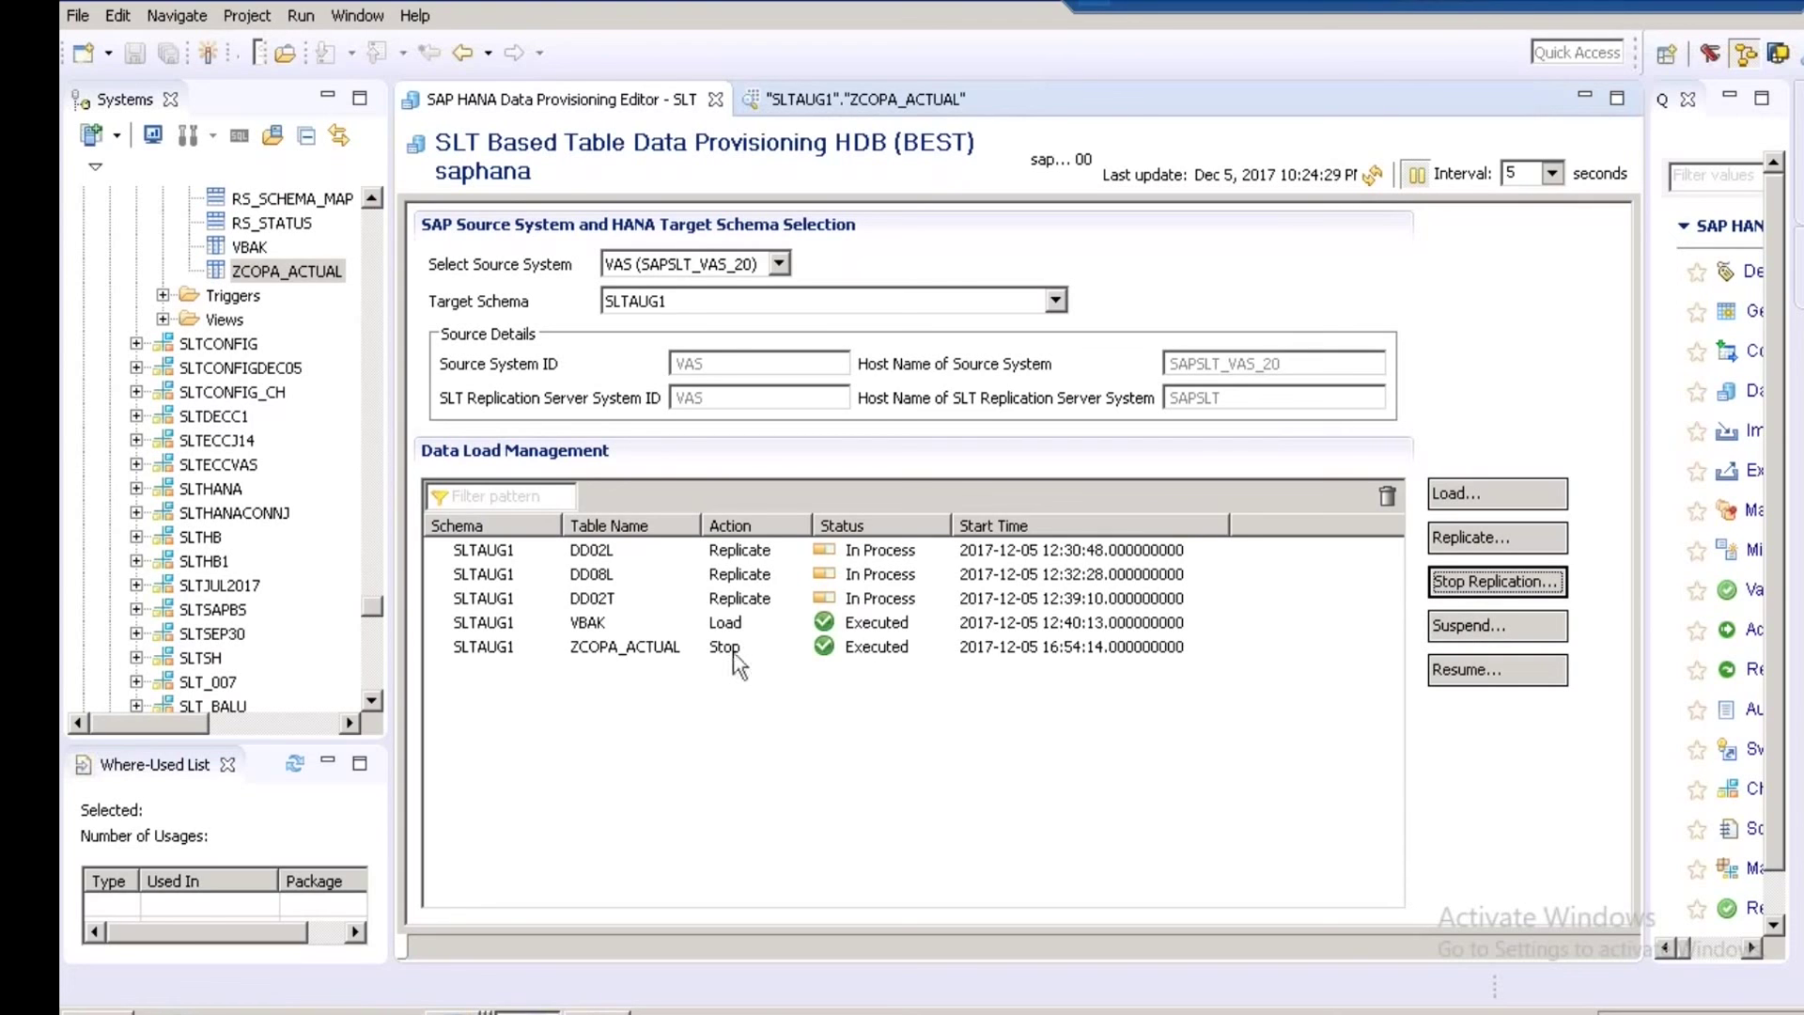
Switch to the ABAP Dictionary in SAP GUI, display the definition of /1CADMC/00000528, and exit to SAP Easy Access.
{"action": "left_click", "coordinate": [460, 1011]}
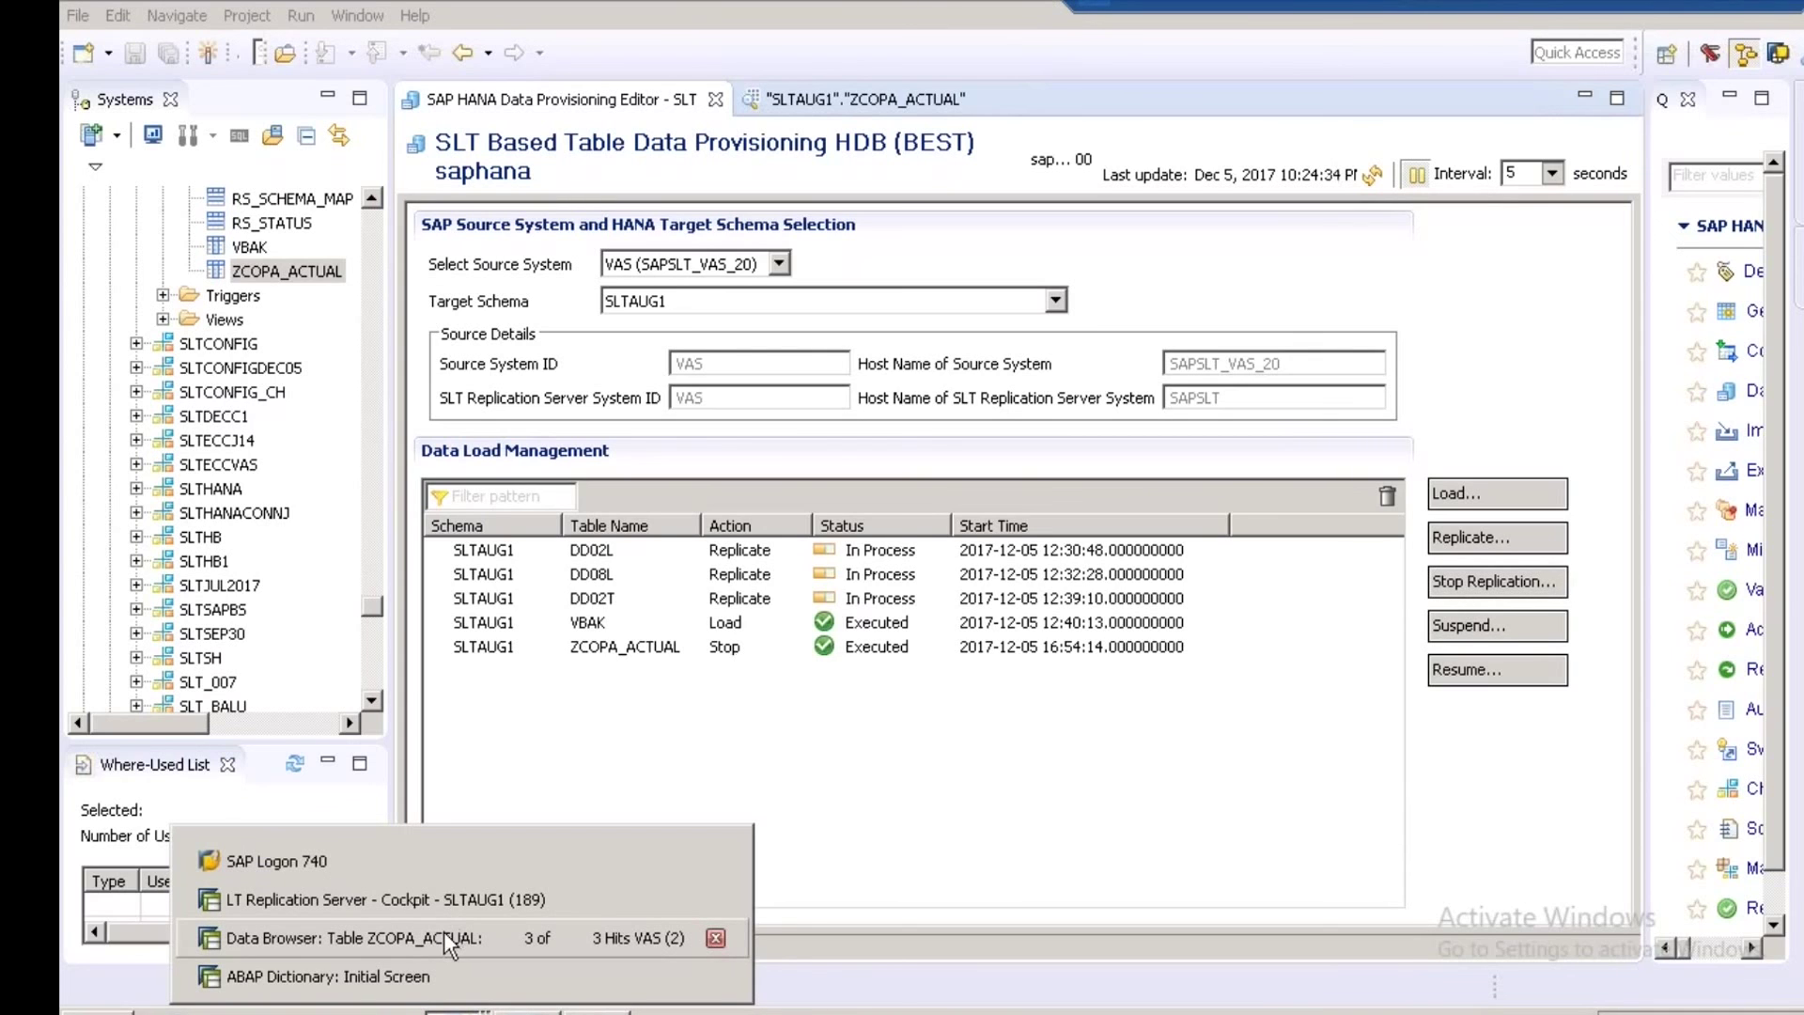
{"action": "left_click", "coordinate": [375, 976]}
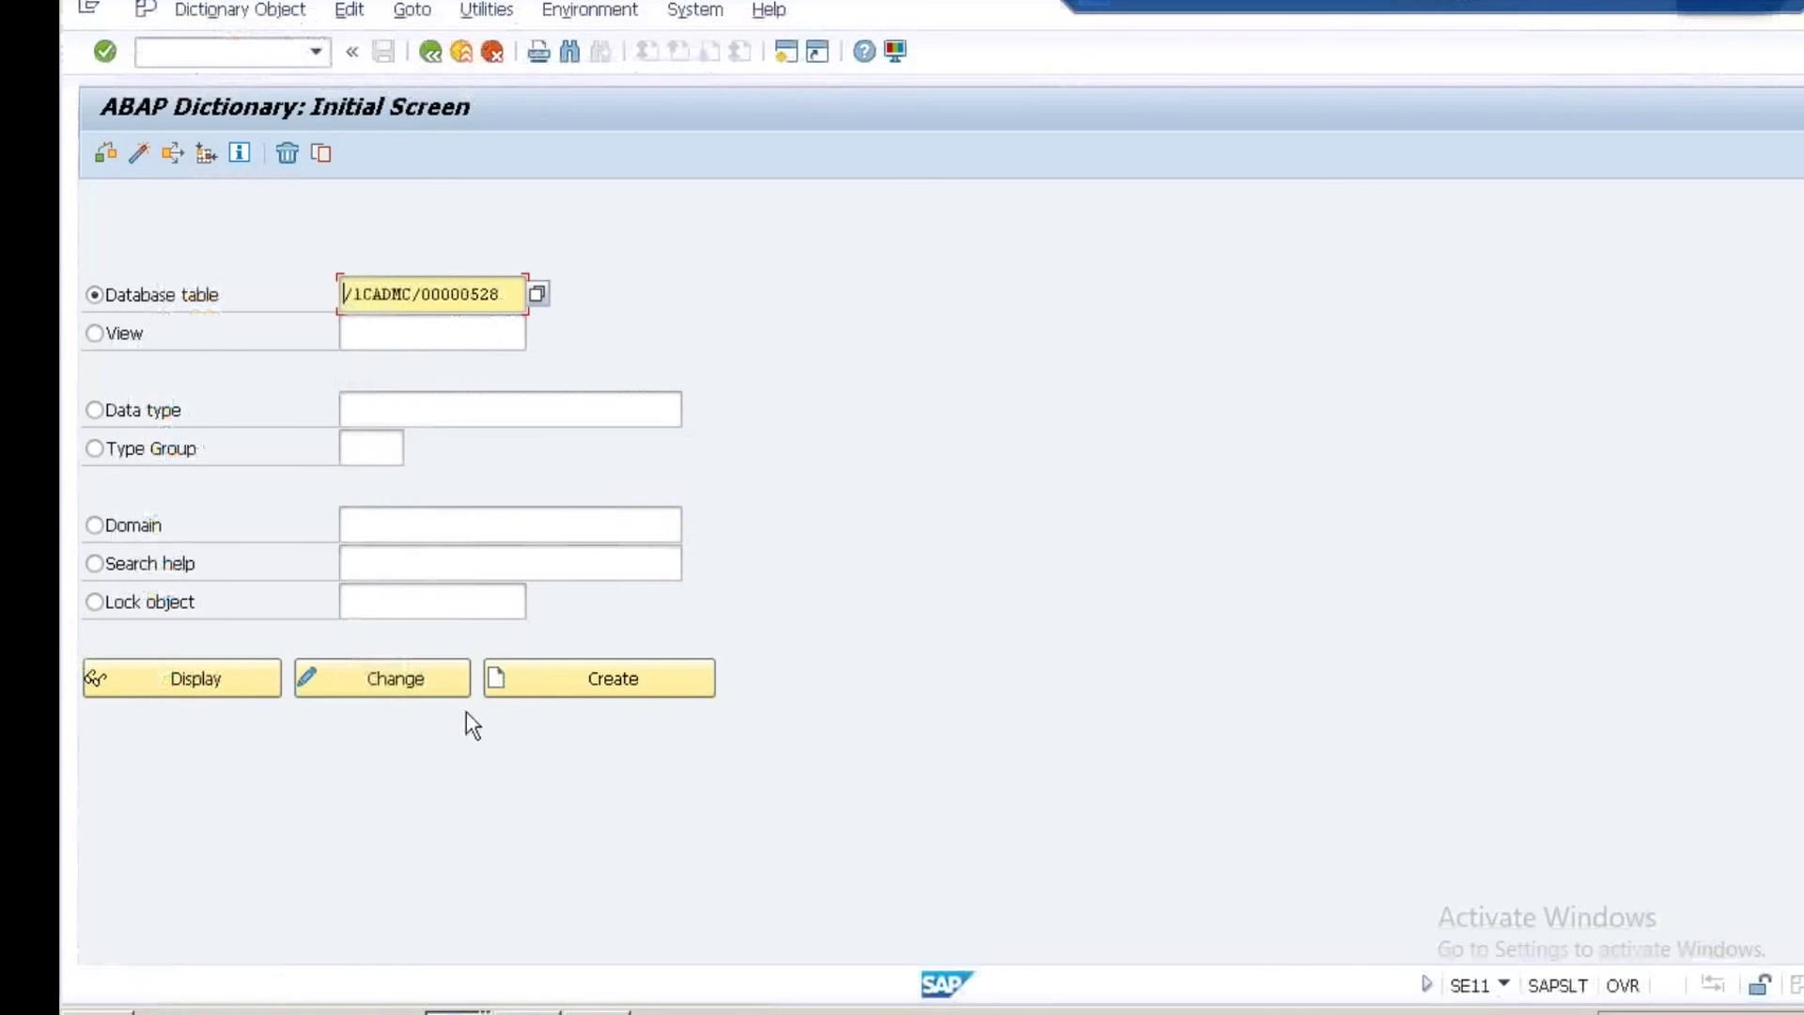
{"action": "left_click", "coordinate": [226, 686]}
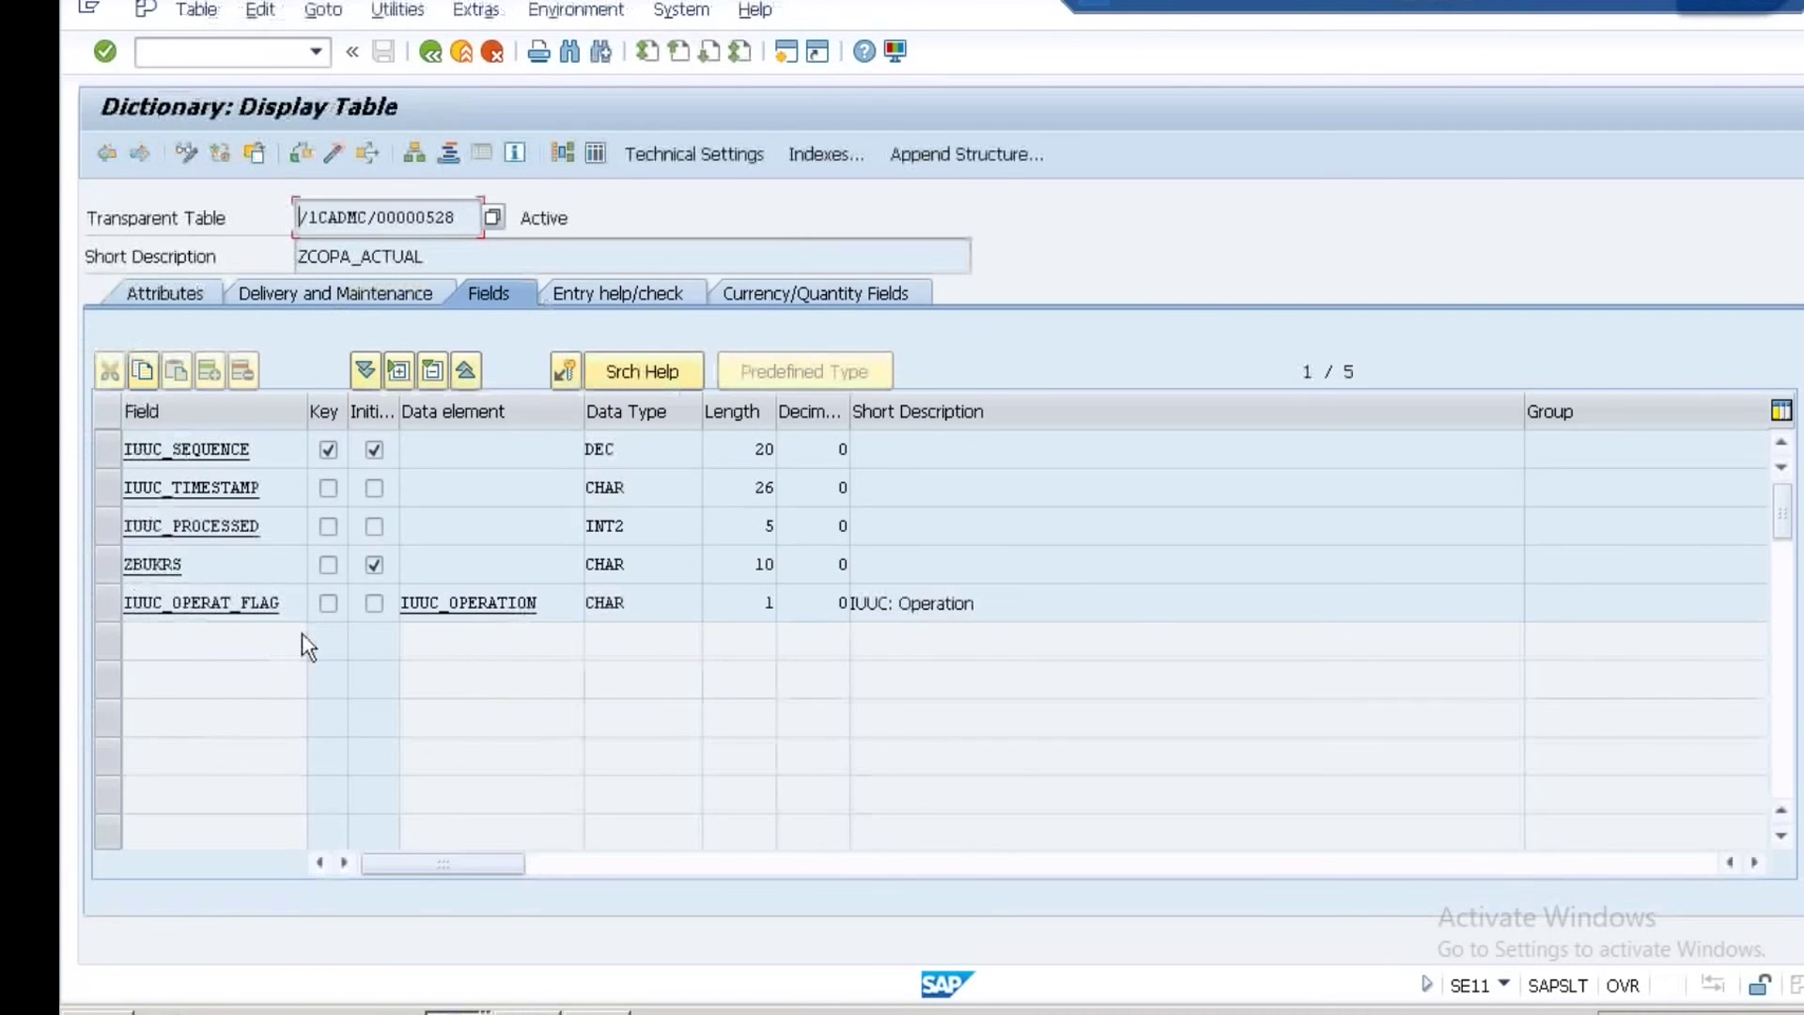
{"action": "left_click", "coordinate": [431, 52]}
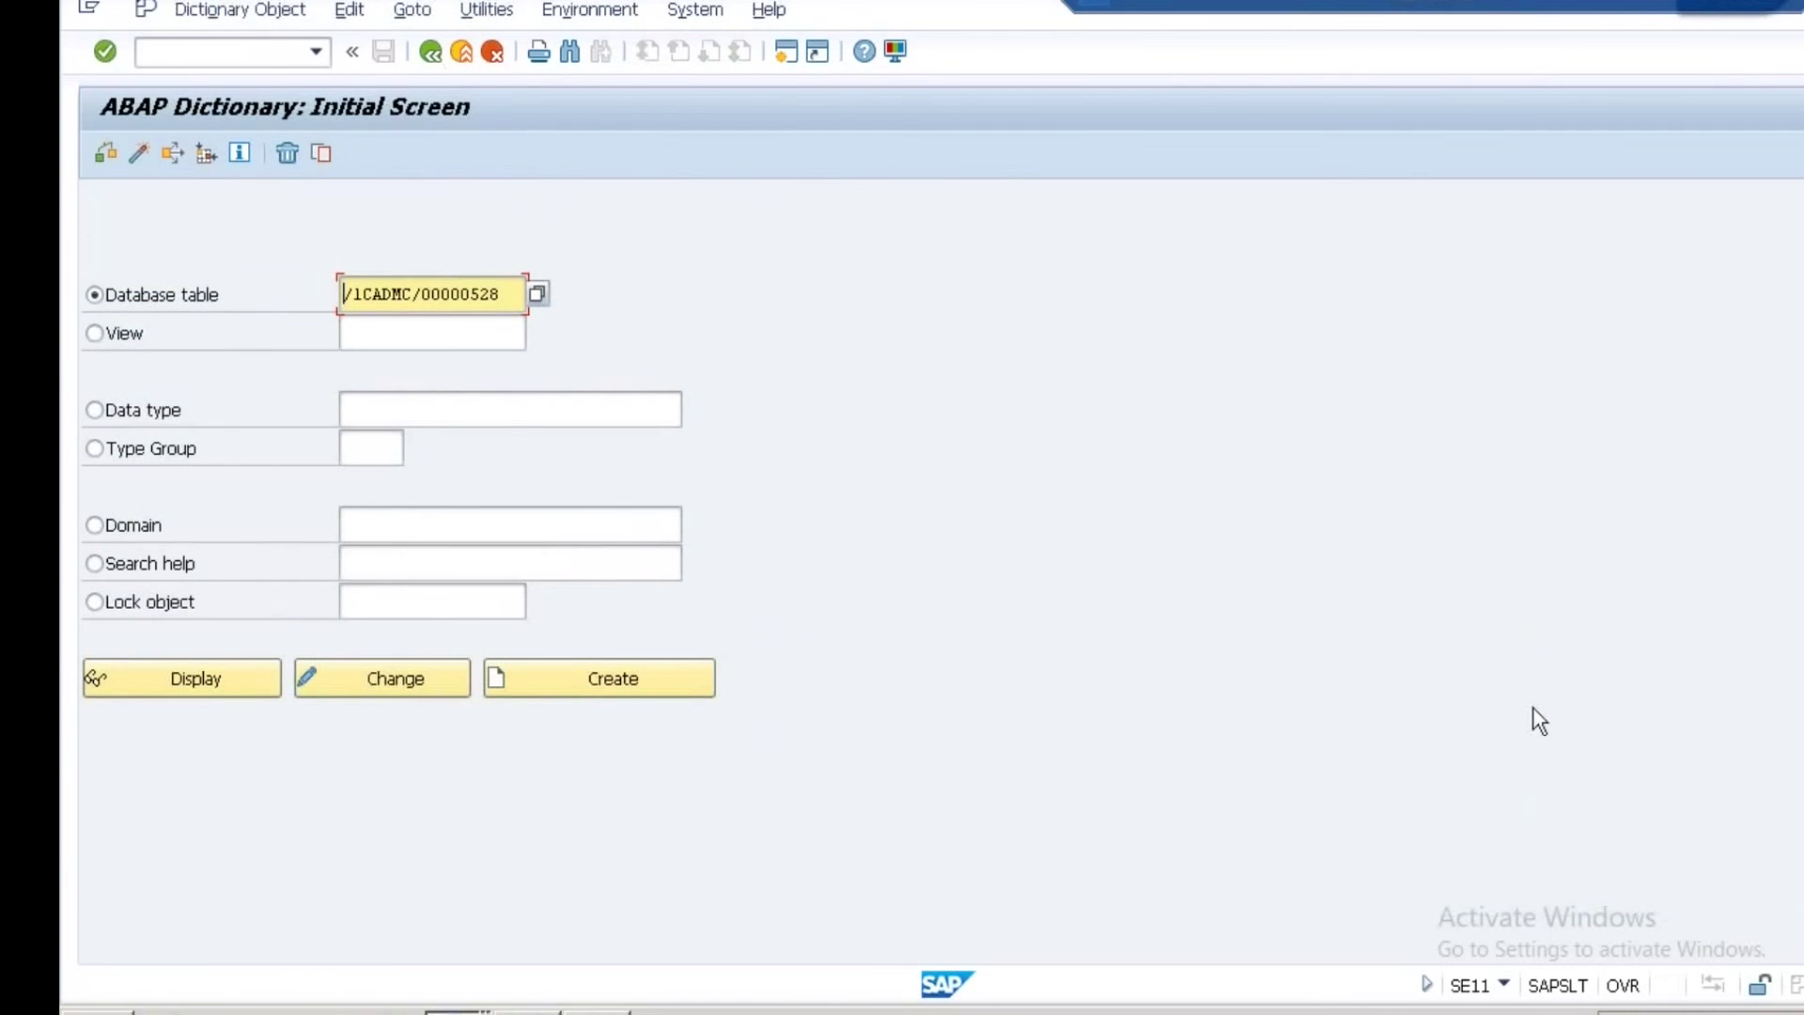
{"action": "key", "text": "F3"}
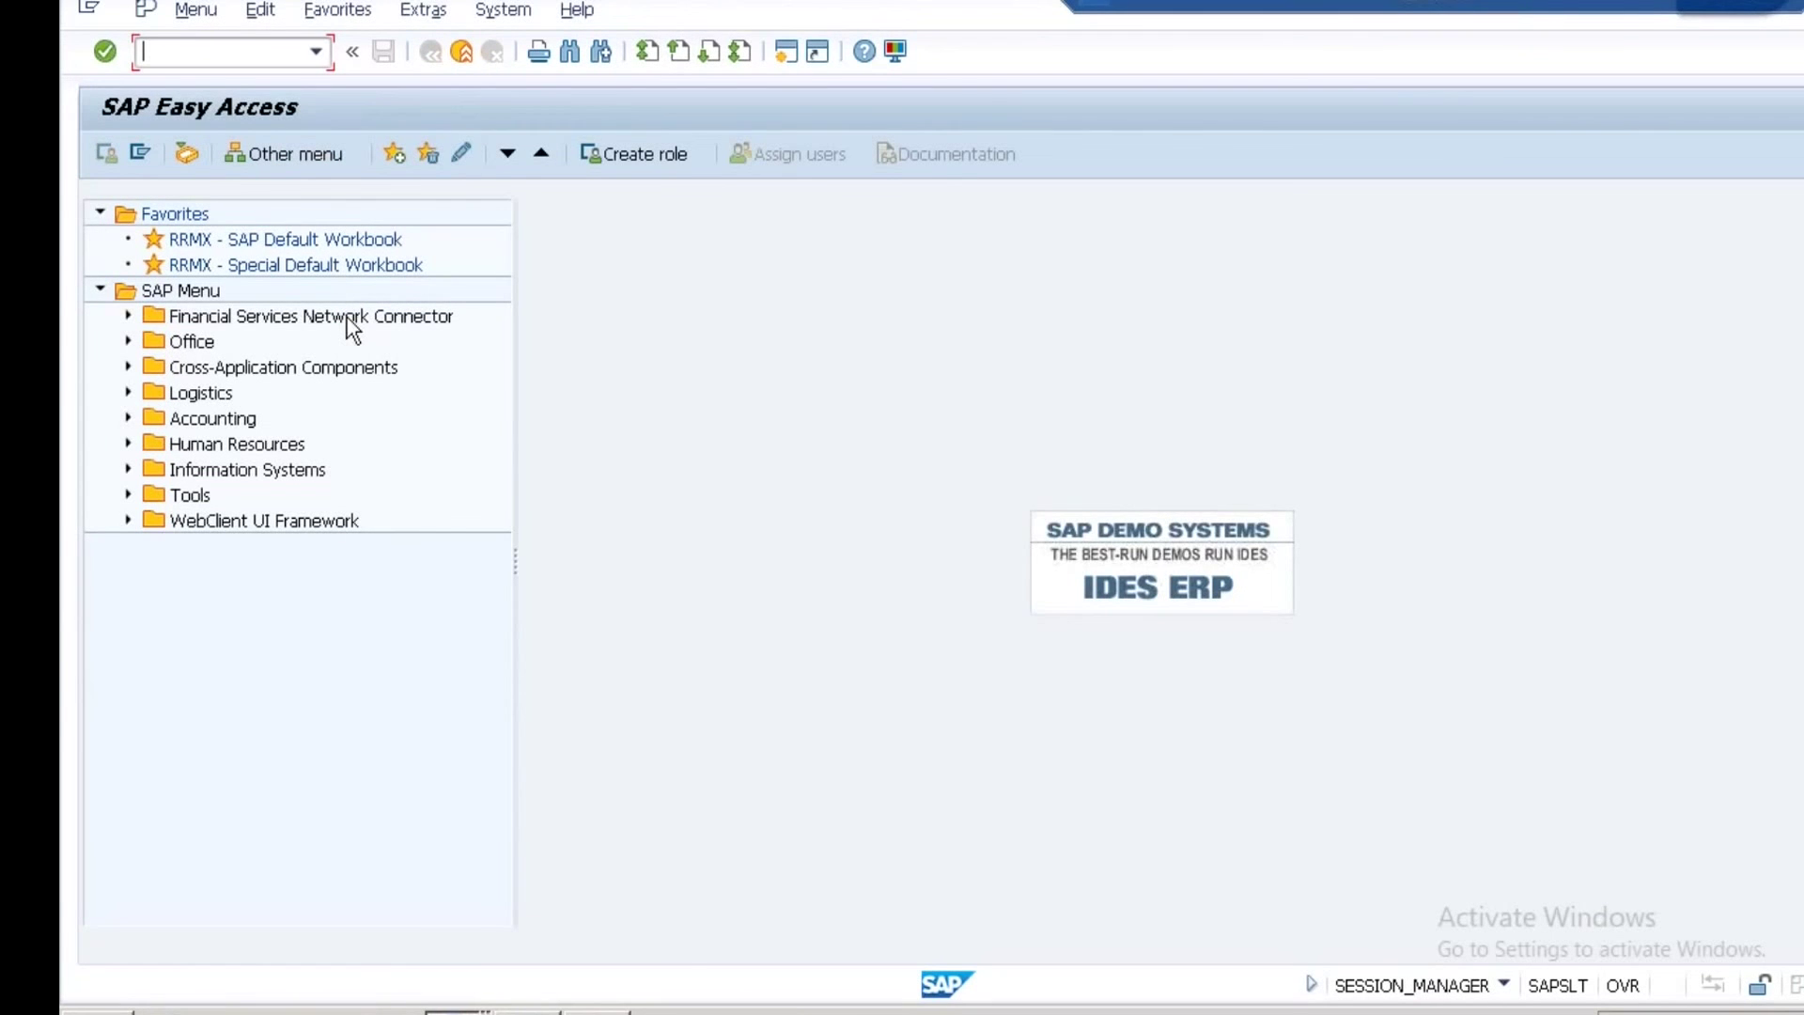
Switch to the LT Replication Server Cockpit for SLTAUG1 and refresh its table overview.
{"action": "left_click", "coordinate": [456, 1011]}
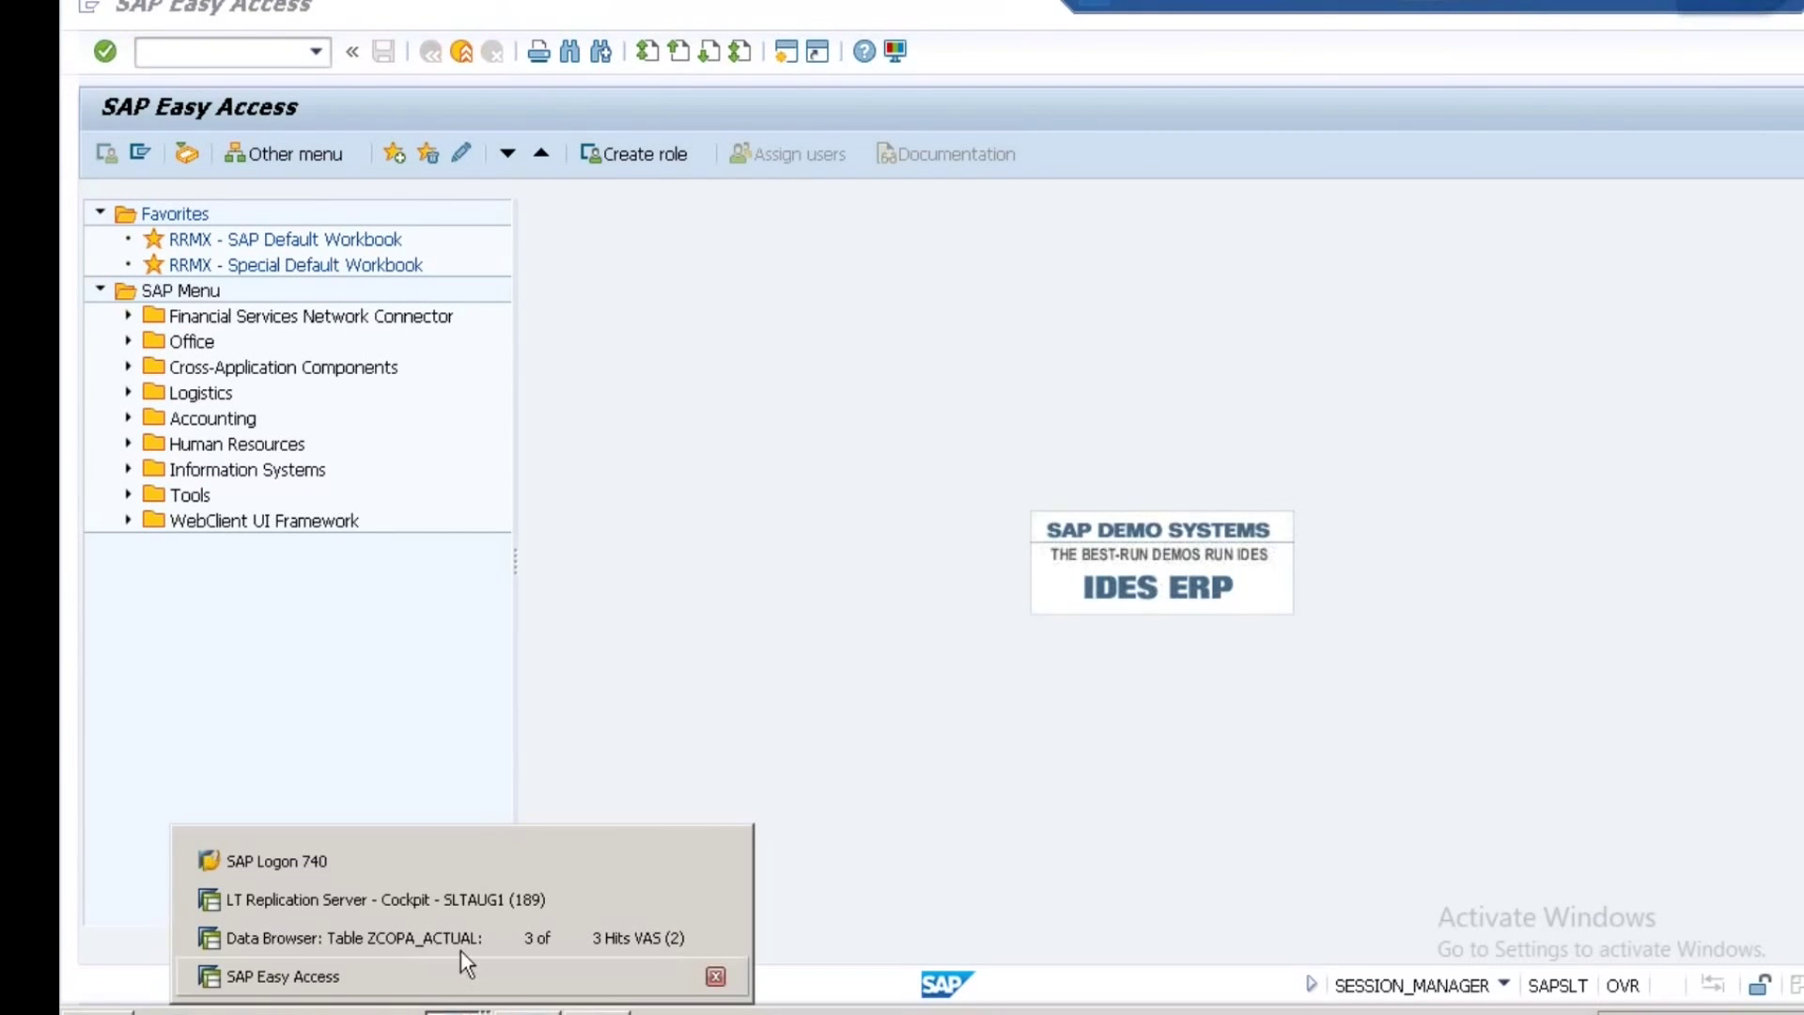
{"action": "left_click", "coordinate": [443, 902]}
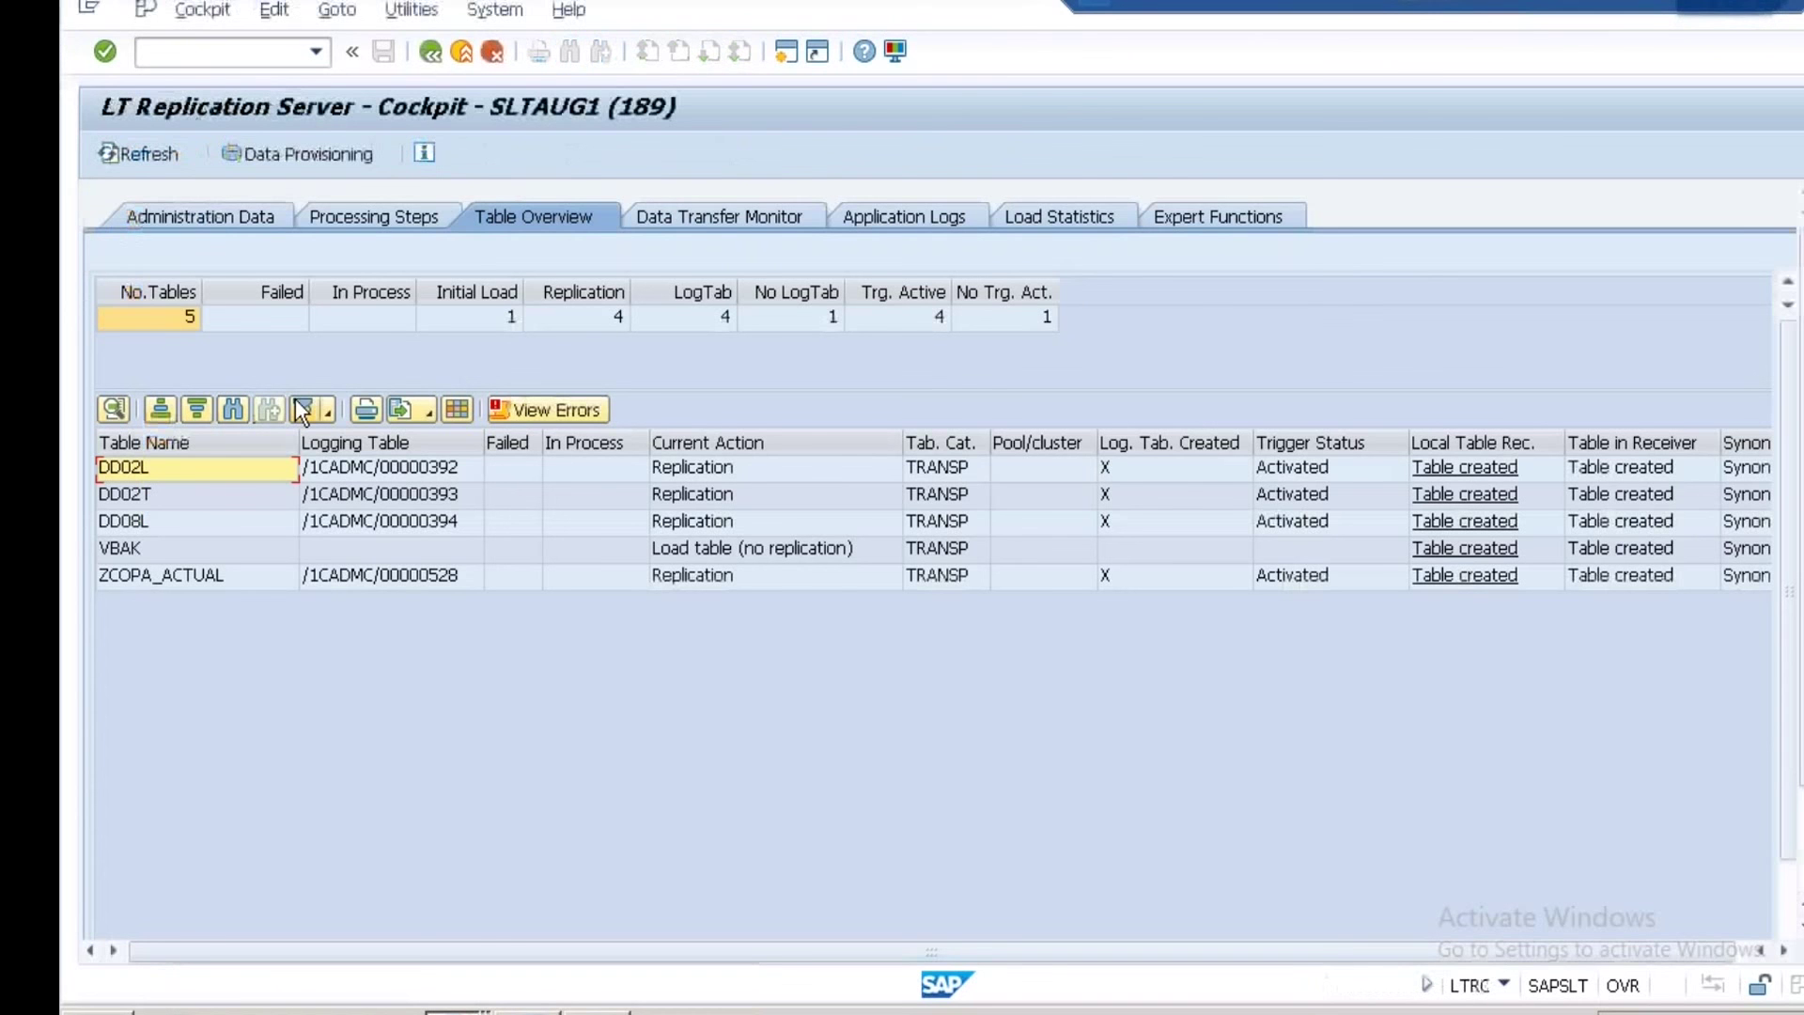
{"action": "left_click", "coordinate": [141, 155]}
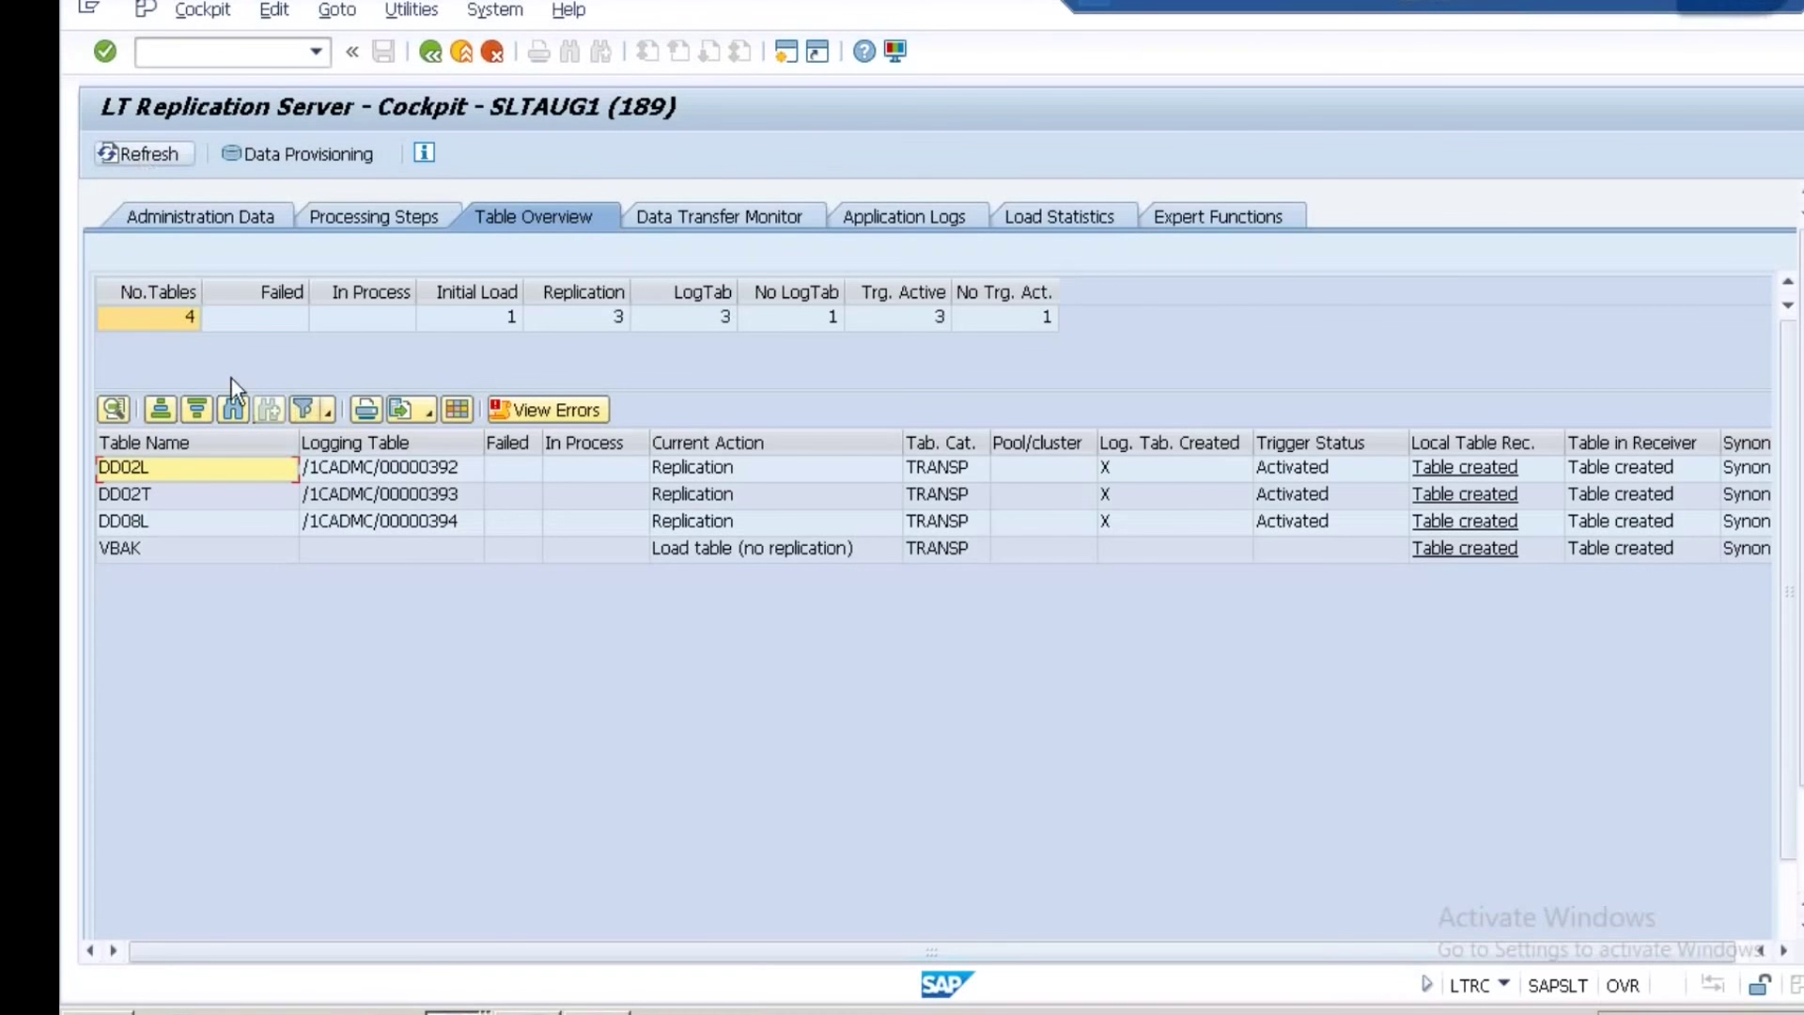